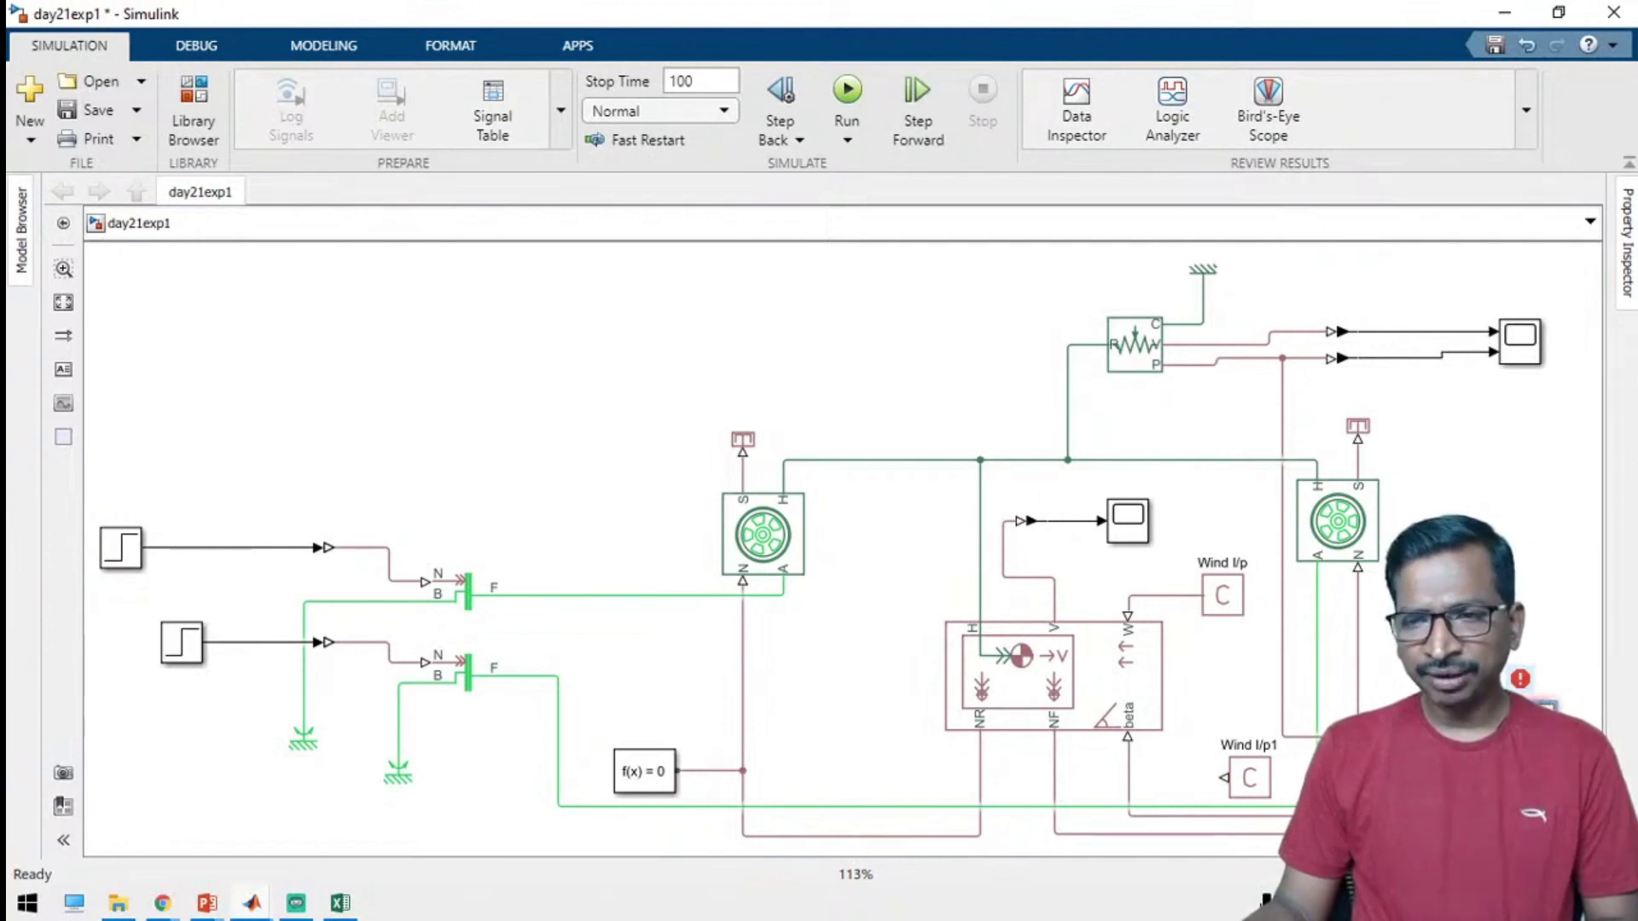
Delete the error-marked block at the lower end of the motion sensor's P signal branch, along with the leftover line.
{"action": "left_click", "coordinate": [1534, 725]}
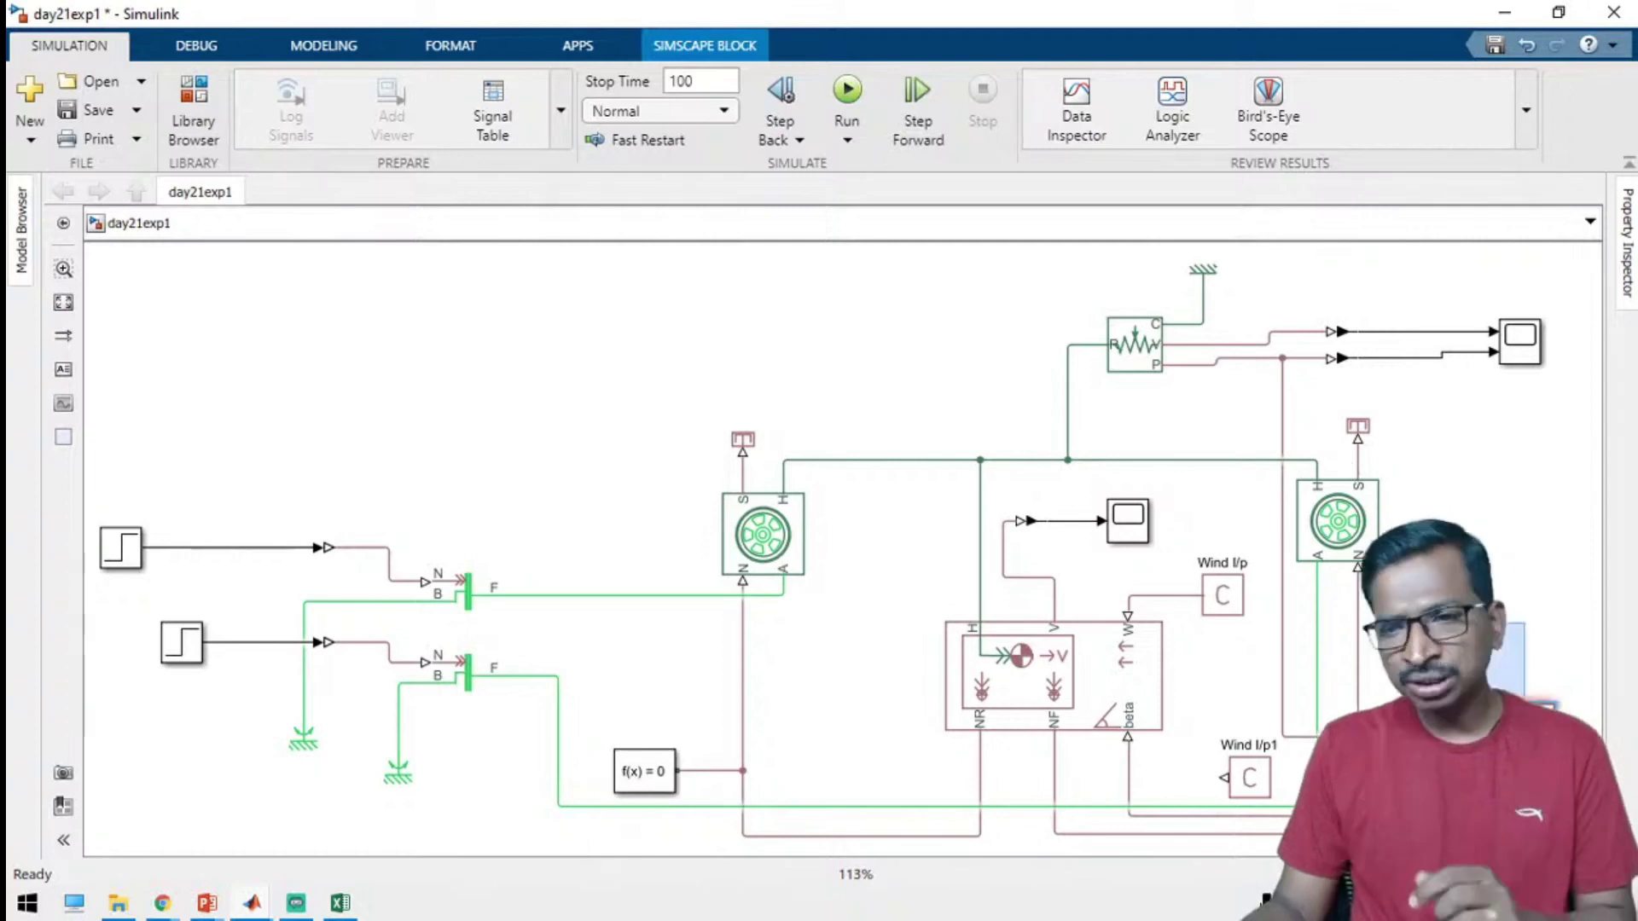
{"action": "left_click_drag", "start_coordinate": [1524, 720], "coordinate": [1549, 768]}
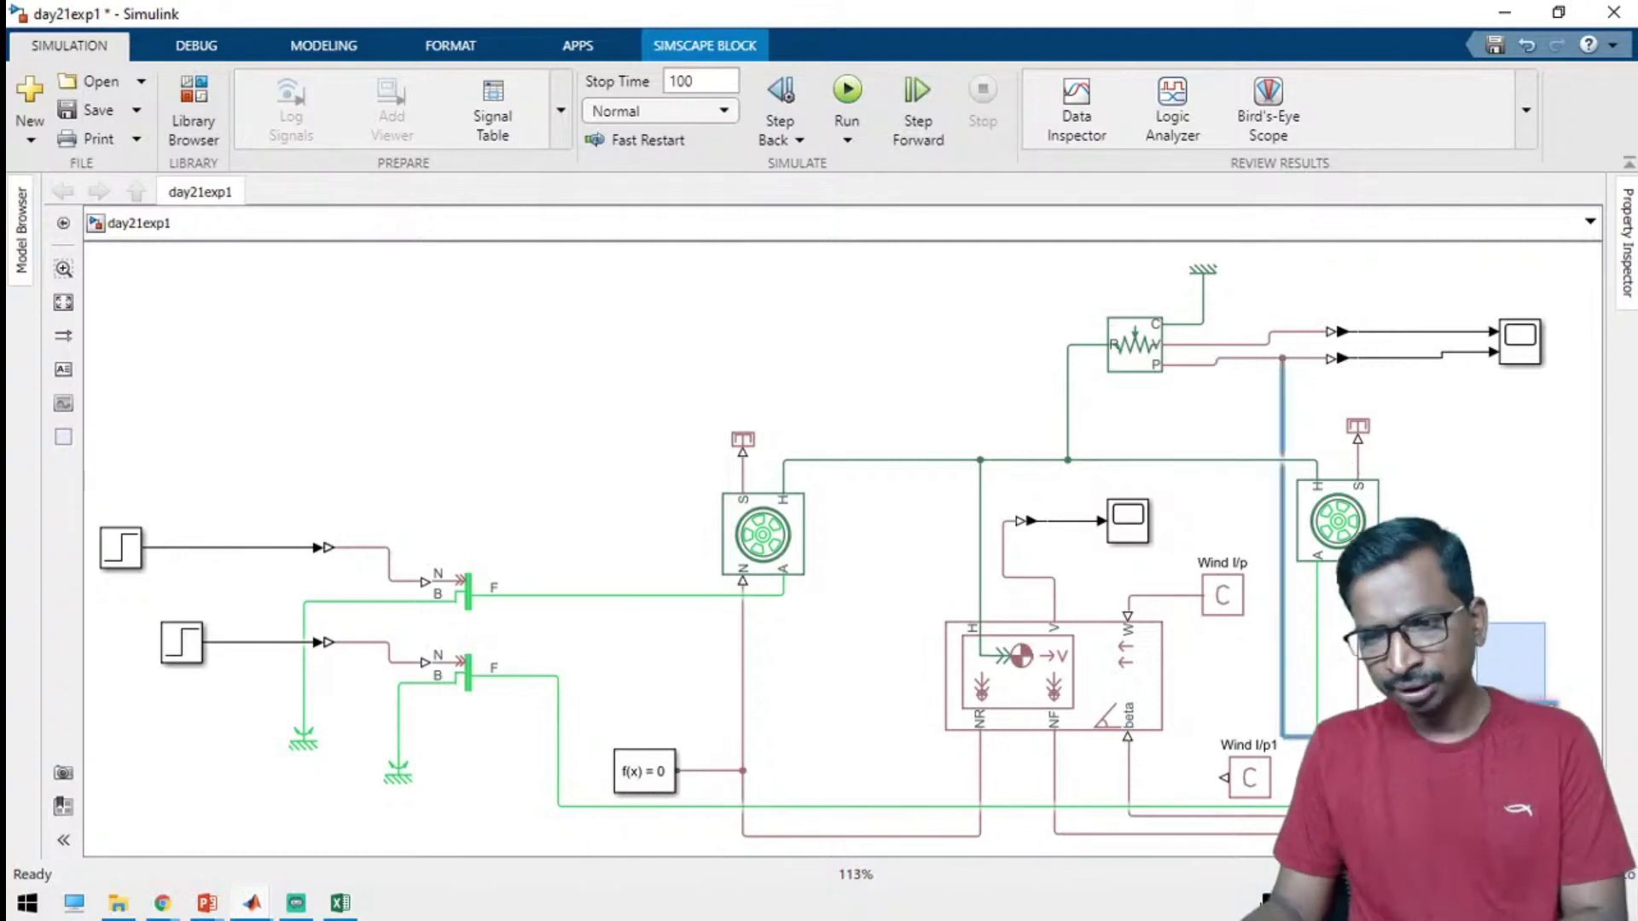
{"action": "key", "text": "Delete"}
{"action": "key", "text": "Delete"}
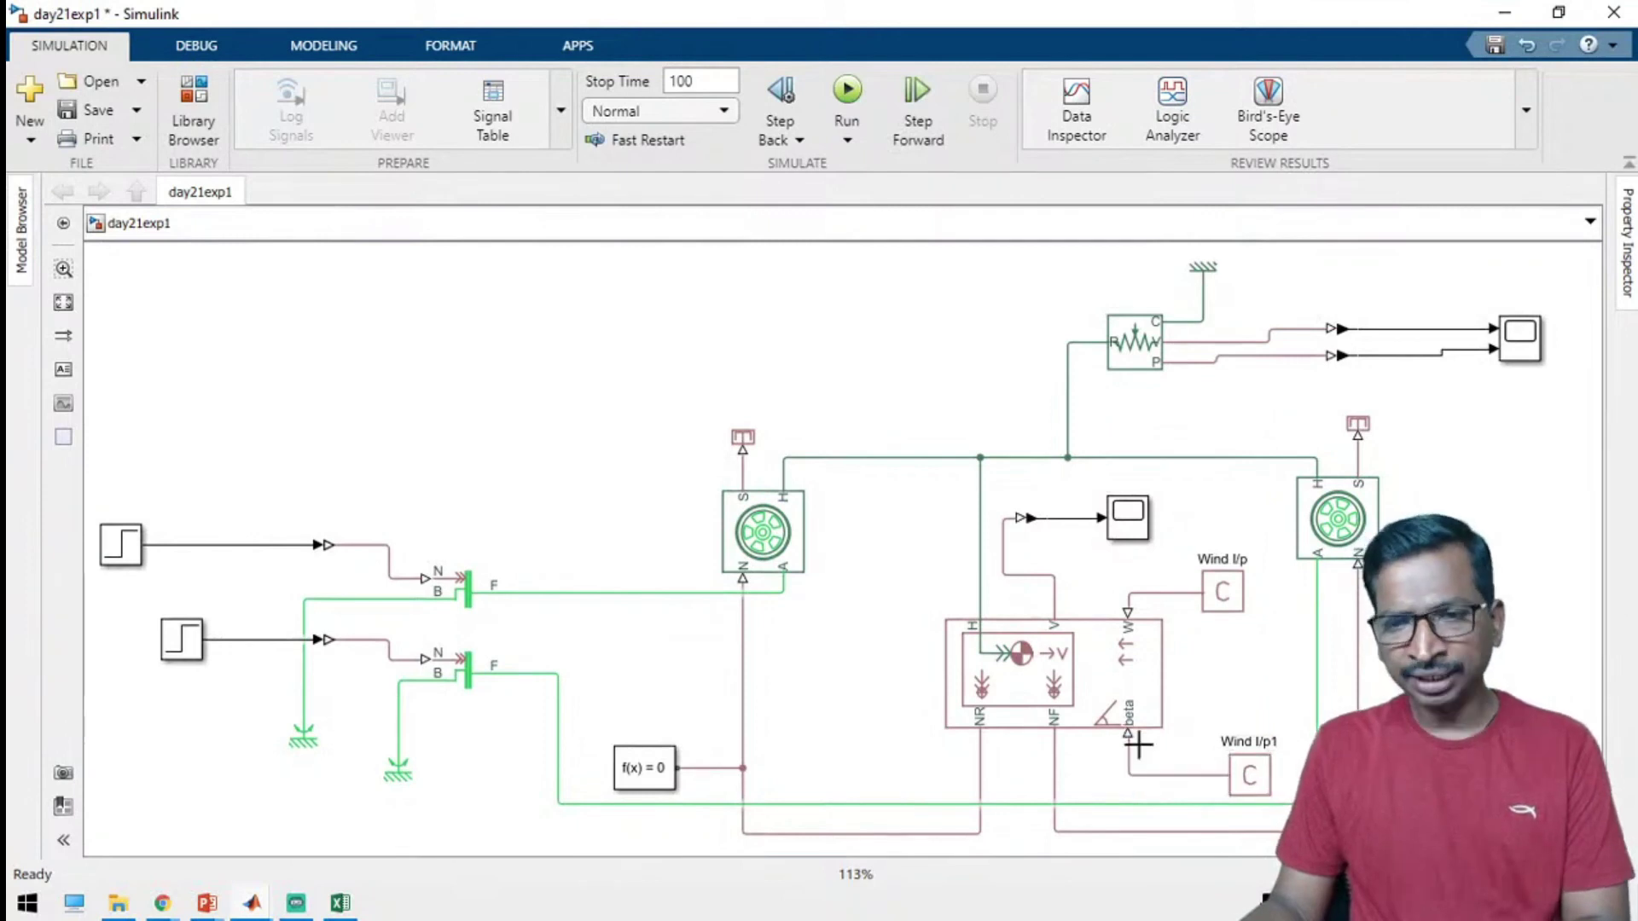
Connect the Wind I/p1 constant to the vehicle body's beta port and set its constant value to 0.
{"action": "left_click_drag", "start_coordinate": [1134, 742], "coordinate": [1254, 774]}
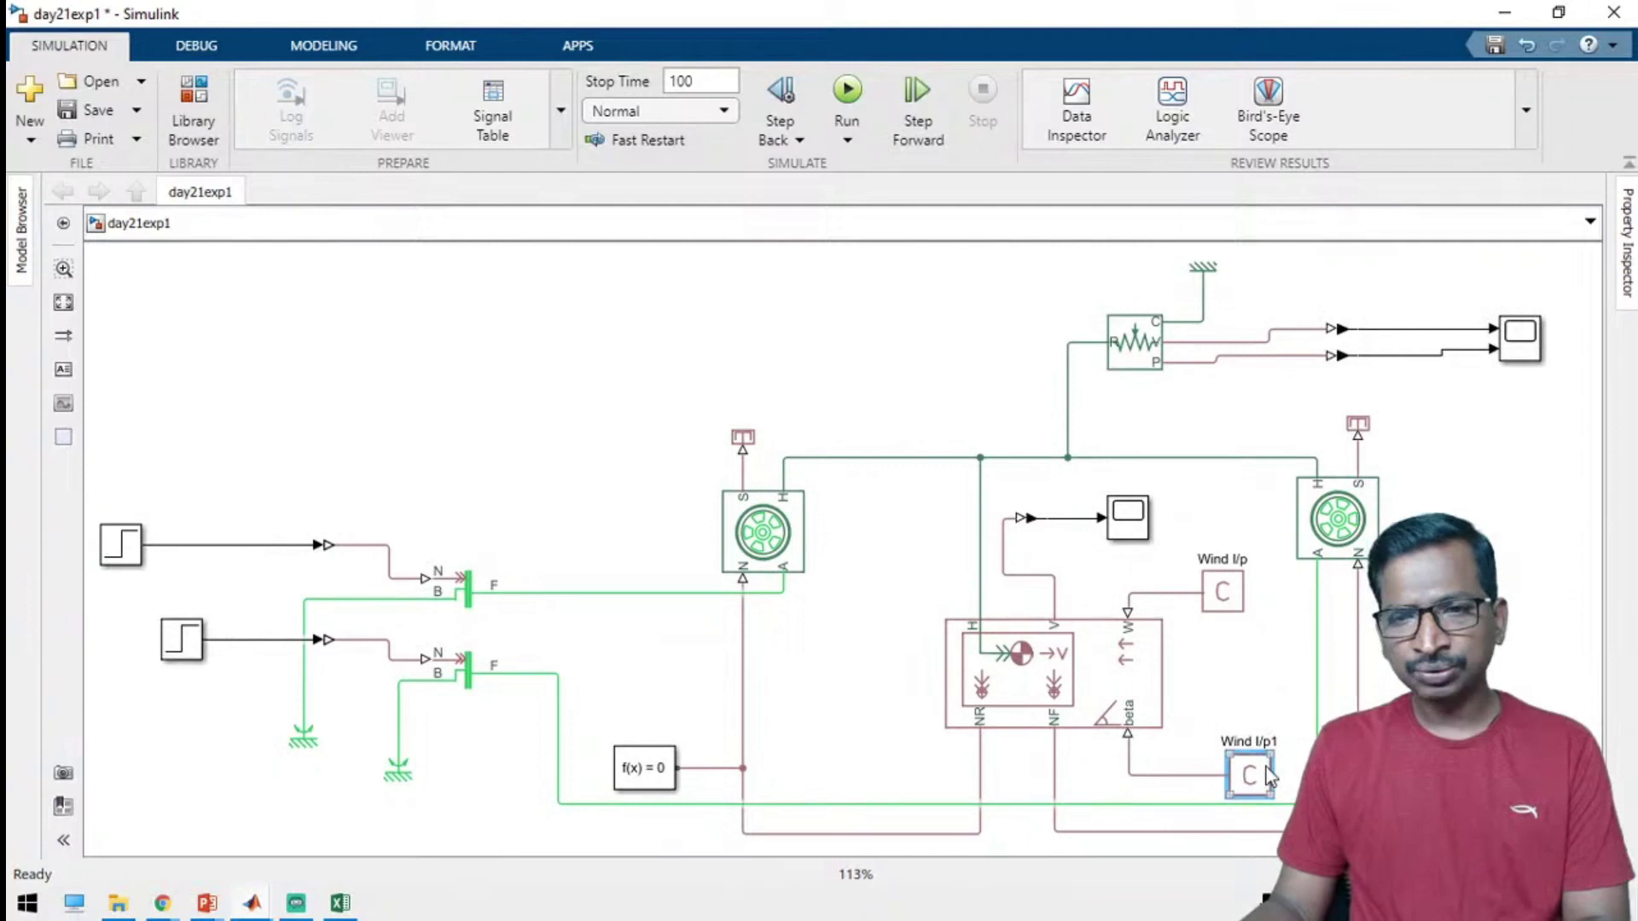
{"action": "double_click", "coordinate": [1267, 775]}
{"action": "left_click_drag", "start_coordinate": [669, 729], "coordinate": [827, 724]}
{"action": "type", "text": "0"}
{"action": "left_click", "coordinate": [870, 816]}
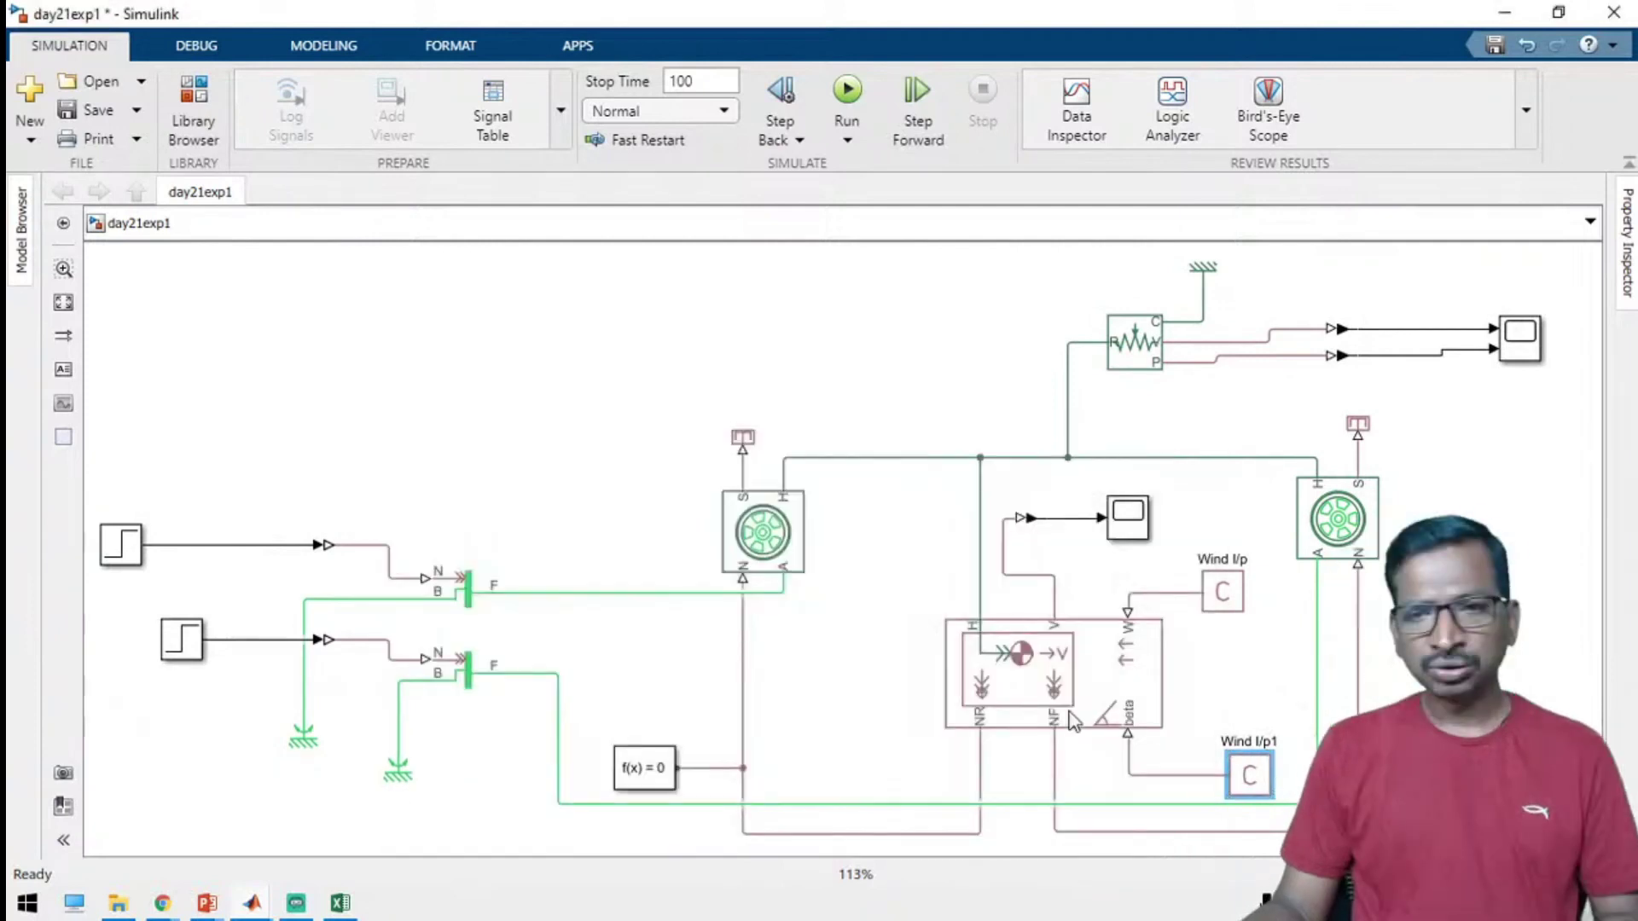
{"action": "left_click", "coordinate": [1217, 676]}
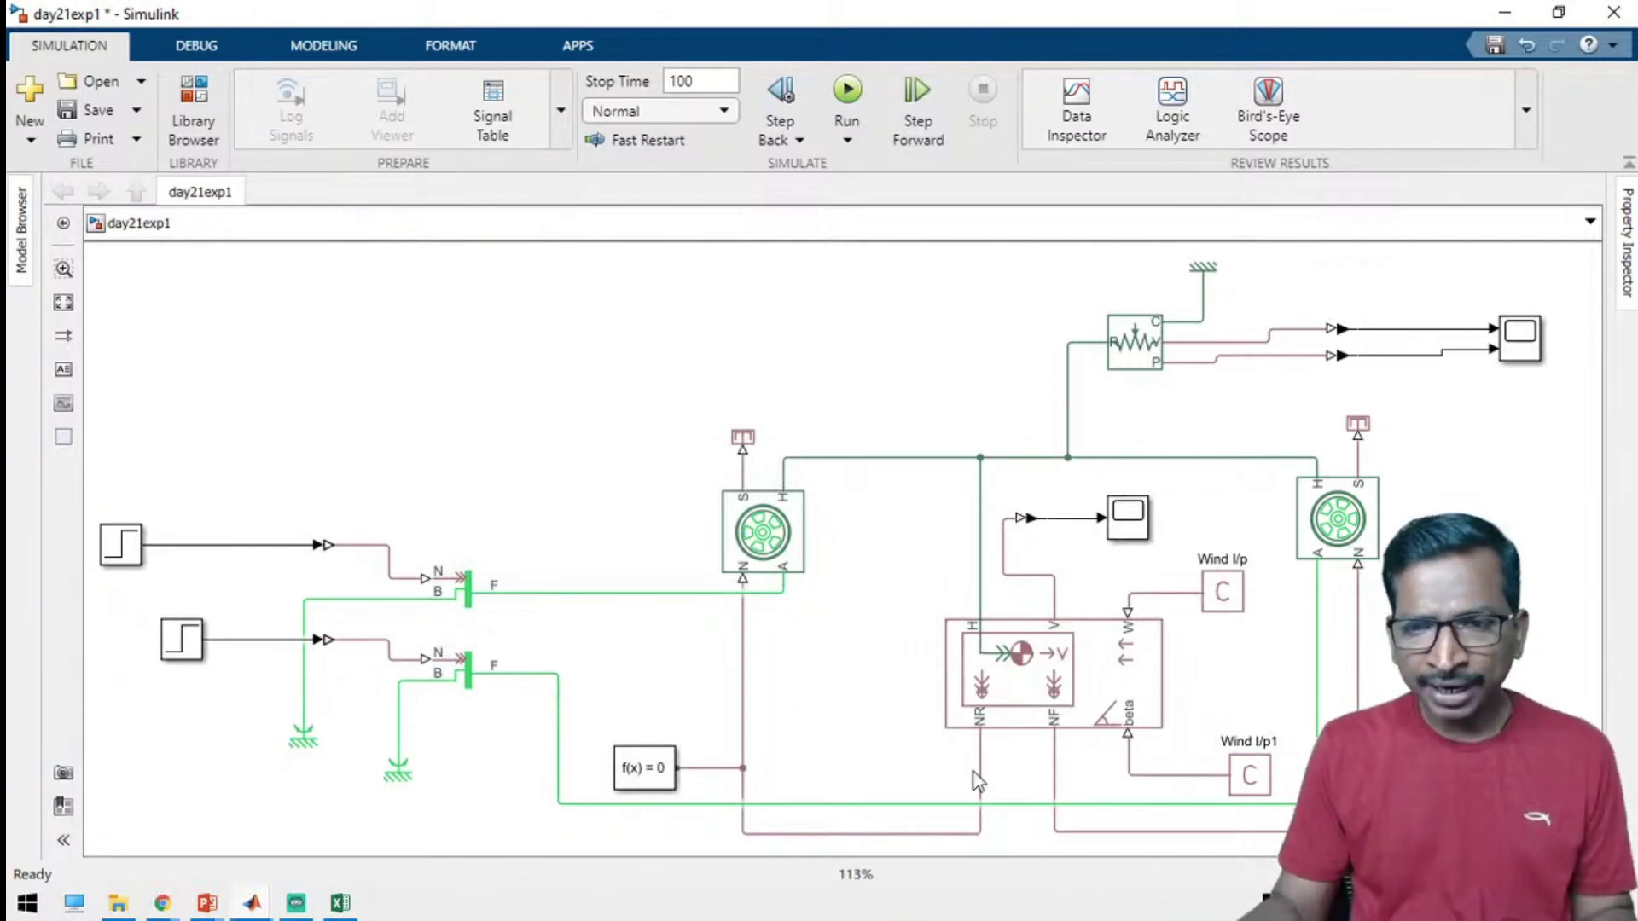
Branch a line downward off the lower brake's connection to the right tire's A port and lower that connection's horizontal run.
{"action": "left_click", "coordinate": [606, 803]}
{"action": "left_click_drag", "start_coordinate": [601, 825], "coordinate": [568, 806]}
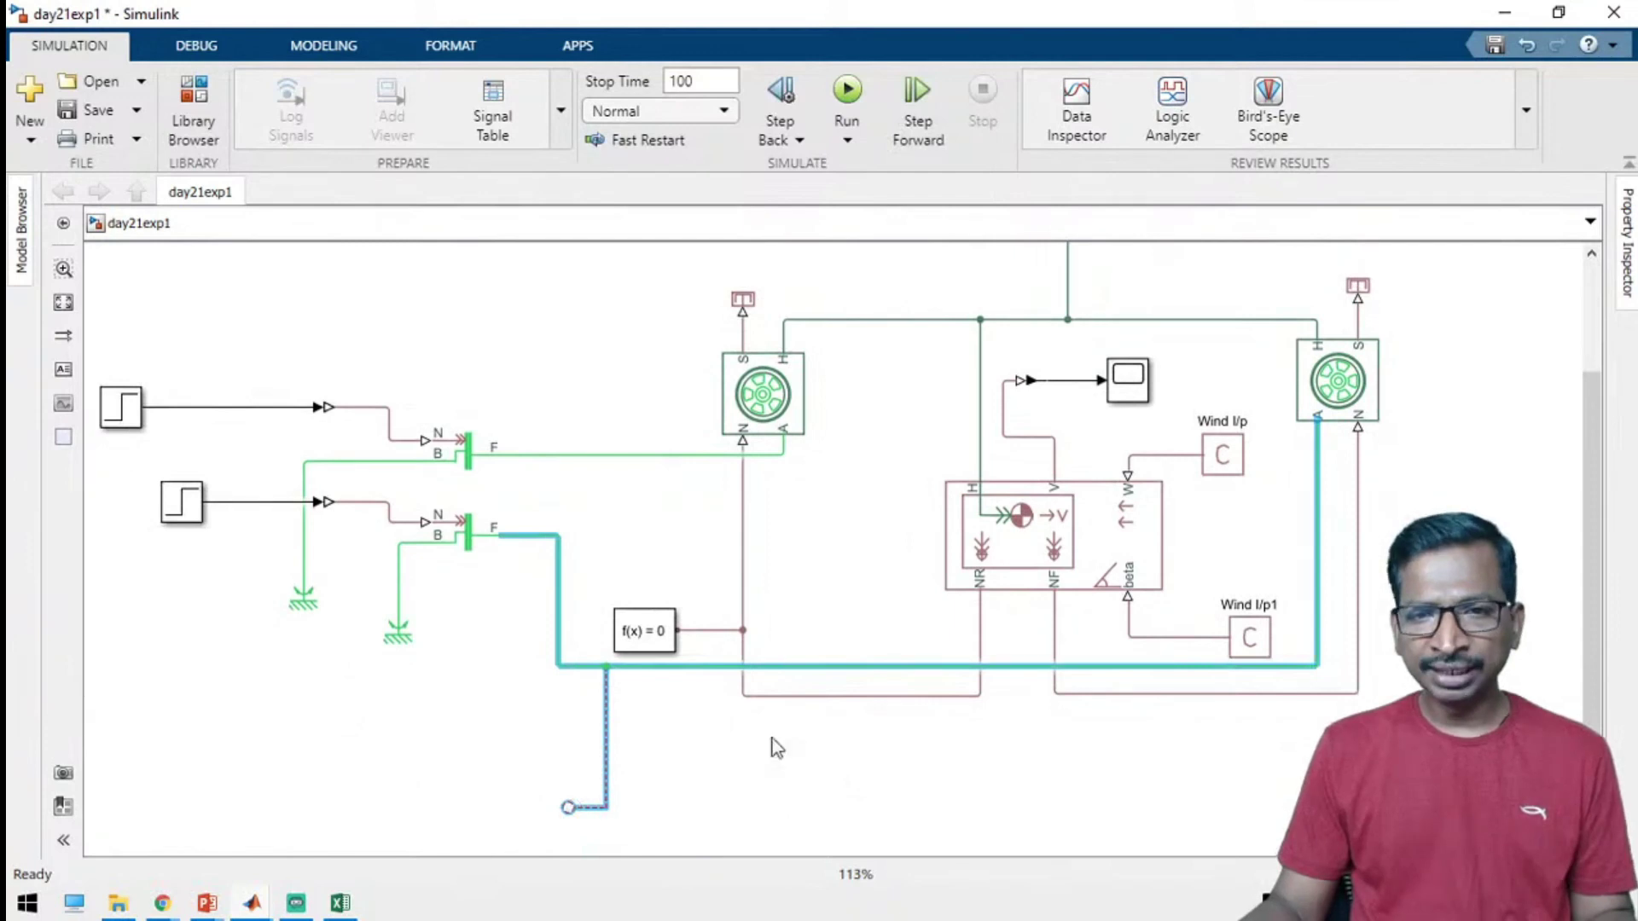
{"action": "left_click_drag", "start_coordinate": [707, 665], "coordinate": [705, 728]}
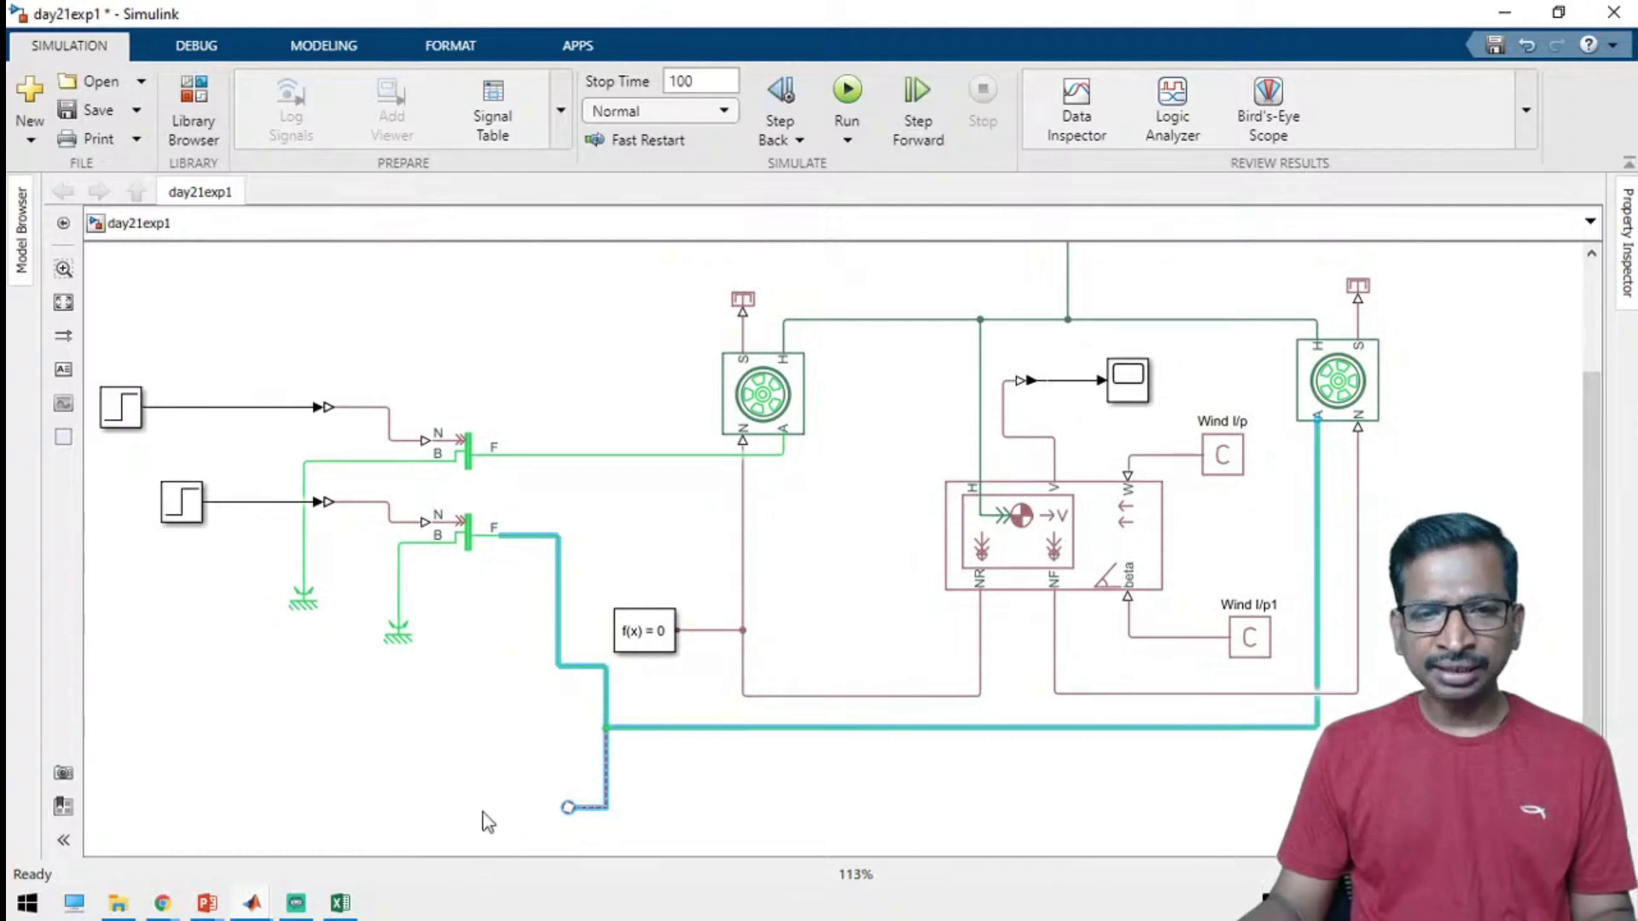
{"action": "scroll", "coordinate": [488, 821], "scroll_direction": "down", "scroll_amount": 1}
{"action": "left_click_drag", "start_coordinate": [350, 762], "coordinate": [499, 814]}
Save the day21exp1 model.
{"action": "left_click", "coordinate": [1324, 354]}
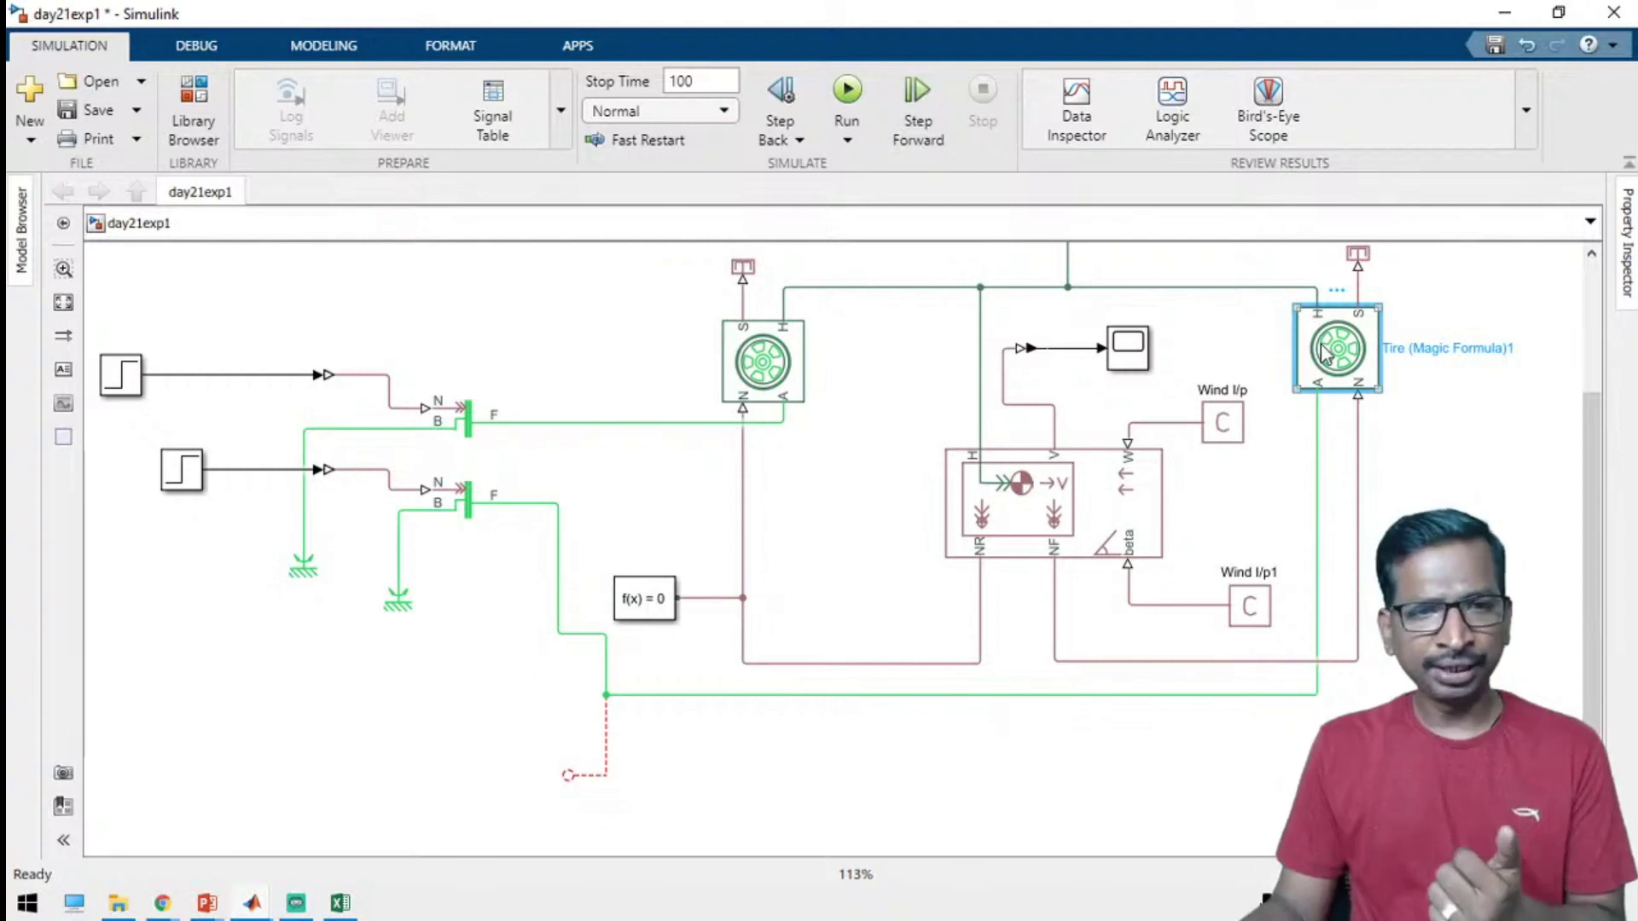
{"action": "left_click", "coordinate": [145, 479]}
{"action": "key", "text": "ctrl+s"}
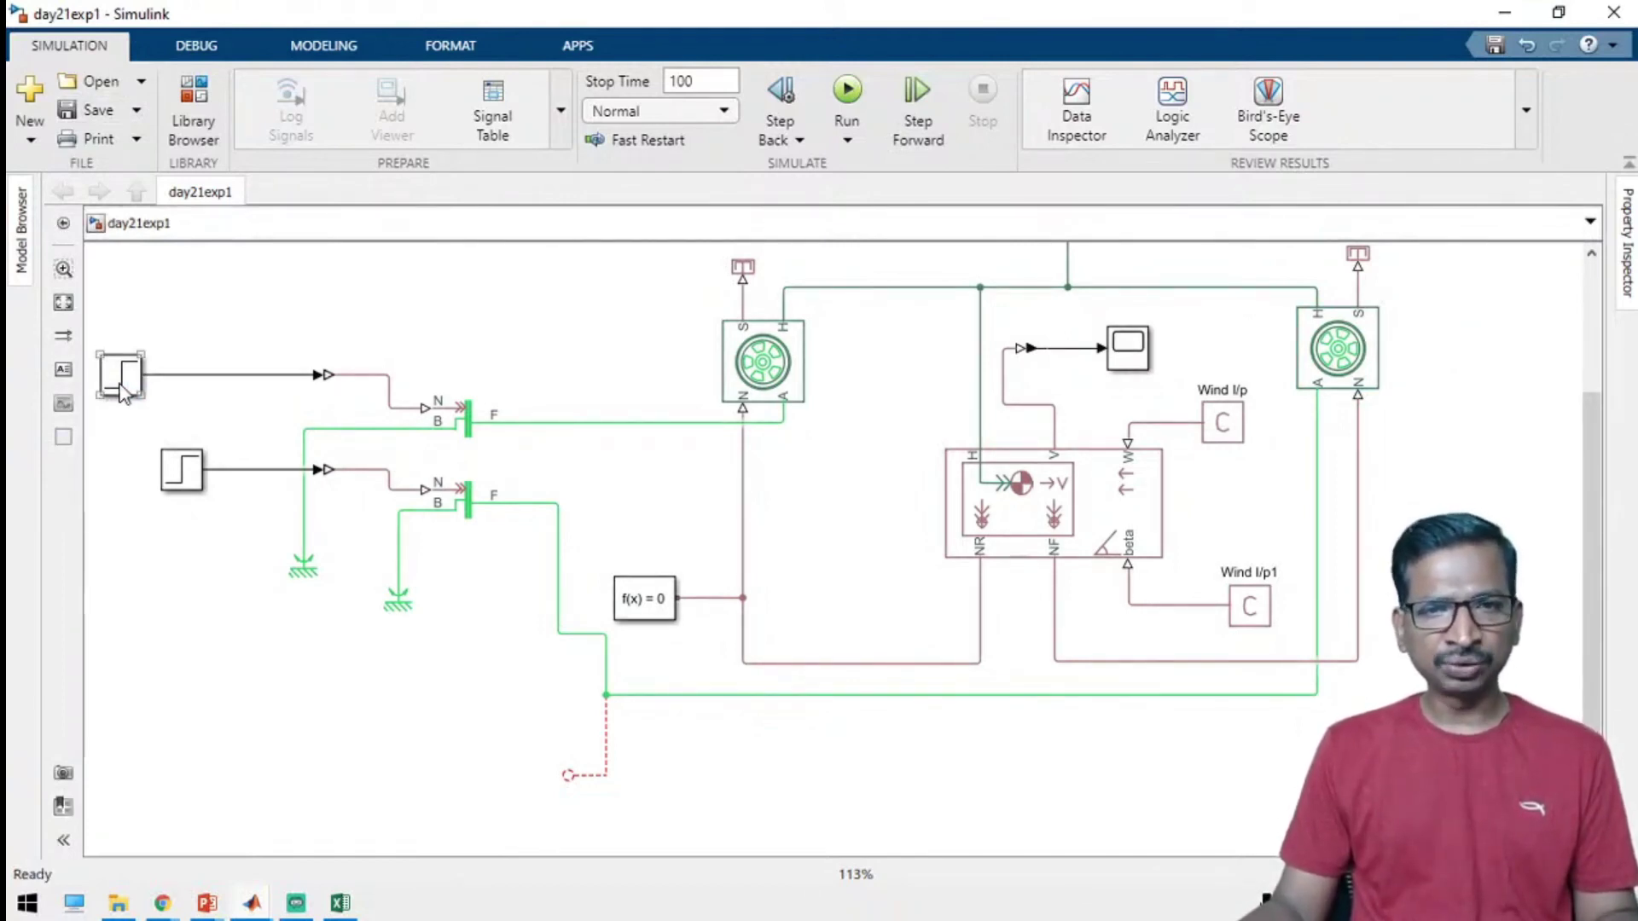
Check the upper Step block's parameters, and set the step time of the lower block, Step1, to 75.
{"action": "double_click", "coordinate": [122, 390]}
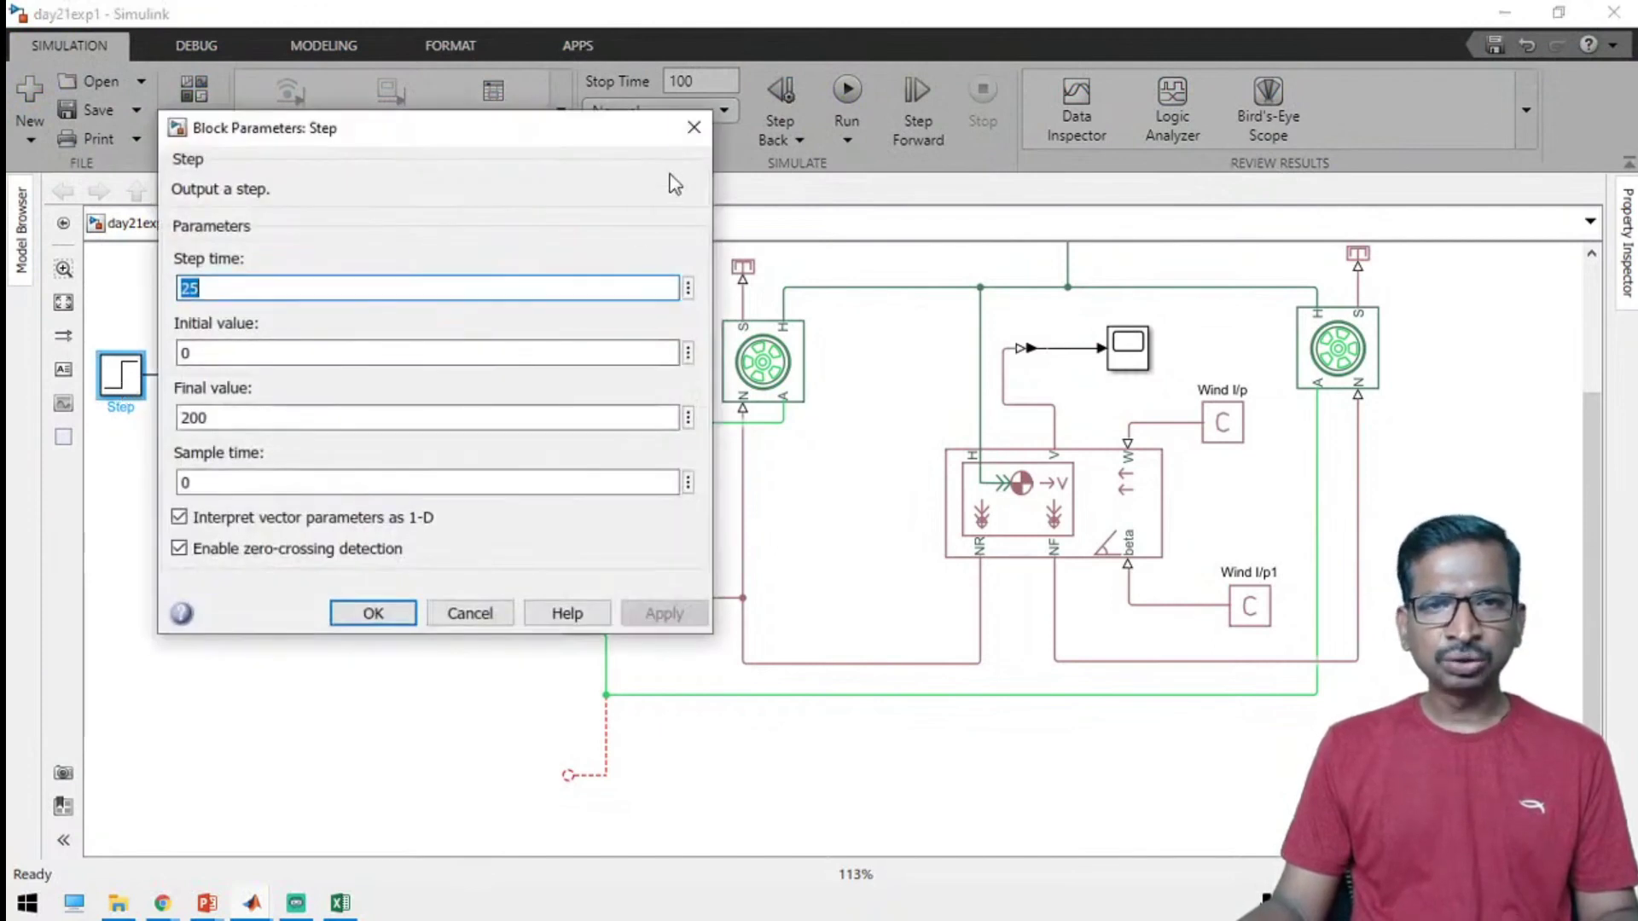
{"action": "left_click", "coordinate": [693, 127]}
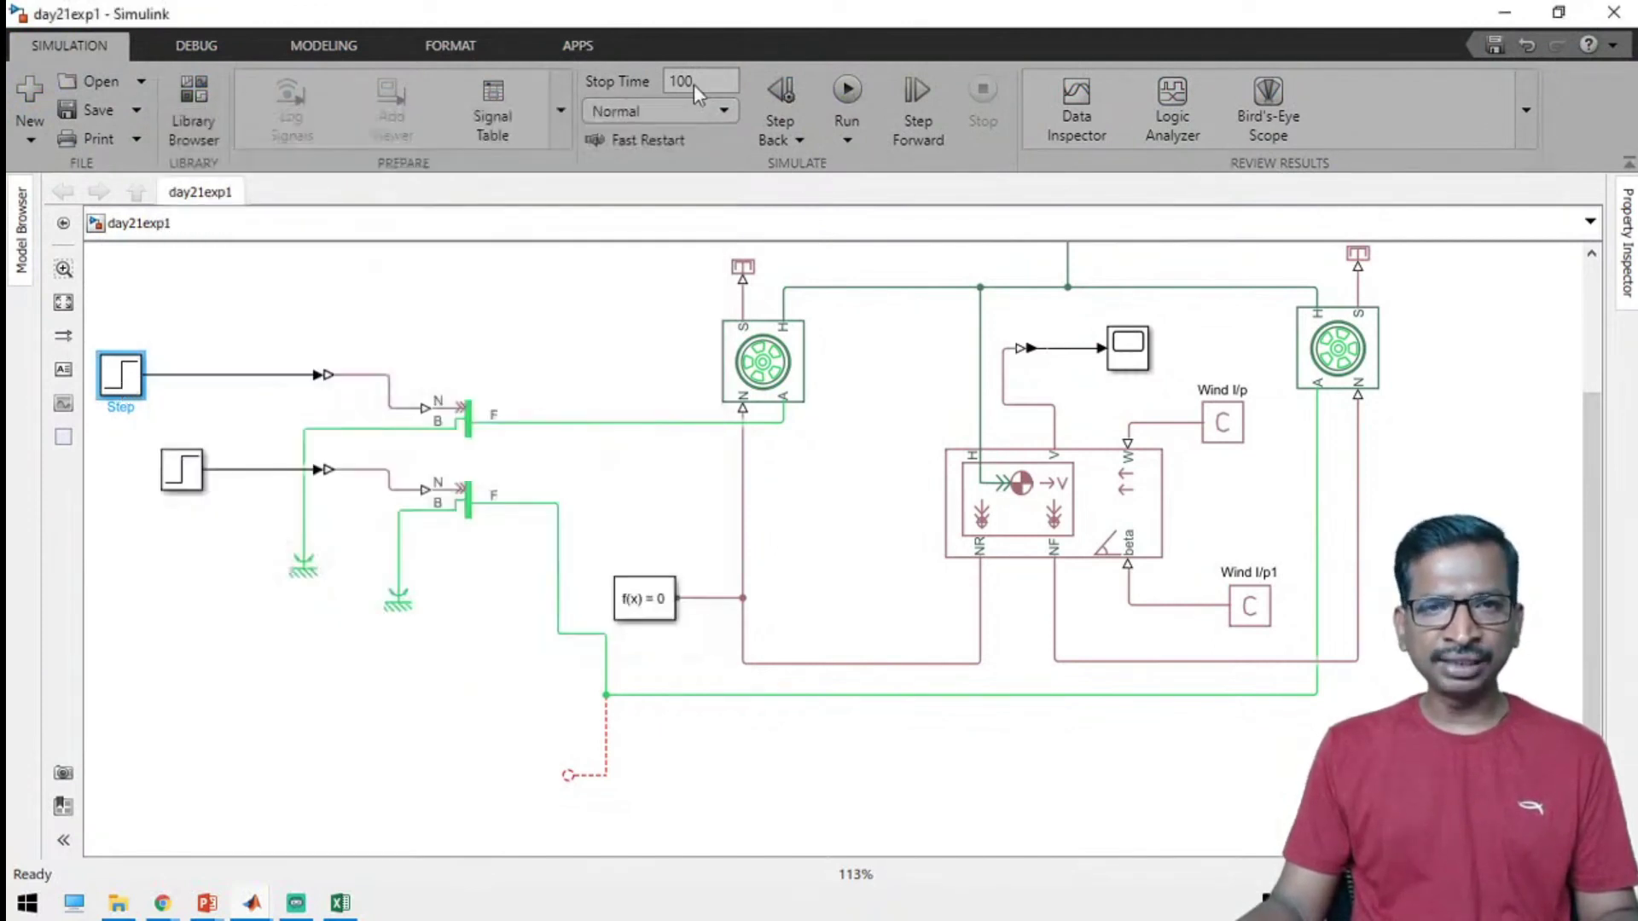
{"action": "left_click", "coordinate": [182, 482]}
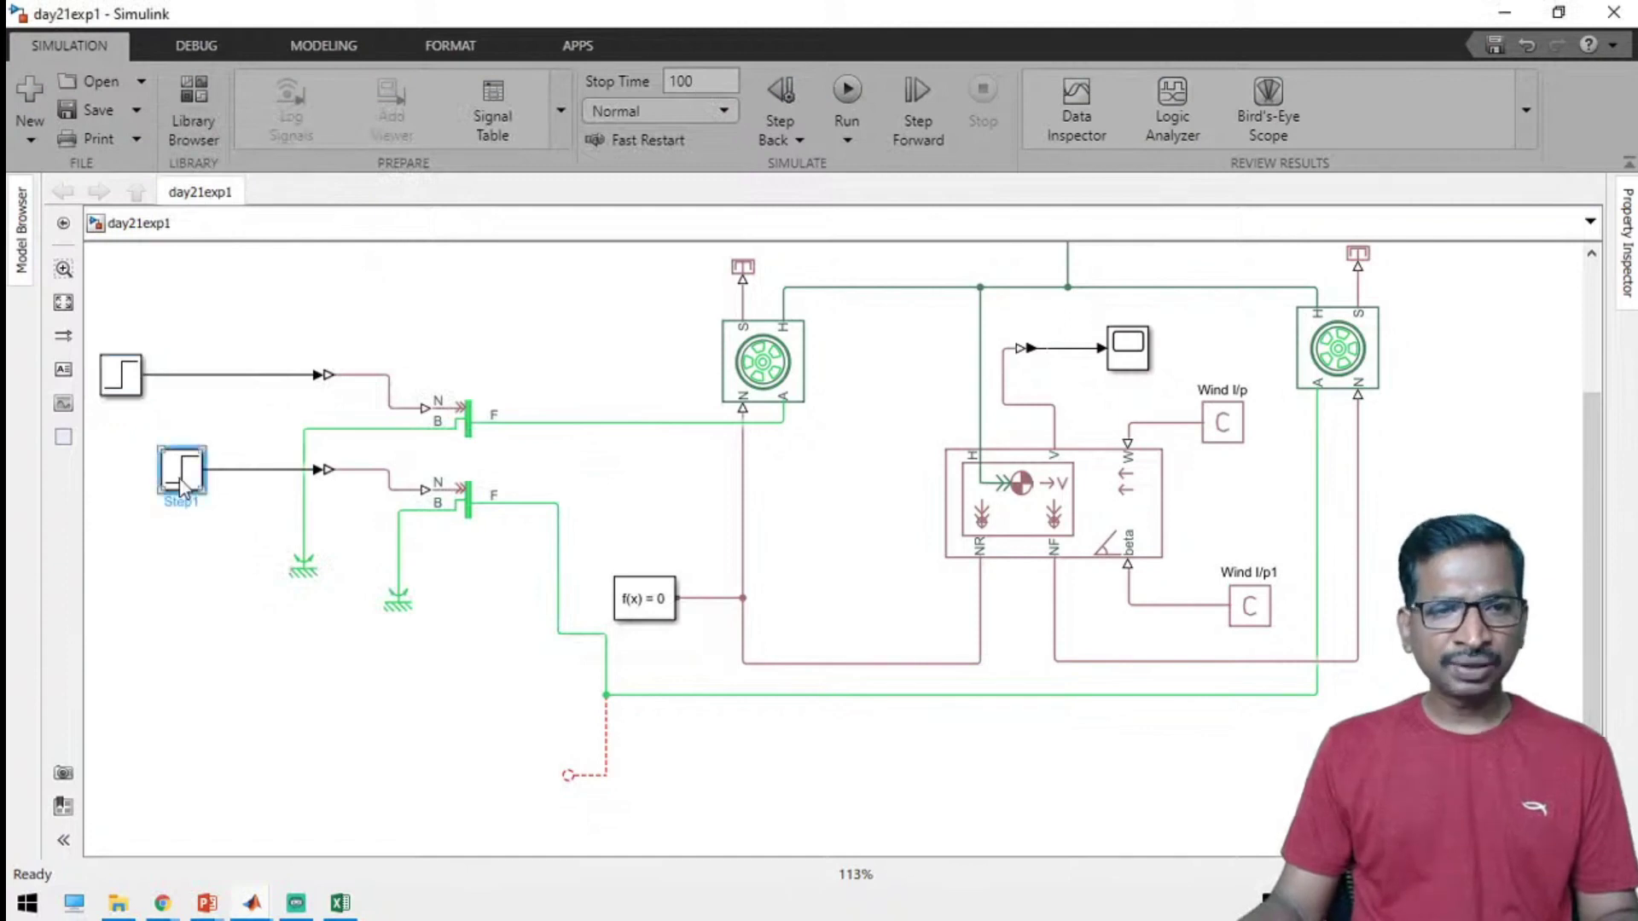
{"action": "double_click", "coordinate": [182, 482]}
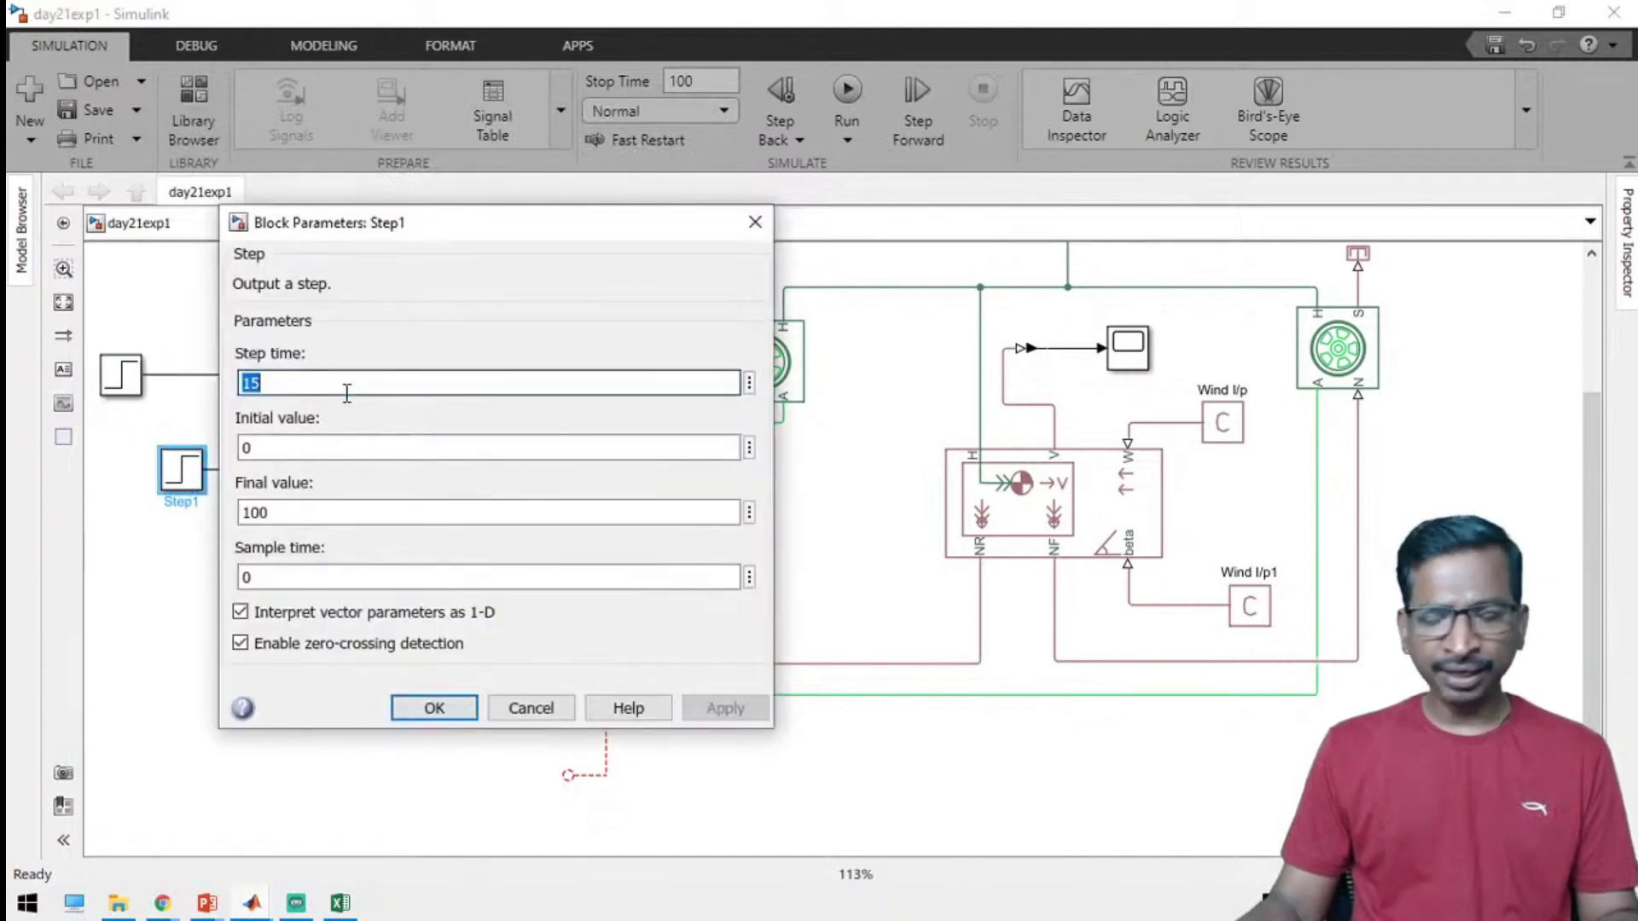
{"action": "type", "text": "75"}
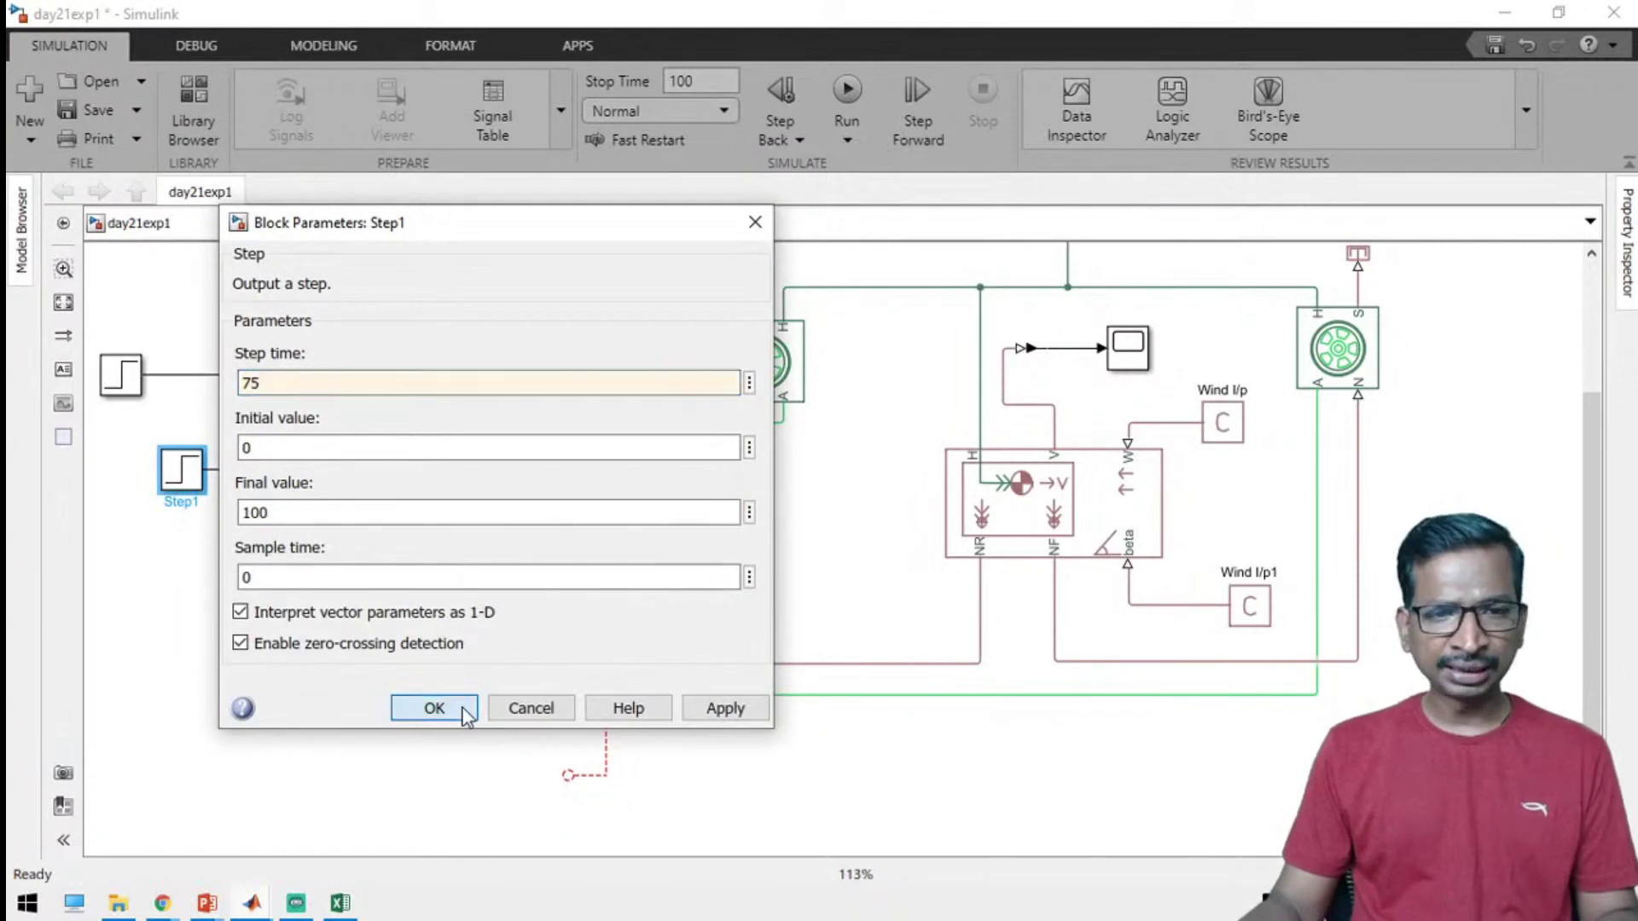
{"action": "left_click", "coordinate": [456, 708]}
Set the upper Step block's step time to 90.
{"action": "left_click", "coordinate": [133, 376]}
{"action": "double_click", "coordinate": [133, 376]}
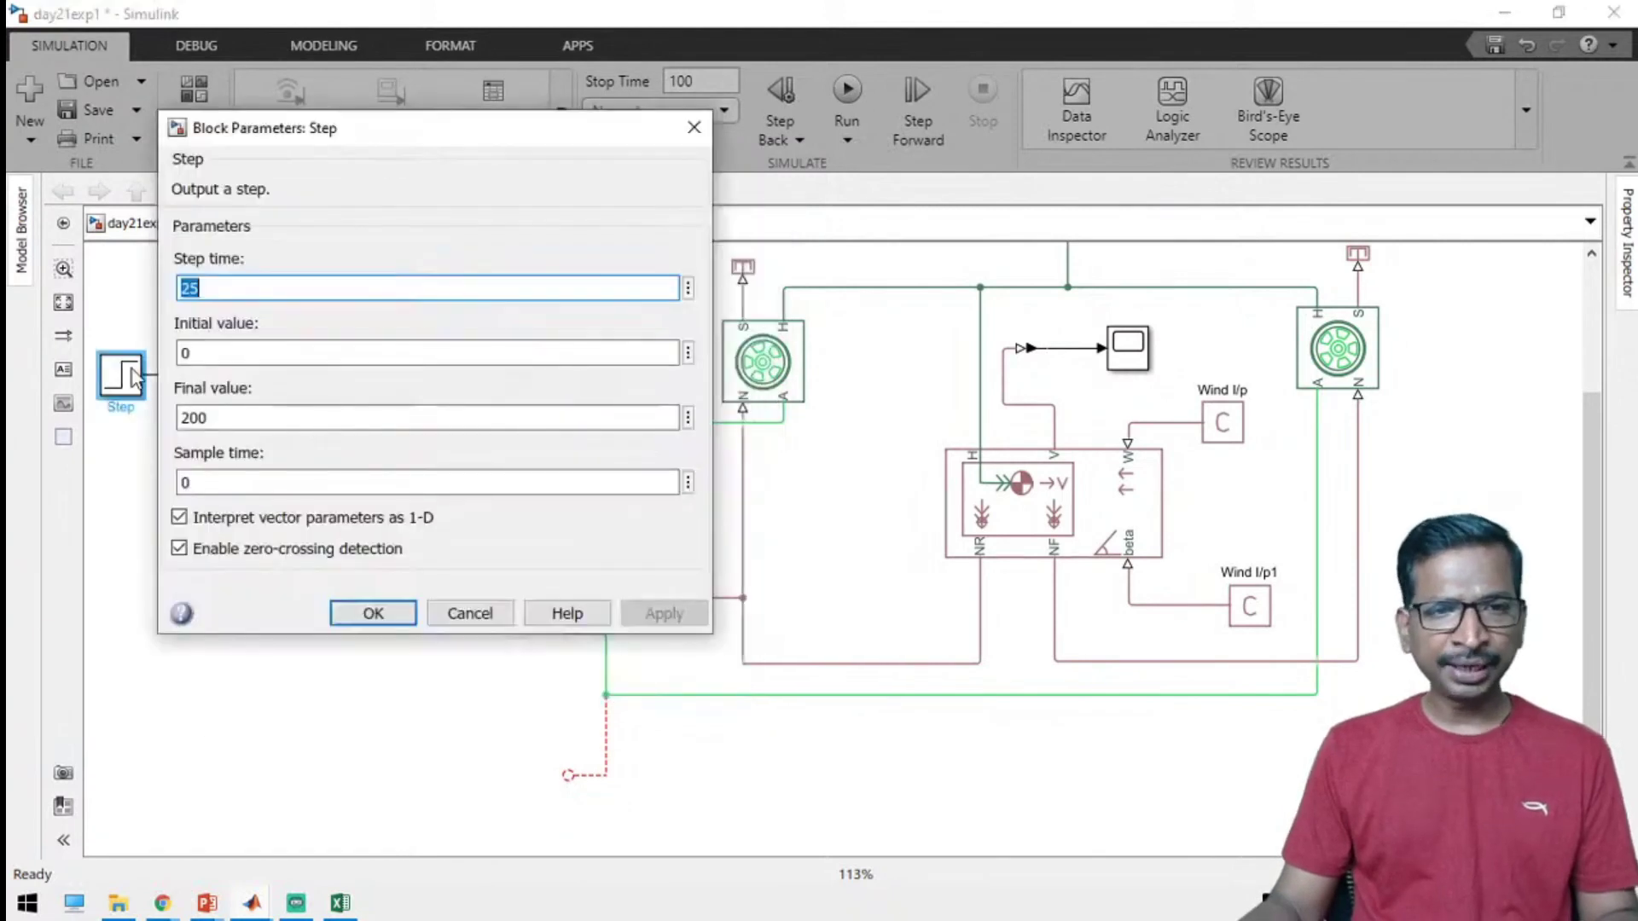
{"action": "type", "text": "85"}
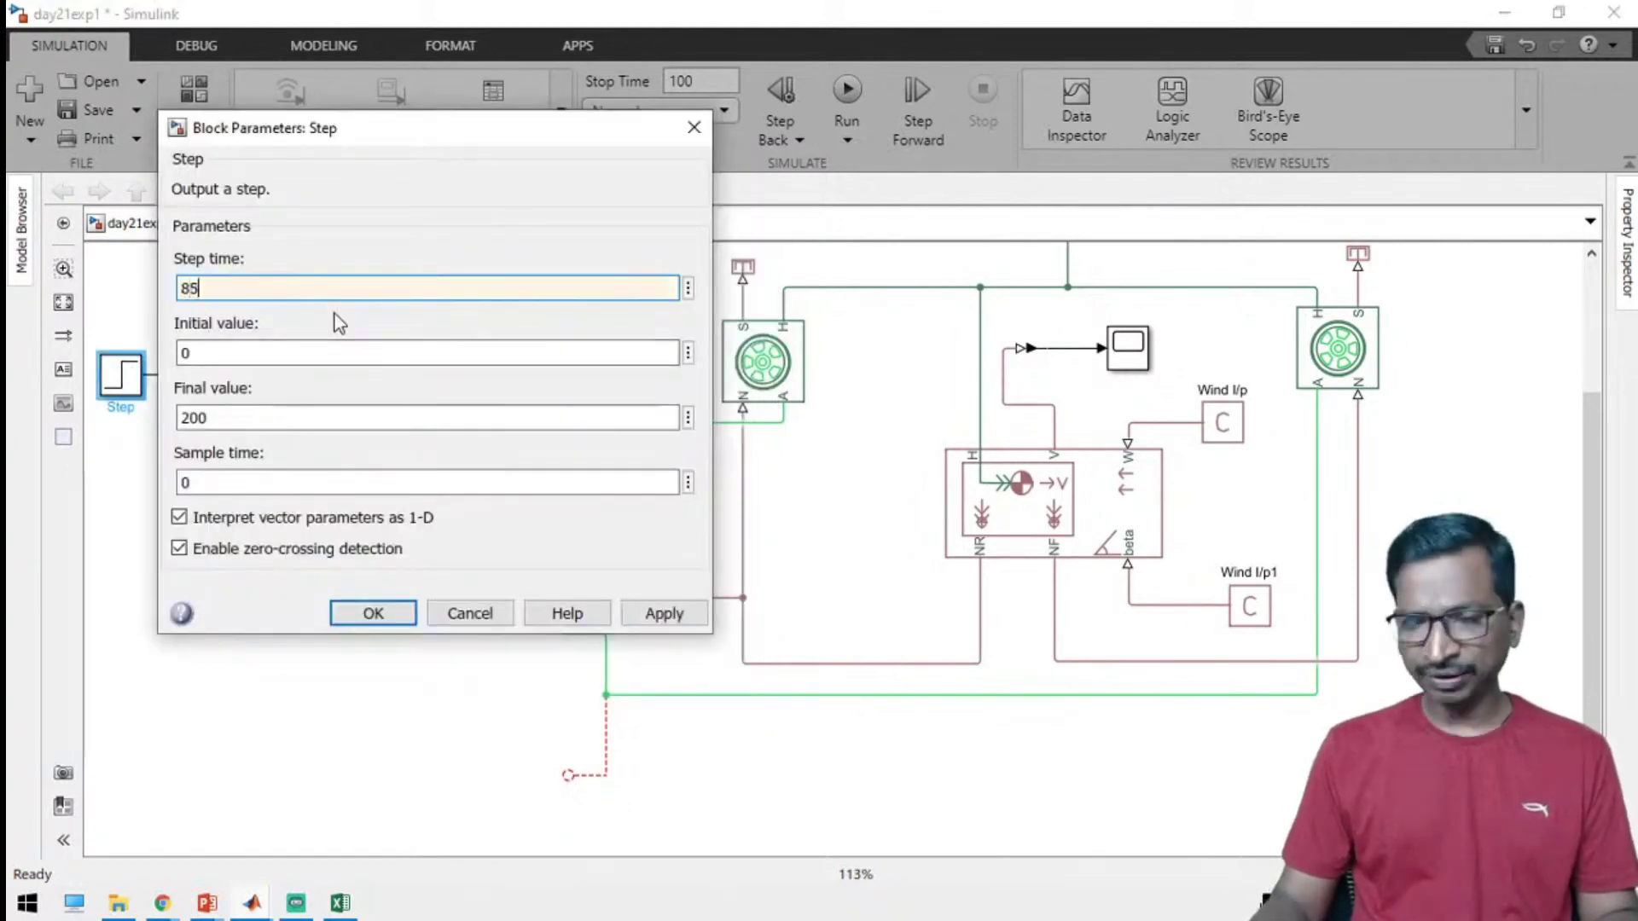
{"action": "key", "text": "BackSpace"}
{"action": "key", "text": "BackSpace"}
{"action": "type", "text": "90"}
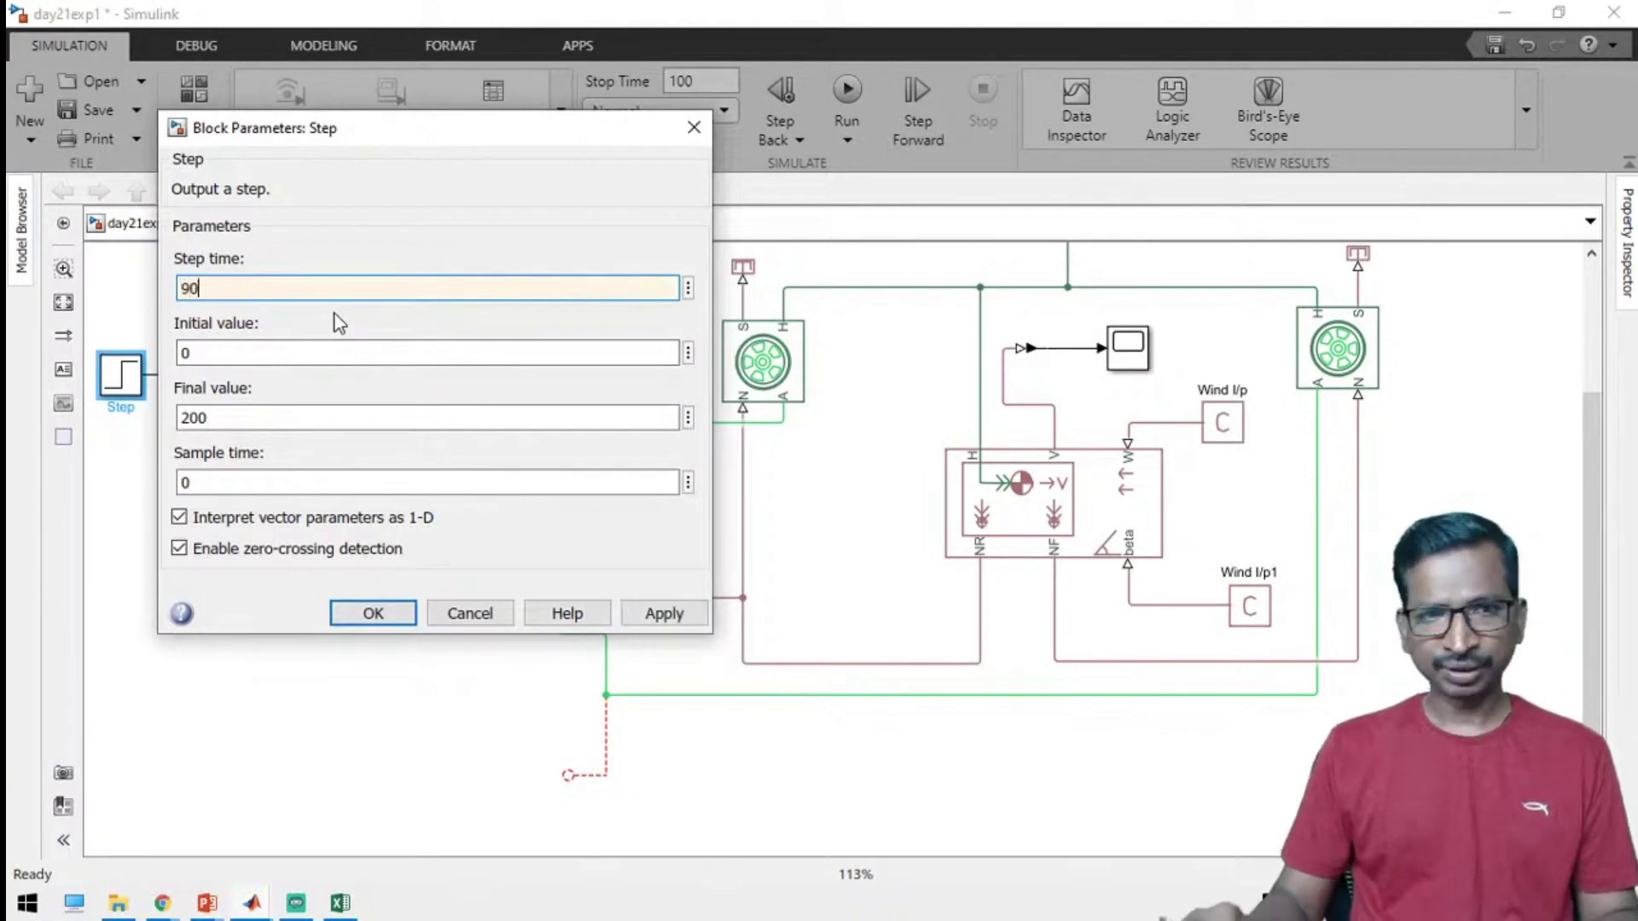
{"action": "key", "text": "Return"}
{"action": "left_click_drag", "start_coordinate": [249, 655], "coordinate": [195, 310]}
{"action": "left_click", "coordinate": [663, 741]}
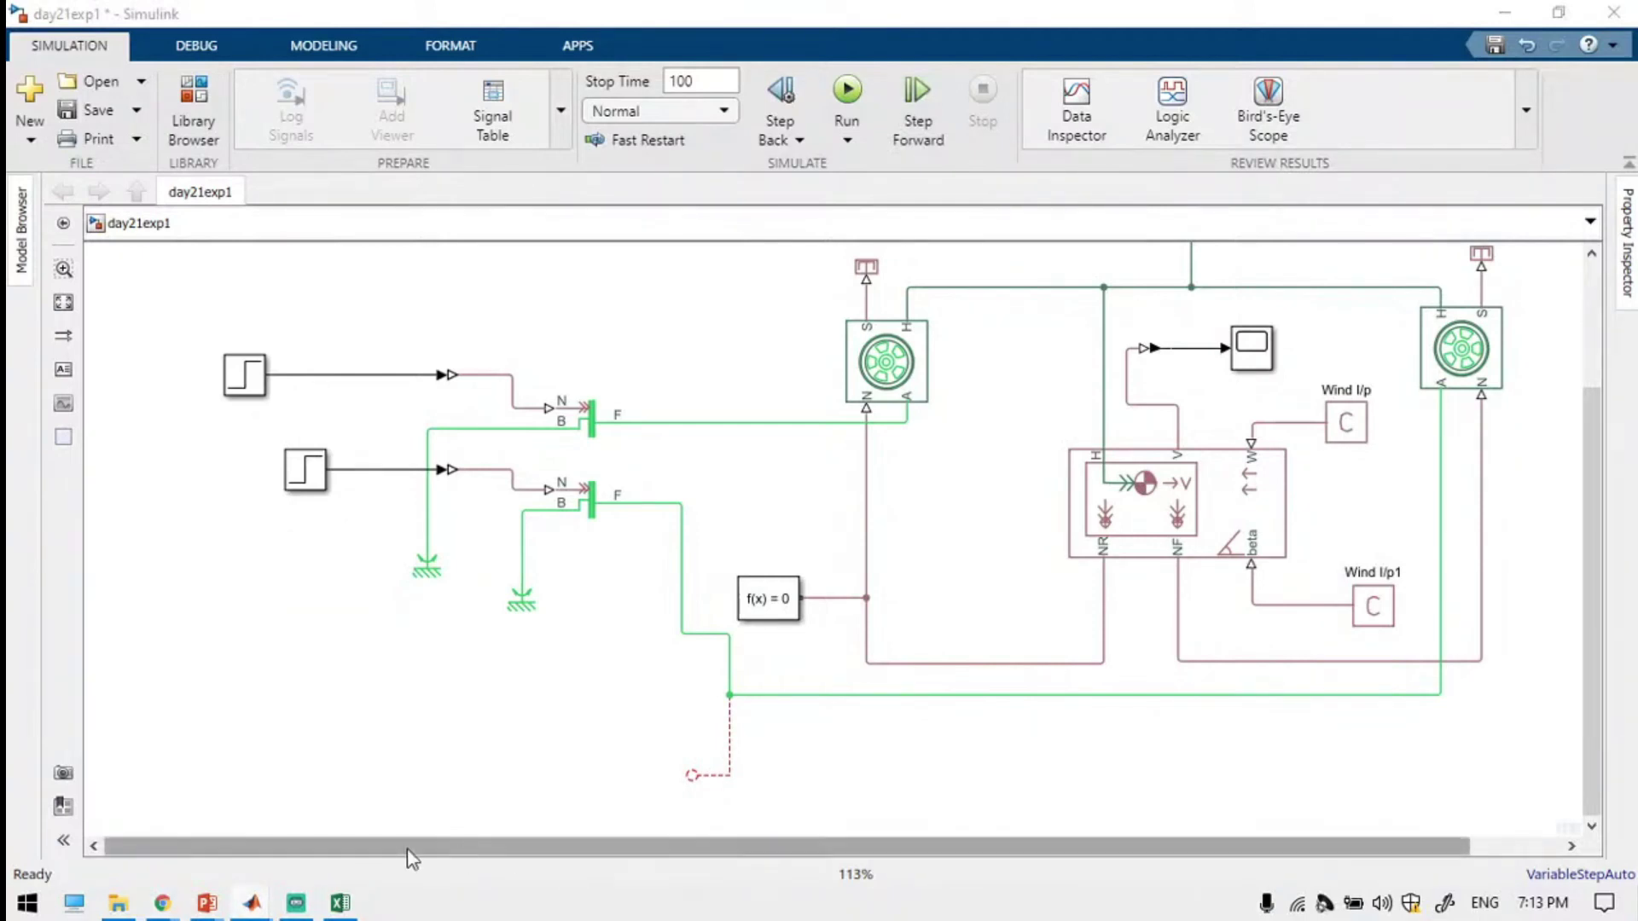
Add an Ideal Angular Velocity Source below the brakes and connect its R port to the open branch of the right tire's axle line.
{"action": "double_click", "coordinate": [266, 742]}
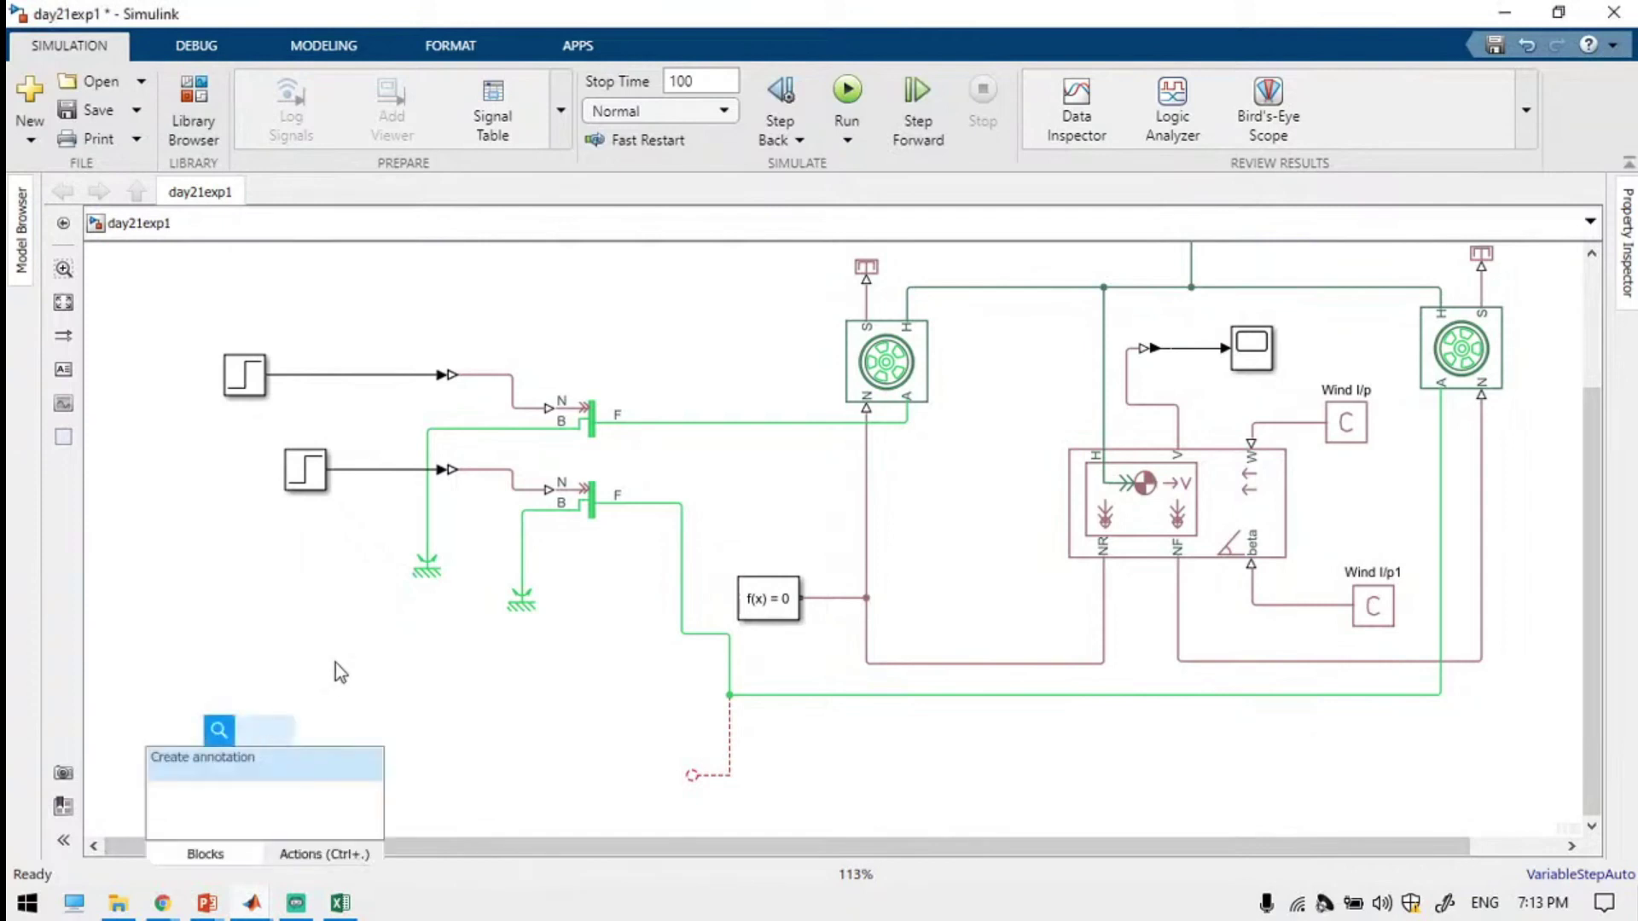
{"action": "type", "text": "ideal"}
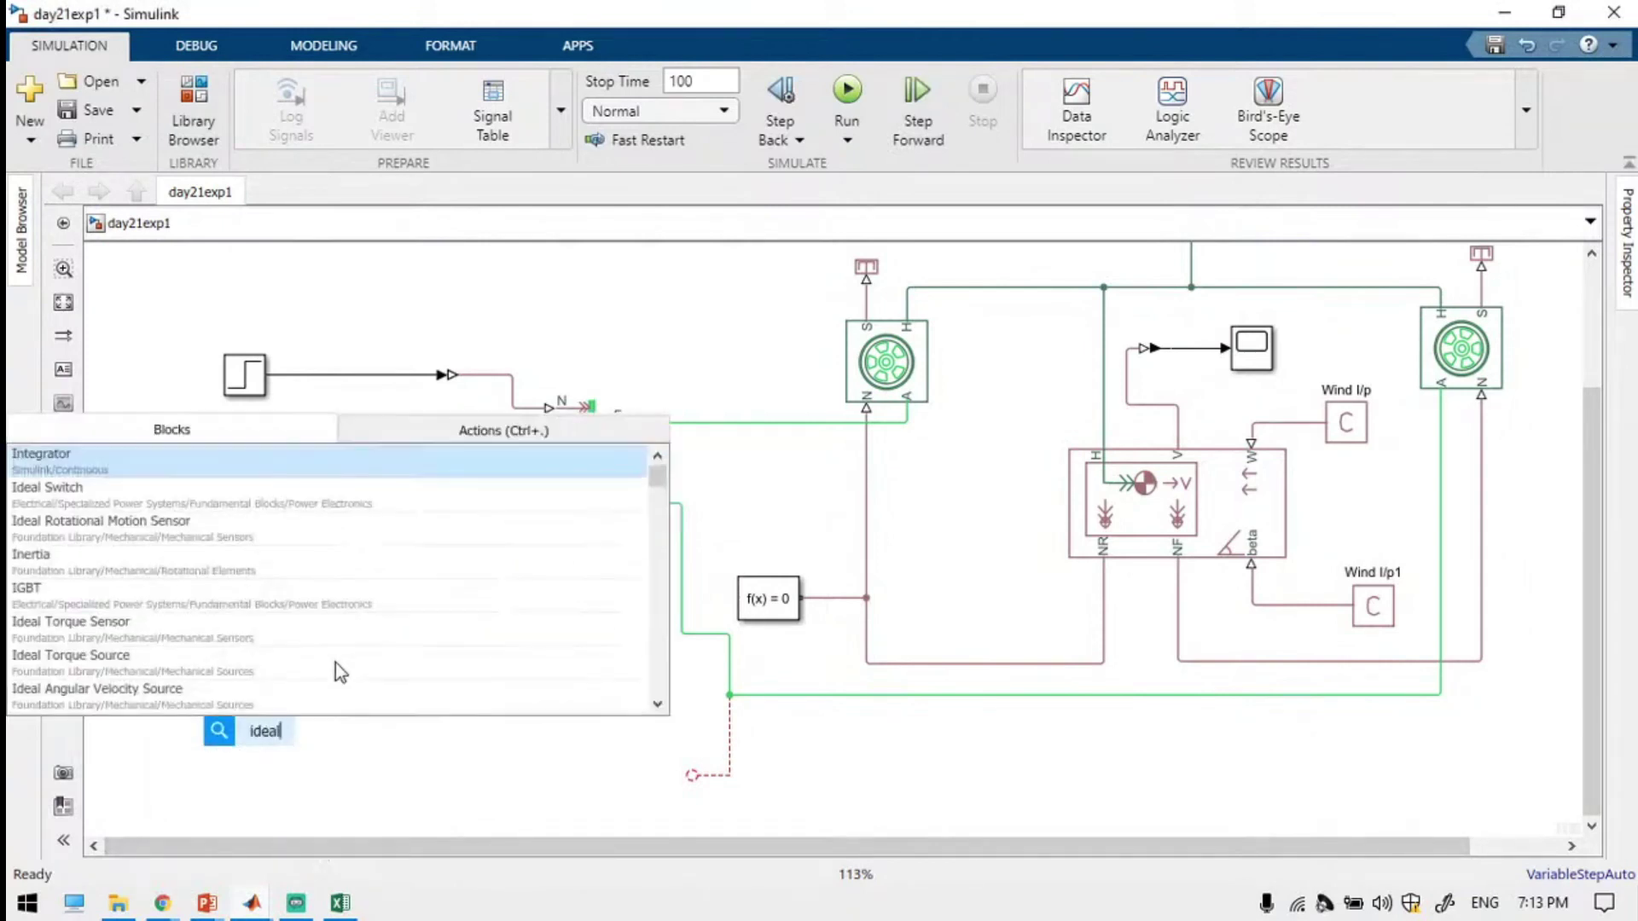
{"action": "type", "text": " a"}
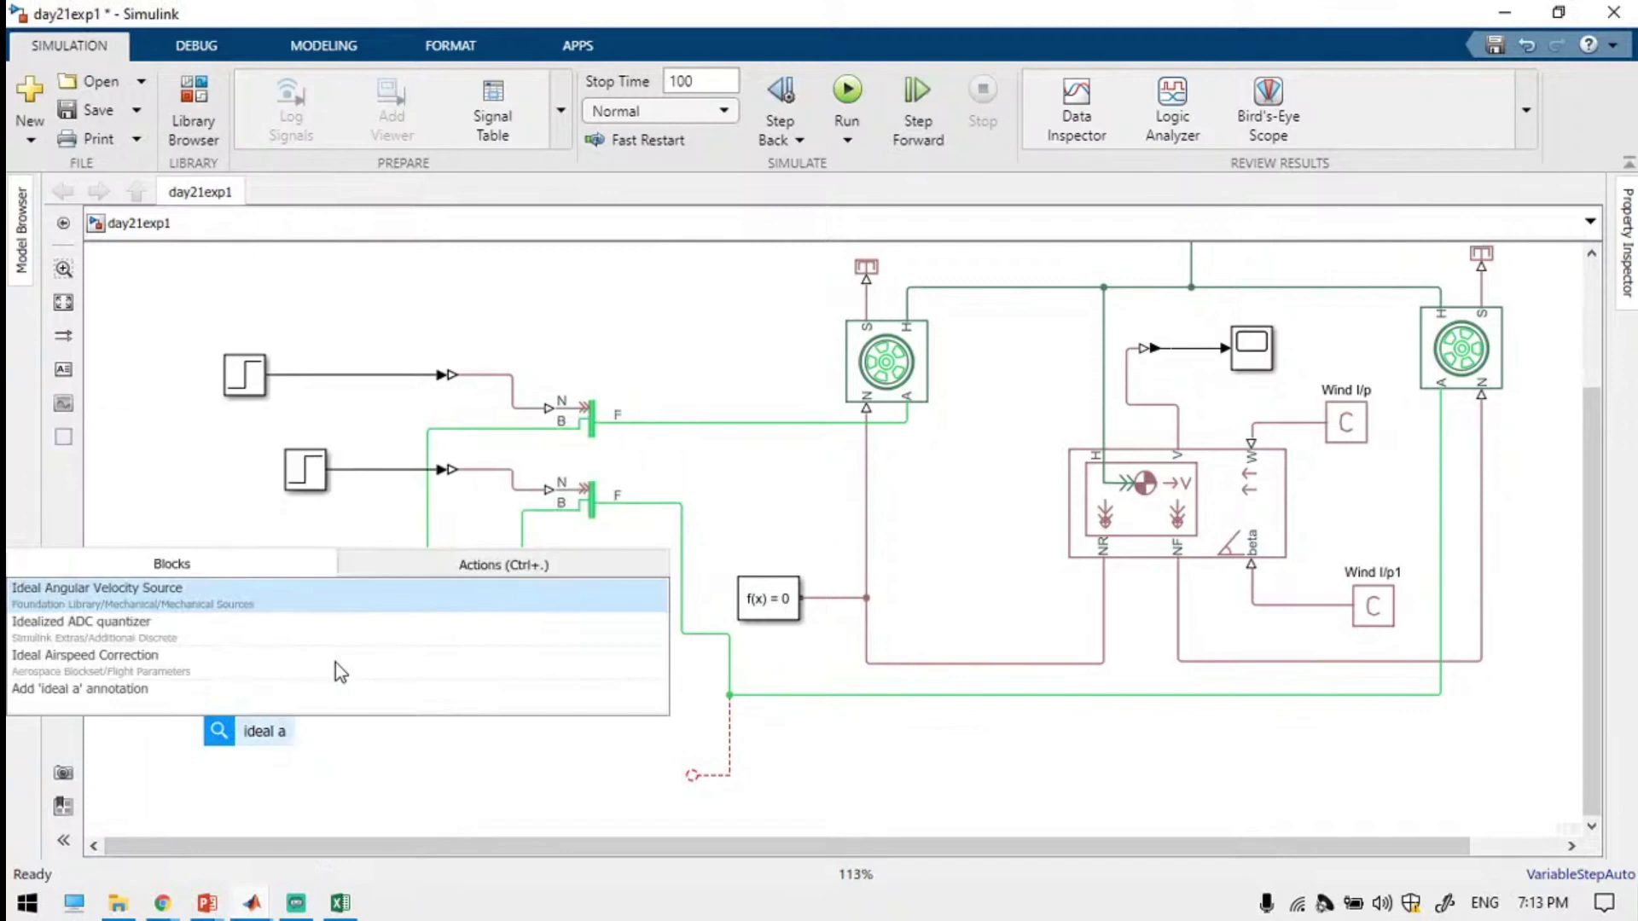
{"action": "key", "text": "Return"}
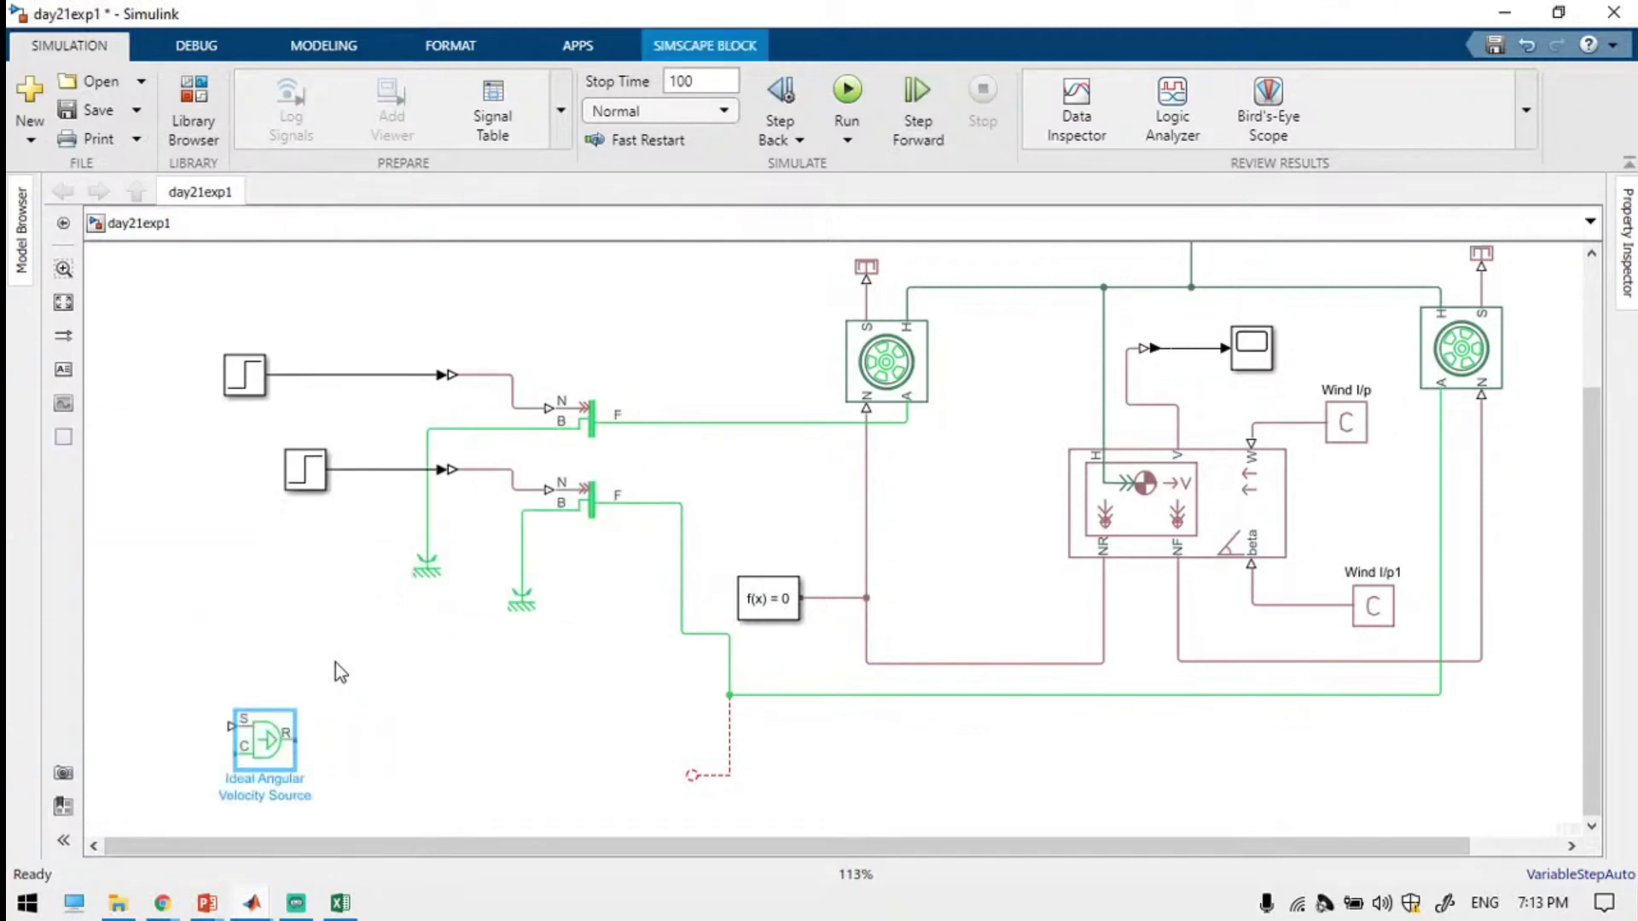
{"action": "left_click_drag", "start_coordinate": [281, 744], "coordinate": [444, 686]}
{"action": "left_click", "coordinate": [662, 750]}
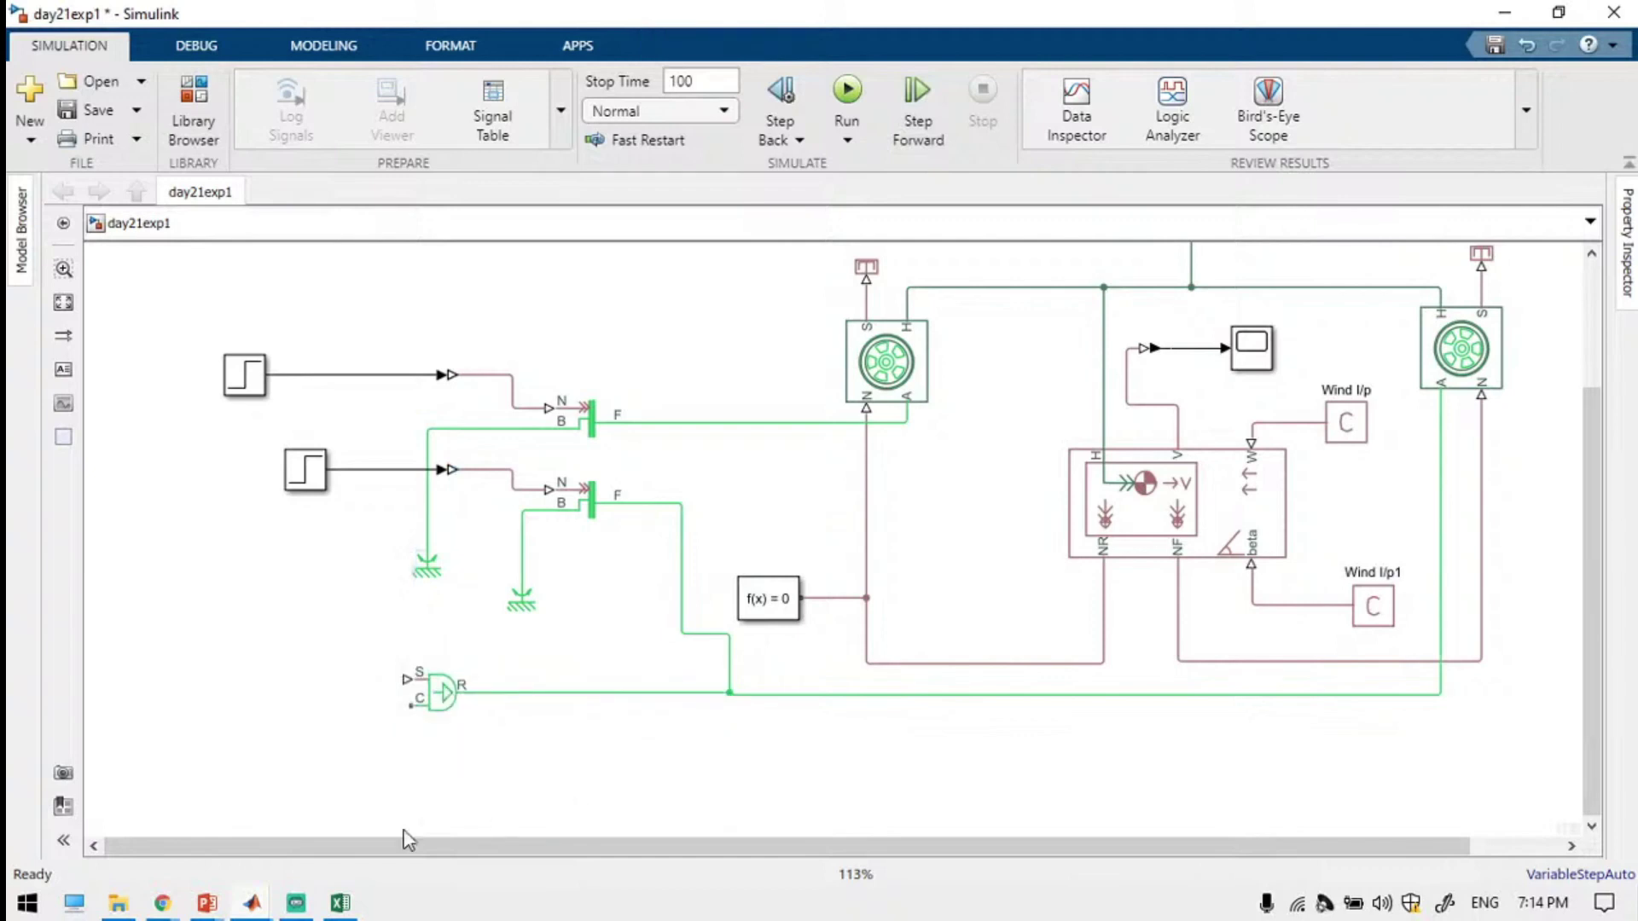
Add a Mechanical Rotational Reference and connect it to the velocity source's C port.
{"action": "double_click", "coordinate": [363, 789]}
{"action": "type", "text": "me"}
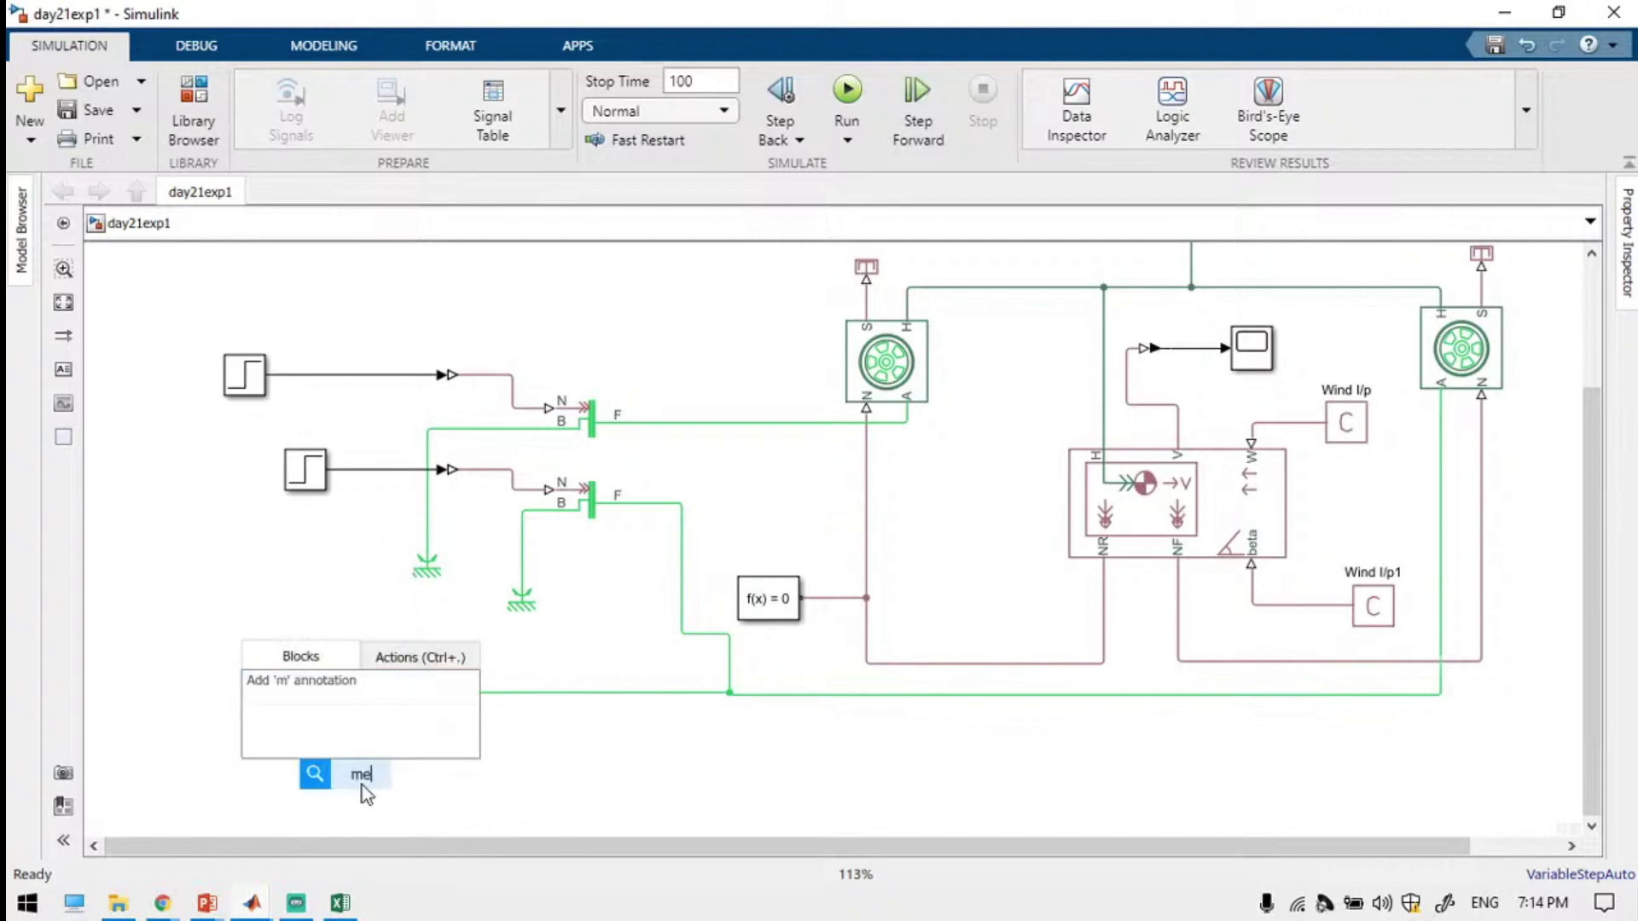
{"action": "type", "text": "chanical"}
{"action": "key", "text": "Return"}
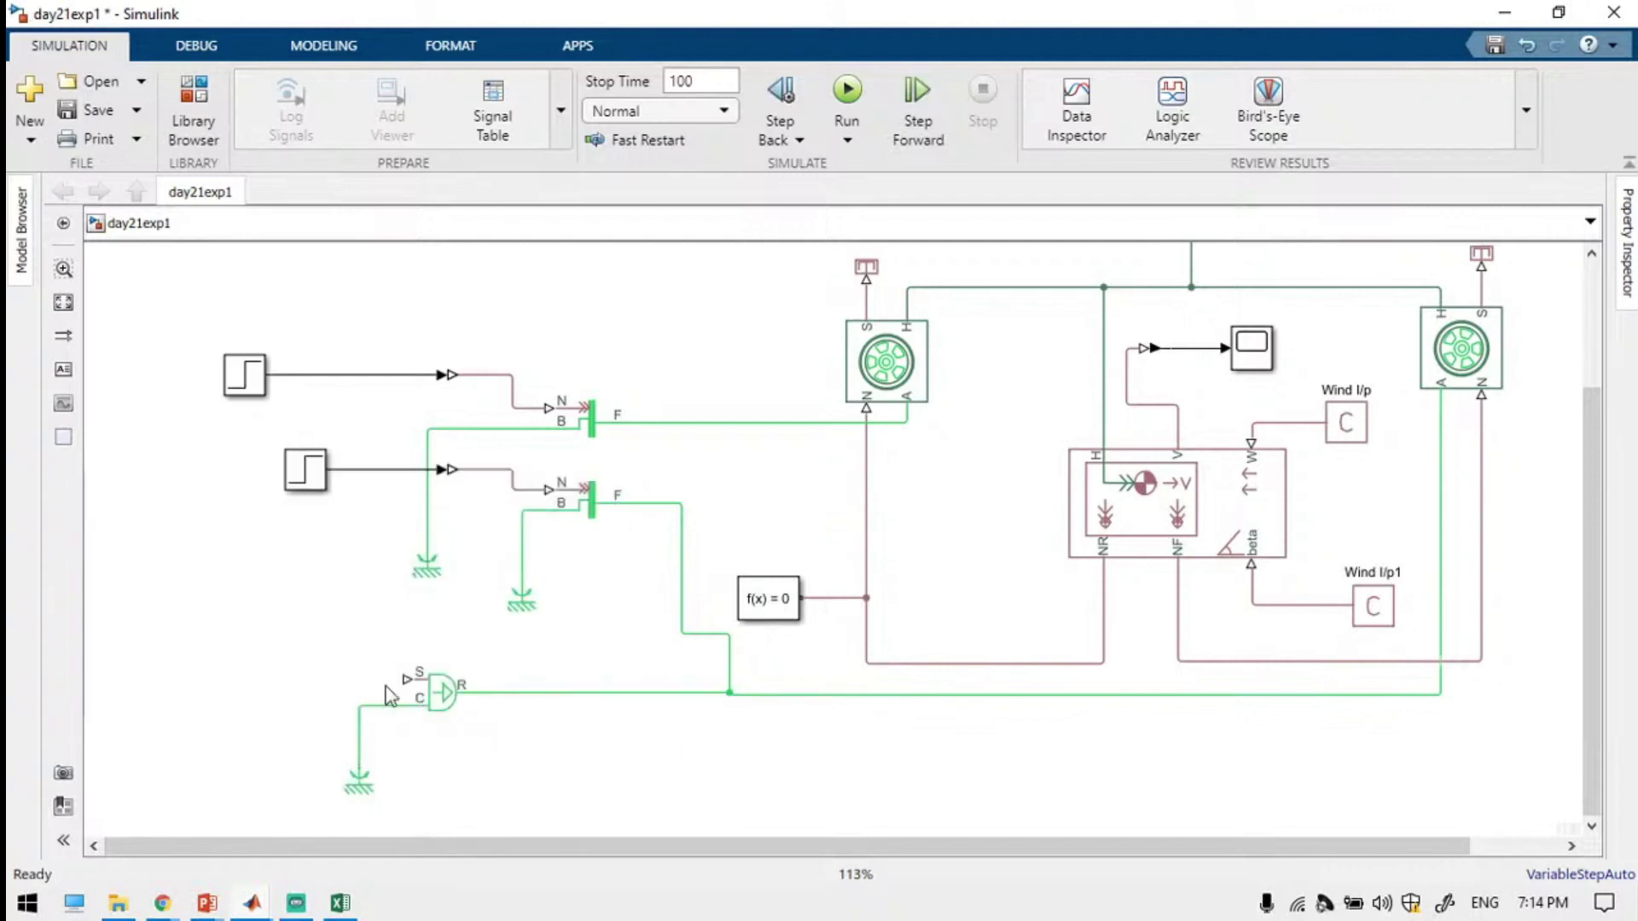
Add a Simulink-PS Converter and connect it to the S port of the velocity source.
{"action": "left_click_drag", "start_coordinate": [406, 679], "coordinate": [310, 679]}
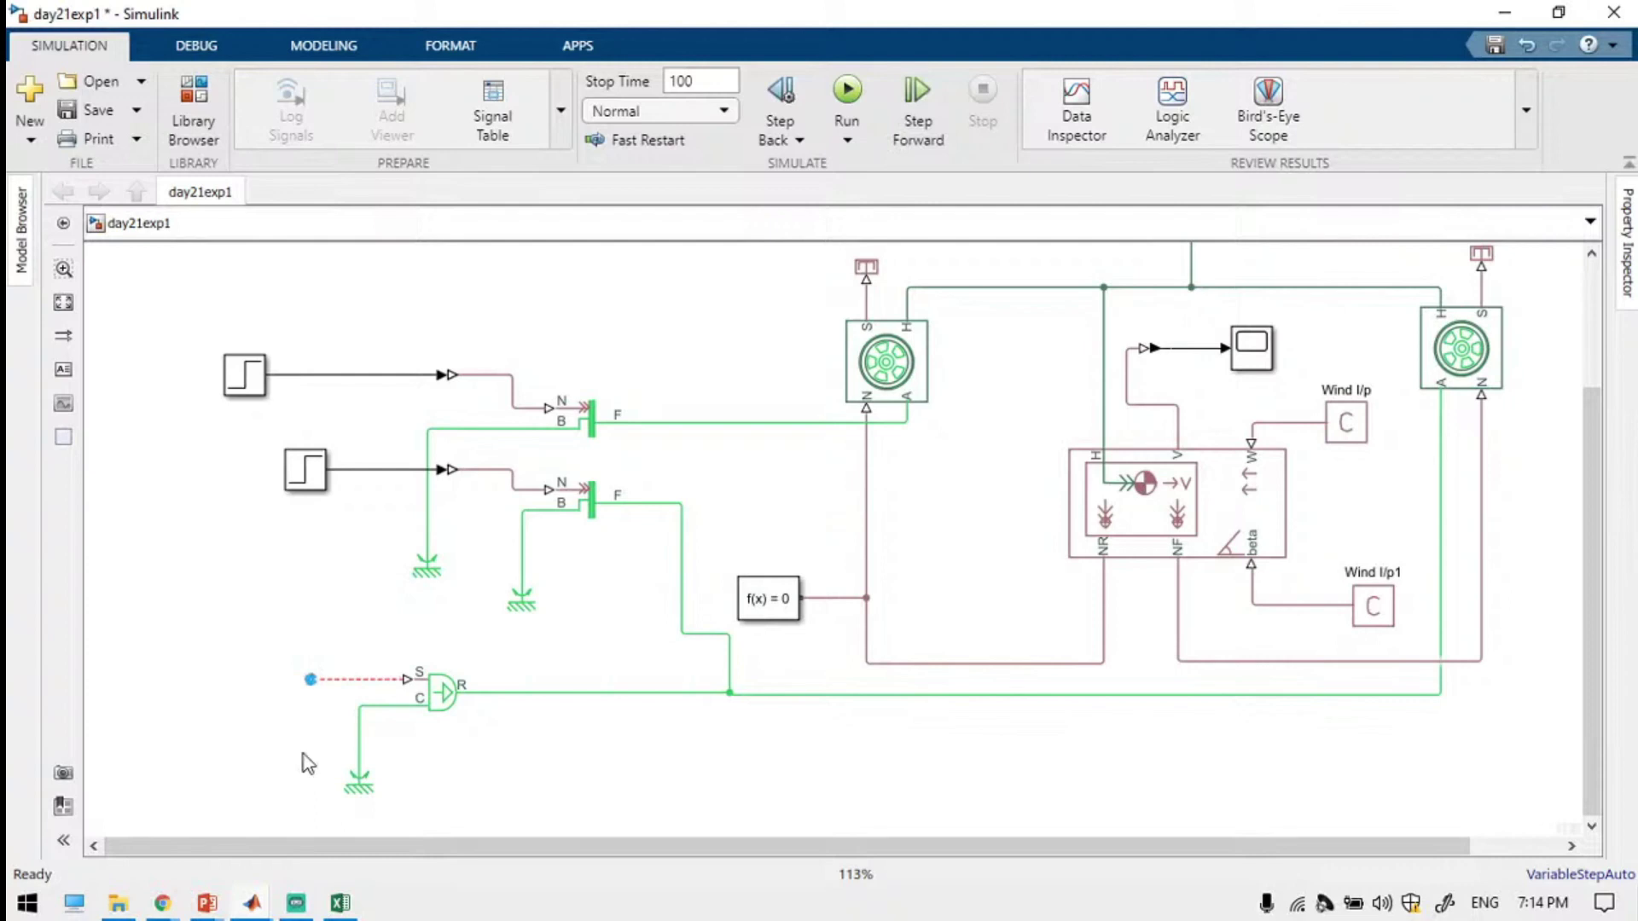
{"action": "double_click", "coordinate": [230, 676]}
{"action": "type", "text": "simul"}
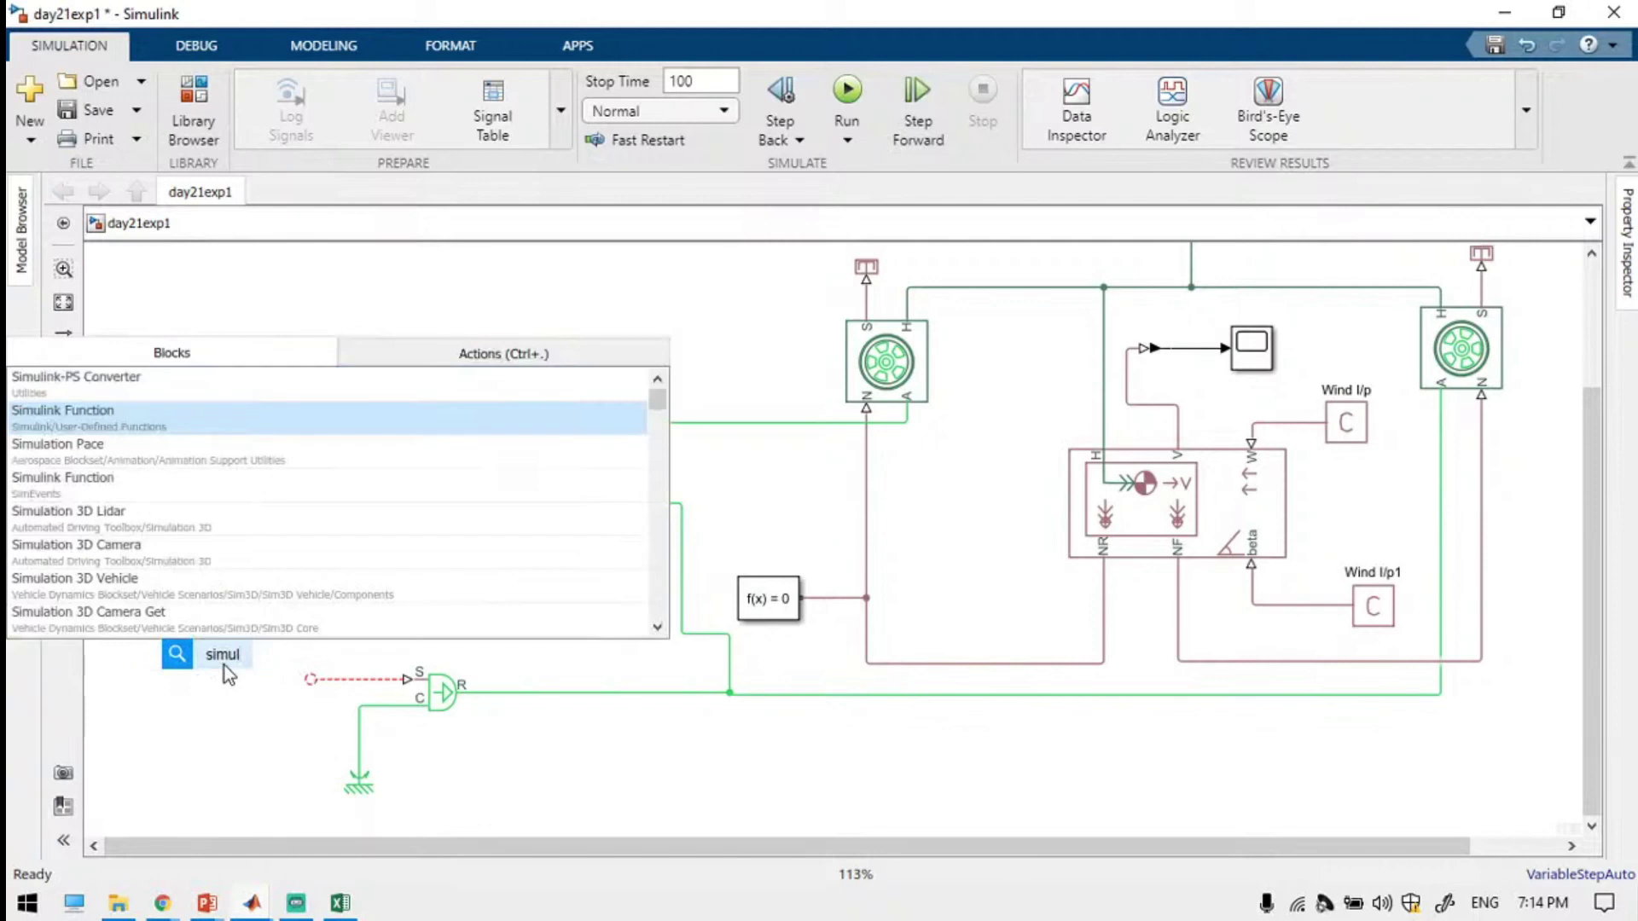
{"action": "key", "text": "Escape"}
Add a Constant block and connect it to the input of the velocity source's Simulink-PS Converter.
{"action": "double_click", "coordinate": [187, 677]}
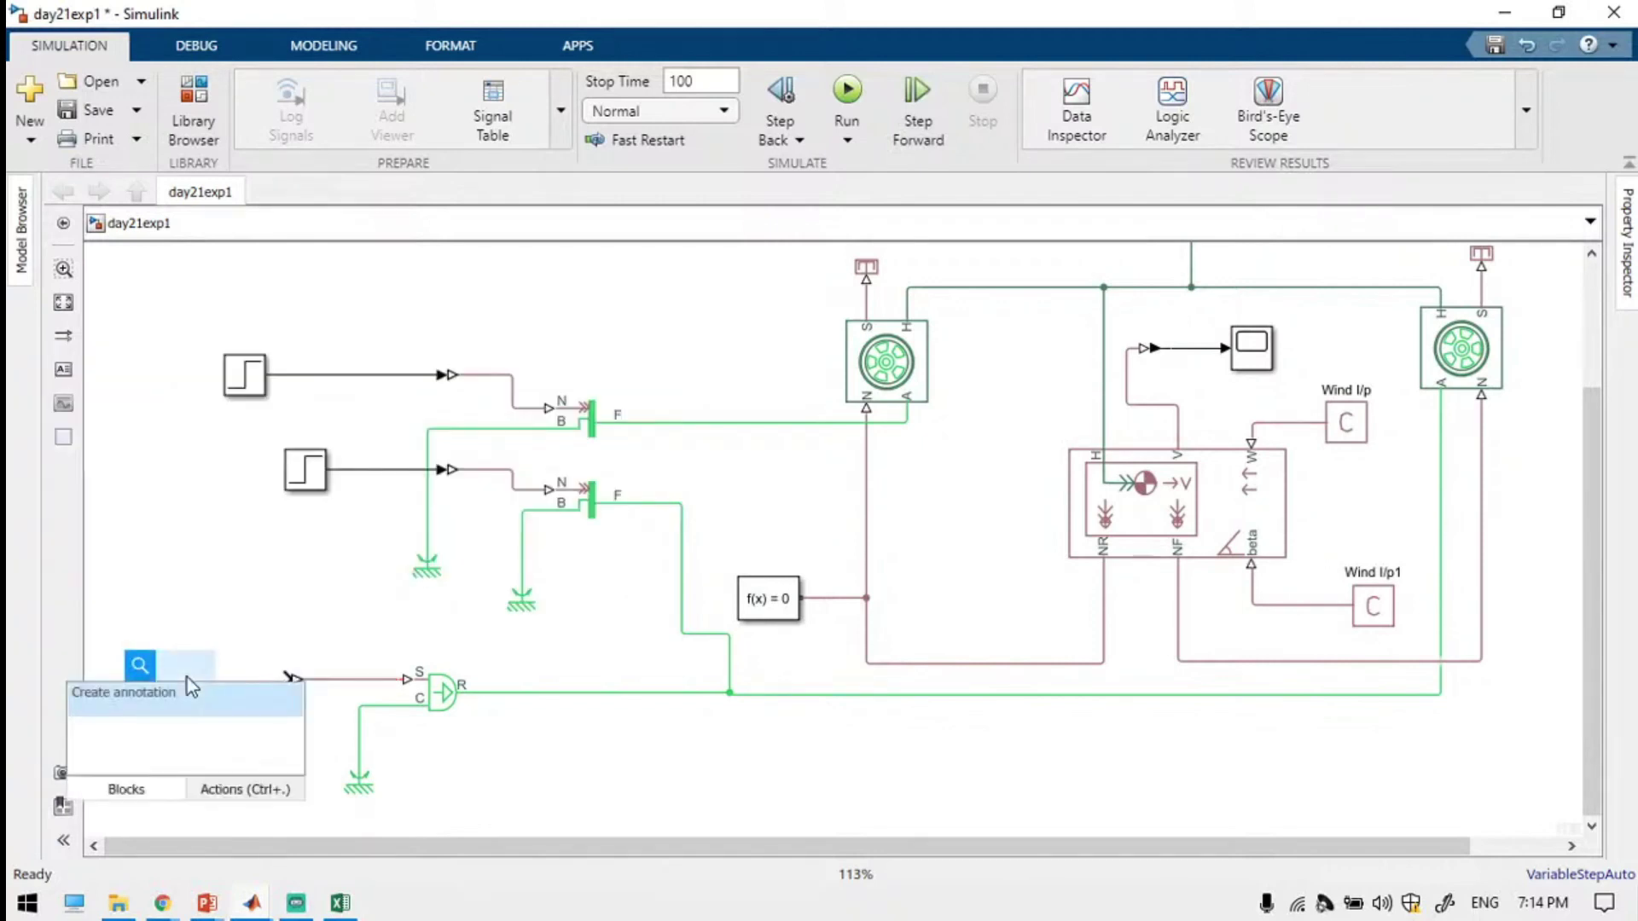
{"action": "type", "text": "co"}
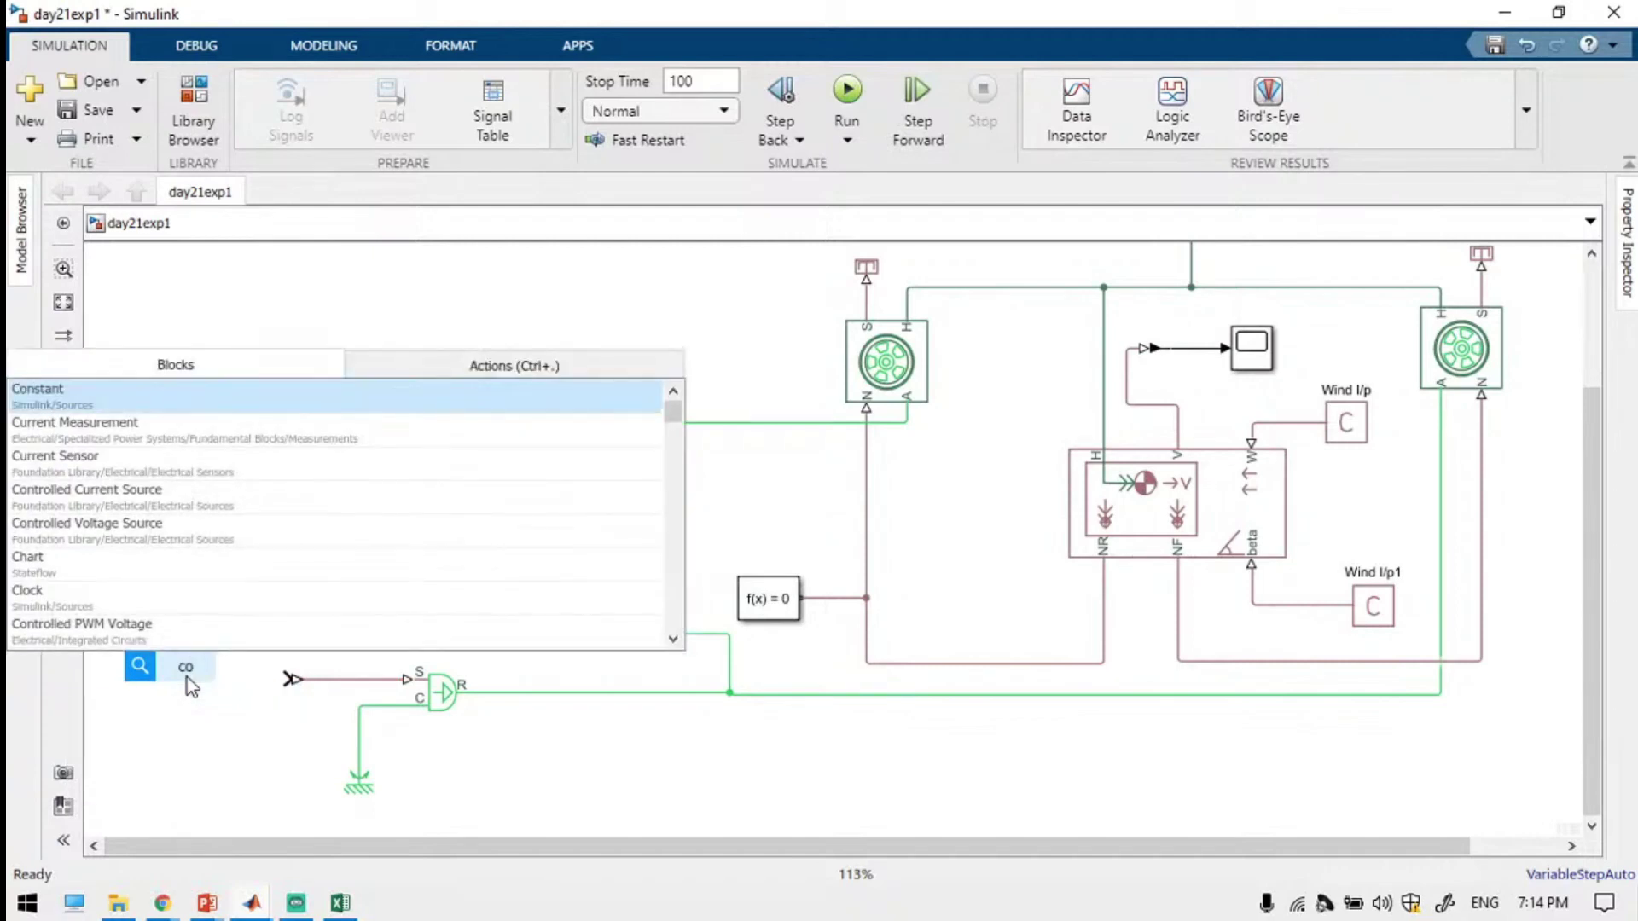
{"action": "key", "text": "Return"}
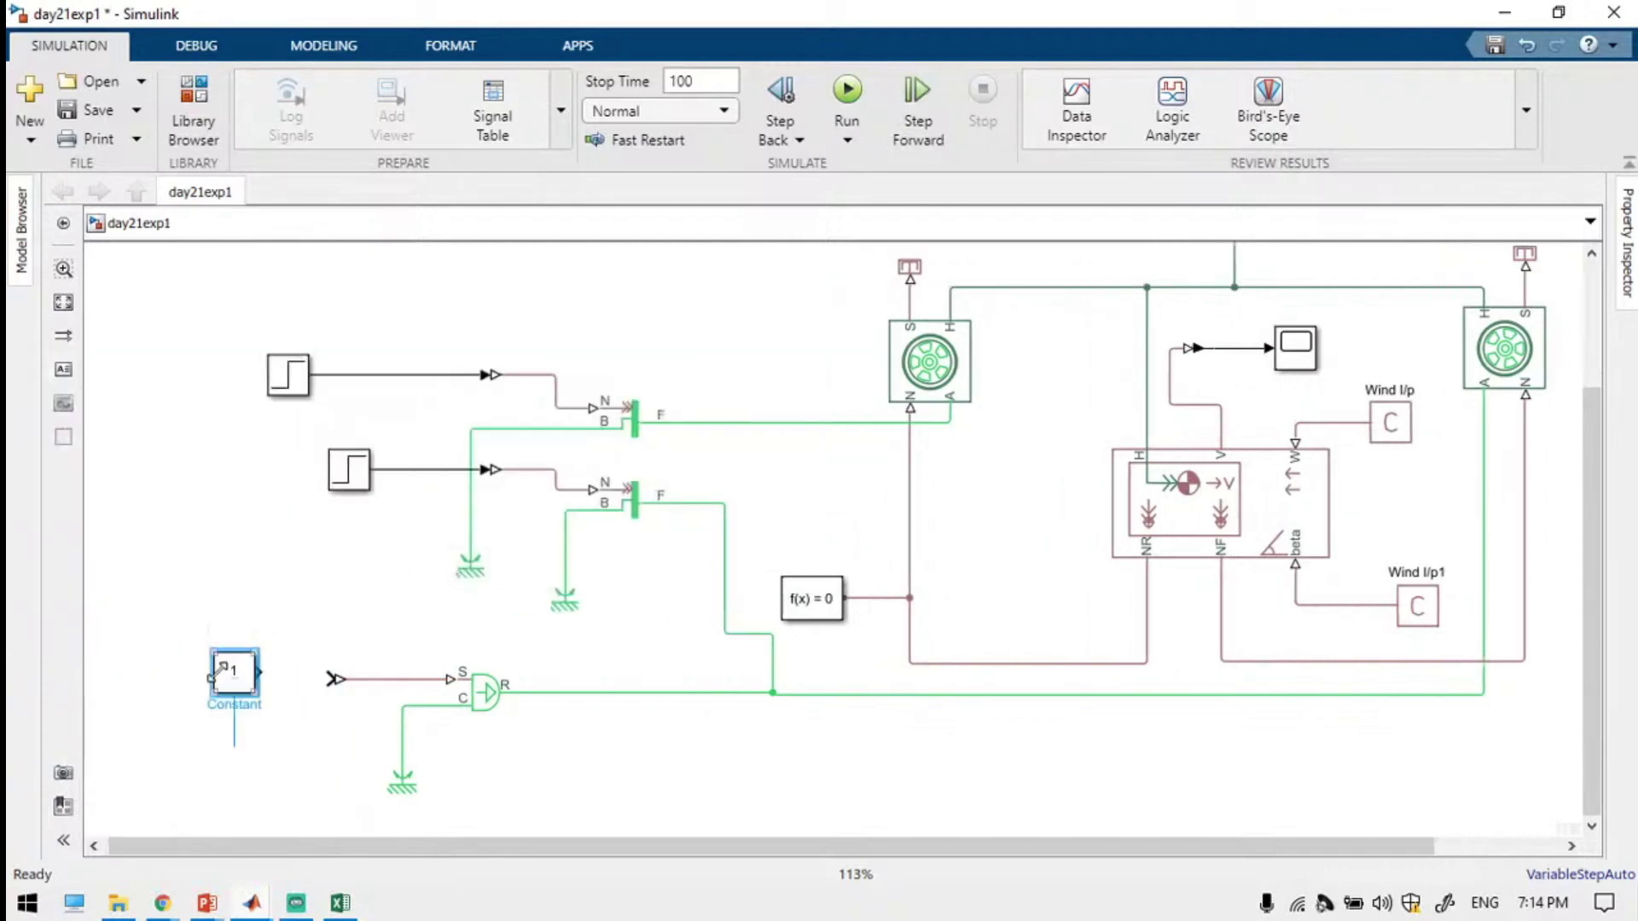
{"action": "left_click_drag", "start_coordinate": [271, 670], "coordinate": [242, 693]}
{"action": "left_click", "coordinate": [241, 766]}
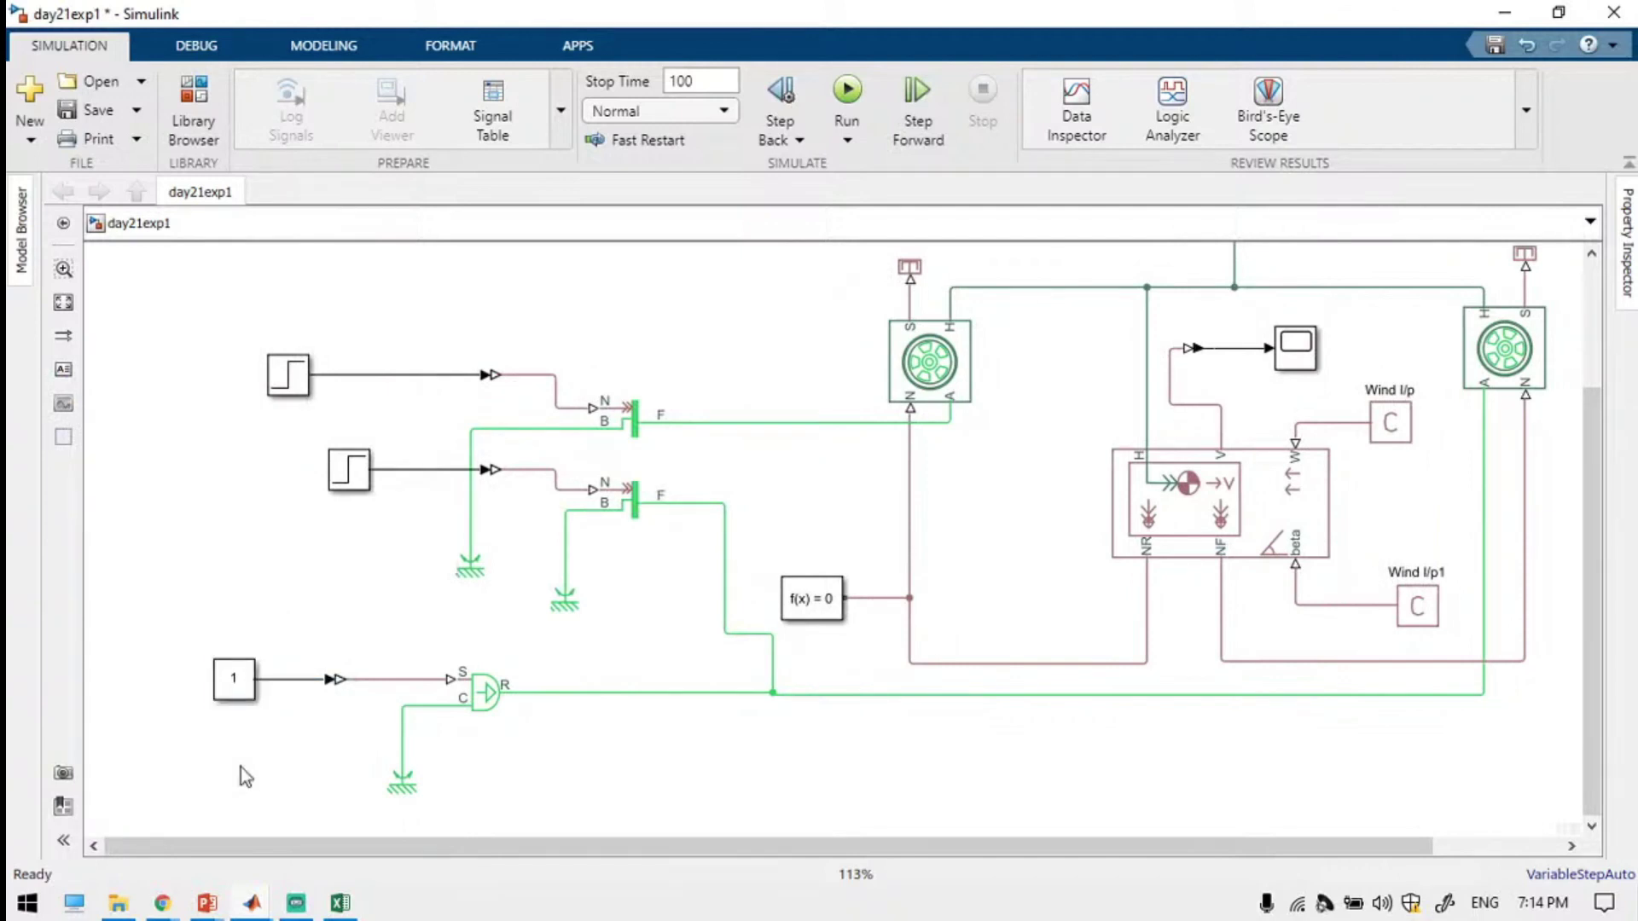
{"action": "left_click", "coordinate": [485, 692]}
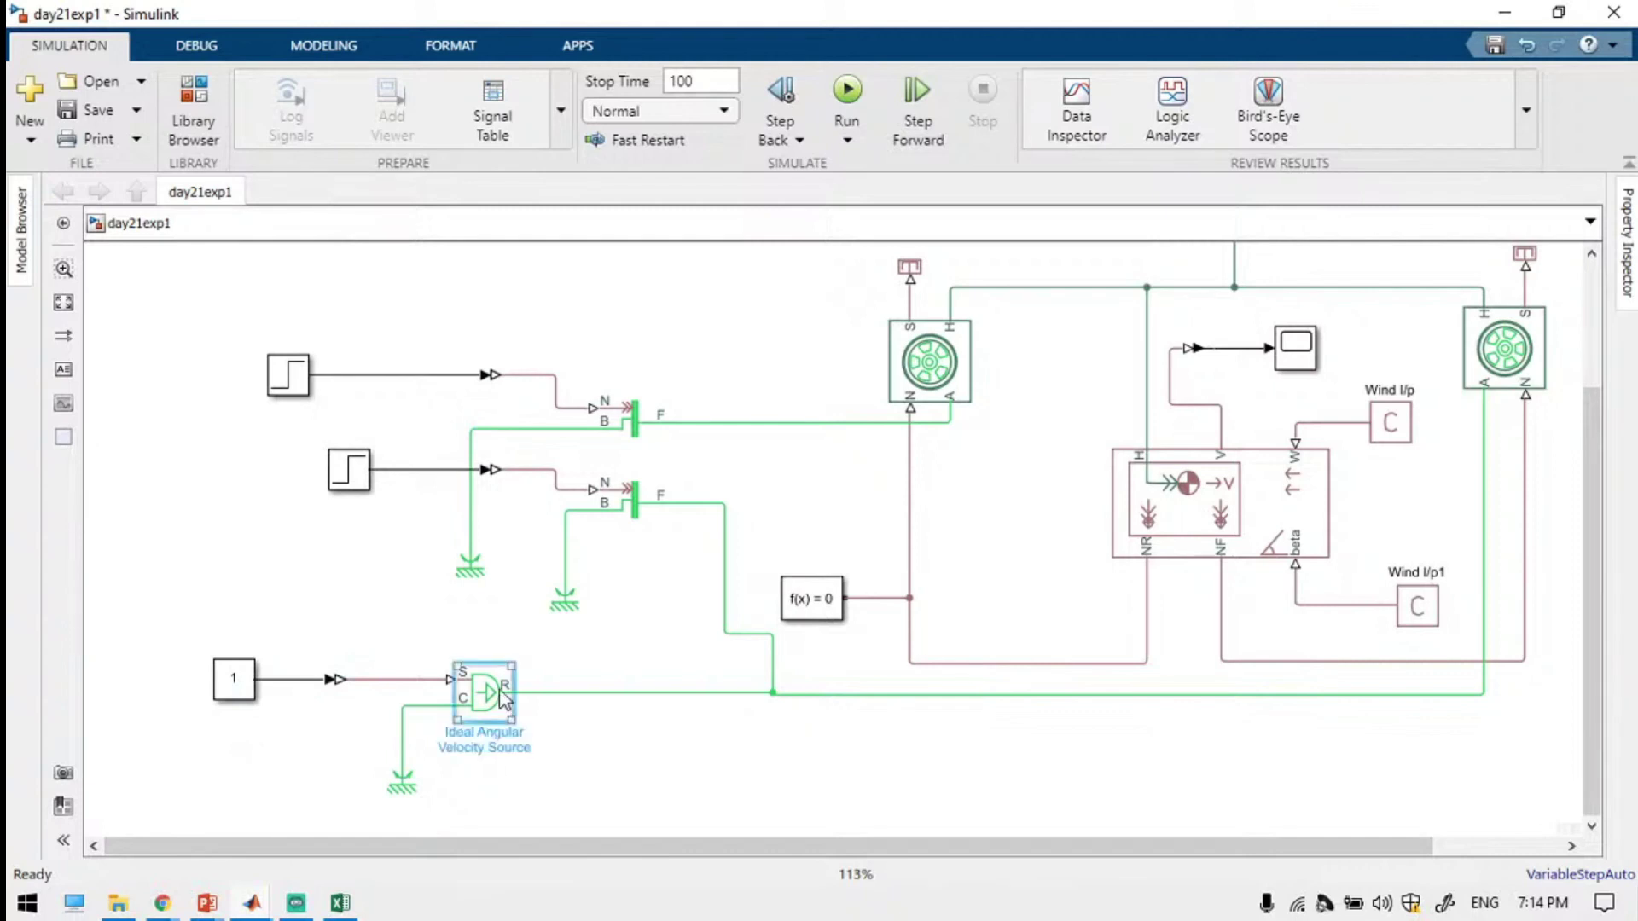
{"action": "left_click", "coordinate": [234, 676]}
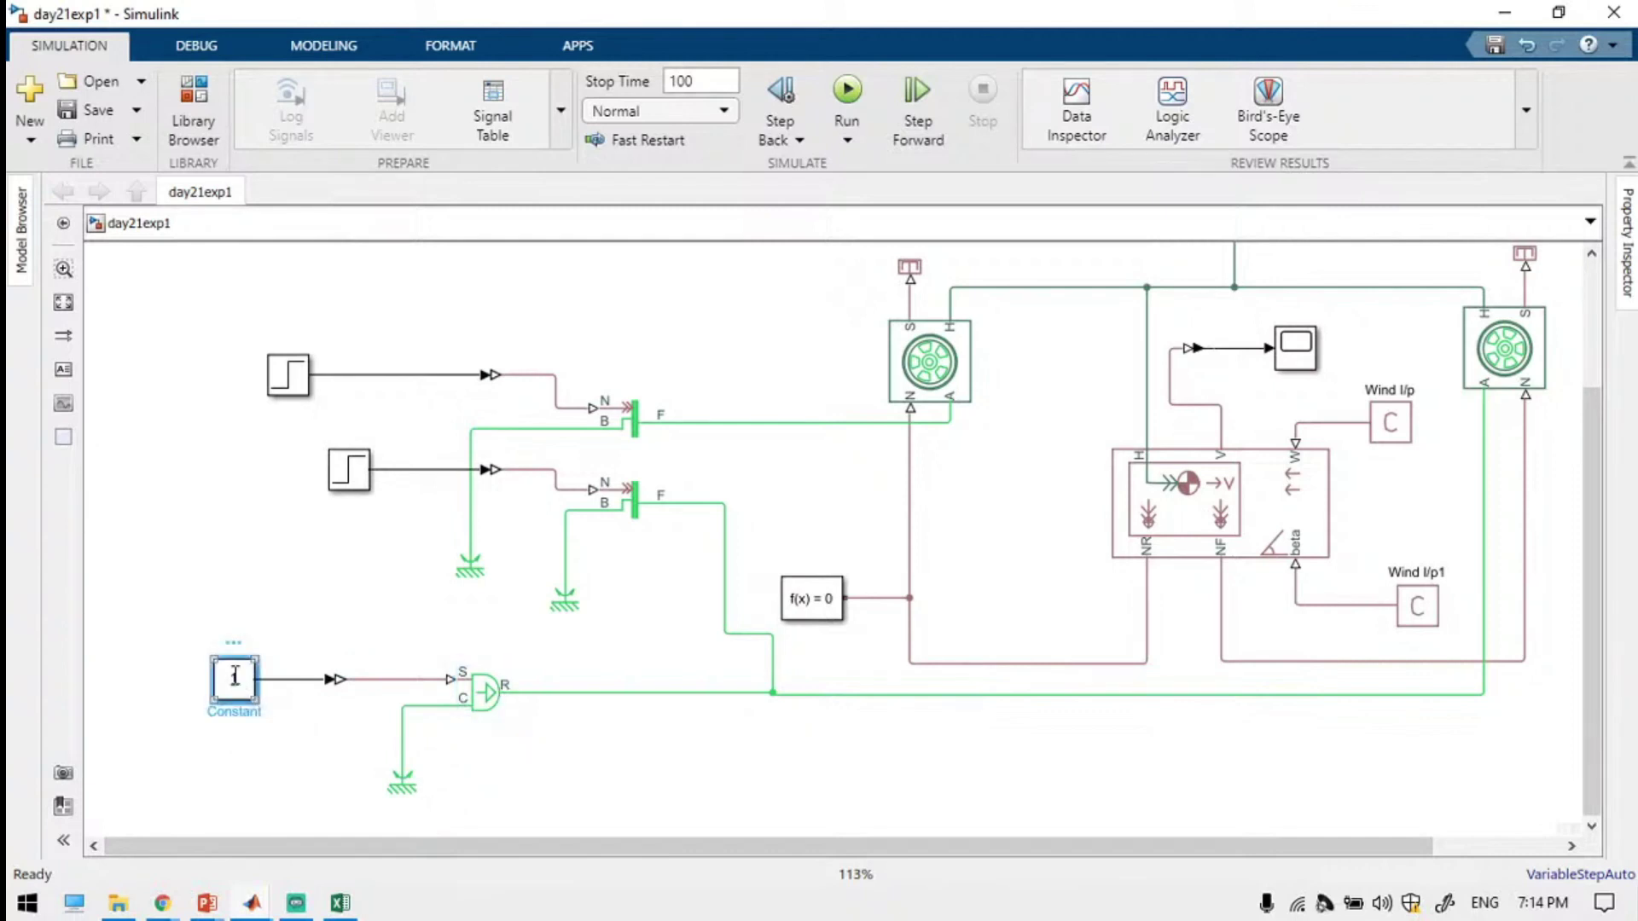
{"action": "left_click", "coordinate": [622, 777]}
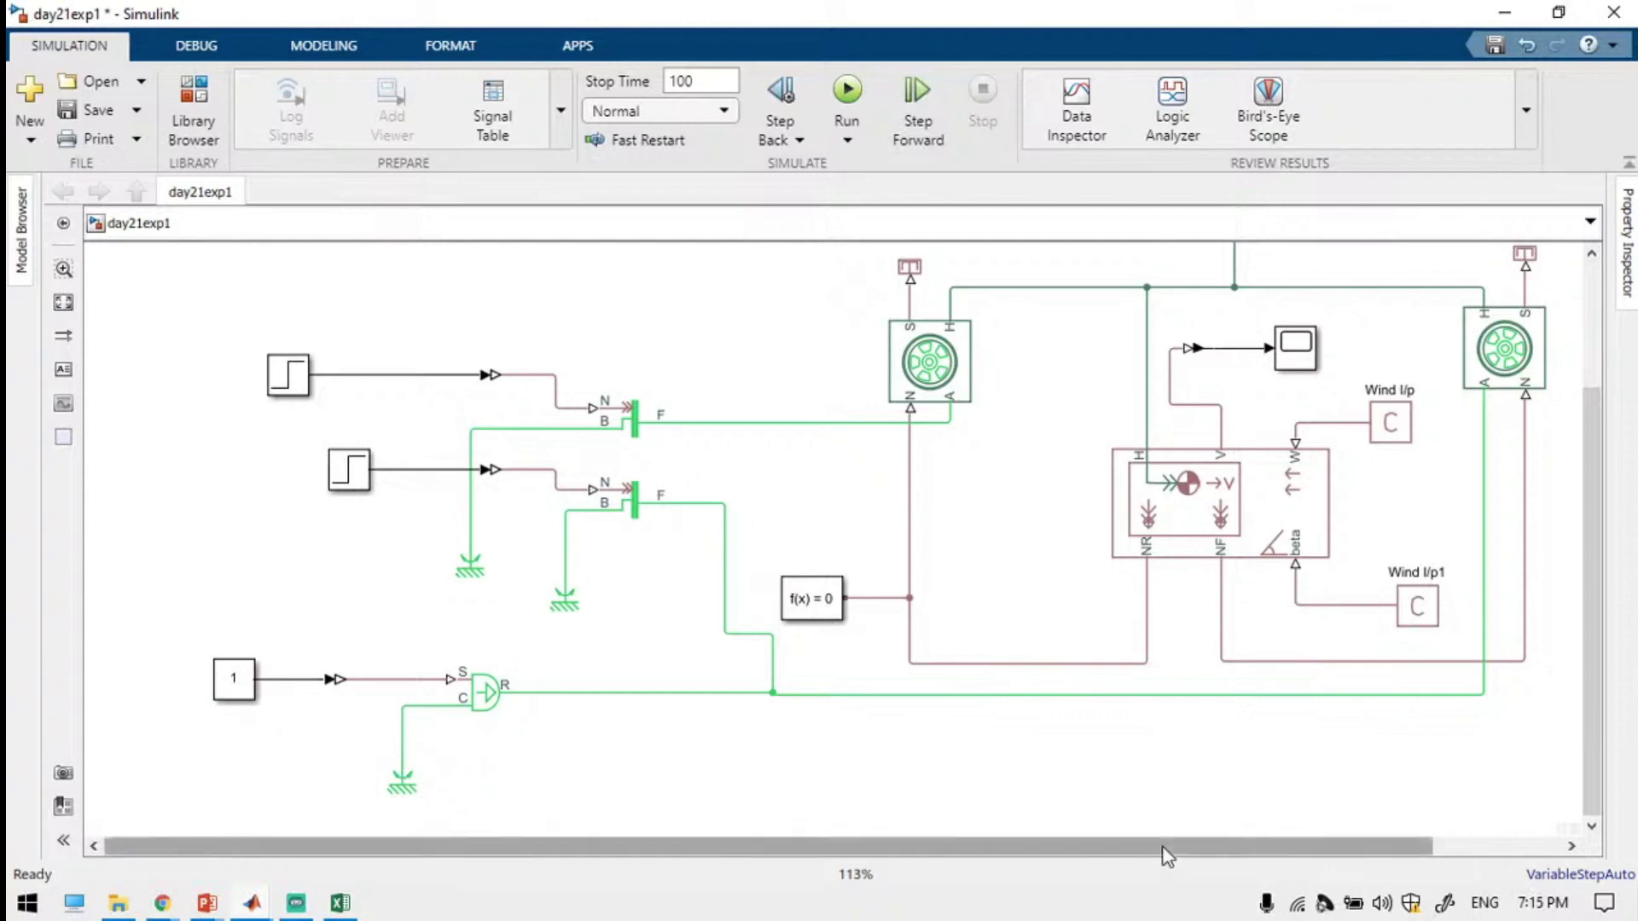
Check the parameters of the PS-Simulink Converter on the motion sensor's V output and the scope it feeds.
{"action": "left_click_drag", "start_coordinate": [1162, 847], "coordinate": [1297, 847]}
{"action": "left_click_drag", "start_coordinate": [1590, 597], "coordinate": [1593, 465]}
{"action": "left_click", "coordinate": [1367, 330]}
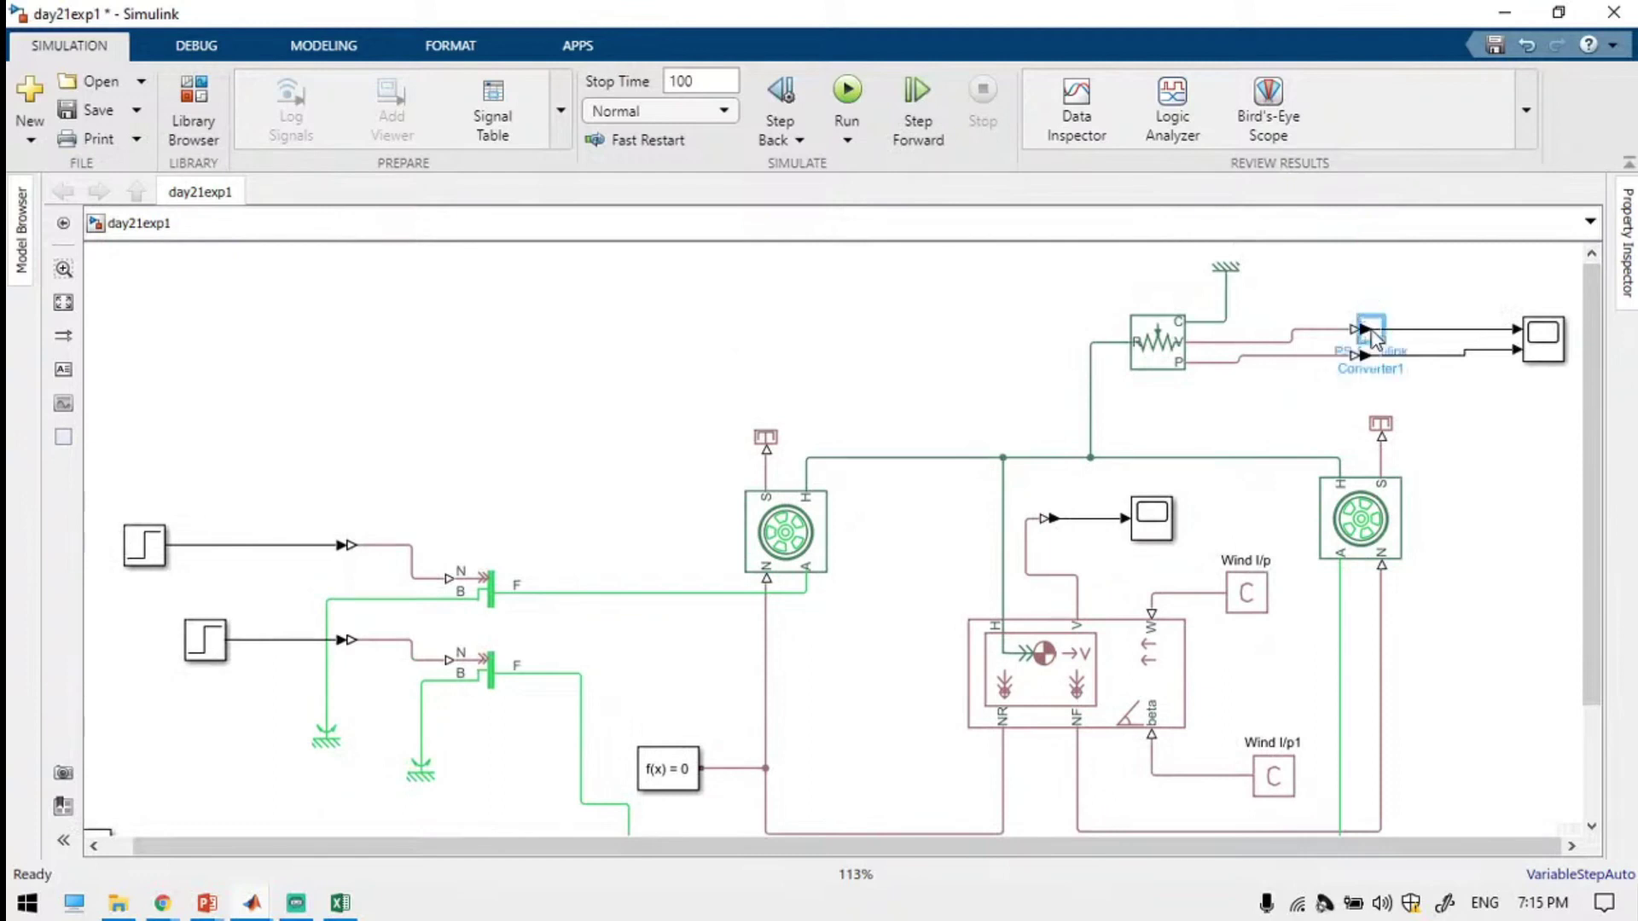
{"action": "double_click", "coordinate": [1371, 334]}
{"action": "key", "text": "Return"}
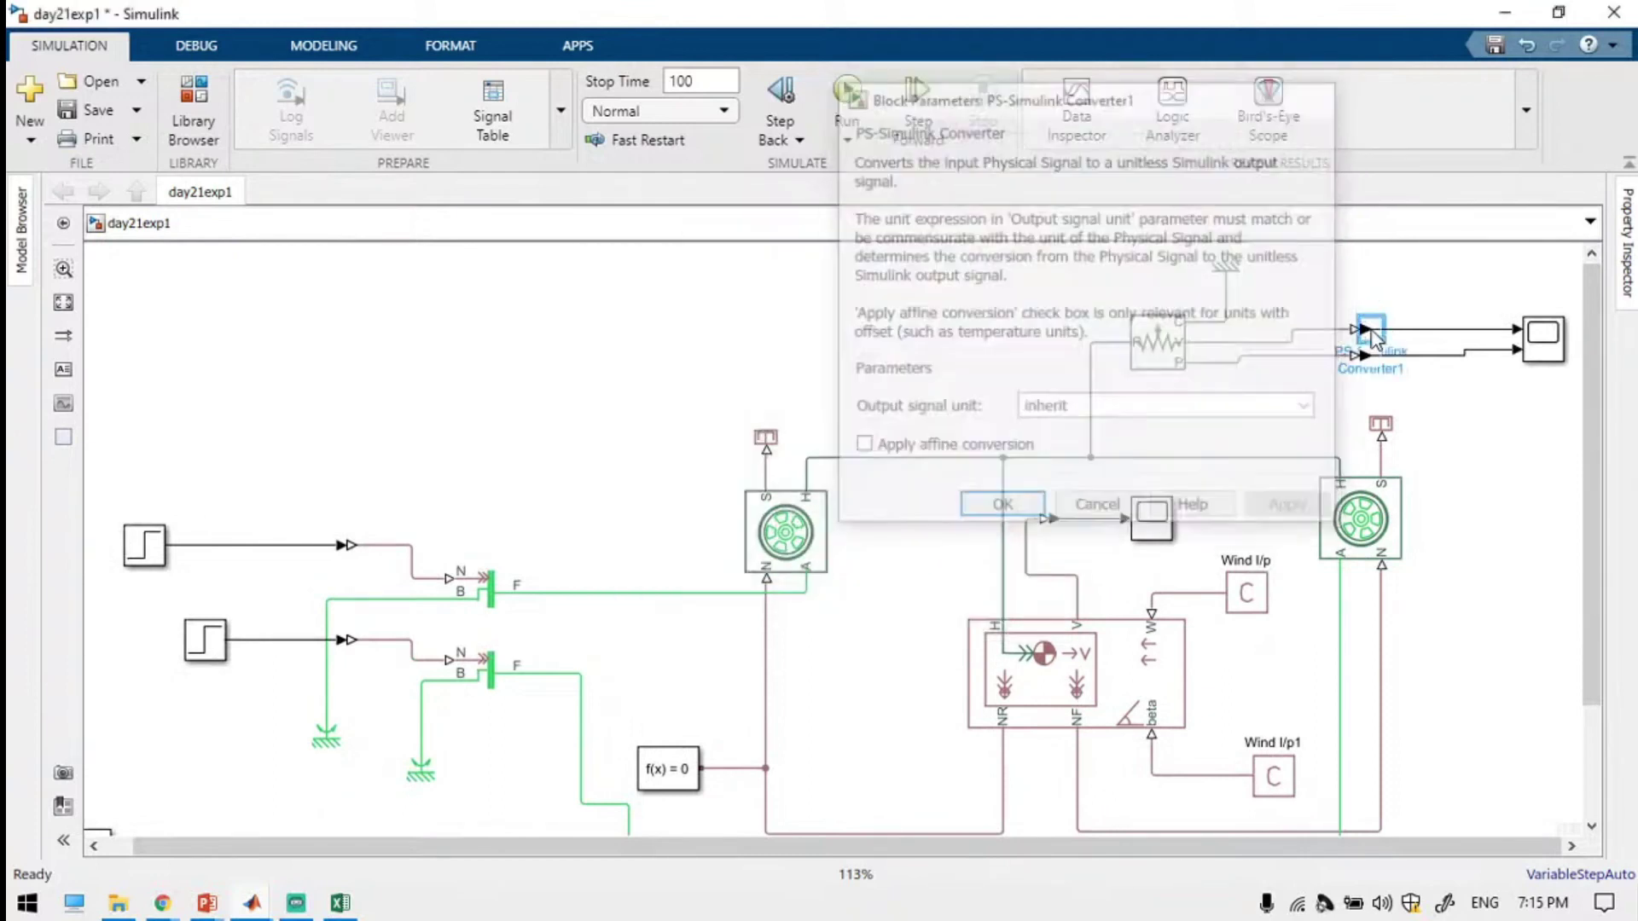
{"action": "double_click", "coordinate": [1542, 337]}
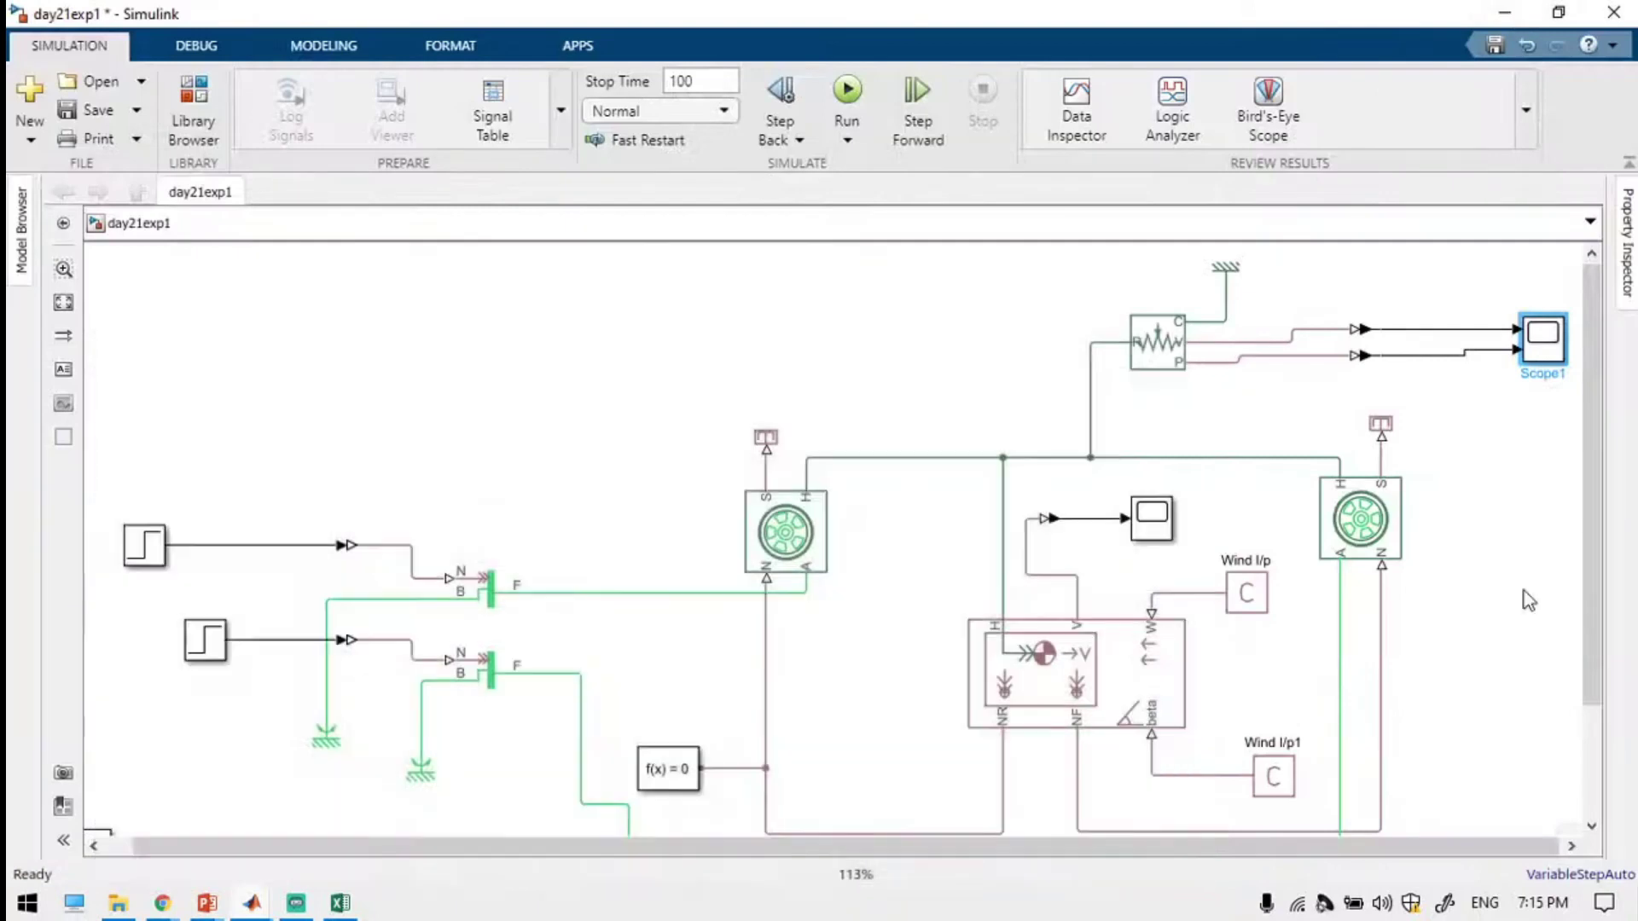
{"action": "key", "text": "space"}
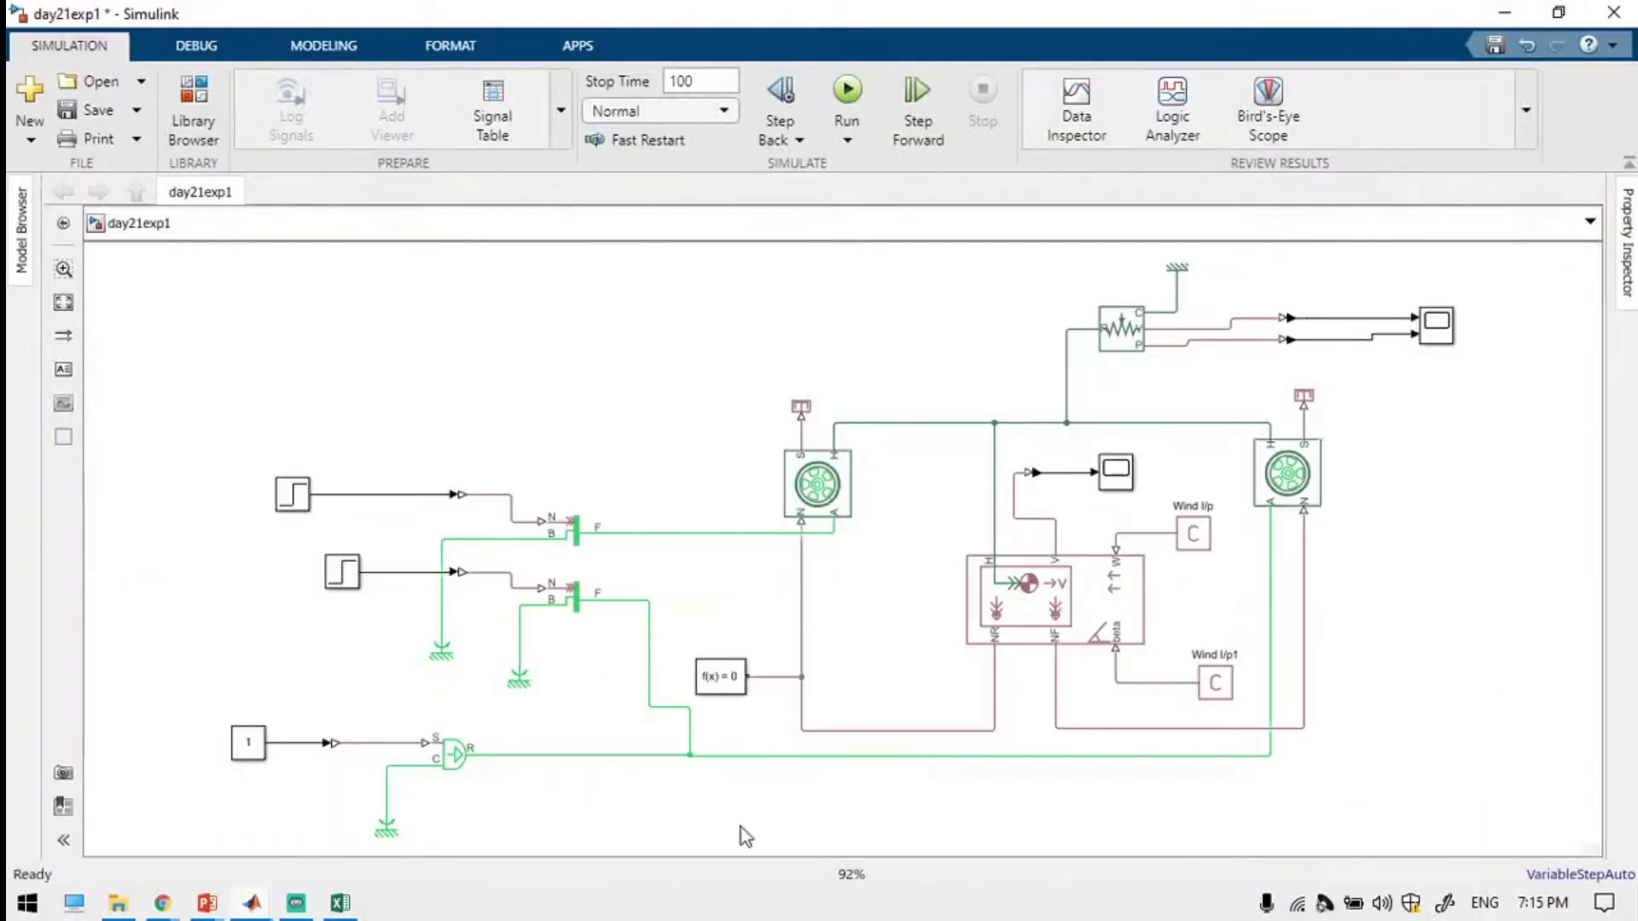
Run the simulation and view the vehicle's velocity and position plots in the motion sensor's scope.
{"action": "left_click", "coordinate": [850, 89]}
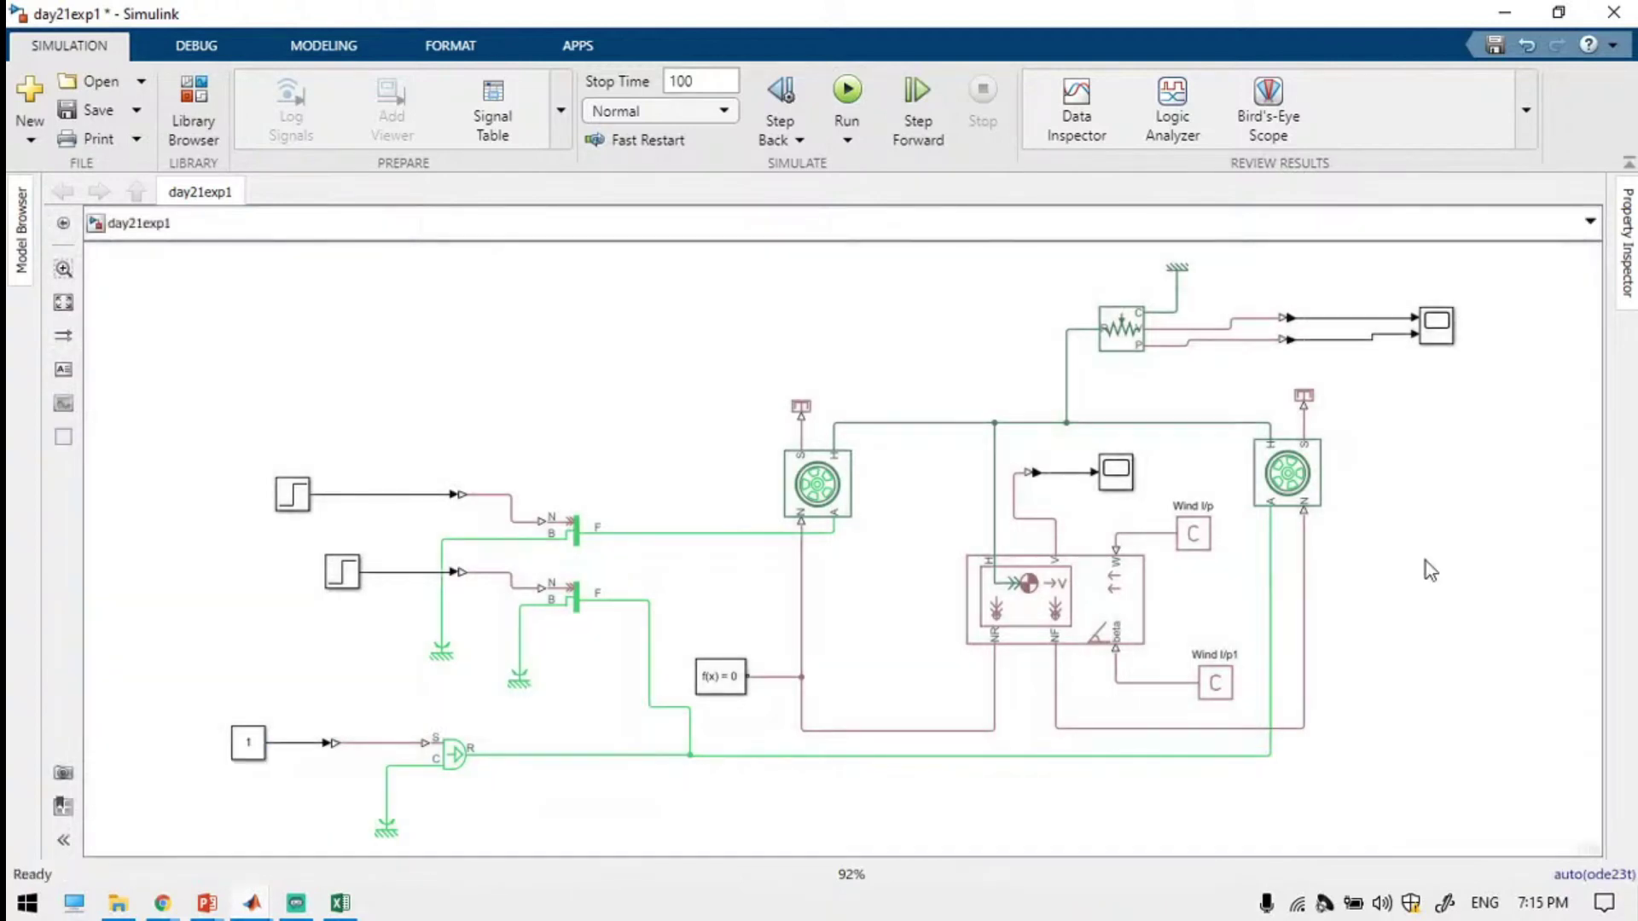
{"action": "double_click", "coordinate": [1437, 328]}
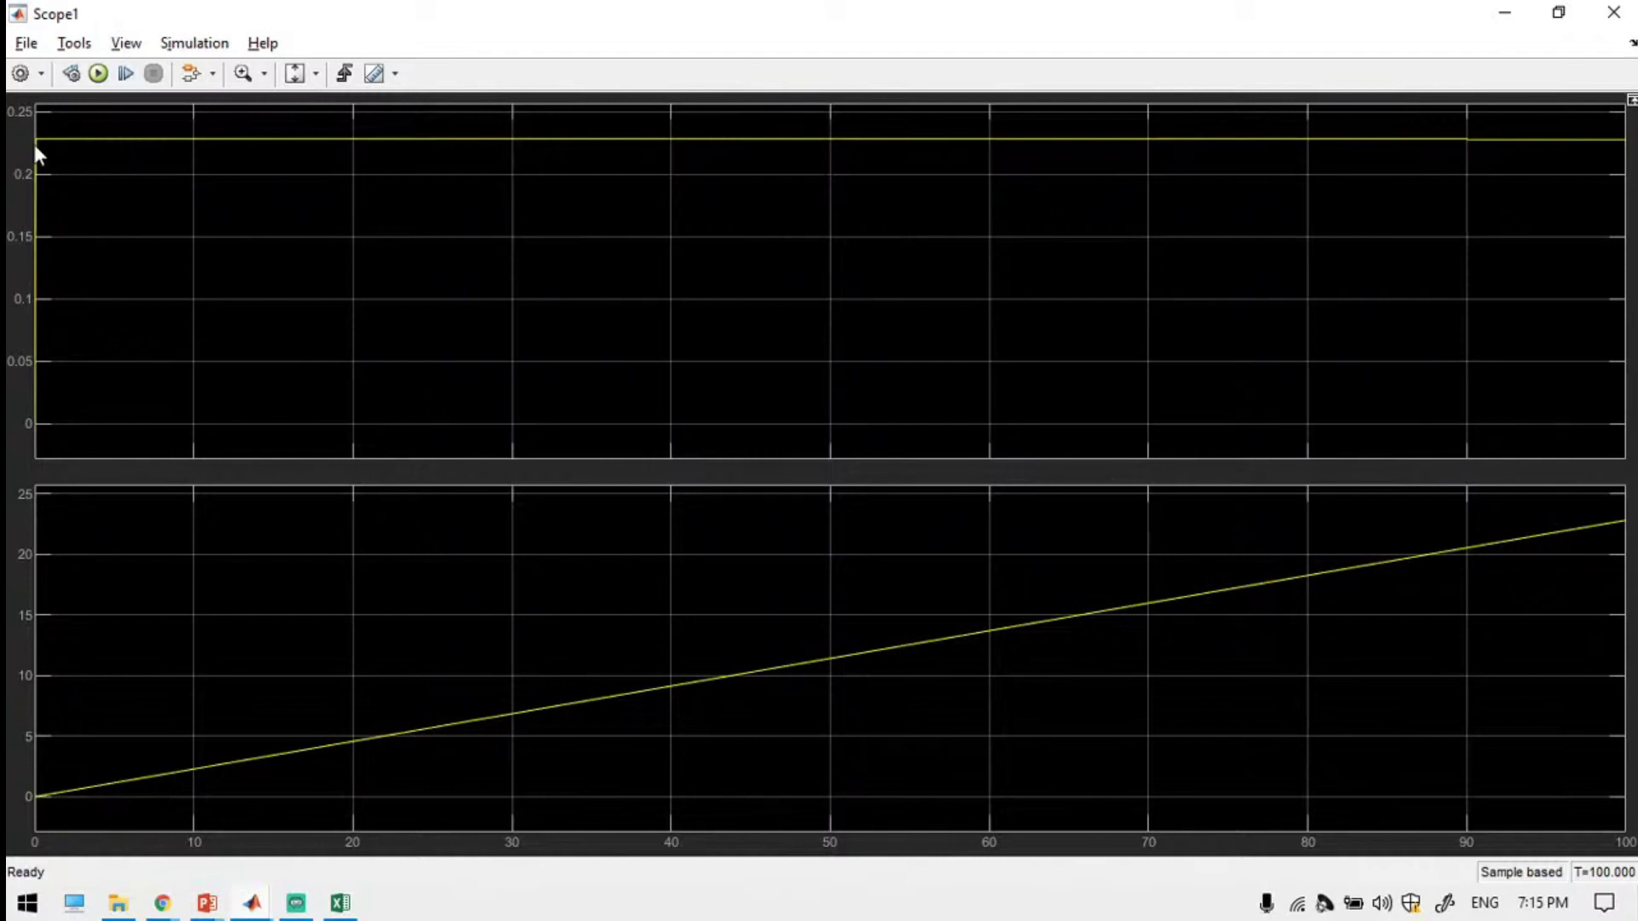
{"action": "left_click", "coordinate": [1505, 12]}
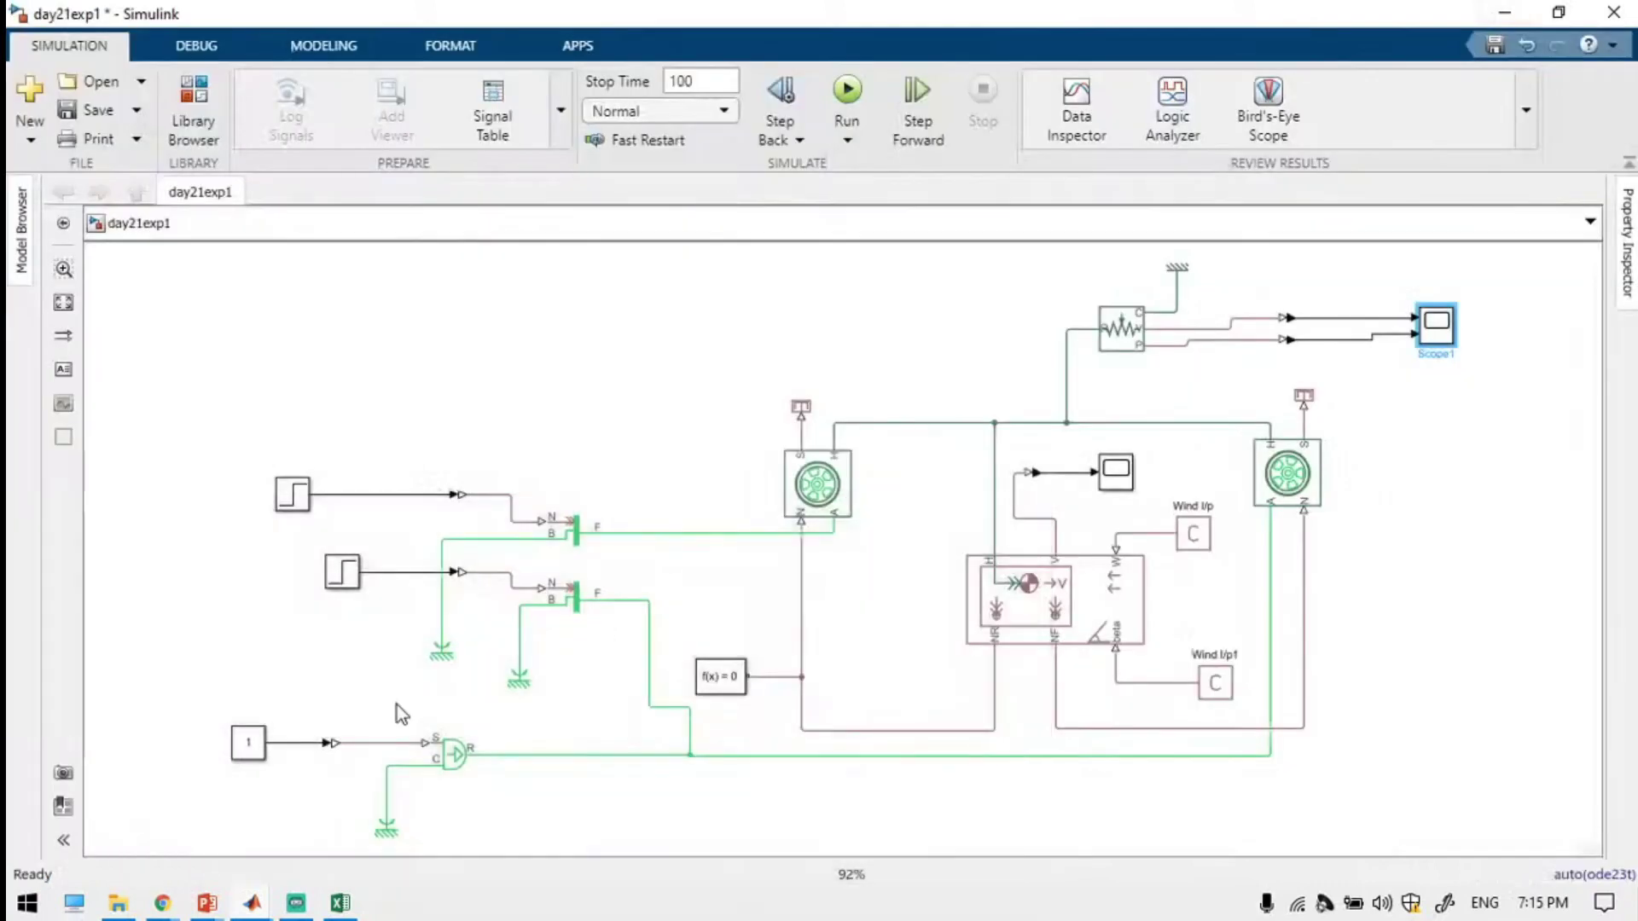
Set the Constant block feeding the angular velocity source to 750.
{"action": "double_click", "coordinate": [246, 746]}
{"action": "type", "text": "750"}
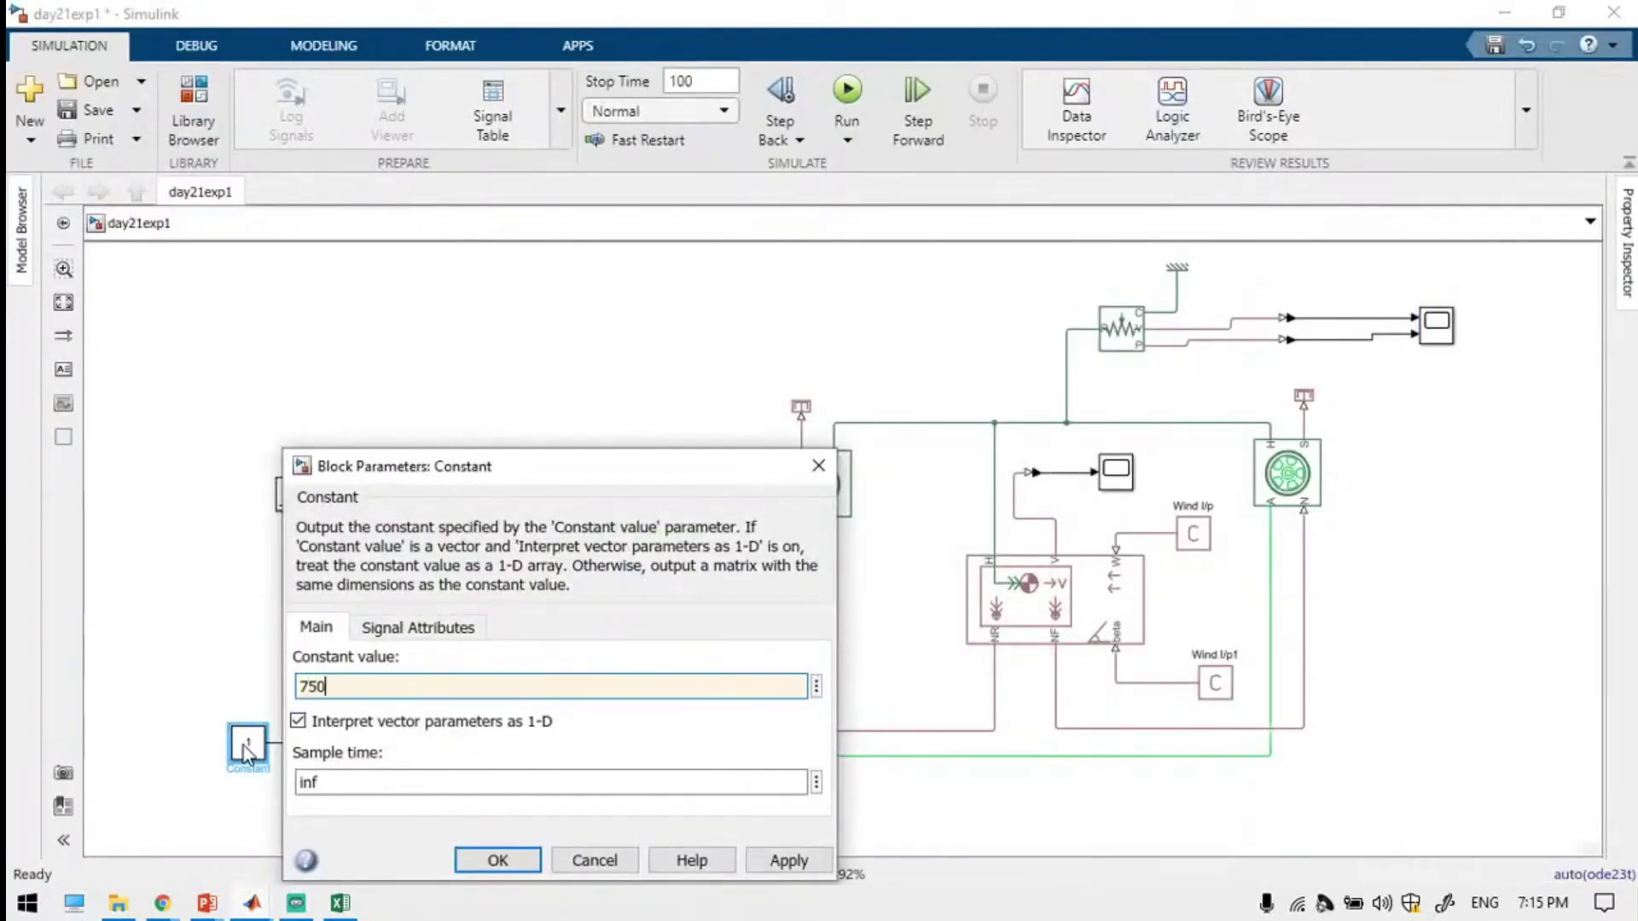
{"action": "key", "text": "Return"}
{"action": "left_click", "coordinate": [214, 678]}
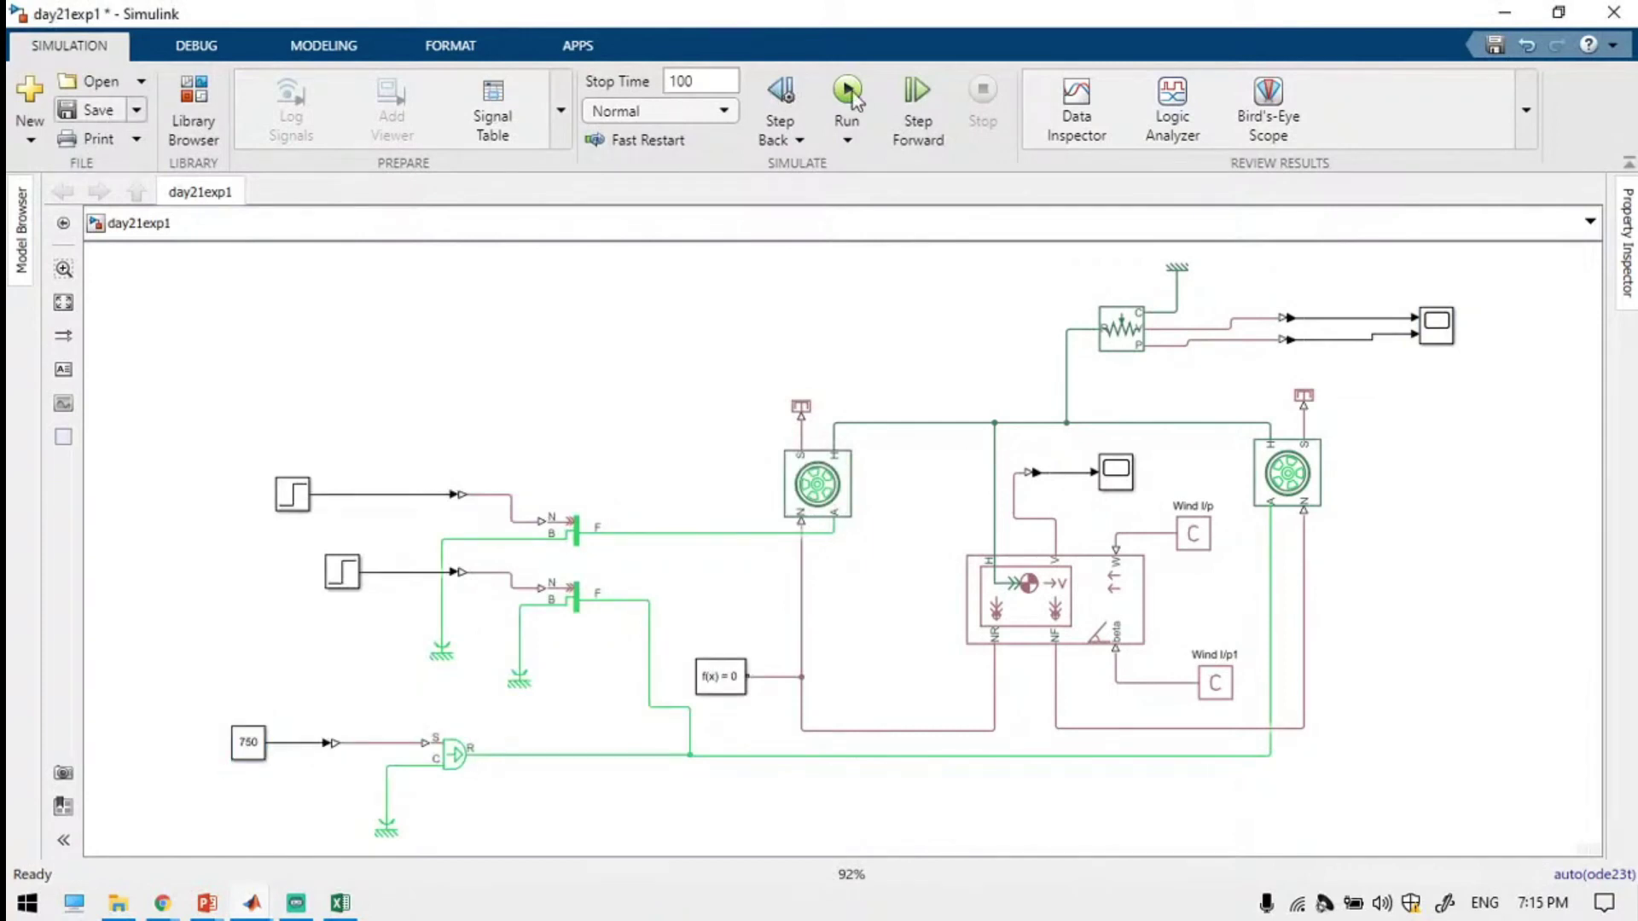
Rerun the simulation with the new constant and examine the motion sensor's velocity and position plots.
{"action": "key", "text": "ctrl+s"}
{"action": "left_click", "coordinate": [248, 750]}
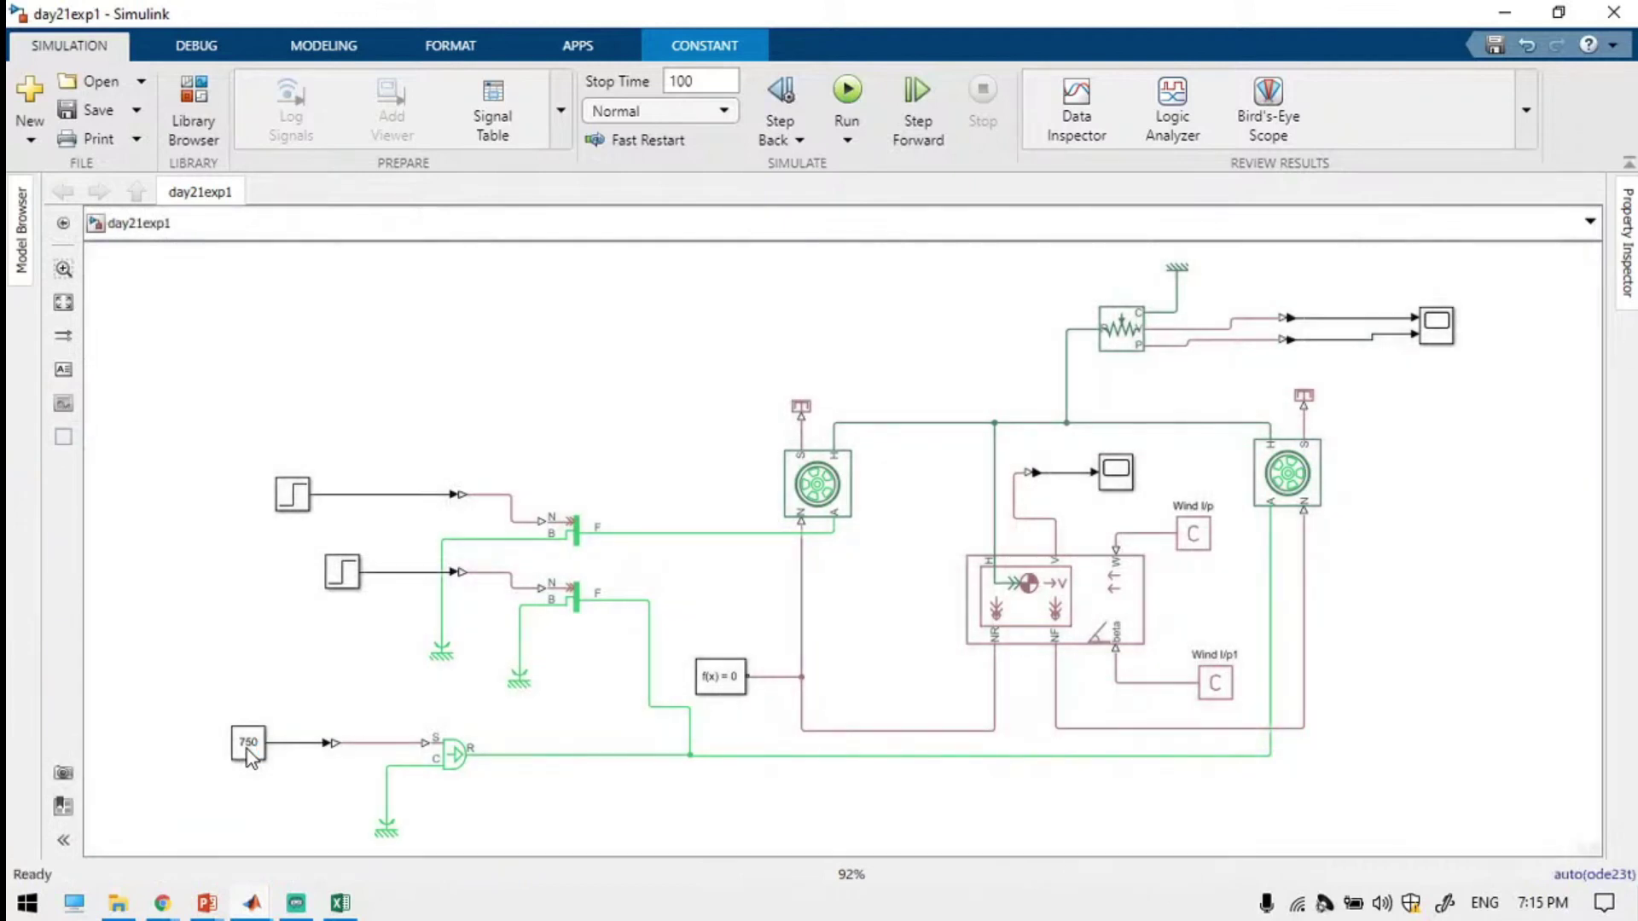
{"action": "double_click", "coordinate": [1439, 327]}
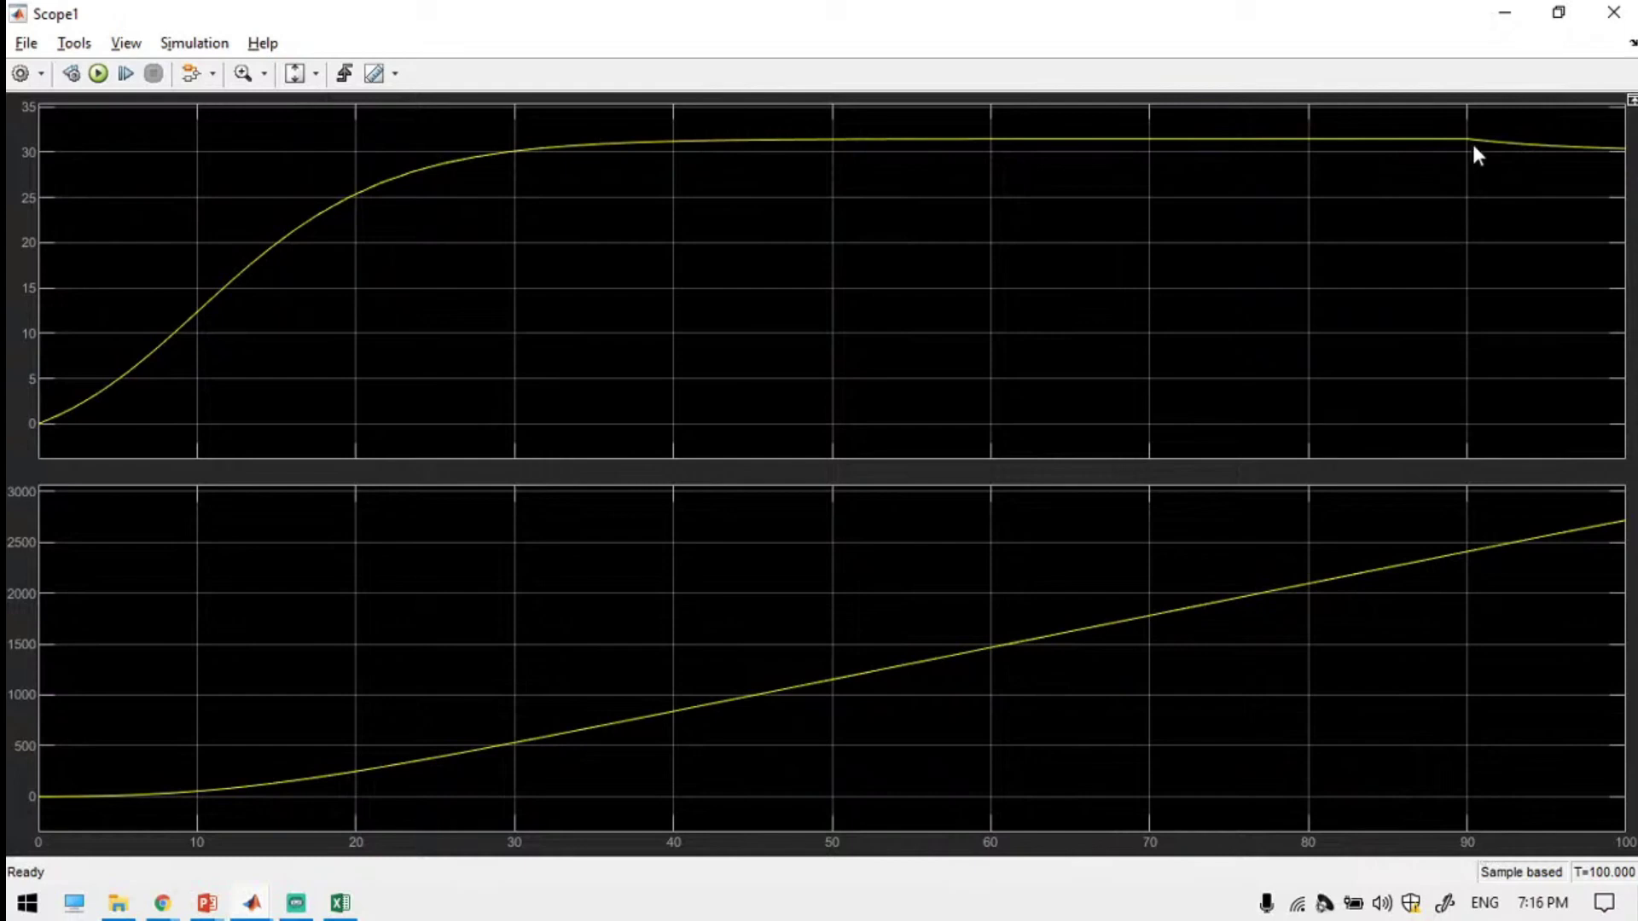
{"action": "left_click", "coordinate": [1501, 13]}
Review both brake Step blocks and set the final value of the lower brake's Step block to 200.
{"action": "double_click", "coordinate": [342, 570]}
{"action": "left_click", "coordinate": [709, 812]}
{"action": "double_click", "coordinate": [291, 494]}
{"action": "left_click", "coordinate": [636, 730]}
{"action": "left_click", "coordinate": [346, 579]}
{"action": "double_click", "coordinate": [351, 583]}
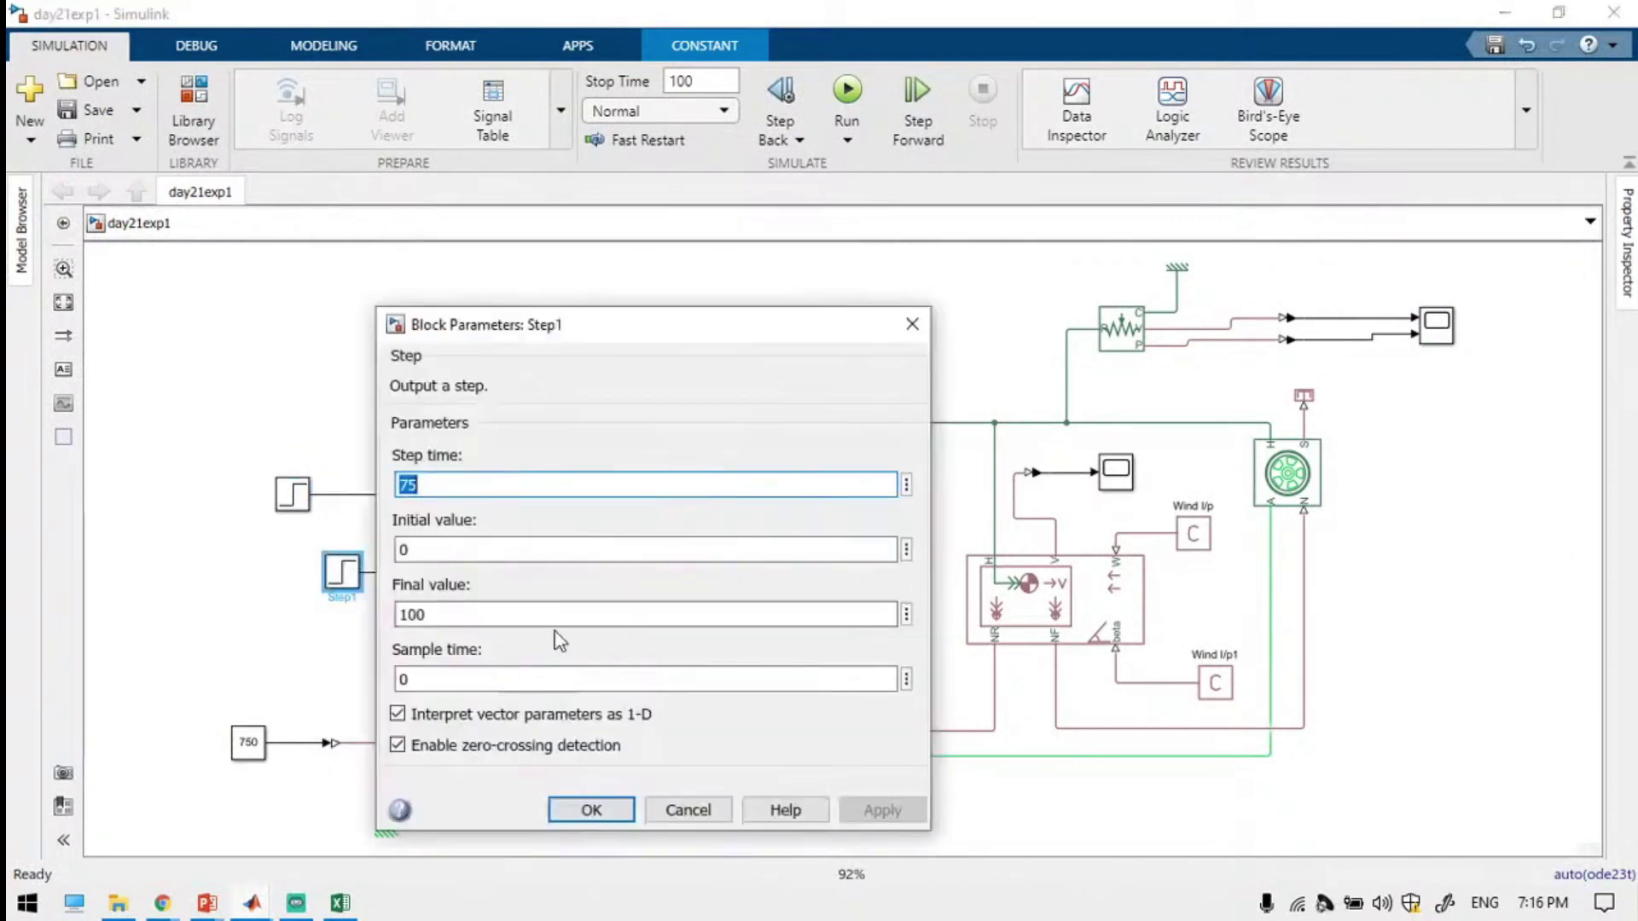
{"action": "double_click", "coordinate": [575, 607]}
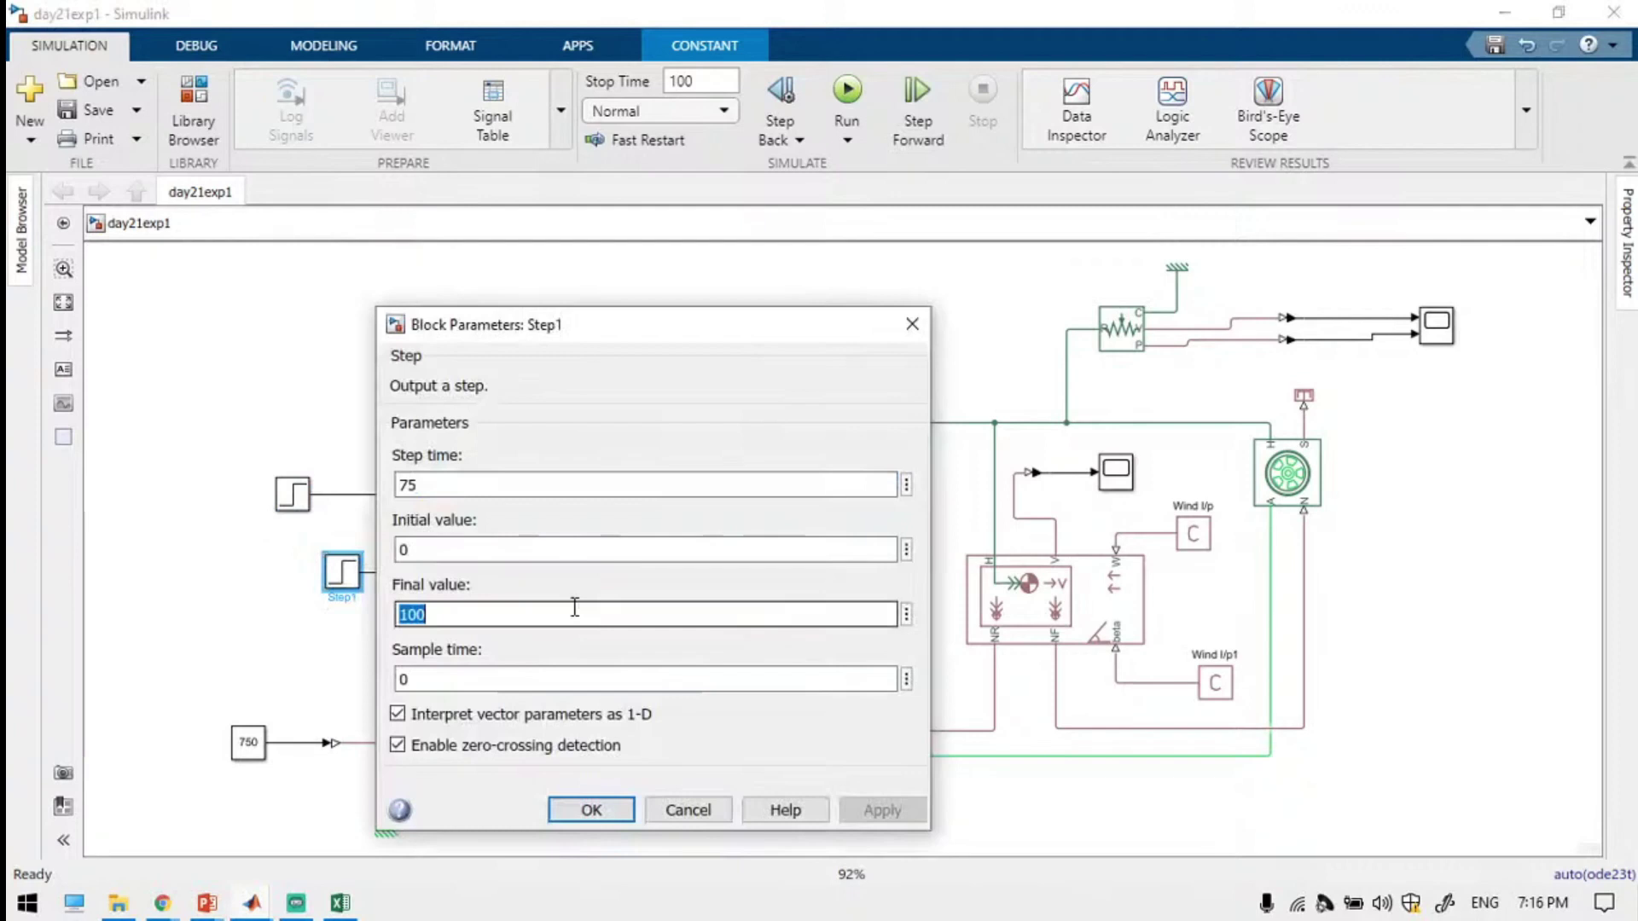
{"action": "type", "text": "2"}
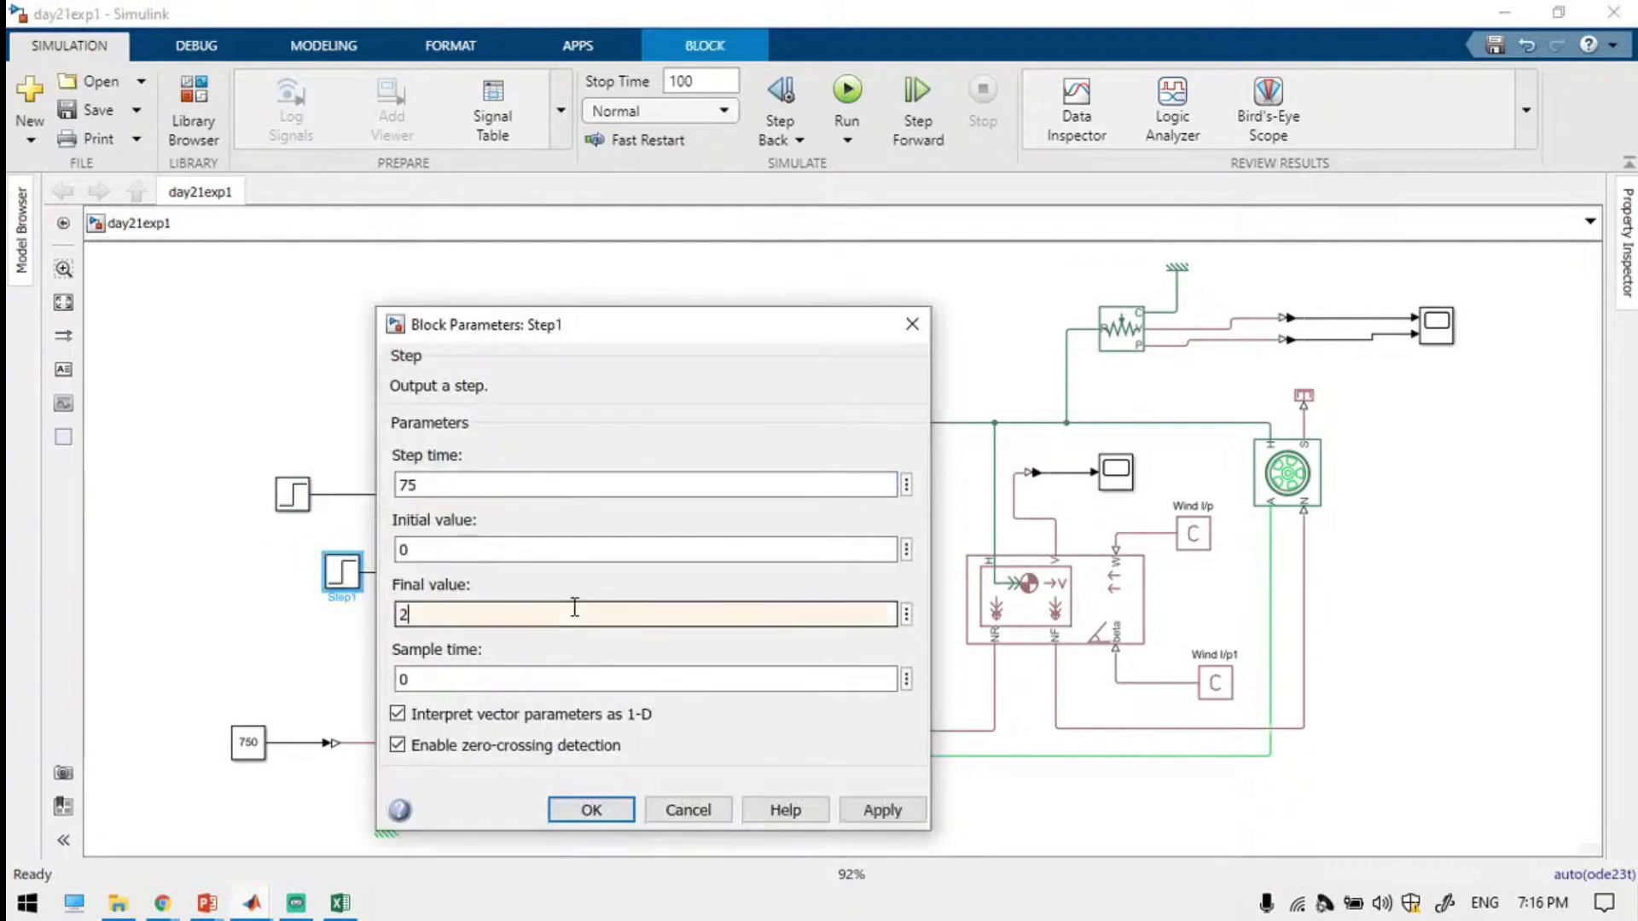
{"action": "type", "text": "00"}
{"action": "left_click", "coordinate": [587, 812]}
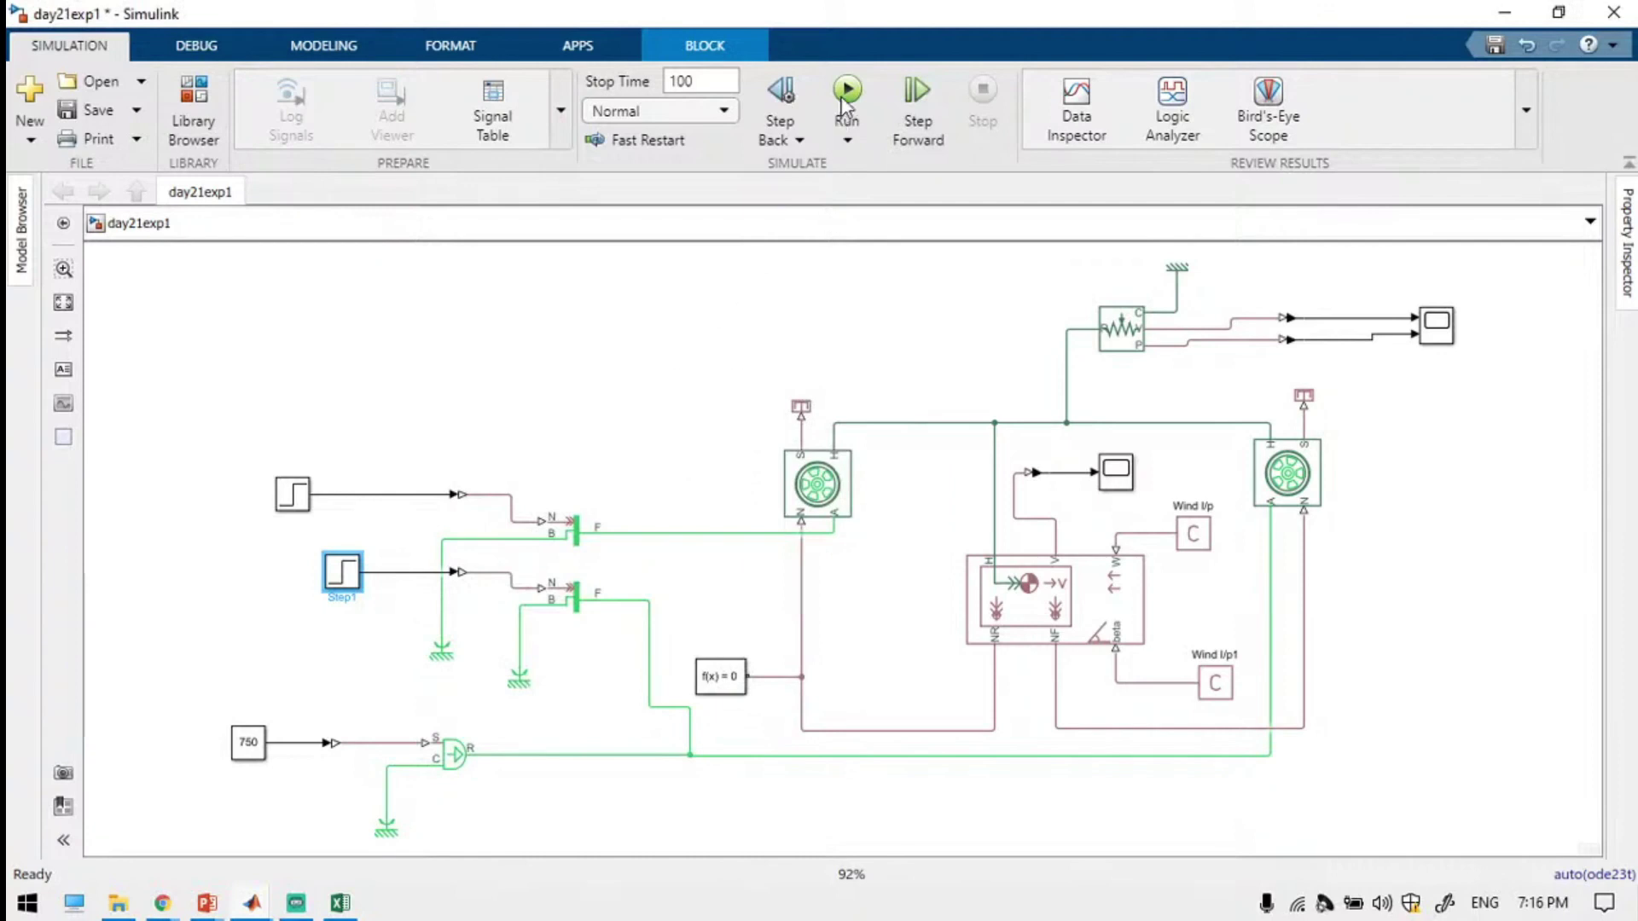
Simulate the model with the stronger lower brake input and view the motion sensor's scope plots.
{"action": "left_click", "coordinate": [844, 101]}
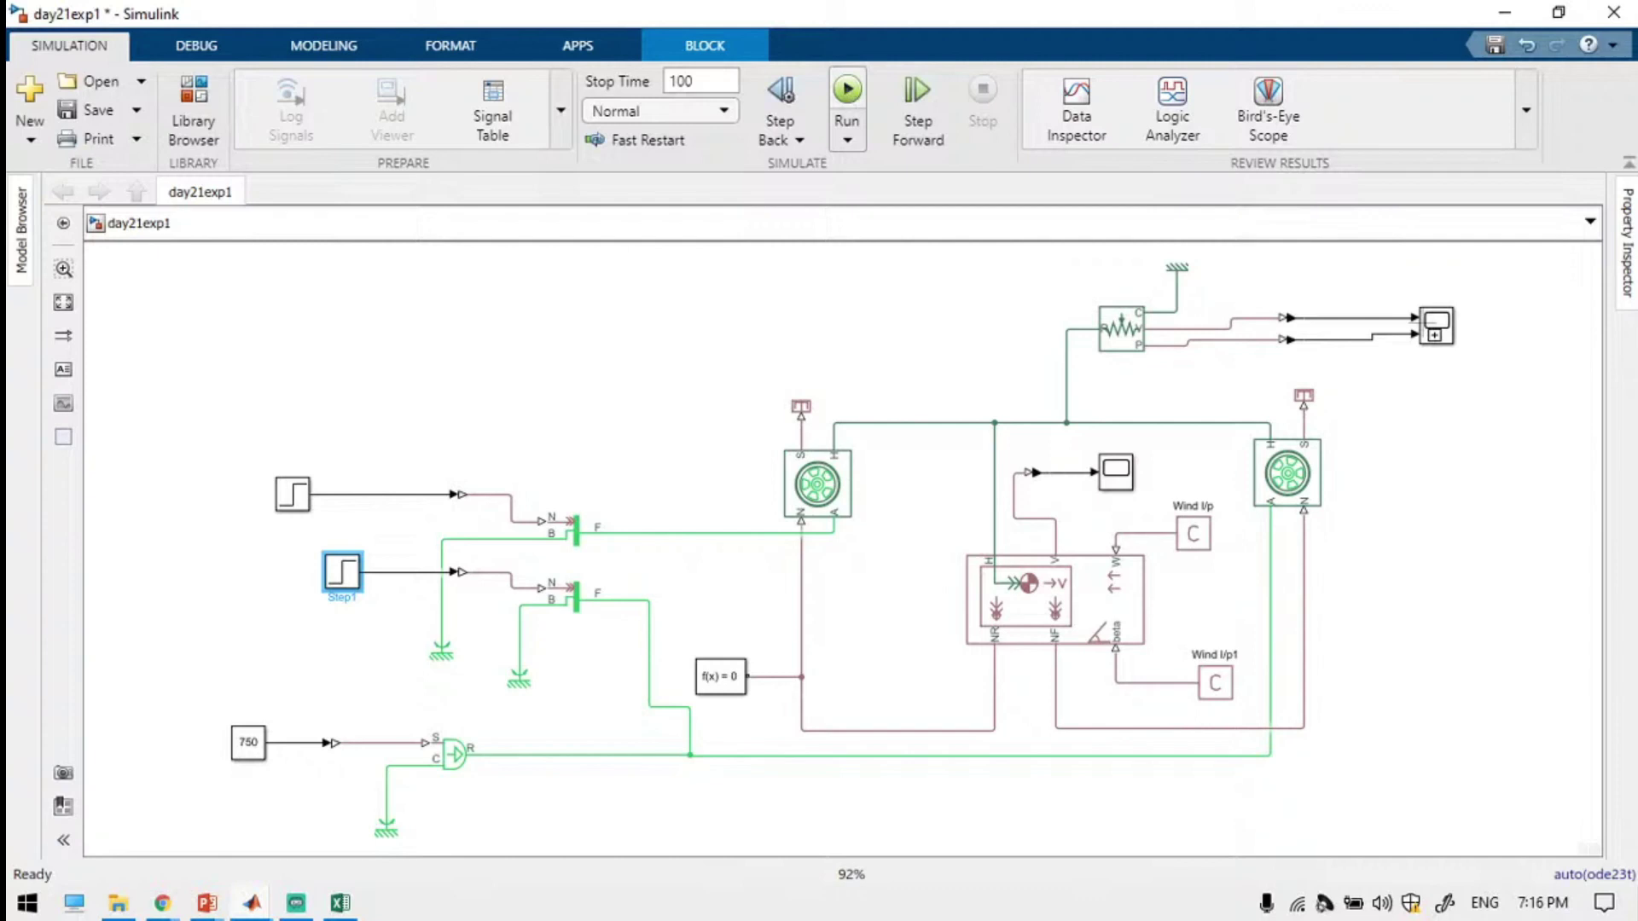
{"action": "double_click", "coordinate": [1437, 325]}
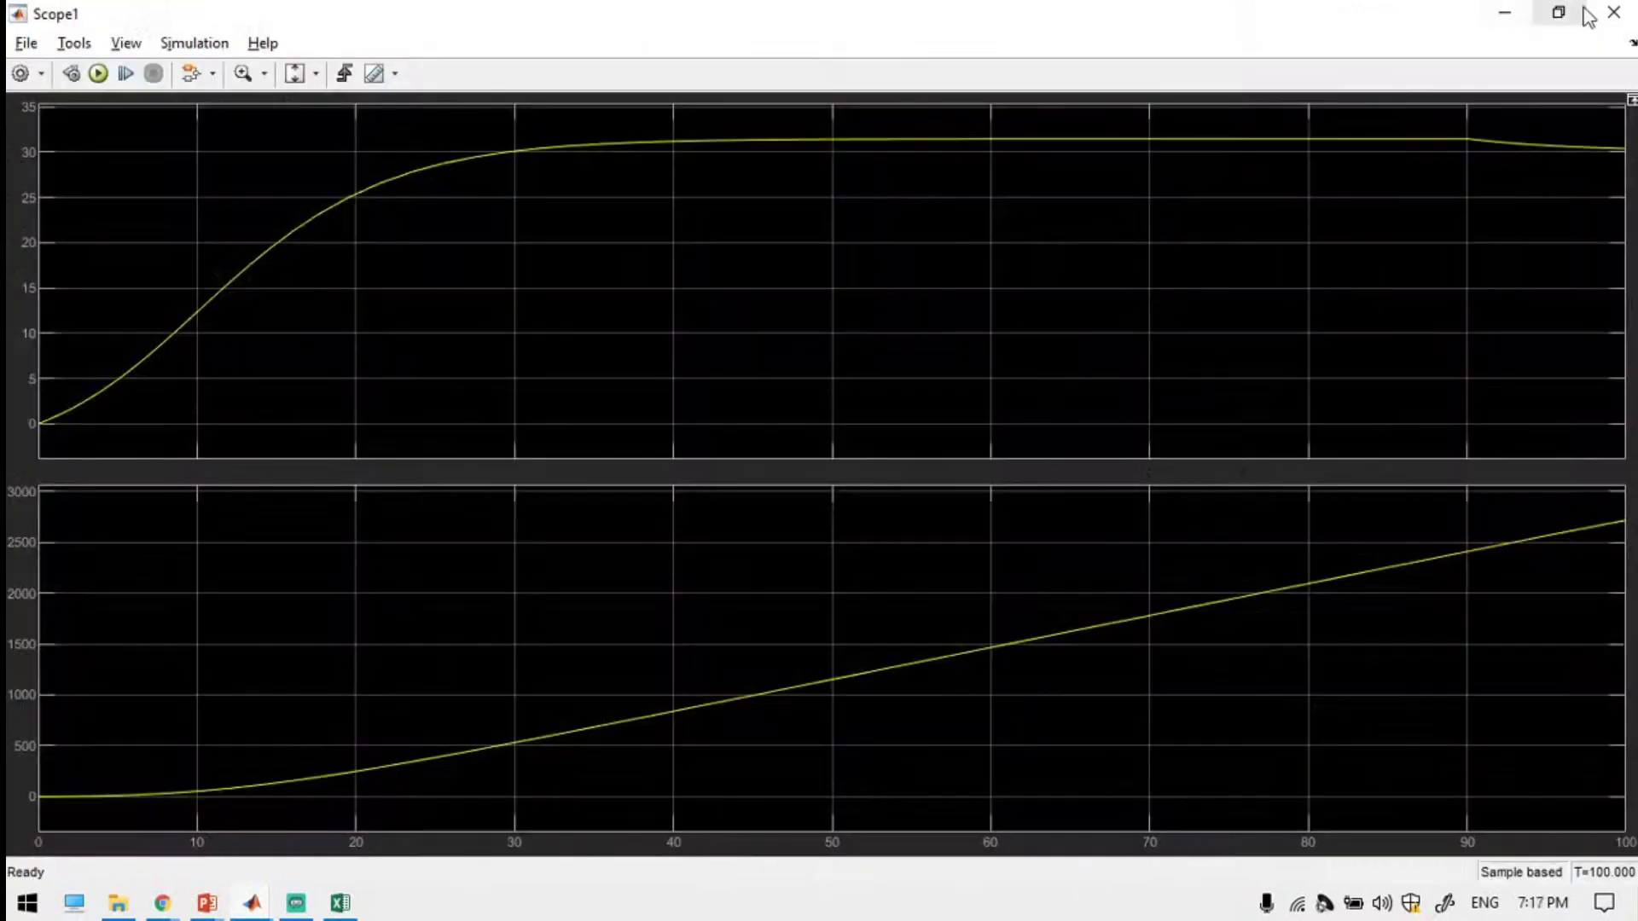
{"action": "left_click", "coordinate": [1503, 12]}
{"action": "left_click", "coordinate": [1367, 549]}
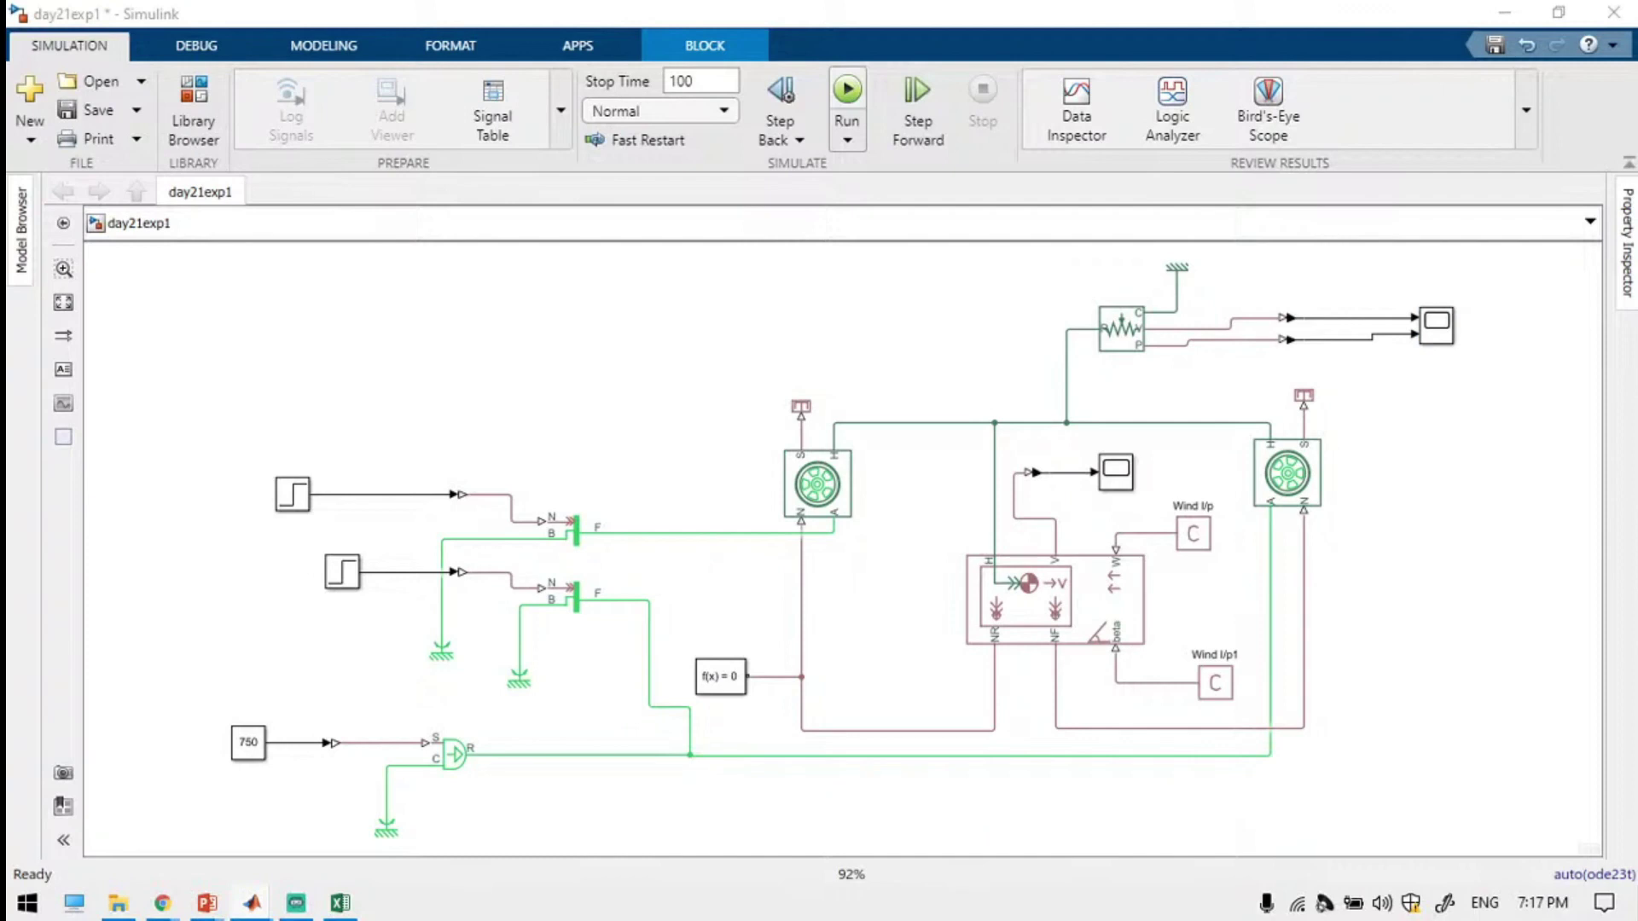
{"action": "left_click", "coordinate": [680, 586]}
{"action": "key", "text": "ctrl+t"}
{"action": "left_click", "coordinate": [457, 747]}
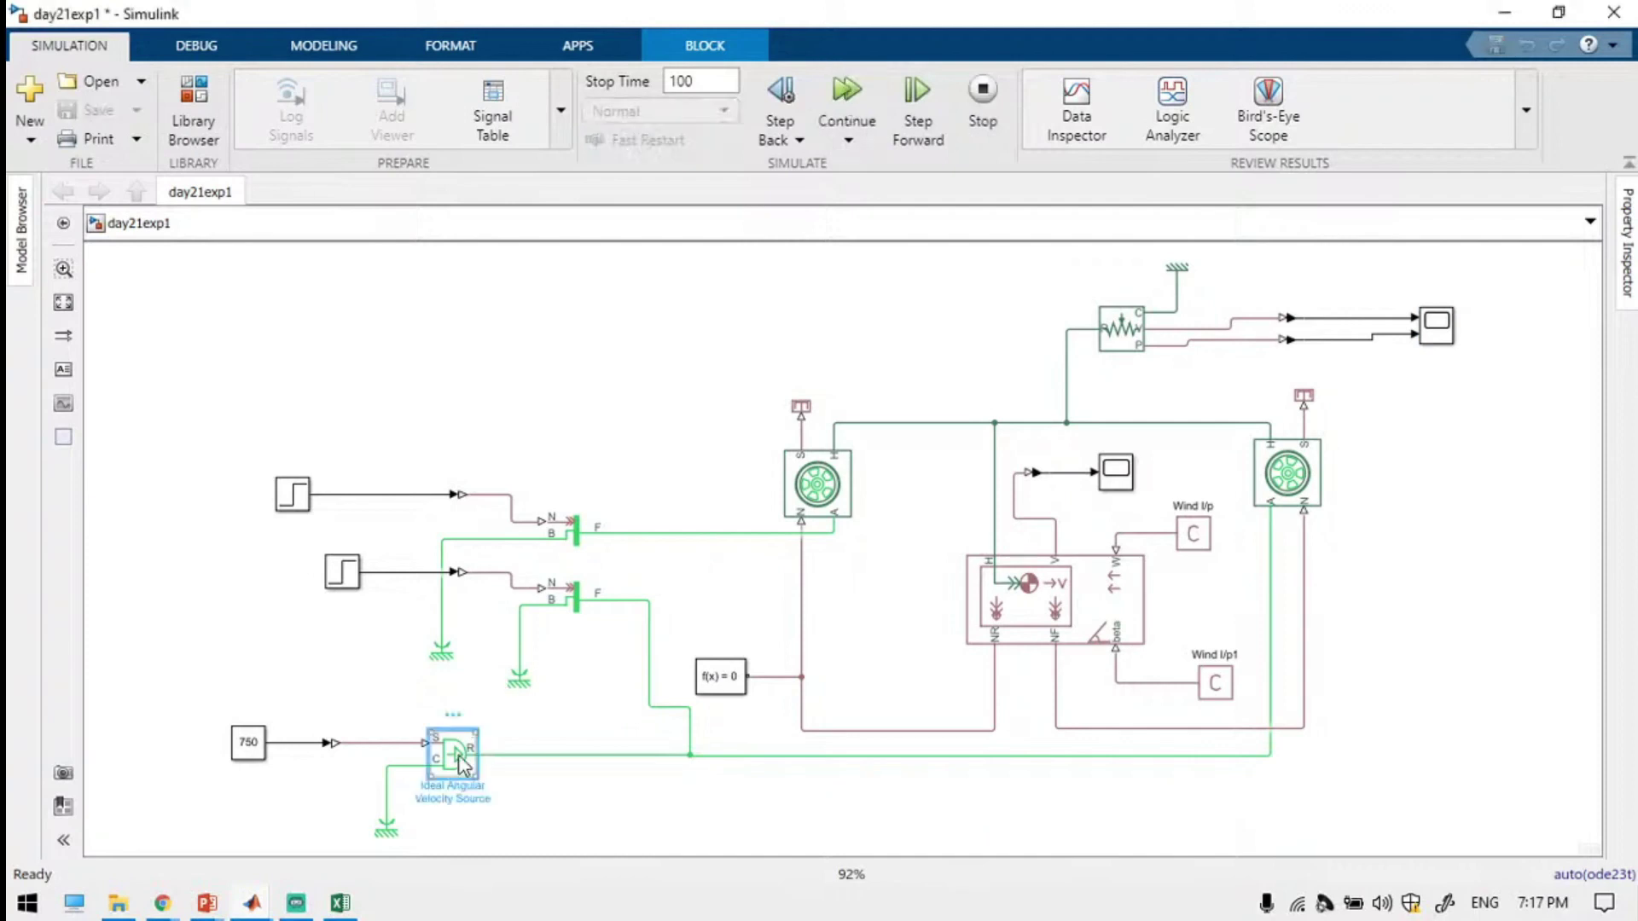
{"action": "left_click", "coordinate": [373, 679]}
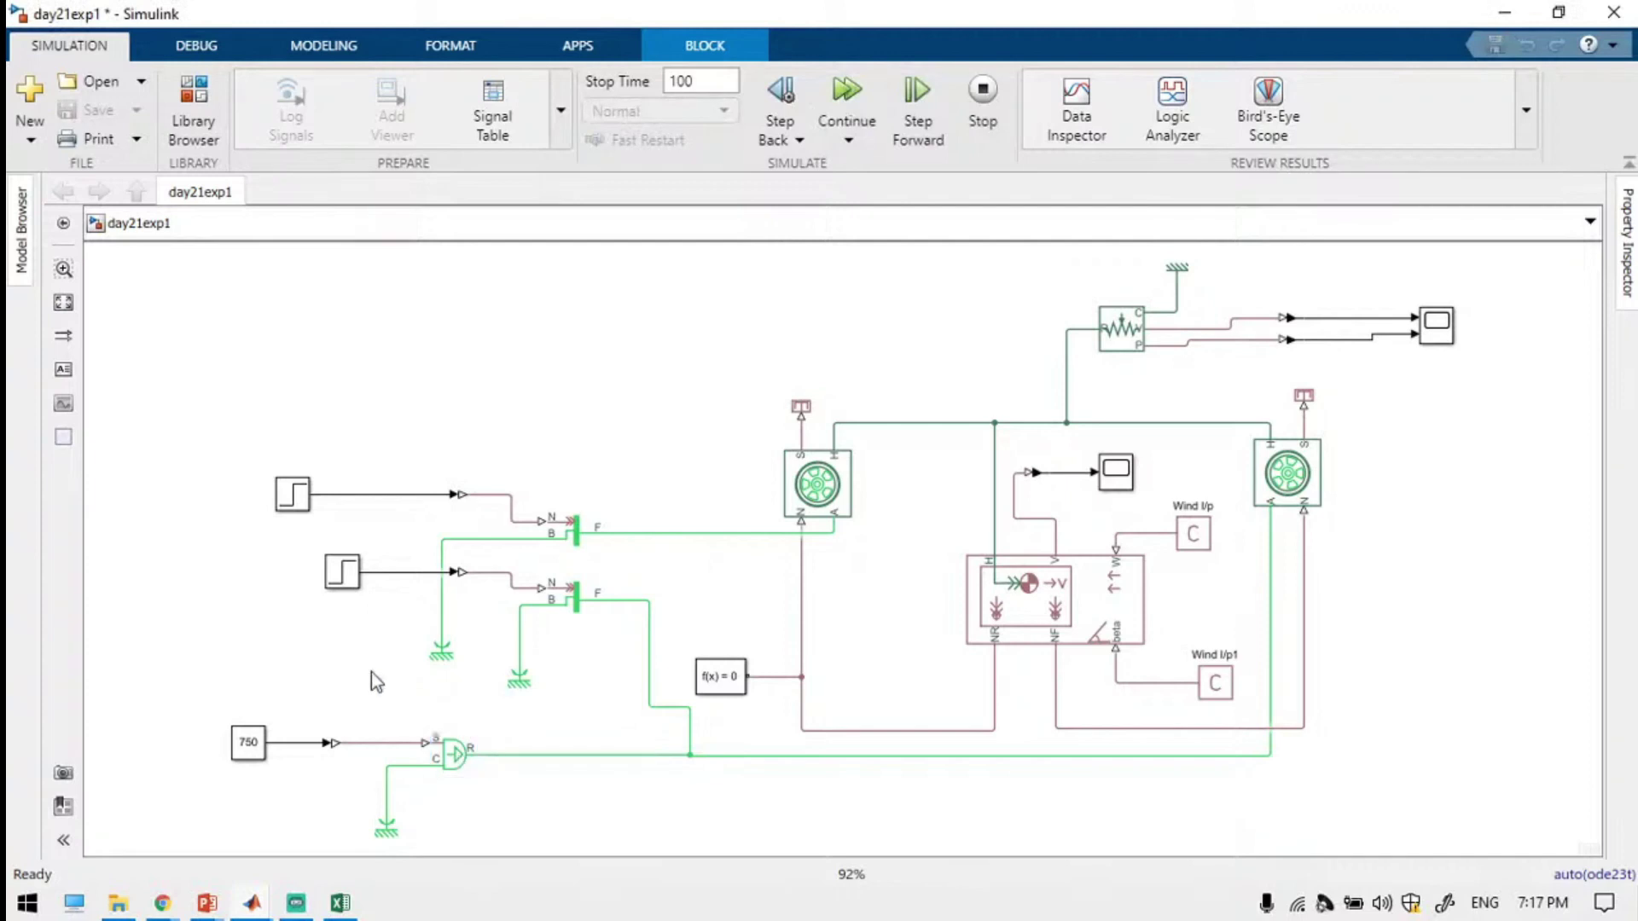
{"action": "double_click", "coordinate": [452, 812]}
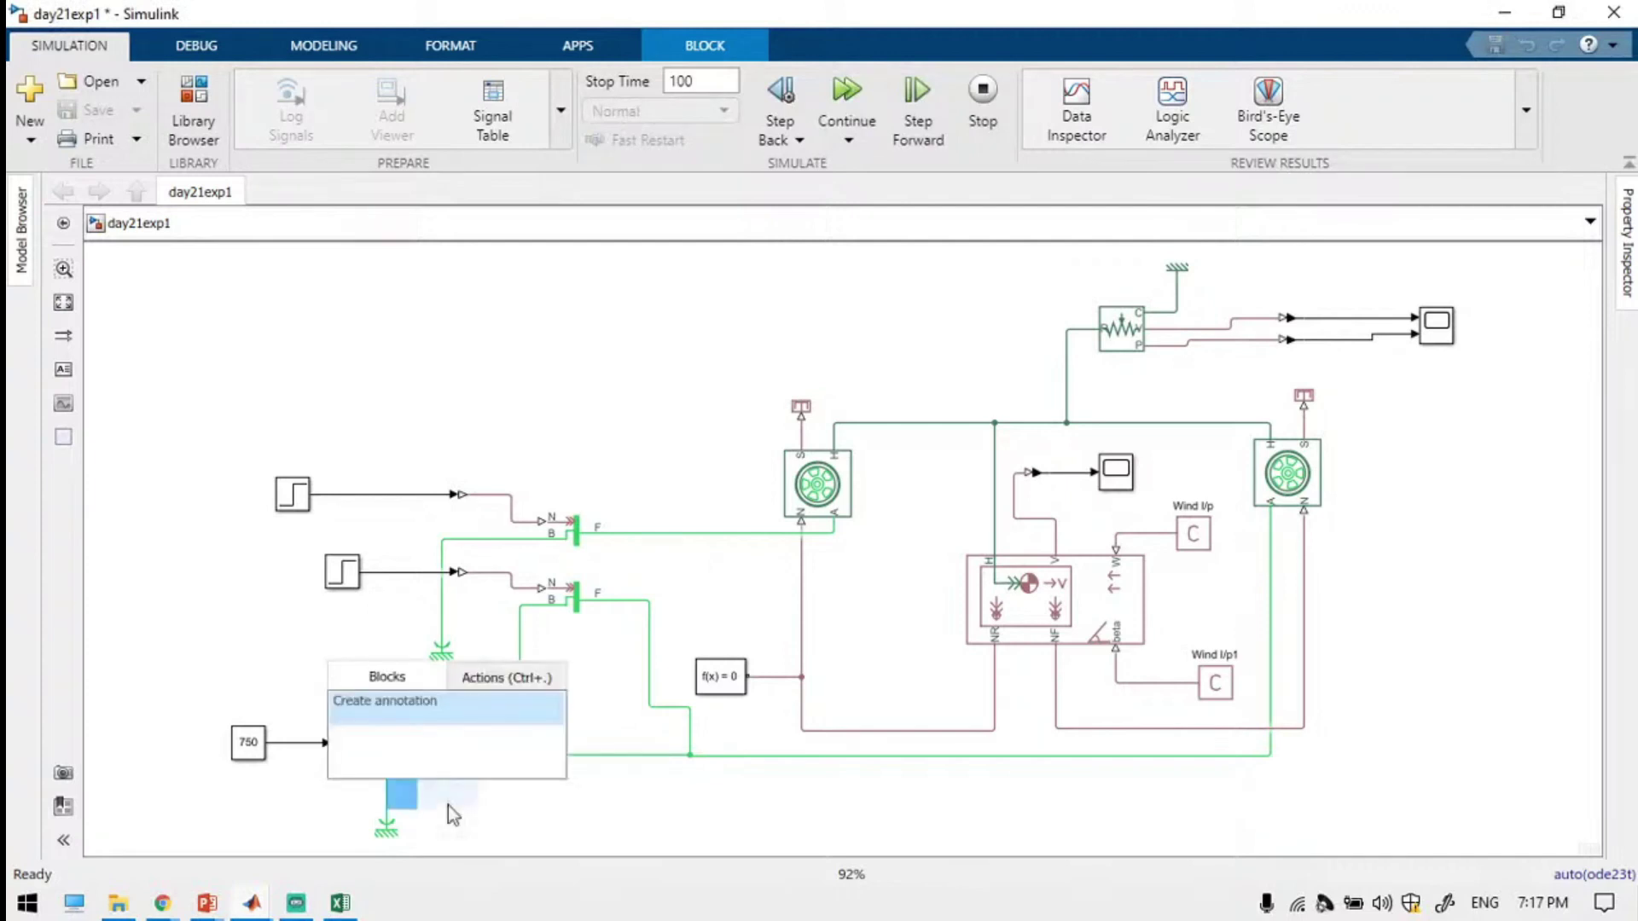
{"action": "left_click", "coordinate": [602, 817]}
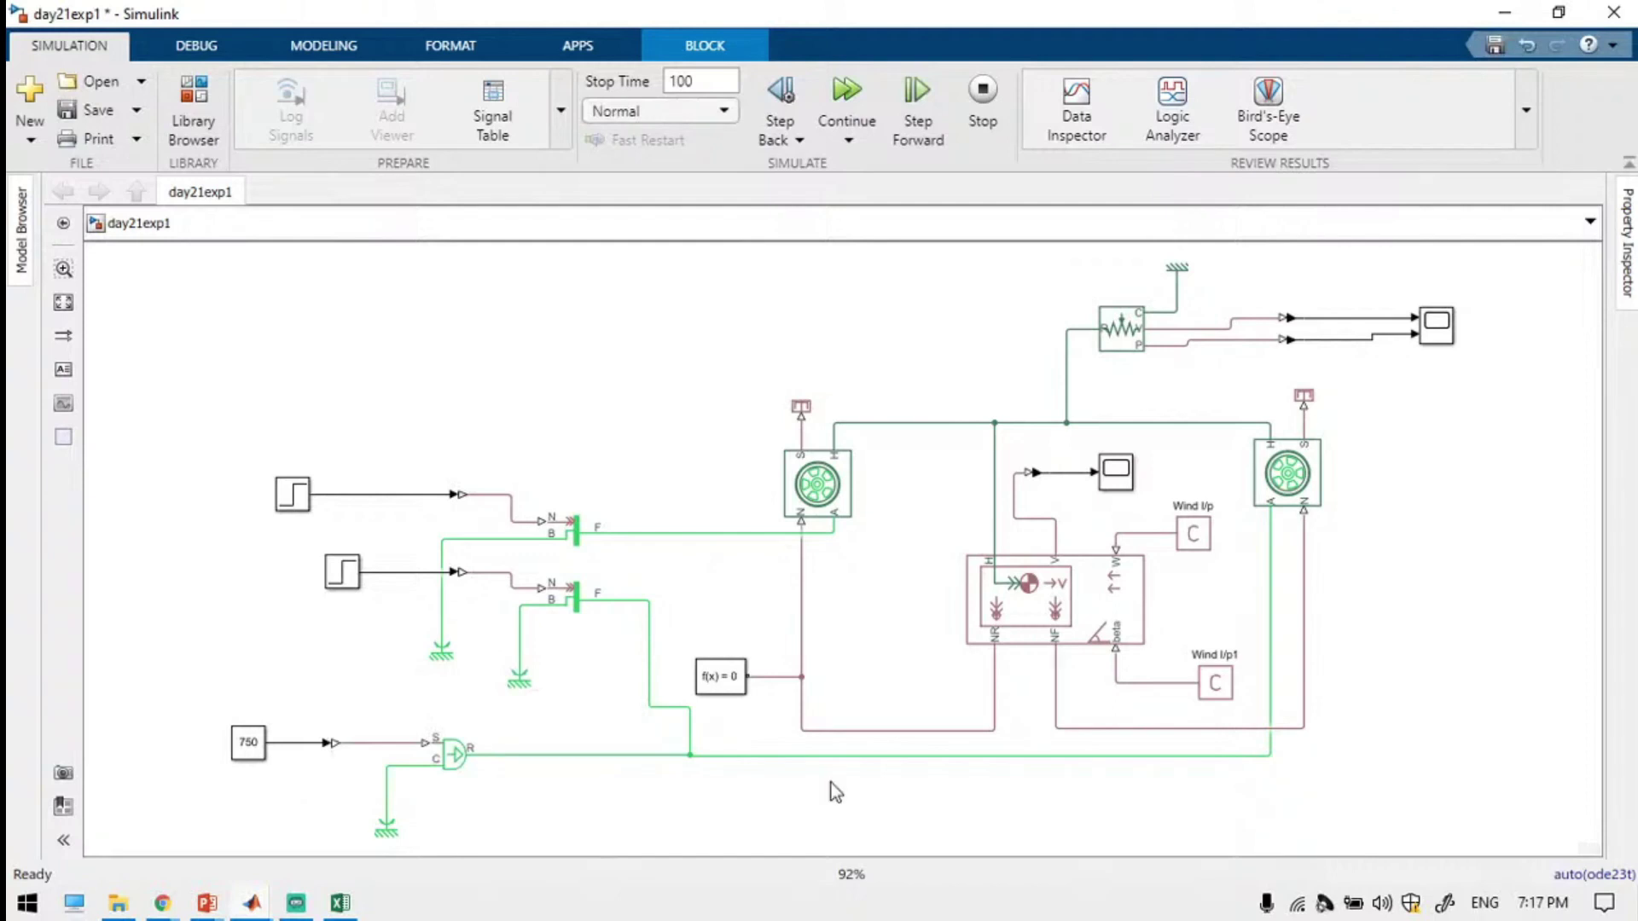
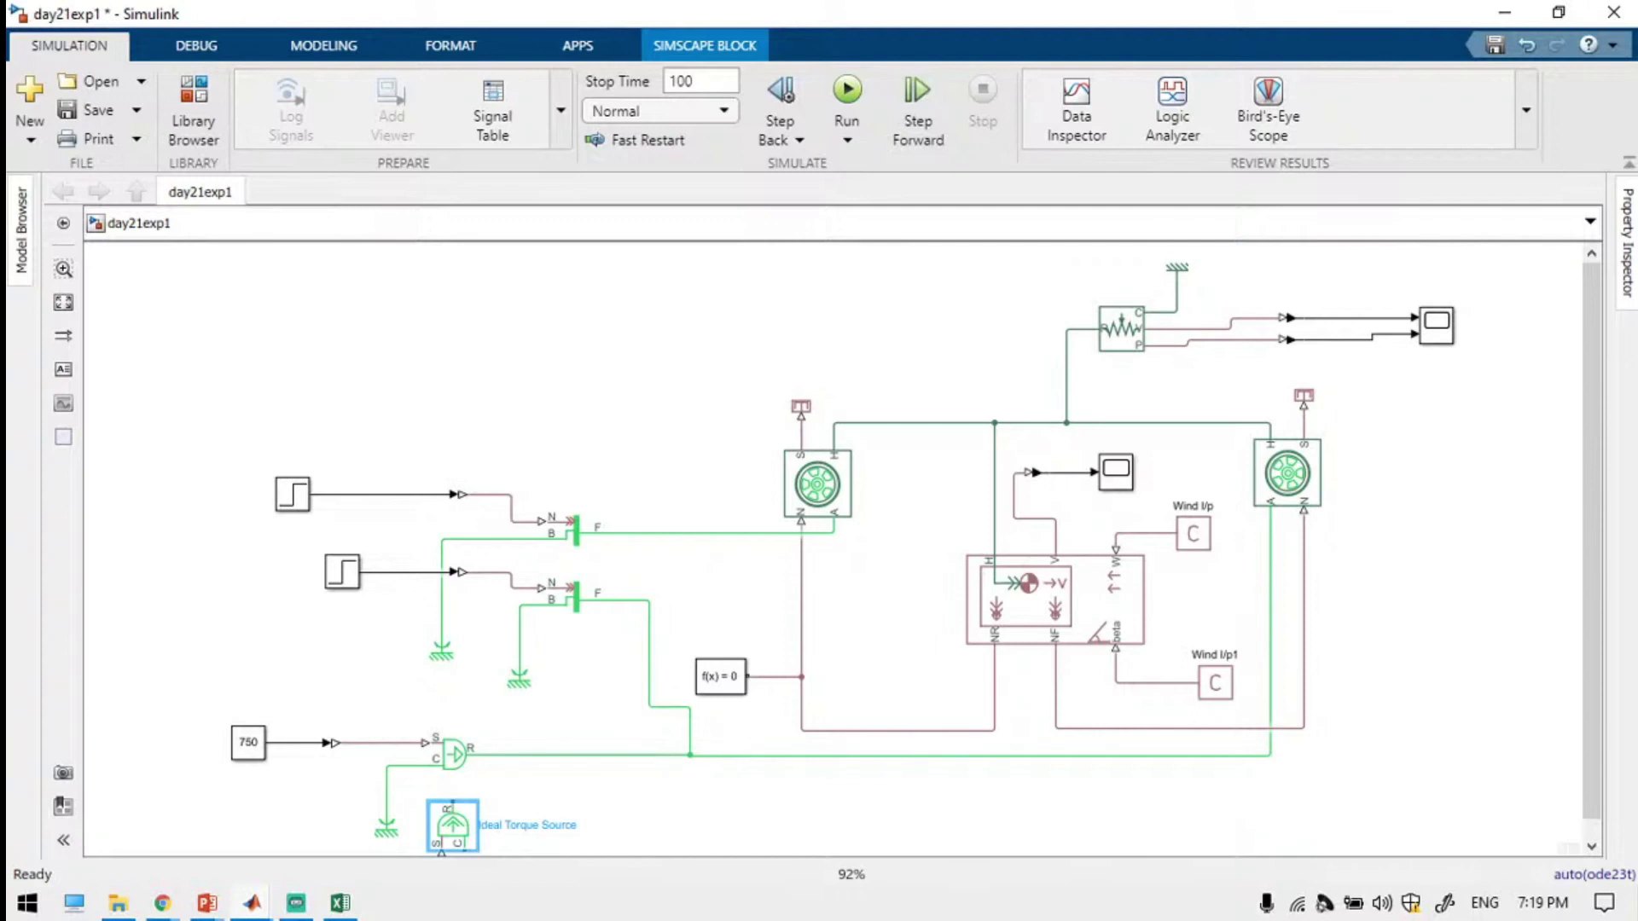
Replace the unconnected Ideal Torque Source with an Ideal Torque Sensor in line between the velocity source's R port and the axle line.
{"action": "left_click", "coordinate": [967, 760]}
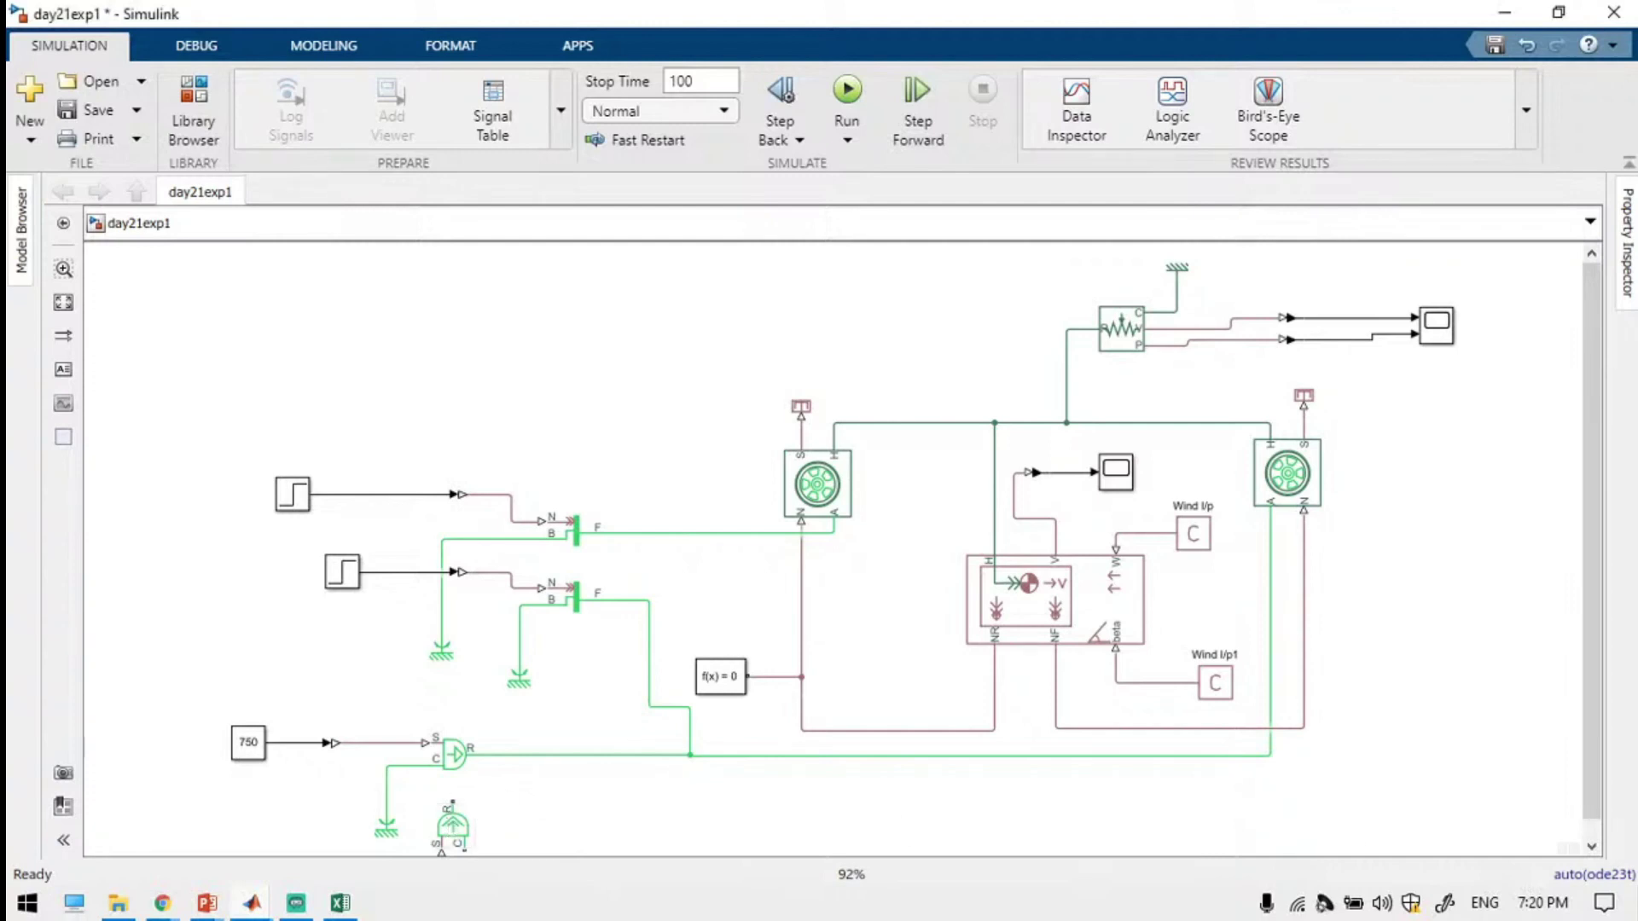
{"action": "left_click", "coordinate": [551, 789]}
{"action": "double_click", "coordinate": [528, 786]}
{"action": "type", "text": "i"}
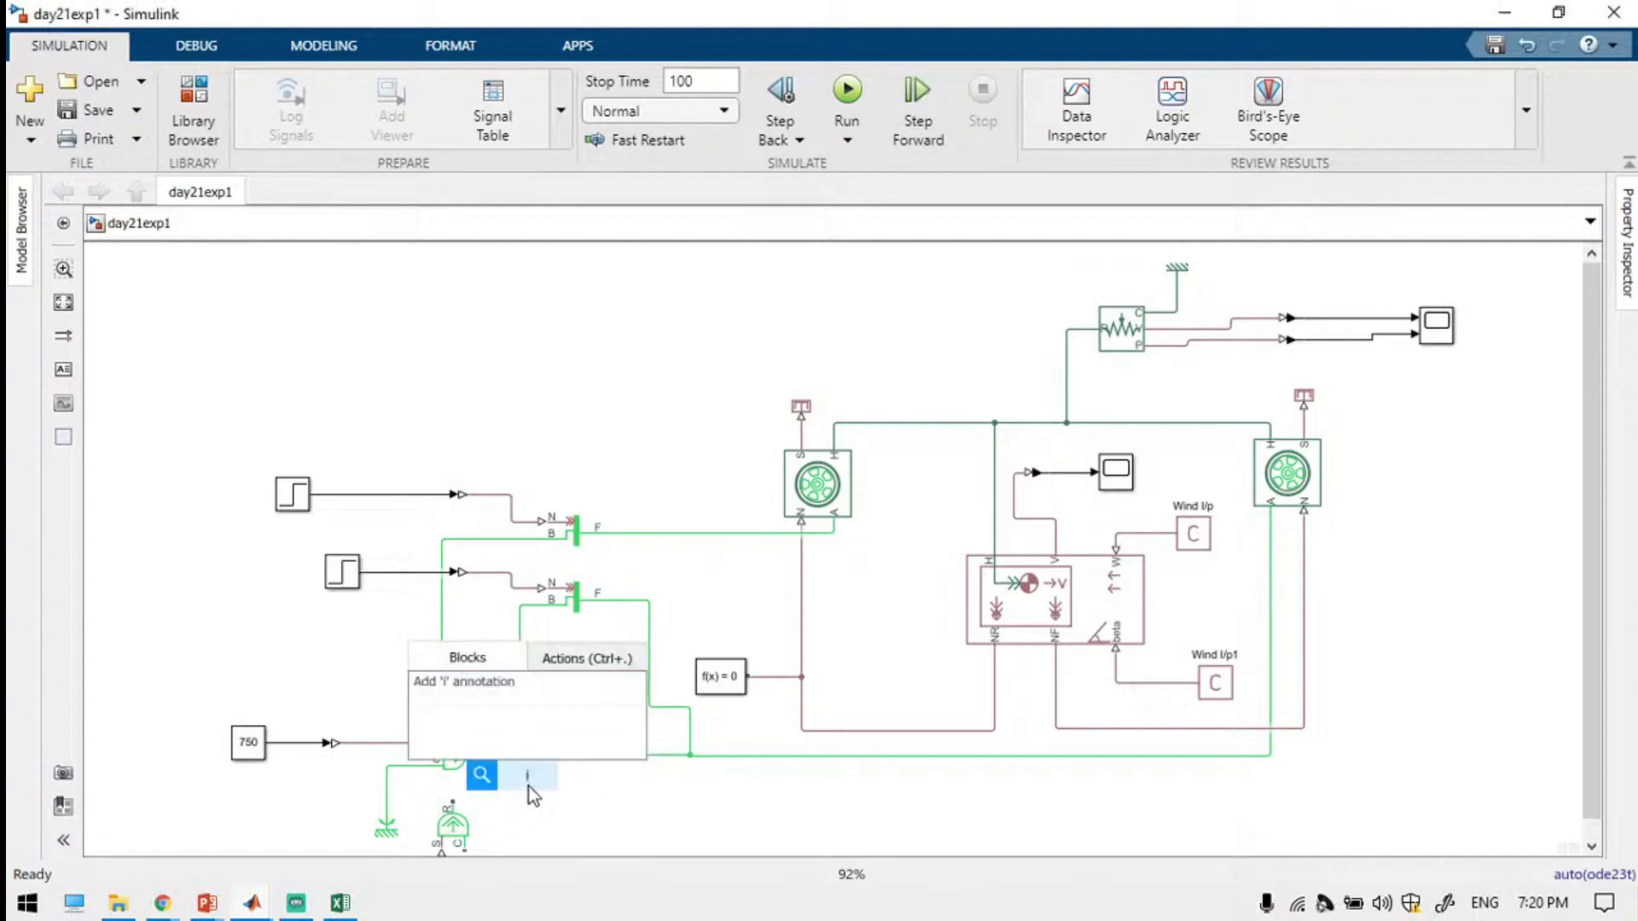
{"action": "type", "text": "deal"}
{"action": "key", "text": "Return"}
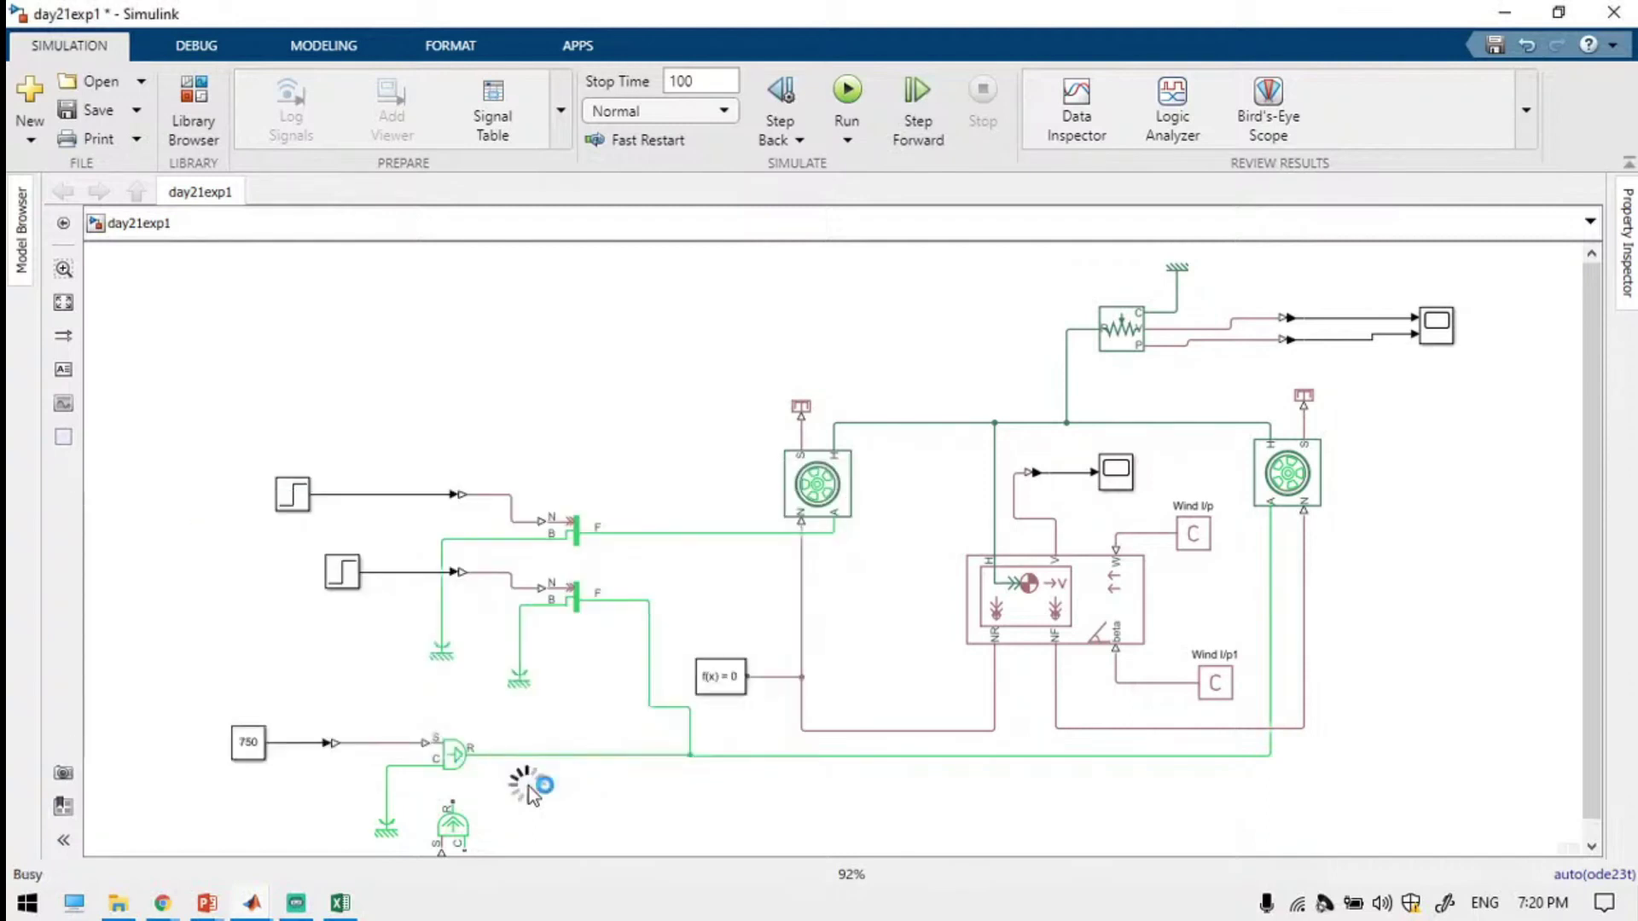
{"action": "left_click_drag", "start_coordinate": [569, 731], "coordinate": [688, 751]}
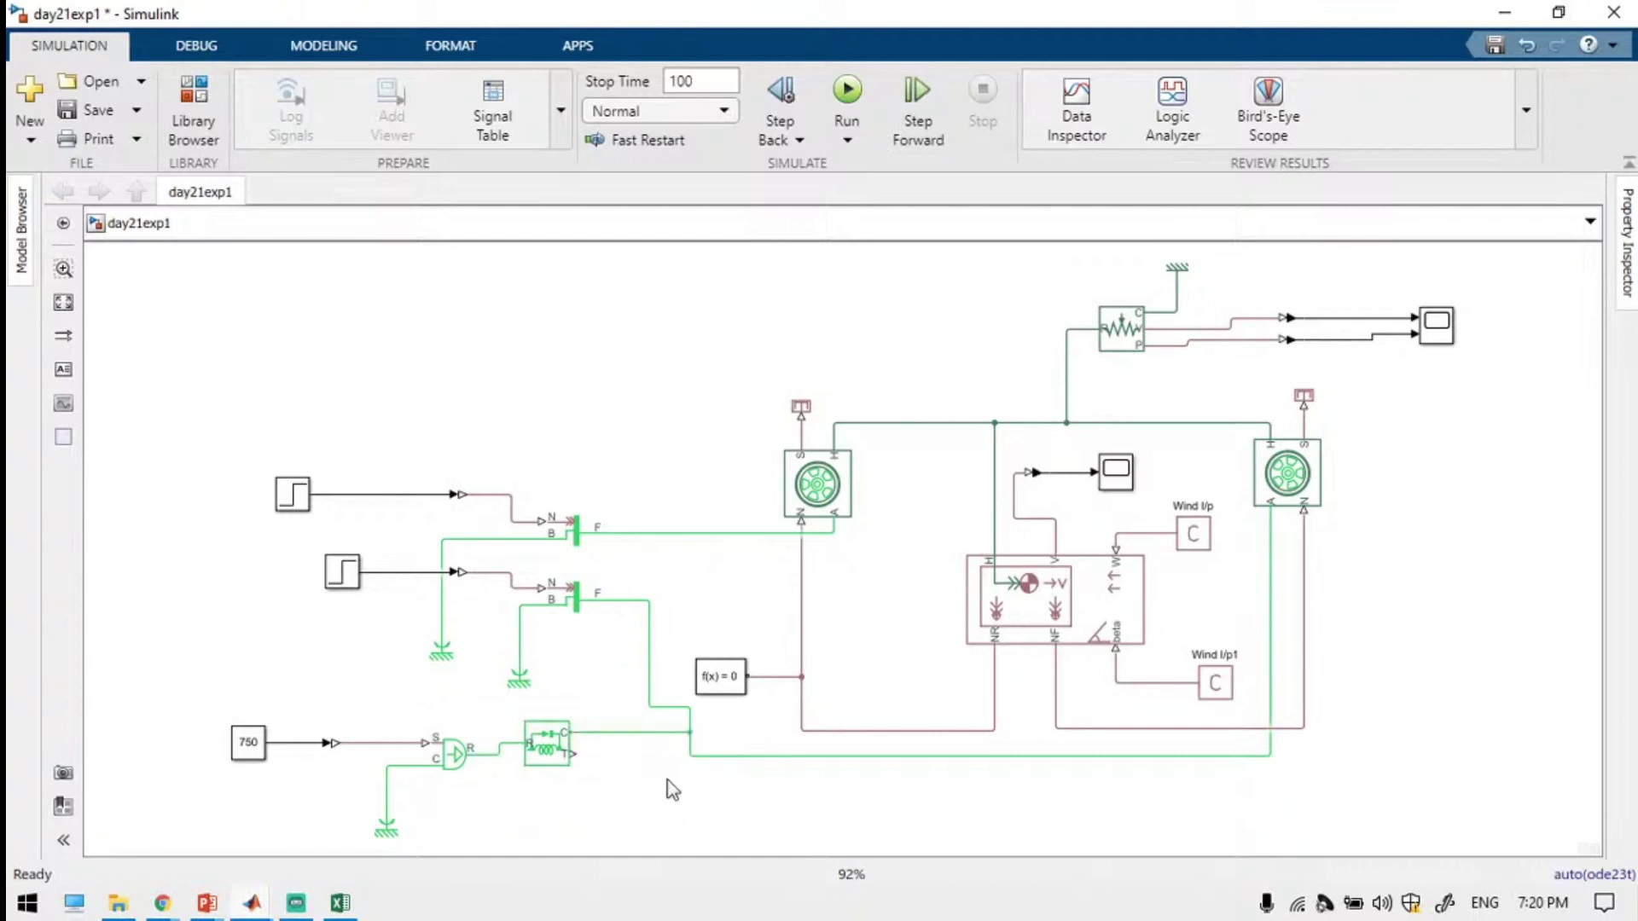
Copy a PS-Simulink Converter and a scope beside the torque sensor and connect them to its T port.
{"action": "left_click", "coordinate": [1044, 476]}
{"action": "mouse_move", "coordinate": [1044, 476]}
{"action": "left_mouse_down"}
{"action": "mouse_move", "coordinate": [922, 726]}
{"action": "mouse_move", "coordinate": [648, 811]}
{"action": "mouse_move", "coordinate": [635, 767]}
{"action": "mouse_move", "coordinate": [569, 751]}
{"action": "left_mouse_up"}
{"action": "left_click_drag", "start_coordinate": [1092, 515], "coordinate": [666, 798]}
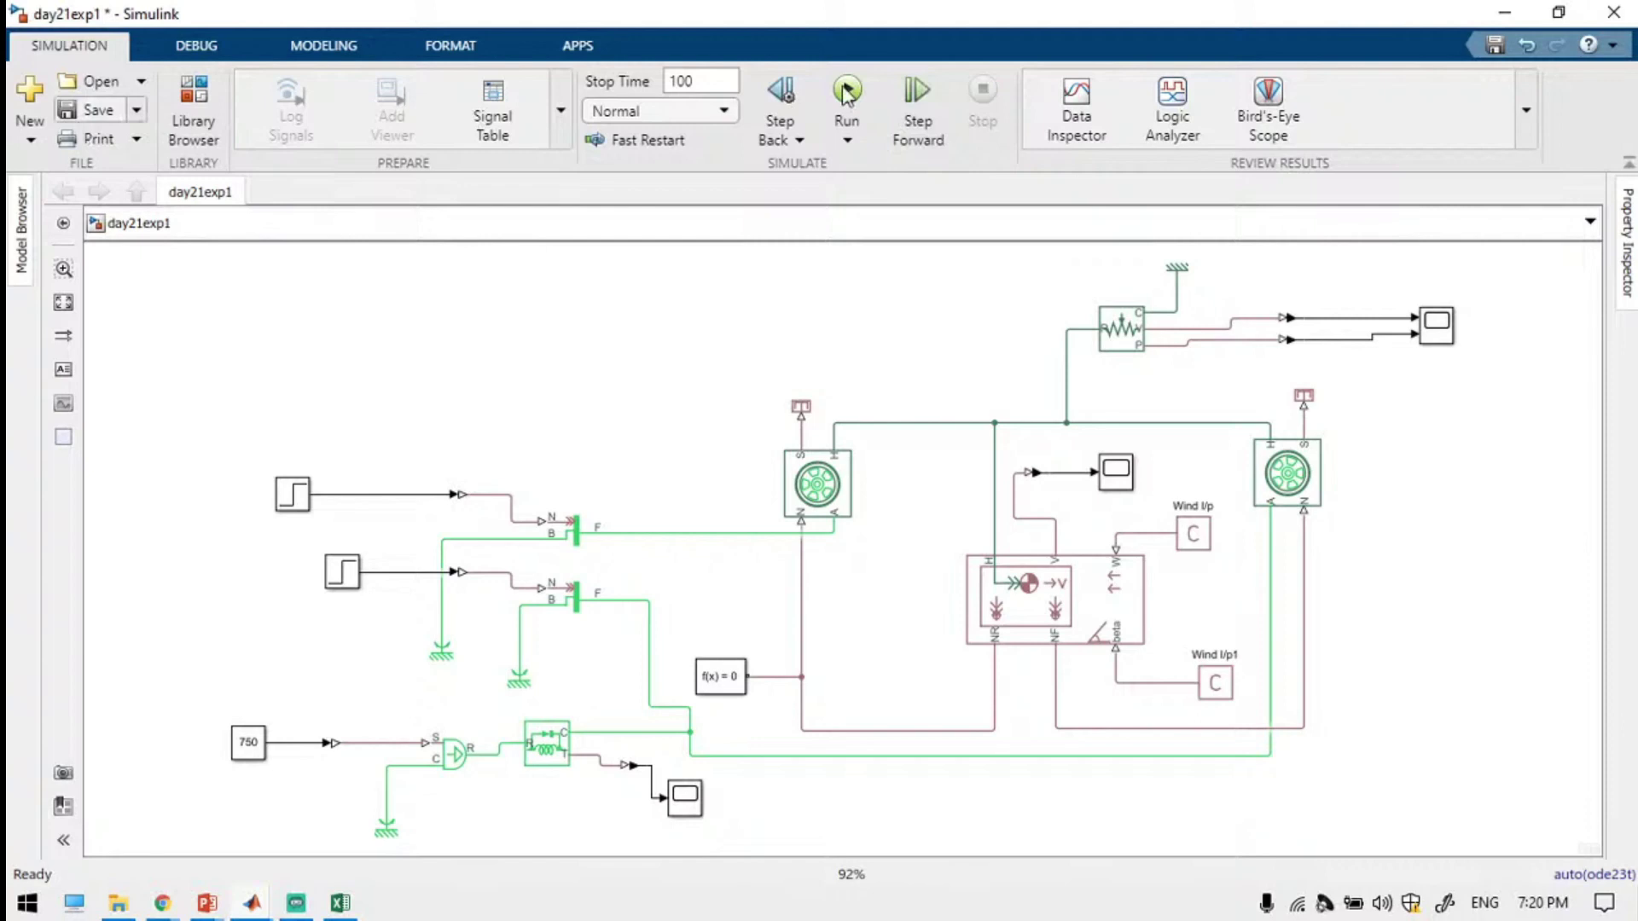
Run the simulation and examine the driving torque curve in the torque sensor's scope.
{"action": "left_click", "coordinate": [847, 91]}
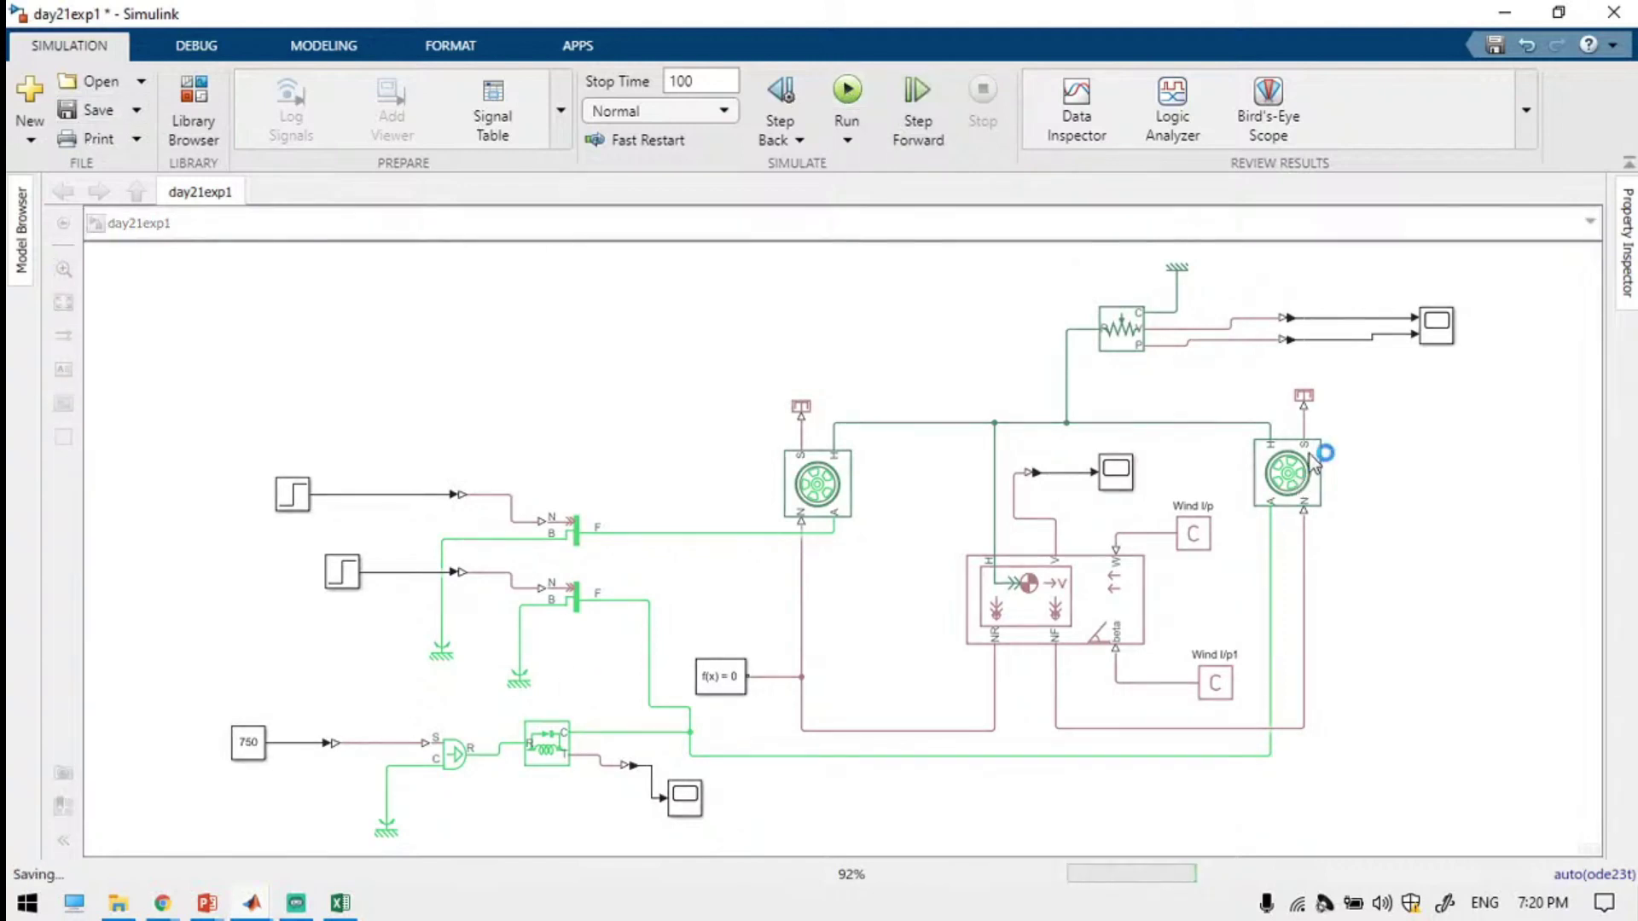
{"action": "left_click", "coordinate": [687, 804]}
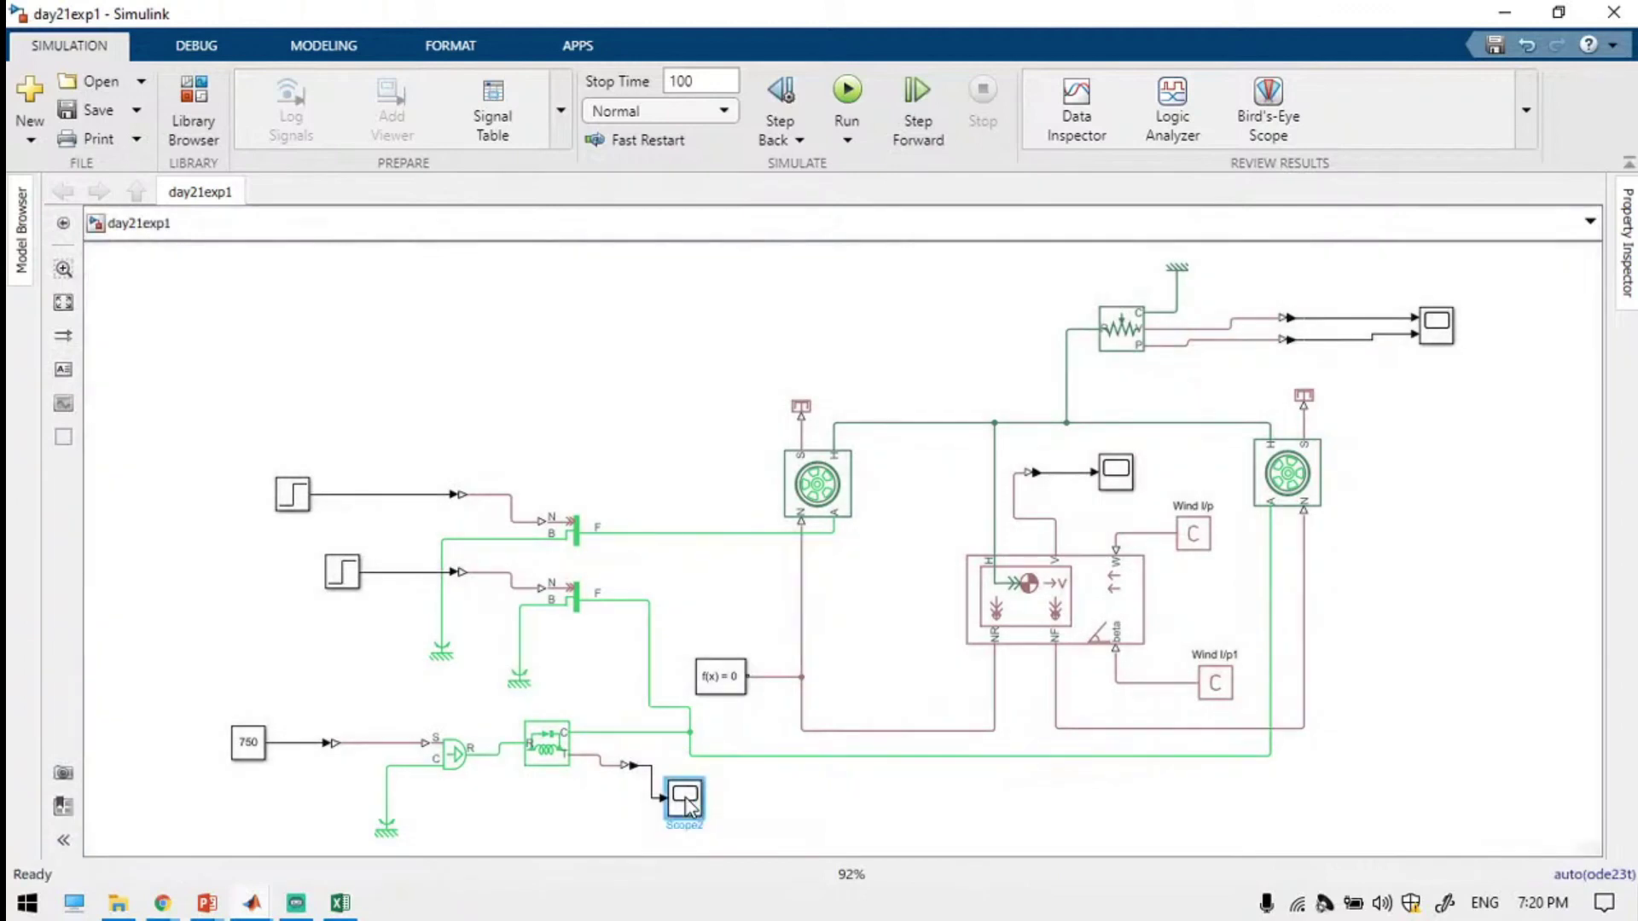
{"action": "double_click", "coordinate": [687, 803]}
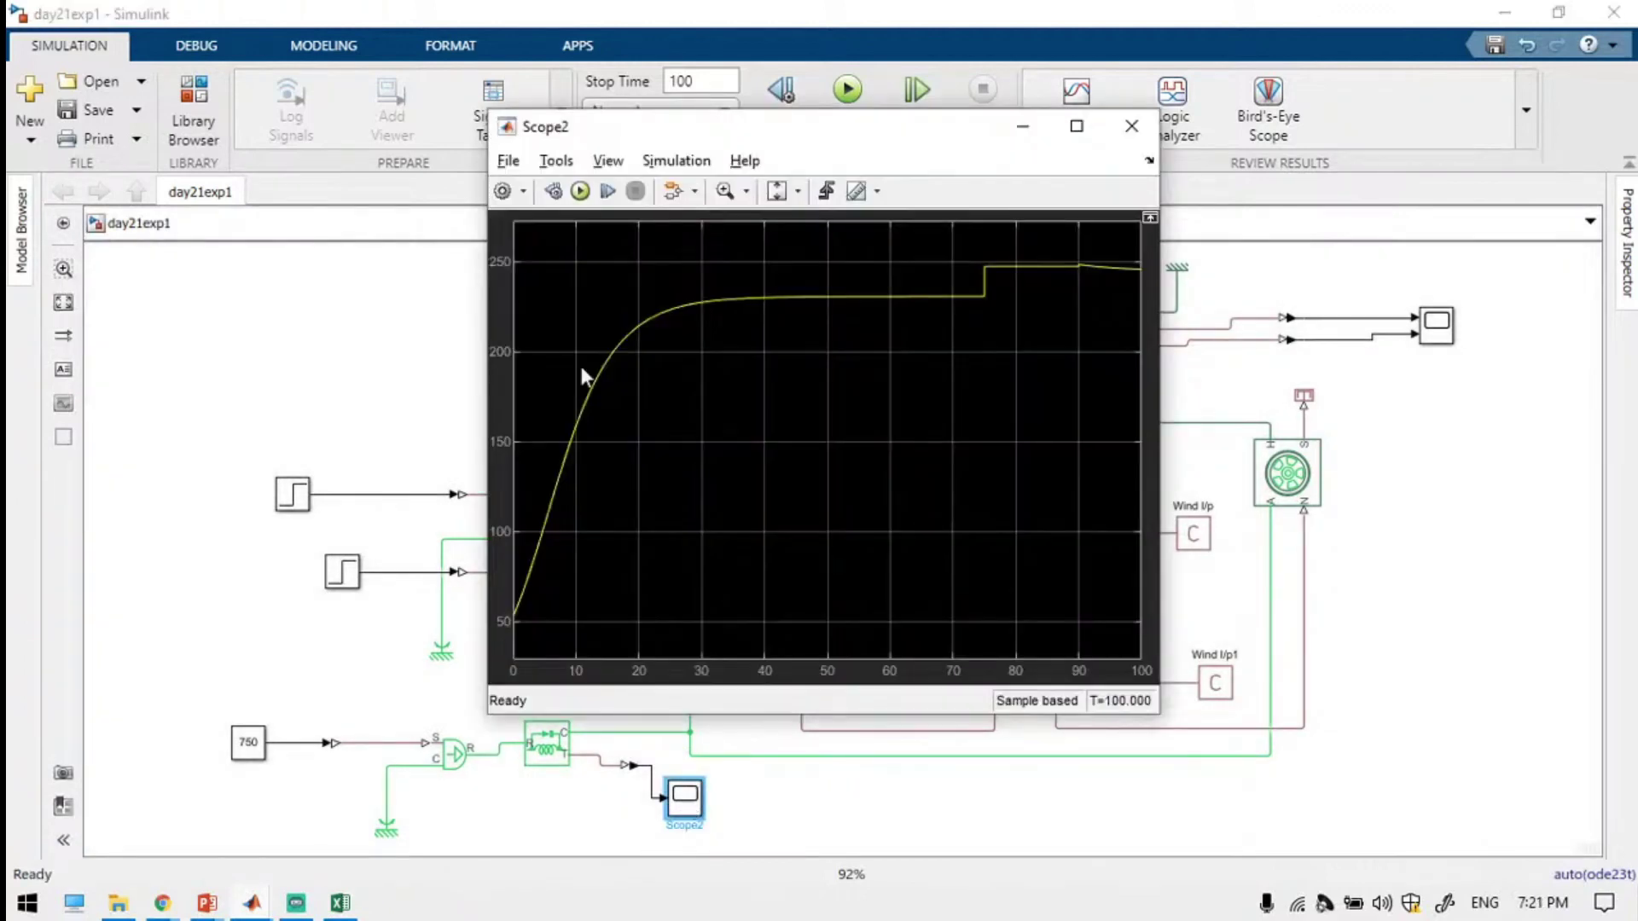
{"action": "left_click", "coordinate": [580, 191]}
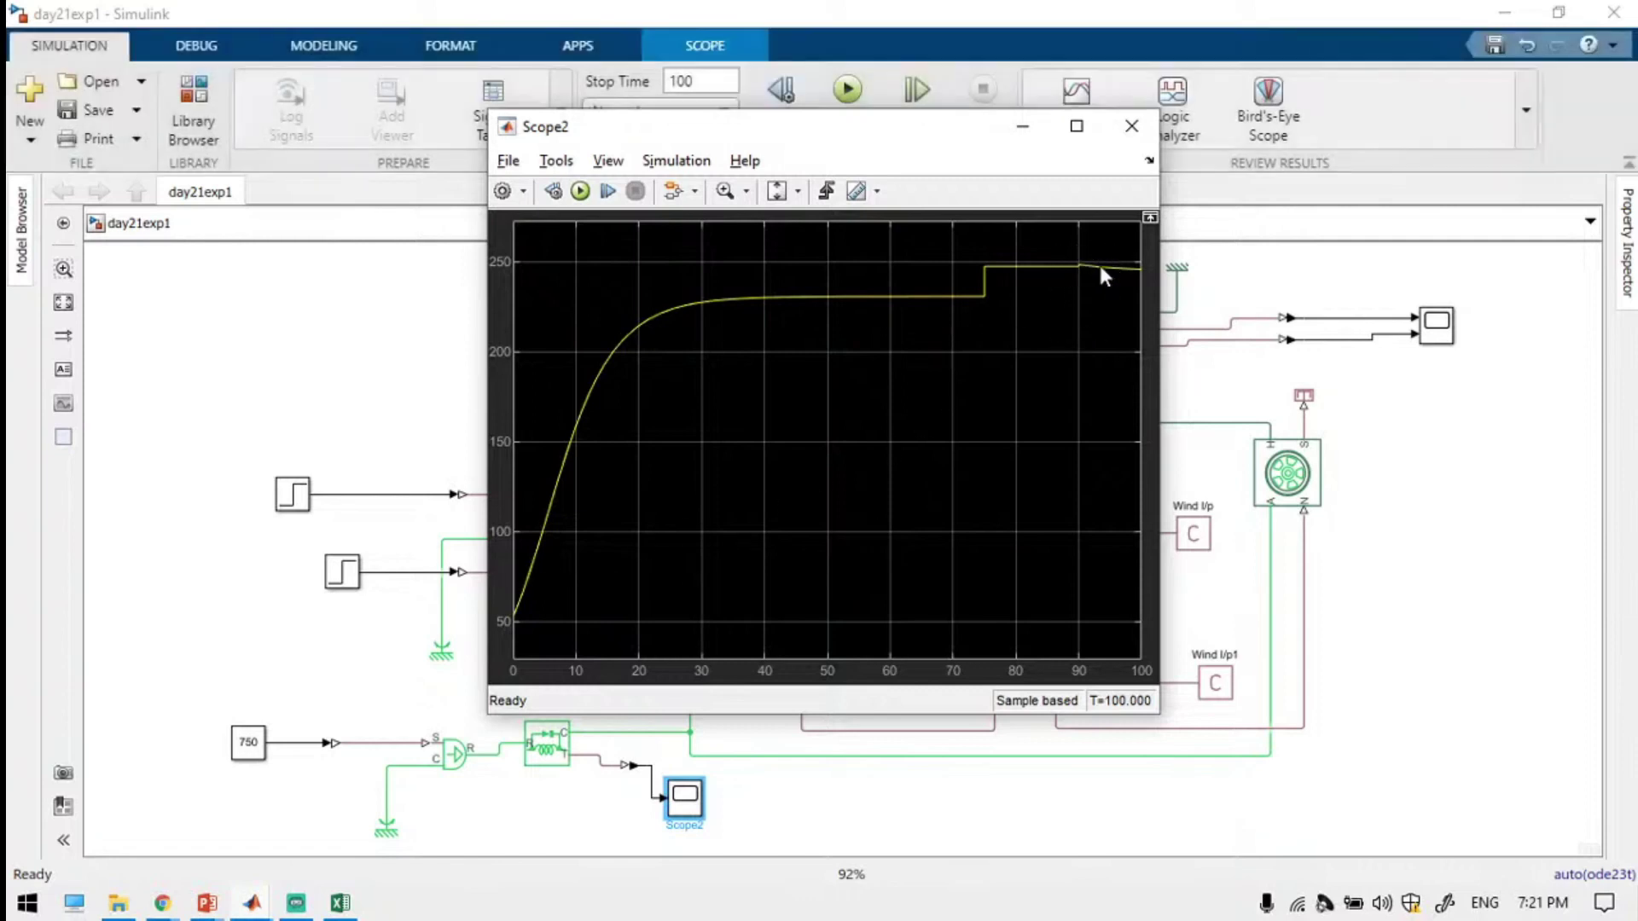
{"action": "left_click", "coordinate": [970, 829]}
Replace the Ideal Angular Velocity Source with an Ideal Torque Source, keeping its connections to the constant input, reference and torque sensor.
{"action": "left_click", "coordinate": [450, 761]}
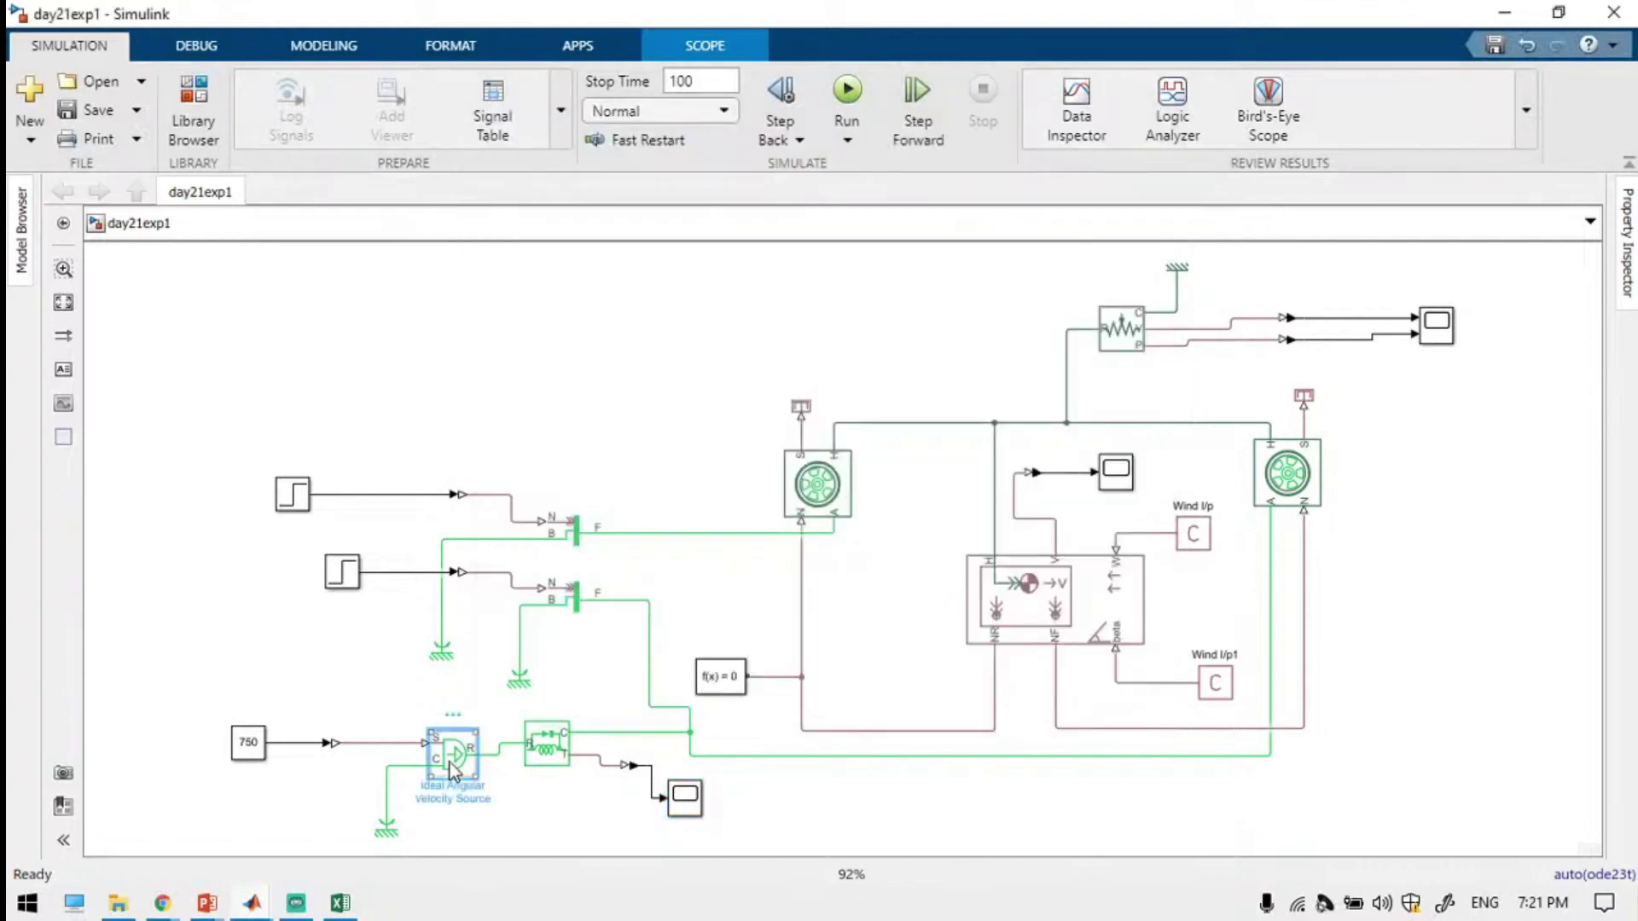
{"action": "key", "text": "Delete"}
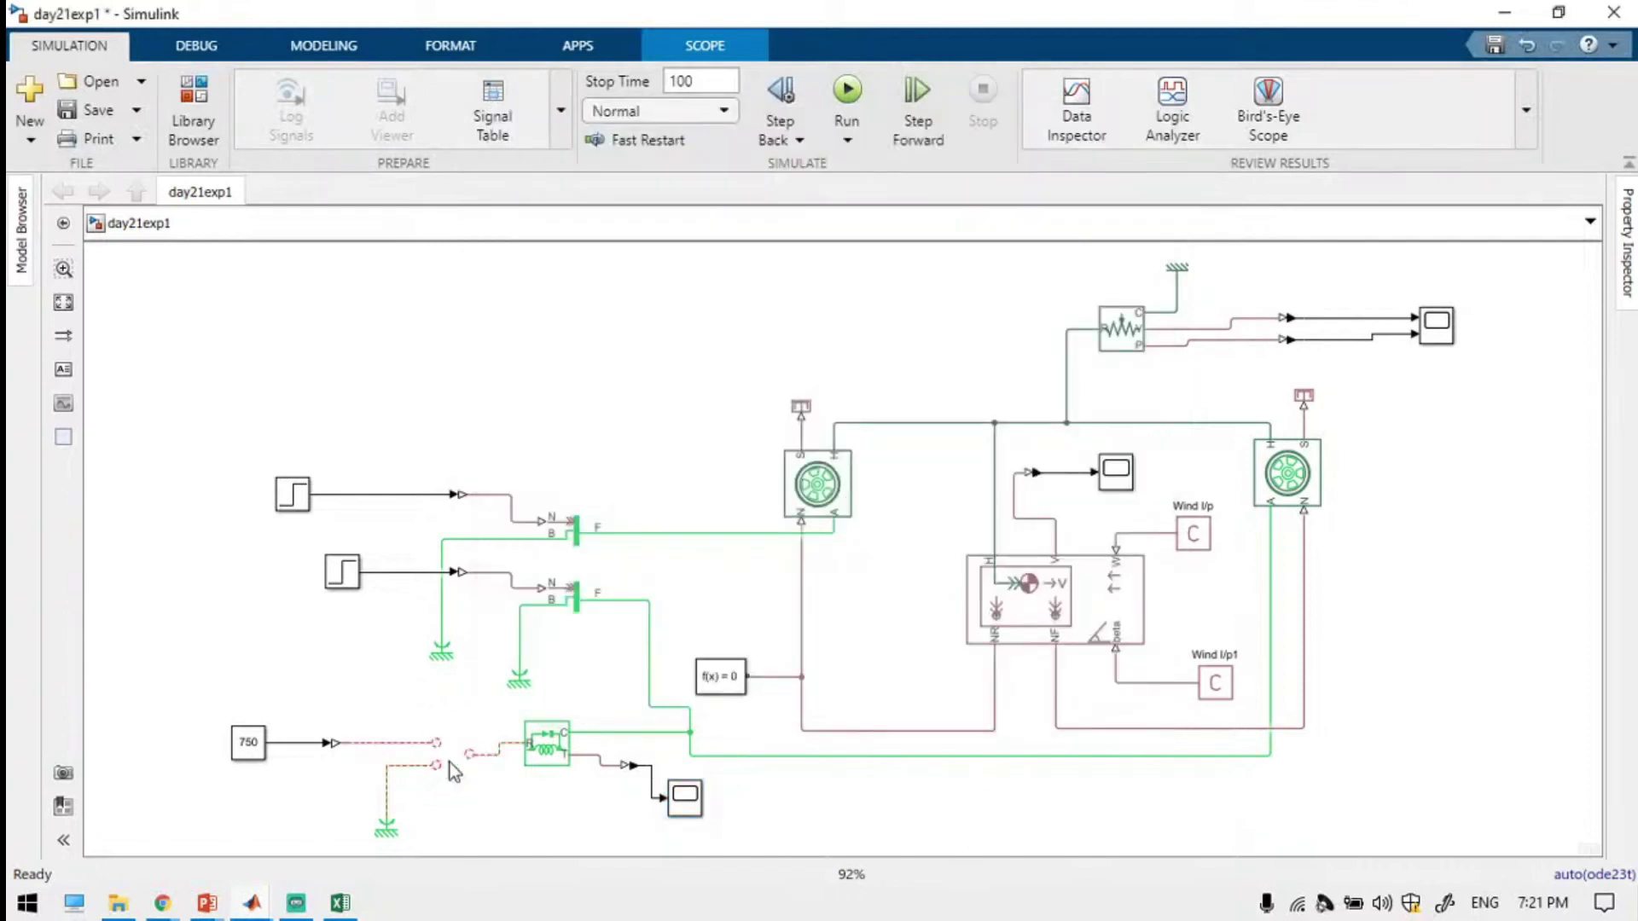
{"action": "double_click", "coordinate": [445, 810]}
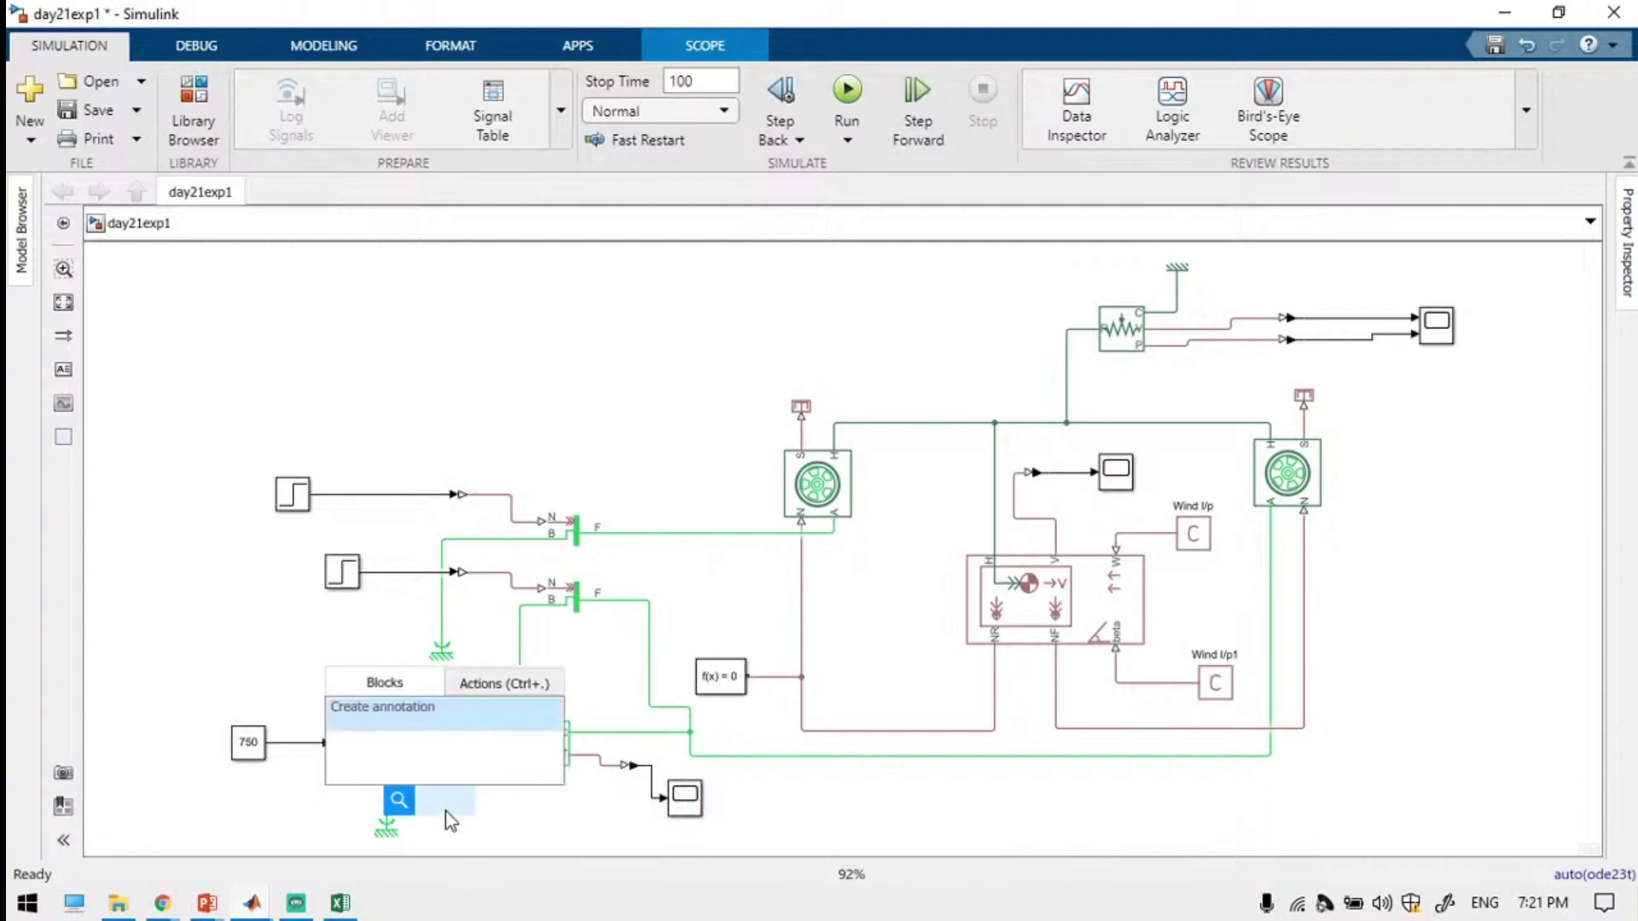
{"action": "type", "text": "ideal"}
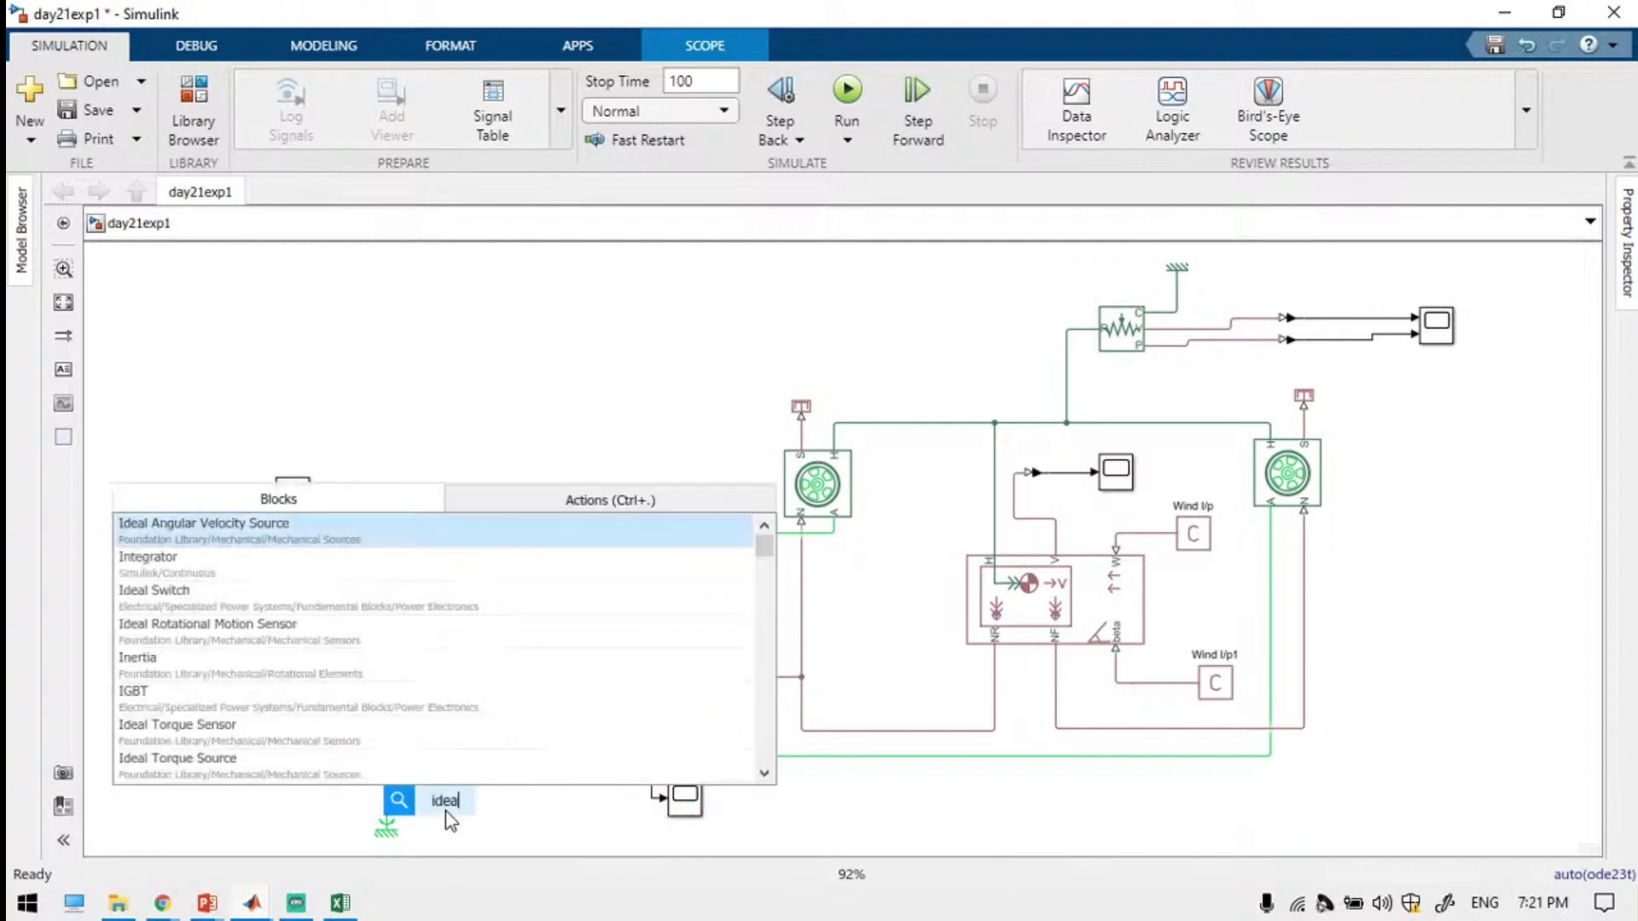
{"action": "key", "text": "Return"}
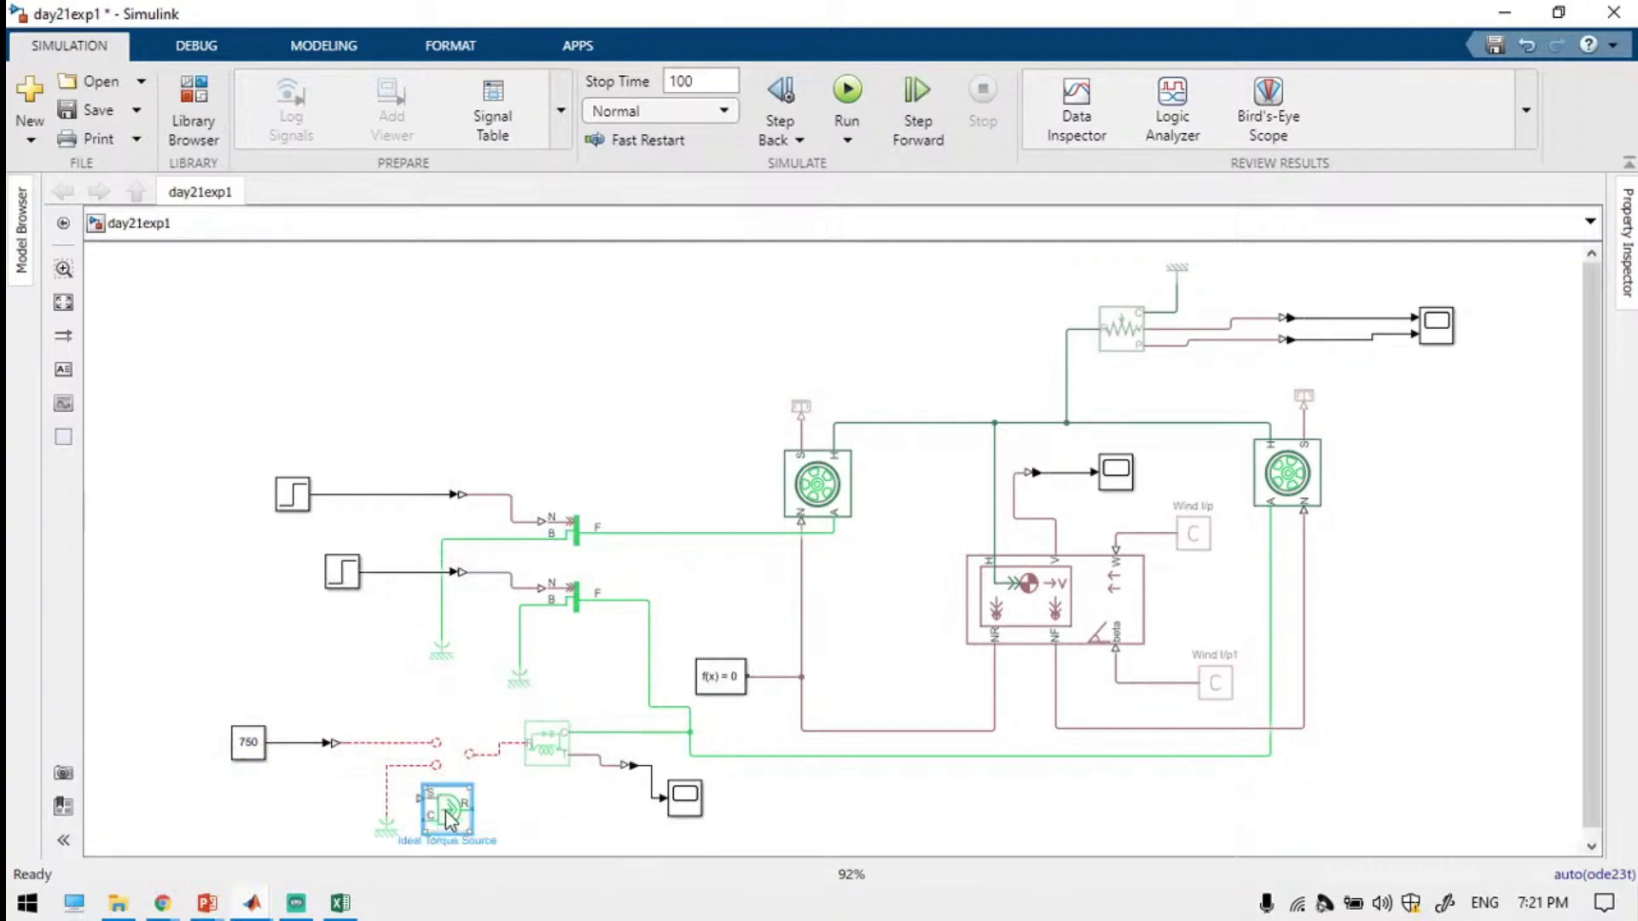
{"action": "left_click_drag", "start_coordinate": [448, 818], "coordinate": [454, 759]}
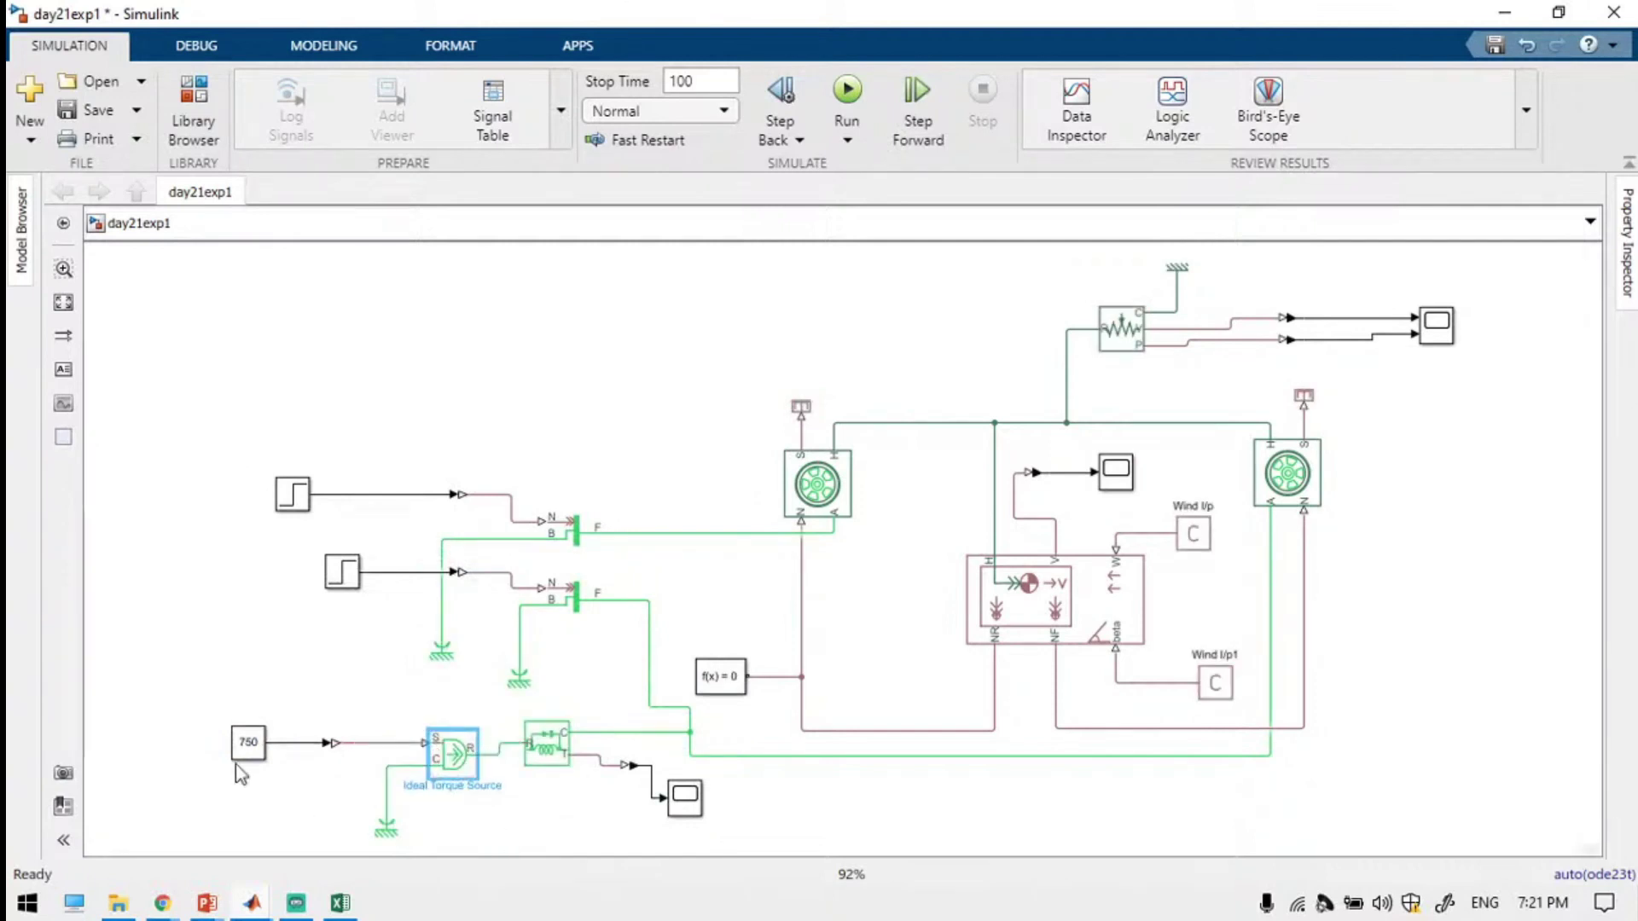
Set the constant feeding the torque source to 40 and save the model.
{"action": "double_click", "coordinate": [250, 745]}
{"action": "type", "text": "40"}
{"action": "key", "text": "Return"}
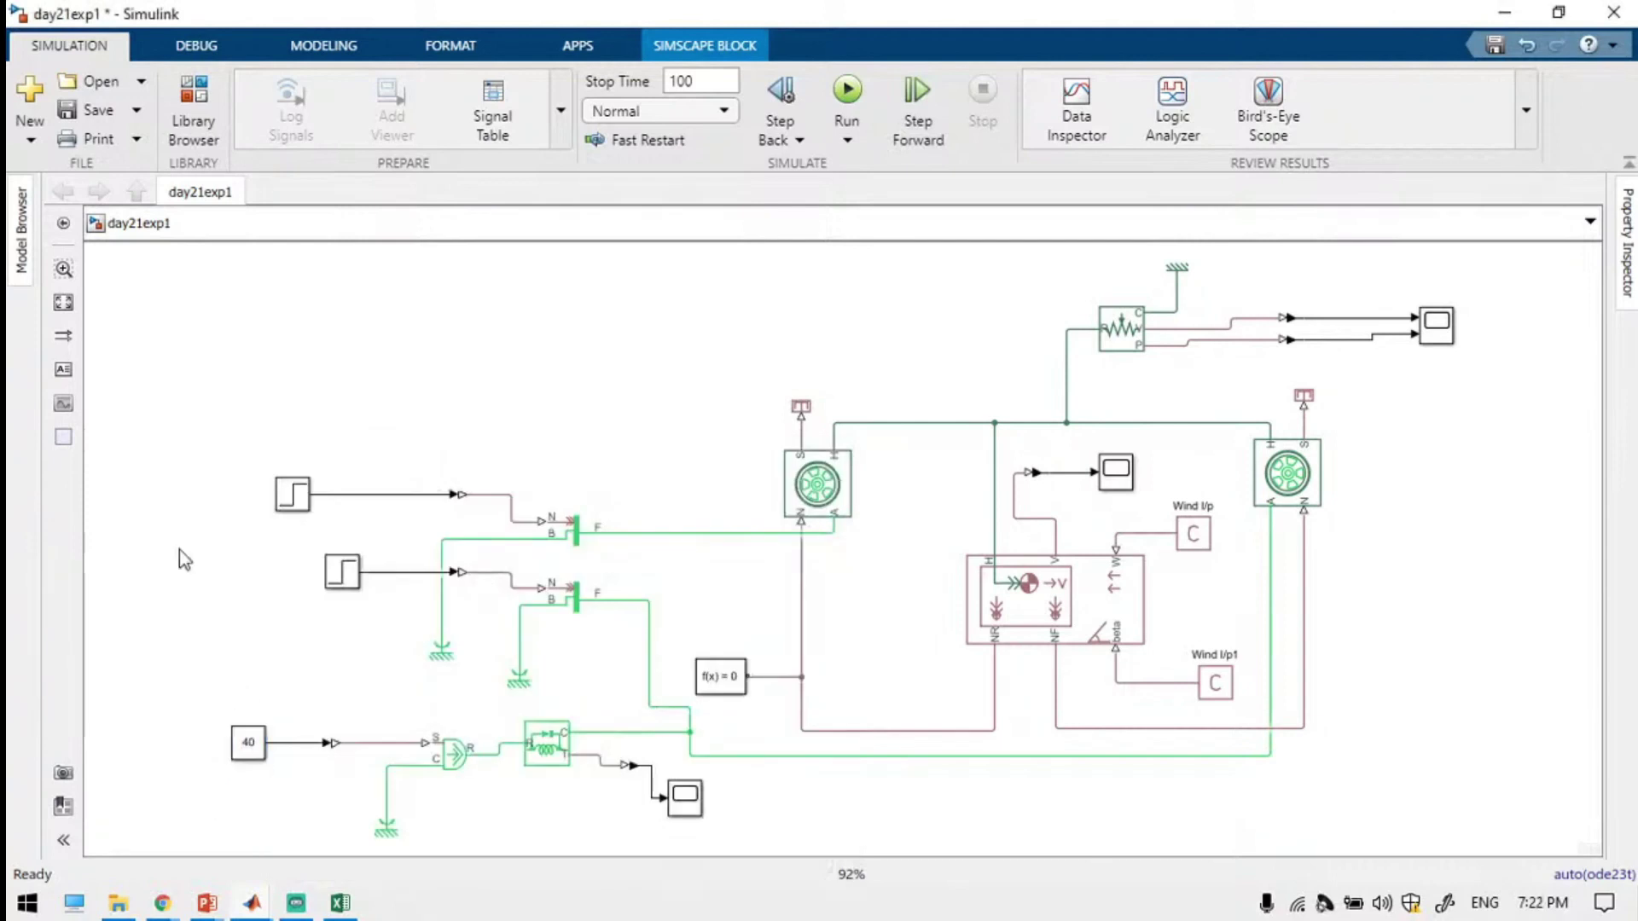
{"action": "left_click", "coordinate": [105, 117]}
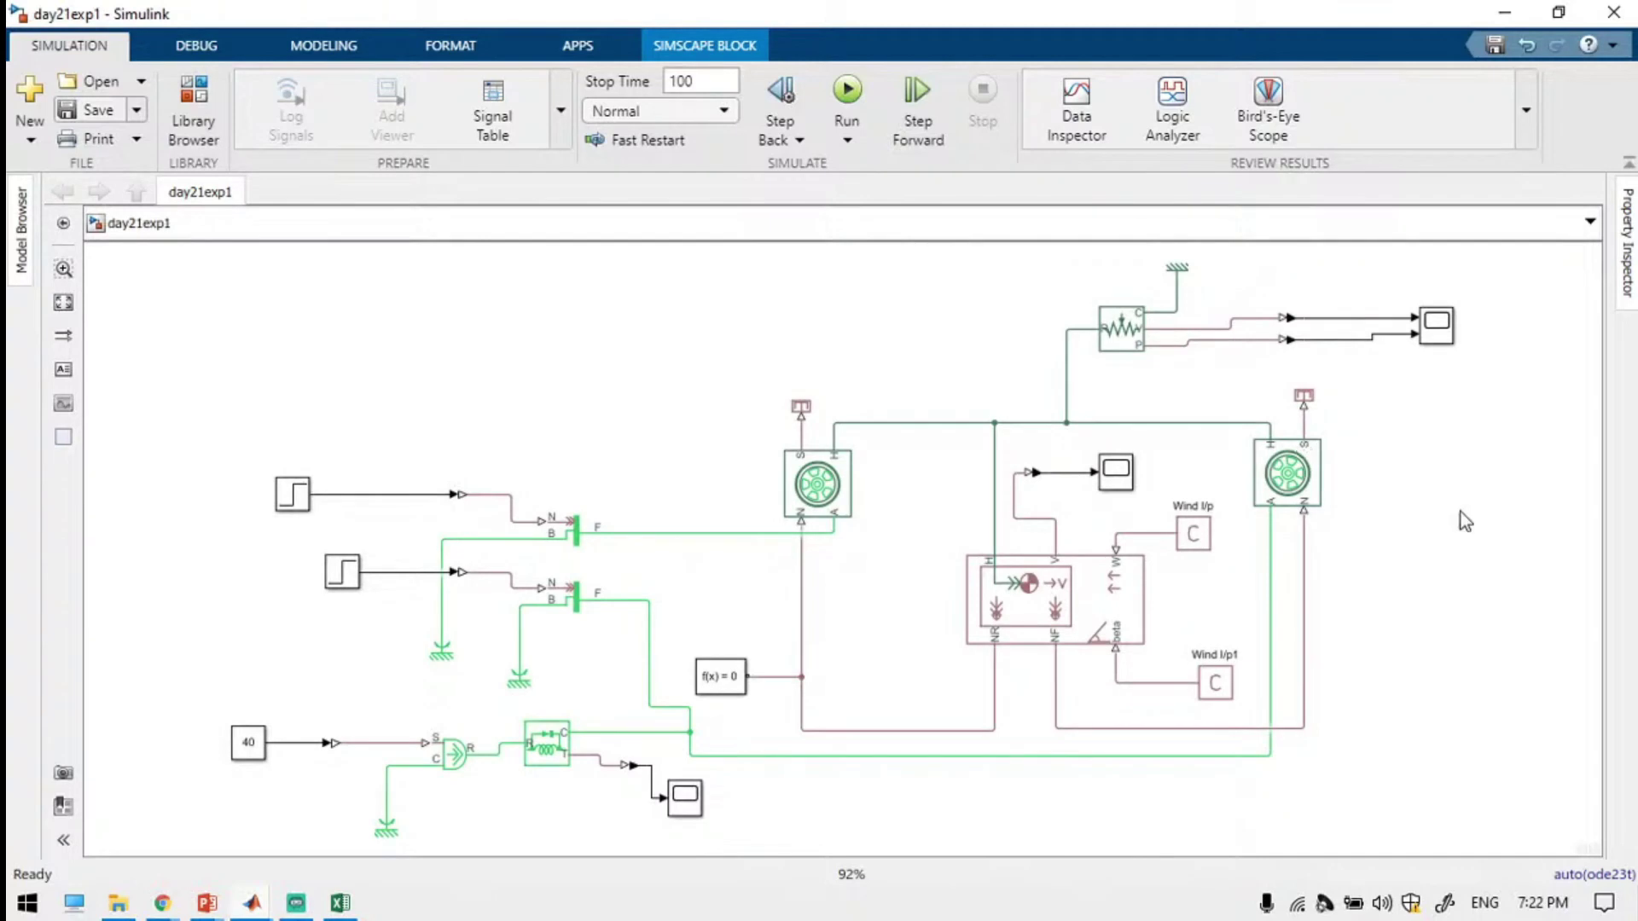
Simulate the torque-driven model and view the plots in the motion sensor's and torque sensor's scopes.
{"action": "key", "text": "ctrl+t"}
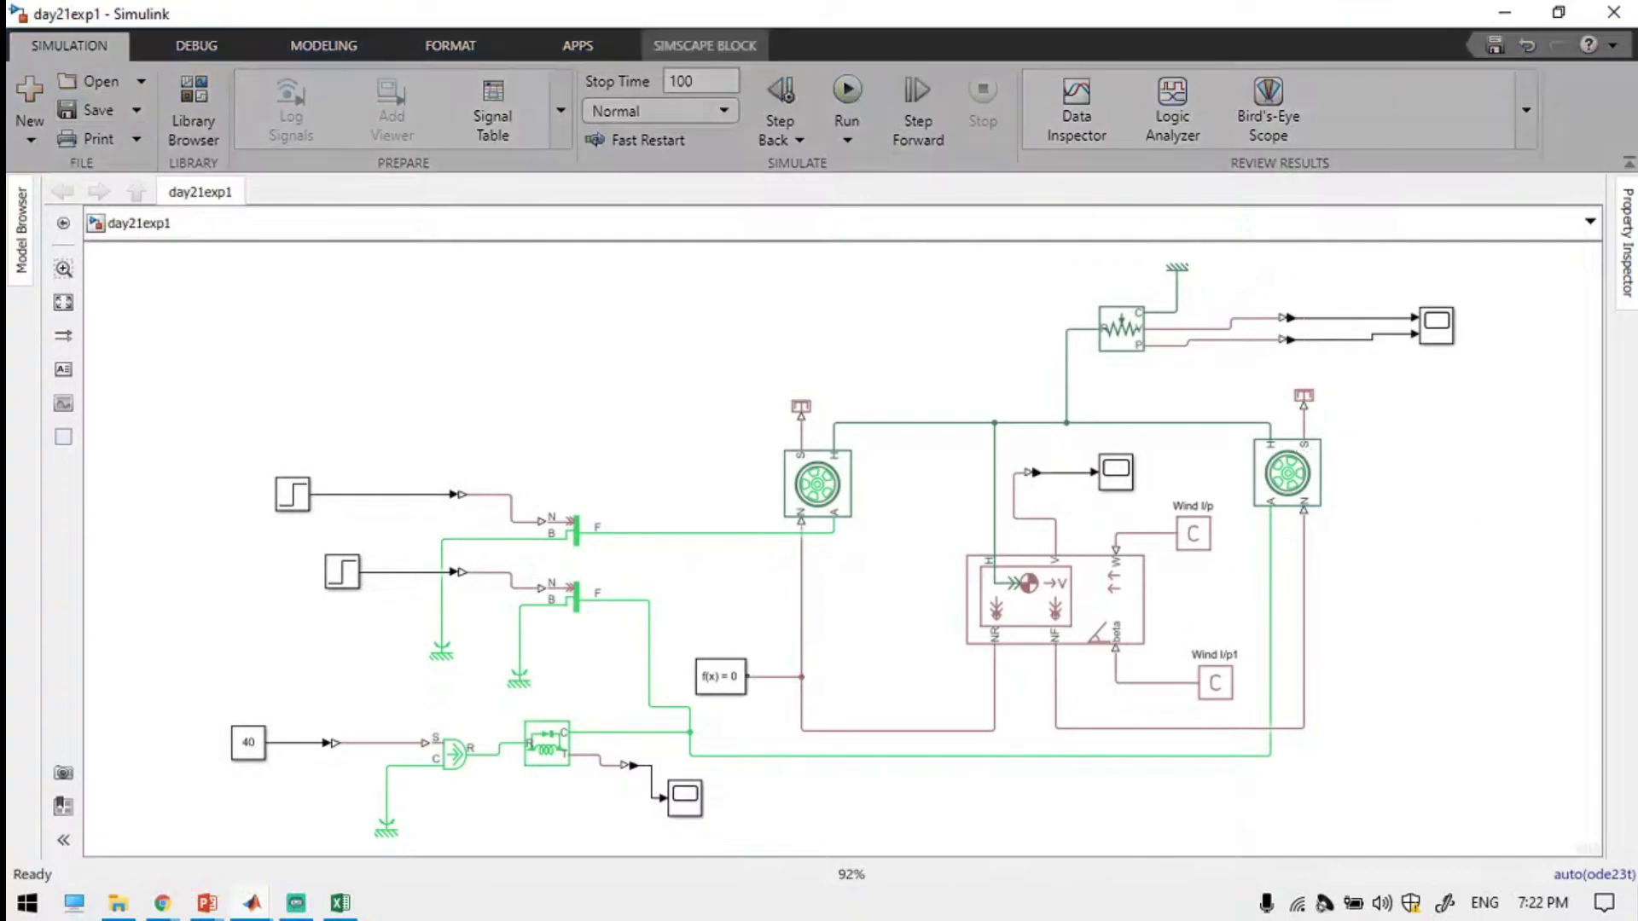
{"action": "double_click", "coordinate": [1436, 324]}
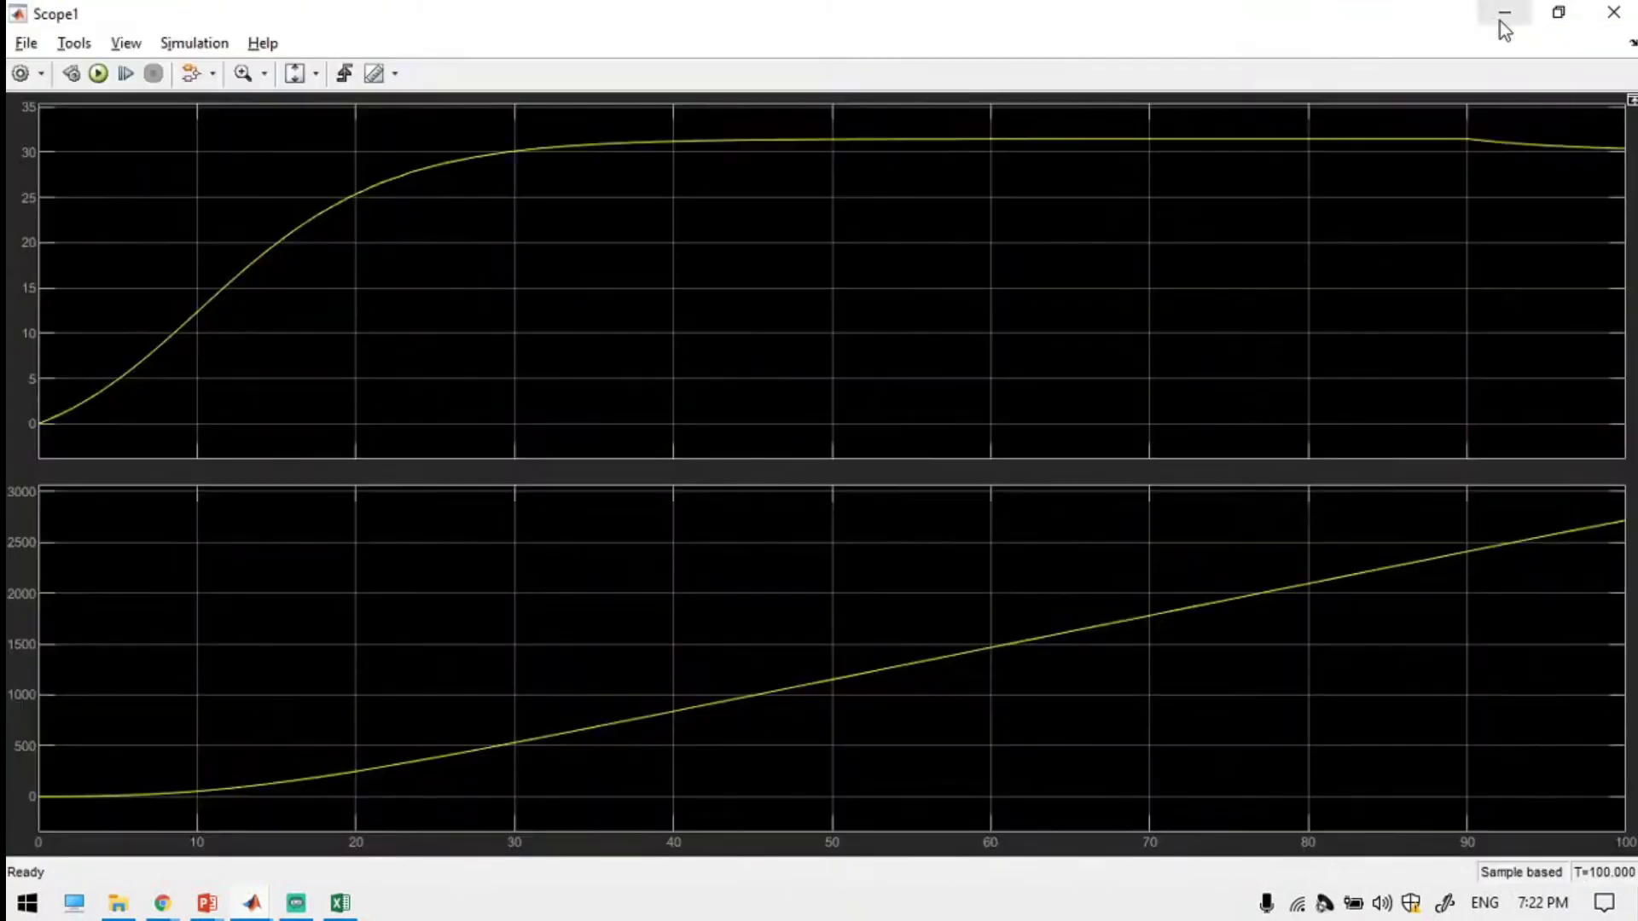
{"action": "left_click", "coordinate": [1500, 22]}
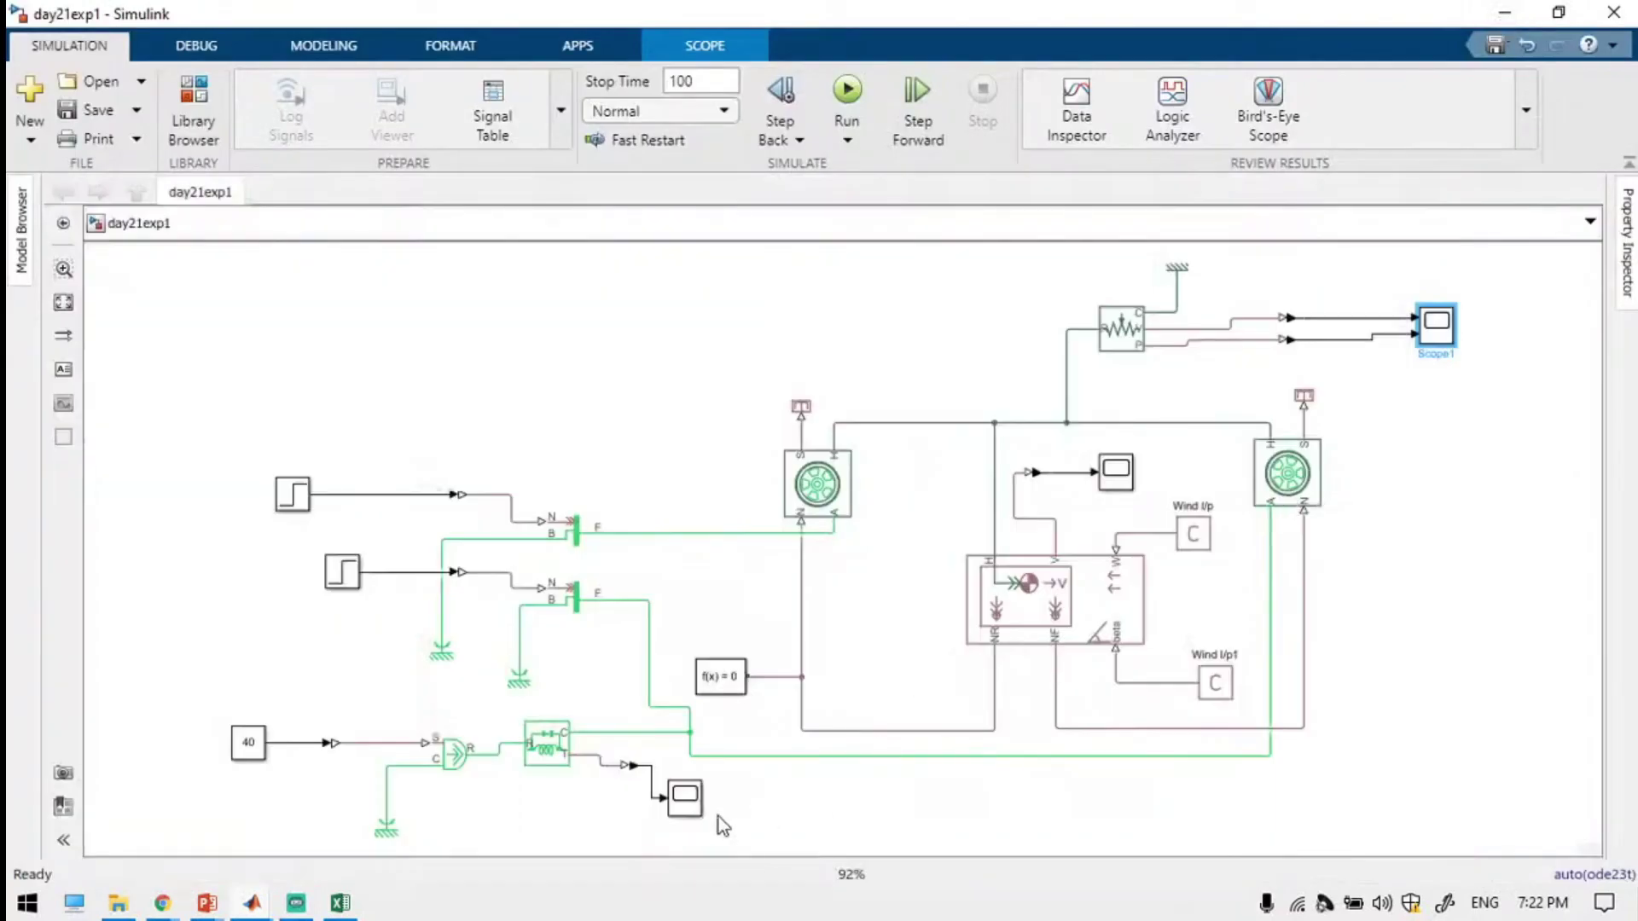
{"action": "double_click", "coordinate": [685, 801]}
{"action": "left_click", "coordinate": [580, 192]}
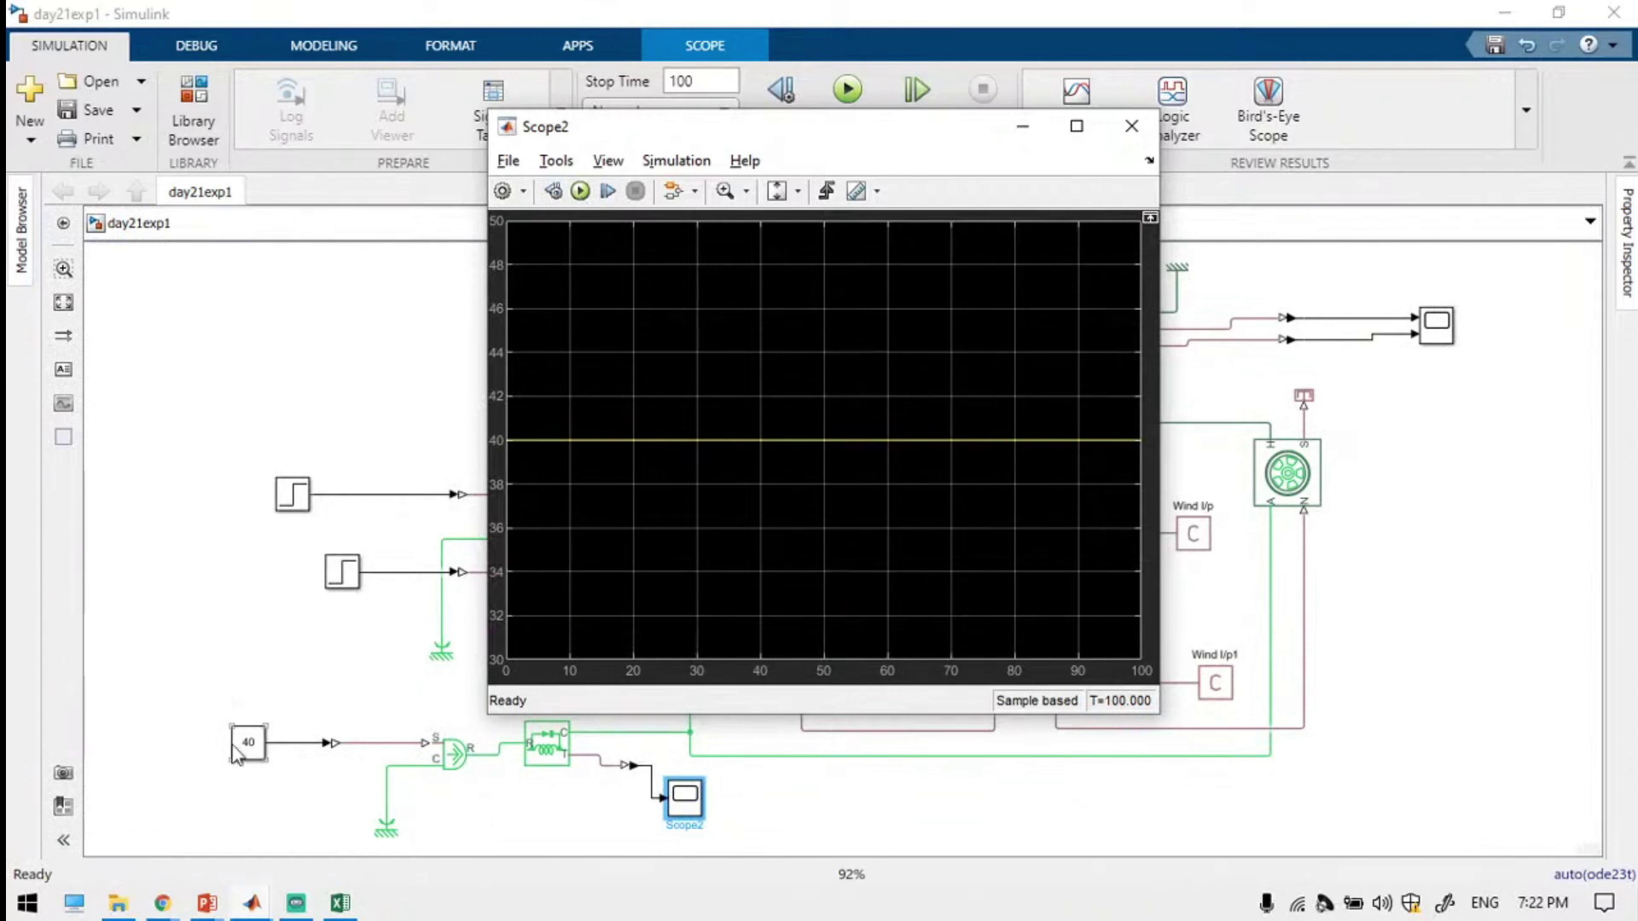
{"action": "left_click", "coordinate": [487, 735]}
Examine the velocity and position curves in the motion sensor's scope for the effect of the timed brakes.
{"action": "left_click", "coordinate": [1438, 326]}
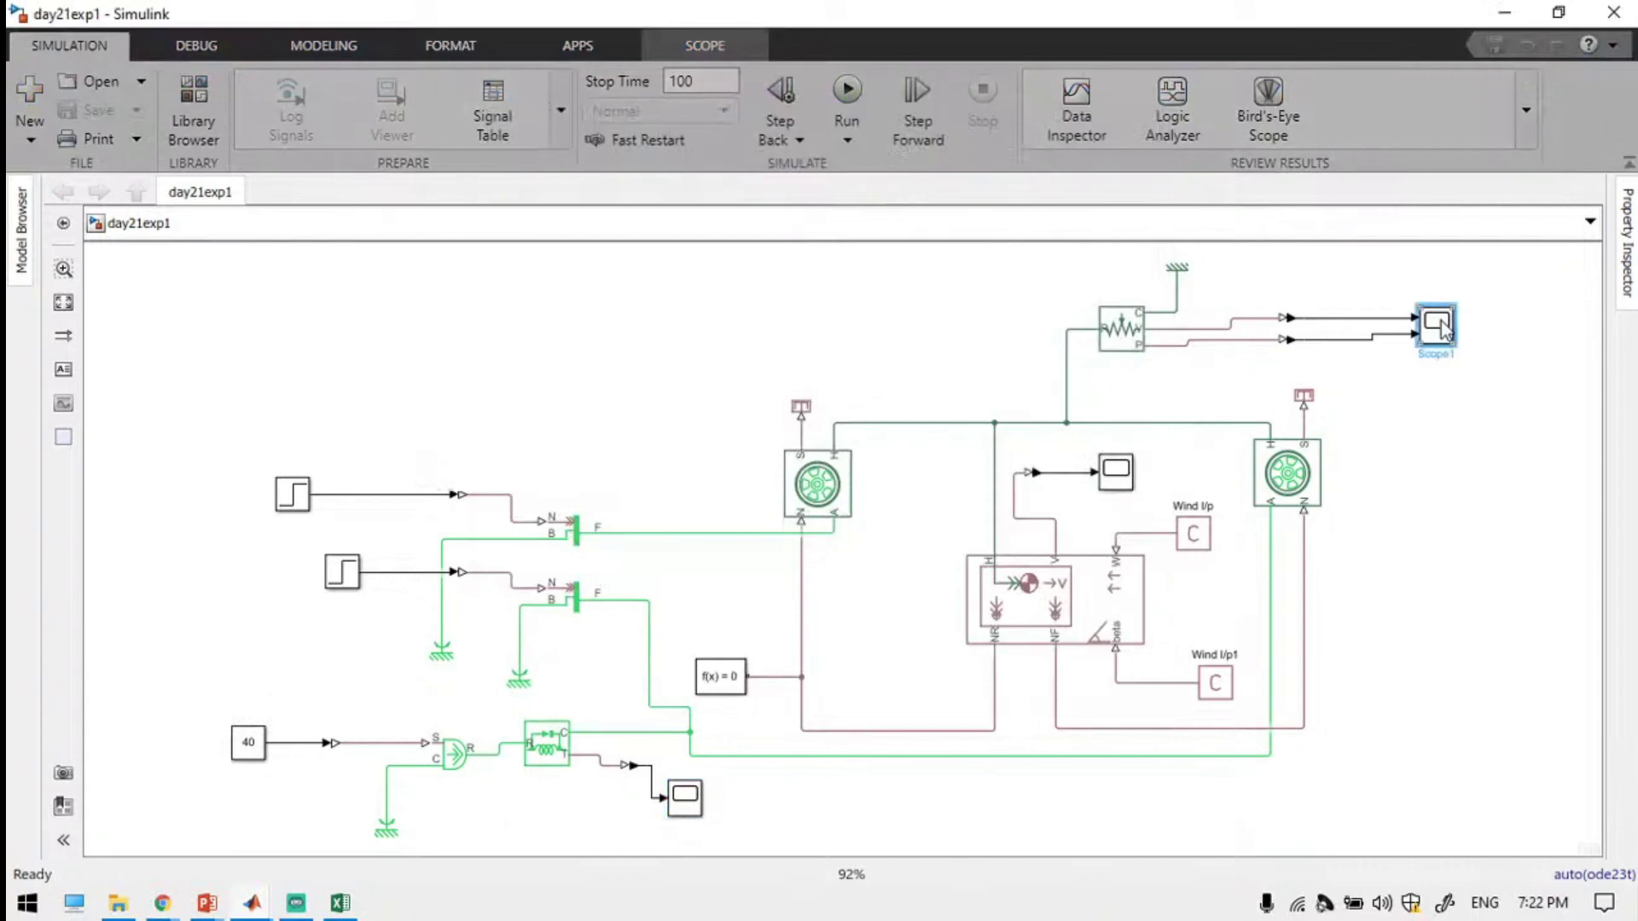
{"action": "double_click", "coordinate": [1440, 328]}
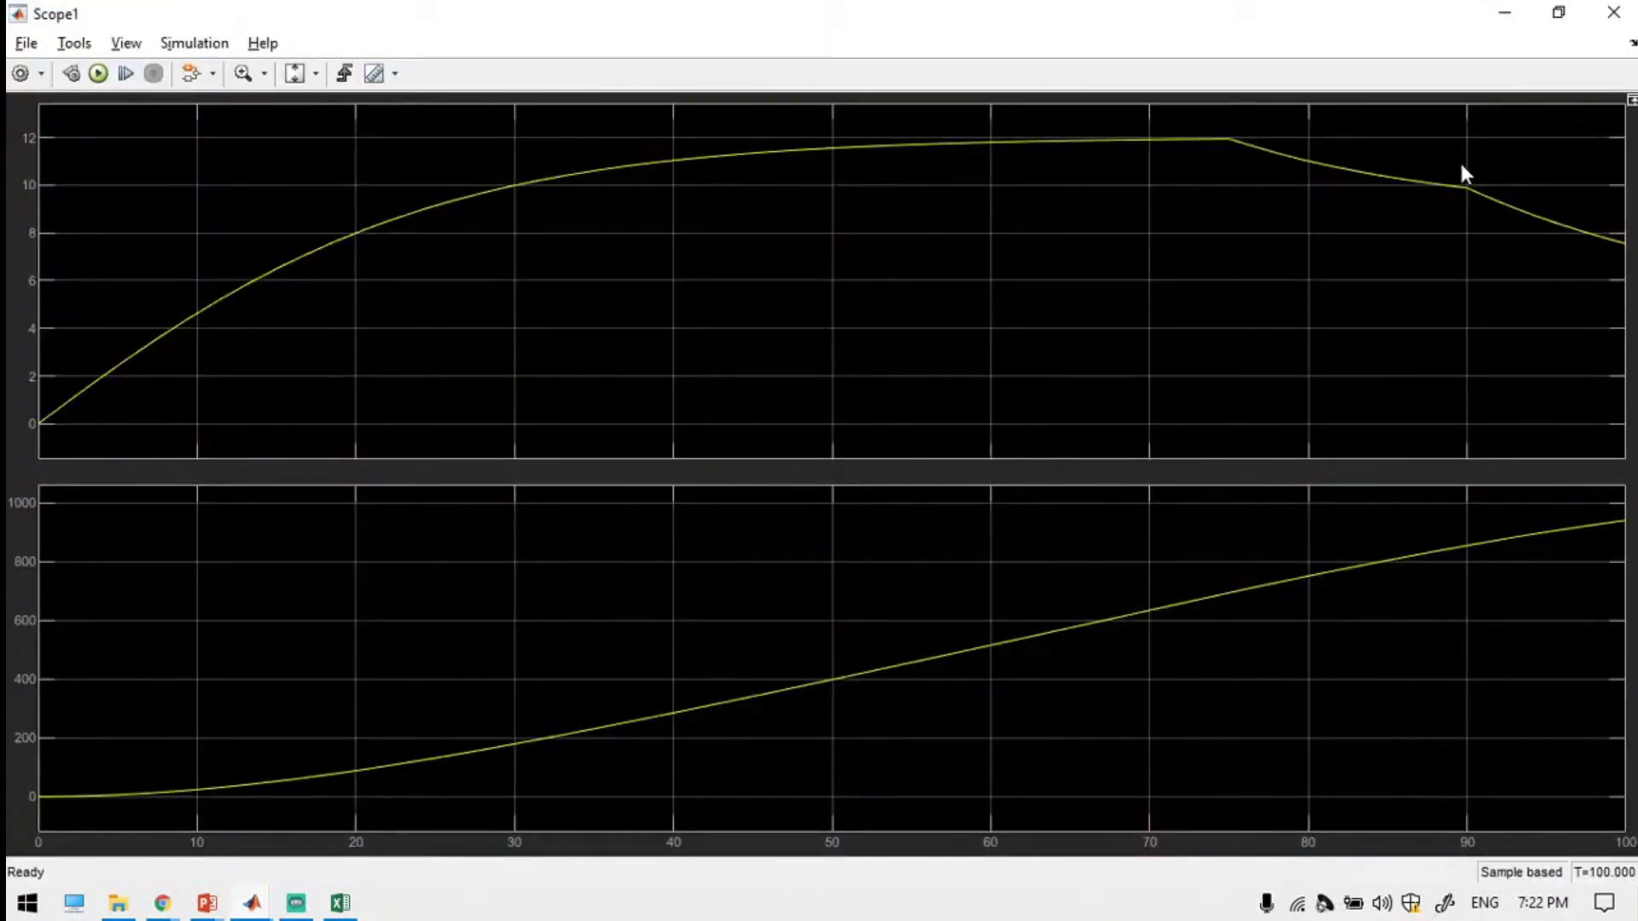
{"action": "left_click", "coordinate": [1505, 15]}
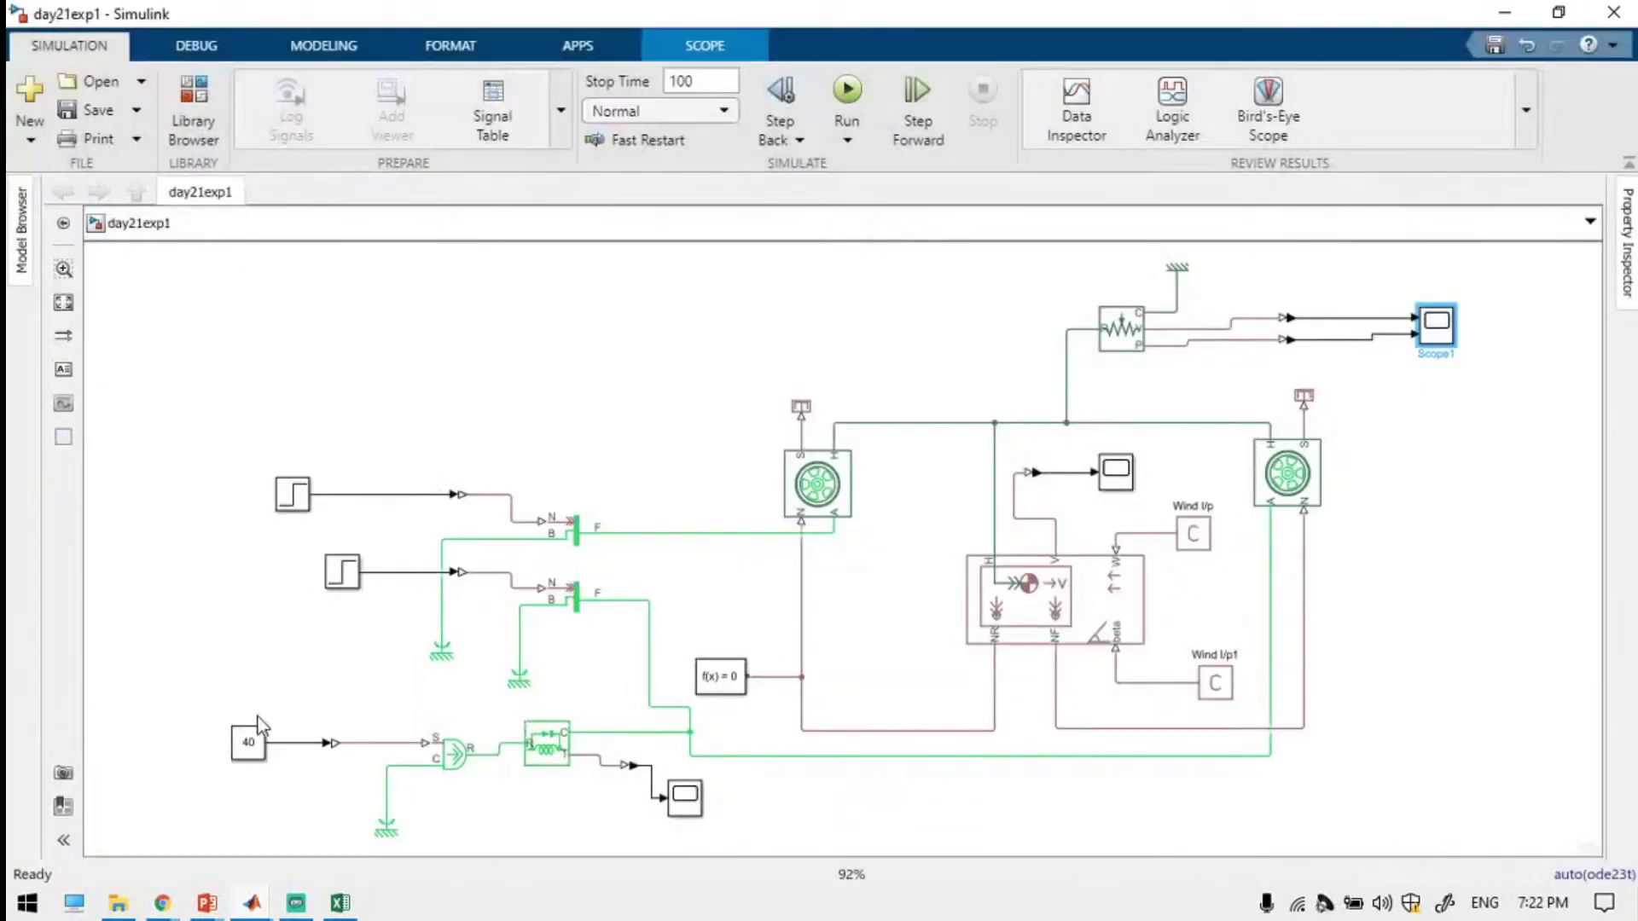
{"action": "left_click", "coordinate": [1438, 335]}
{"action": "double_click", "coordinate": [1438, 334]}
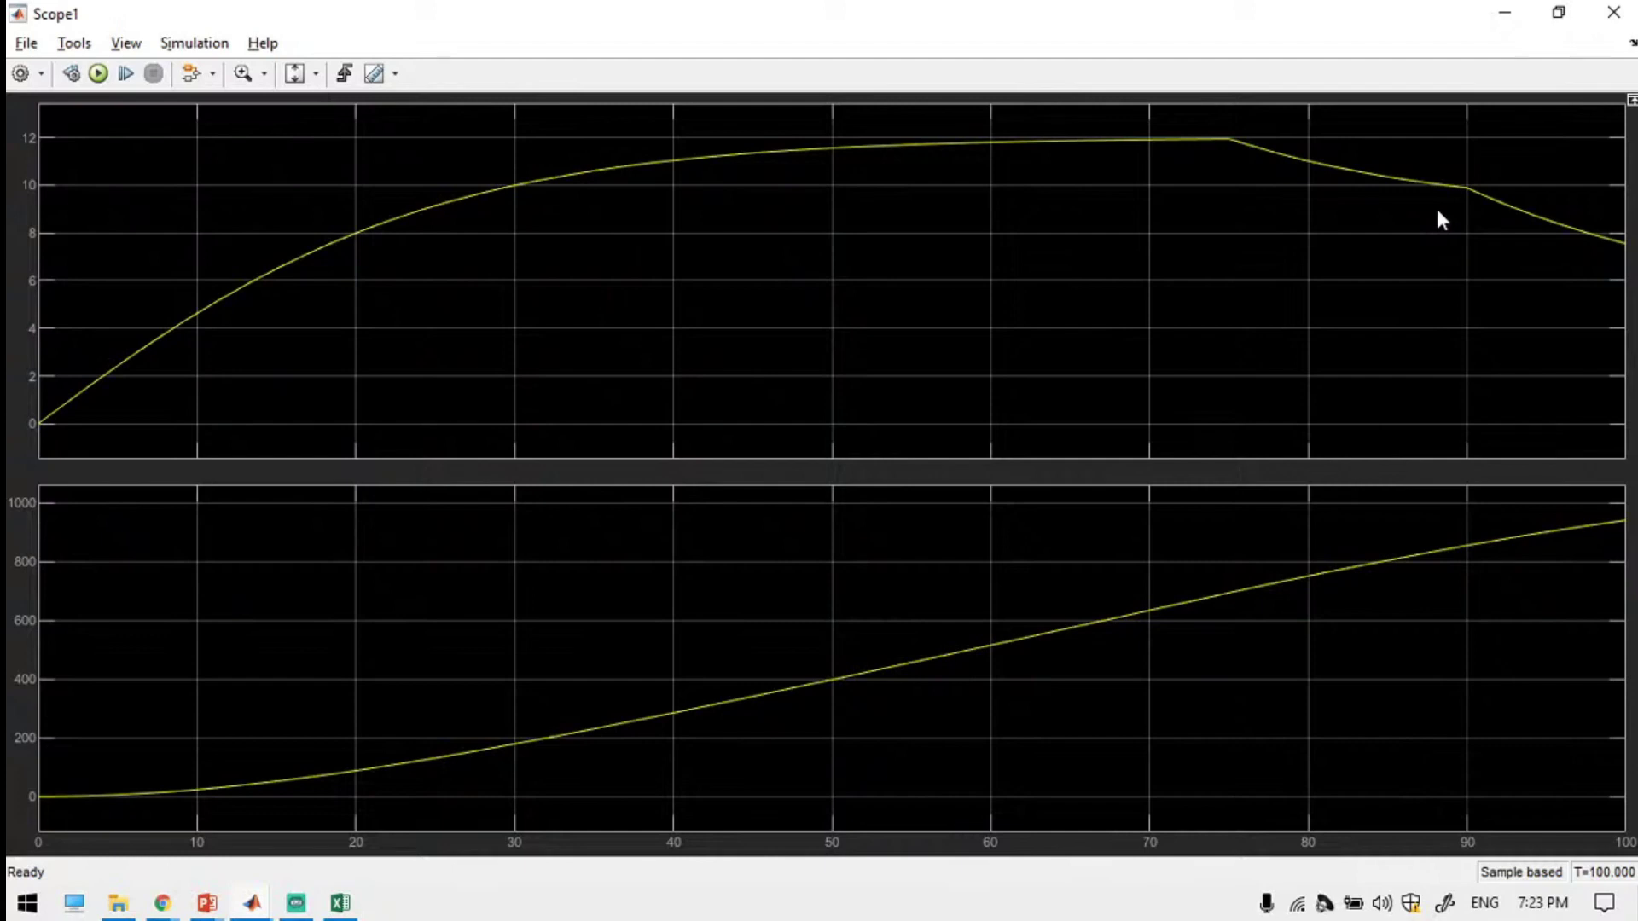
{"action": "left_click", "coordinate": [1504, 12]}
{"action": "left_click", "coordinate": [1424, 771]}
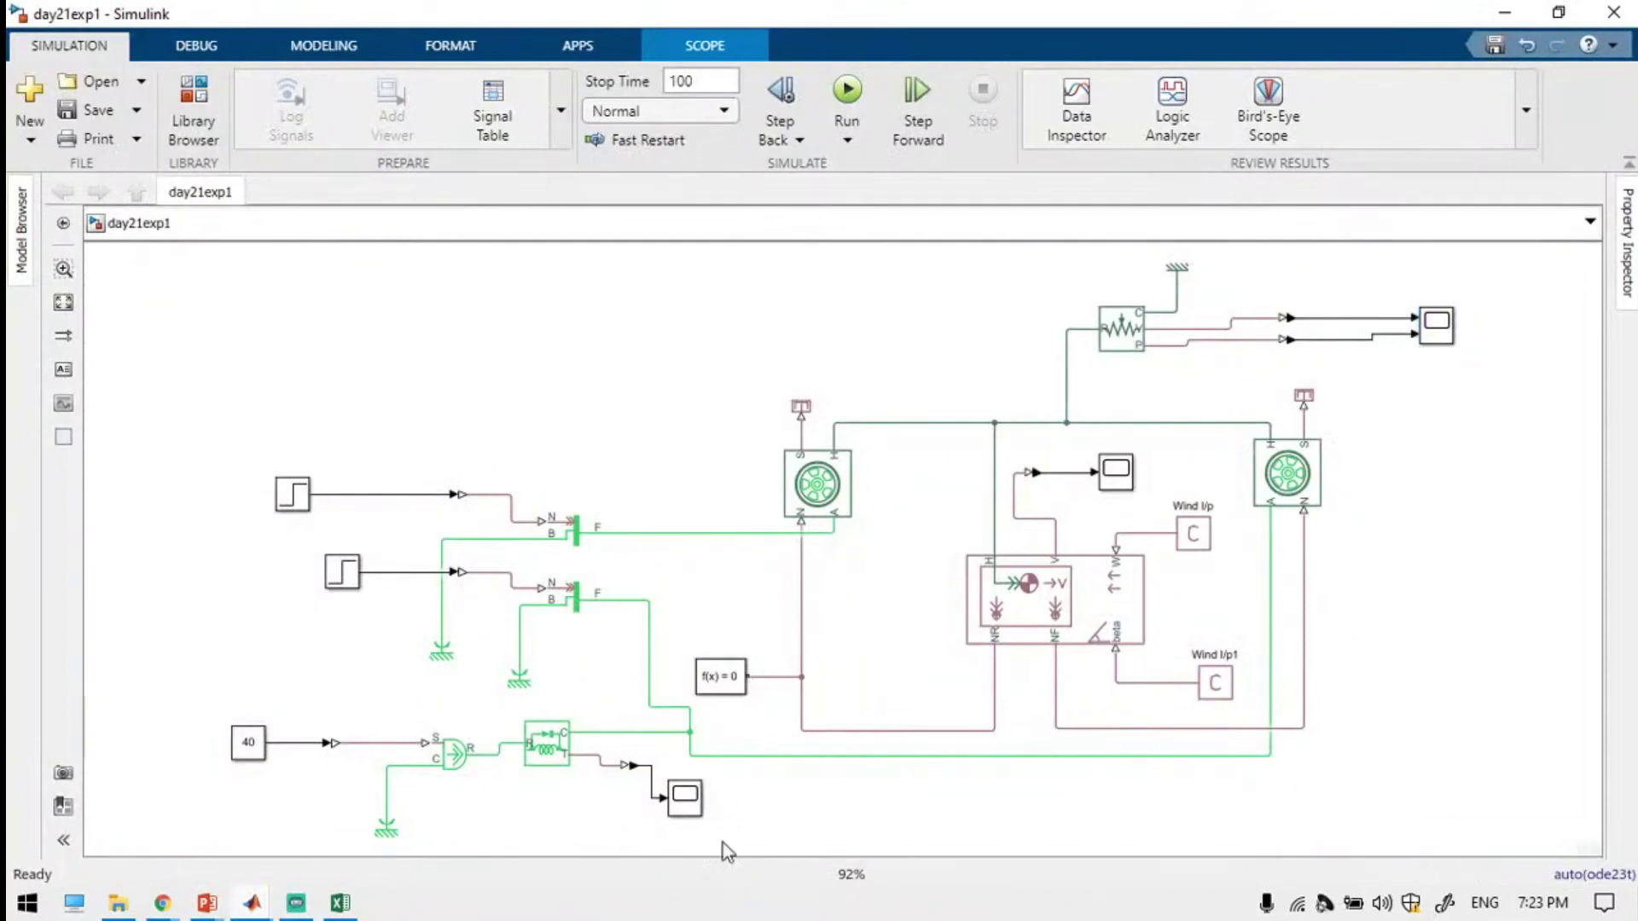
Shift the torque scope under its converter and the Solver Configuration block toward the tires, separating them for grouping.
{"action": "left_click_drag", "start_coordinate": [669, 812], "coordinate": [631, 817]}
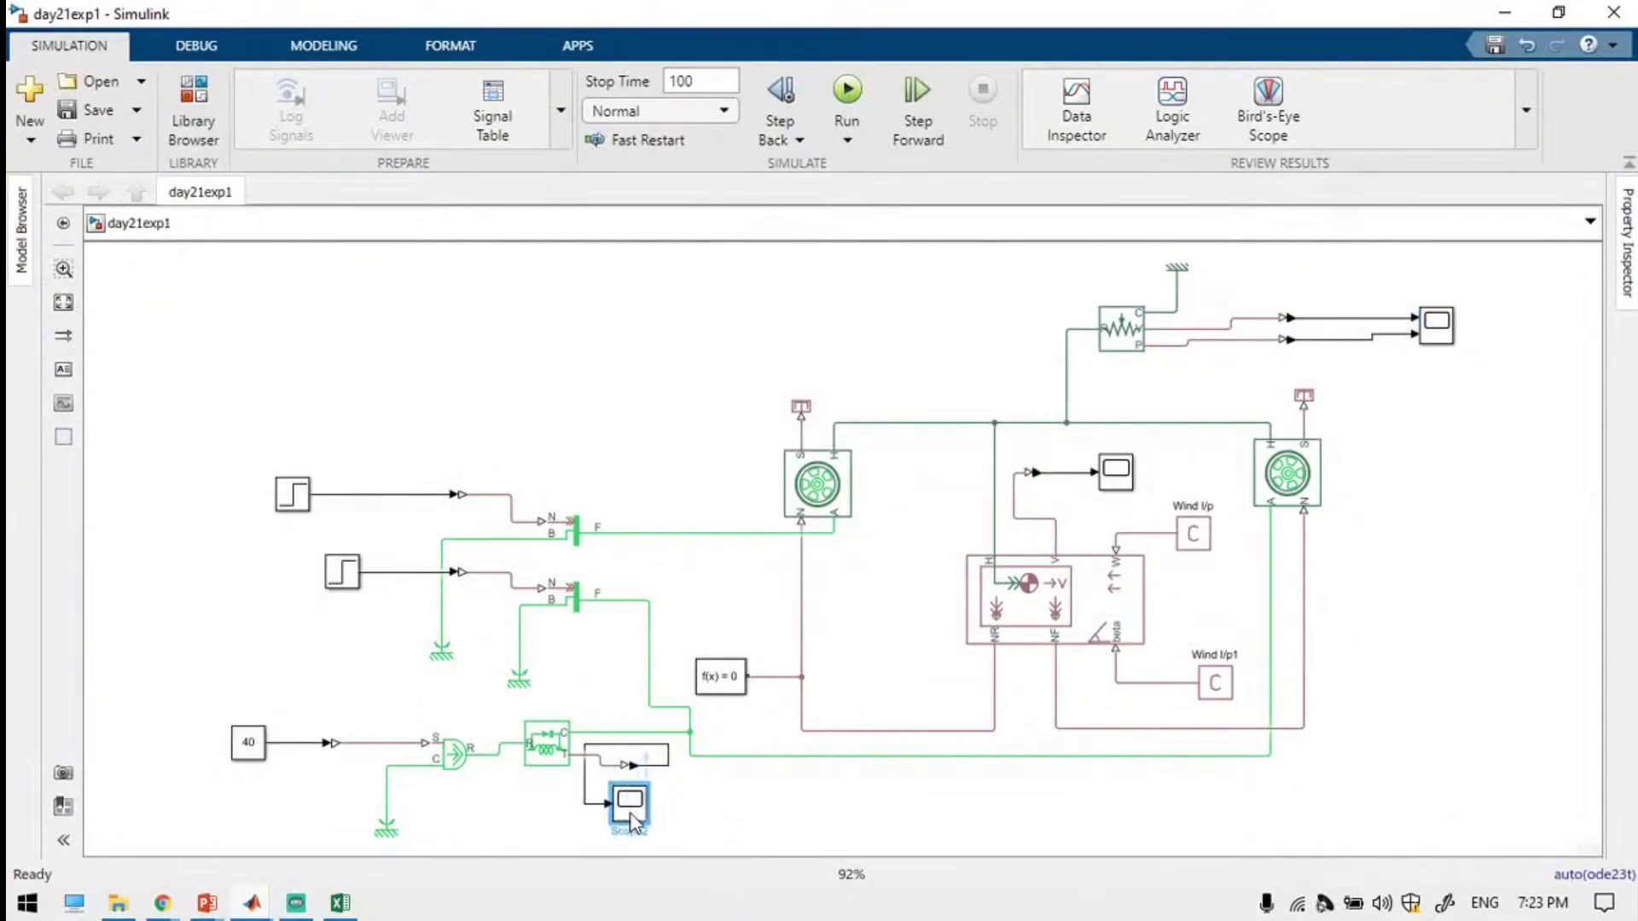
{"action": "left_click", "coordinate": [980, 806]}
{"action": "left_click_drag", "start_coordinate": [728, 688], "coordinate": [760, 694]}
{"action": "left_click", "coordinate": [770, 826]}
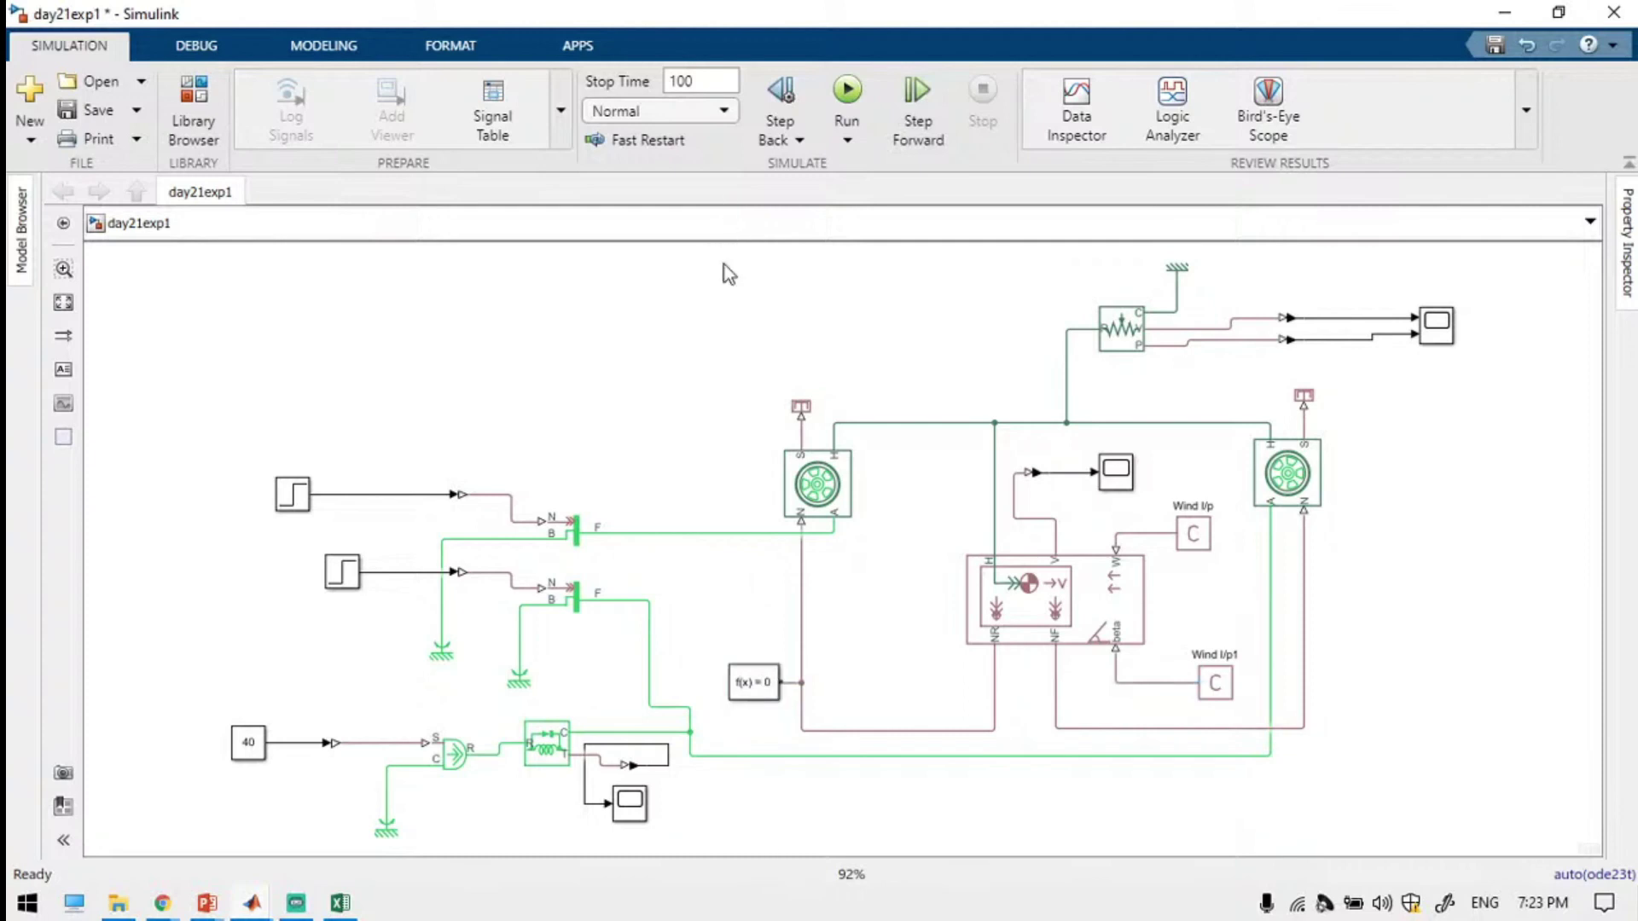
Group the tires, vehicle body, Solver Configuration, wind inputs, motion sensor and their converters into one subsystem.
{"action": "left_click_drag", "start_coordinate": [714, 249], "coordinate": [1379, 801]}
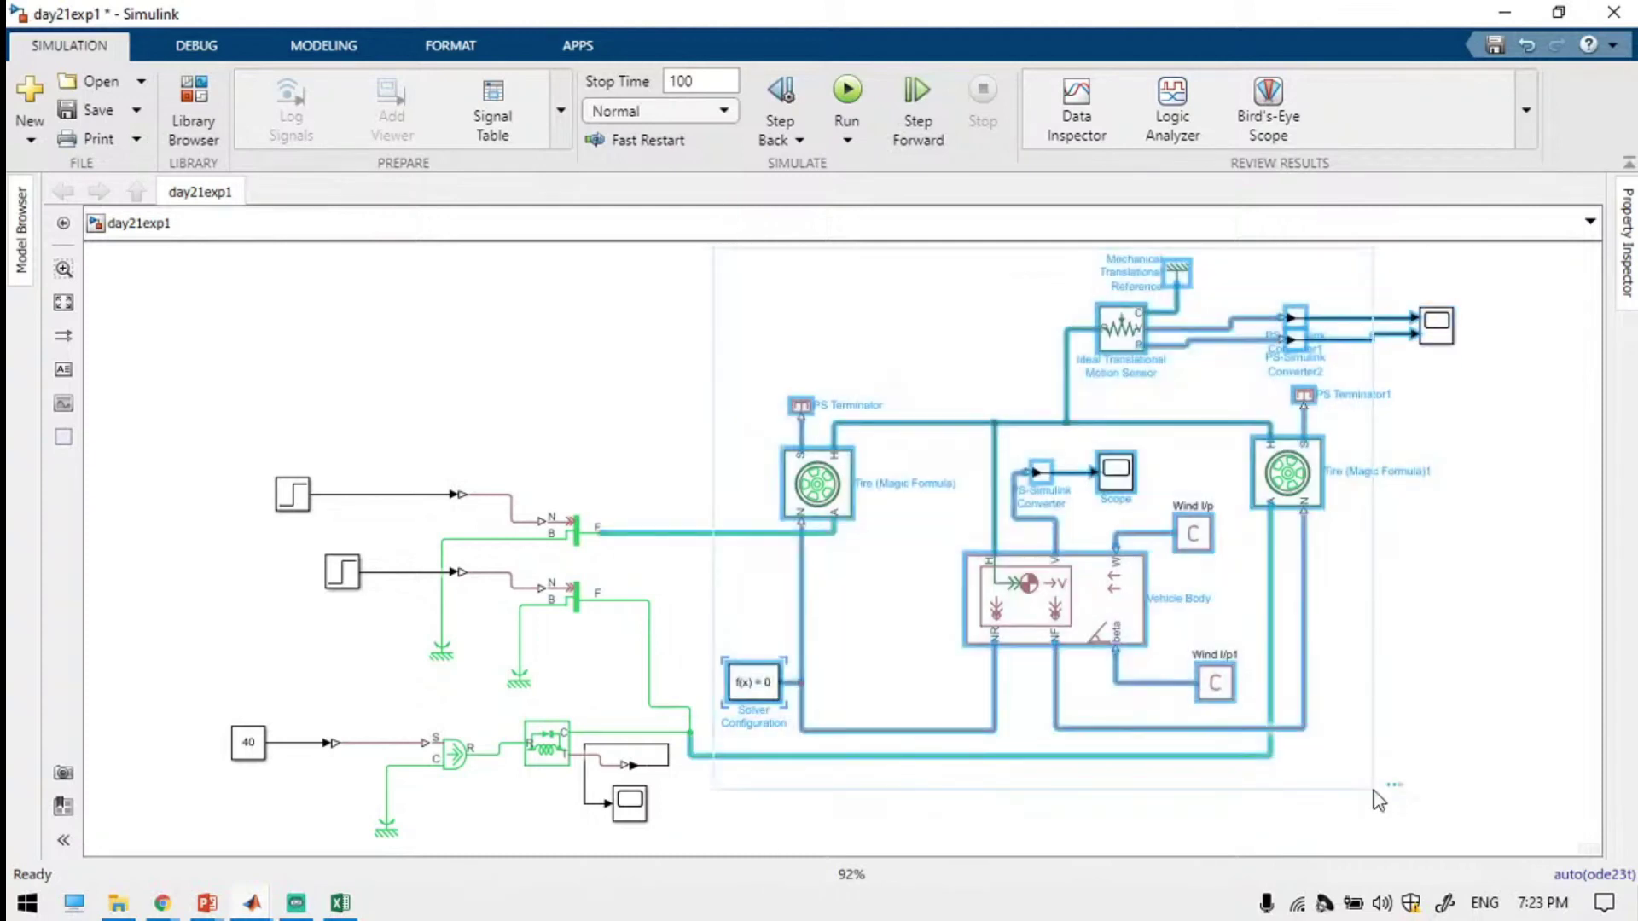
{"action": "key", "text": "ctrl+g"}
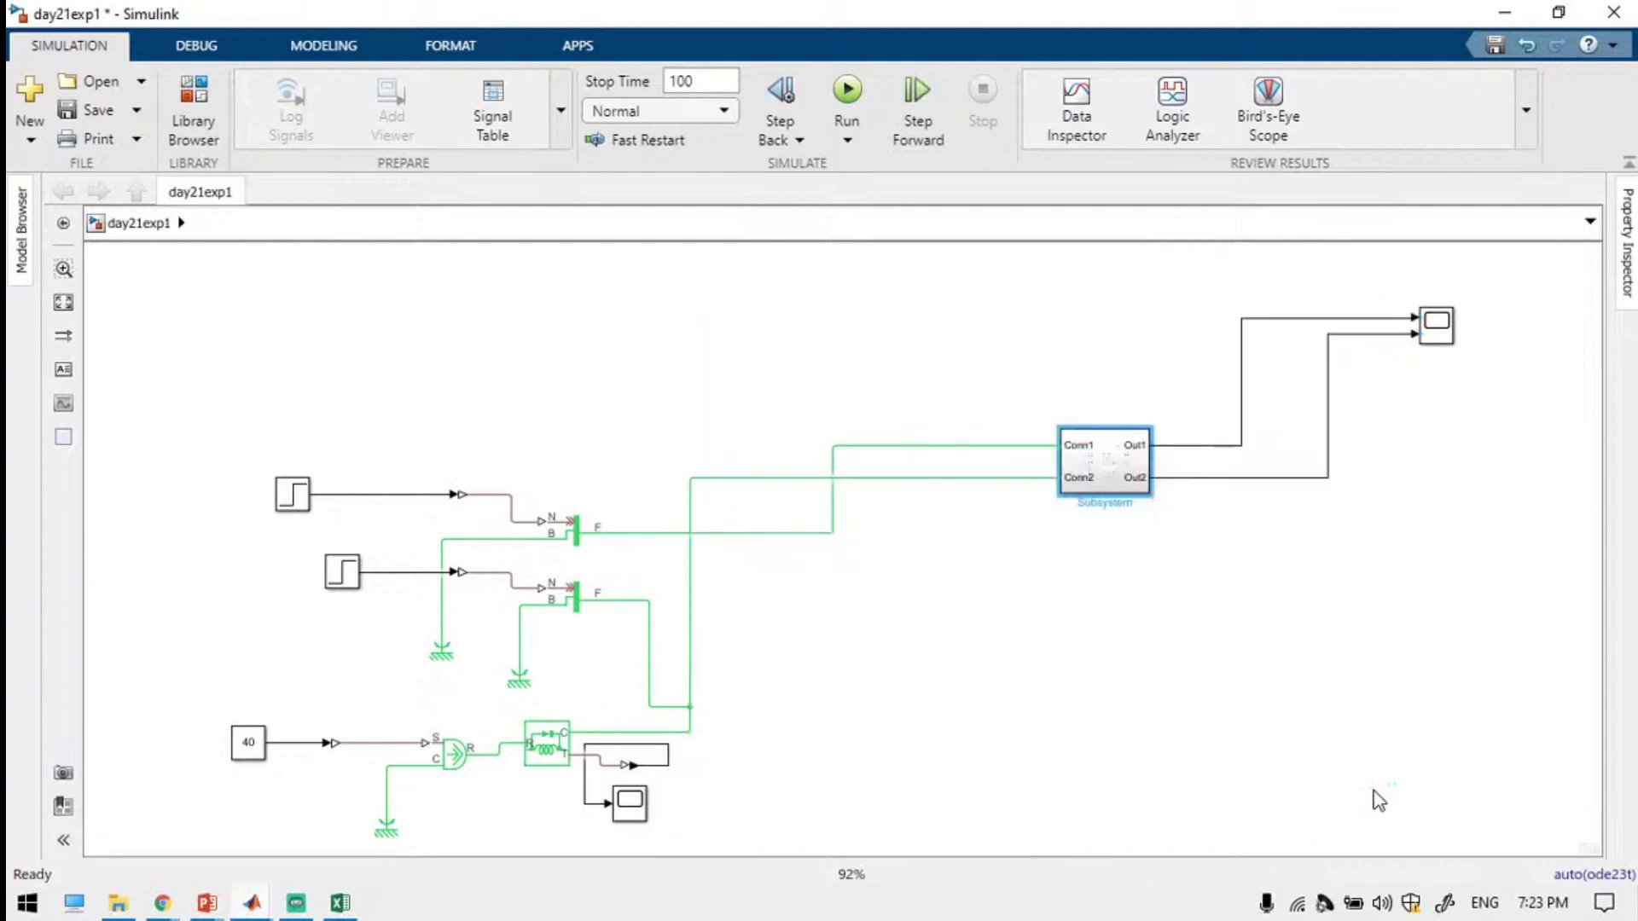
{"action": "left_click", "coordinate": [1169, 684]}
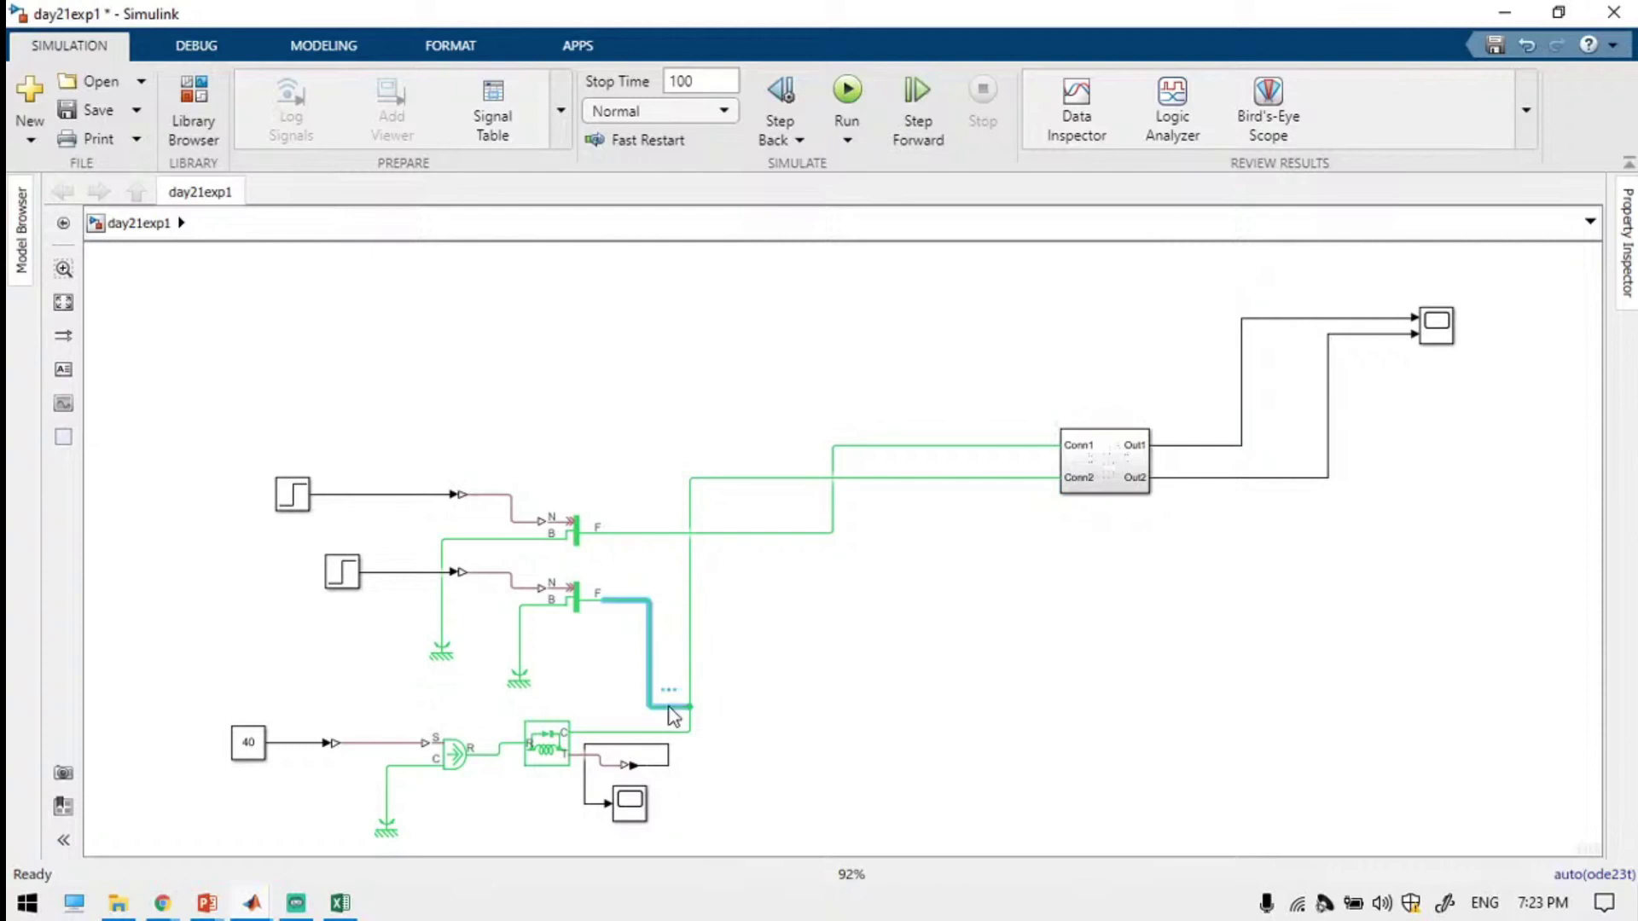
{"action": "left_click", "coordinate": [377, 369]}
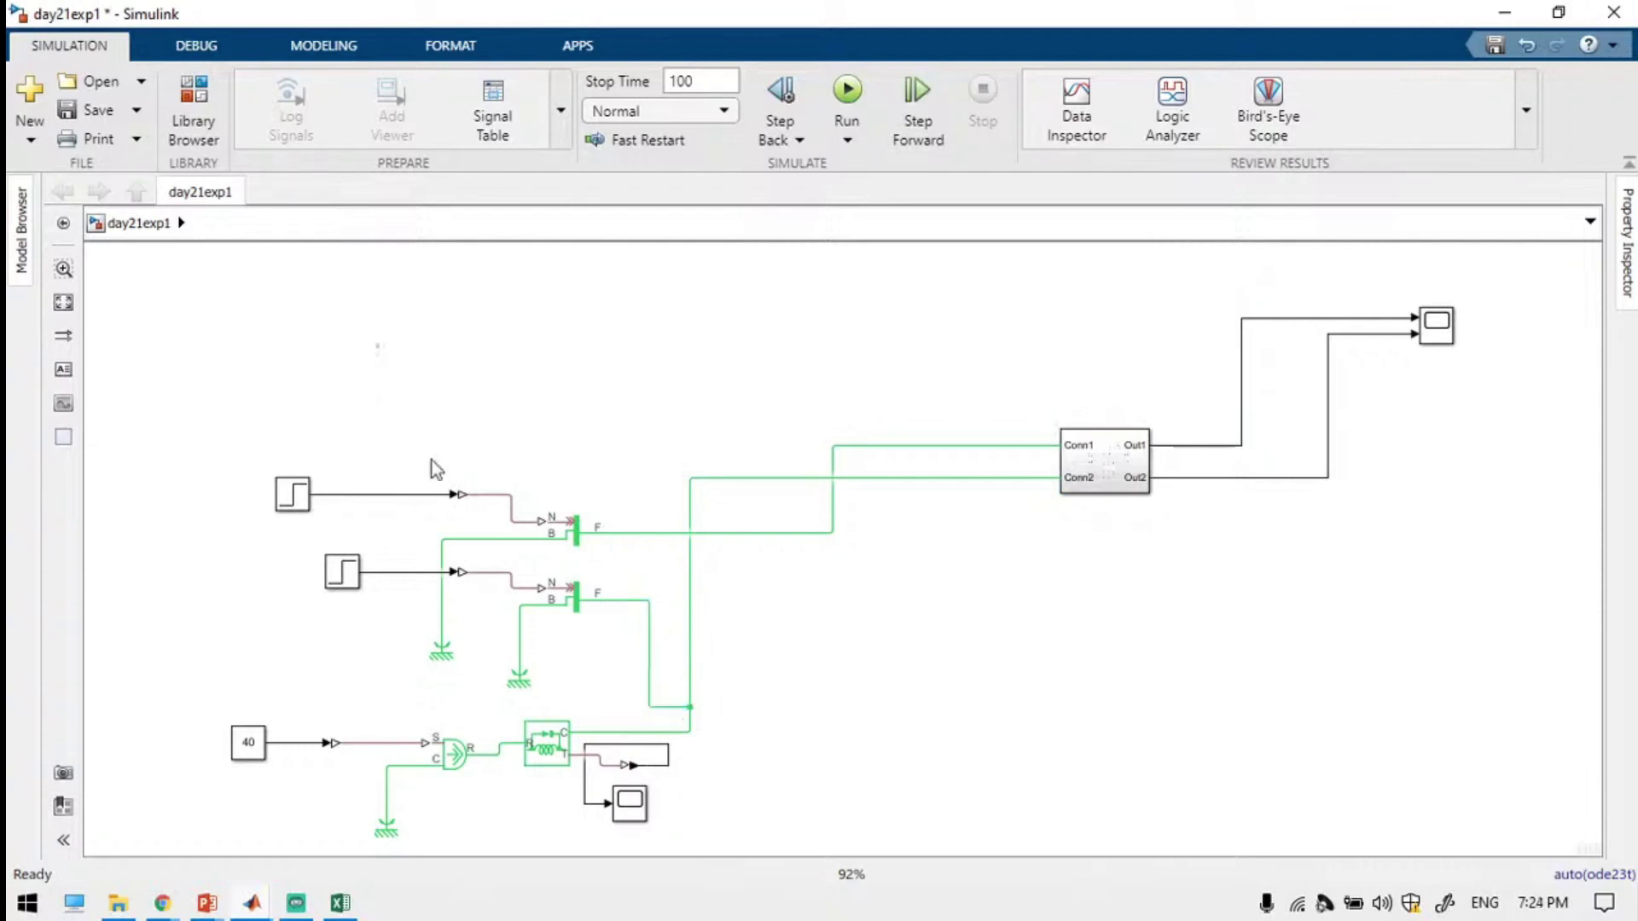
Group the two brake blocks with their converters and references into a subsystem named "Break system".
{"action": "left_click_drag", "start_coordinate": [377, 344], "coordinate": [659, 715]}
{"action": "key", "text": "ctrl+g"}
{"action": "double_click", "coordinate": [505, 630]}
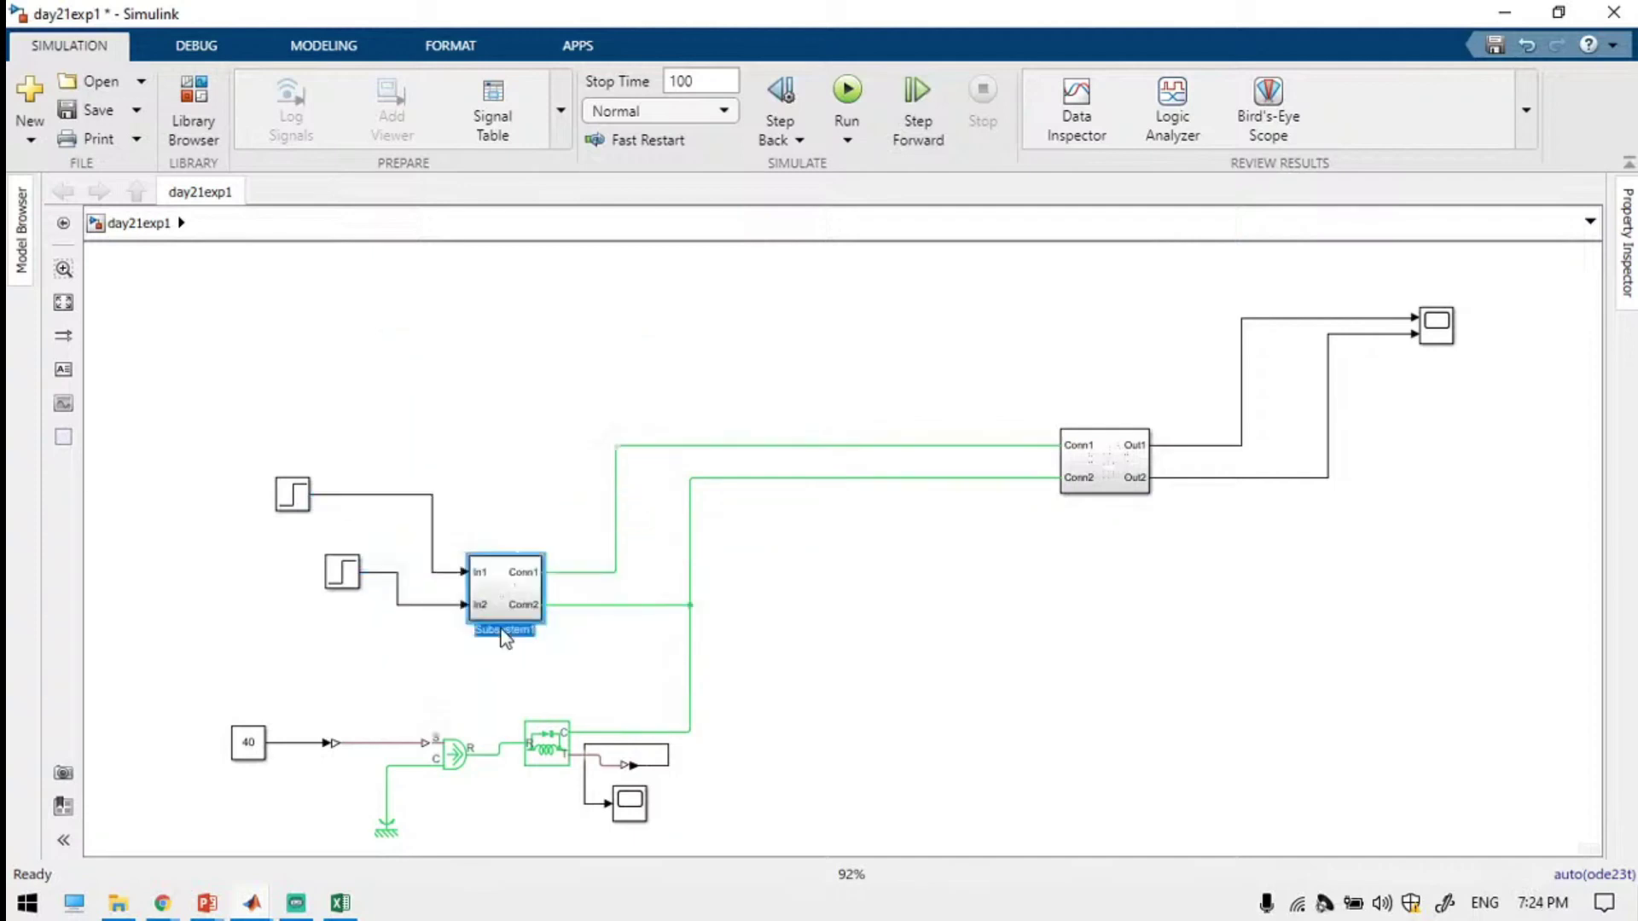
{"action": "key", "text": "BackSpace"}
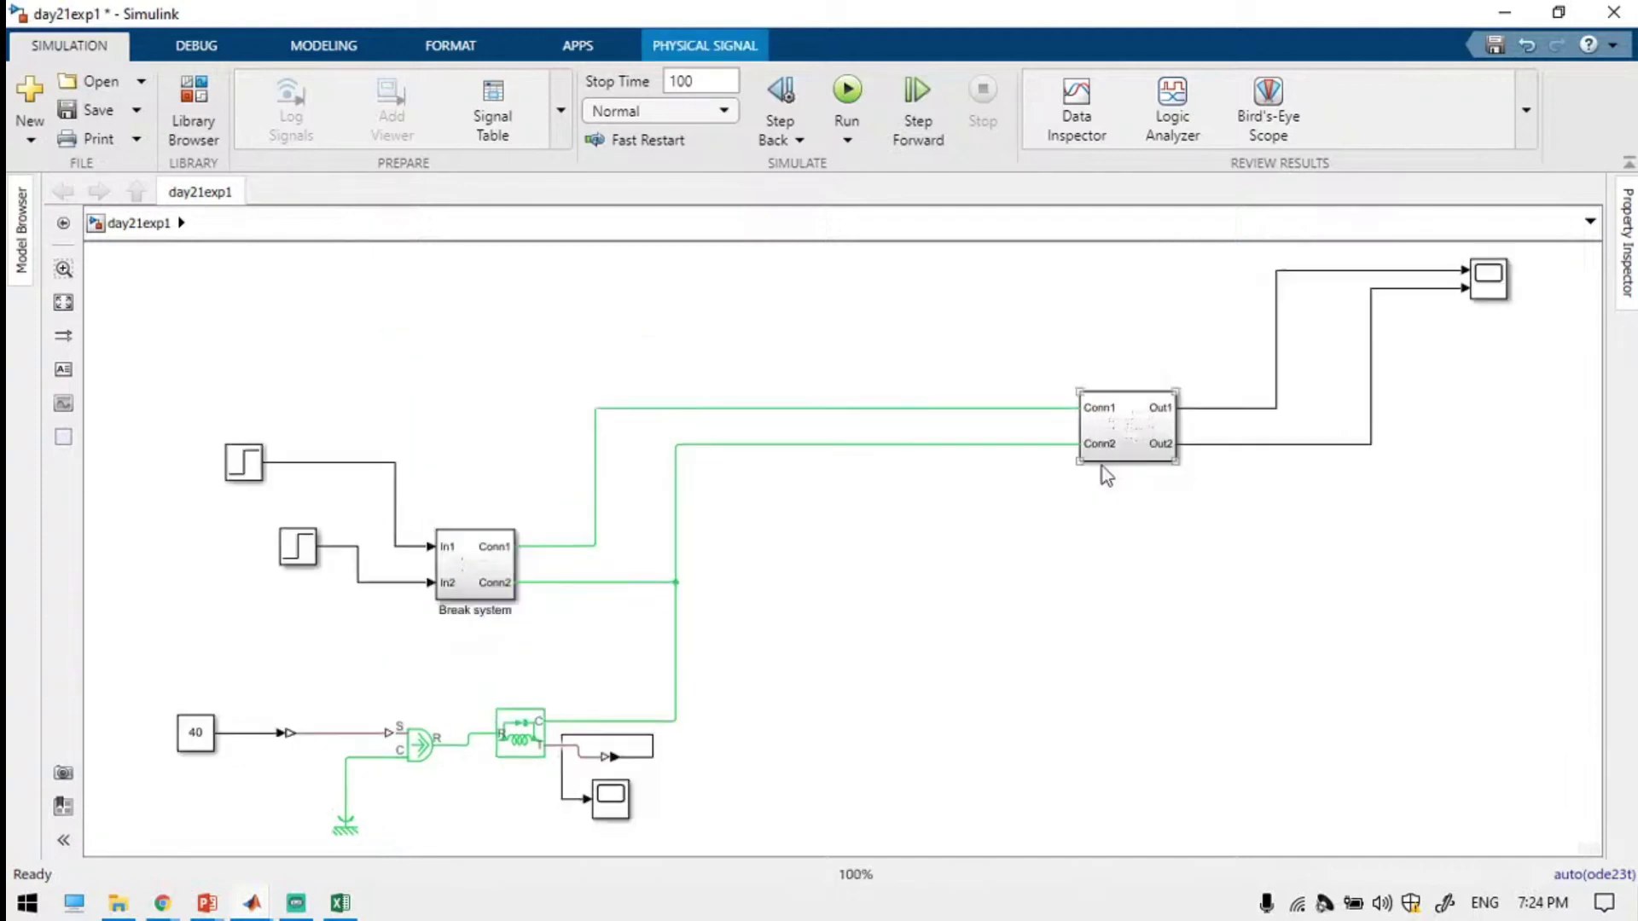
Enlarge the vehicle subsystem, place it in line with the Break system outputs and name it "Vehicle Model".
{"action": "left_click_drag", "start_coordinate": [1139, 443], "coordinate": [993, 604]}
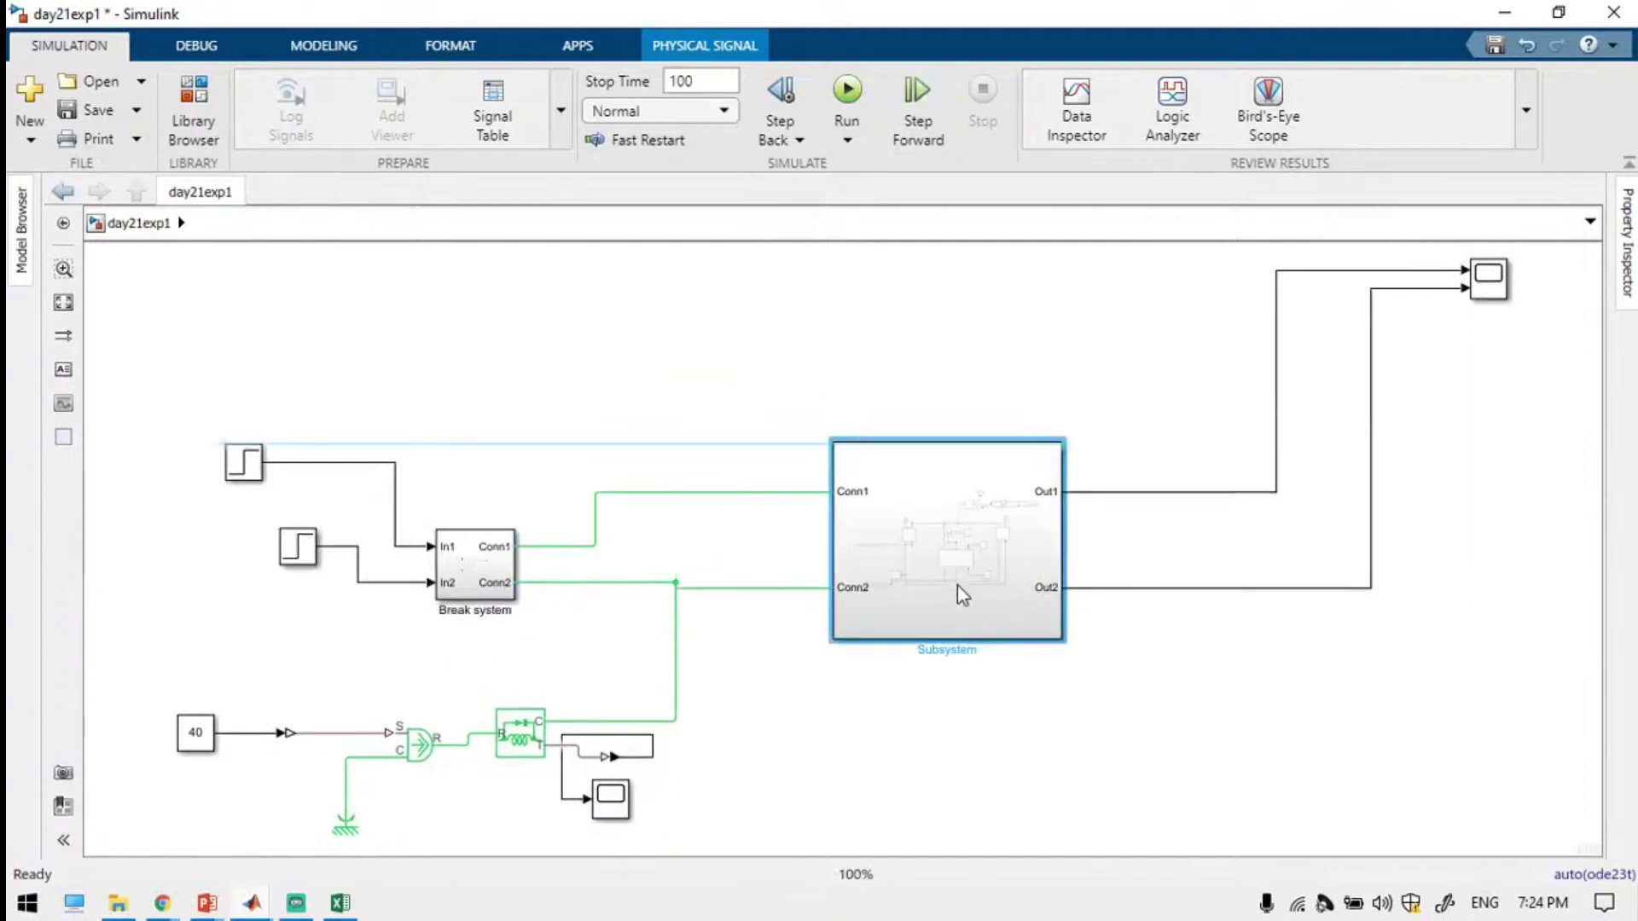
{"action": "left_click_drag", "start_coordinate": [957, 585], "coordinate": [957, 586]}
{"action": "double_click", "coordinate": [954, 650]}
{"action": "type", "text": "VEhicle"}
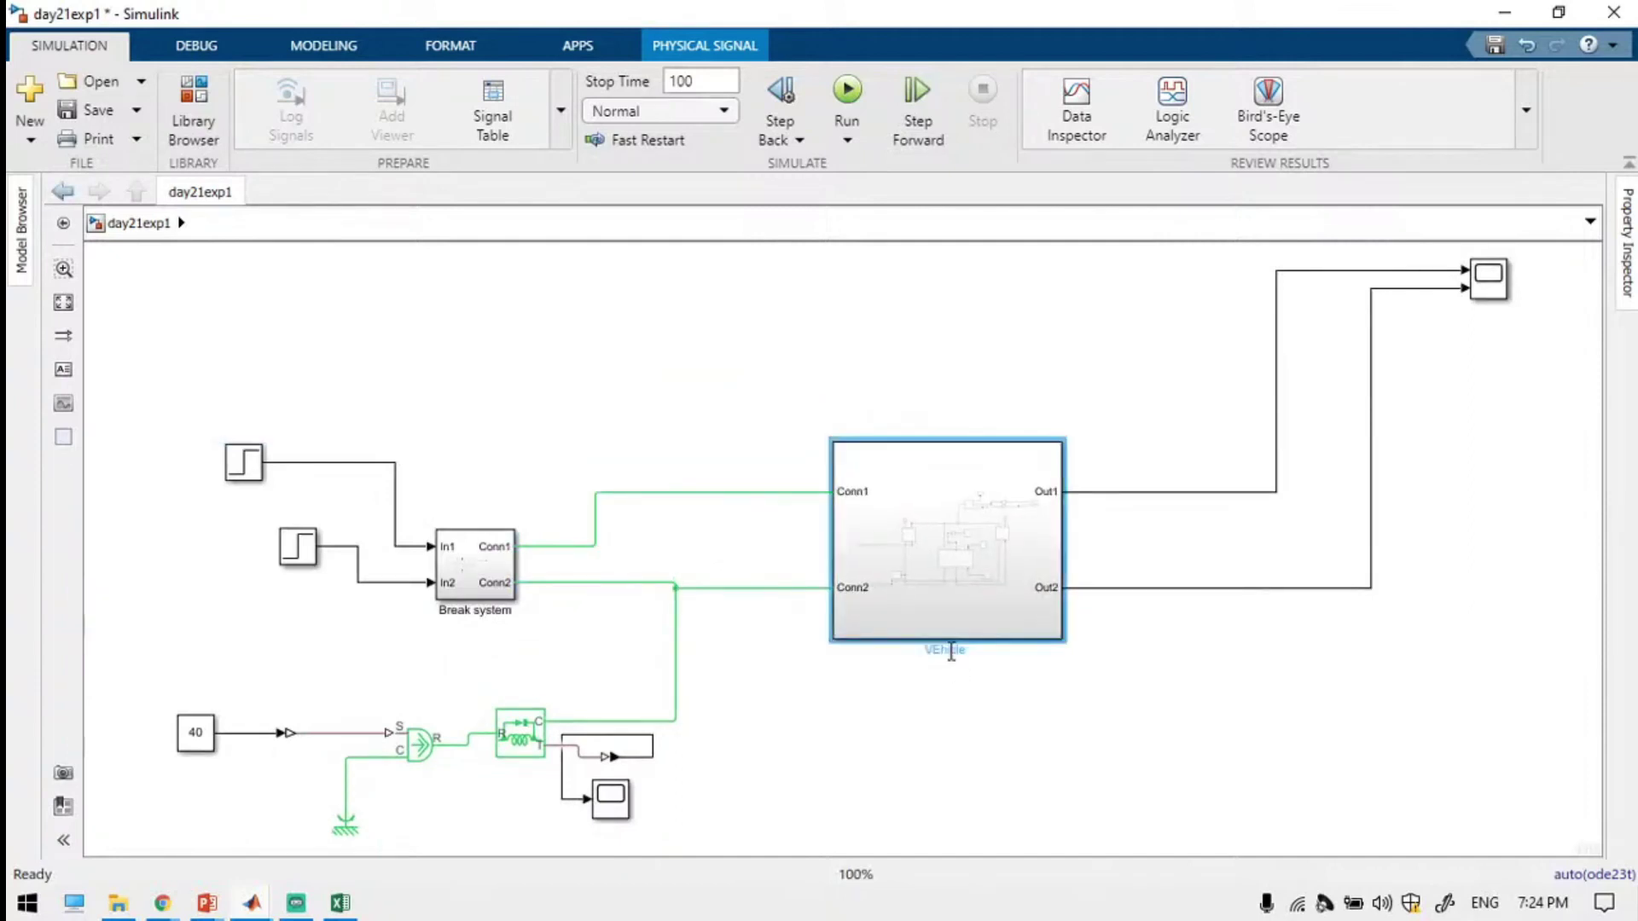
{"action": "type", "text": " Model"}
{"action": "left_click", "coordinate": [1168, 714]}
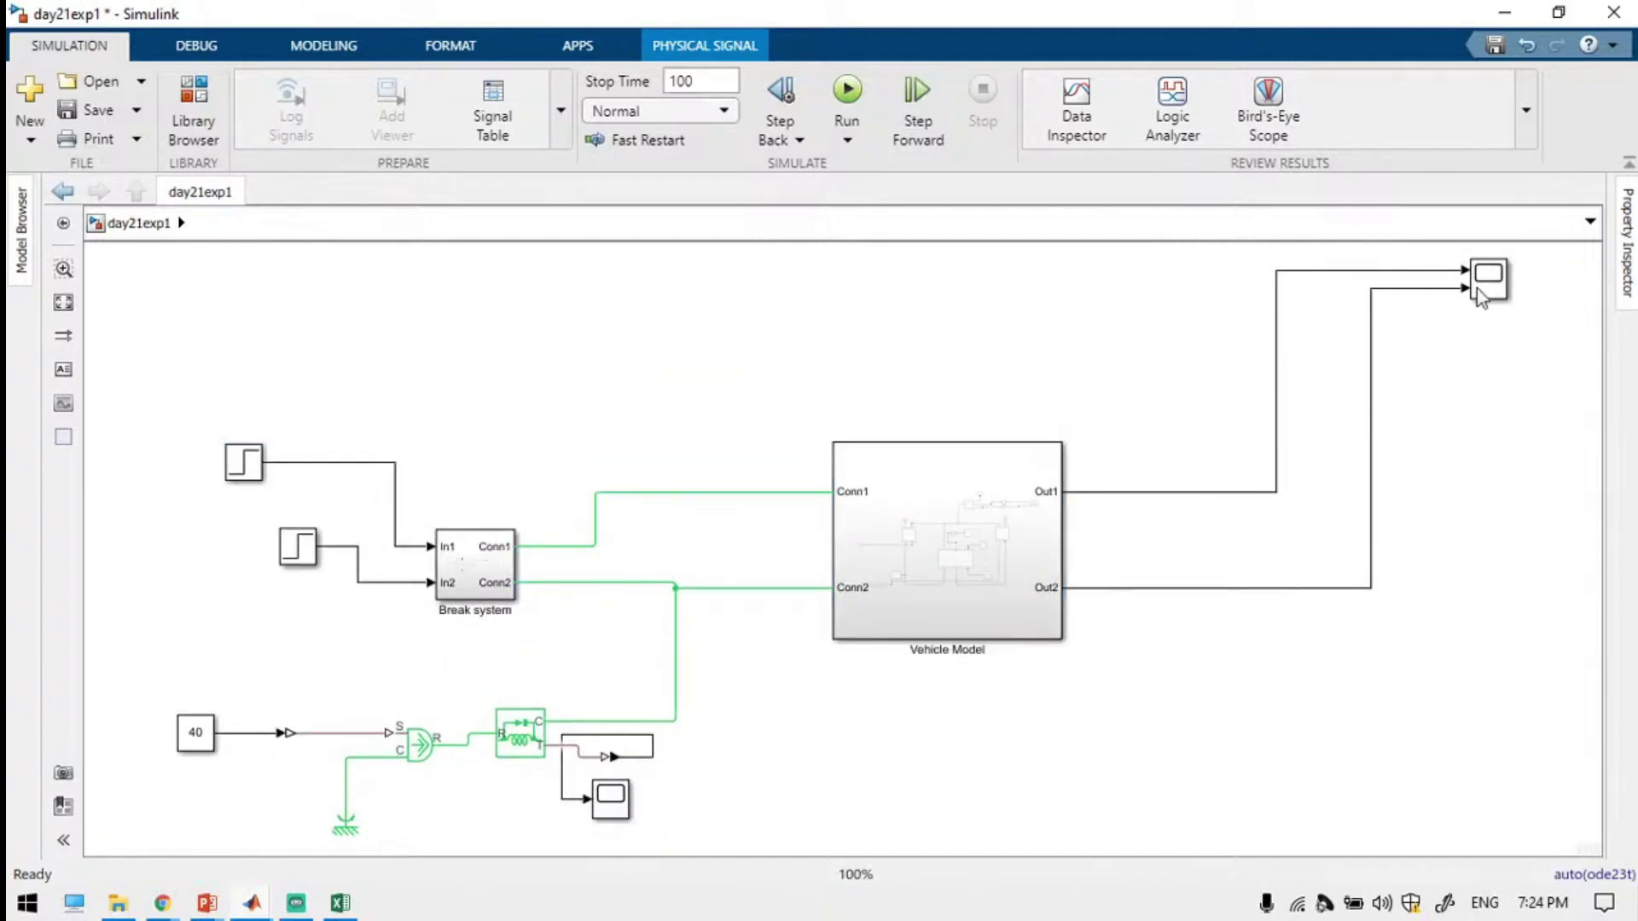
Move the motion scope beside the Vehicle Model outputs and enlarge it to about the subsystem's height.
{"action": "left_click_drag", "start_coordinate": [1501, 279], "coordinate": [1273, 632]}
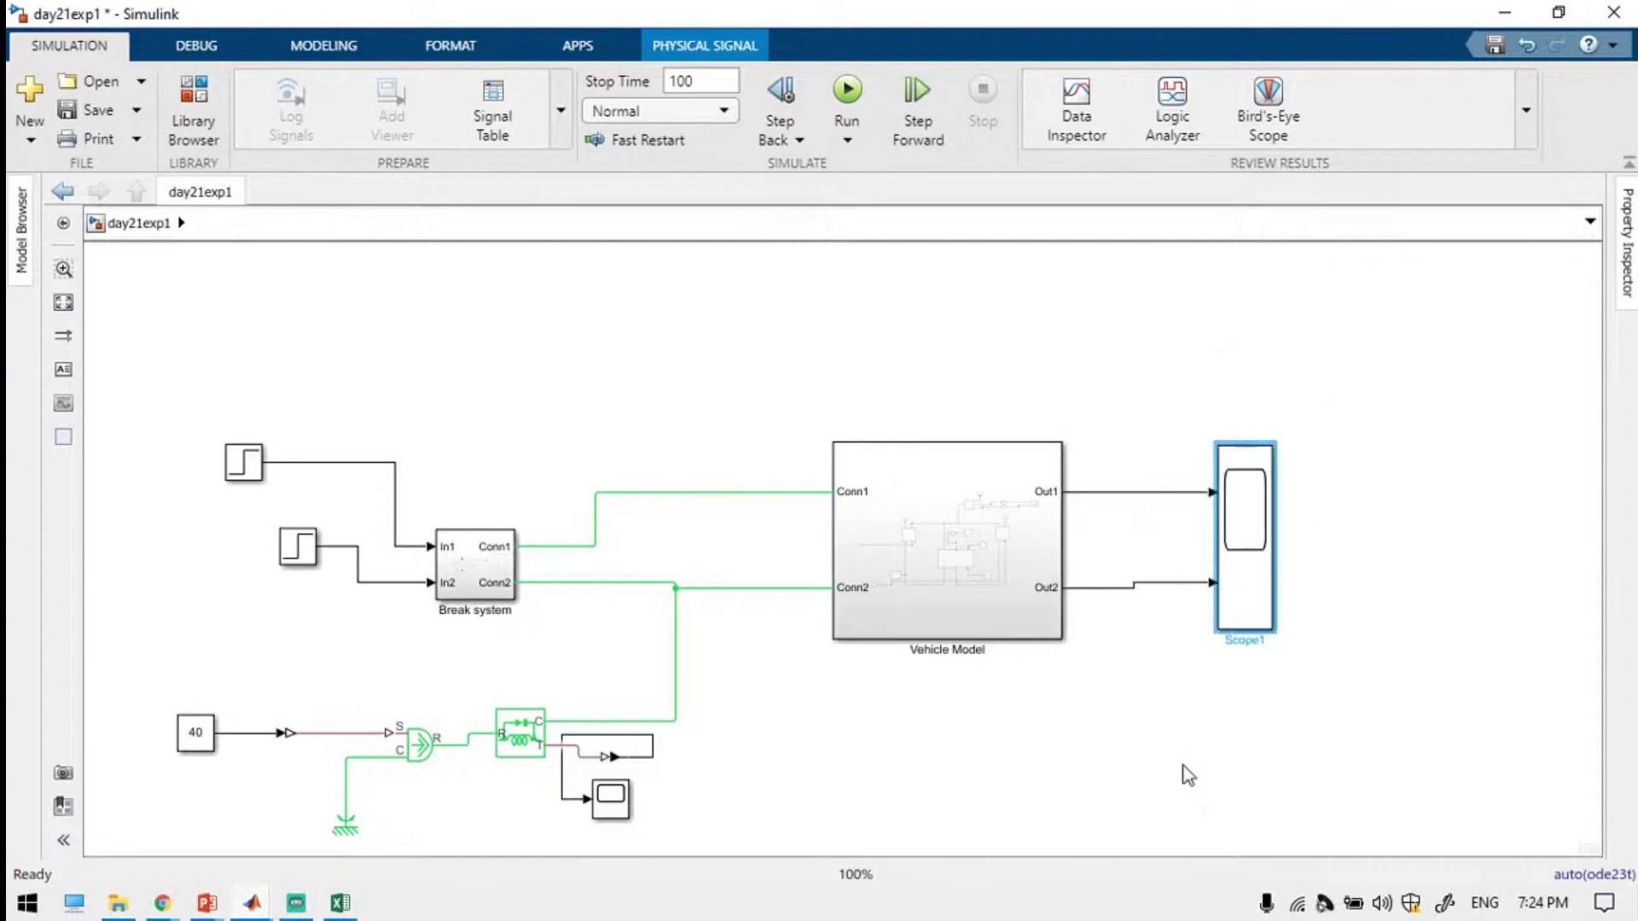
{"action": "left_click", "coordinate": [1186, 774]}
Turn off the content preview of the Vehicle Model subsystem and select the Break system subsystem.
{"action": "left_click", "coordinate": [935, 583]}
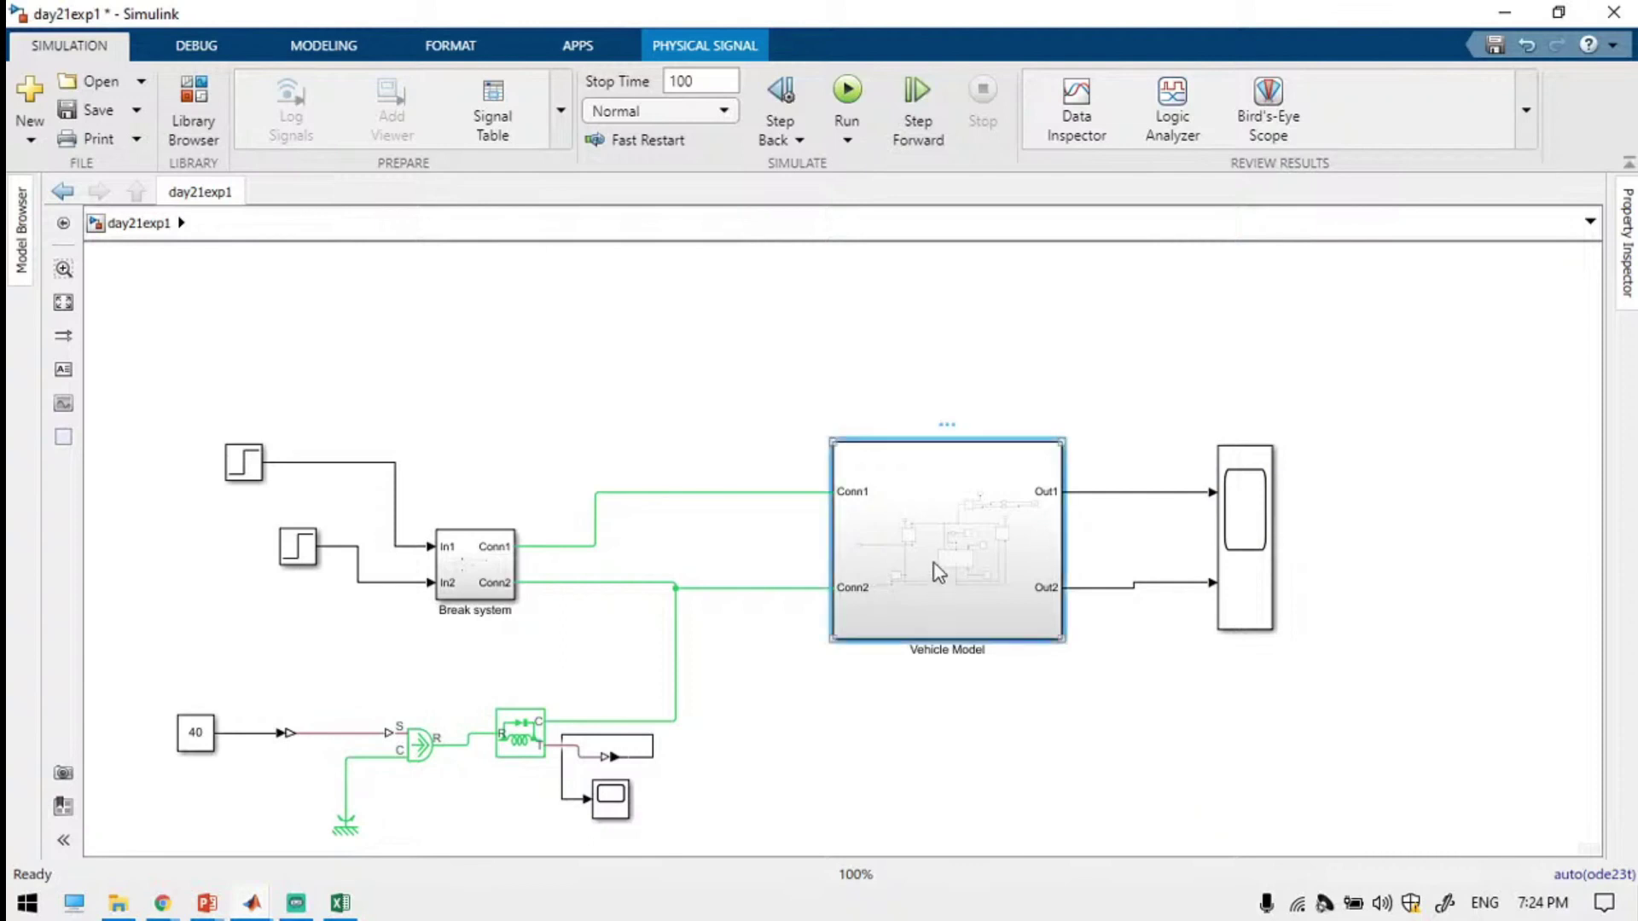
{"action": "right_click", "coordinate": [938, 573]}
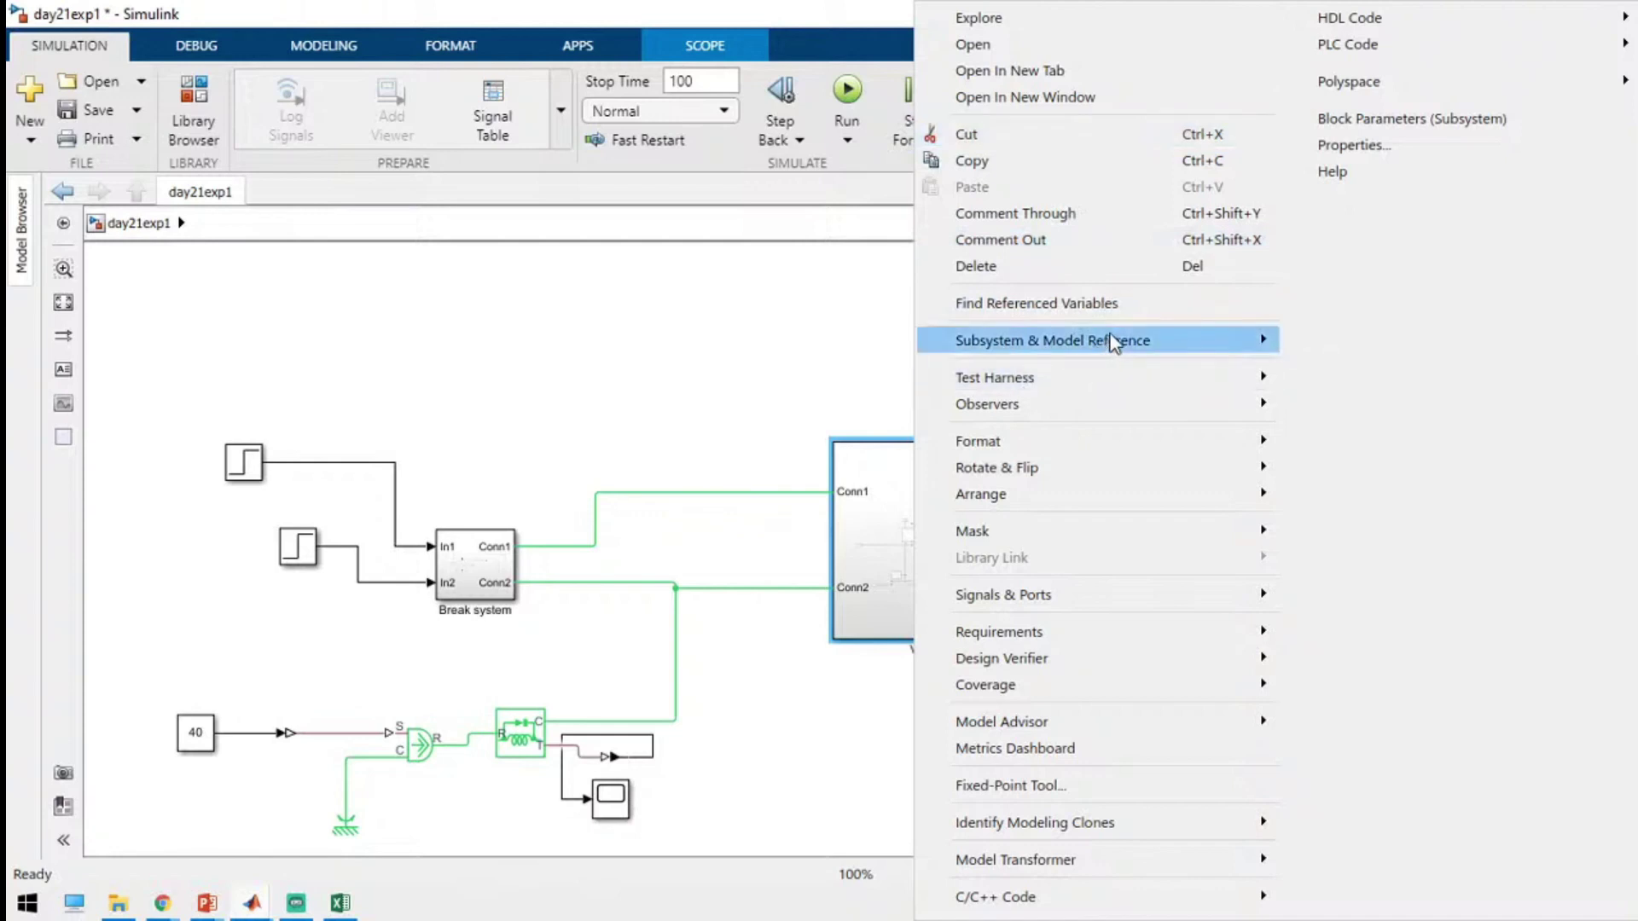
{"action": "mouse_move", "coordinate": [1113, 339]}
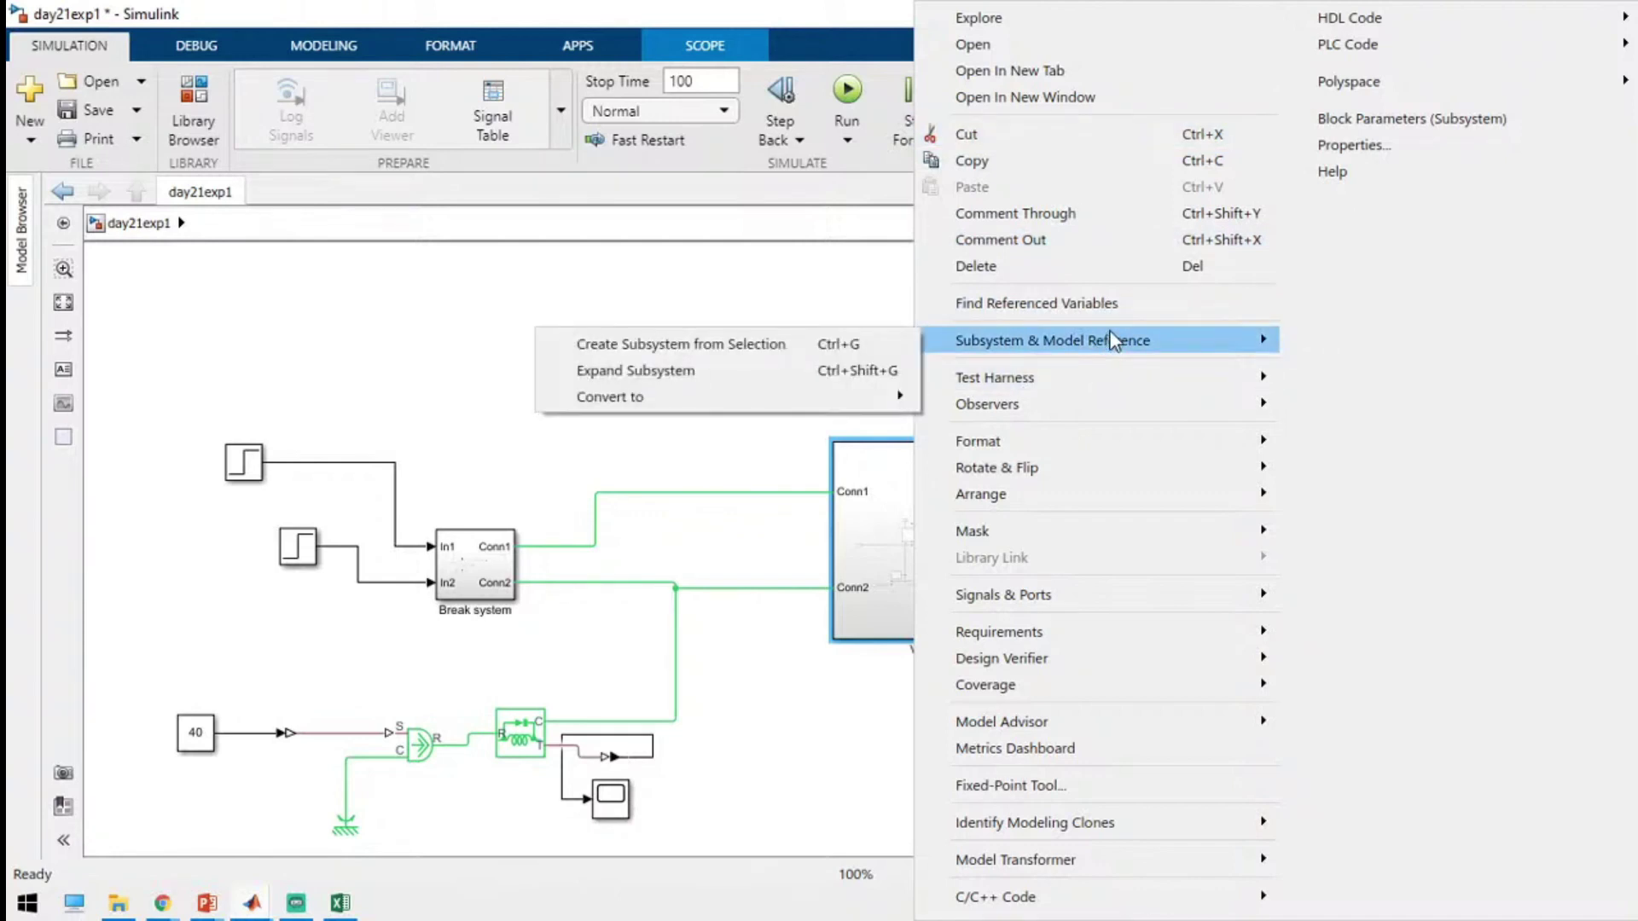
{"action": "mouse_move", "coordinate": [1064, 440]}
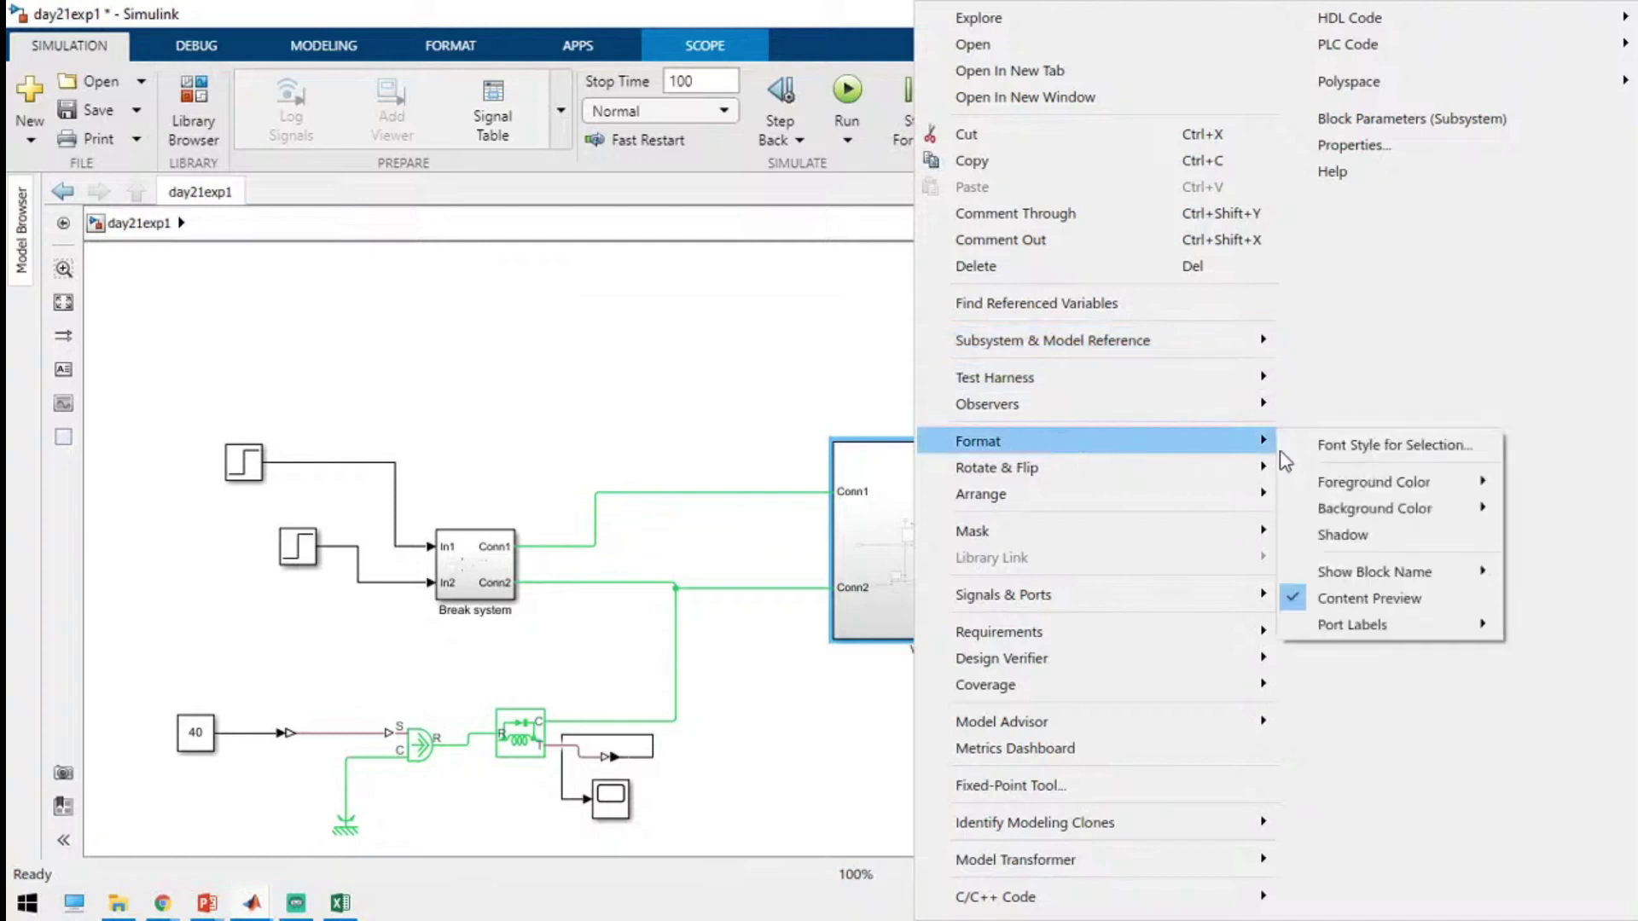
{"action": "left_click", "coordinate": [1390, 607]}
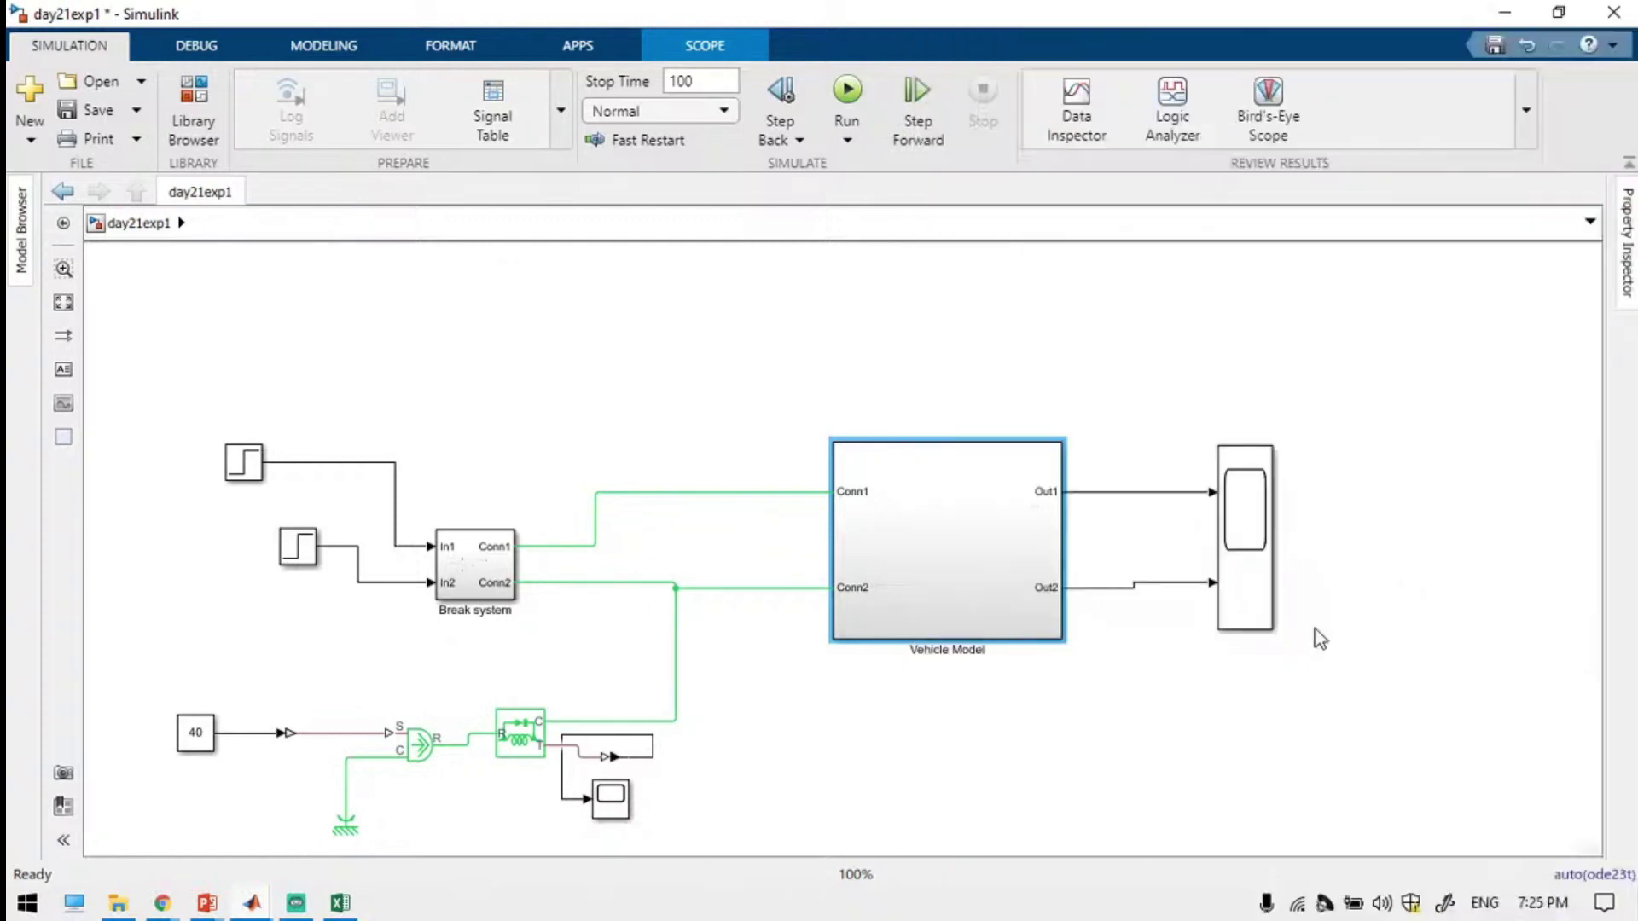
{"action": "left_click", "coordinate": [943, 537]}
{"action": "left_click", "coordinate": [475, 577]}
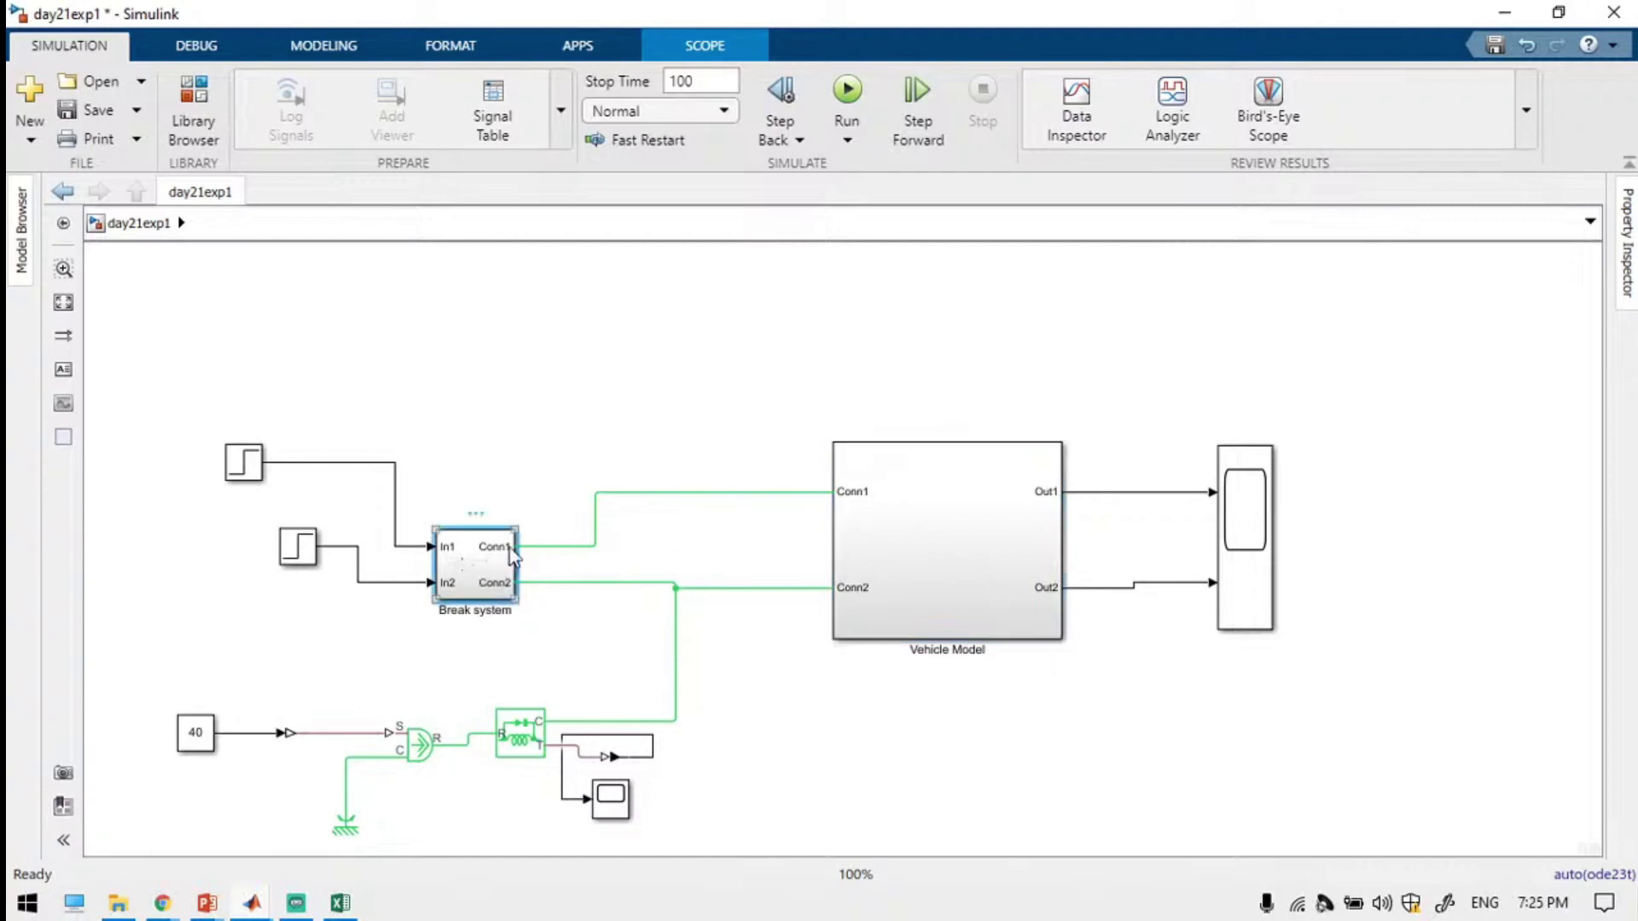
Enlarge the Break system subsystem and give it the "Day22 Power Train Model" image as its mask icon.
{"action": "left_click_drag", "start_coordinate": [516, 531], "coordinate": [653, 426]}
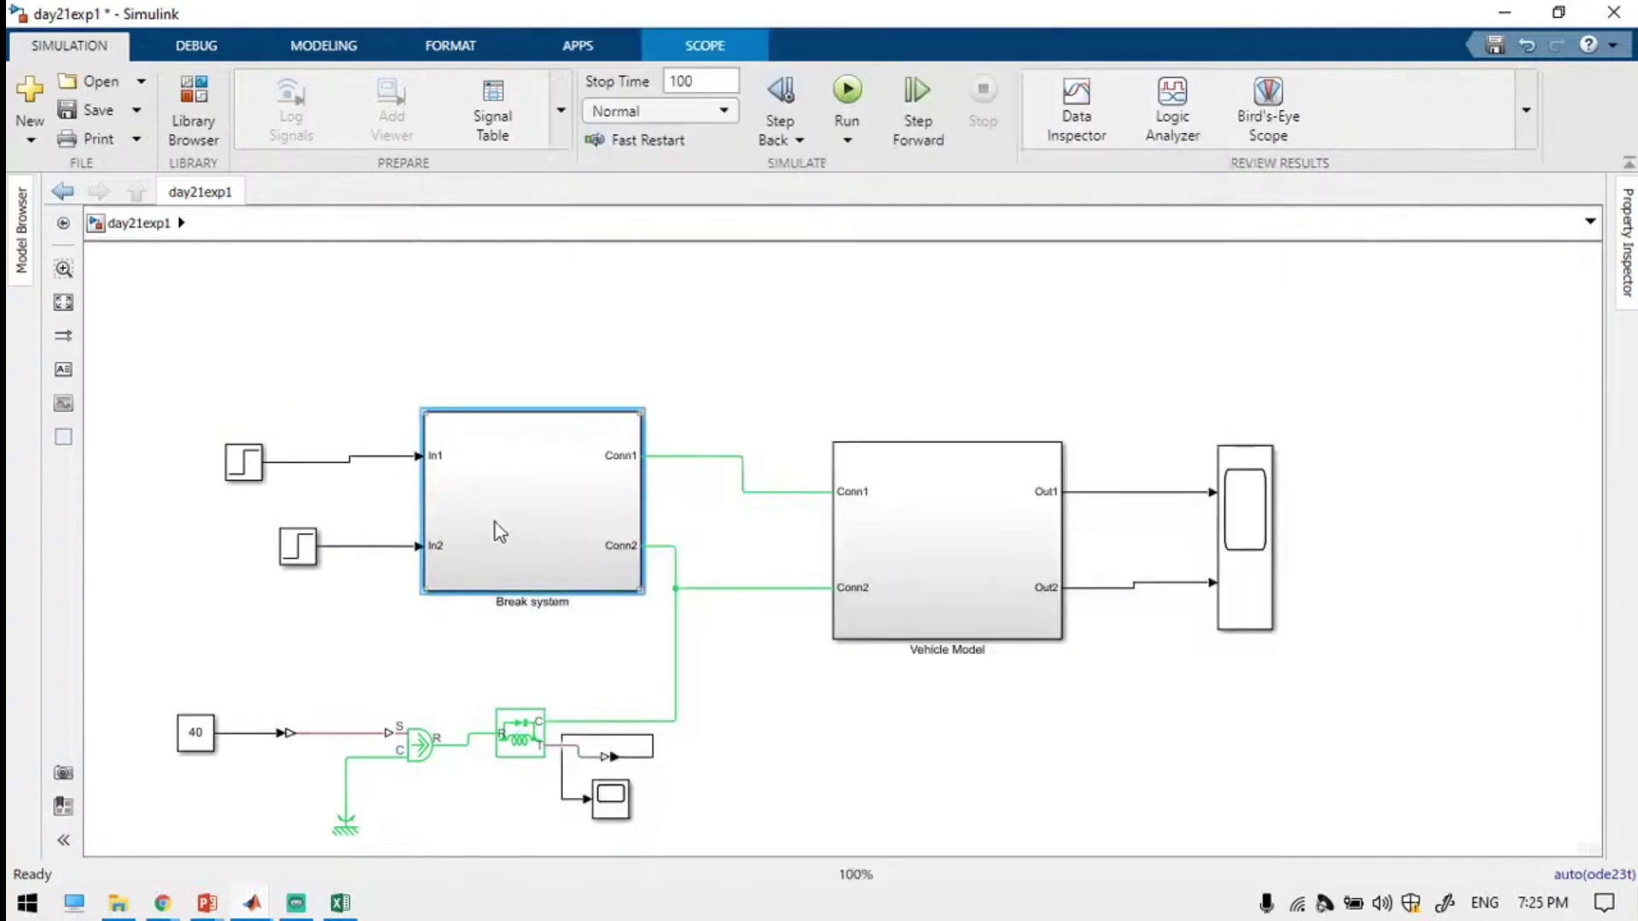
{"action": "right_click", "coordinate": [499, 531]}
{"action": "mouse_move", "coordinate": [591, 538]}
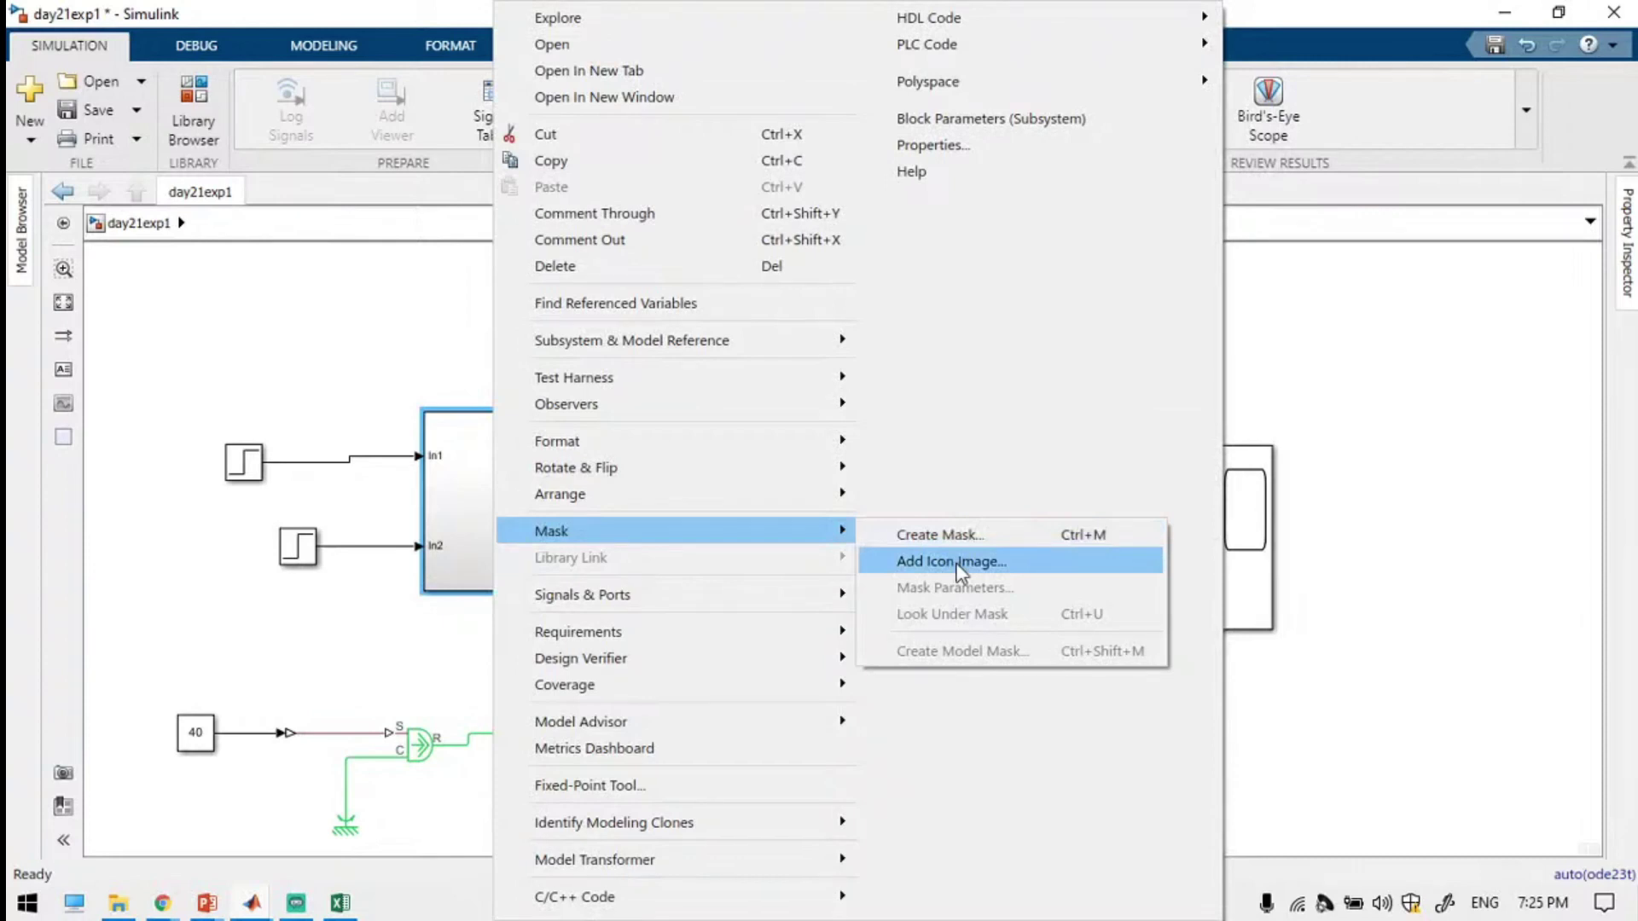
{"action": "left_click", "coordinate": [961, 563]}
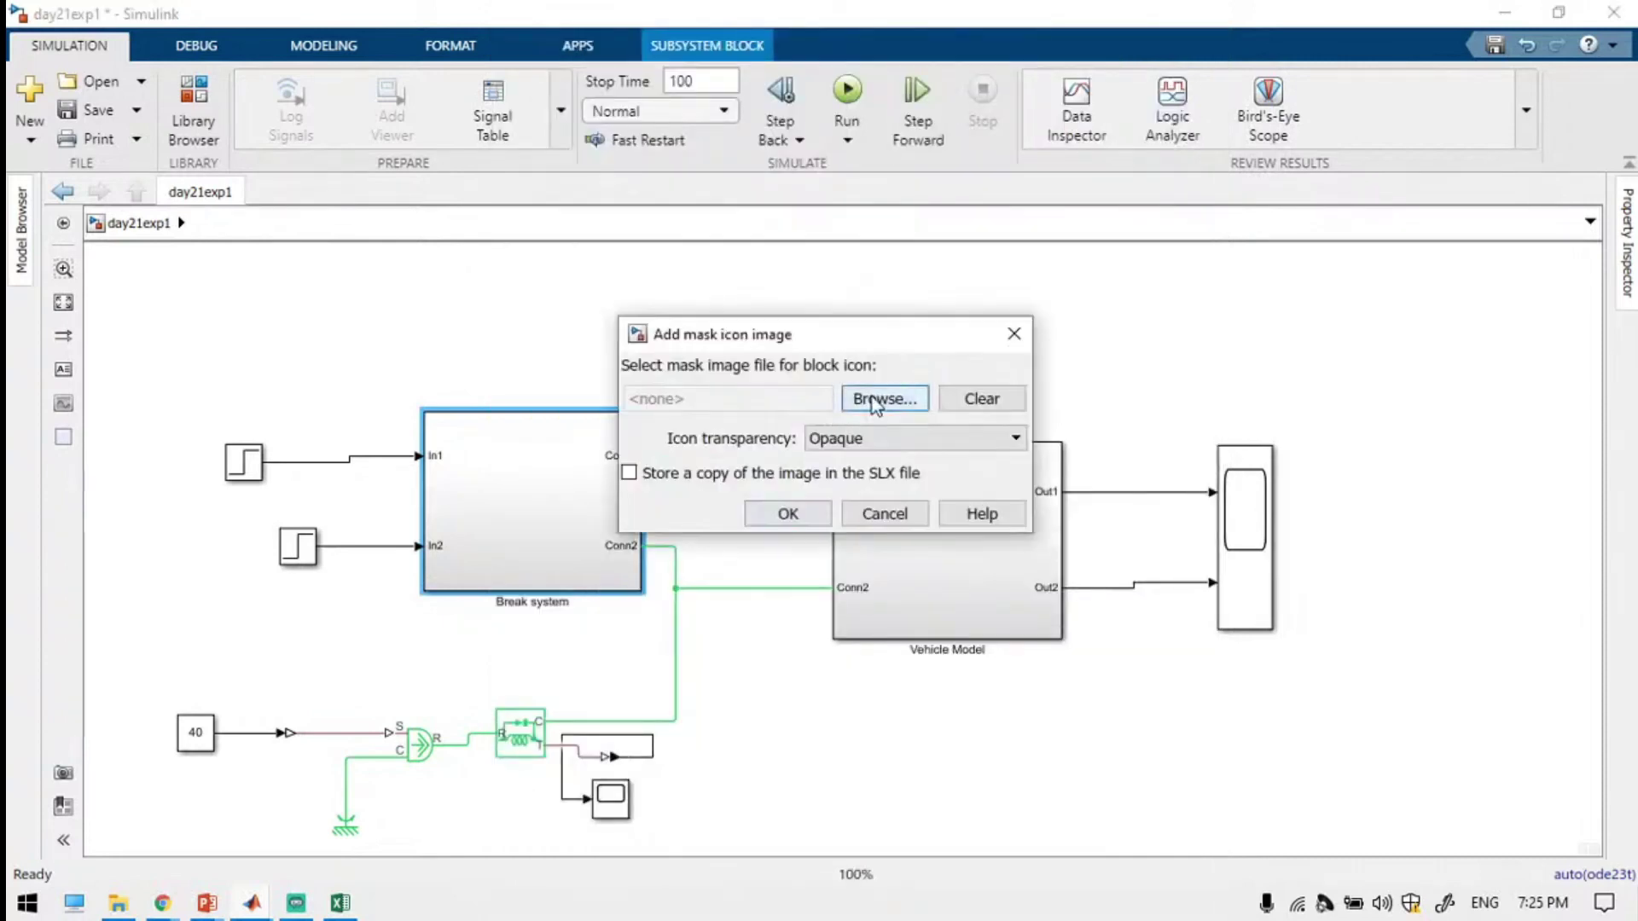
{"action": "left_click", "coordinate": [874, 400]}
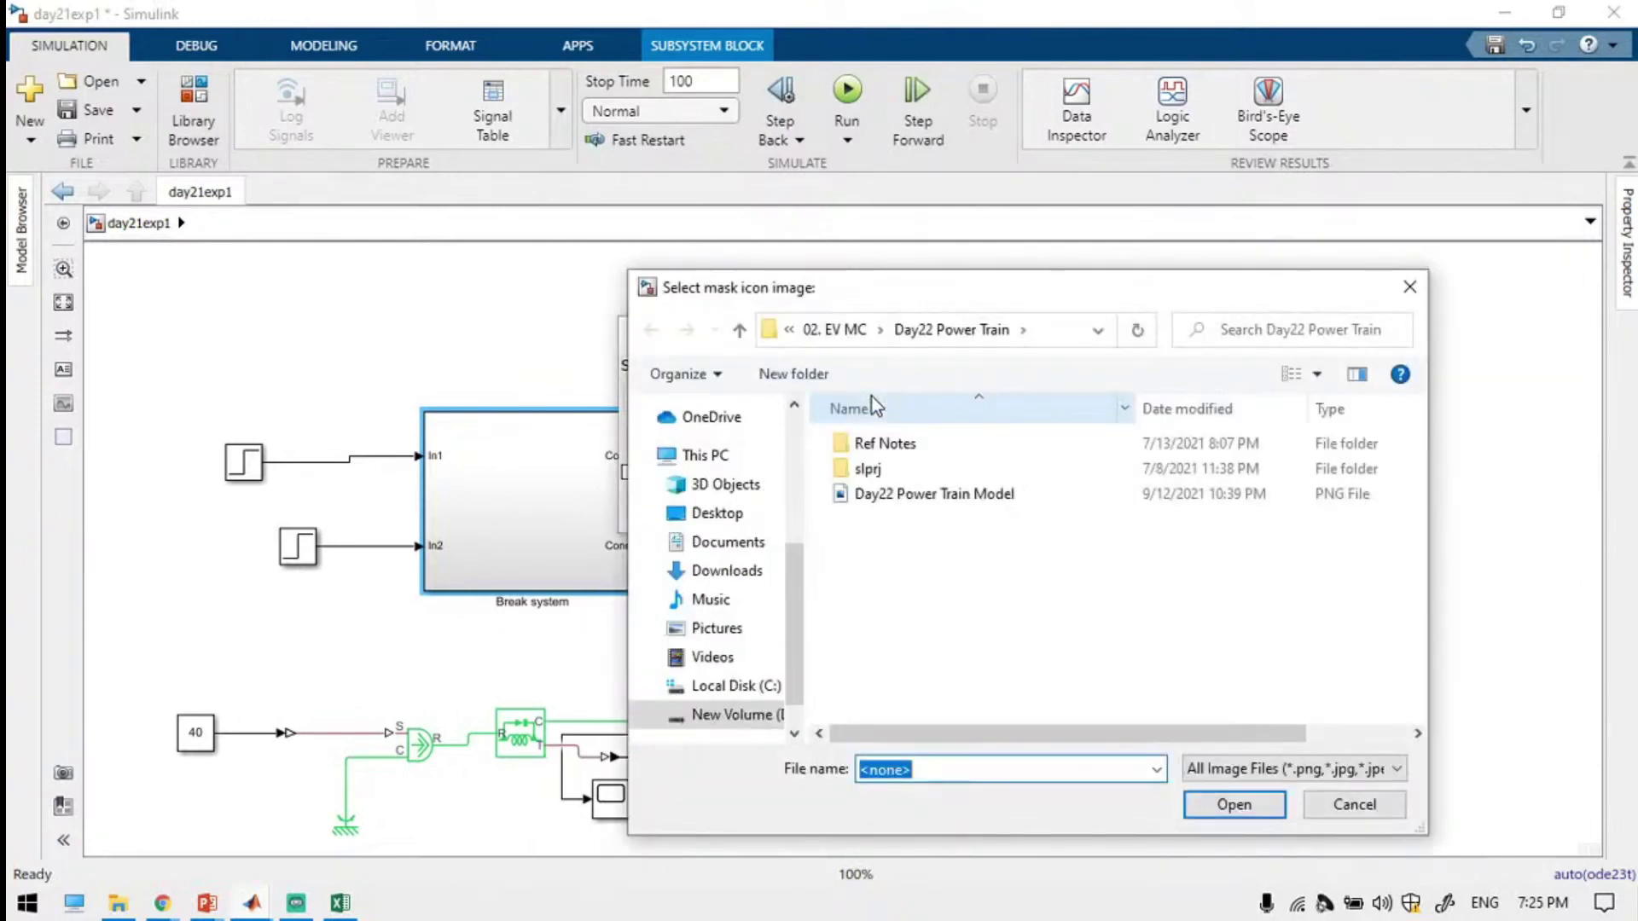
{"action": "double_click", "coordinate": [930, 495]}
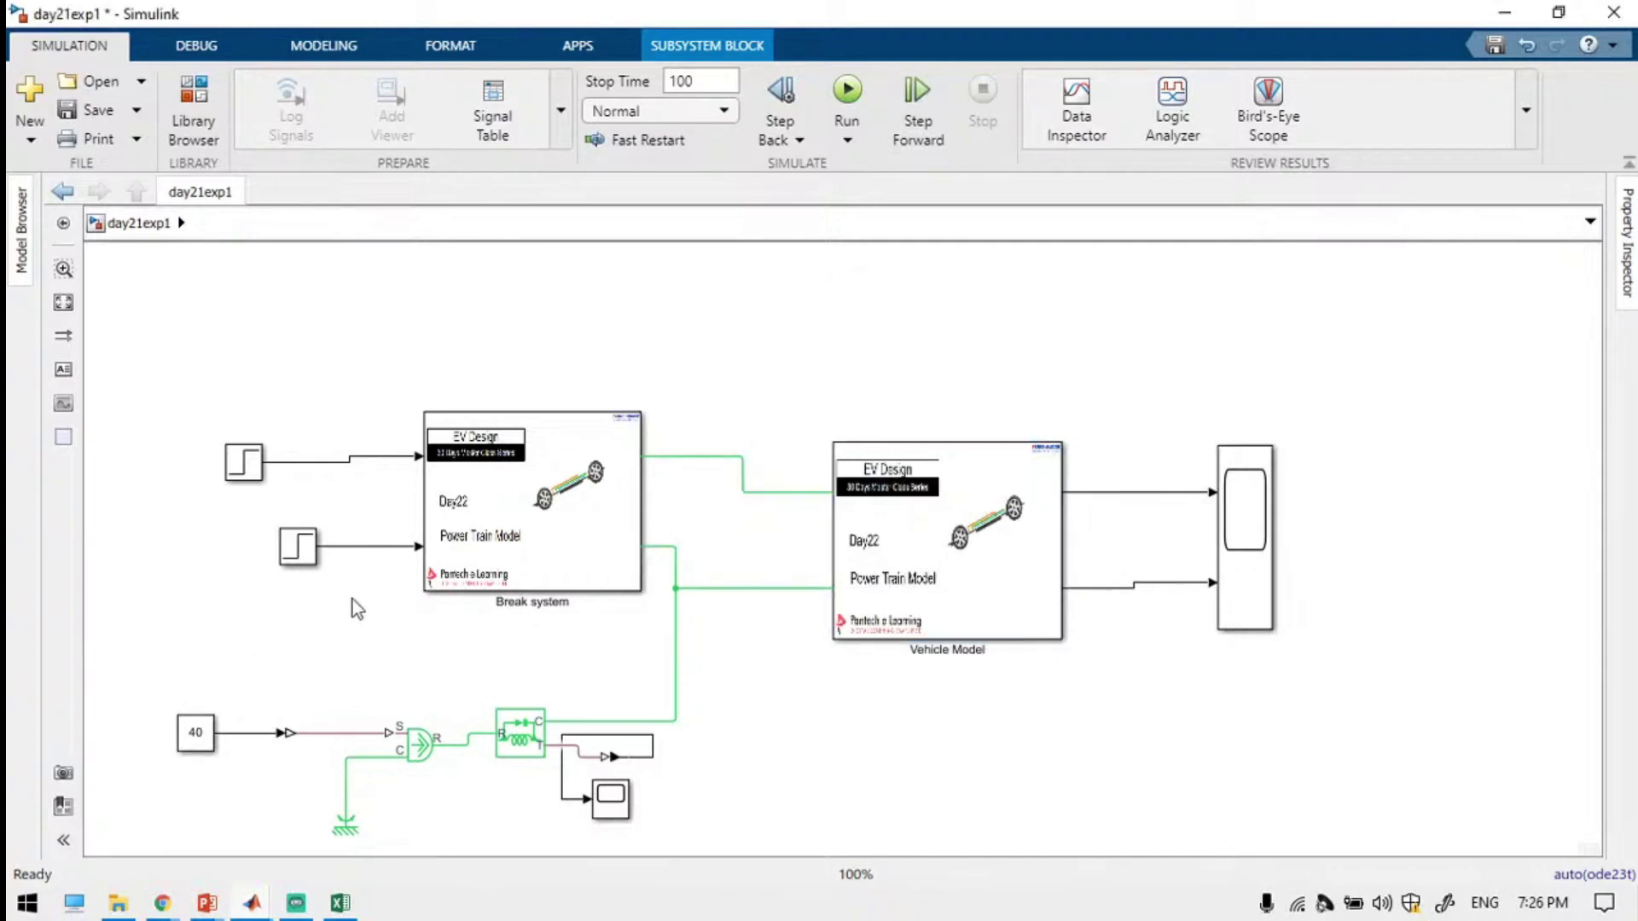
{"action": "left_click", "coordinate": [788, 571]}
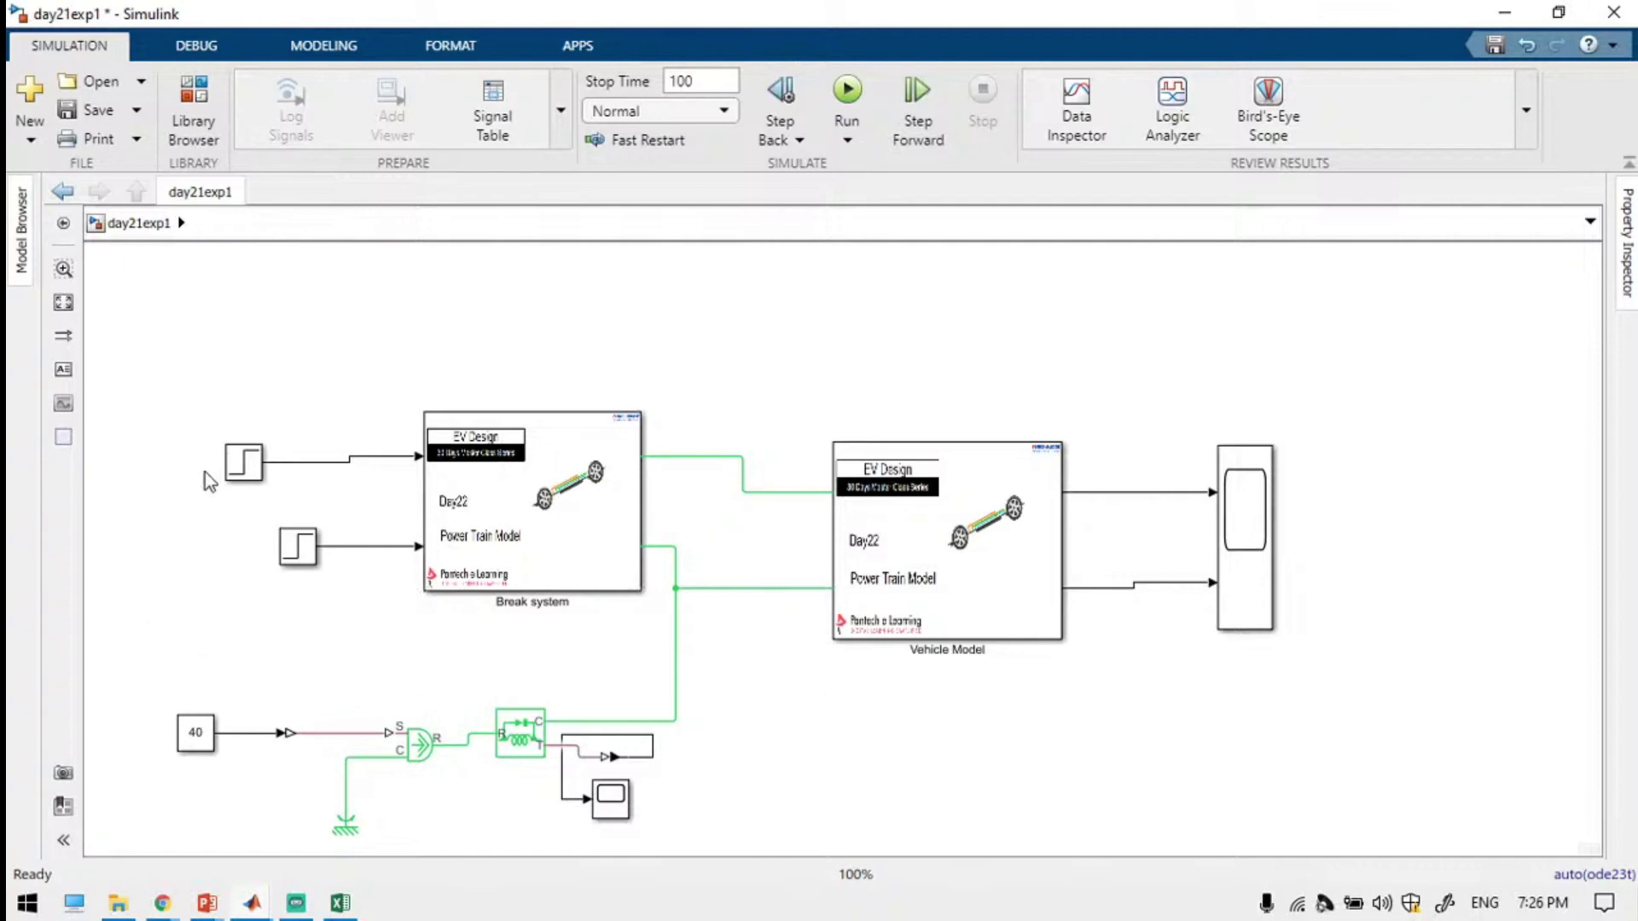
Align the two Step blocks with the Break system inputs so their signal lines run straight.
{"action": "left_click", "coordinate": [251, 471]}
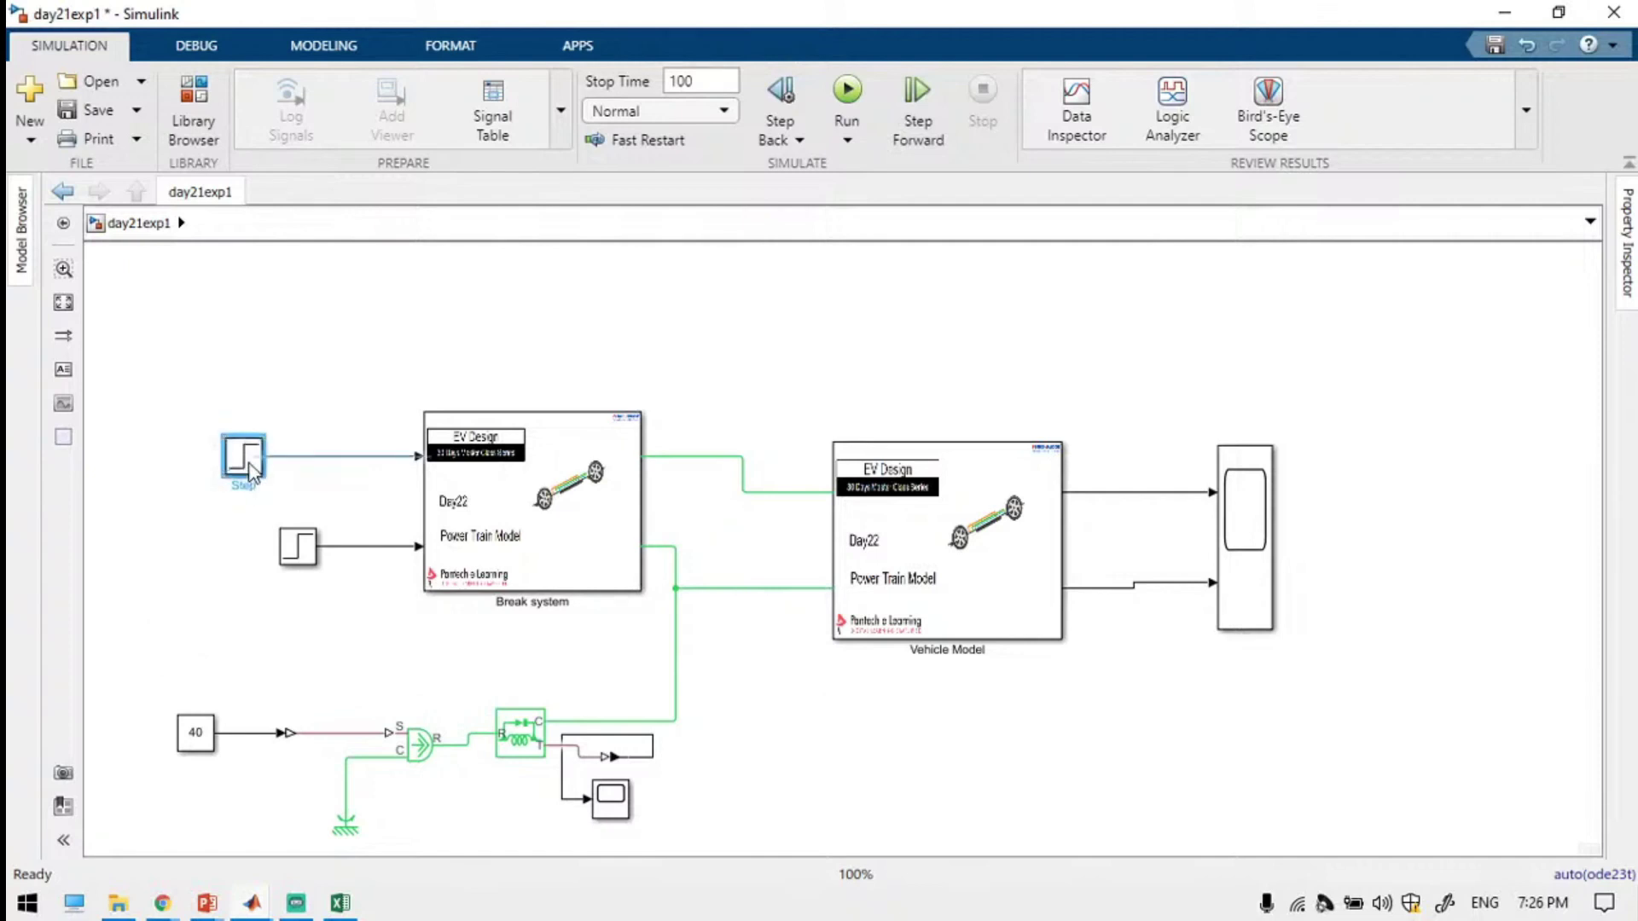
{"action": "left_click", "coordinate": [294, 546]}
{"action": "key", "text": "ctrl+z"}
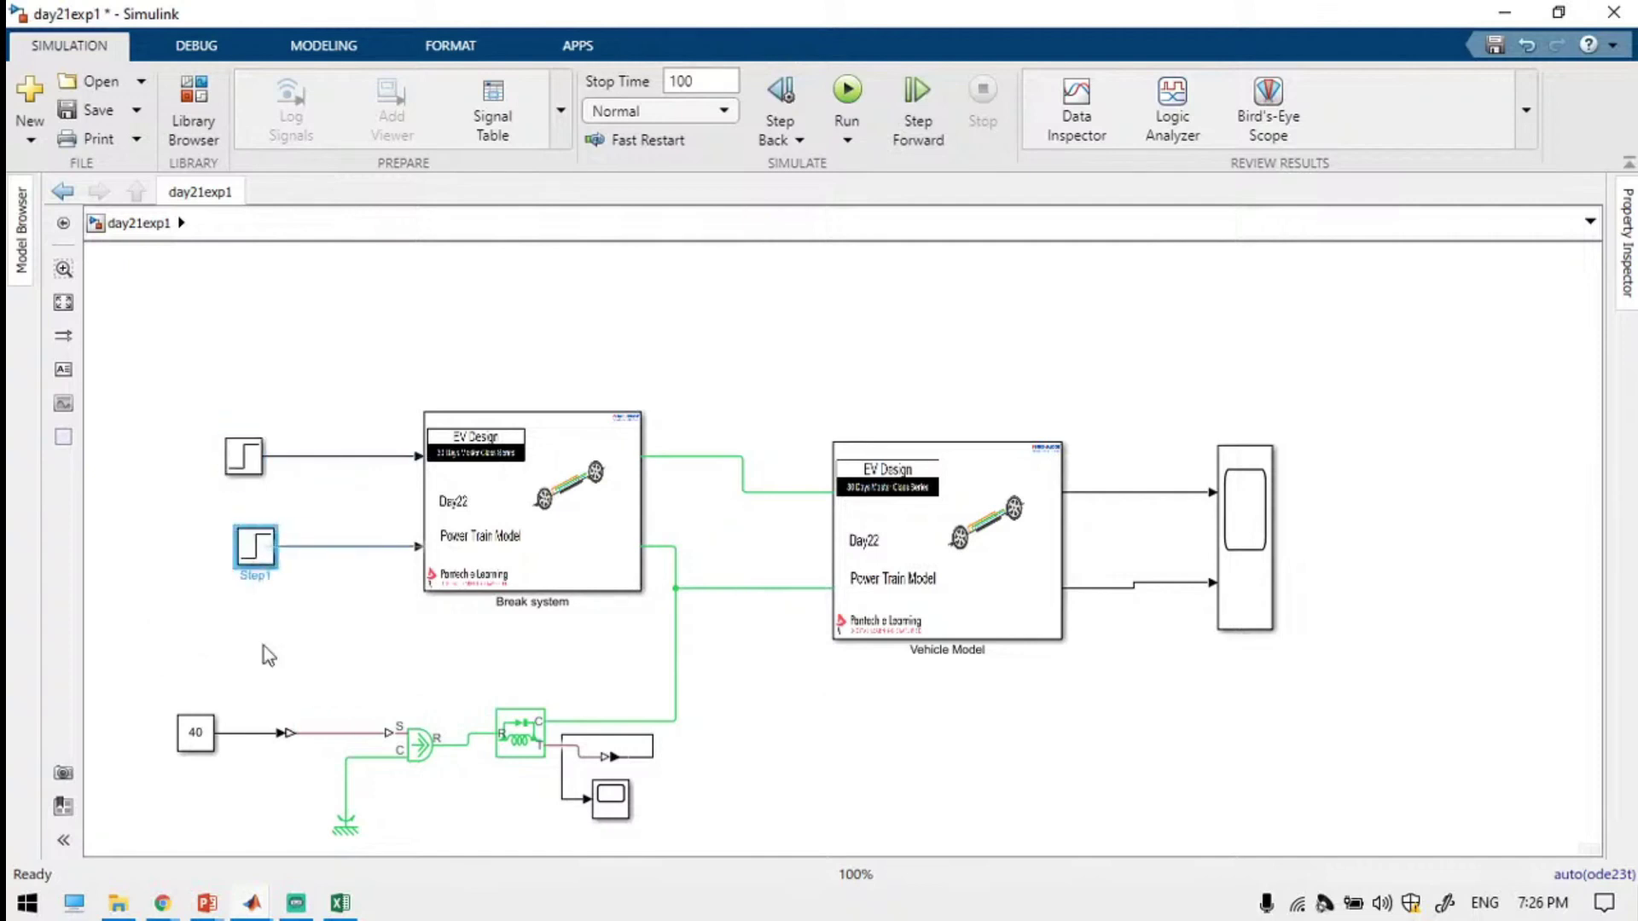
{"action": "left_click", "coordinate": [293, 644]}
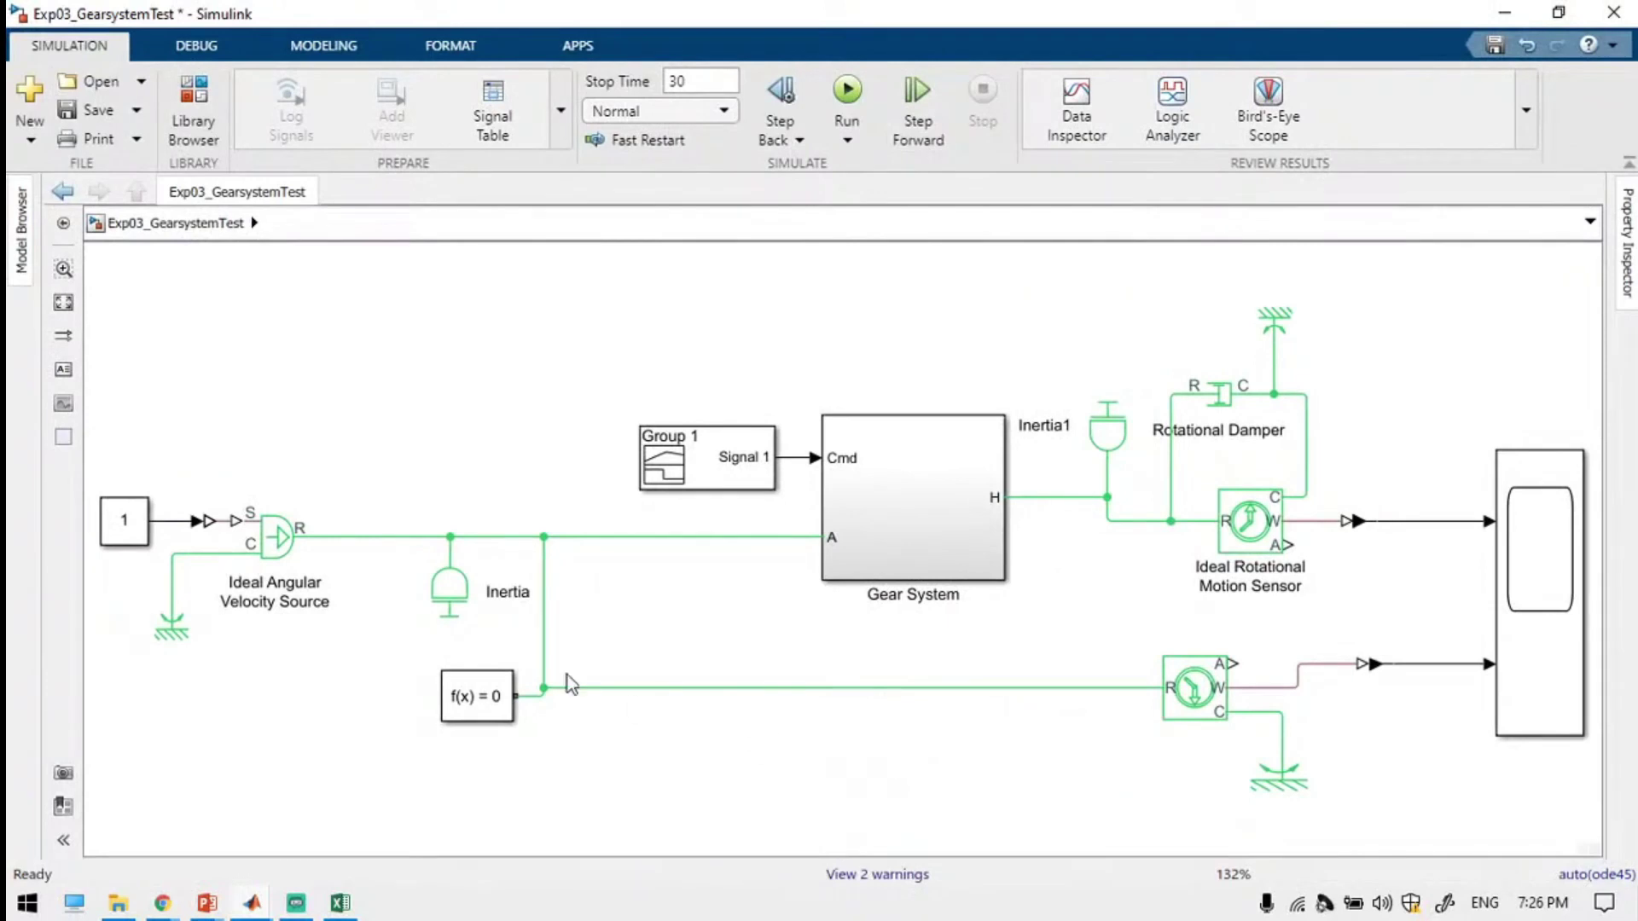
View the scope plots of Exp03_GearsystemTest and move the Signal Builder block farther from the Gear System's Cmd input.
{"action": "double_click", "coordinate": [1526, 569]}
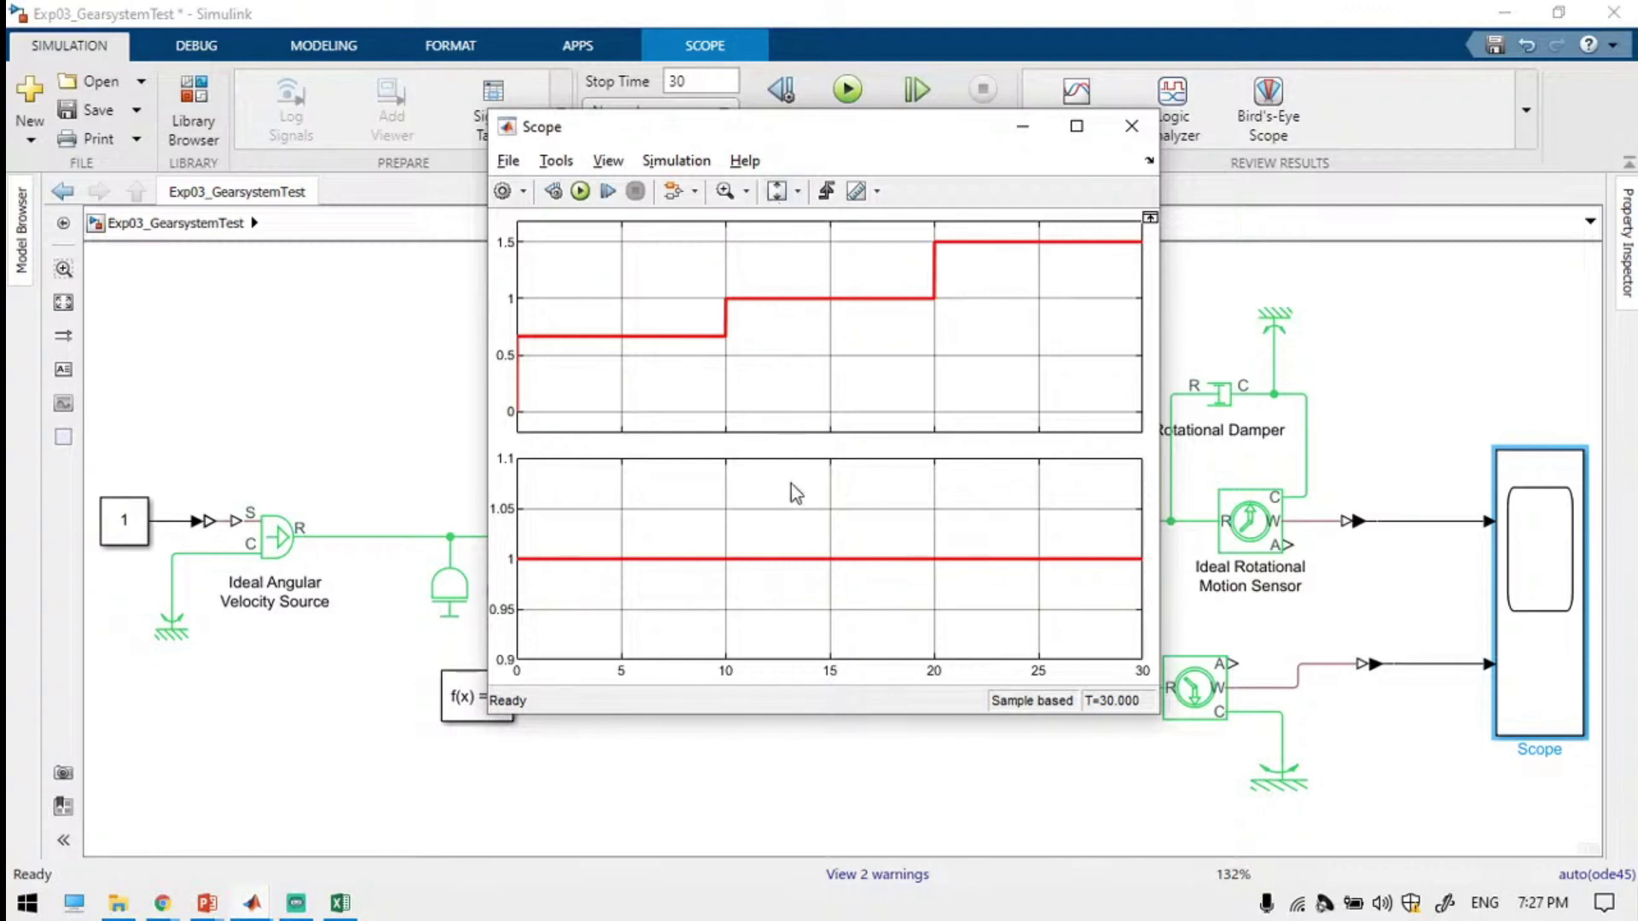
{"action": "left_click", "coordinate": [355, 378]}
{"action": "left_click_drag", "start_coordinate": [729, 476], "coordinate": [567, 464]}
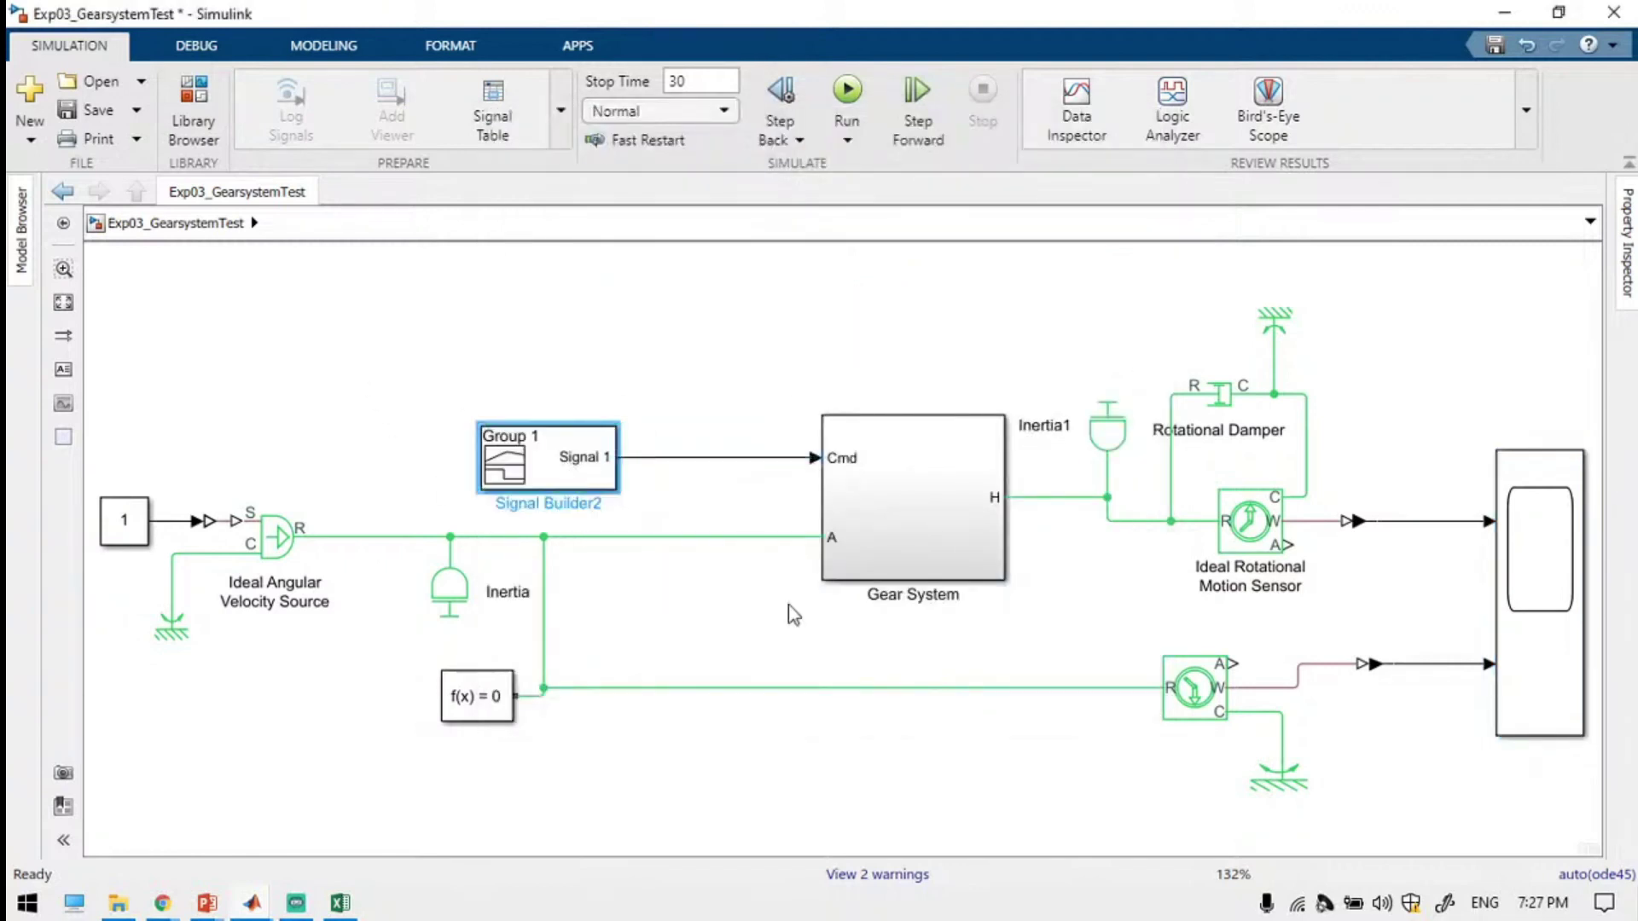
{"action": "left_click", "coordinate": [725, 607]}
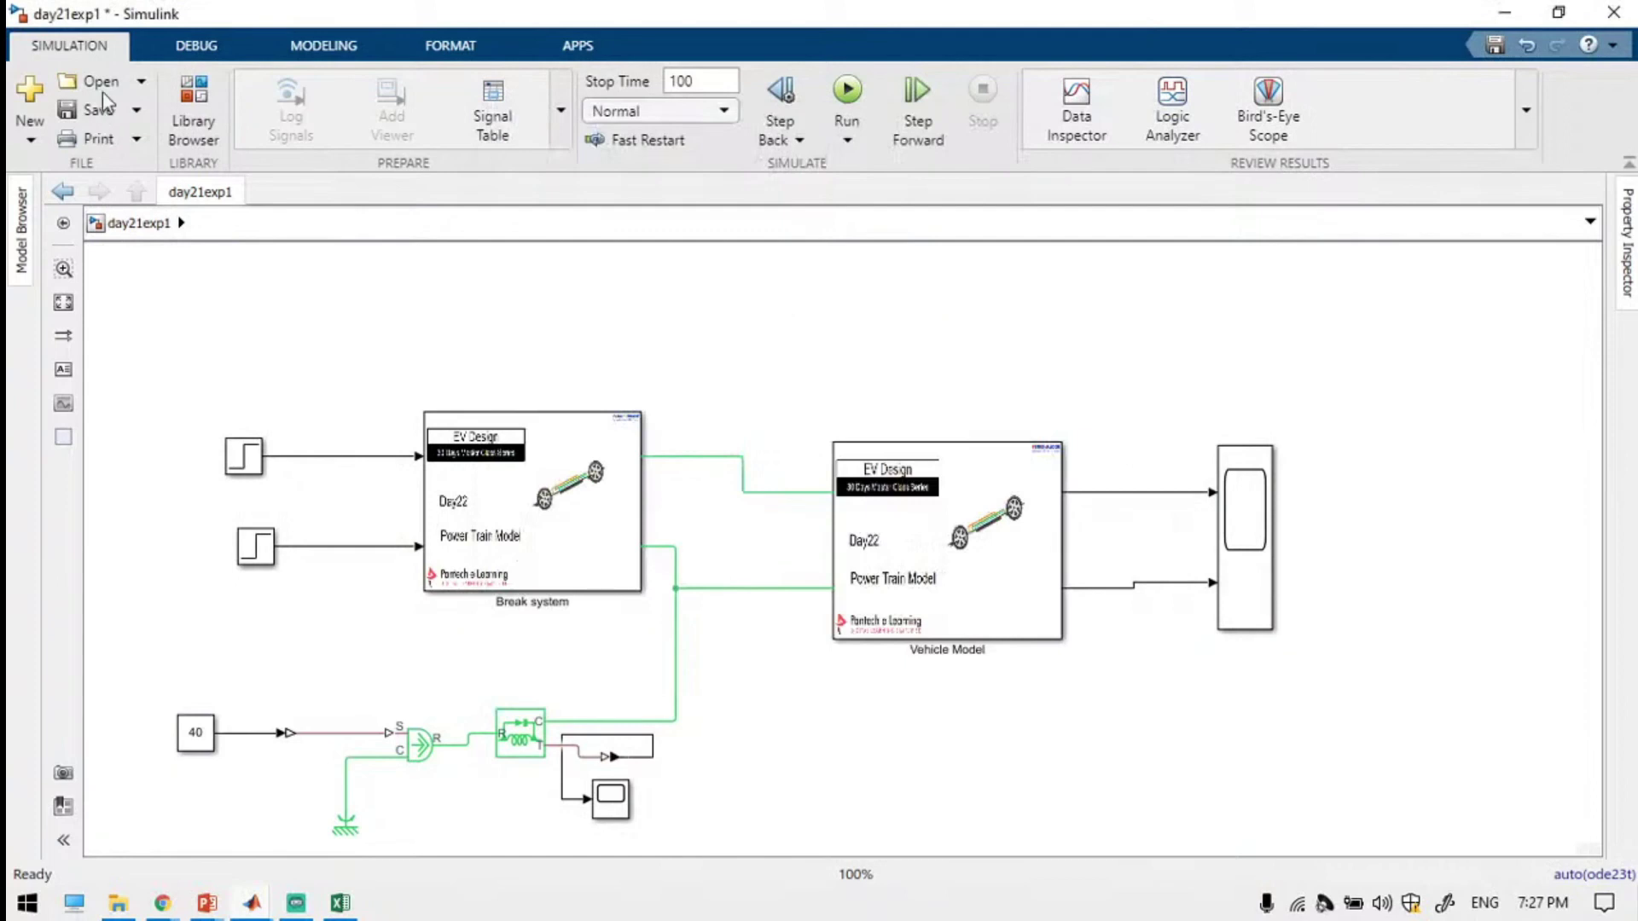
Save the day21exp1 model and add a Signal Builder block to a maximized, new blank model.
{"action": "left_click", "coordinate": [99, 110]}
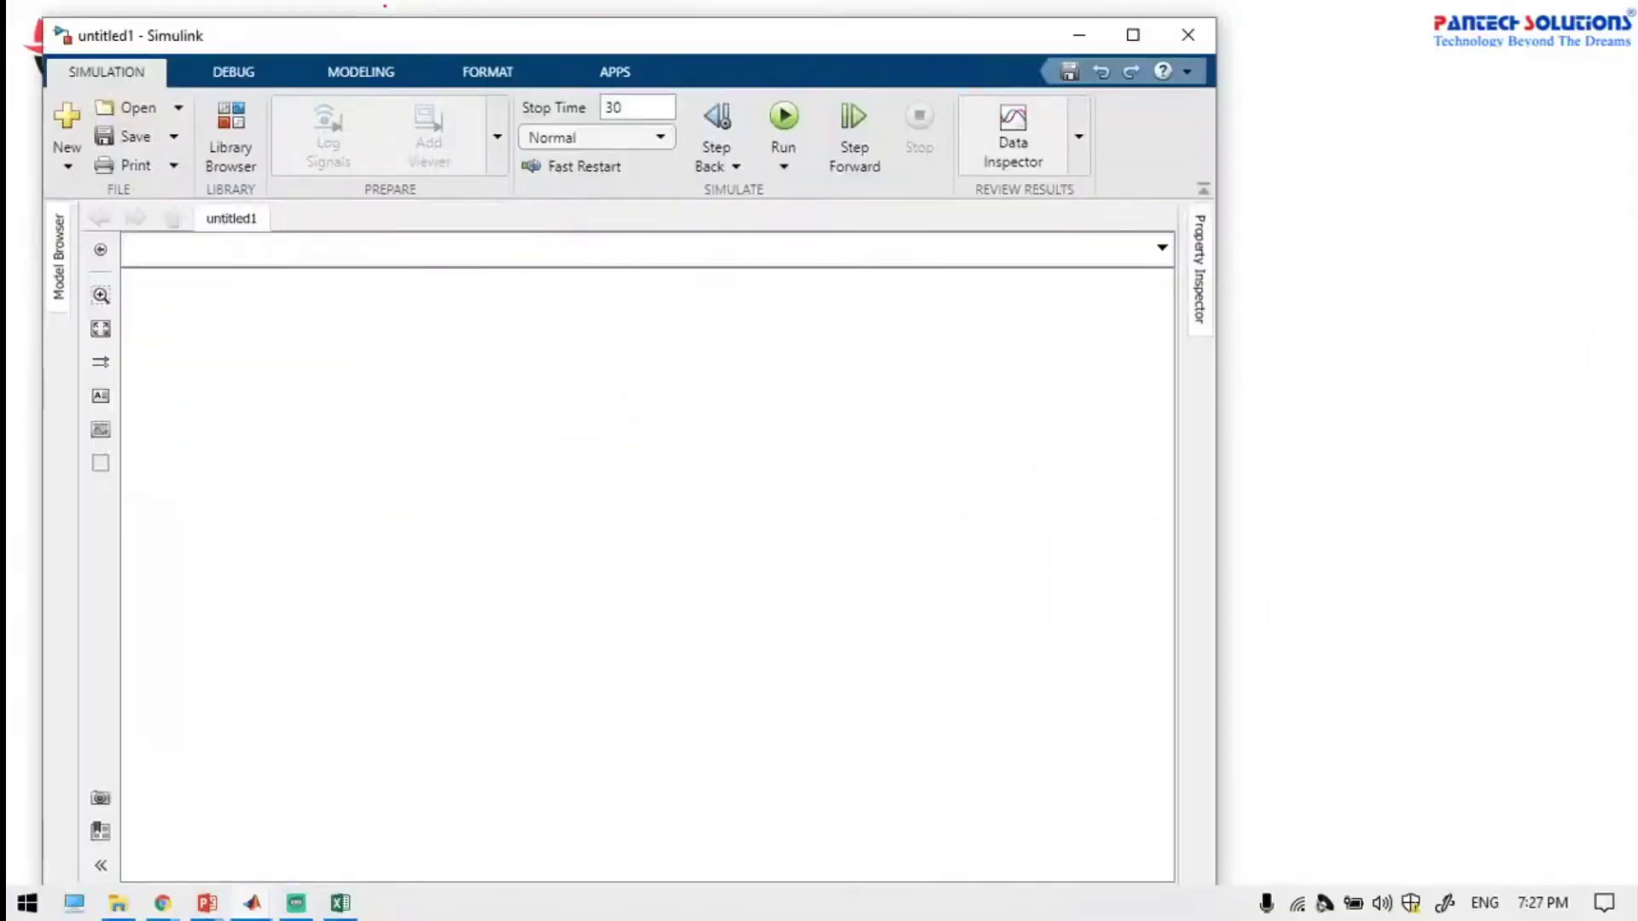
{"action": "left_click", "coordinate": [1133, 34]}
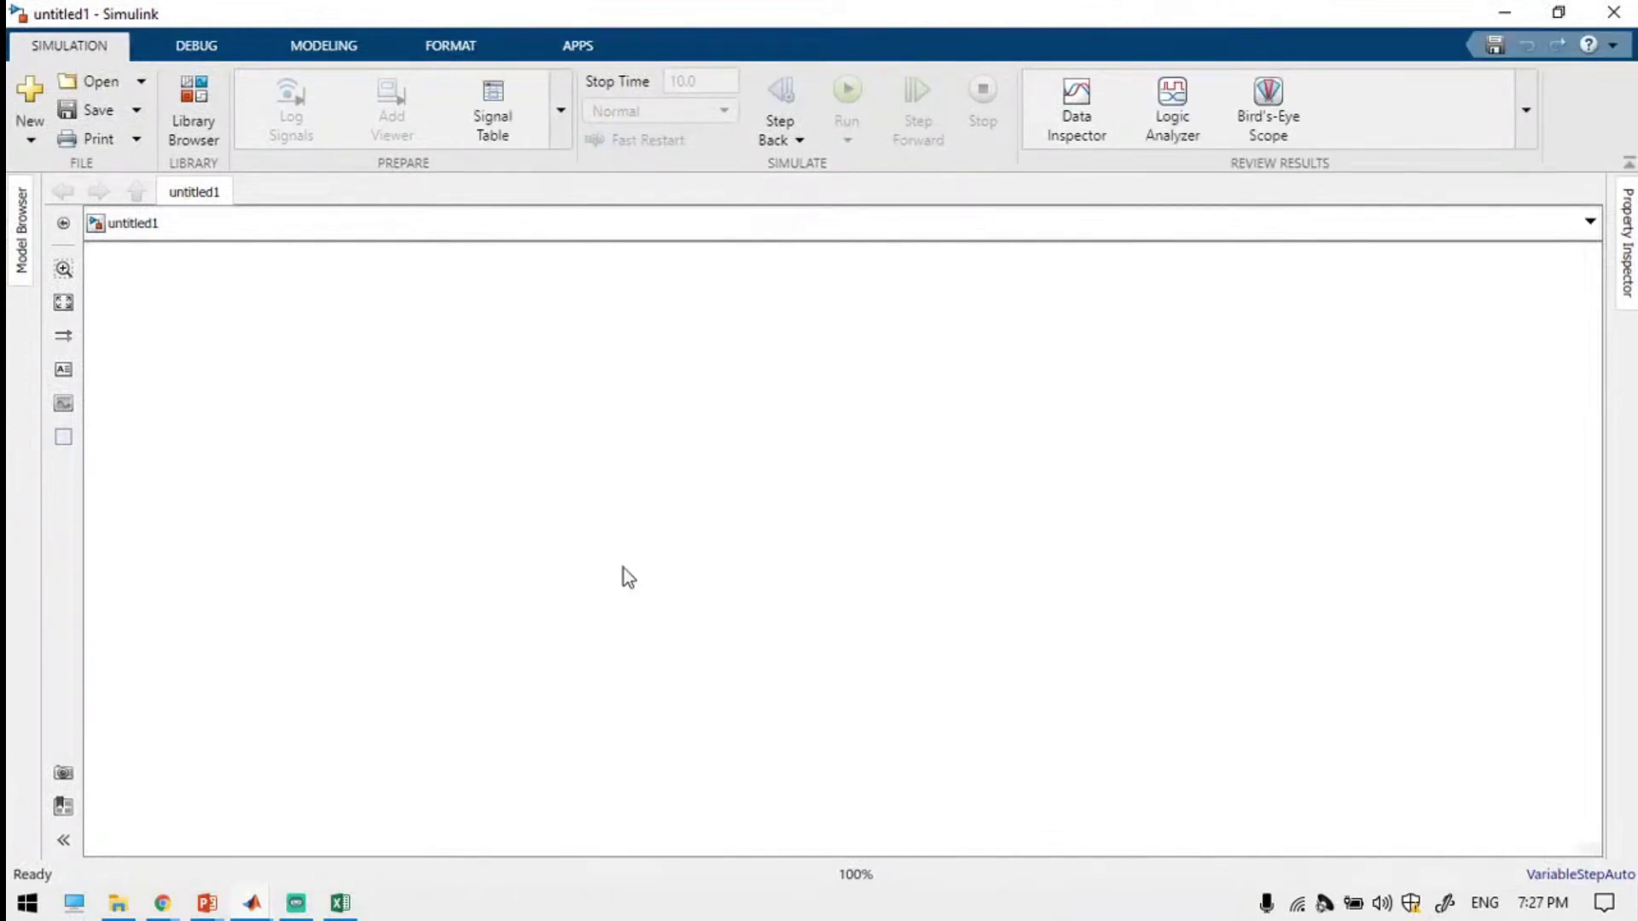
{"action": "double_click", "coordinate": [541, 515]}
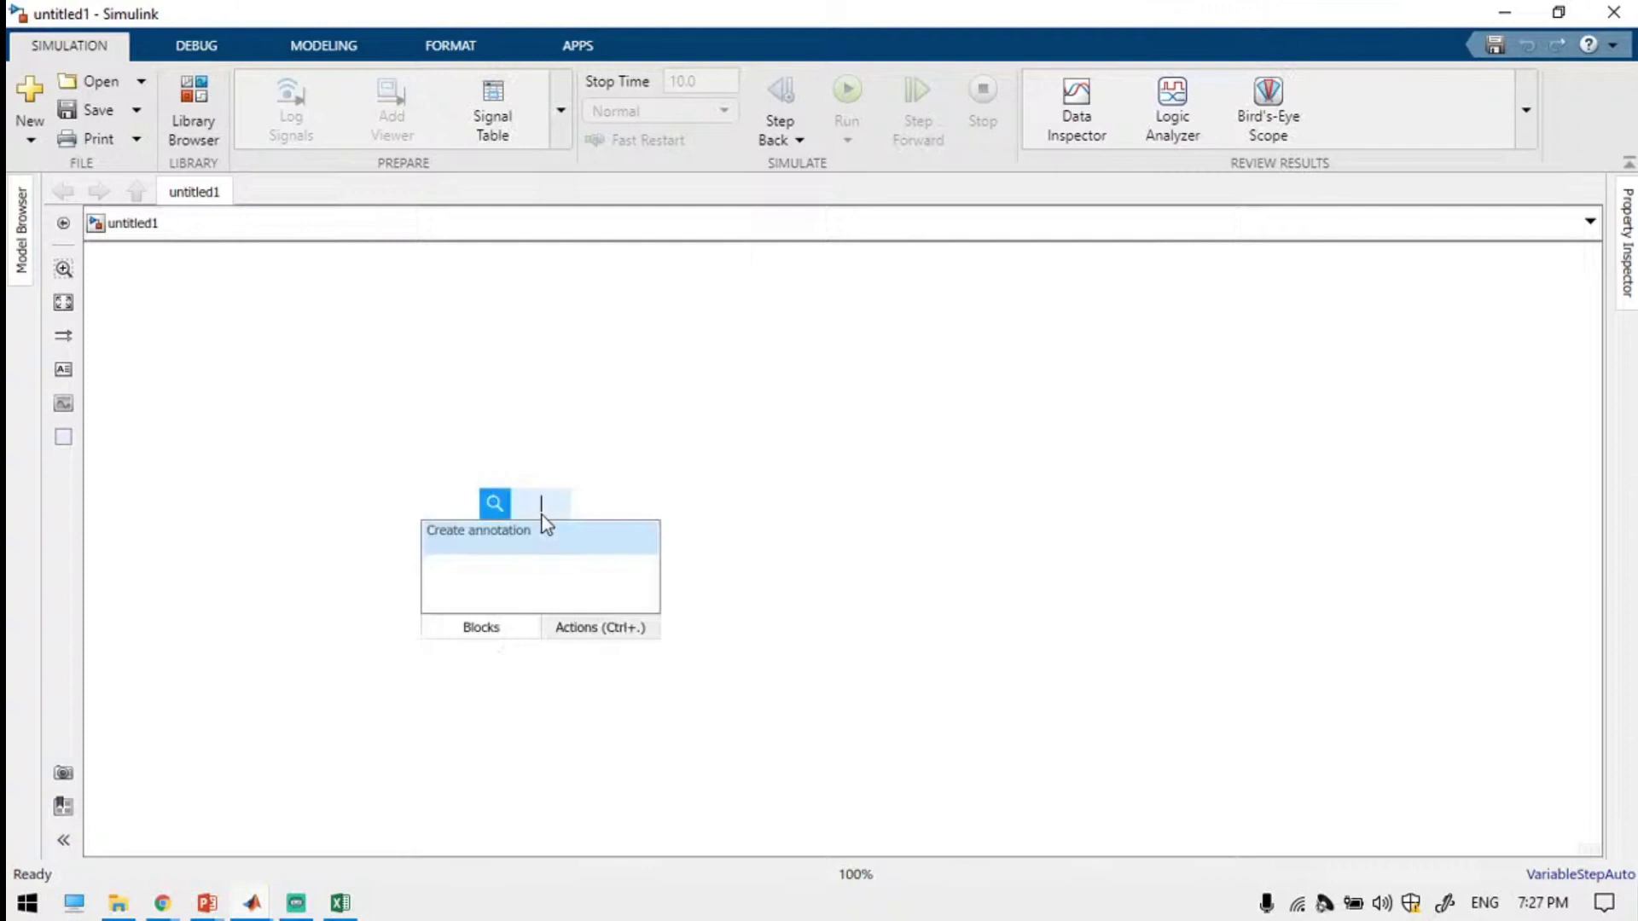
{"action": "type", "text": "sig"}
{"action": "key", "text": "Return"}
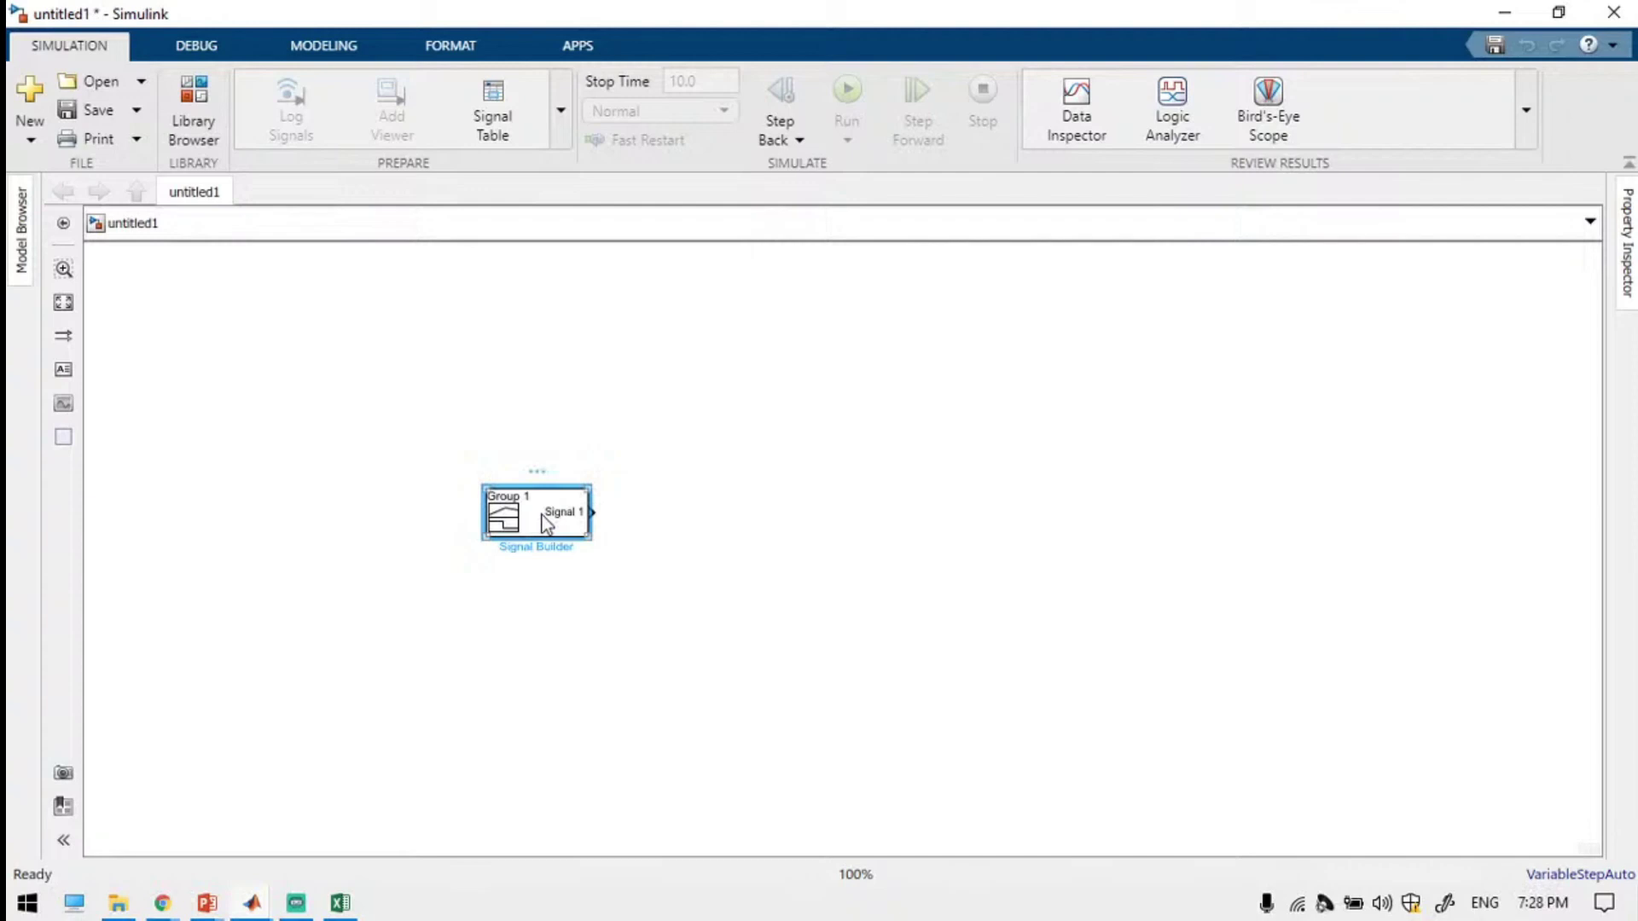
Open the Signal Builder and set the maximum of its time range to 30 seconds.
{"action": "double_click", "coordinate": [547, 522]}
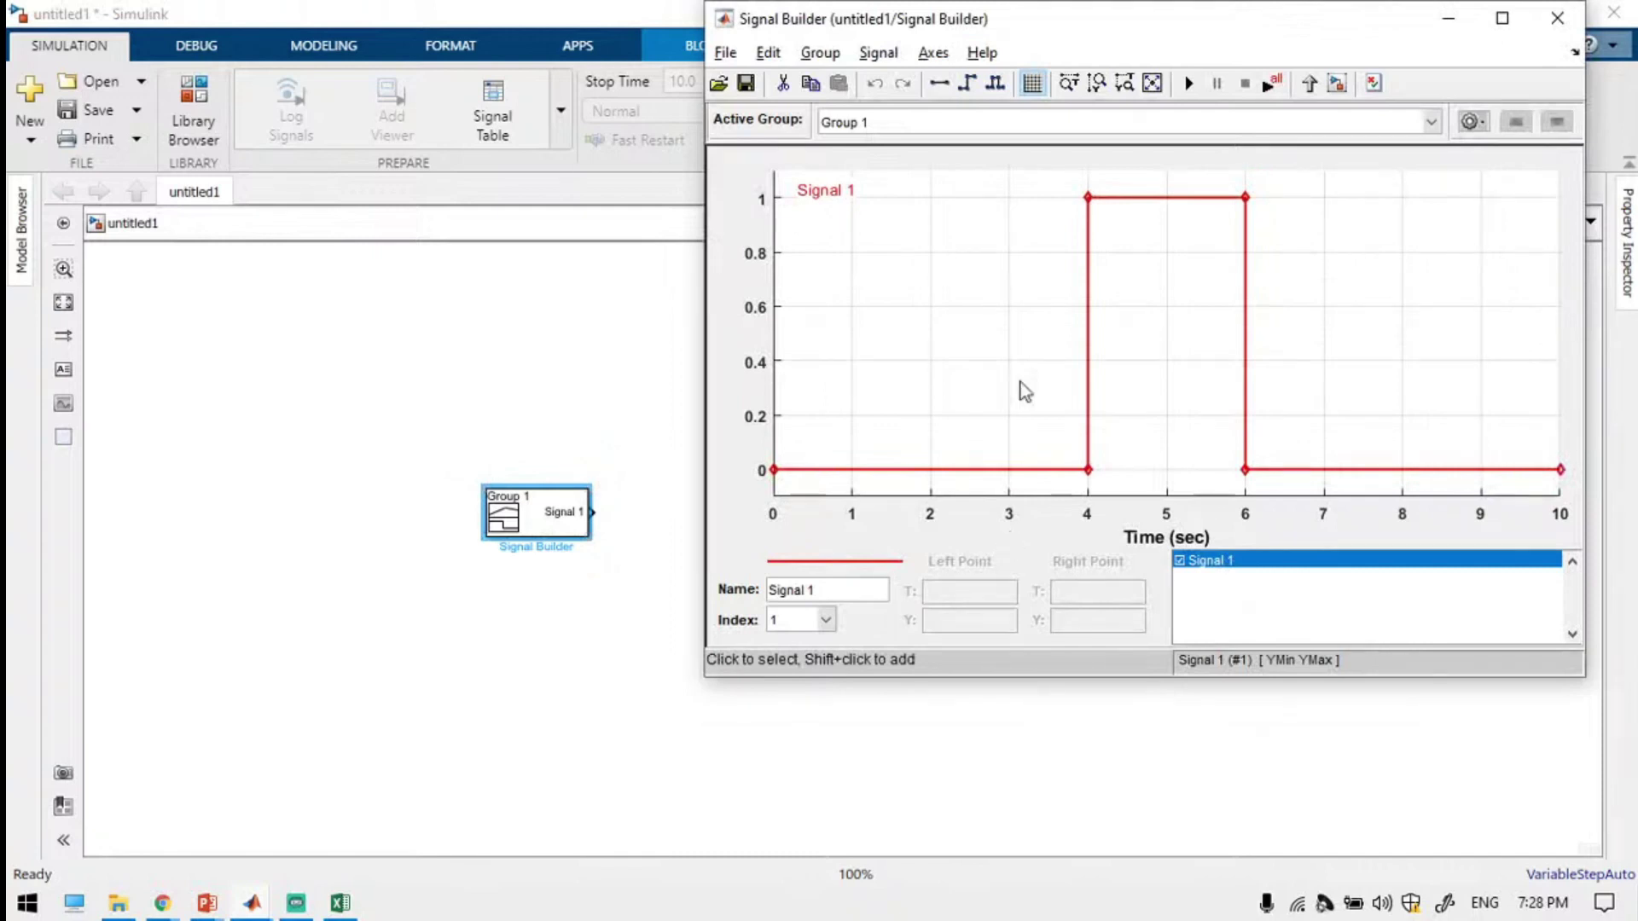
{"action": "left_click", "coordinate": [934, 54]}
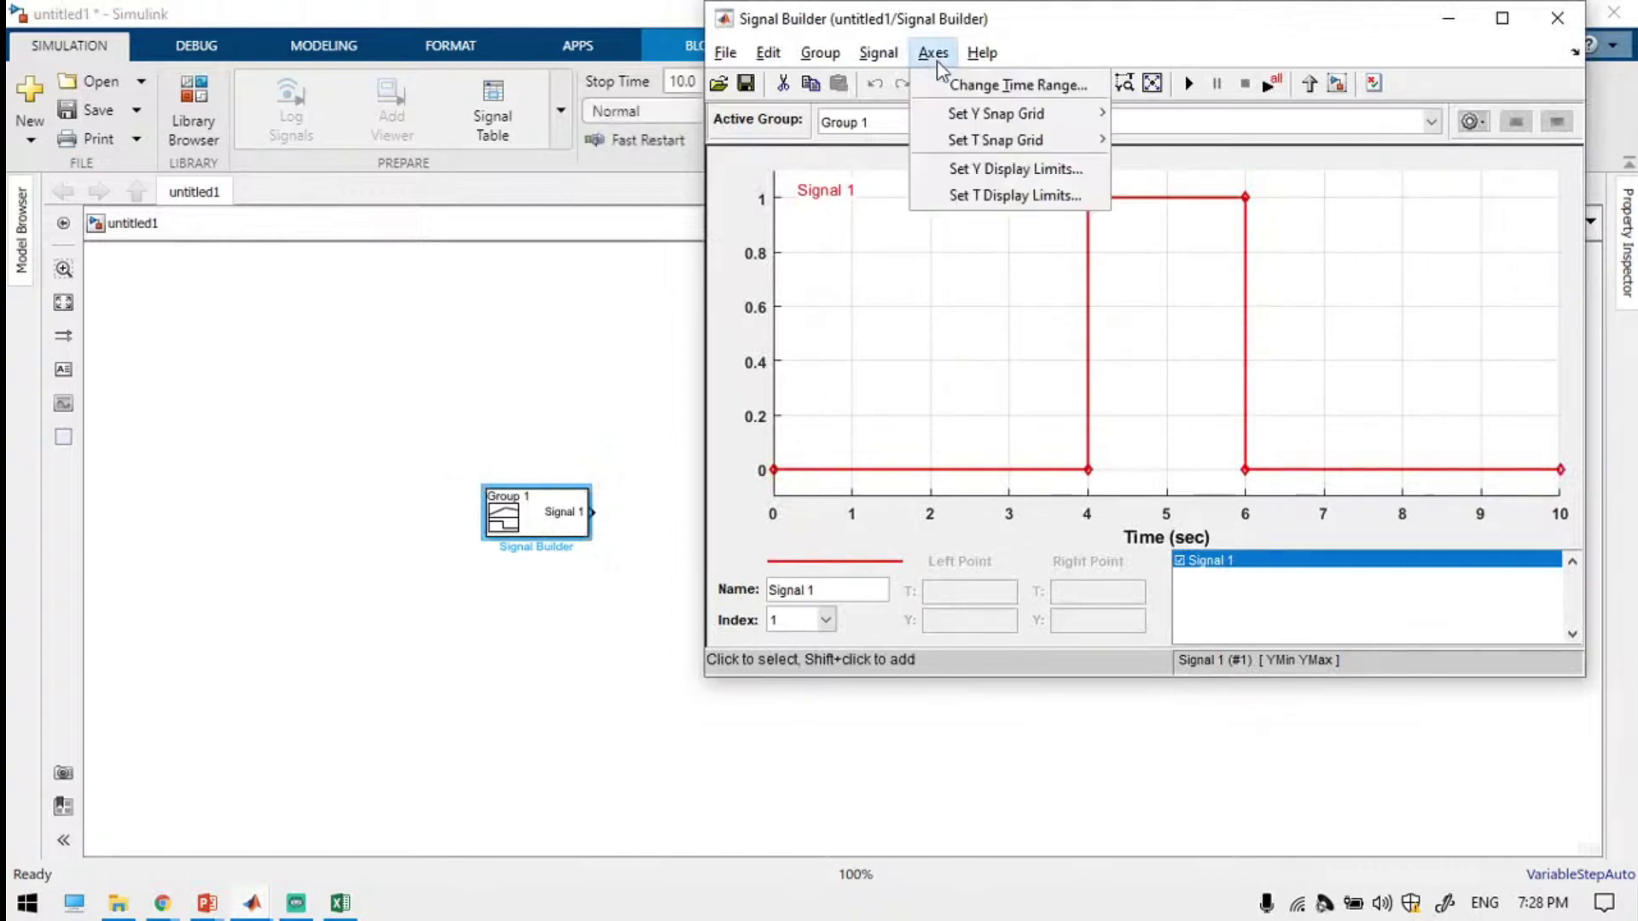
{"action": "left_click", "coordinate": [1042, 82]}
{"action": "left_click", "coordinate": [1149, 122]}
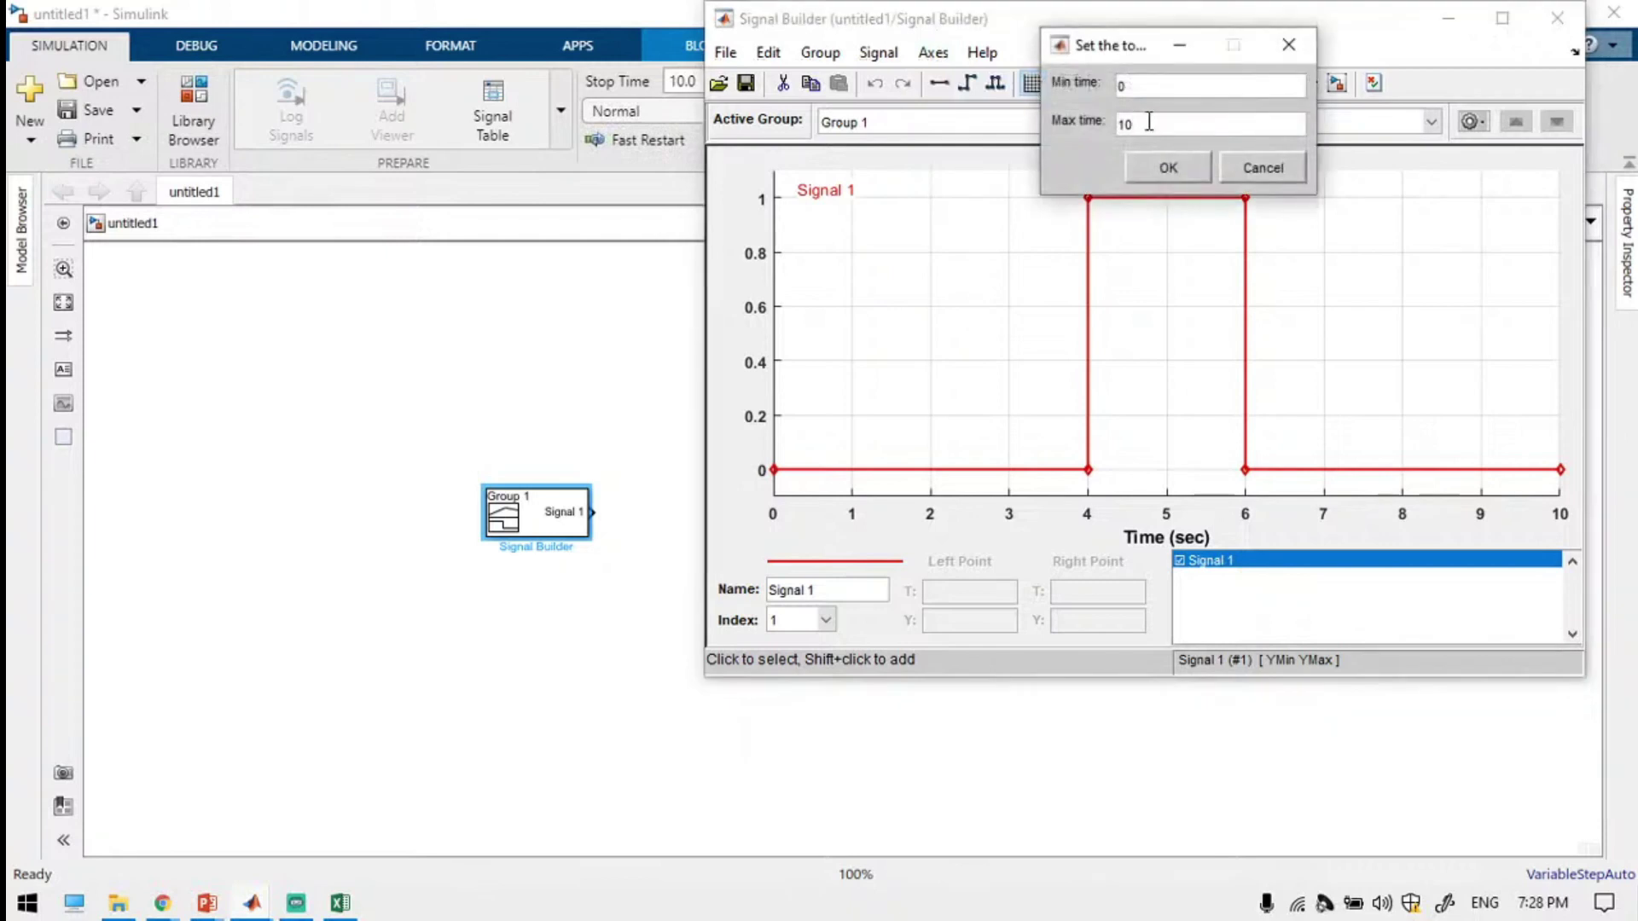
{"action": "double_click", "coordinate": [1149, 122]}
{"action": "type", "text": "30"}
{"action": "left_click", "coordinate": [1169, 169]}
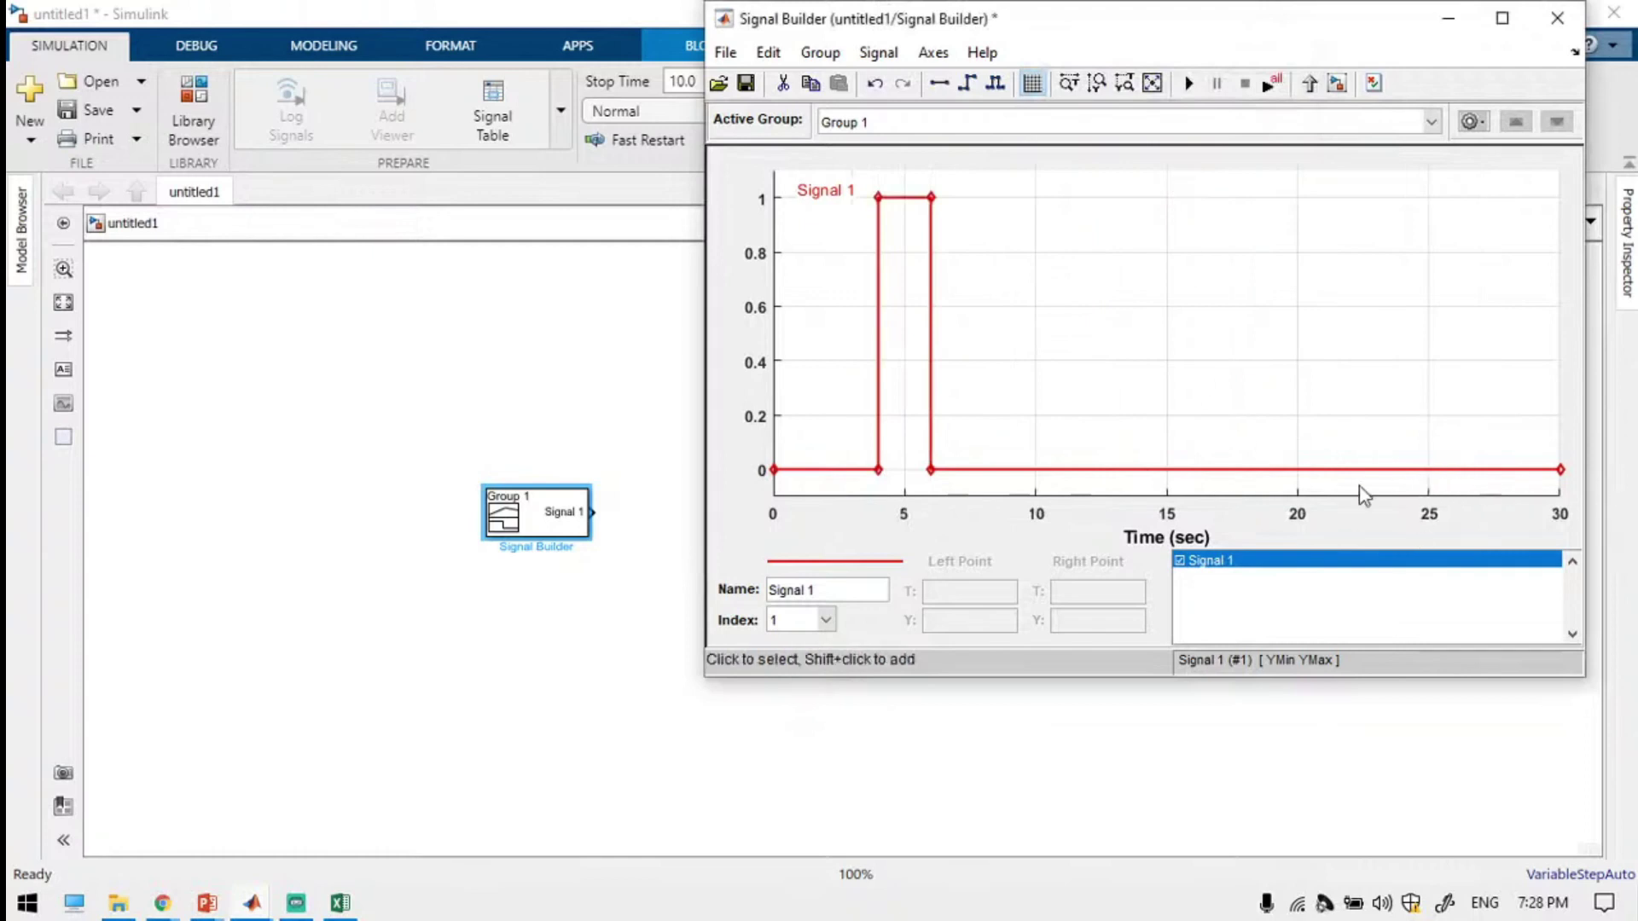
Shift the pulse's falling edge to 20 seconds and its rising edge to 10 seconds.
{"action": "left_click_drag", "start_coordinate": [928, 395], "coordinate": [1298, 388]}
{"action": "left_click", "coordinate": [789, 388]}
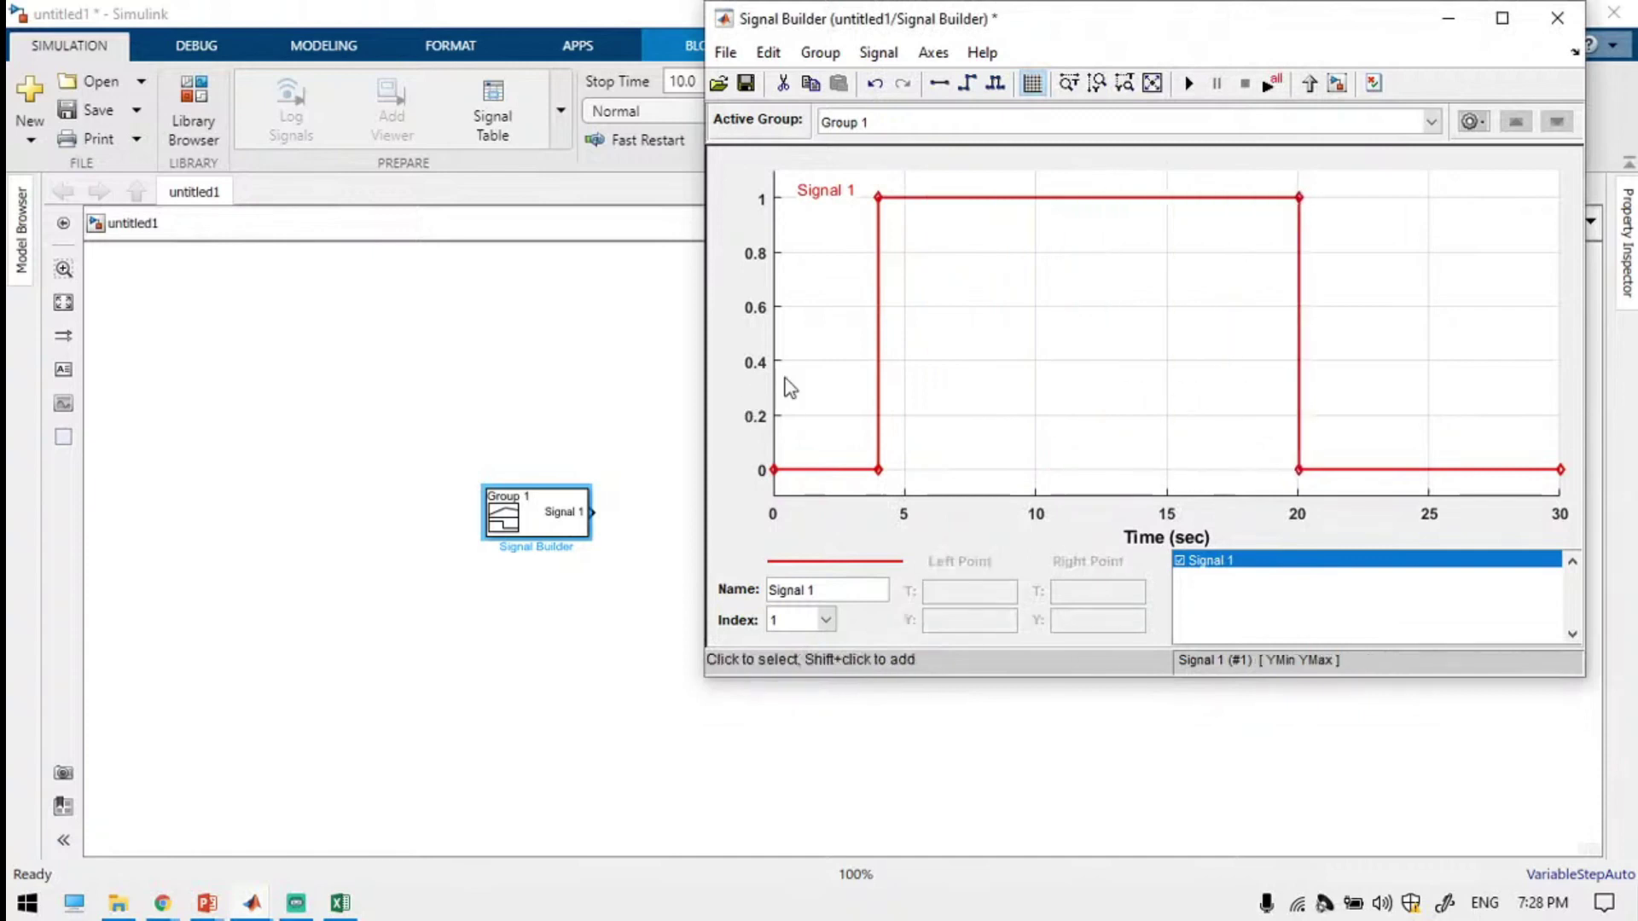
{"action": "left_click_drag", "start_coordinate": [878, 334], "coordinate": [1034, 325]}
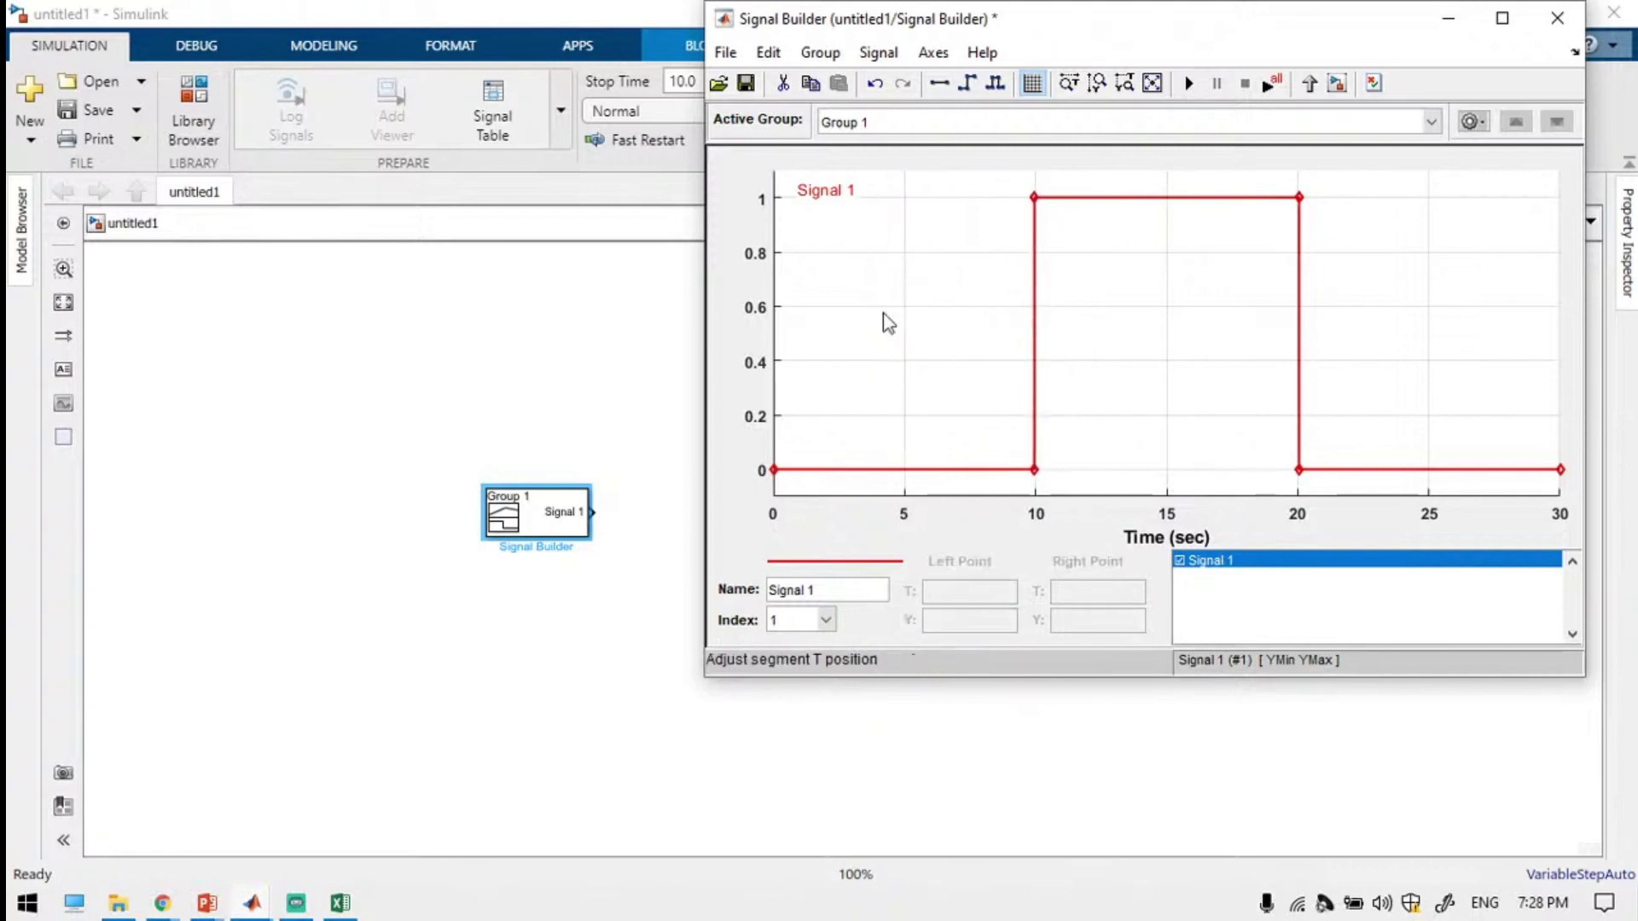
Set the signal's Y display limits to a minimum of -1 and a maximum of 4.
{"action": "right_click", "coordinate": [884, 314]}
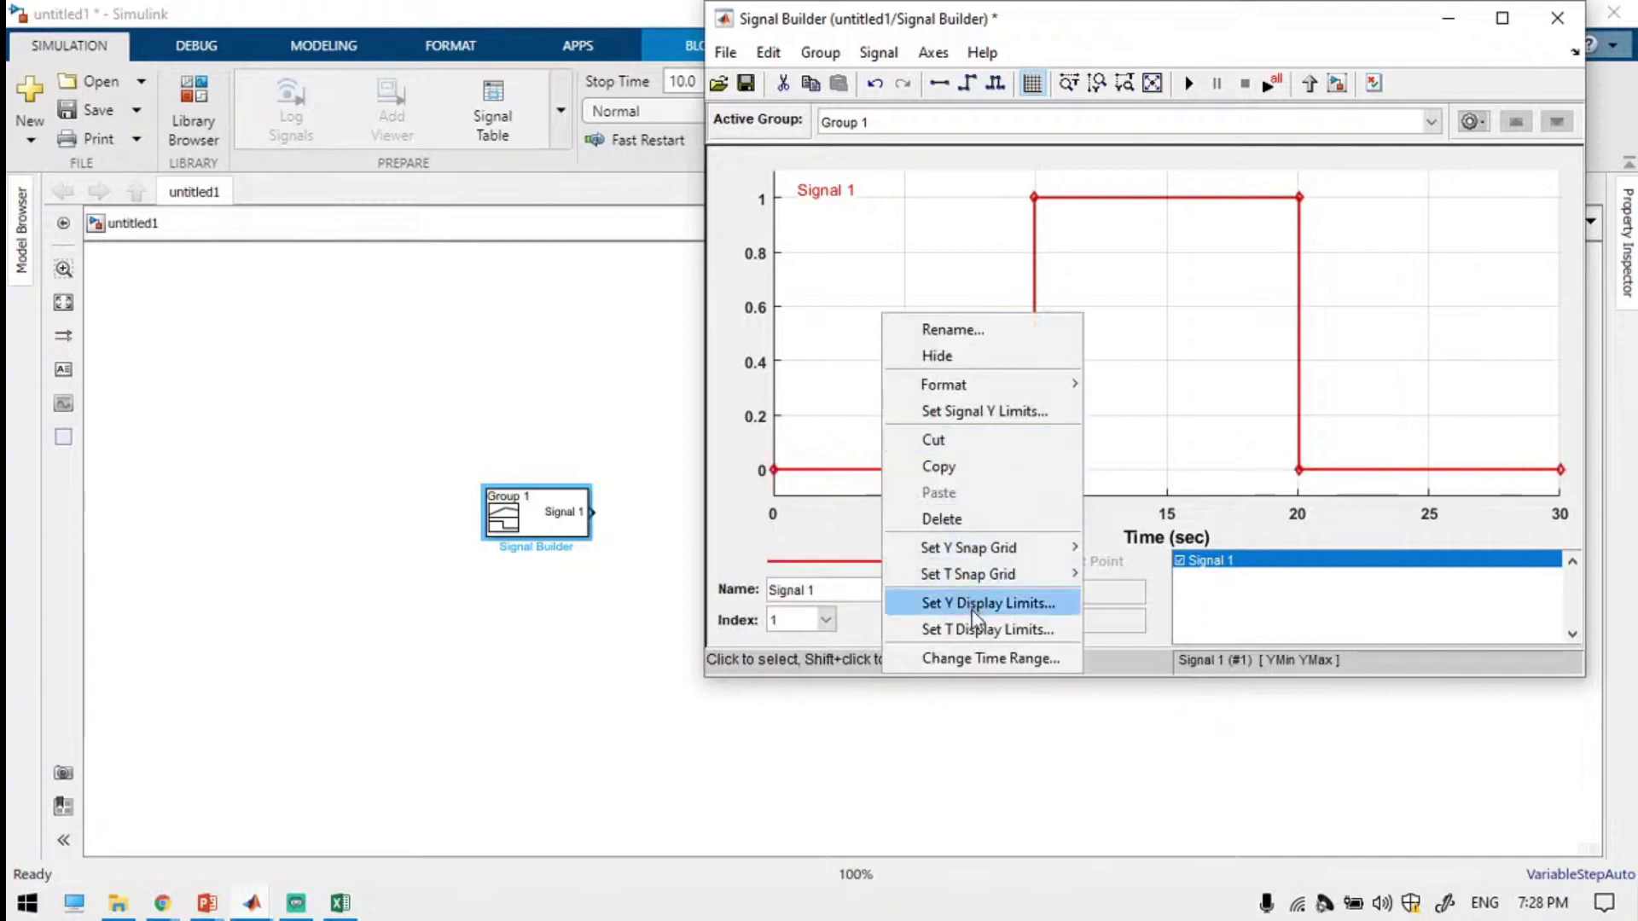
{"action": "left_click", "coordinate": [975, 603]}
{"action": "left_click", "coordinate": [1126, 503]}
{"action": "key", "text": "BackSpace"}
{"action": "key", "text": "BackSpace"}
{"action": "key", "text": "BackSpace"}
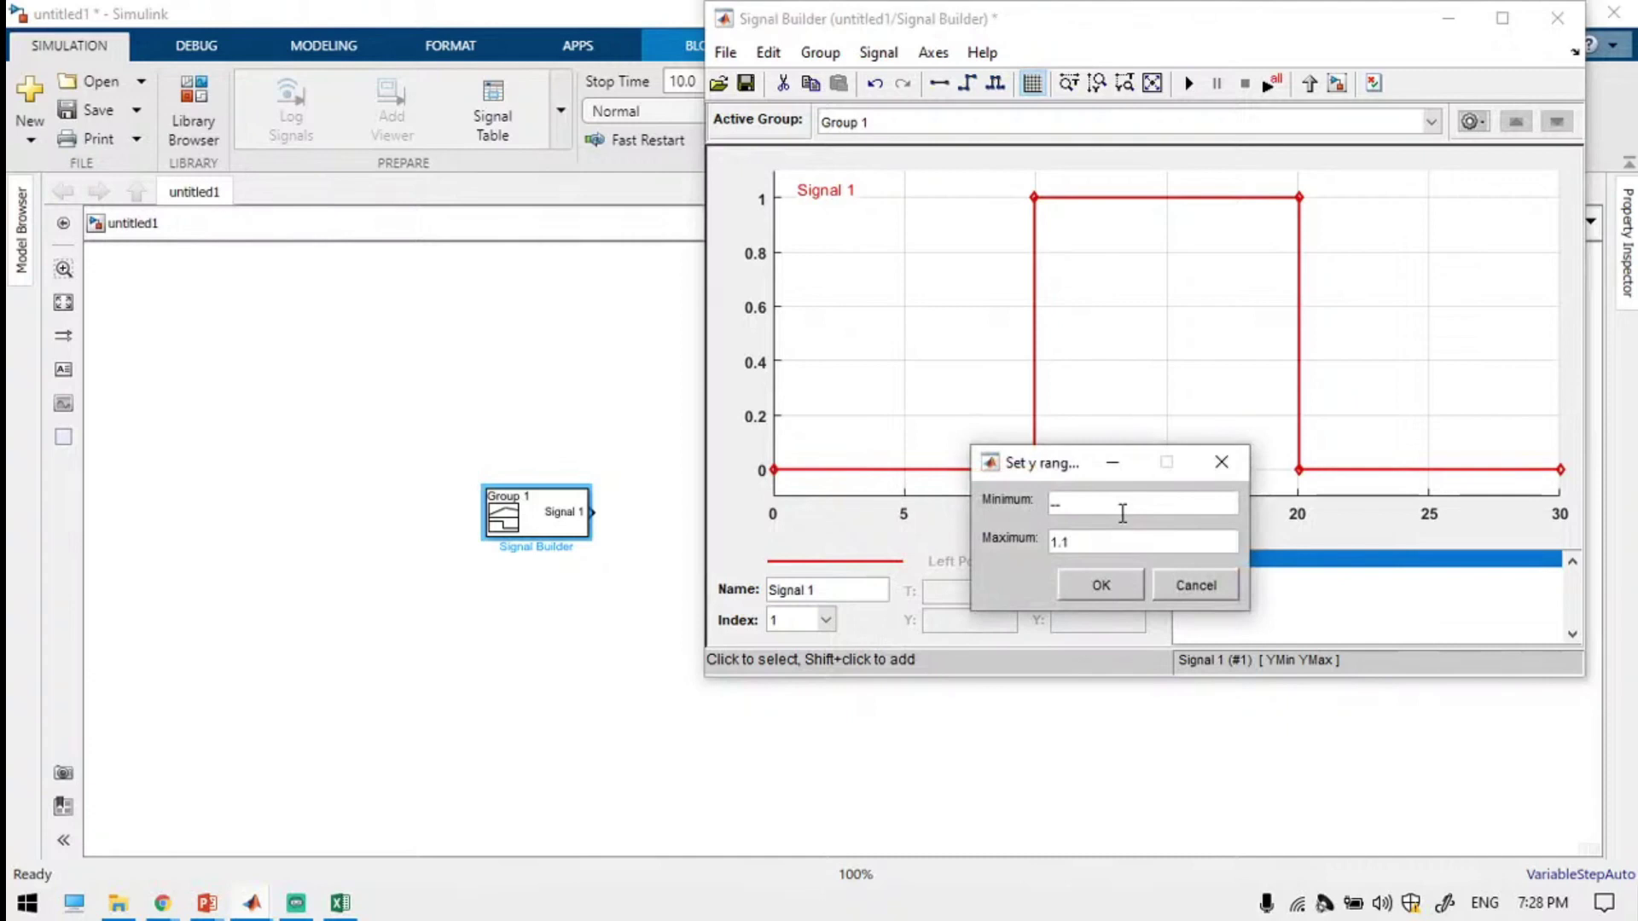
{"action": "type", "text": "1"}
{"action": "double_click", "coordinate": [1113, 537]}
{"action": "type", "text": "4"}
{"action": "key", "text": "Return"}
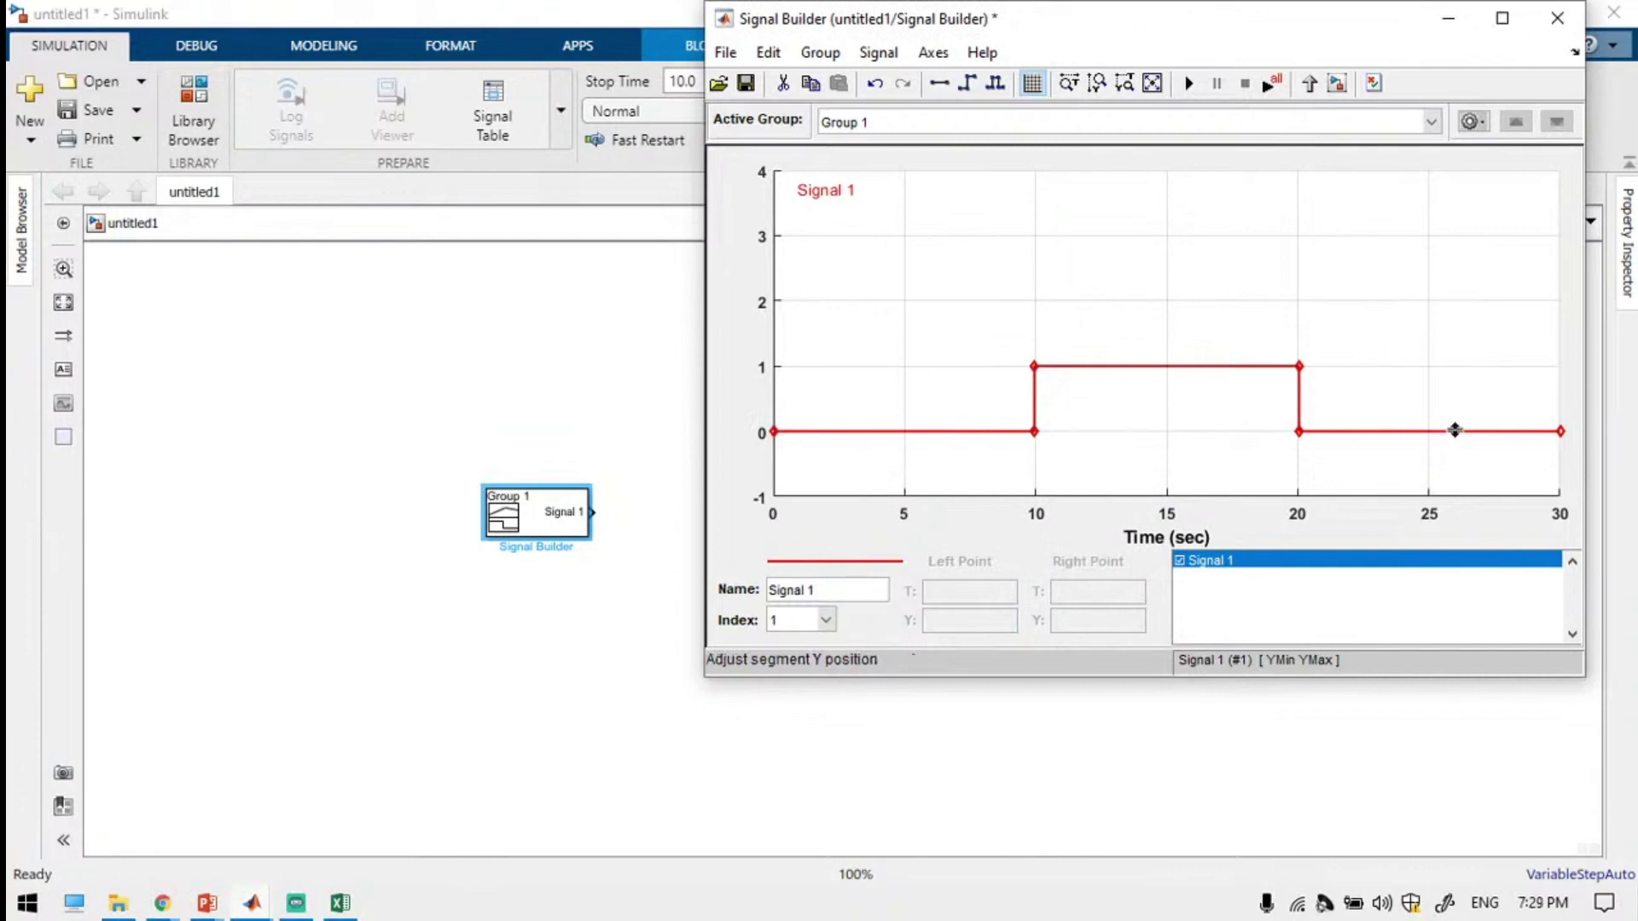
Reshape Signal 1 into a staircase of about 1 until 10 s, 2 until 20 s and 3 until 30 s.
{"action": "left_click_drag", "start_coordinate": [1561, 429], "coordinate": [1562, 234]}
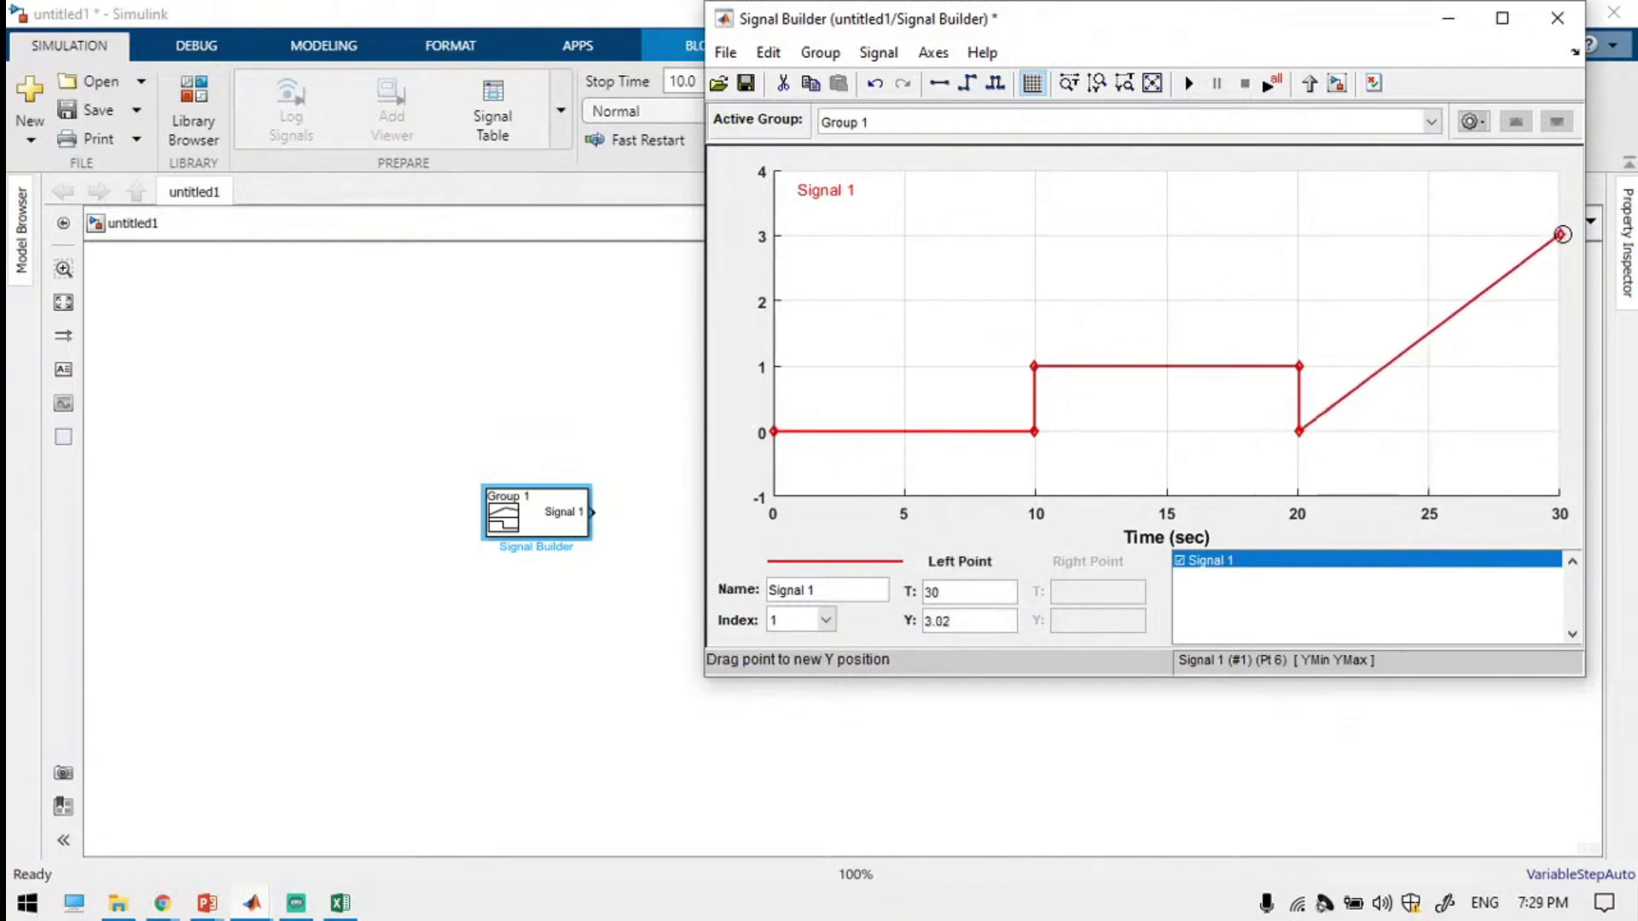
{"action": "left_click_drag", "start_coordinate": [1299, 431], "coordinate": [1298, 237]}
{"action": "left_click_drag", "start_coordinate": [1298, 366], "coordinate": [1298, 300]}
{"action": "left_click_drag", "start_coordinate": [1034, 366], "coordinate": [1034, 298]}
{"action": "left_click_drag", "start_coordinate": [933, 433], "coordinate": [947, 367]}
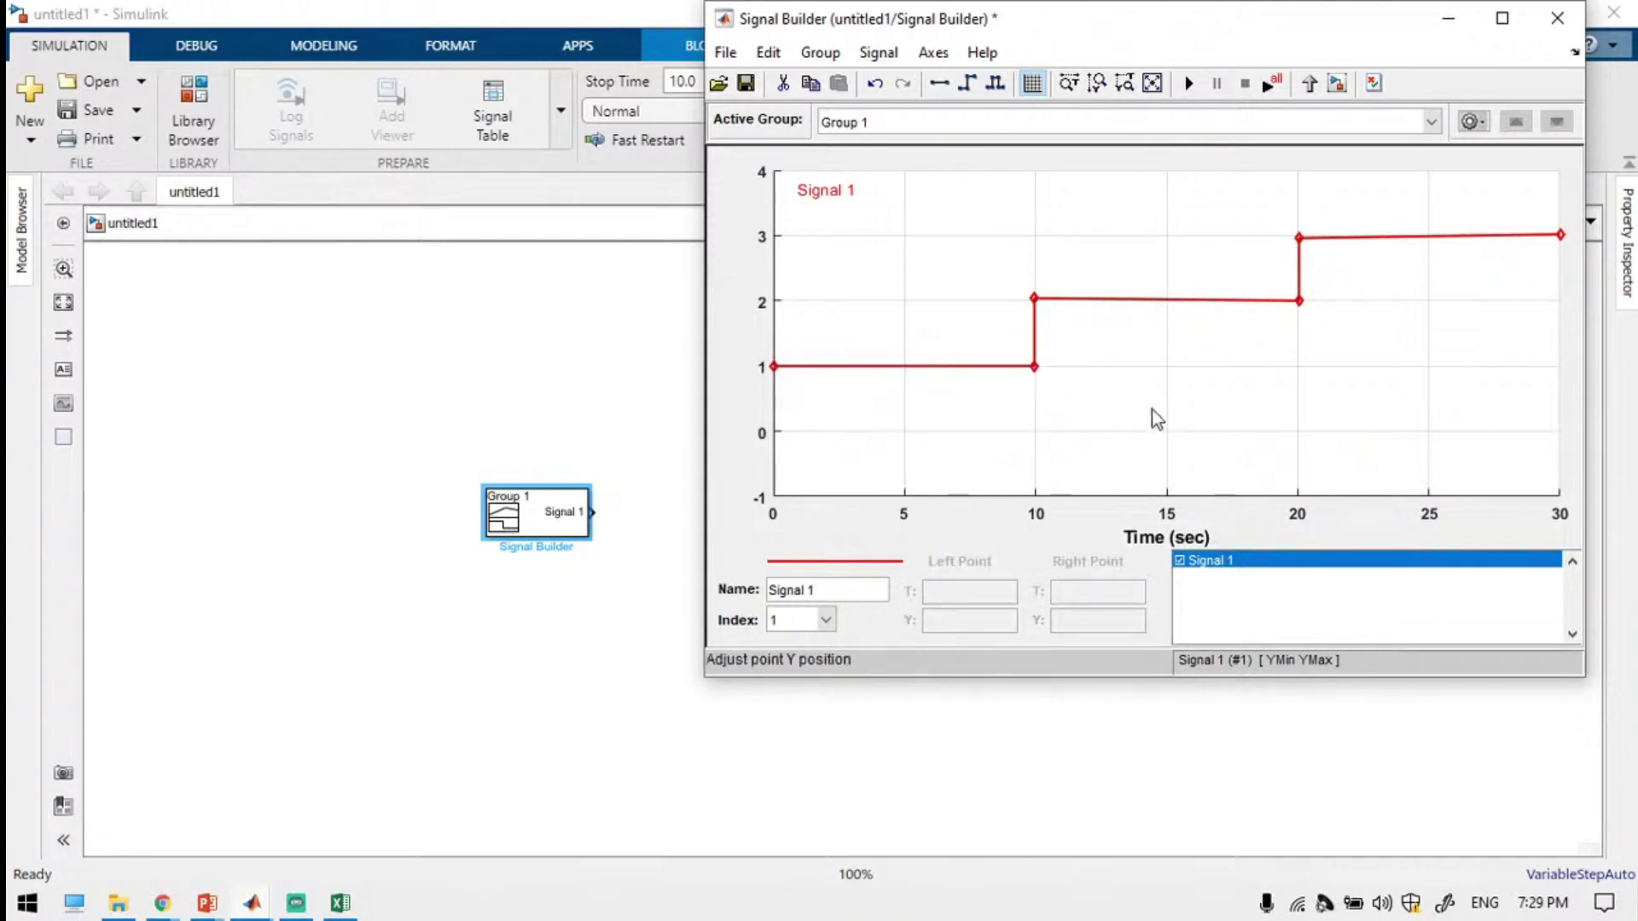
{"action": "left_click", "coordinate": [1021, 550]}
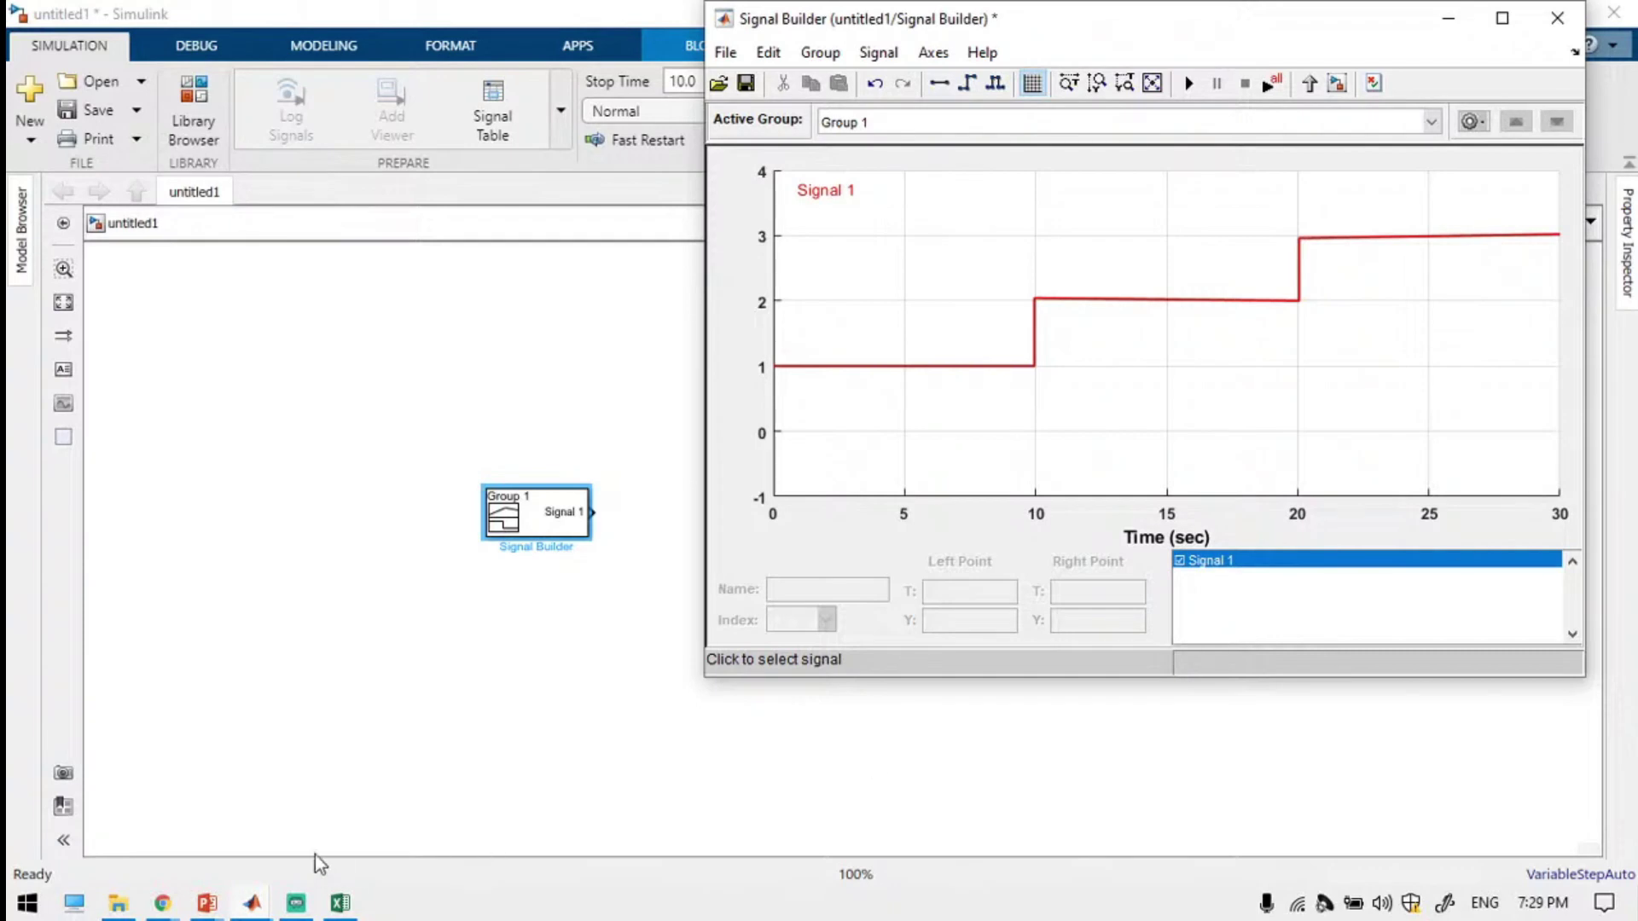
{"action": "left_click", "coordinate": [397, 772]}
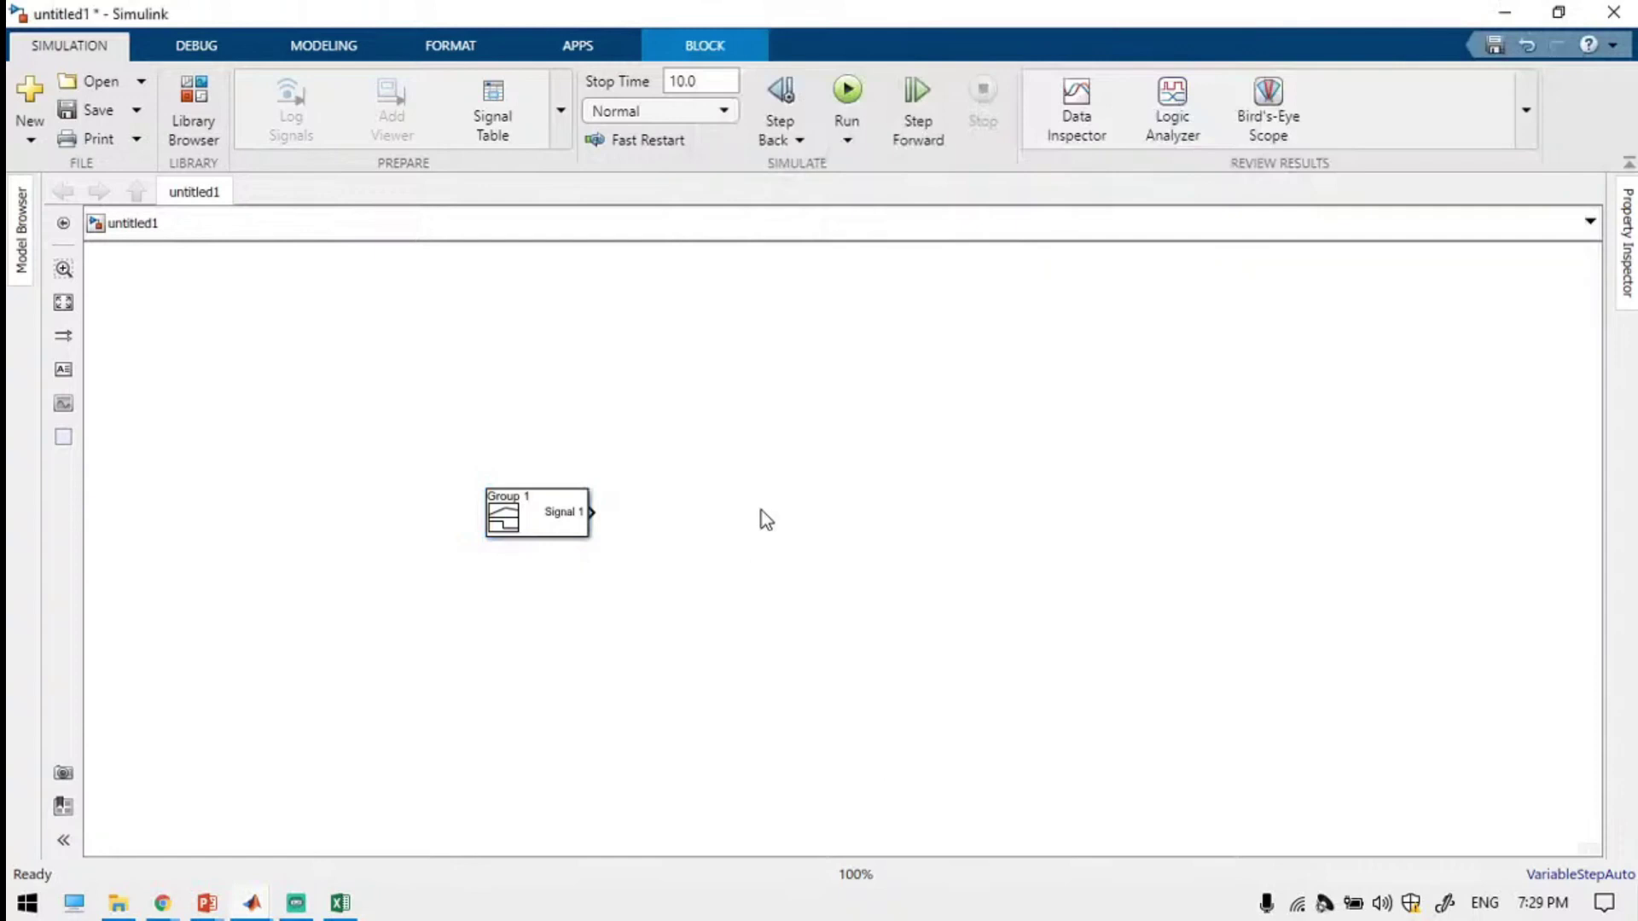
Add a Scope block beside the Signal Builder and connect it to the Signal 1 output.
{"action": "double_click", "coordinate": [751, 535]}
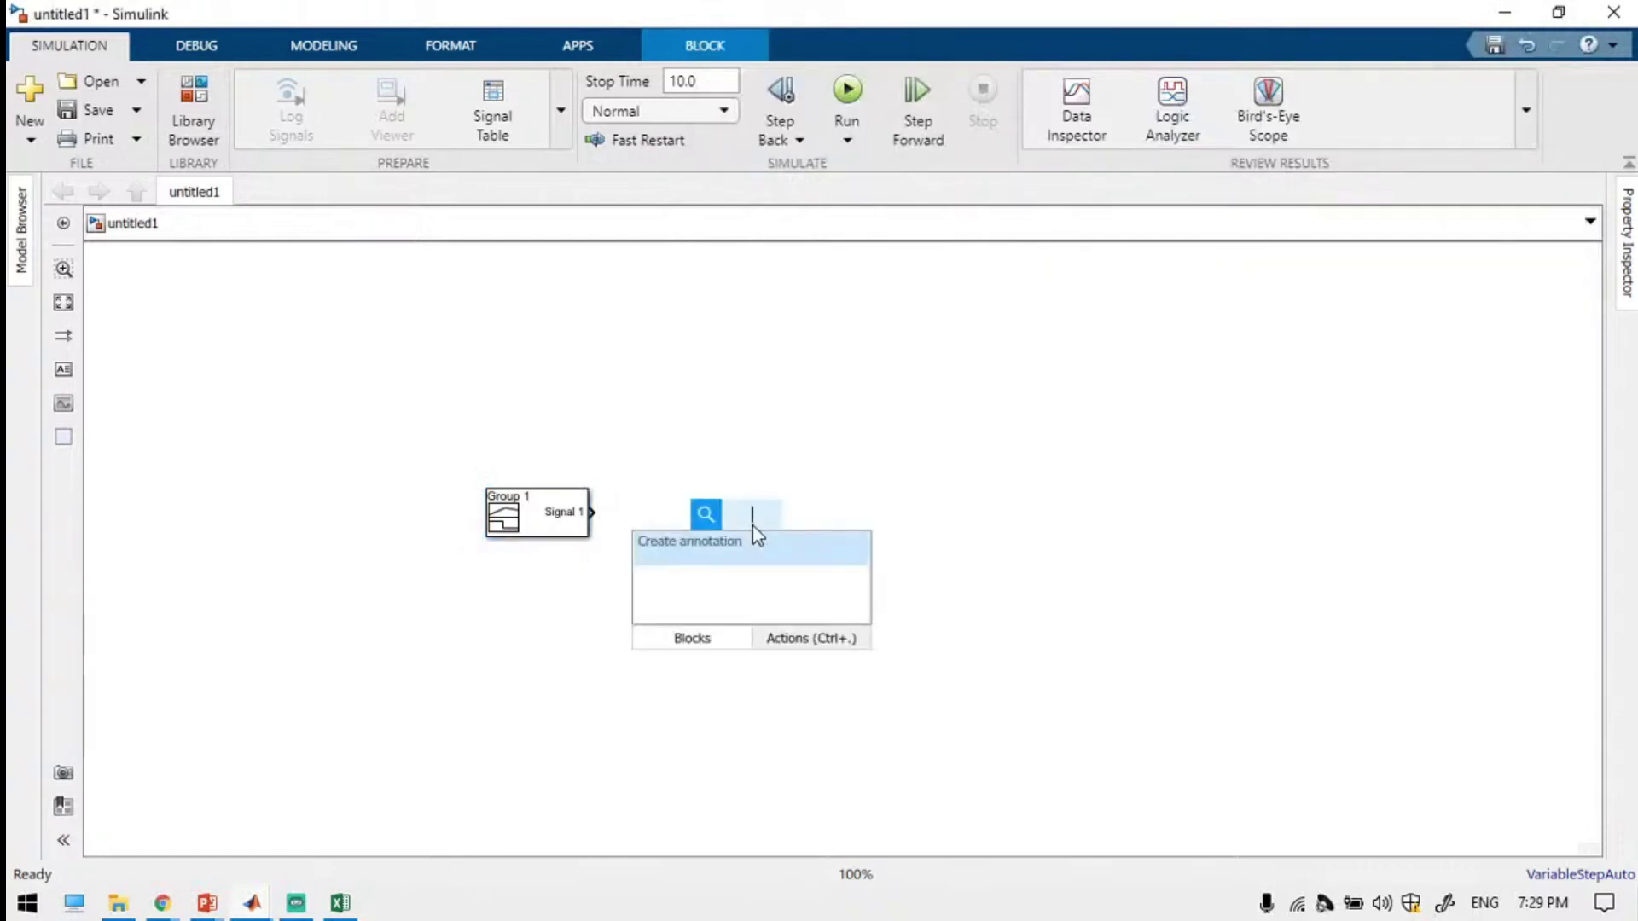
{"action": "type", "text": "scope"}
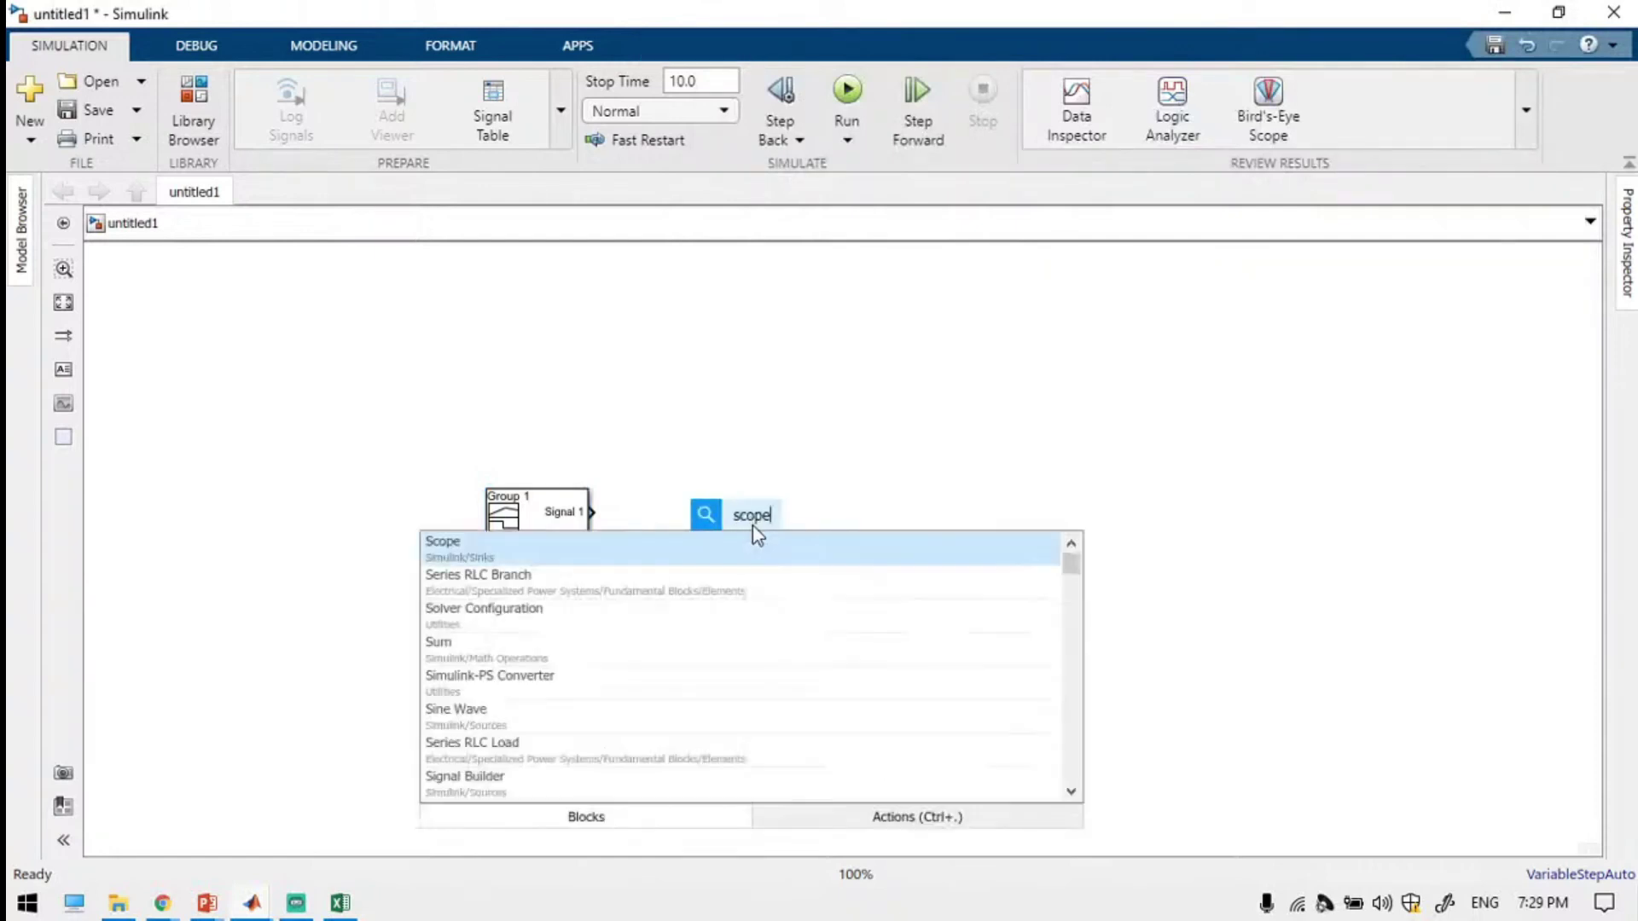
{"action": "key", "text": "Return"}
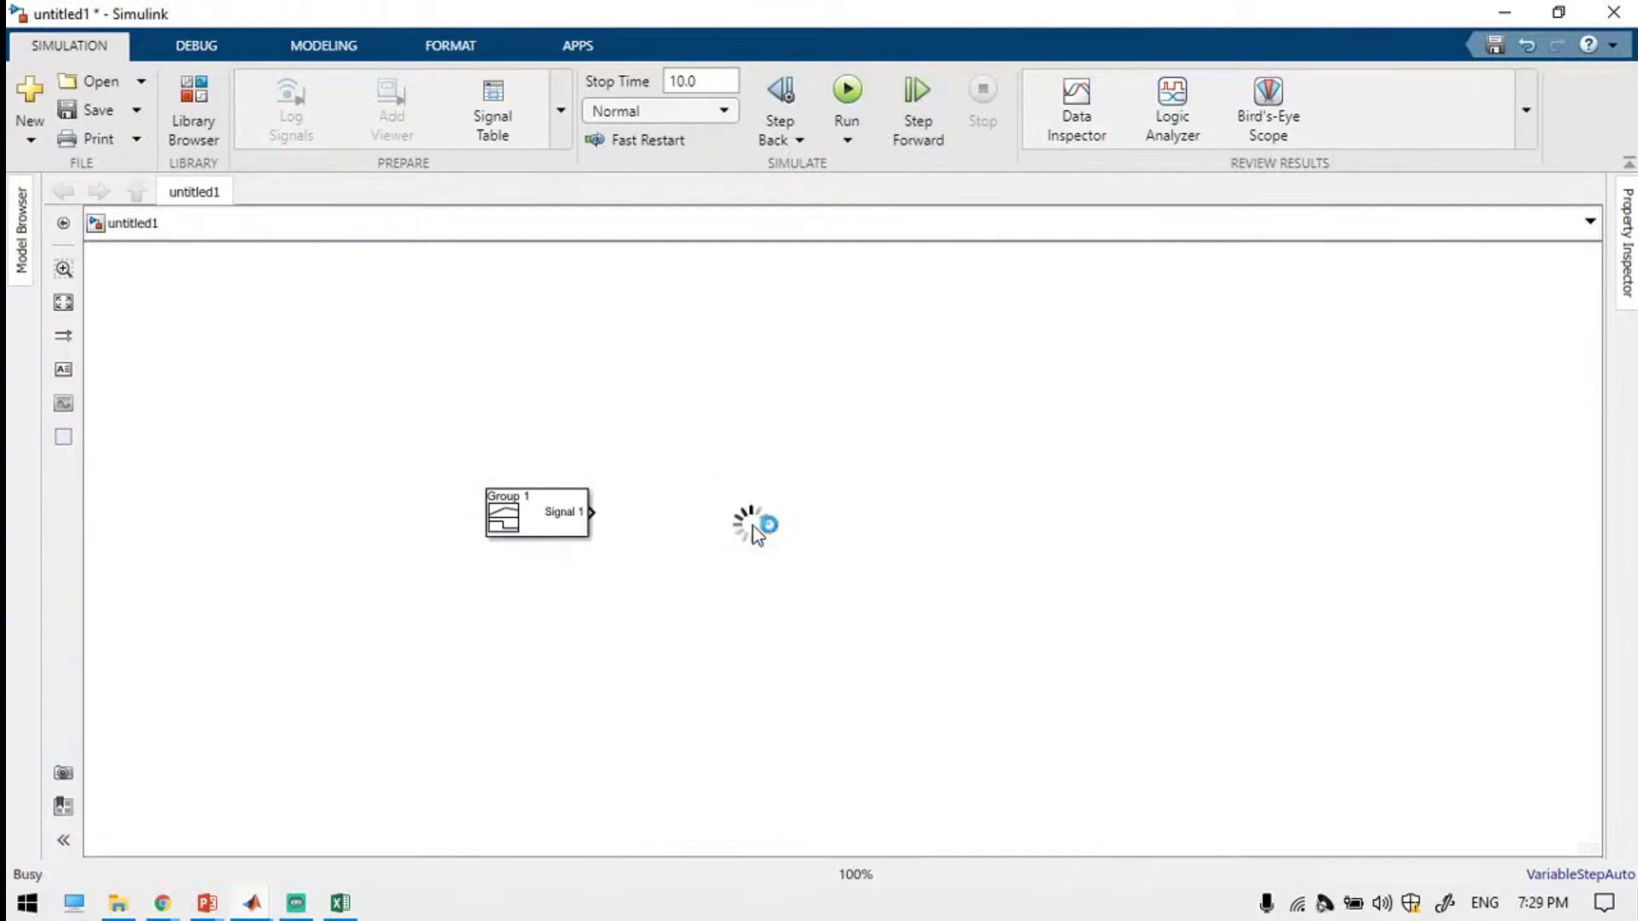
Set the simulation stop time to 100, run the model and view the signal in the scope.
{"action": "left_click", "coordinate": [714, 82]}
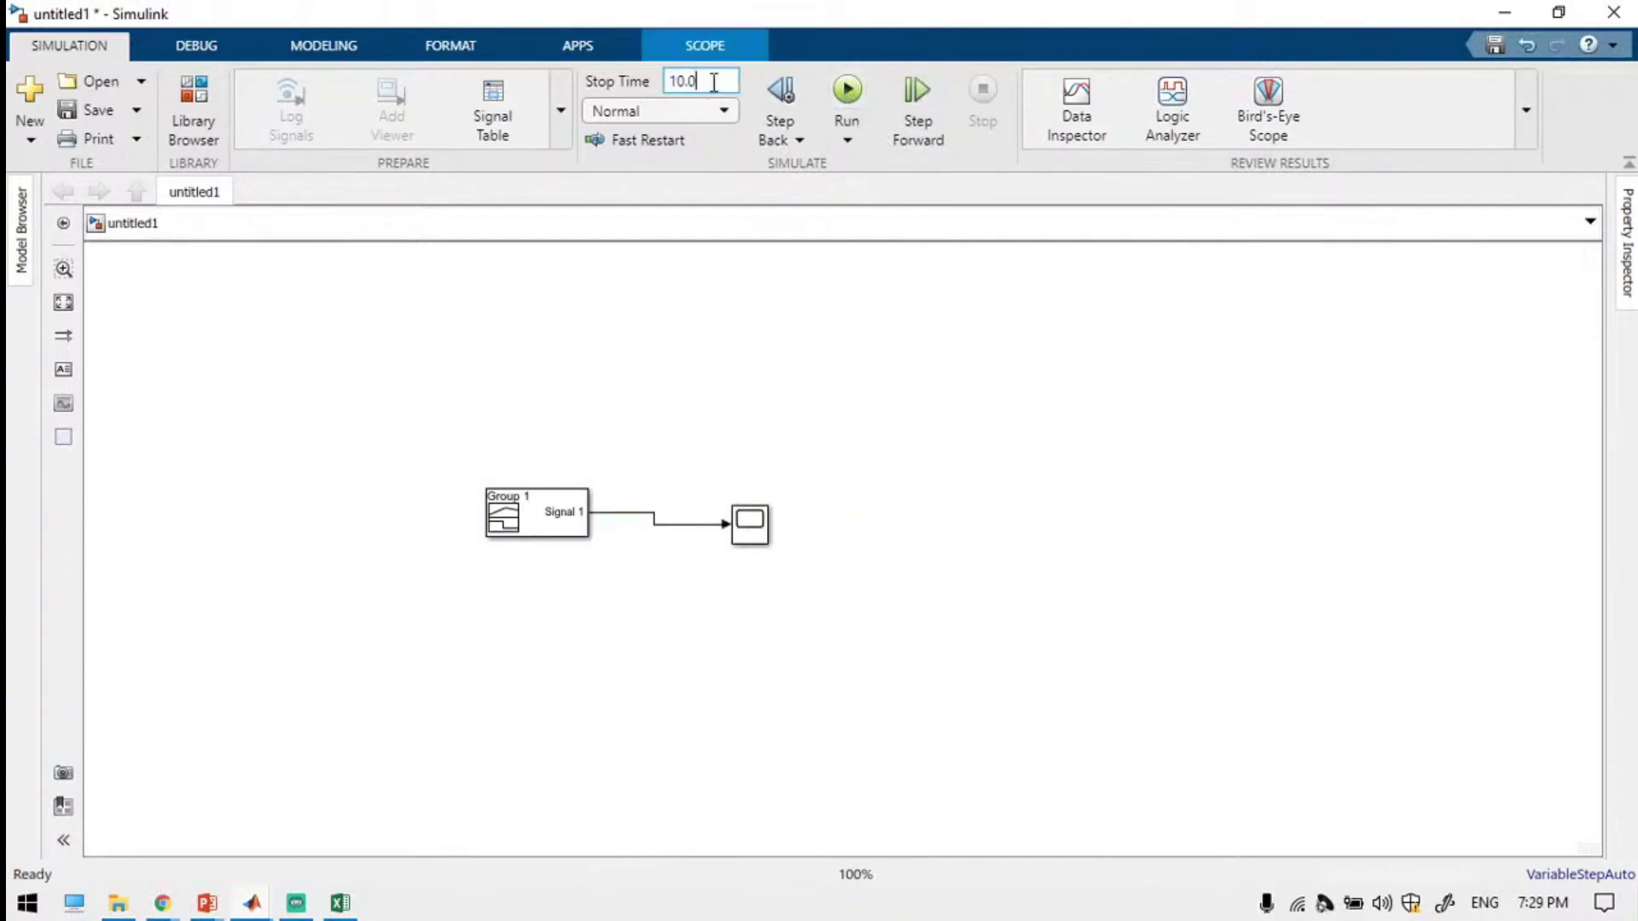
{"action": "double_click", "coordinate": [714, 82]}
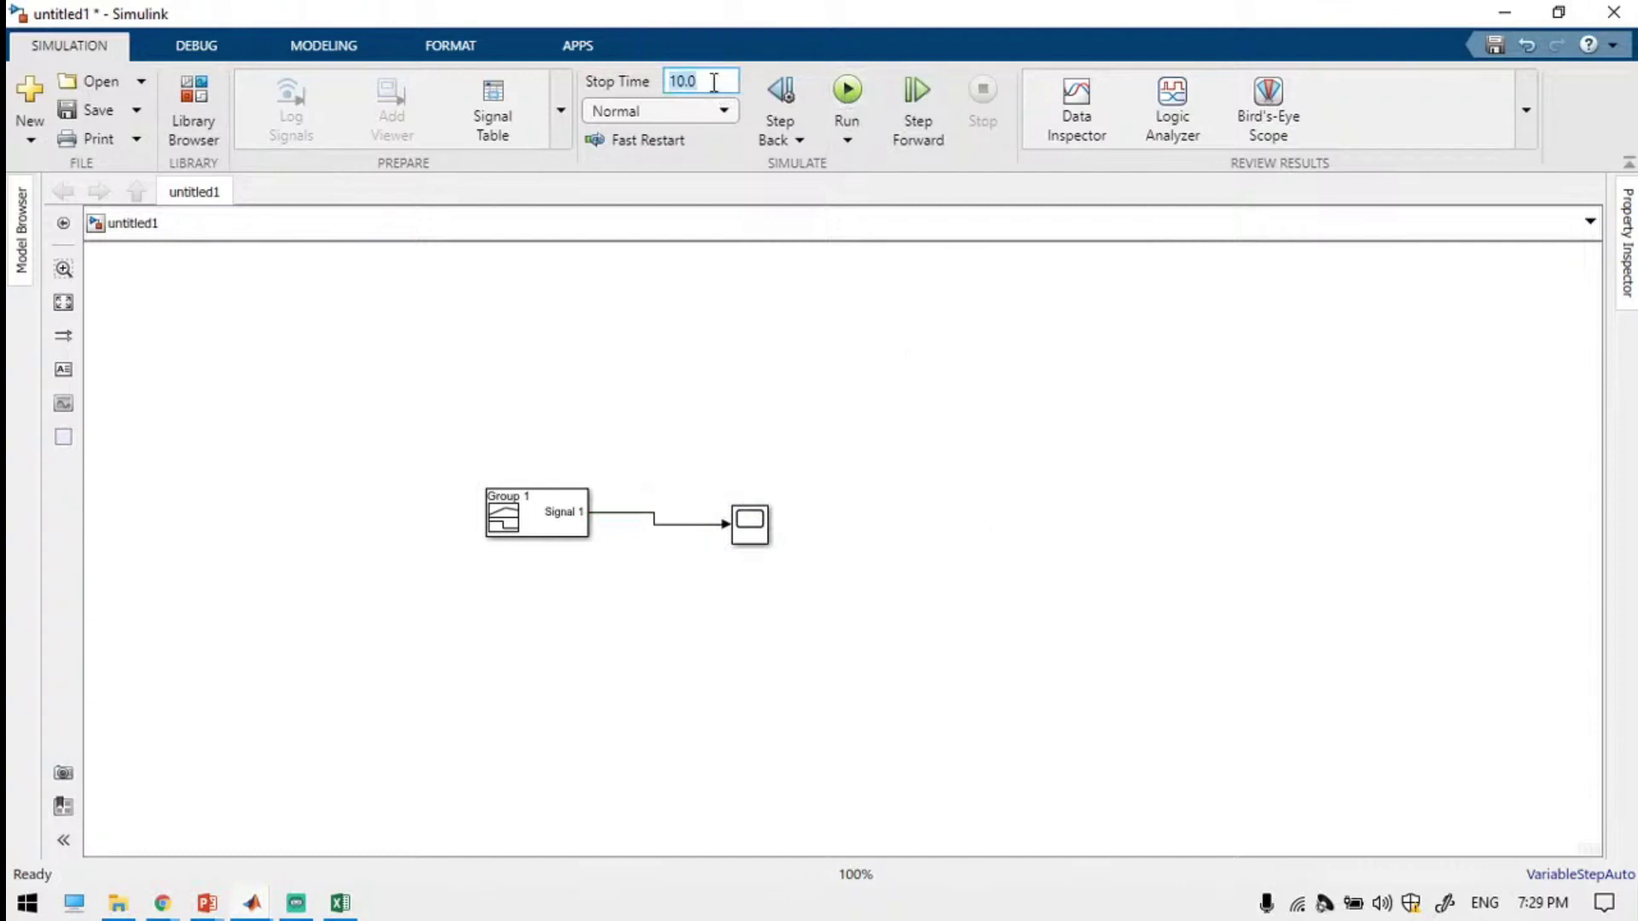
{"action": "type", "text": "100"}
{"action": "left_click", "coordinate": [847, 90]}
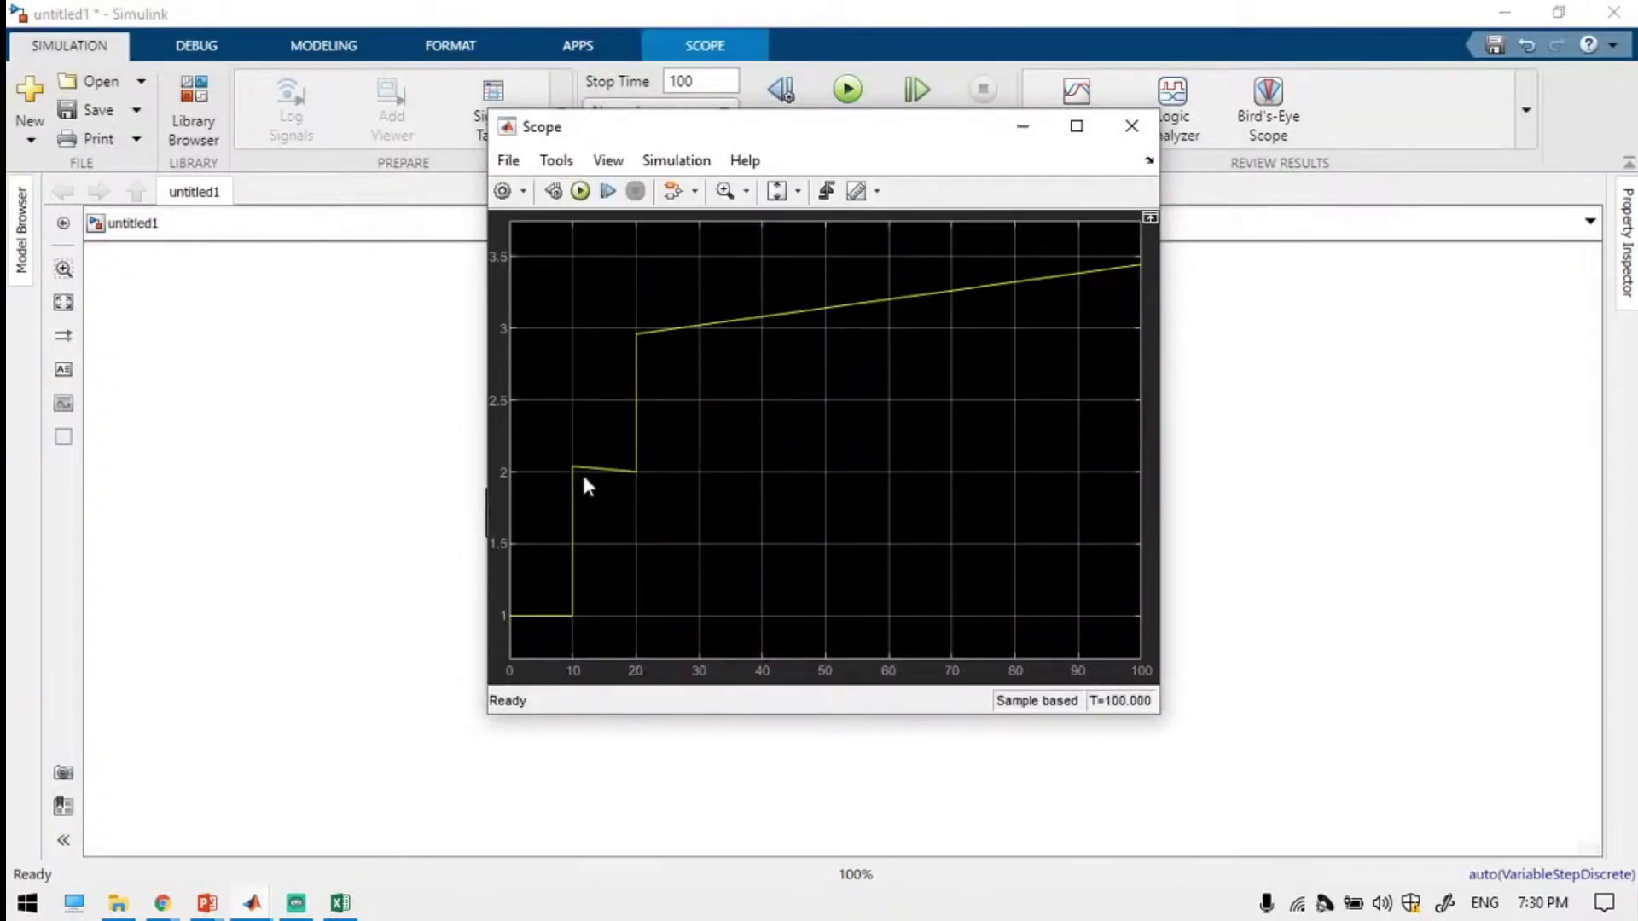
Level Signal 1's last segment, from about 20 s to 30 s, by setting both of its endpoint Y values to 3.00.
{"action": "left_click", "coordinate": [381, 577]}
{"action": "double_click", "coordinate": [553, 529]}
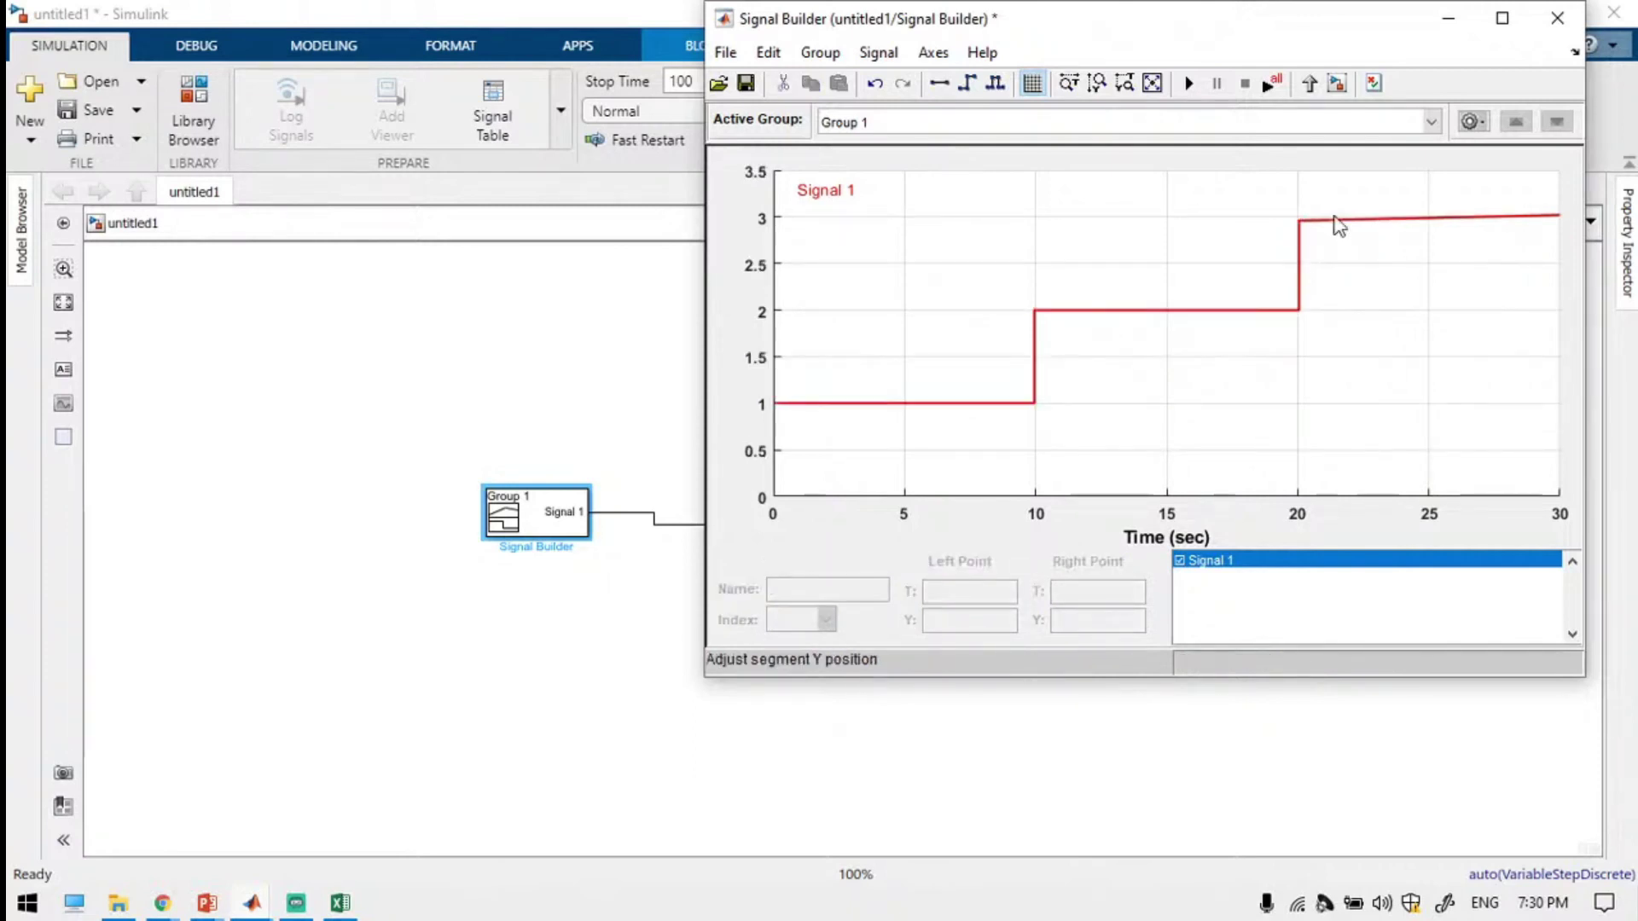
{"action": "left_click", "coordinate": [1330, 219]}
{"action": "left_click", "coordinate": [1333, 223]}
{"action": "left_click", "coordinate": [1331, 222]}
{"action": "double_click", "coordinate": [979, 617]}
{"action": "type", "text": "3.00"}
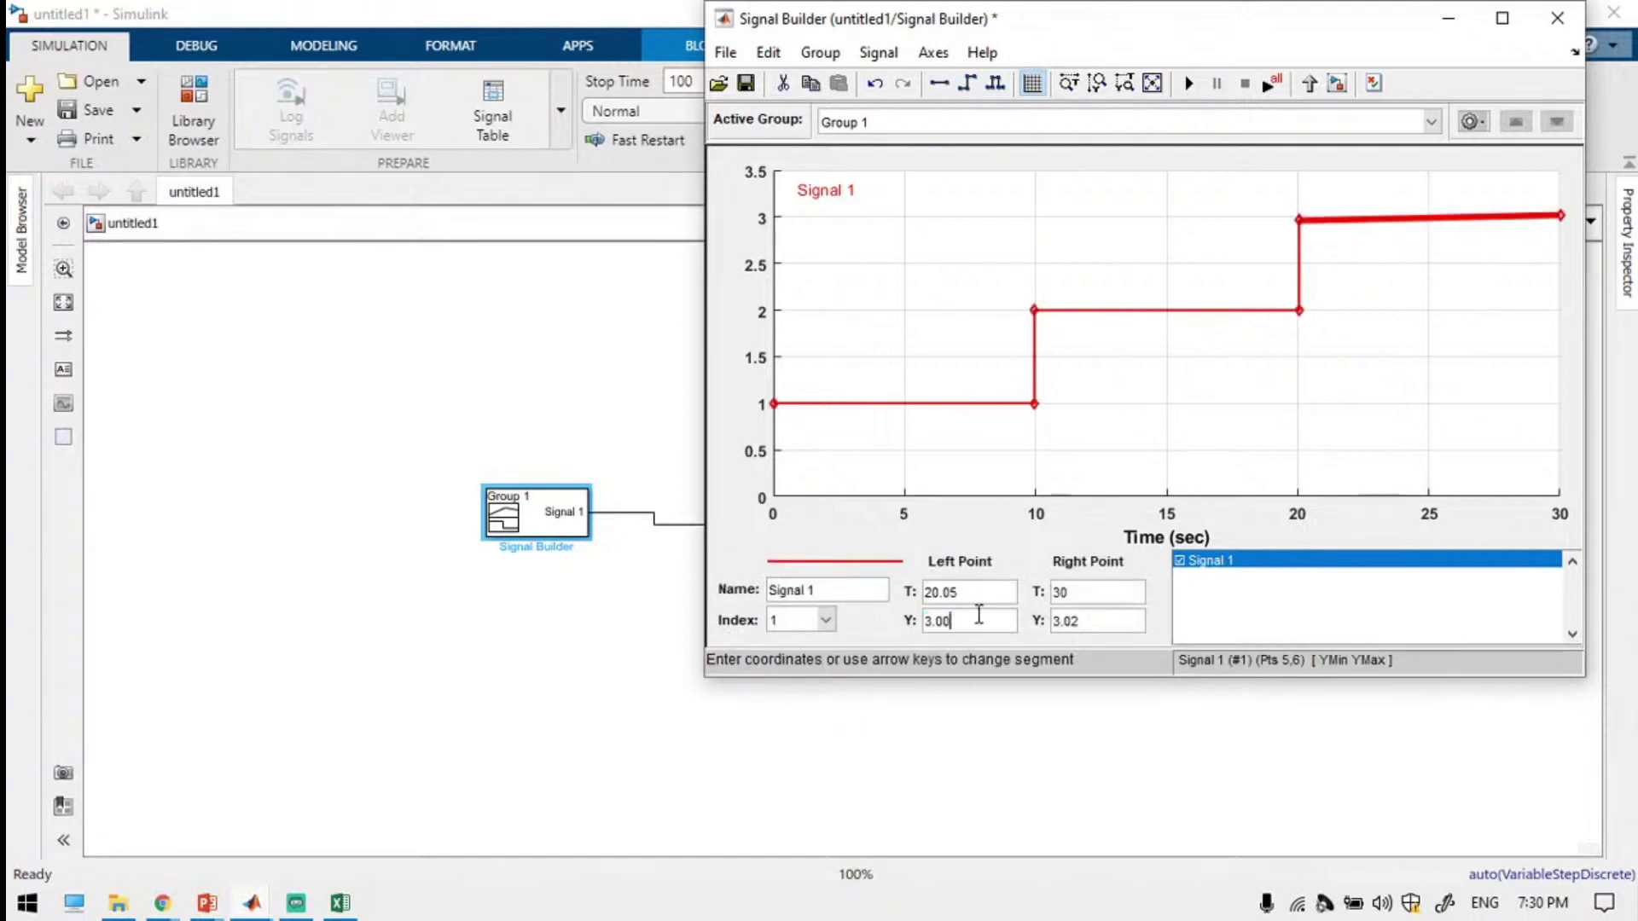
{"action": "left_click", "coordinate": [1111, 620]}
{"action": "key", "text": "BackSpace"}
{"action": "type", "text": "00"}
{"action": "left_click", "coordinate": [1217, 198]}
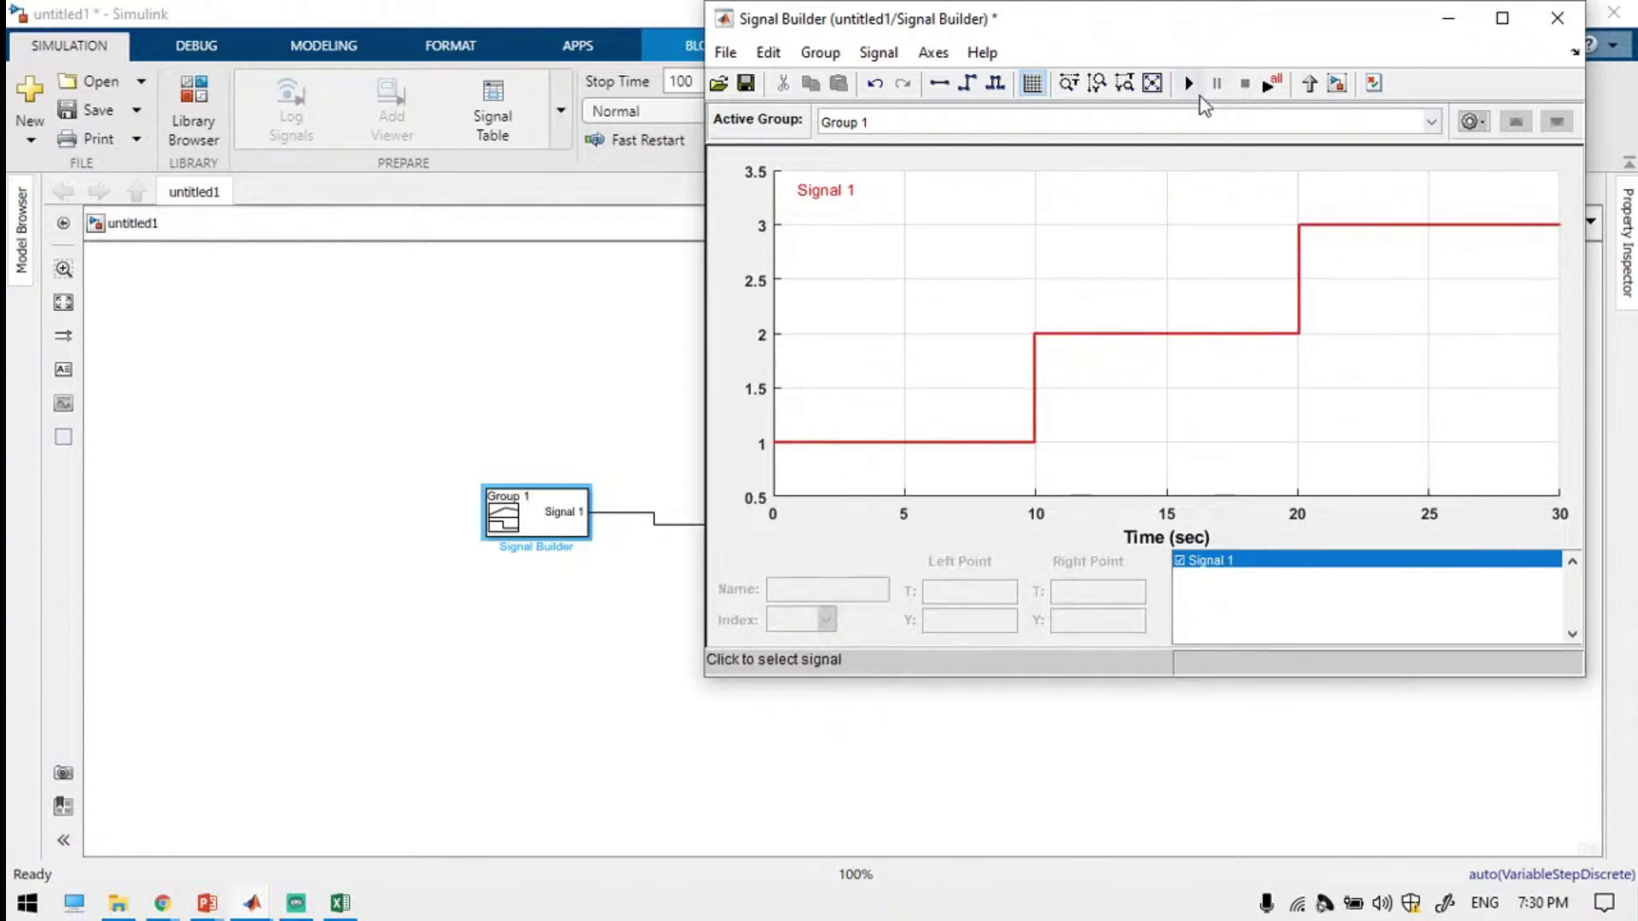
Run the simulation from the Signal Builder and check the corrected staircase signal in the Scope.
{"action": "left_click", "coordinate": [1189, 84]}
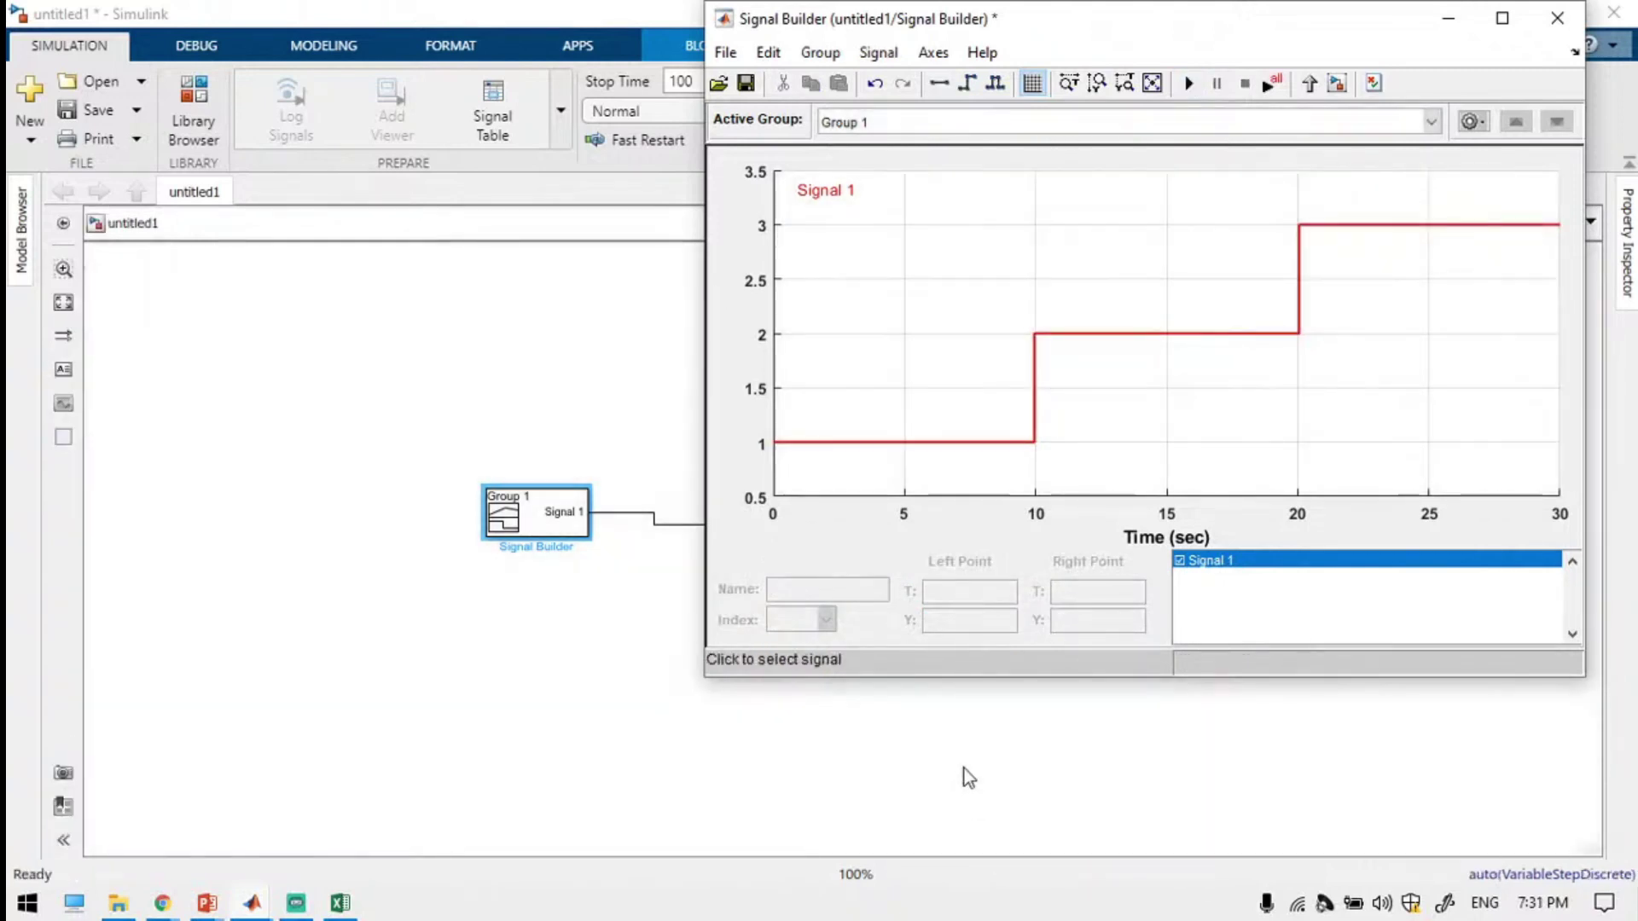
{"action": "left_click", "coordinate": [965, 772]}
{"action": "double_click", "coordinate": [750, 522]}
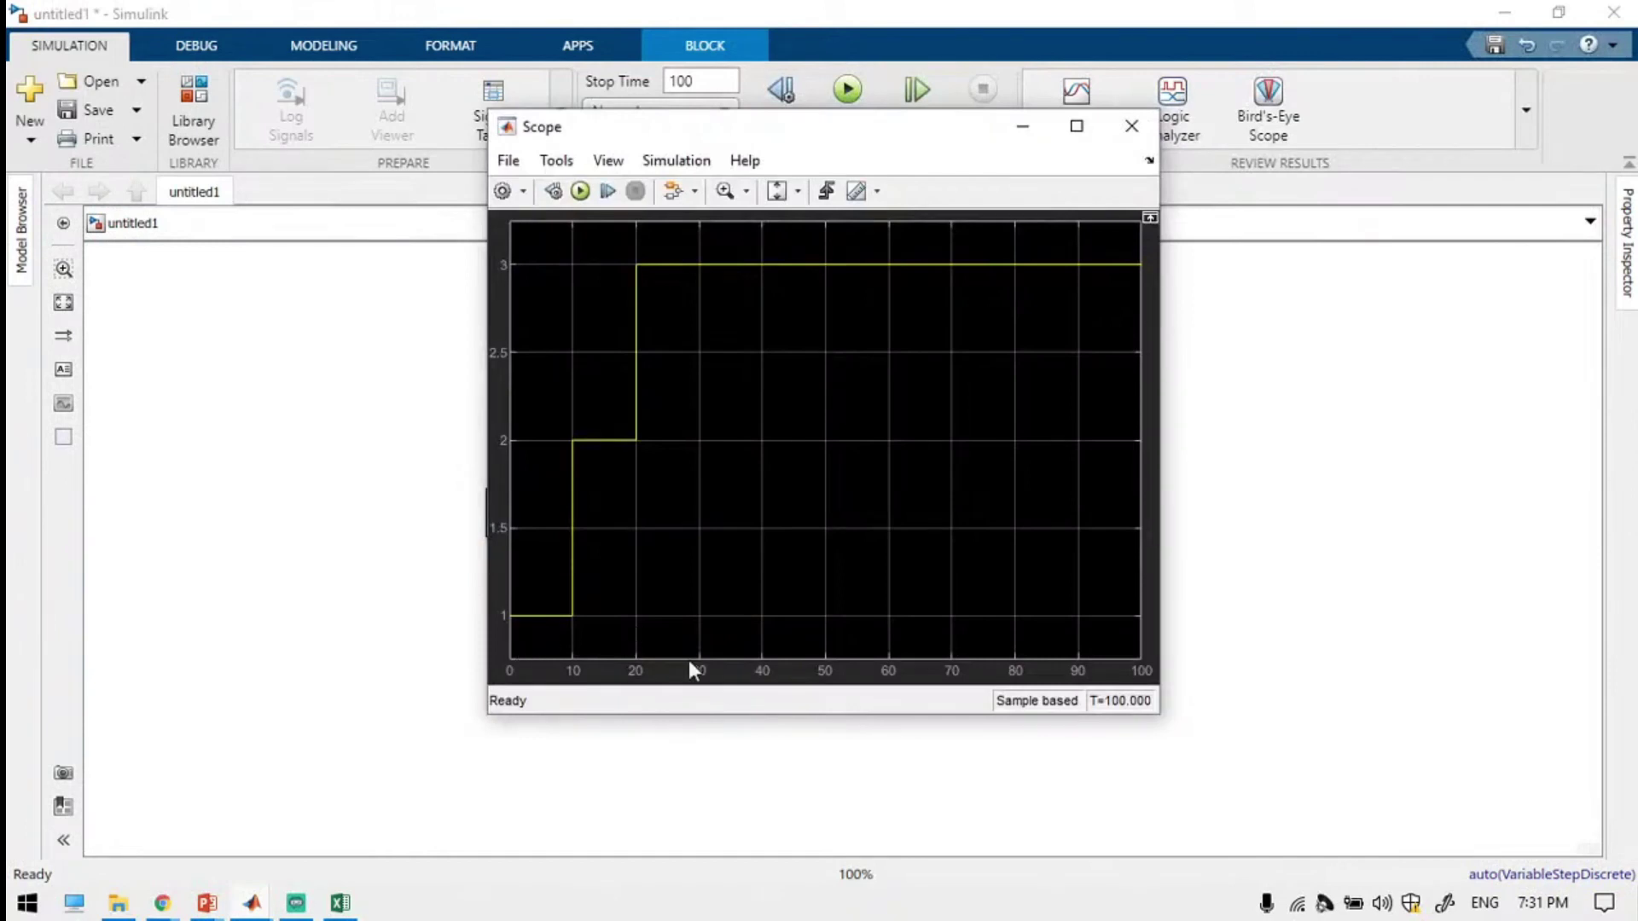
{"action": "left_click", "coordinate": [1049, 253]}
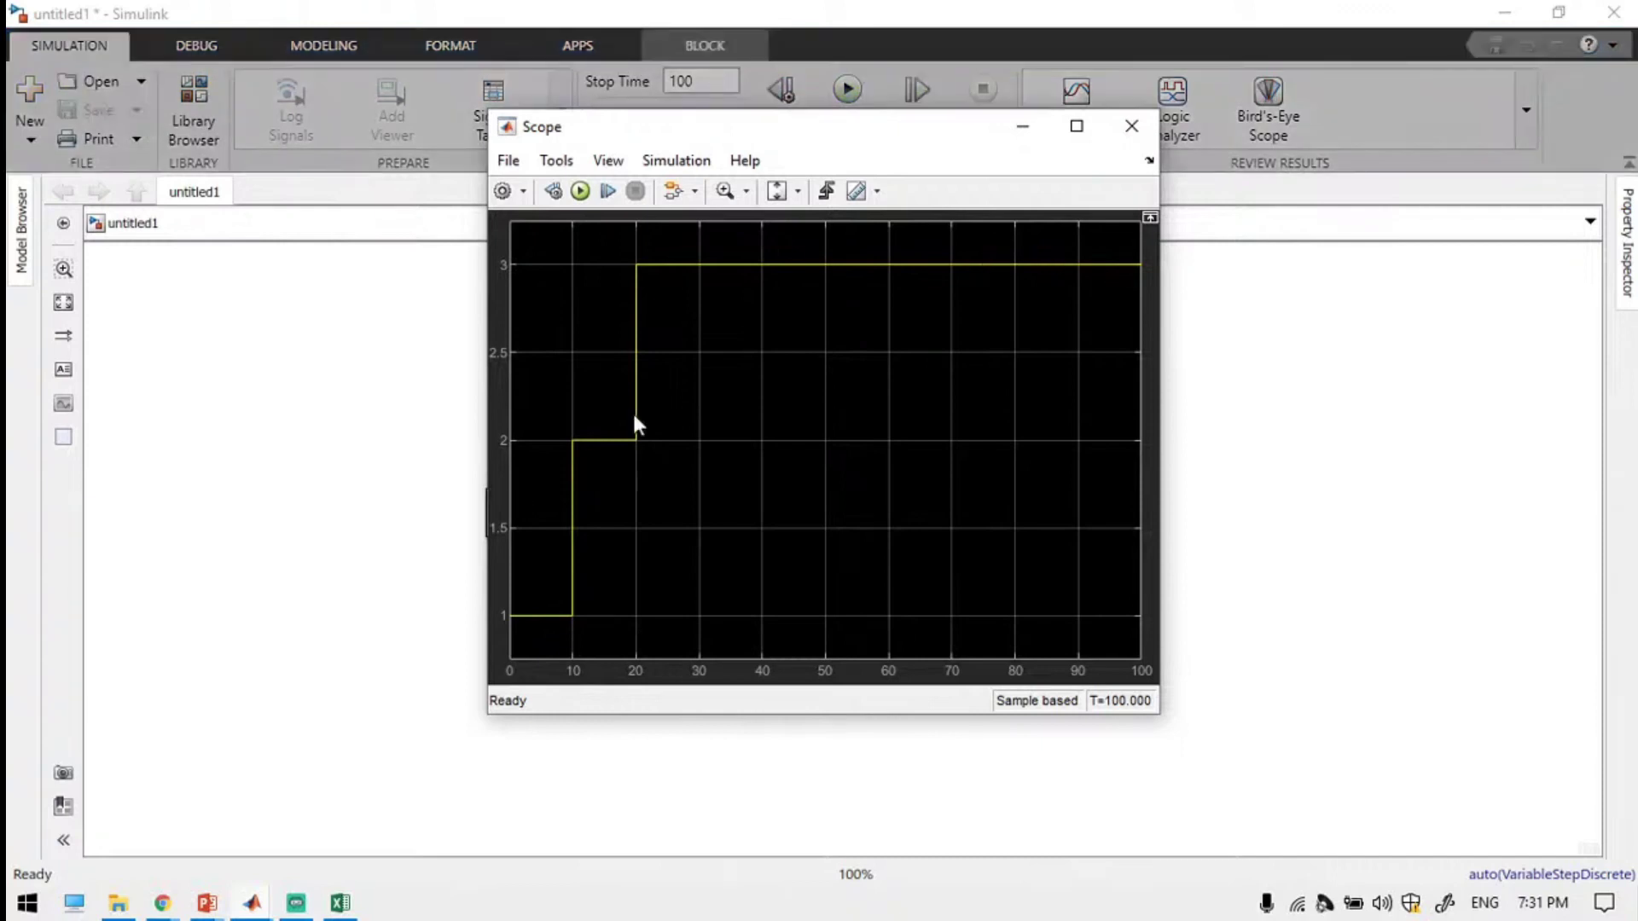
{"action": "left_click", "coordinate": [288, 626]}
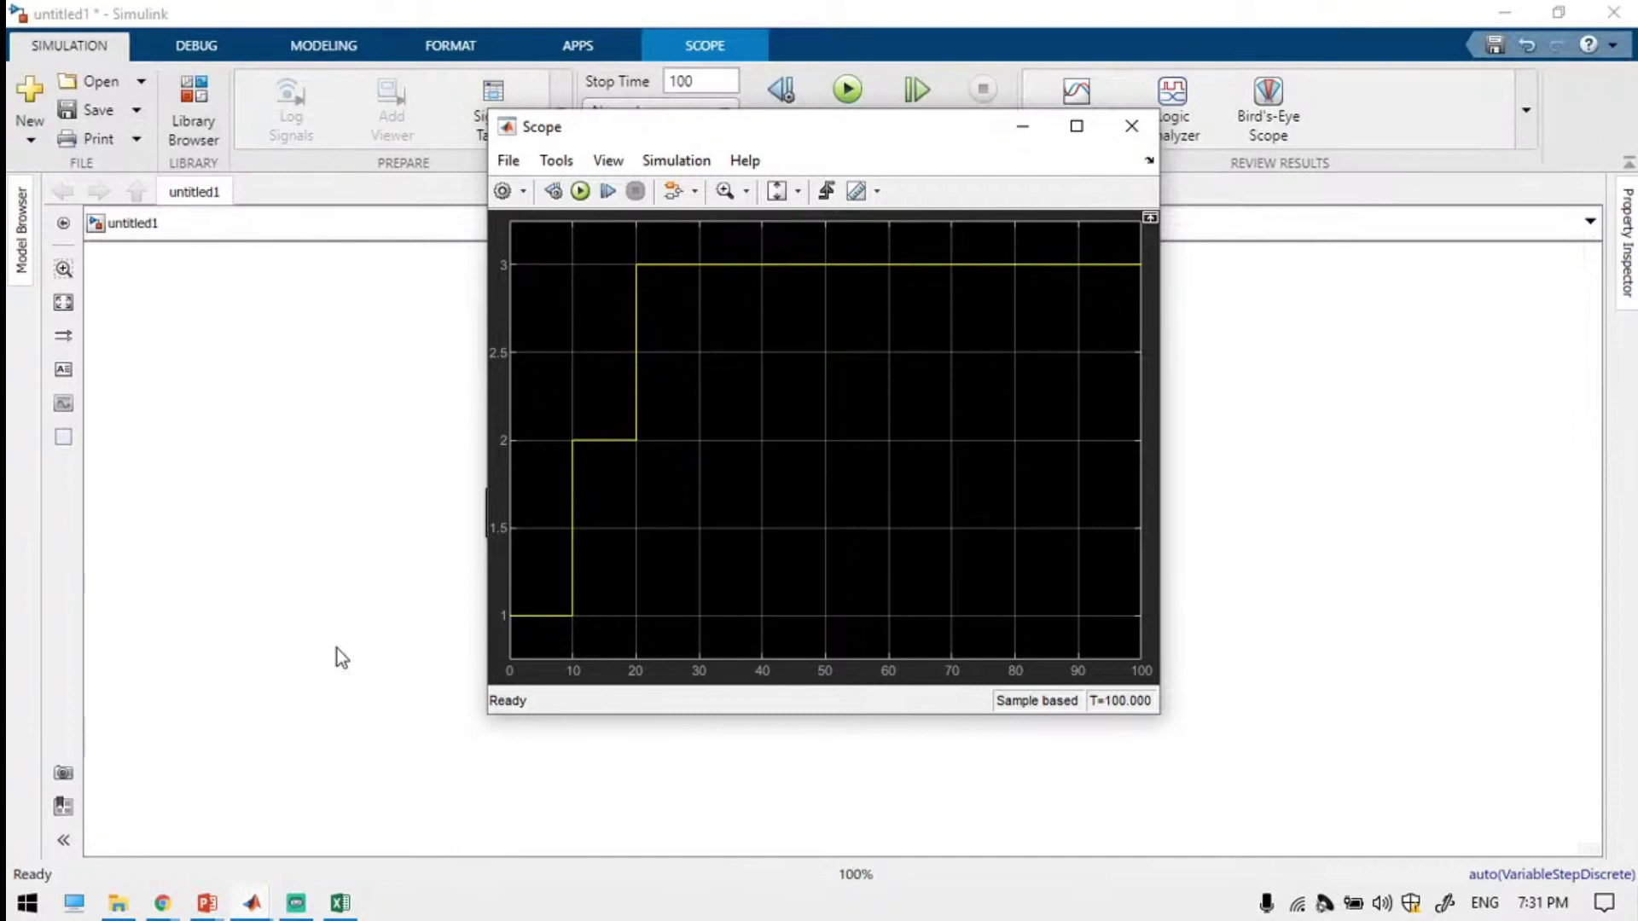
{"action": "left_click", "coordinate": [476, 812]}
Add an Ideal Angular Velocity Source block below the Signal Builder.
{"action": "double_click", "coordinate": [411, 771]}
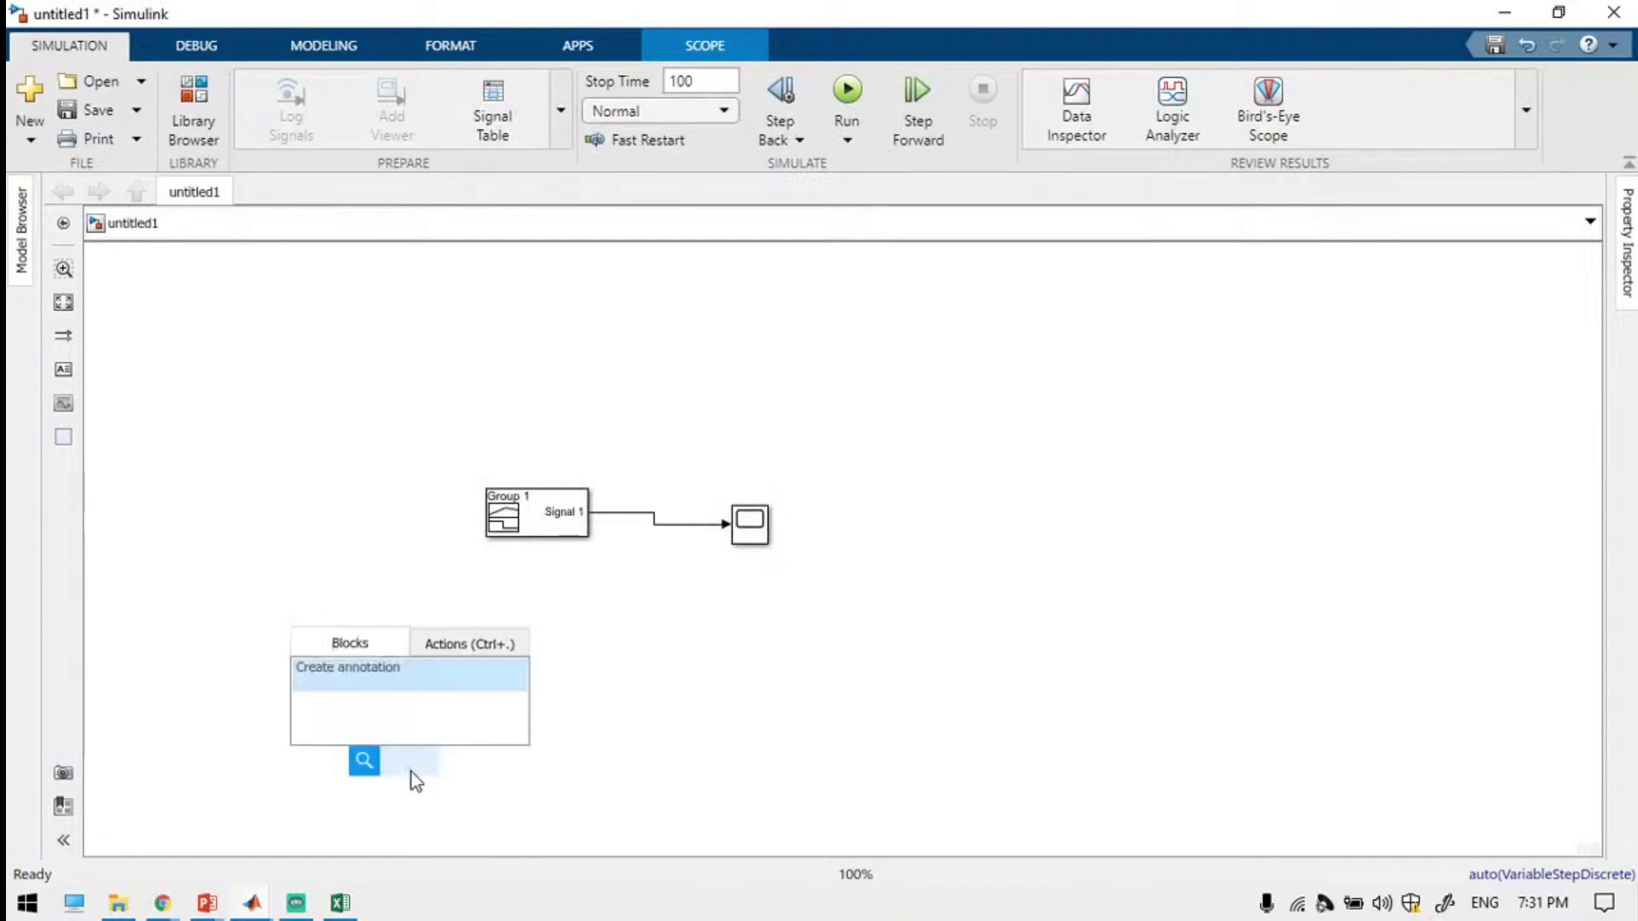
{"action": "type", "text": "ideal"}
{"action": "key", "text": "Down"}
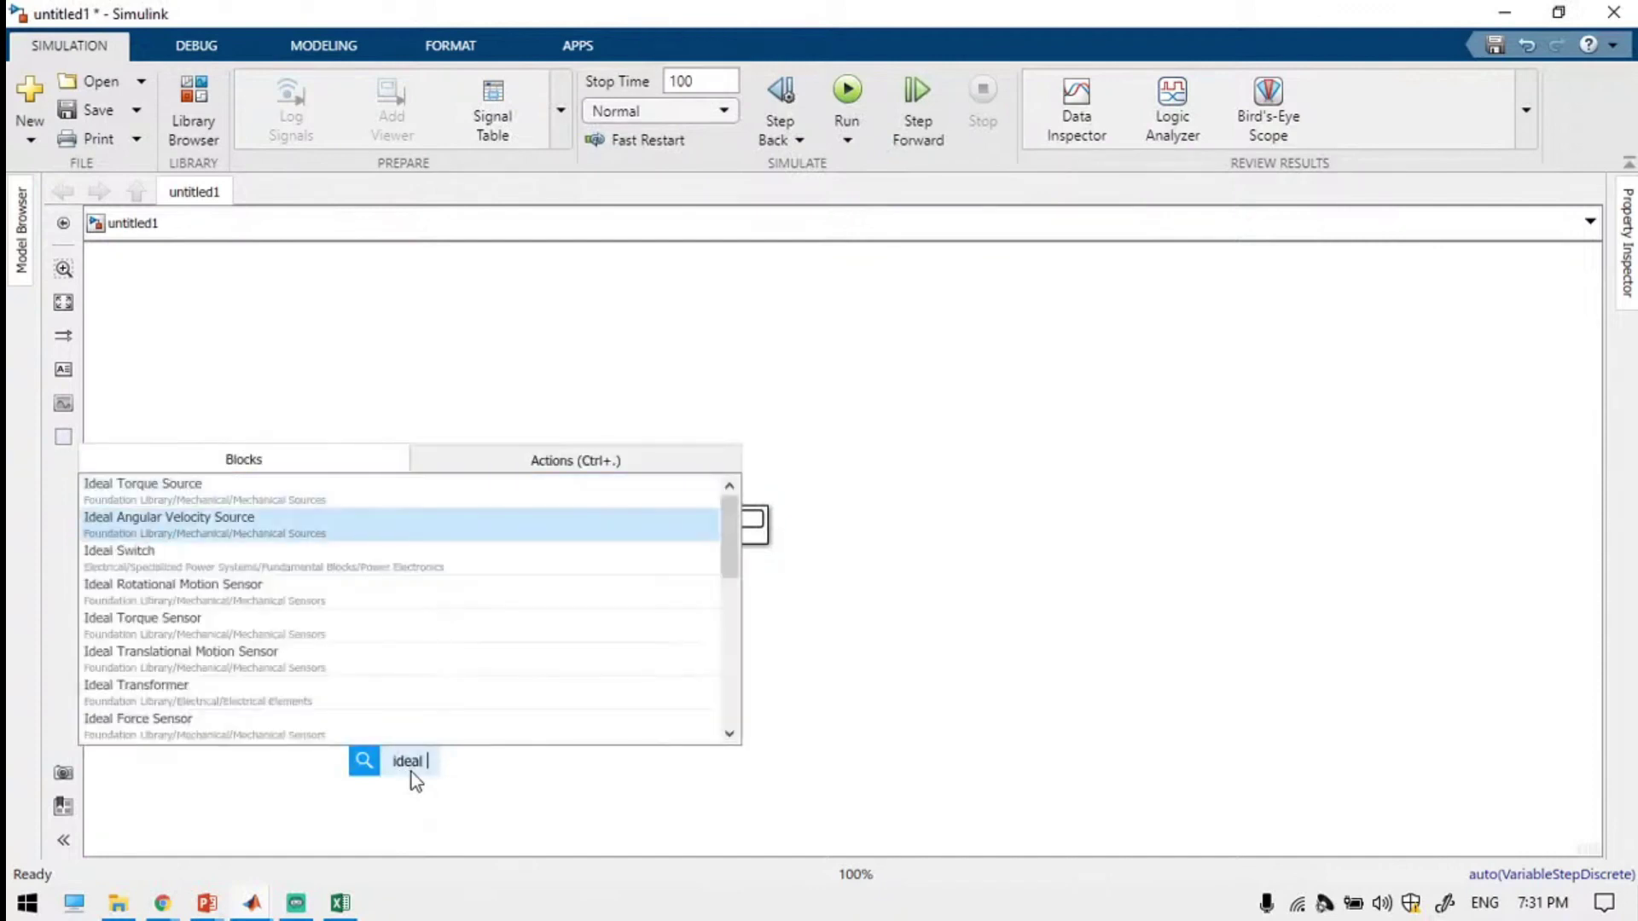
{"action": "key", "text": "Return"}
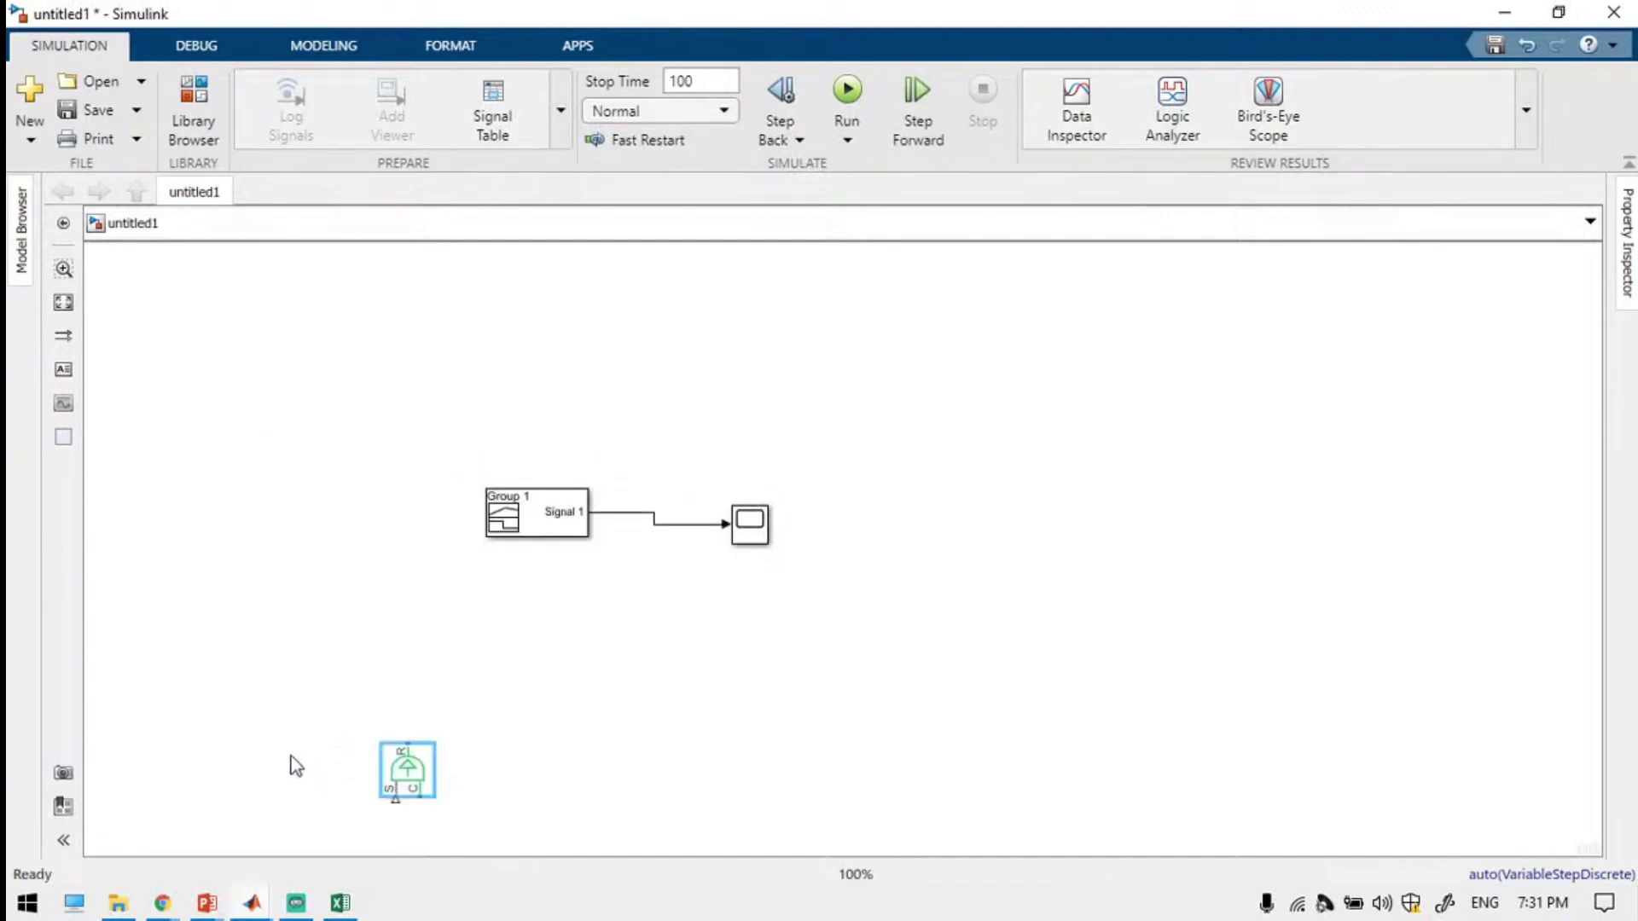
Add a Constant block of value 1 and connect it through a Simulink-PS Converter to the velocity source's S port.
{"action": "double_click", "coordinate": [325, 709]}
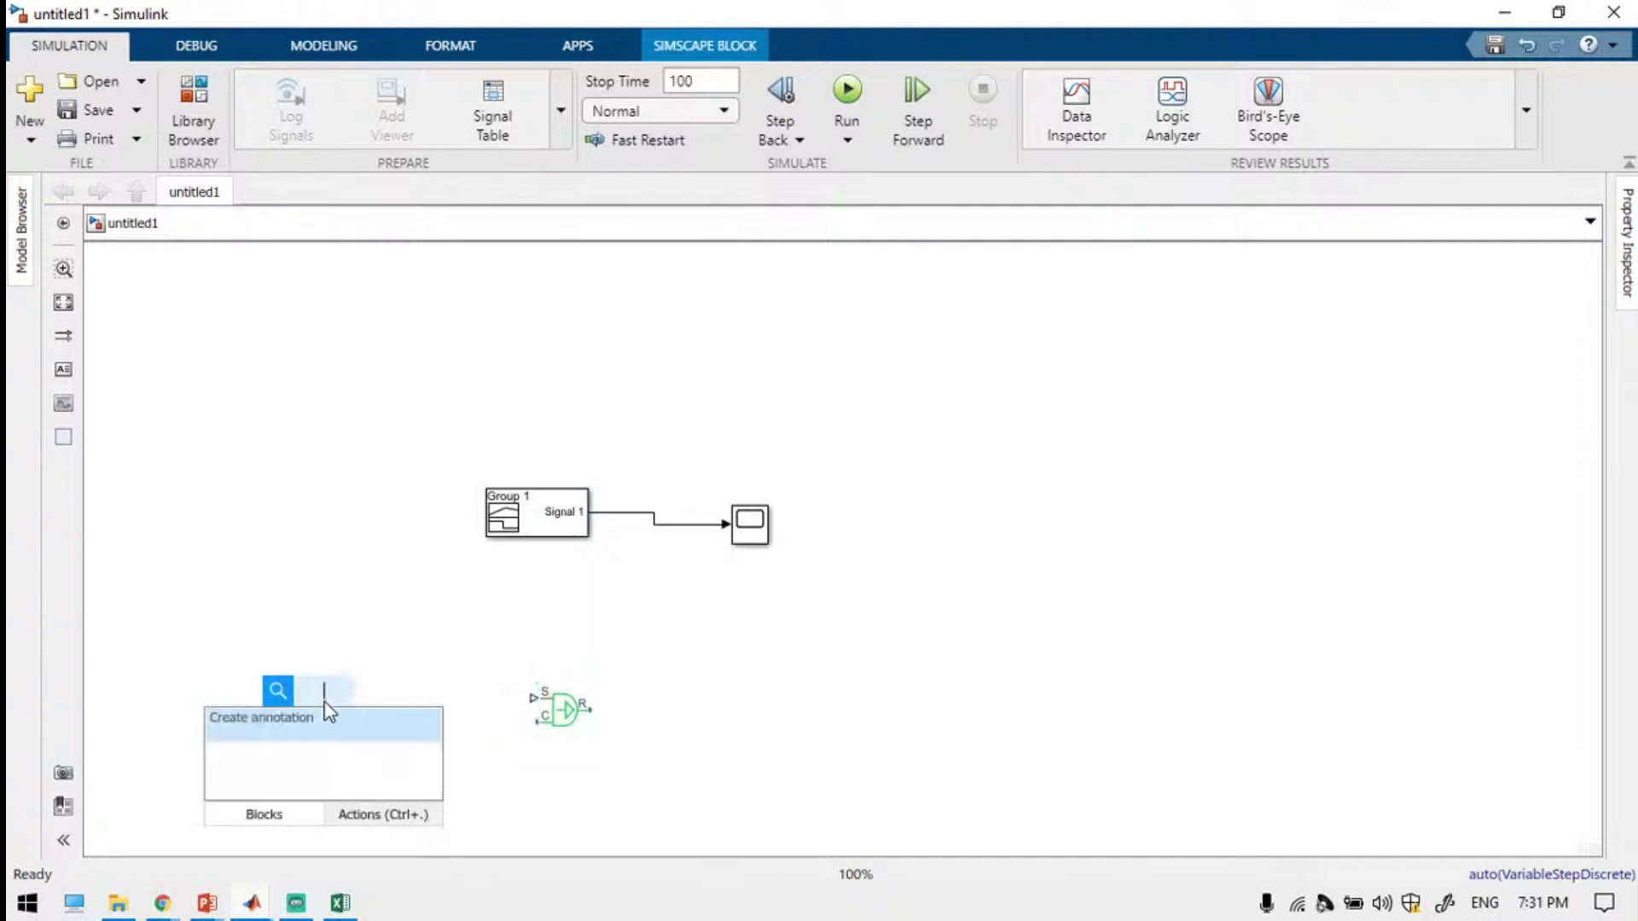
{"action": "type", "text": "1"}
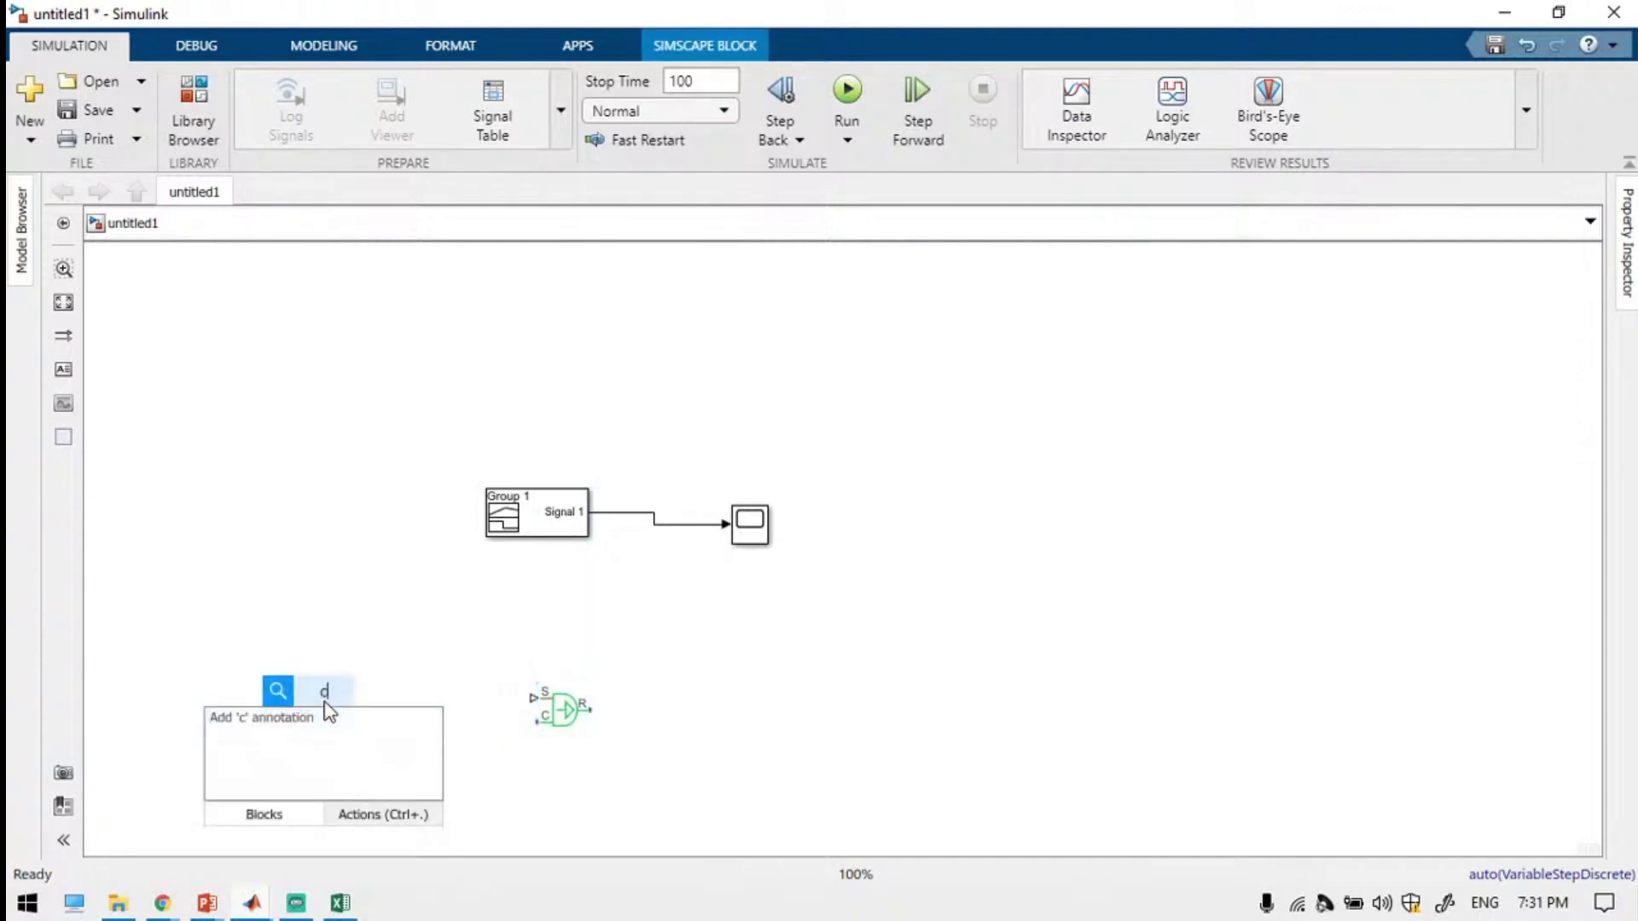
{"action": "key", "text": "Return"}
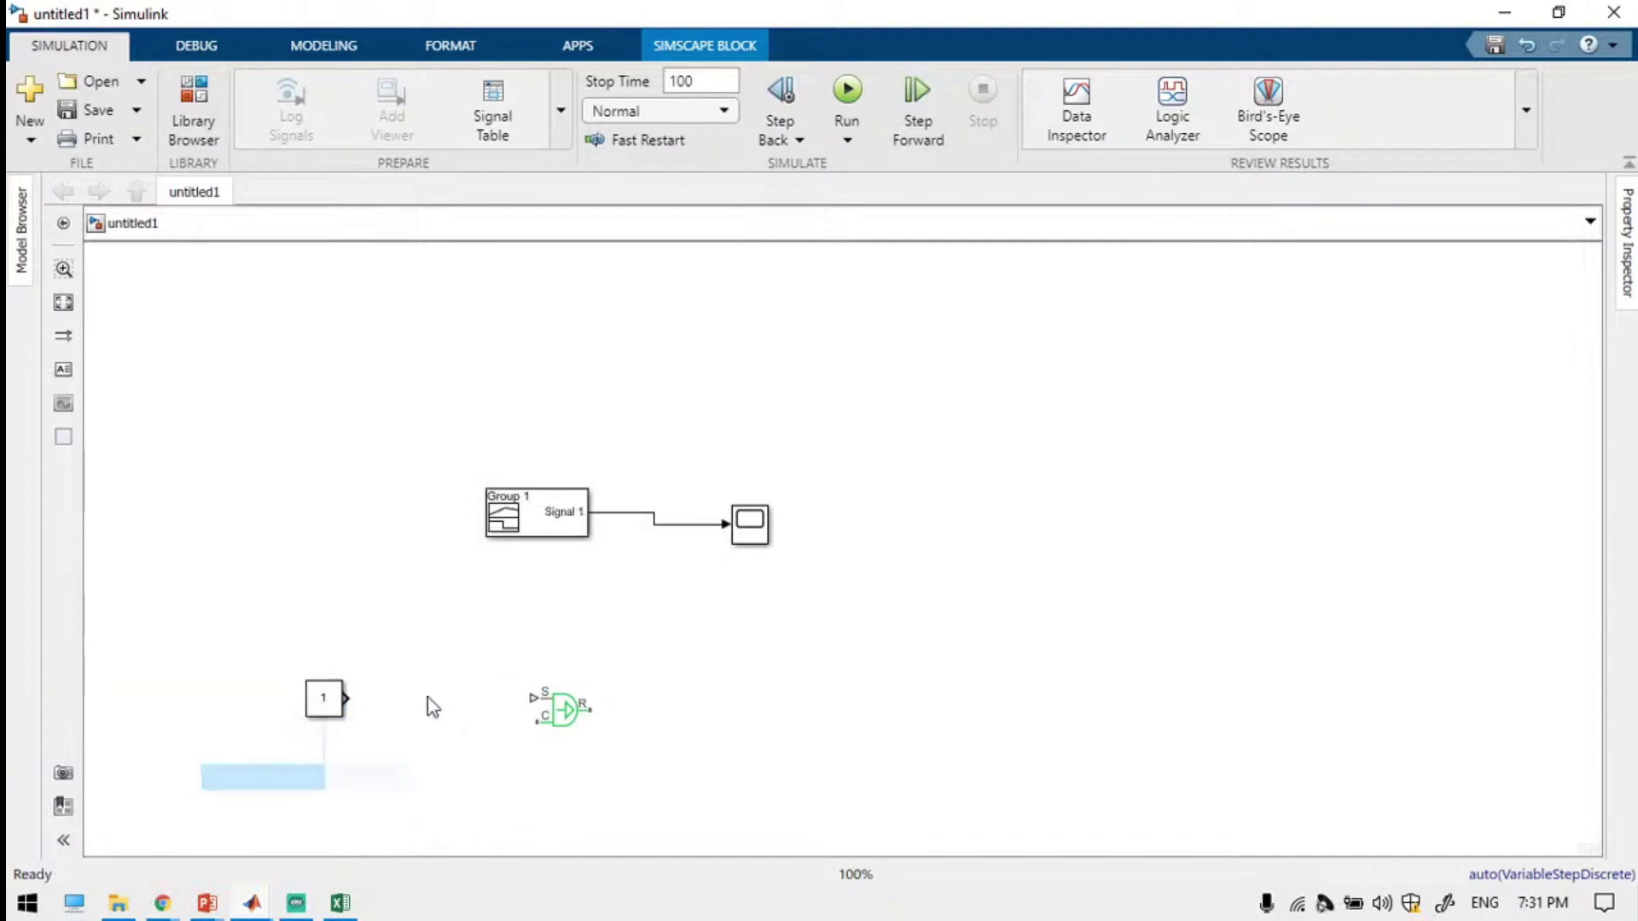
{"action": "double_click", "coordinate": [427, 698]}
{"action": "type", "text": "sim"}
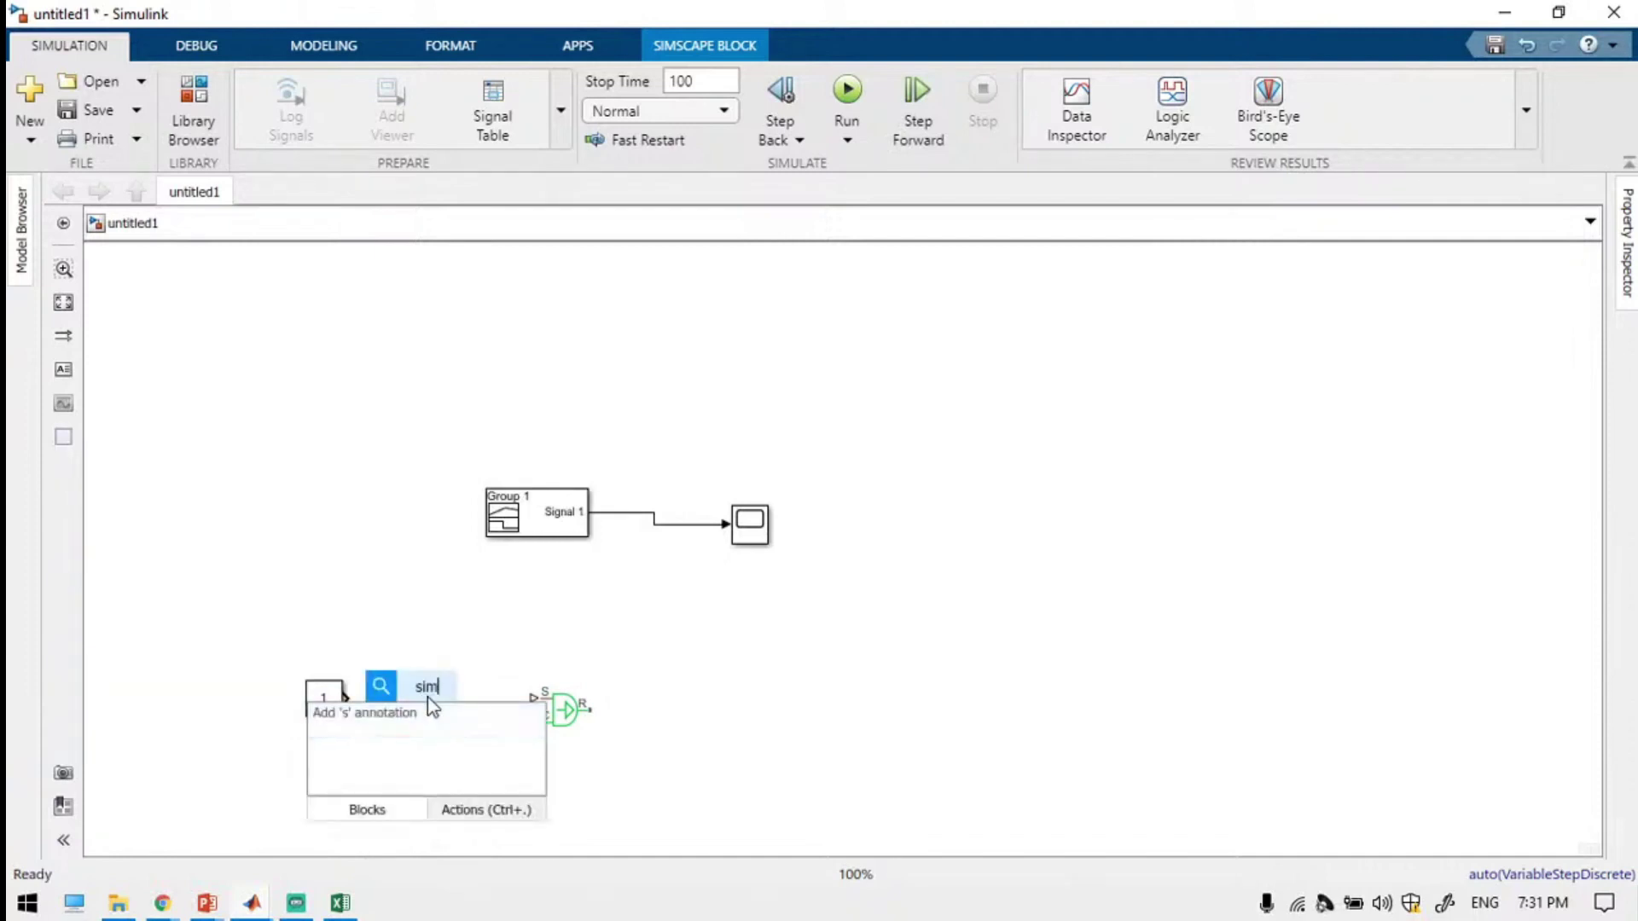
{"action": "type", "text": "u"}
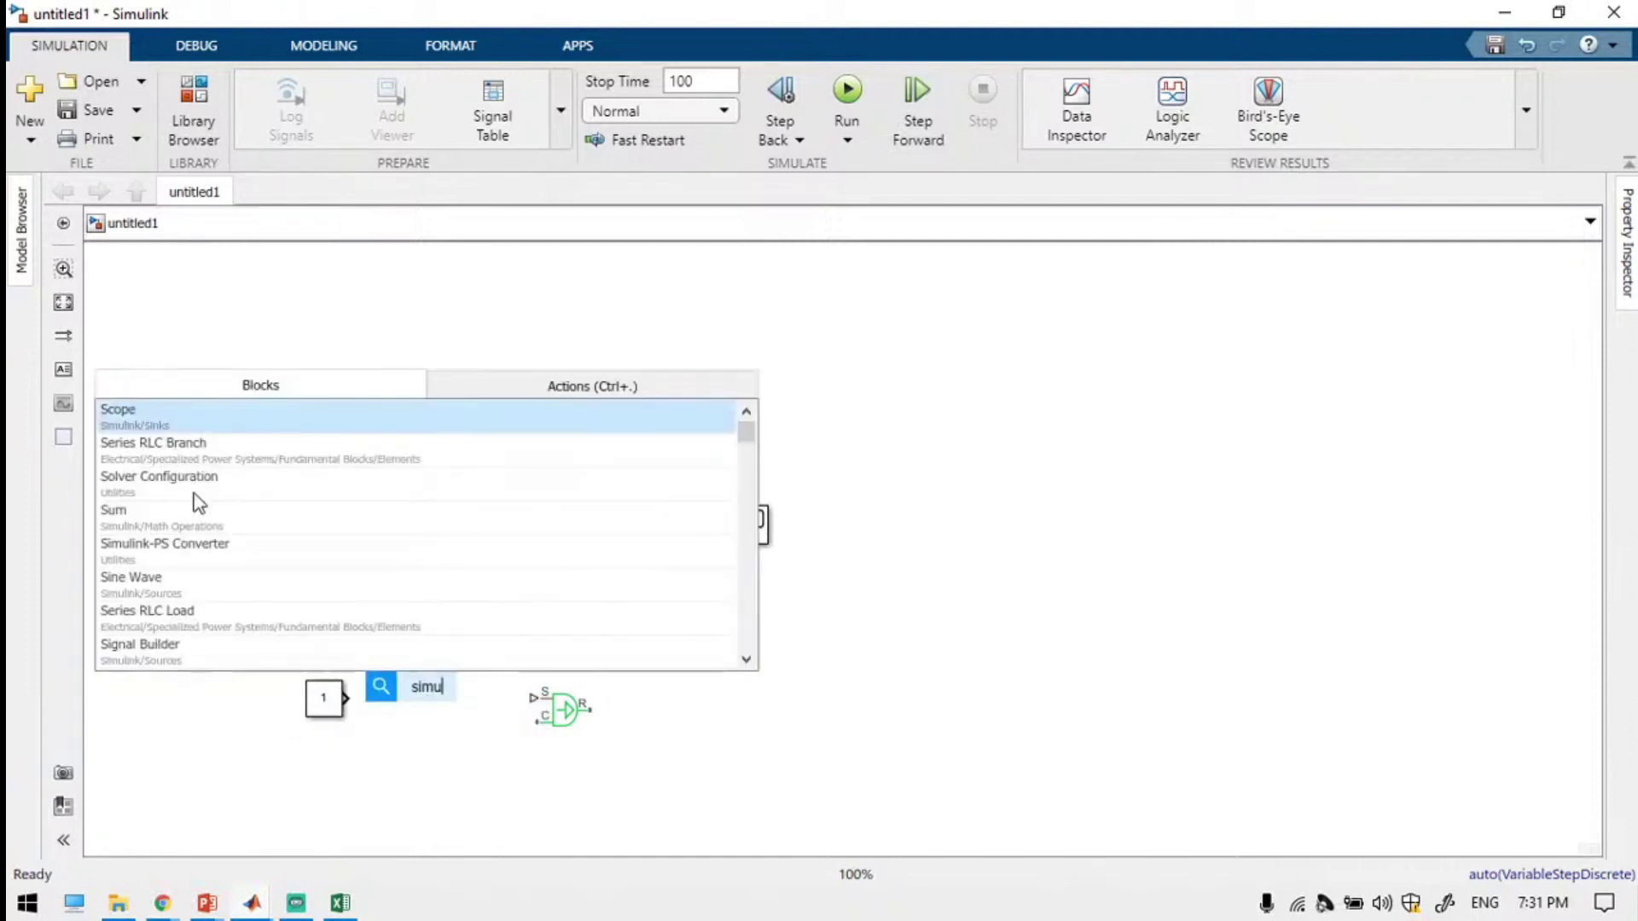
{"action": "left_click", "coordinate": [203, 417]}
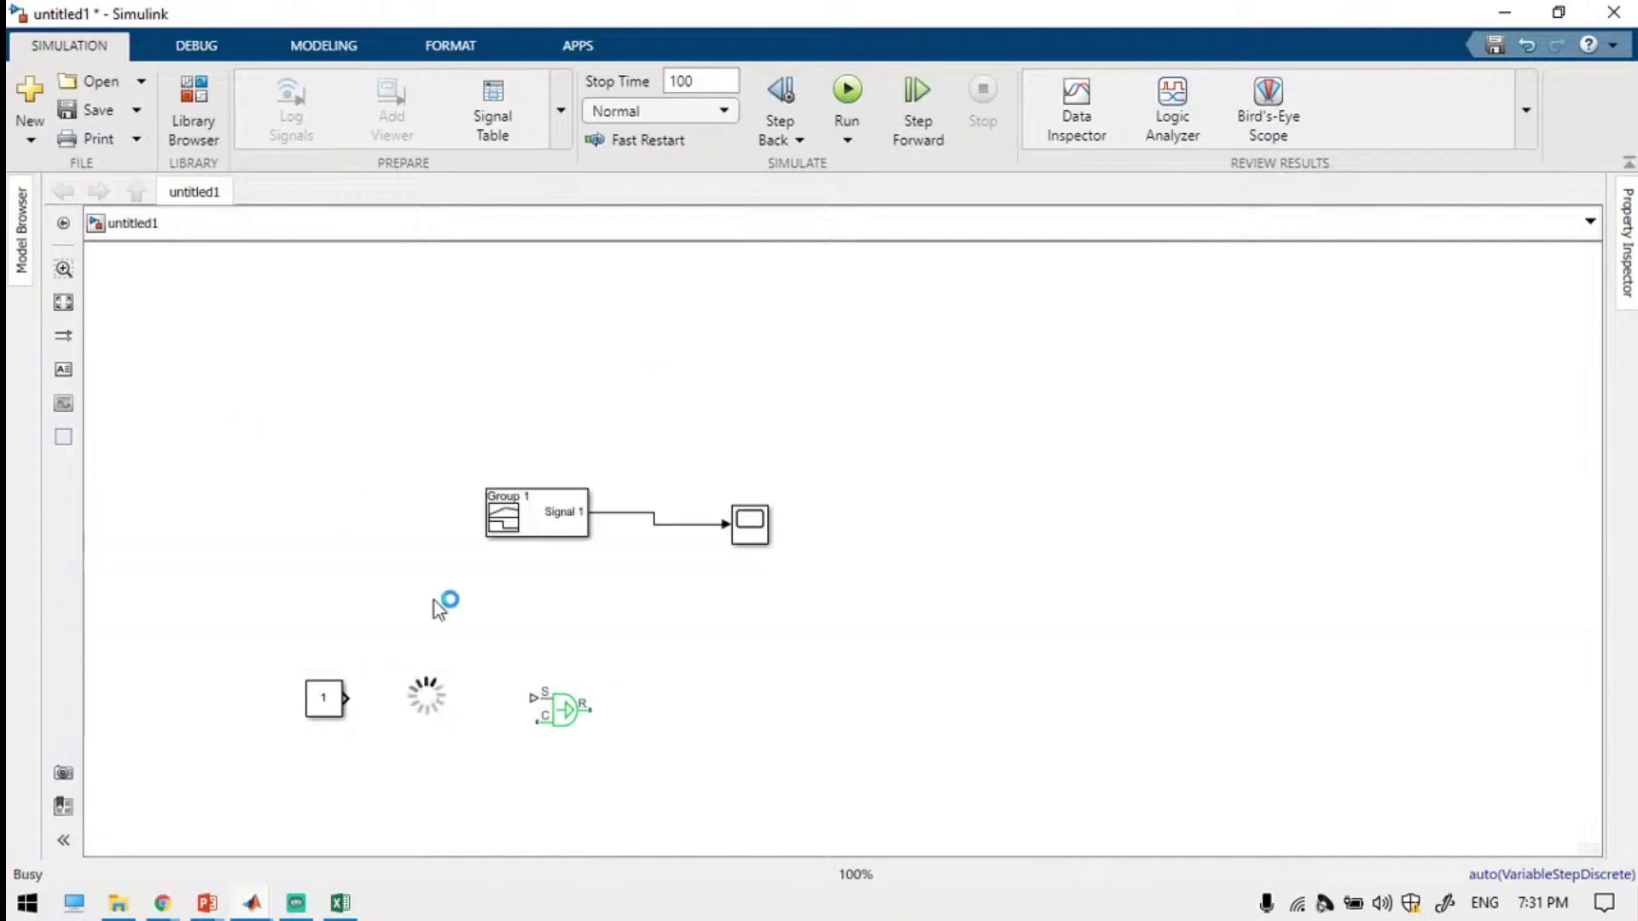
{"action": "left_click_drag", "start_coordinate": [457, 691], "coordinate": [535, 697]}
{"action": "left_click_drag", "start_coordinate": [320, 706], "coordinate": [320, 699]}
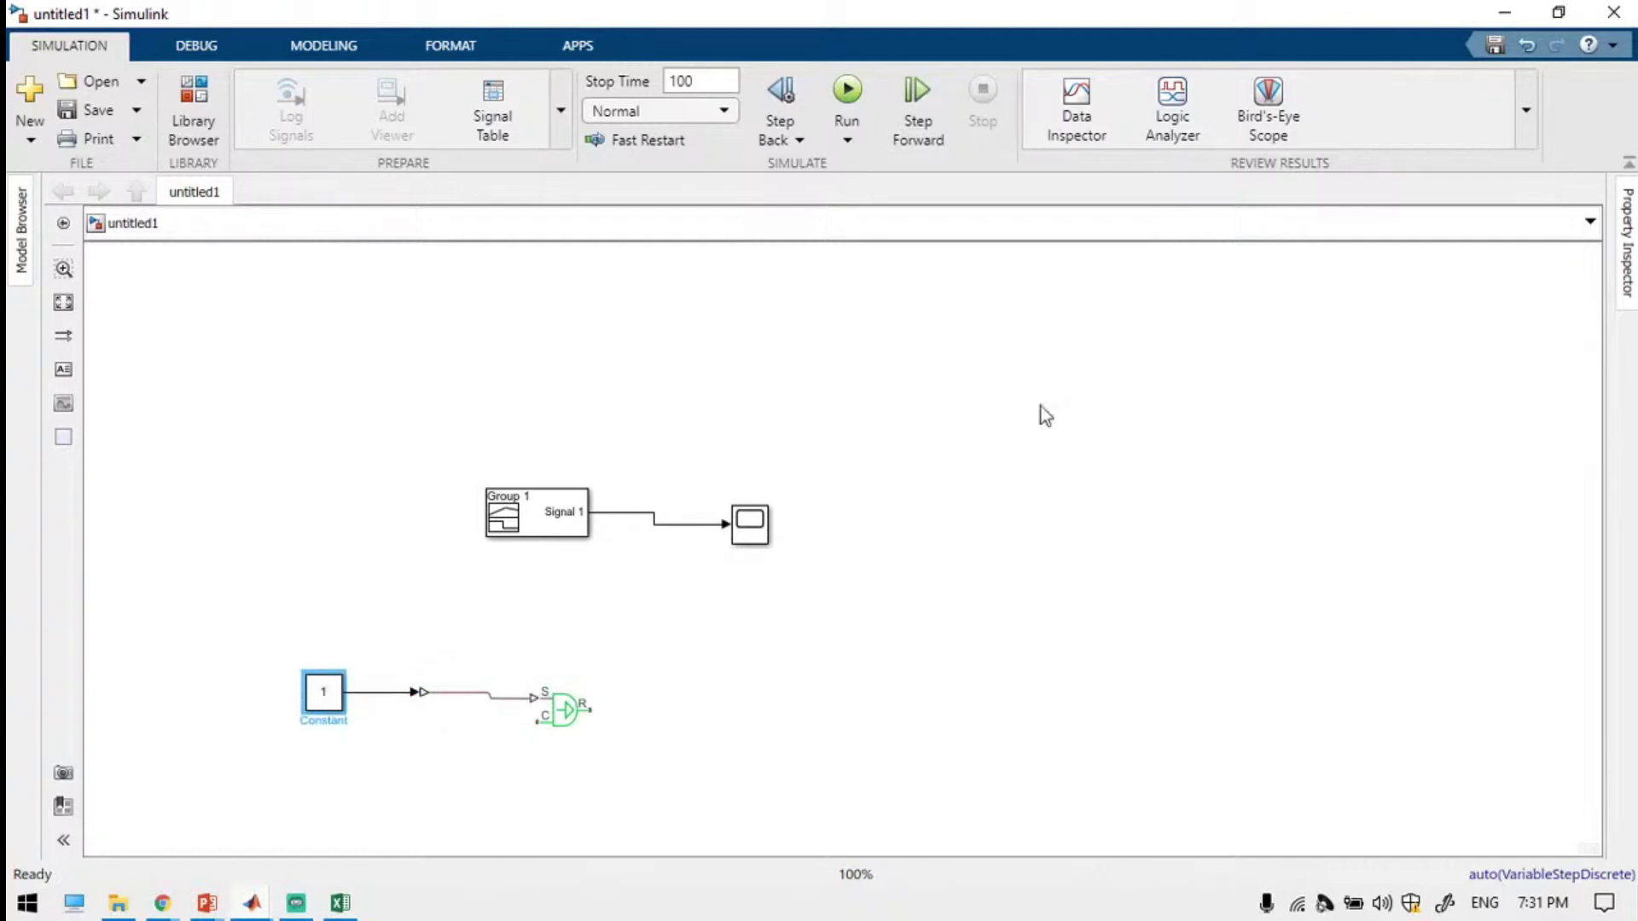
Move the Scope closer to the Signal Builder so their connecting line runs straight.
{"action": "left_click", "coordinate": [894, 651]}
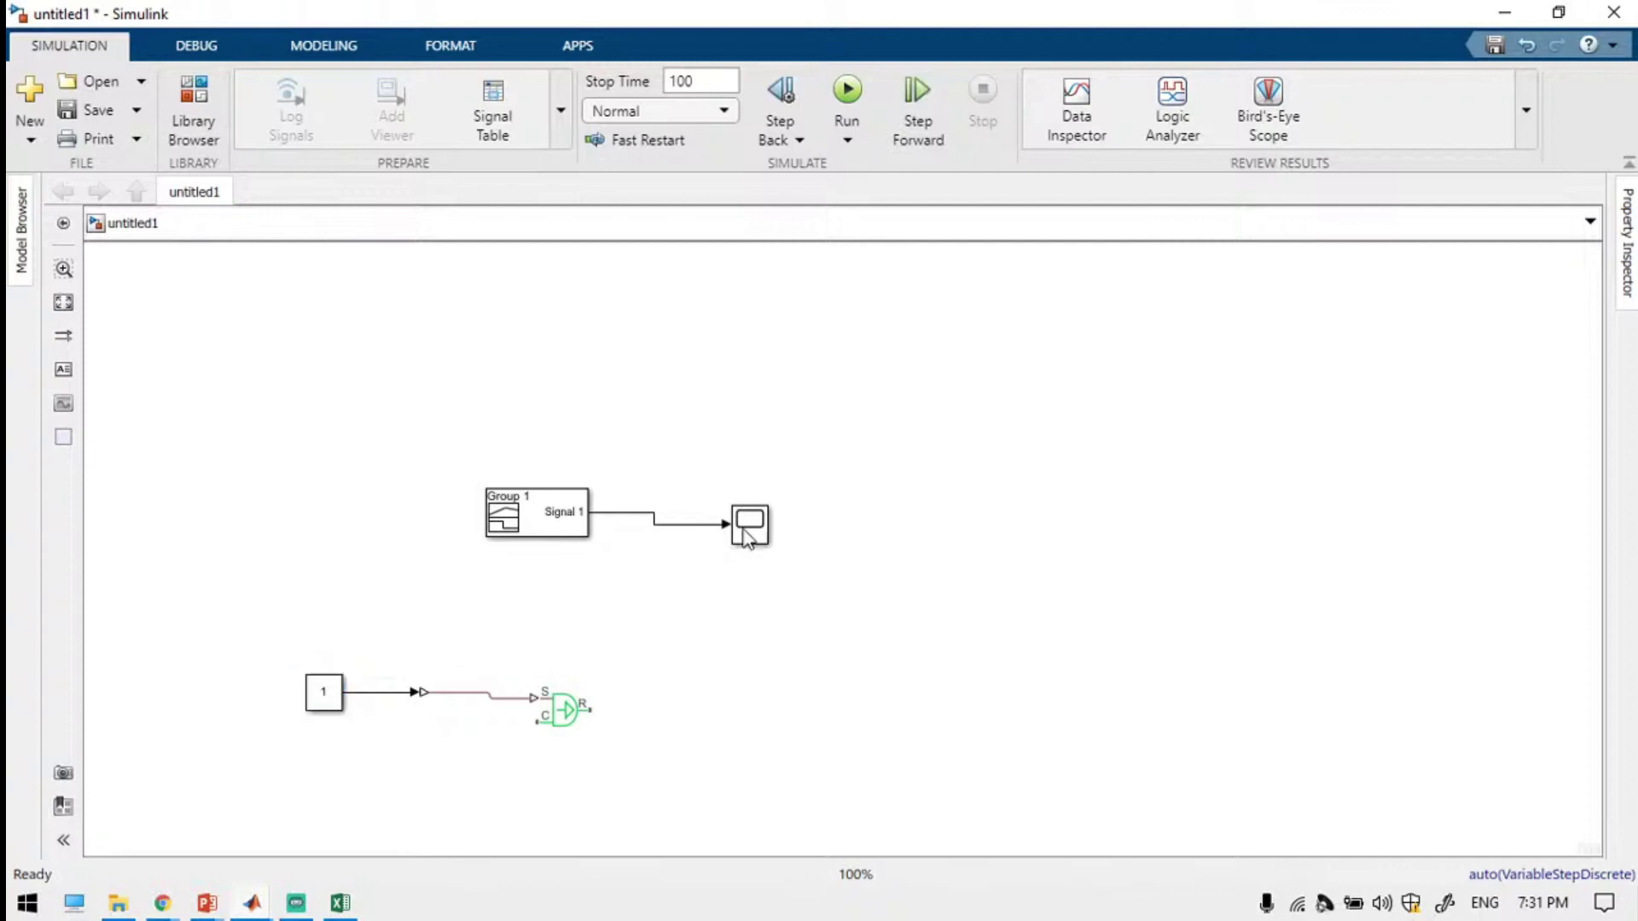
{"action": "left_click_drag", "start_coordinate": [744, 536], "coordinate": [665, 523]}
{"action": "left_click", "coordinate": [698, 649]}
Ground the velocity source's C port with a Mechanical Rotational Reference and align the source with the converter line.
{"action": "double_click", "coordinate": [455, 790]}
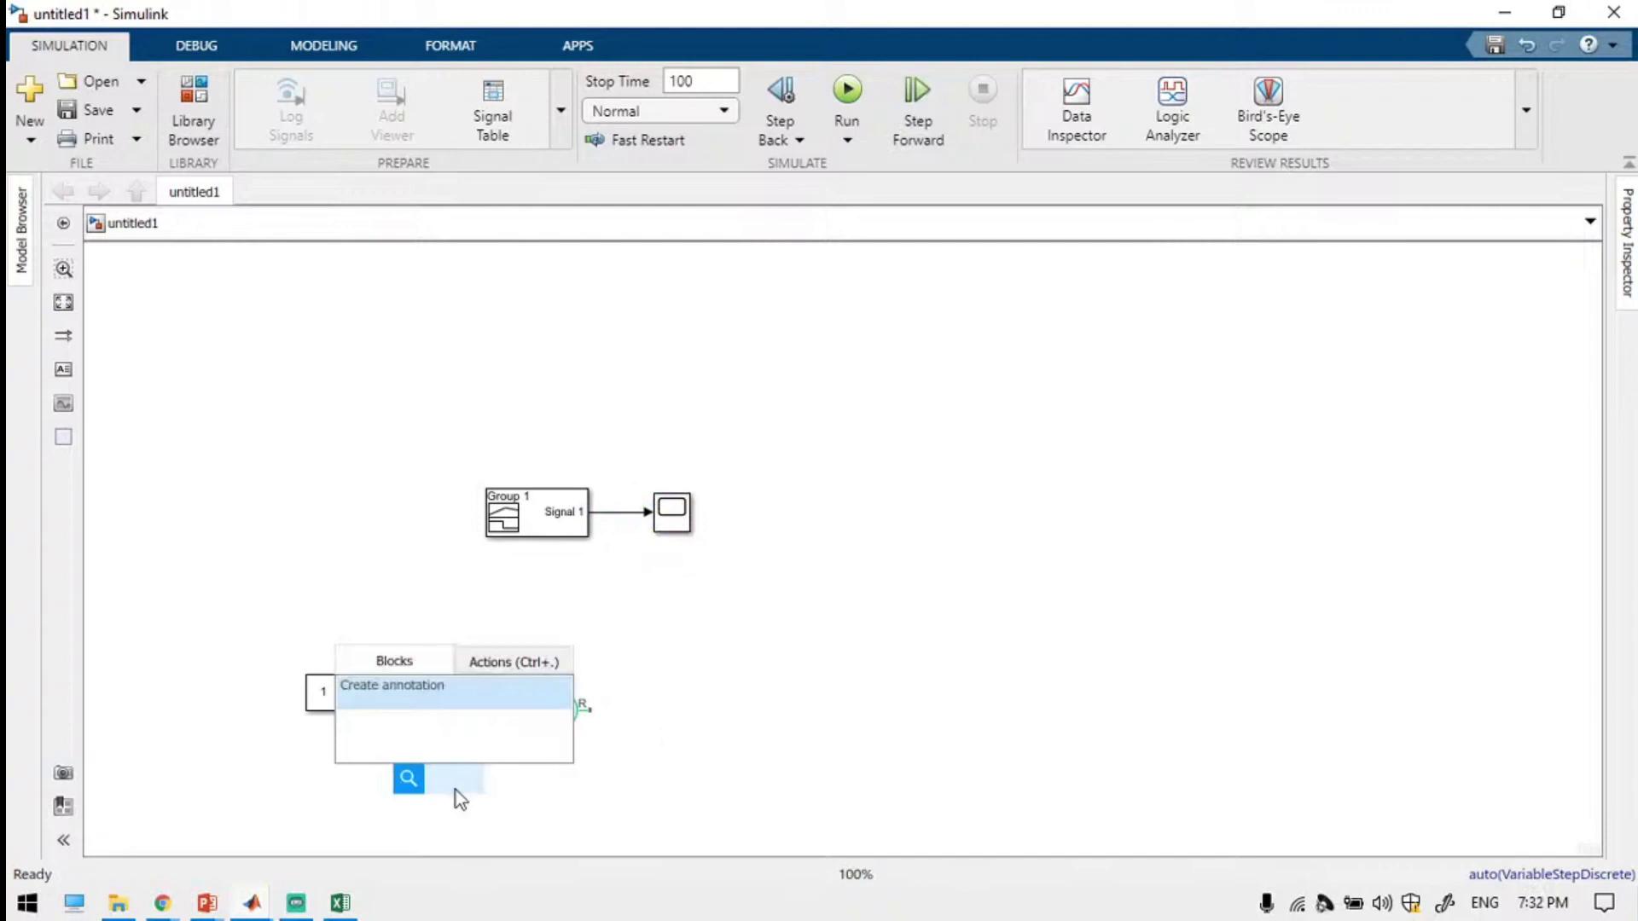
{"action": "type", "text": "me"}
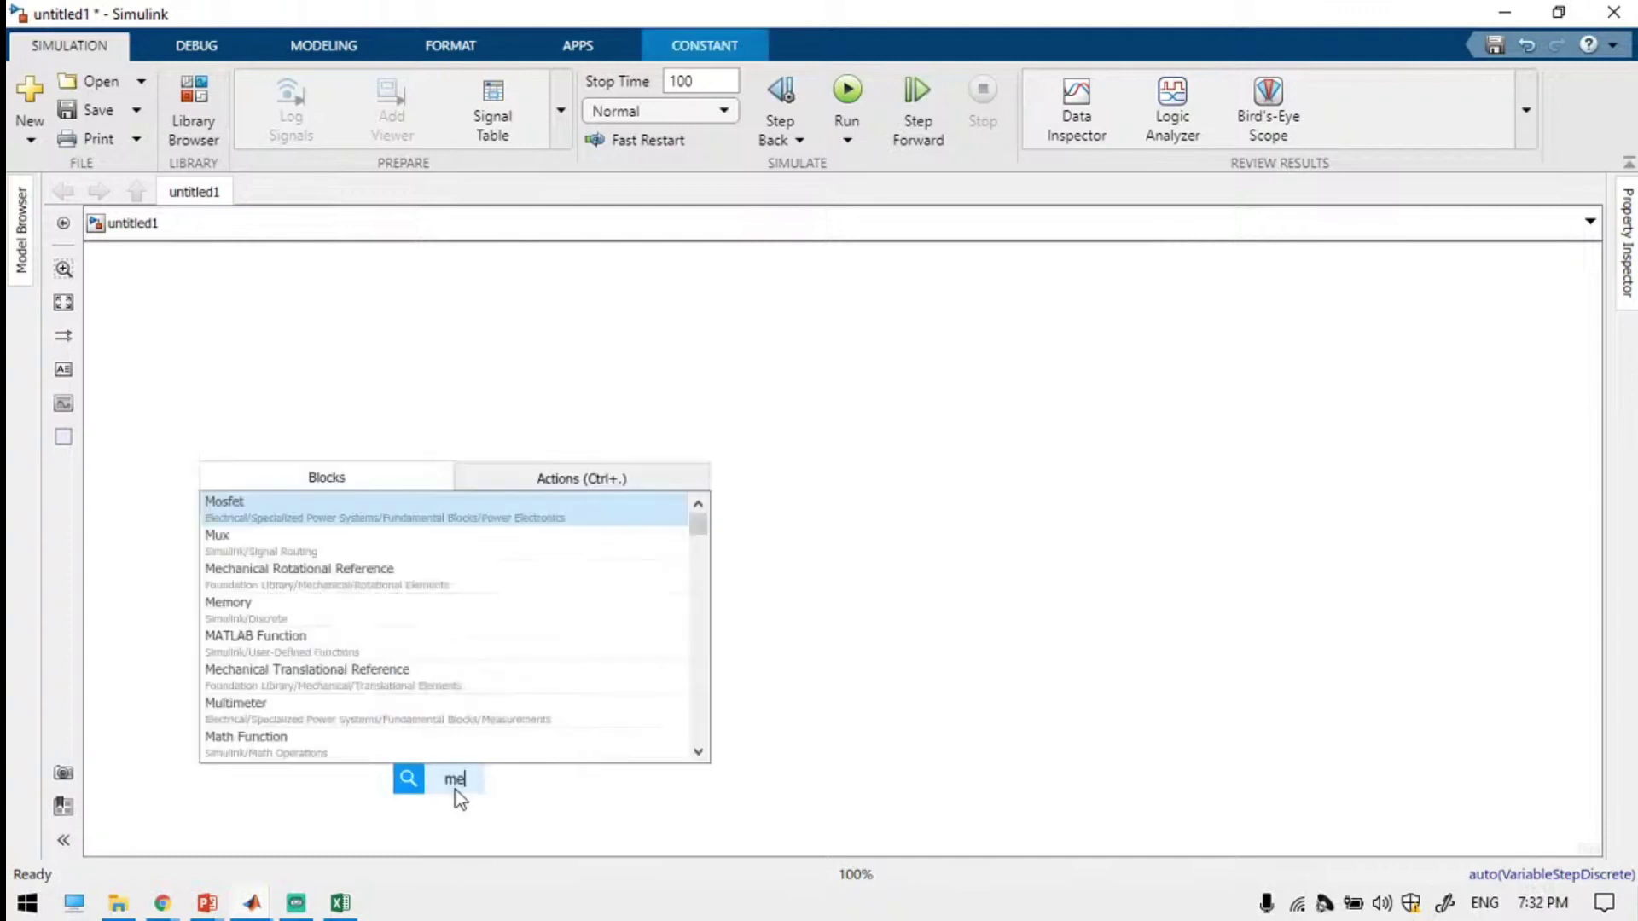
{"action": "left_click_drag", "start_coordinate": [455, 776], "coordinate": [542, 721]}
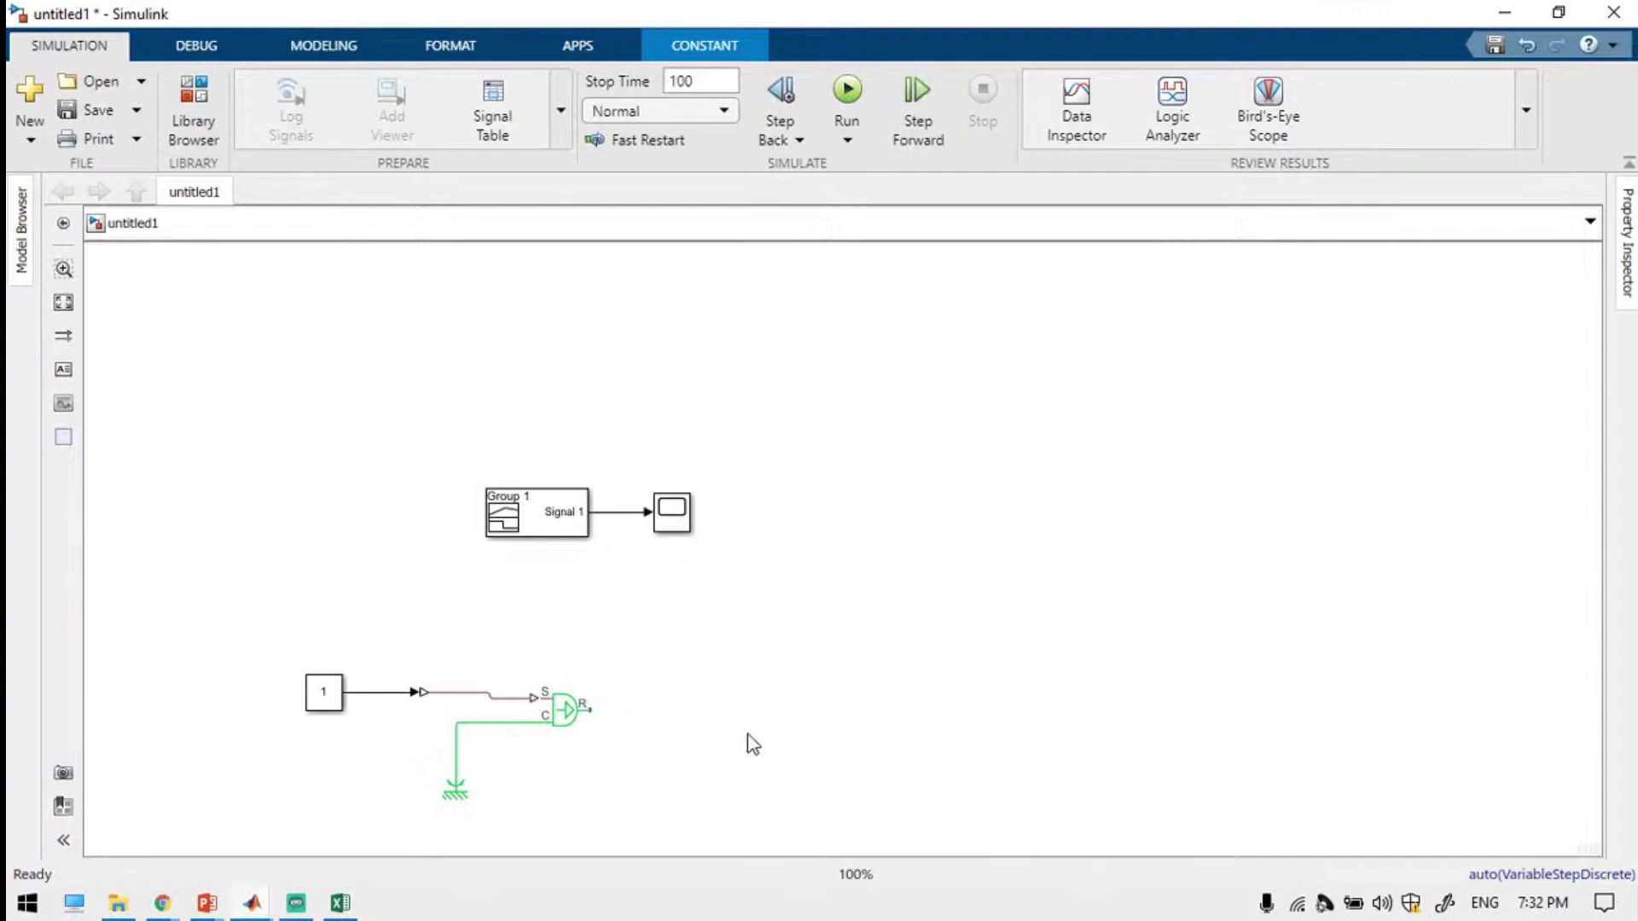
{"action": "left_click", "coordinate": [566, 709]}
{"action": "left_click_drag", "start_coordinate": [568, 717], "coordinate": [563, 711]}
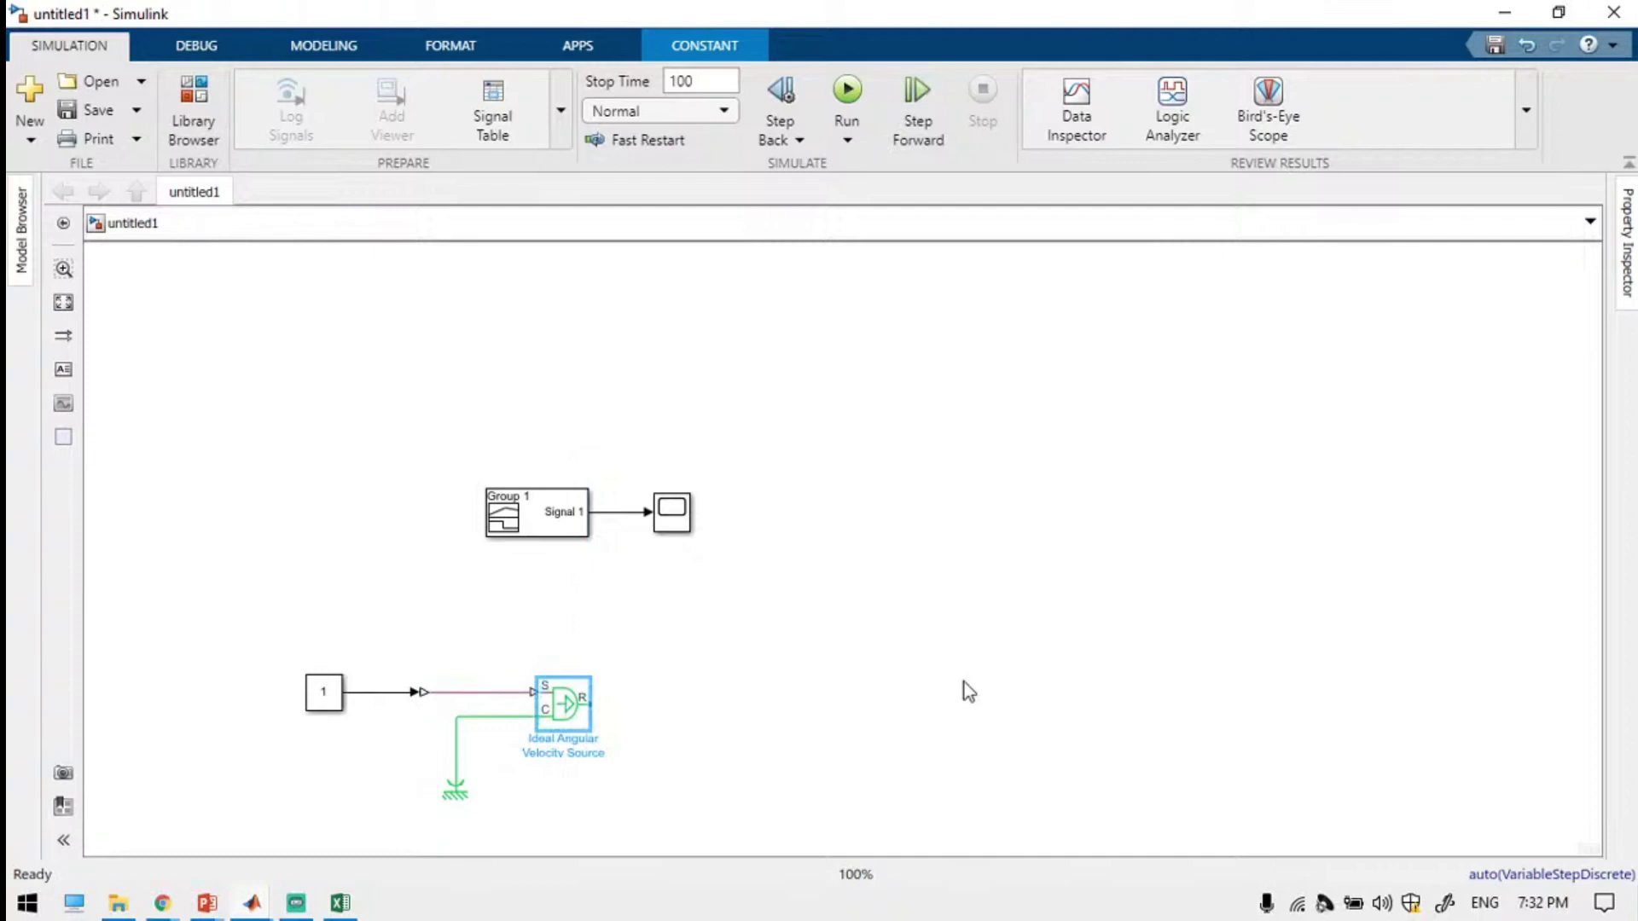
Add a Disk Friction Clutch block to the model, above and beyond the Ideal Angular Velocity Source.
{"action": "double_click", "coordinate": [905, 629]}
{"action": "type", "text": "cl"}
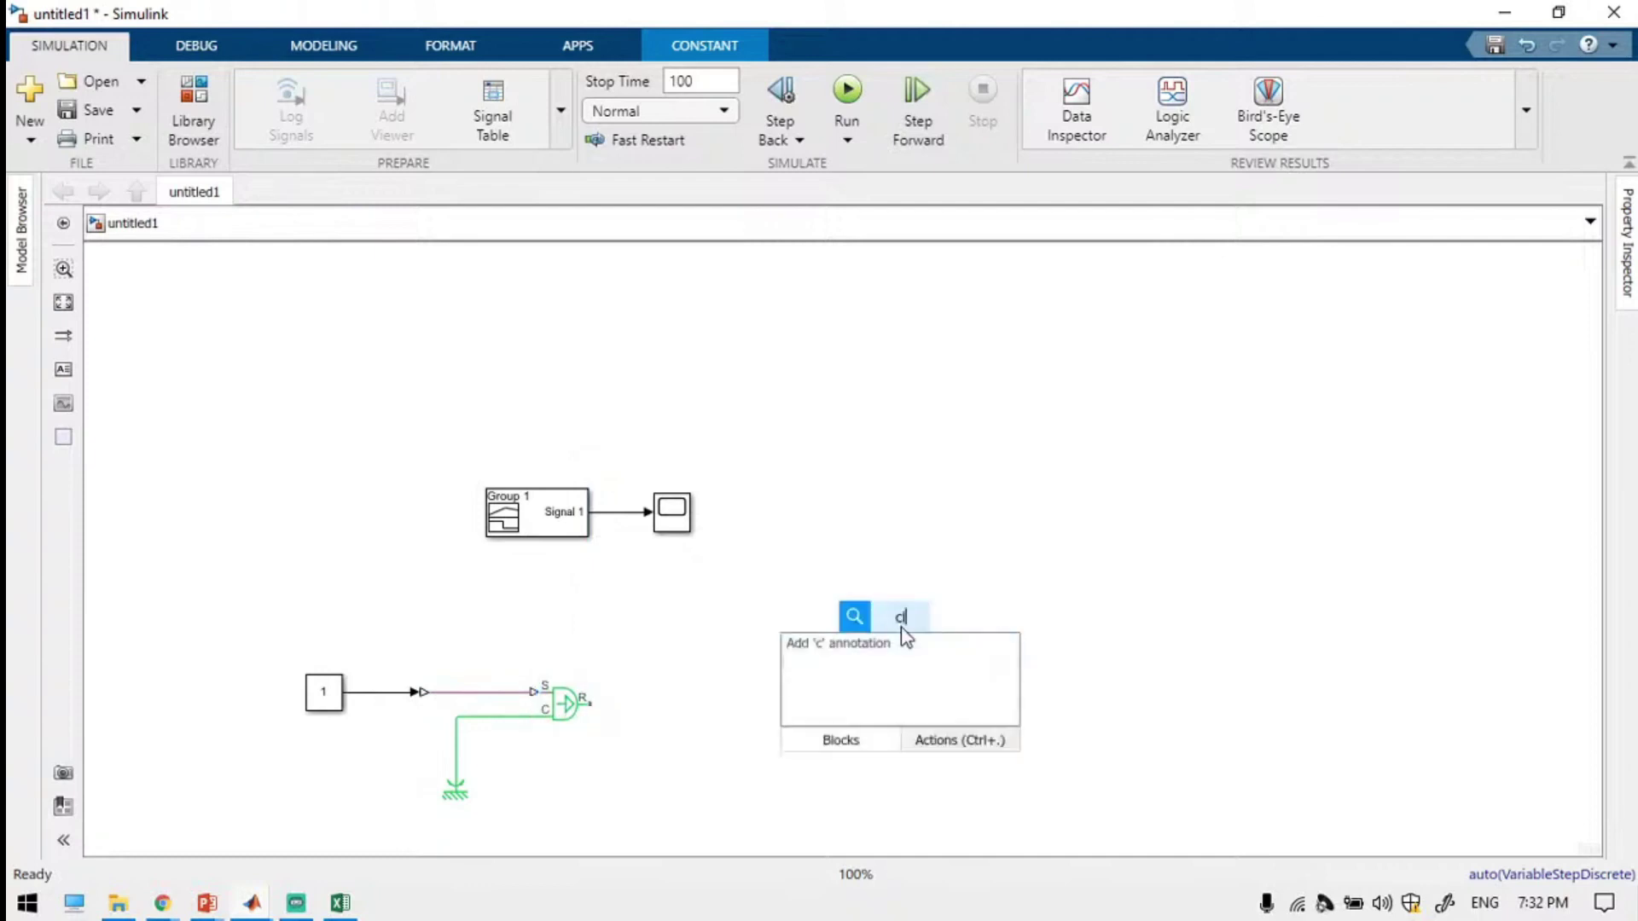
{"action": "type", "text": "utc"}
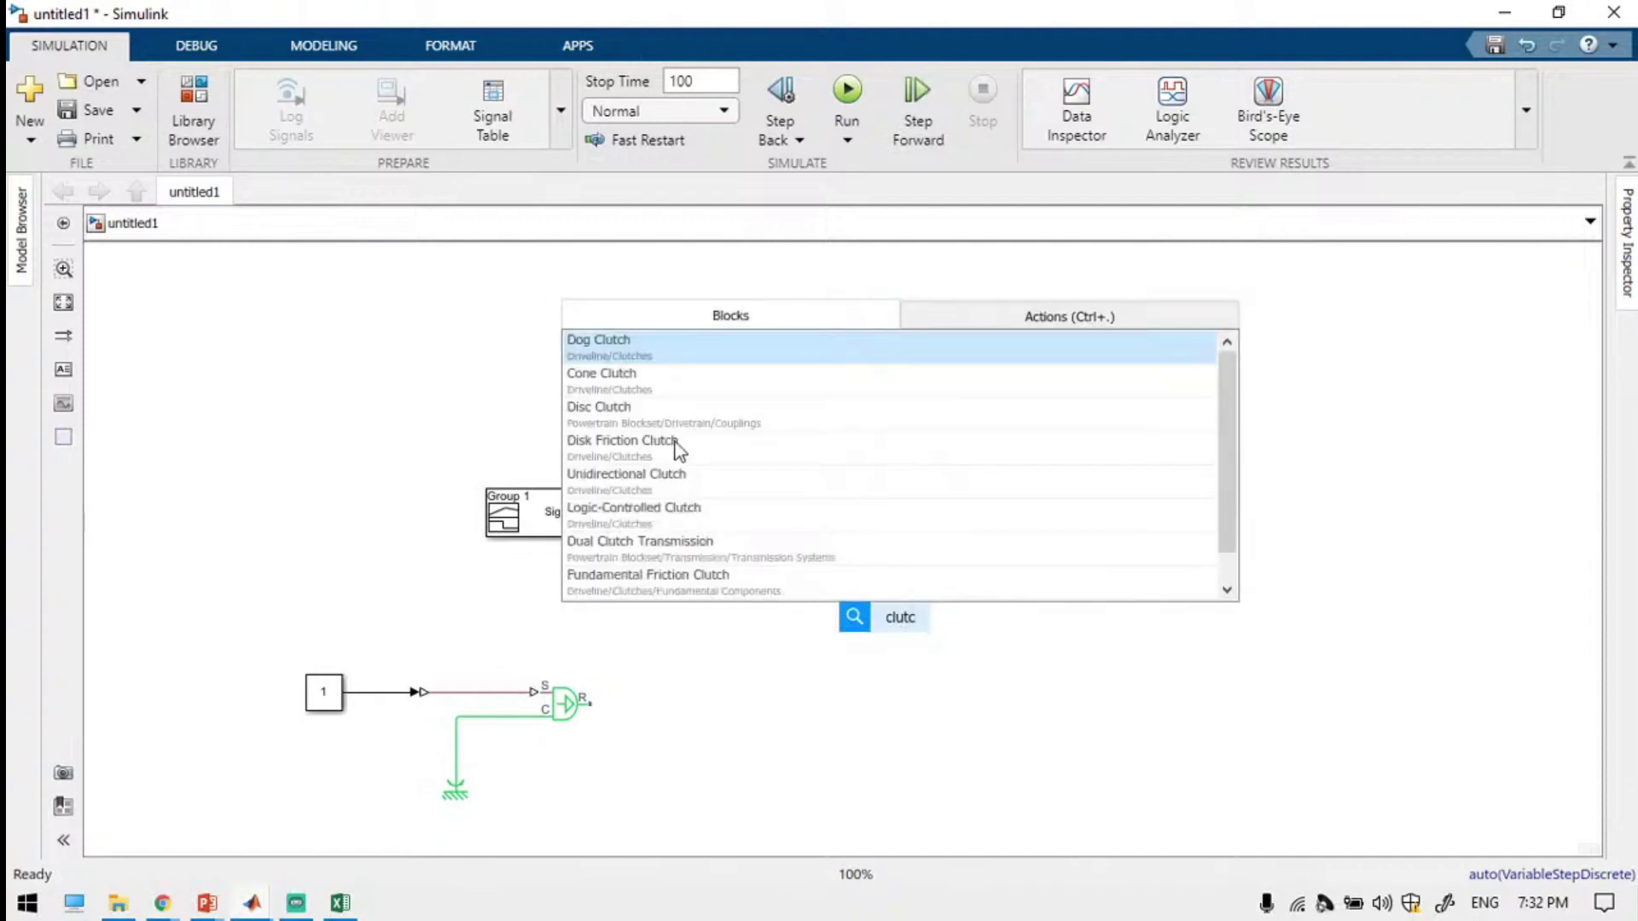
{"action": "left_click", "coordinate": [680, 444]}
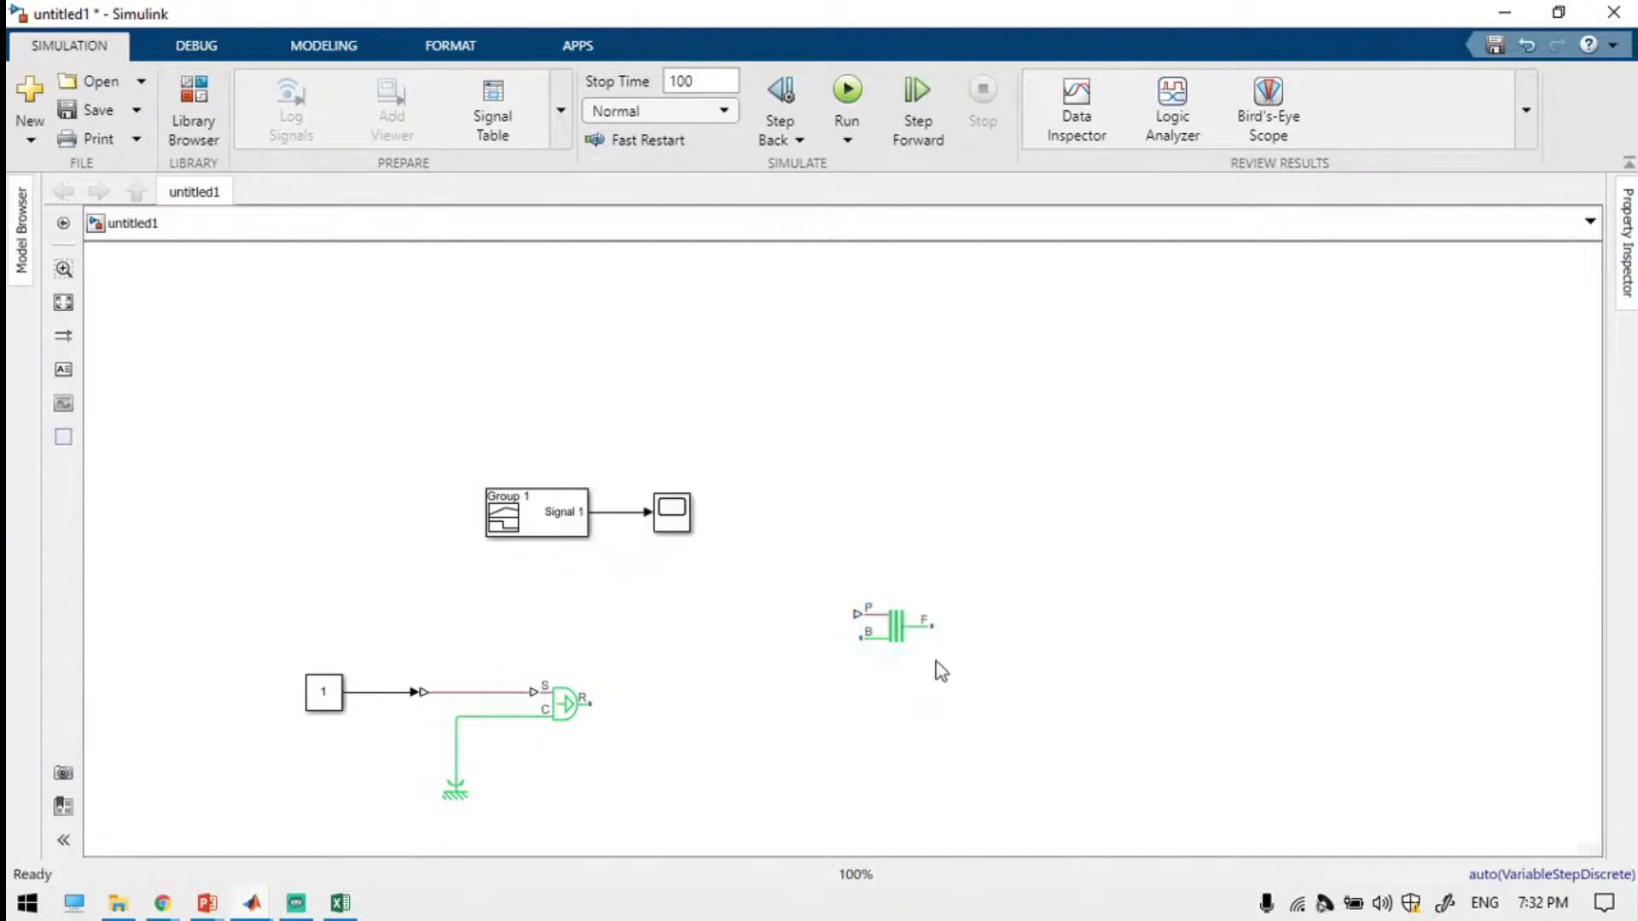
{"action": "left_click", "coordinate": [909, 635]}
{"action": "left_click_drag", "start_coordinate": [909, 635], "coordinate": [910, 605]}
{"action": "scroll", "coordinate": [924, 685], "scroll_direction": "up", "scroll_amount": 2}
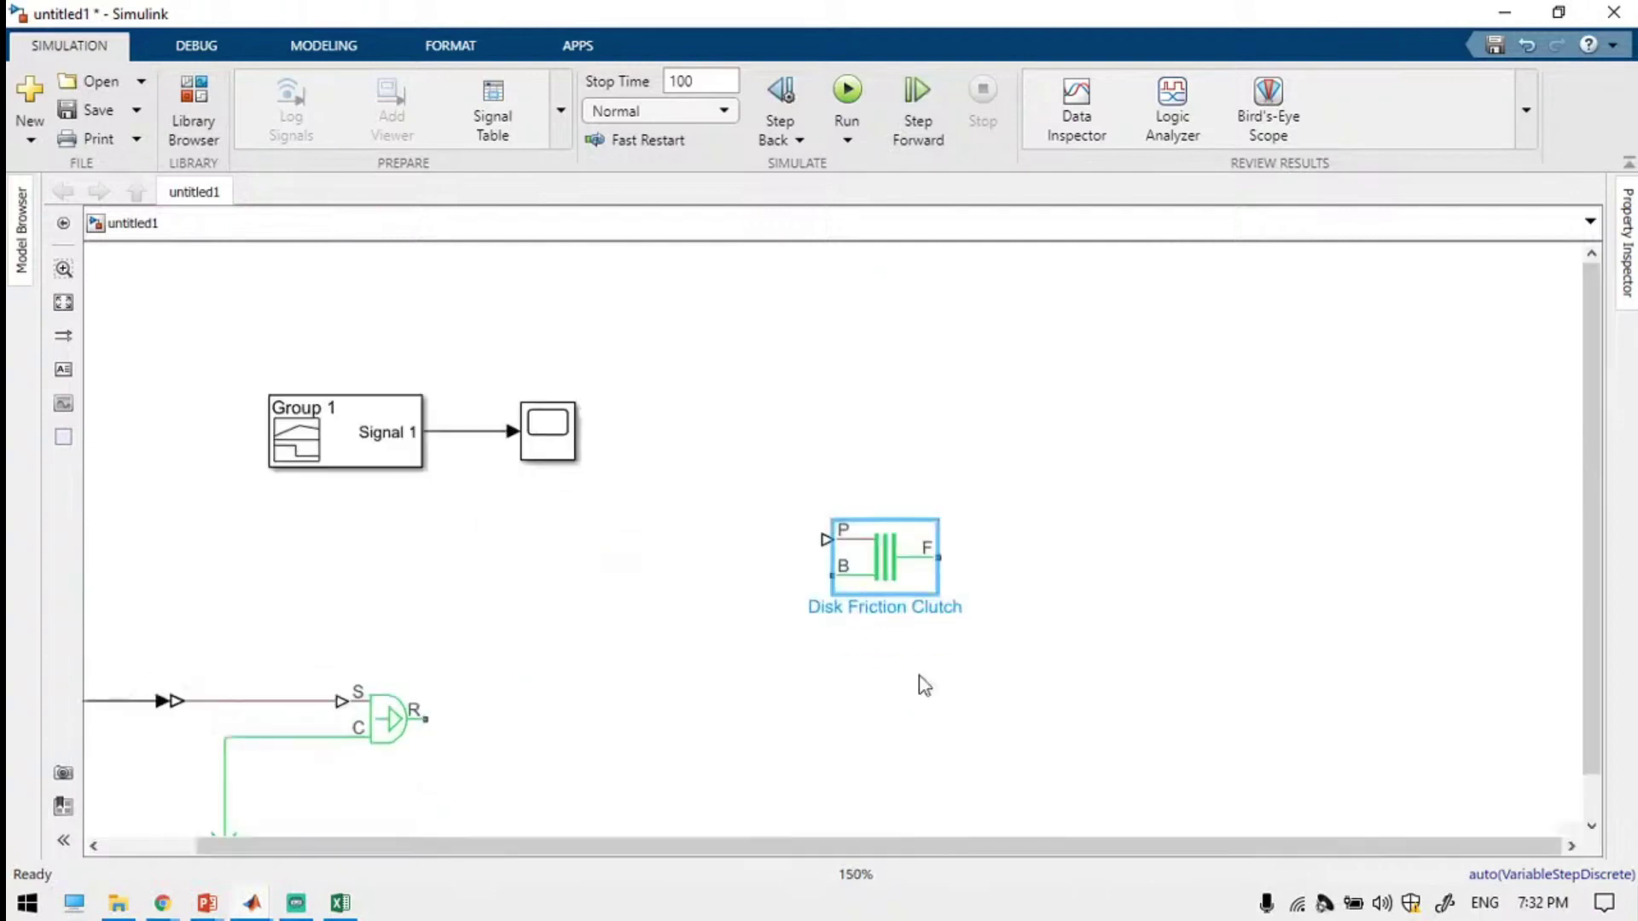
Connect the velocity source's R port to the clutch's B port and draw an open line from the P port.
{"action": "left_click", "coordinate": [719, 685]}
{"action": "left_click_drag", "start_coordinate": [424, 715], "coordinate": [834, 578]}
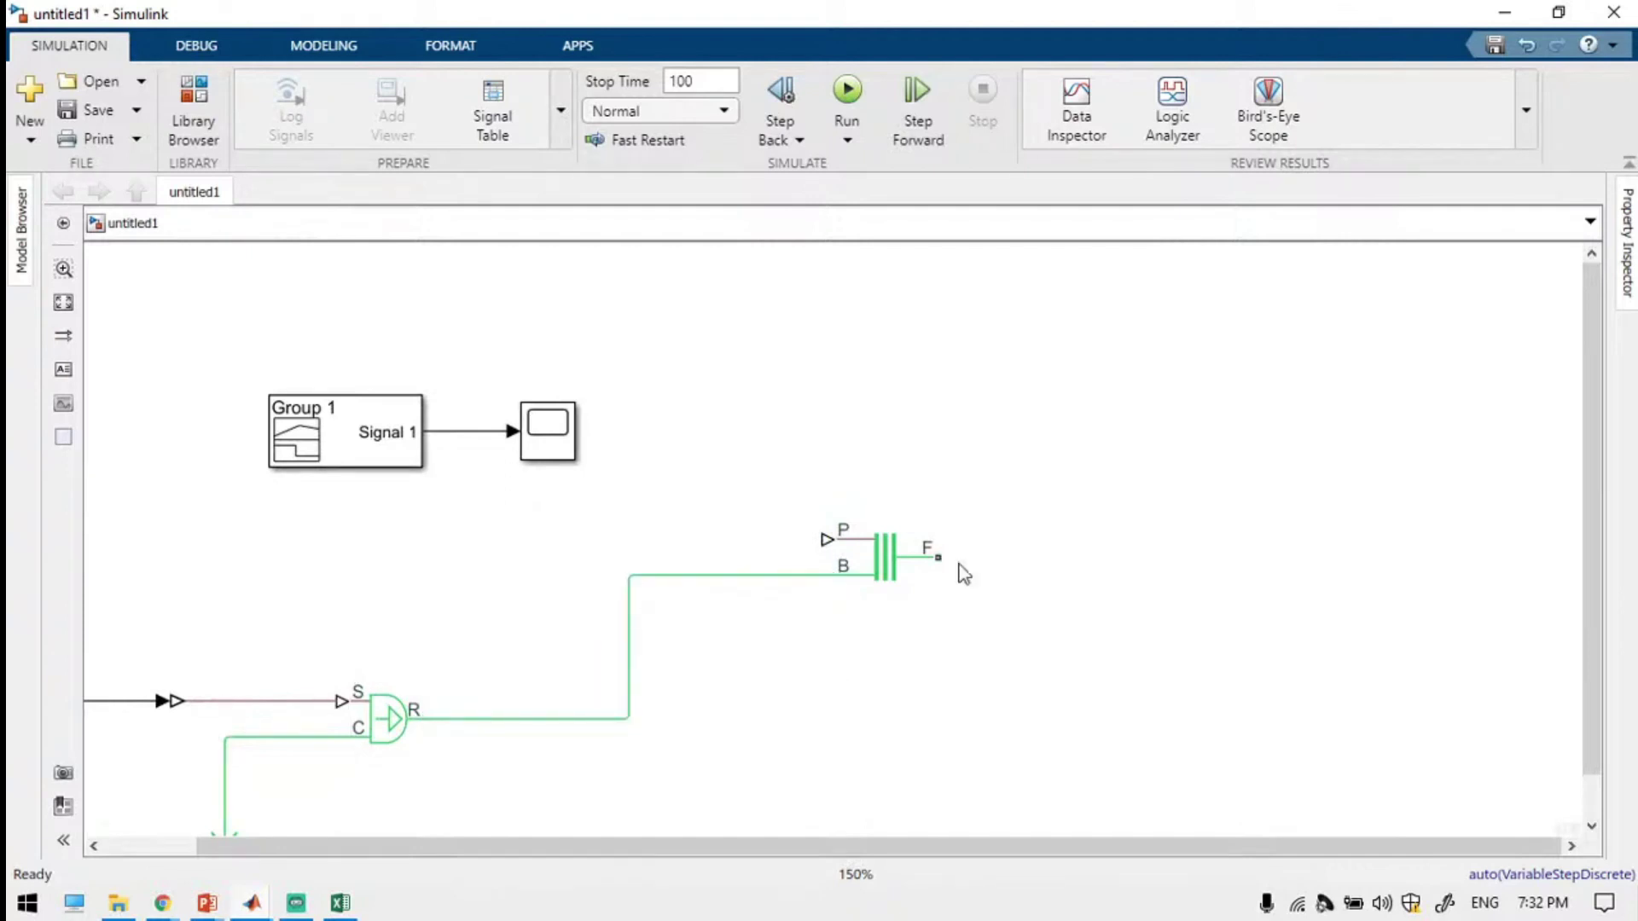
{"action": "left_click_drag", "start_coordinate": [825, 539], "coordinate": [734, 493]}
Read the Disk Friction Clutch description of how the pressure at port P engages the clutch.
{"action": "left_click", "coordinate": [893, 558]}
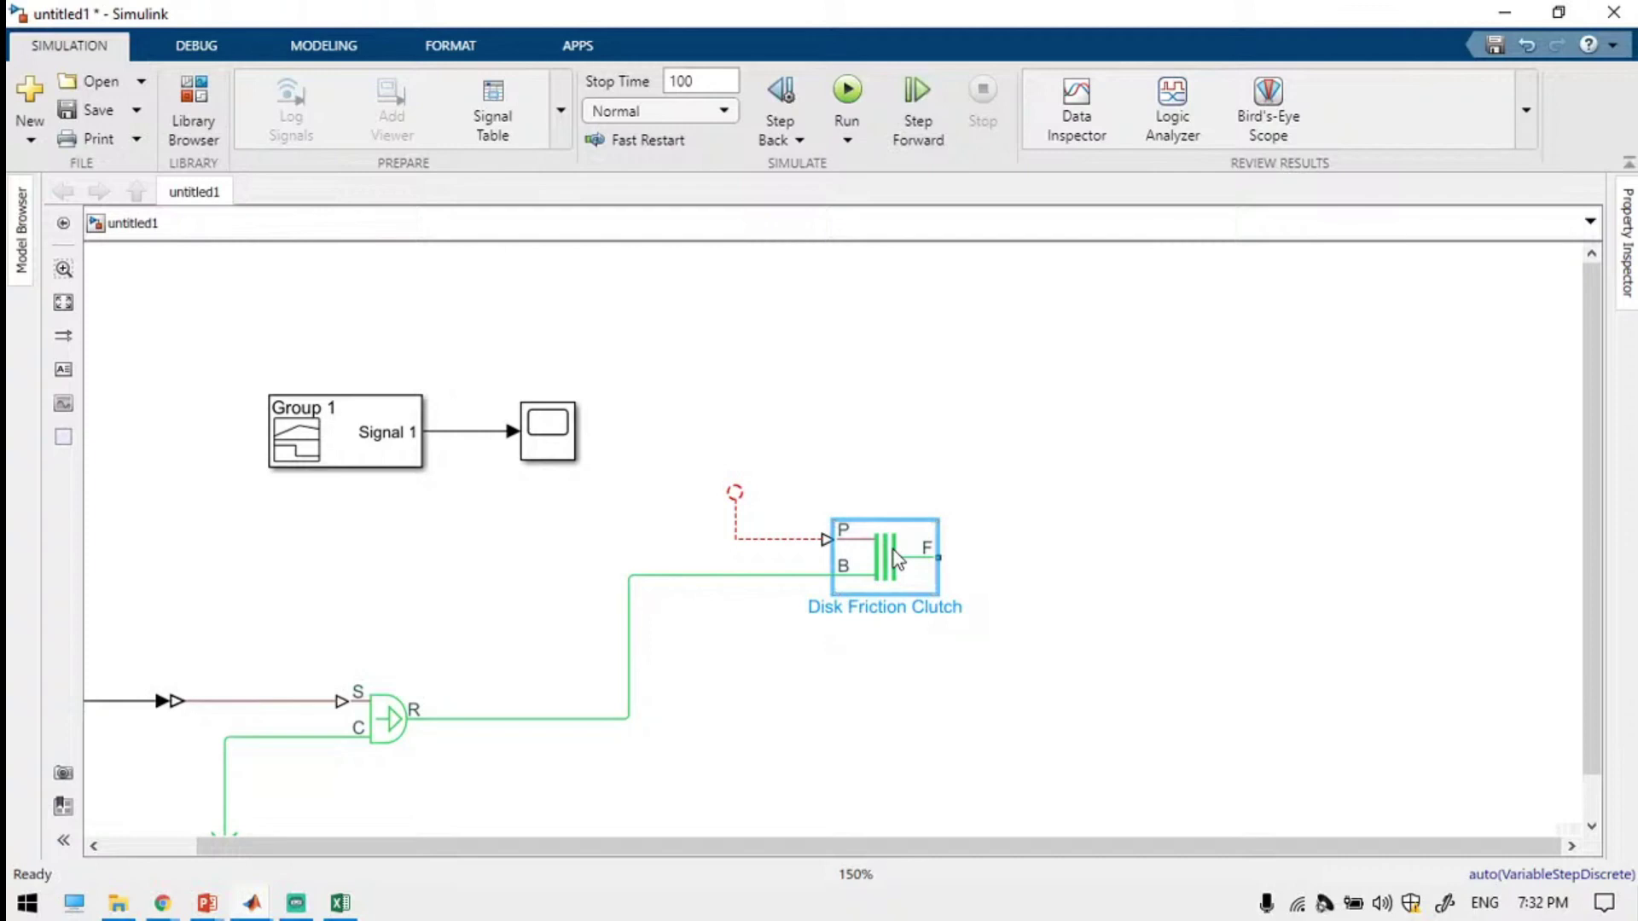
{"action": "double_click", "coordinate": [893, 550]}
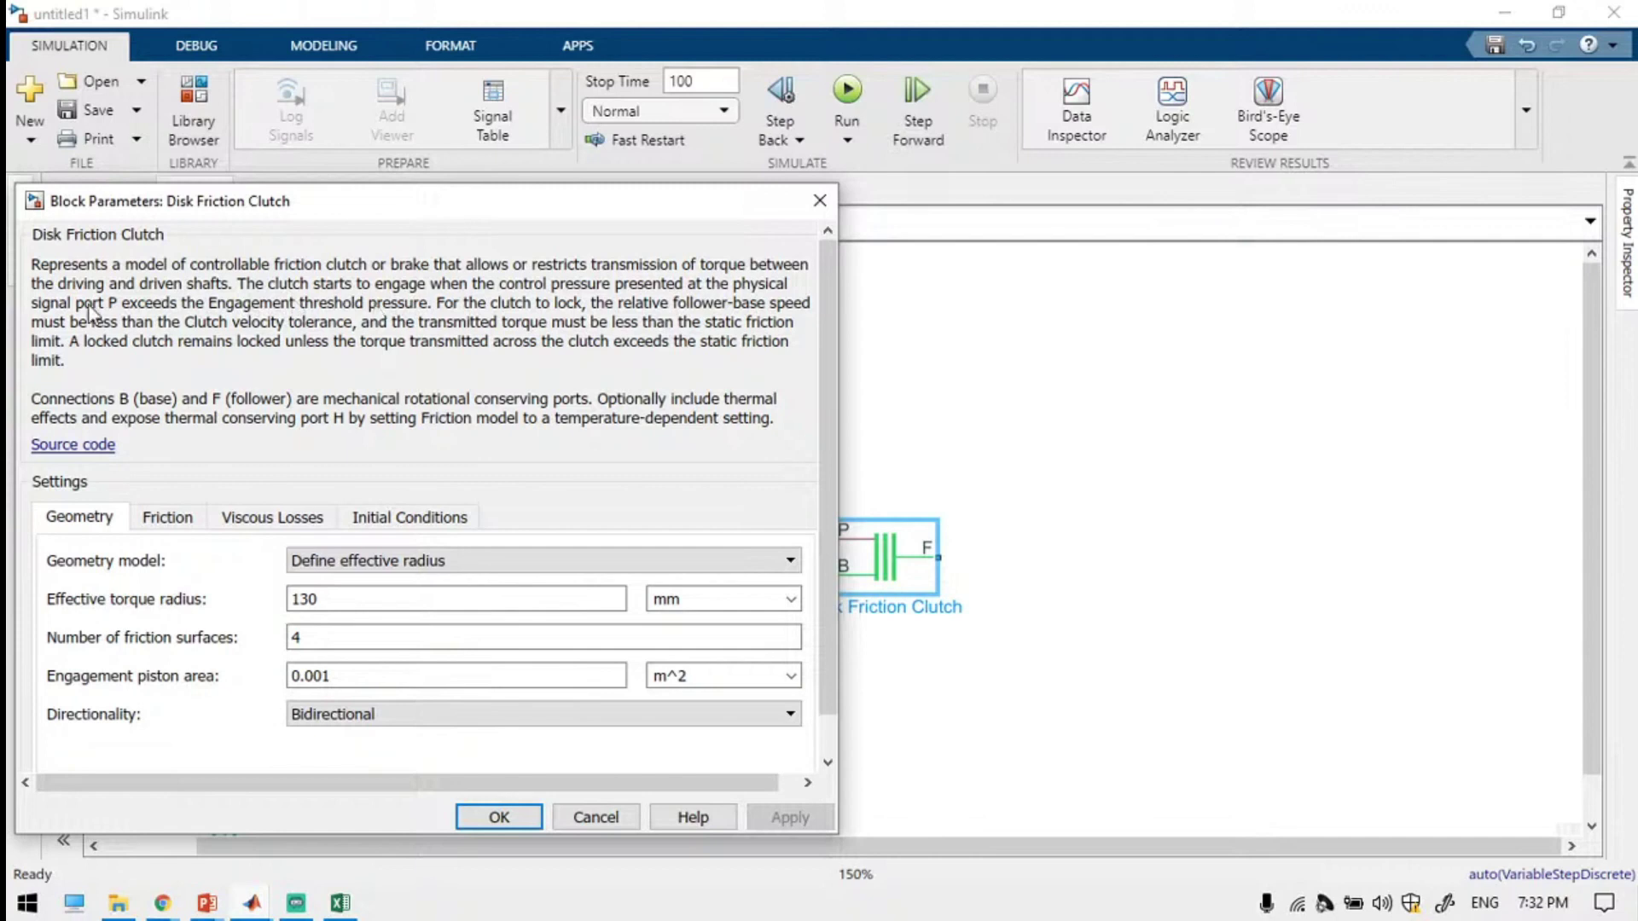
{"action": "left_click_drag", "start_coordinate": [118, 304], "coordinate": [441, 317]}
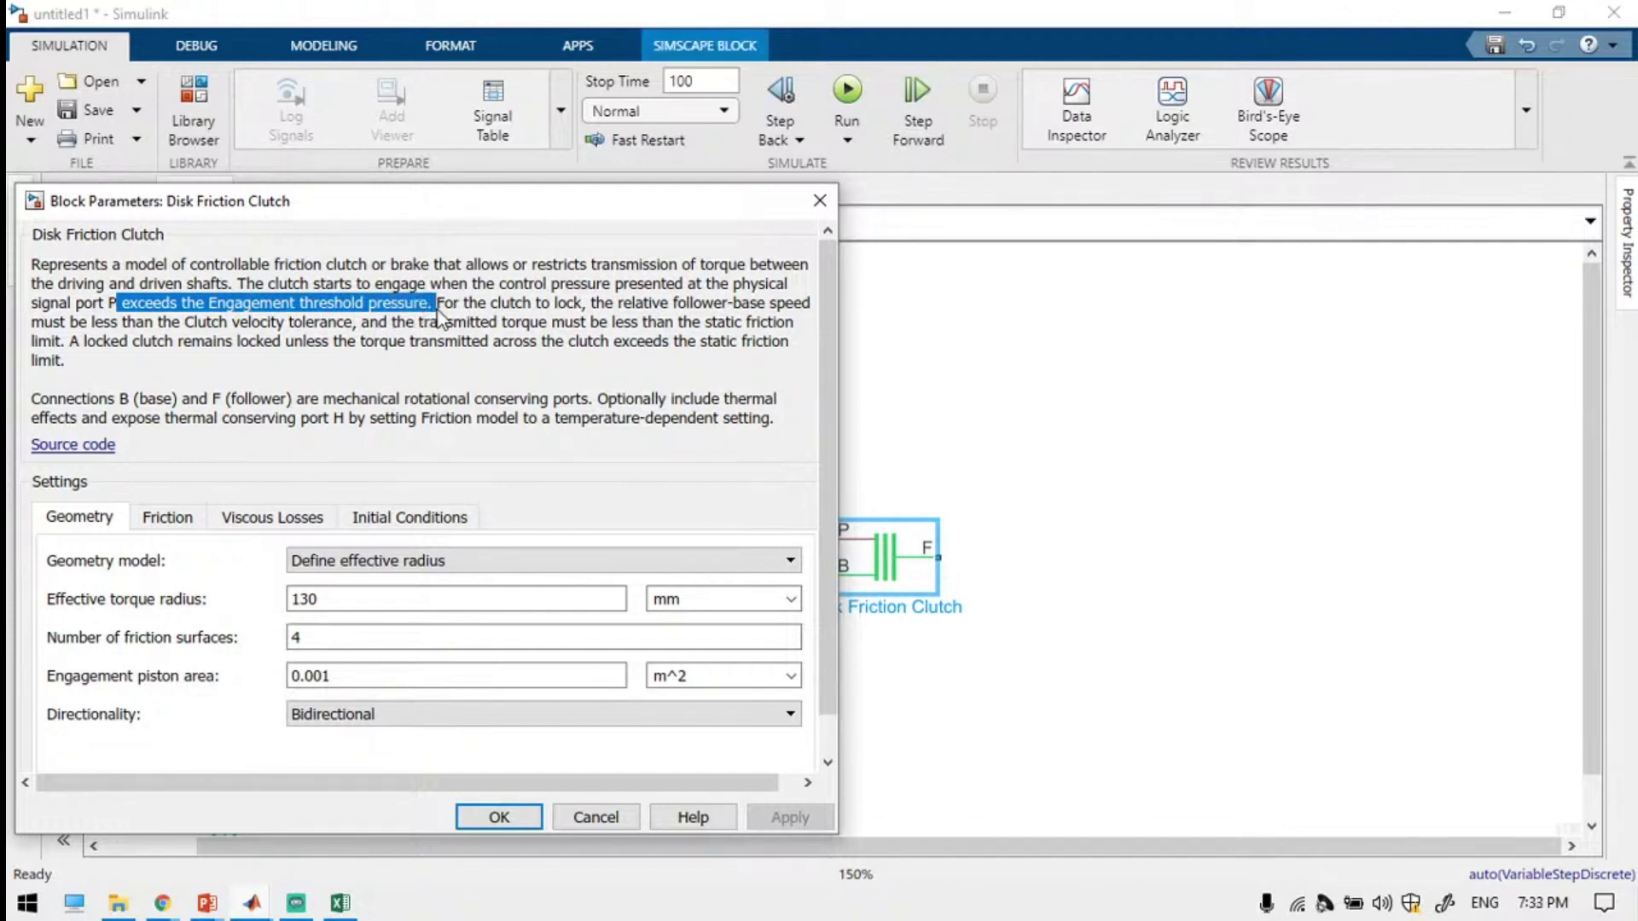
{"action": "left_click", "coordinate": [820, 200]}
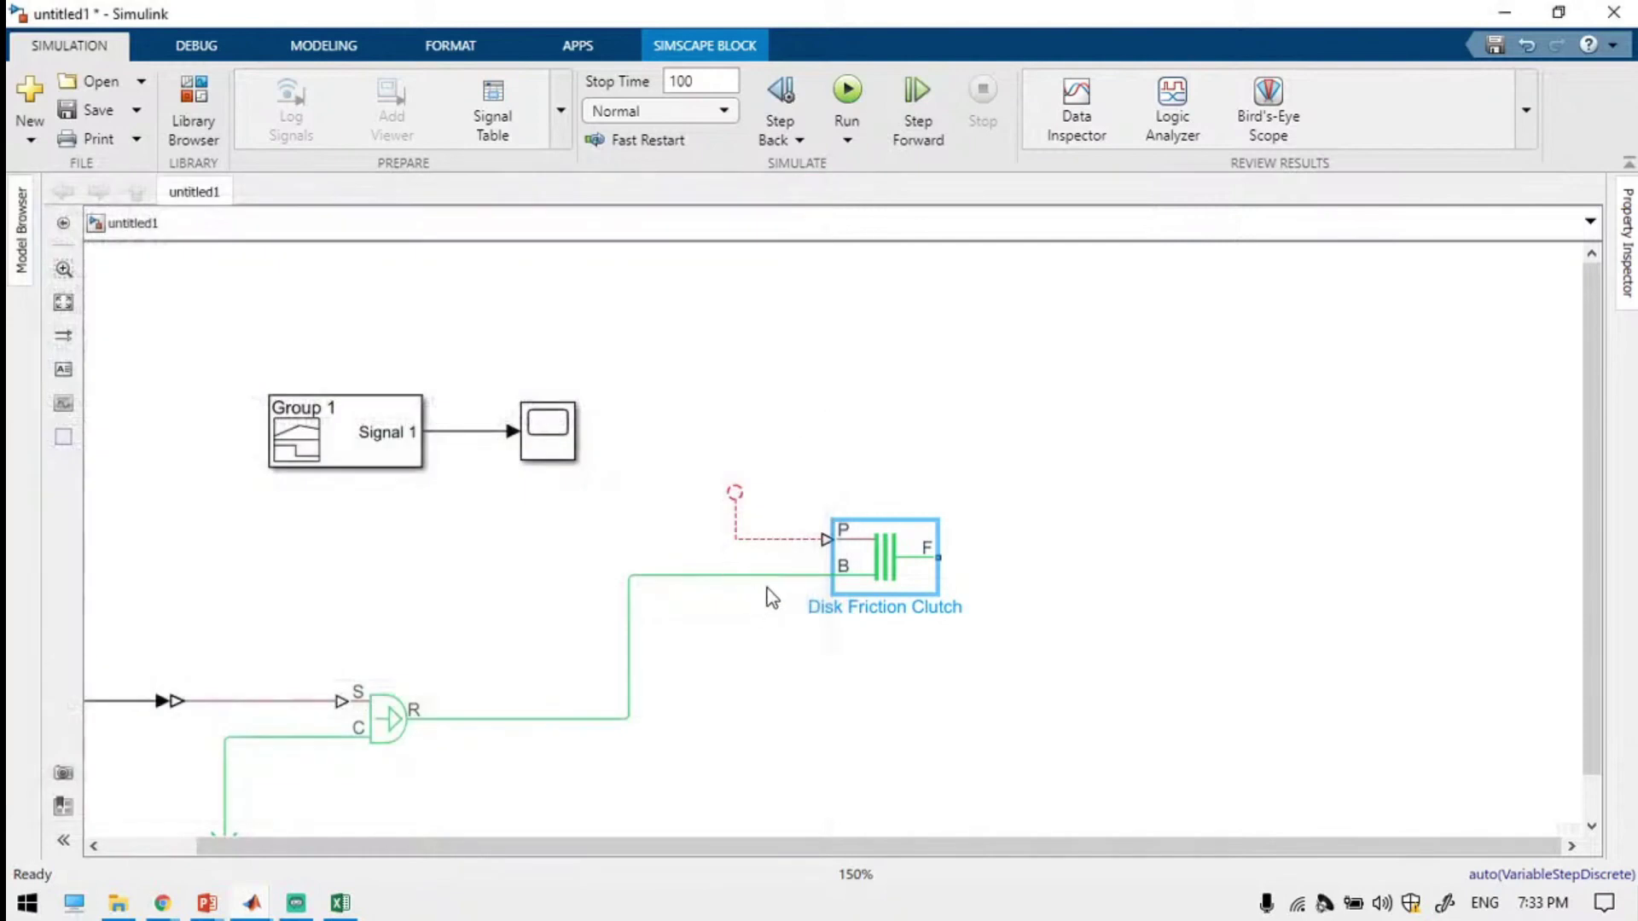
Draw a short open connection line from the clutch's F port.
{"action": "left_click", "coordinate": [795, 578]}
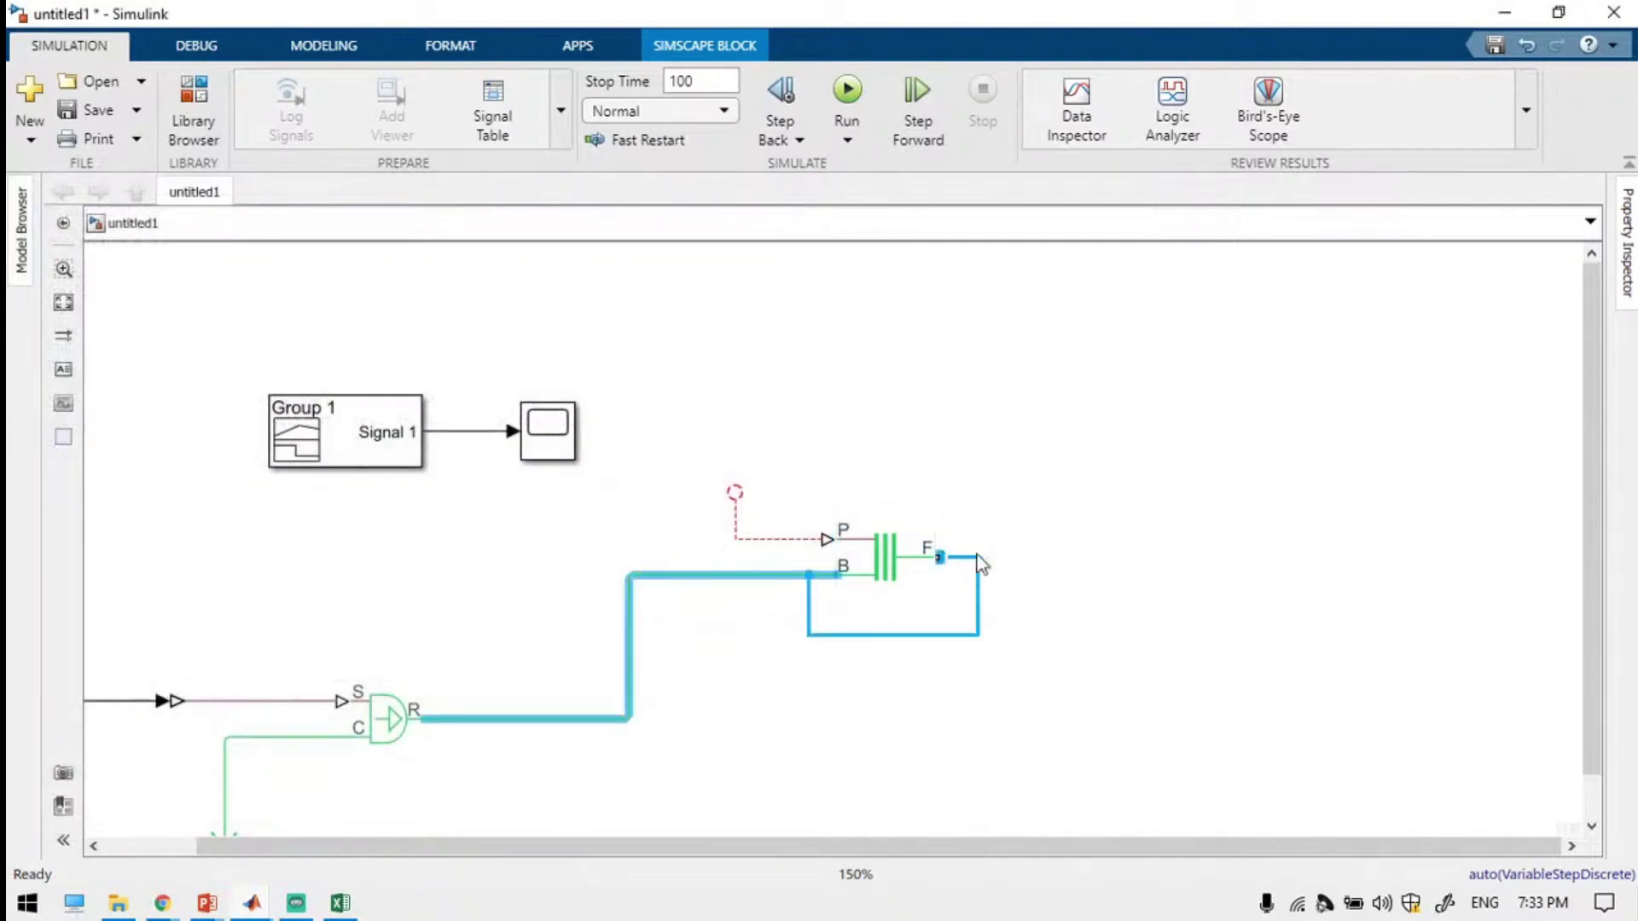
{"action": "left_click", "coordinate": [1177, 568]}
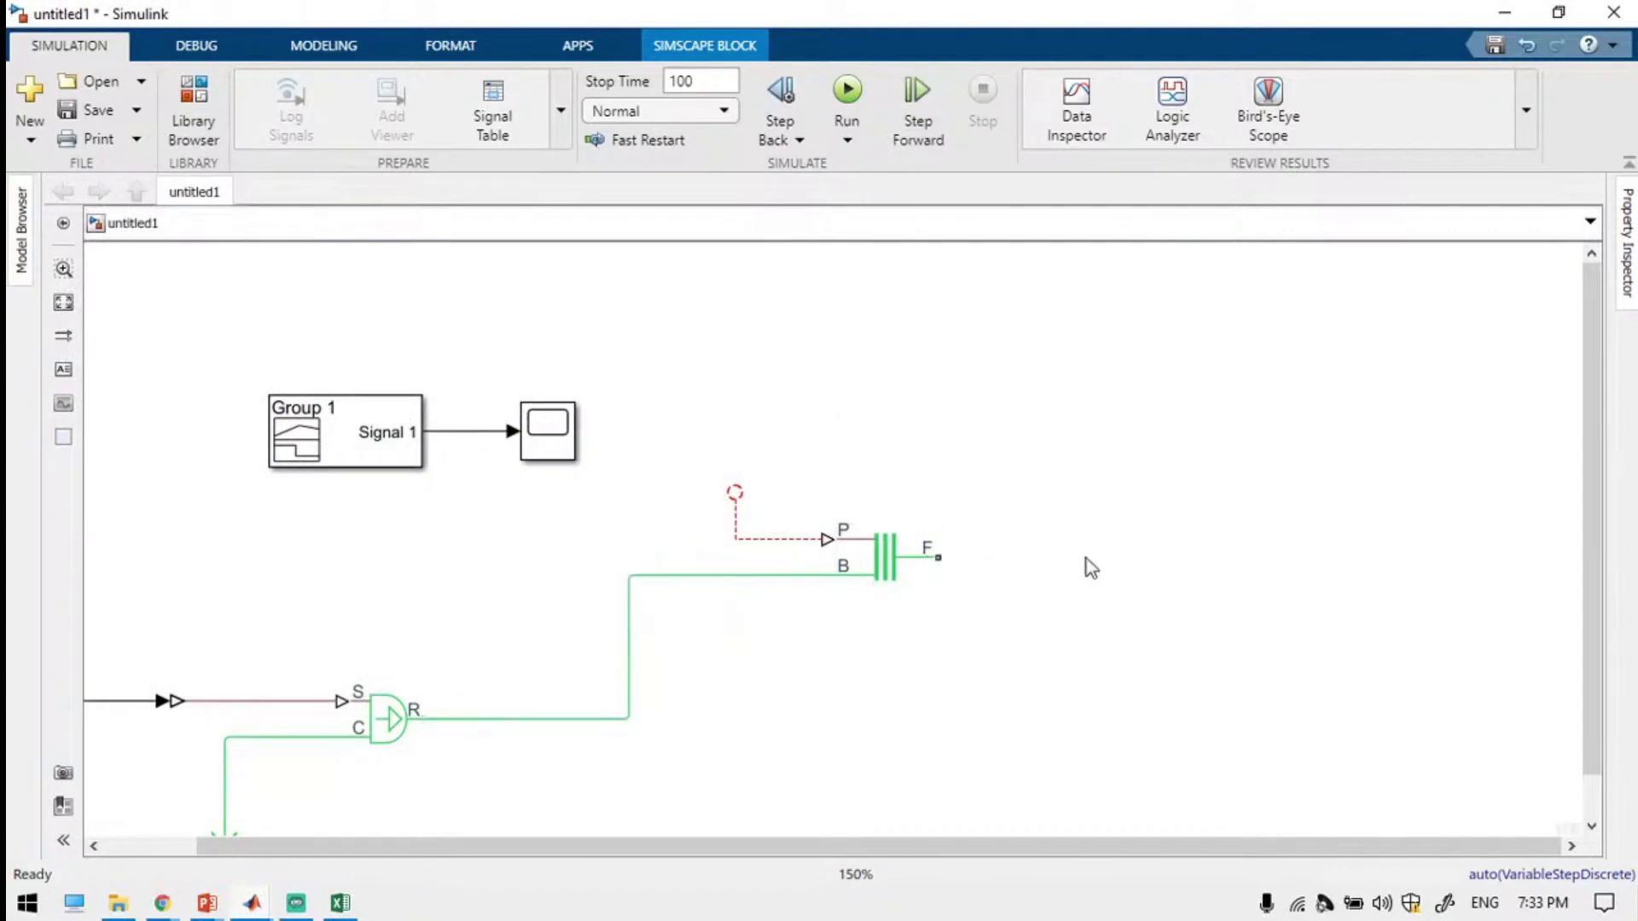
{"action": "left_click_drag", "start_coordinate": [939, 562], "coordinate": [1072, 557]}
{"action": "left_click_drag", "start_coordinate": [1069, 557], "coordinate": [1008, 557]}
{"action": "left_click", "coordinate": [1097, 556]}
{"action": "double_click", "coordinate": [1097, 557]}
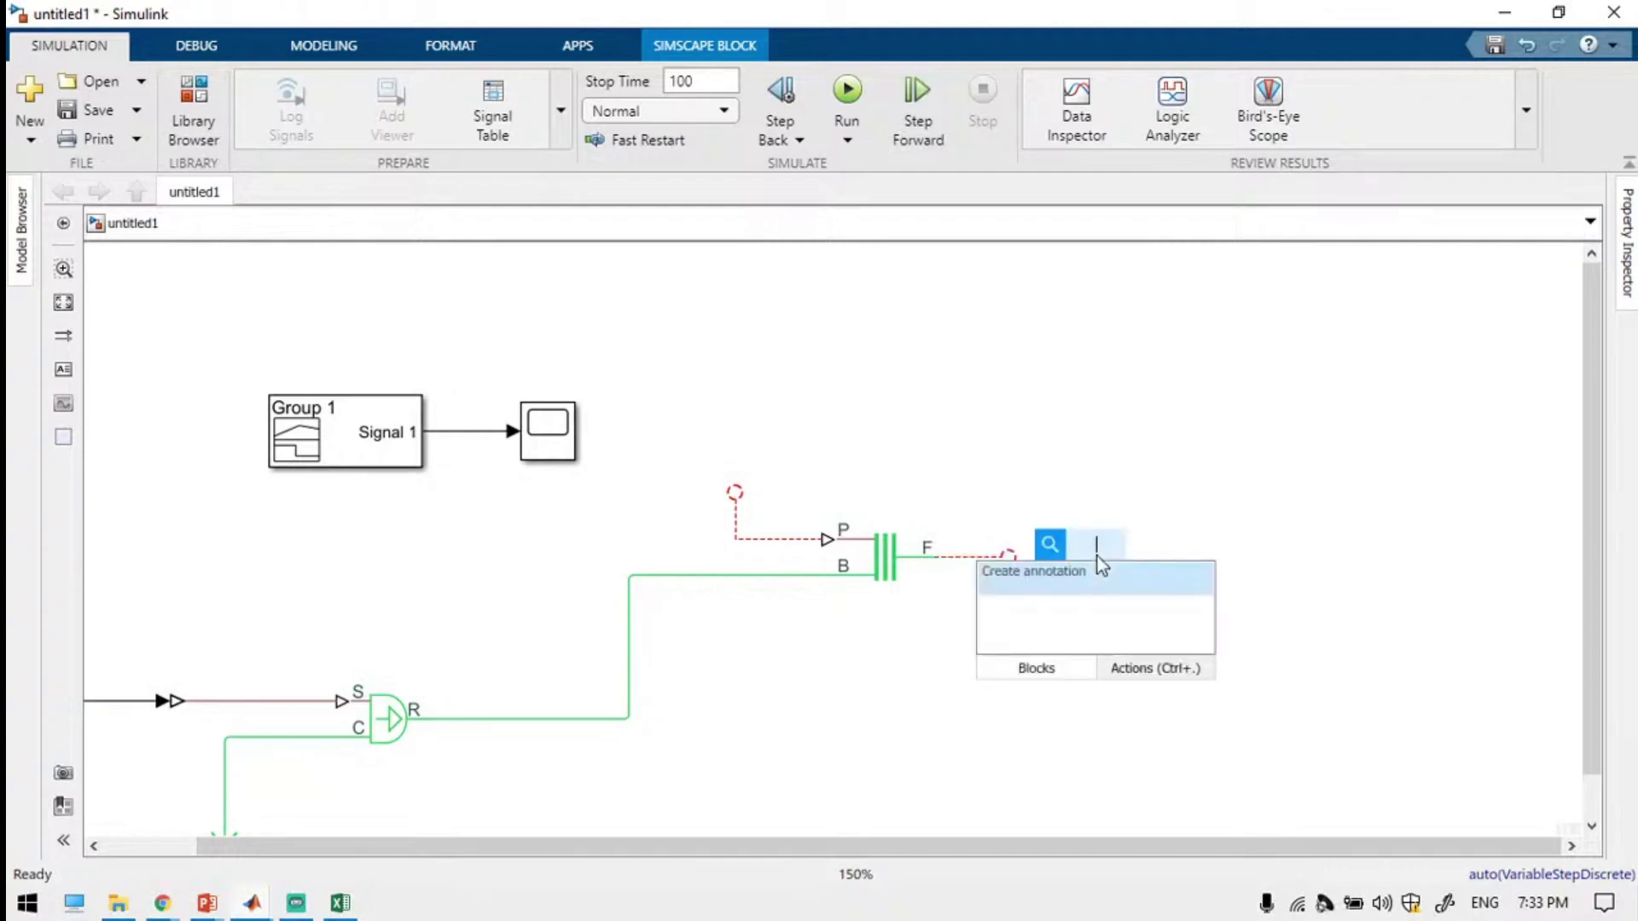
{"action": "type", "text": "gea"}
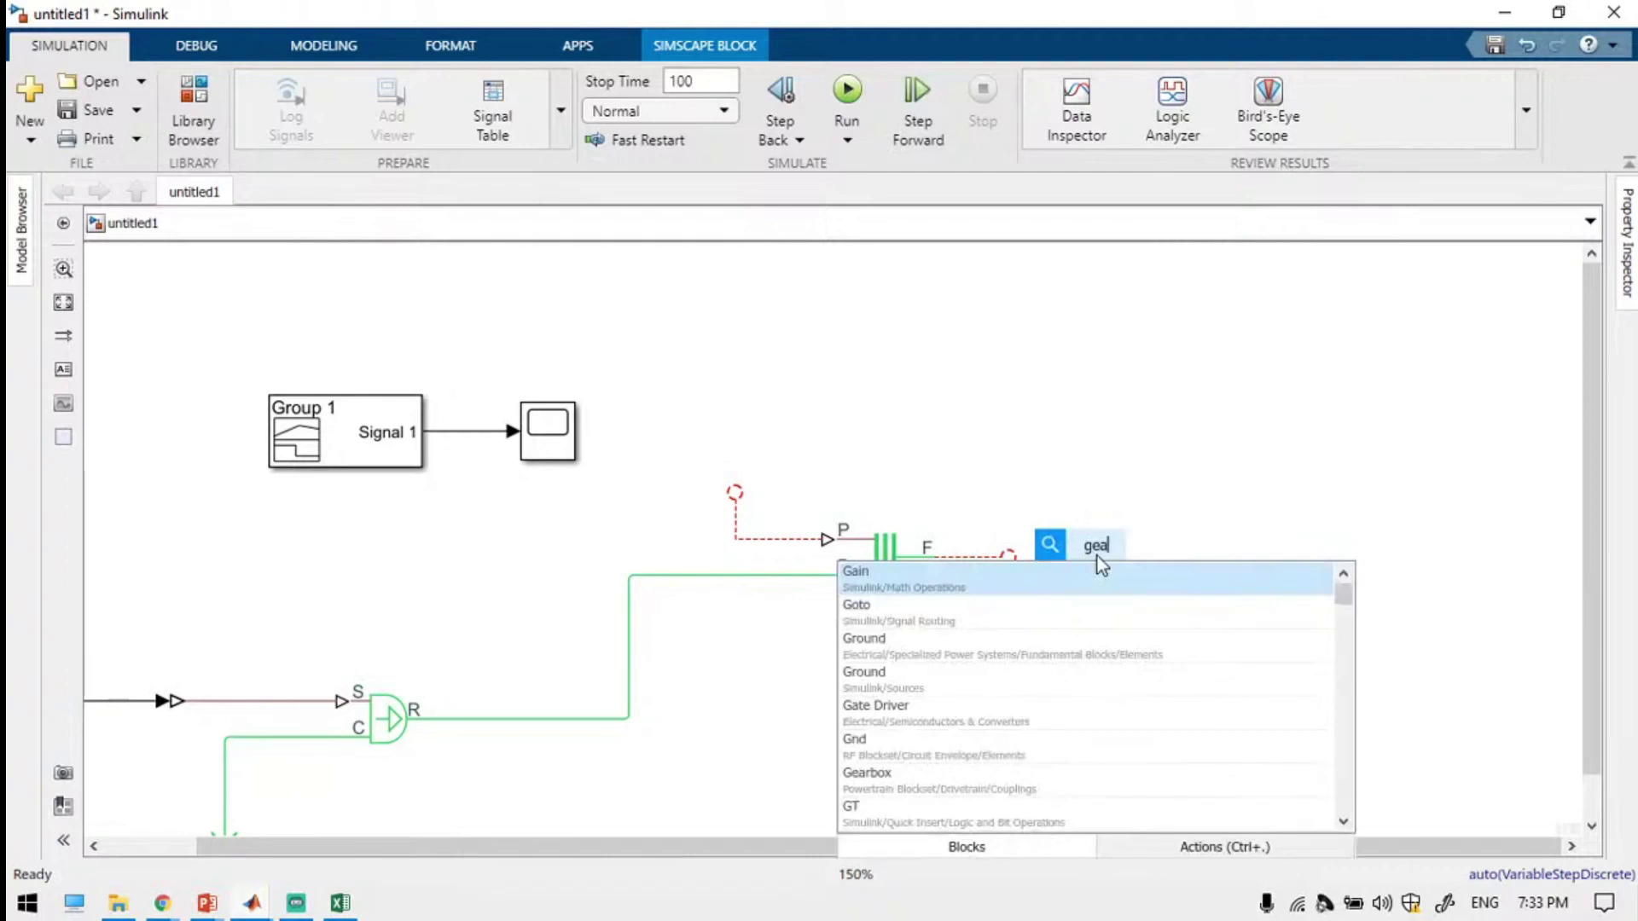
{"action": "type", "text": "r"}
{"action": "key", "text": "Return"}
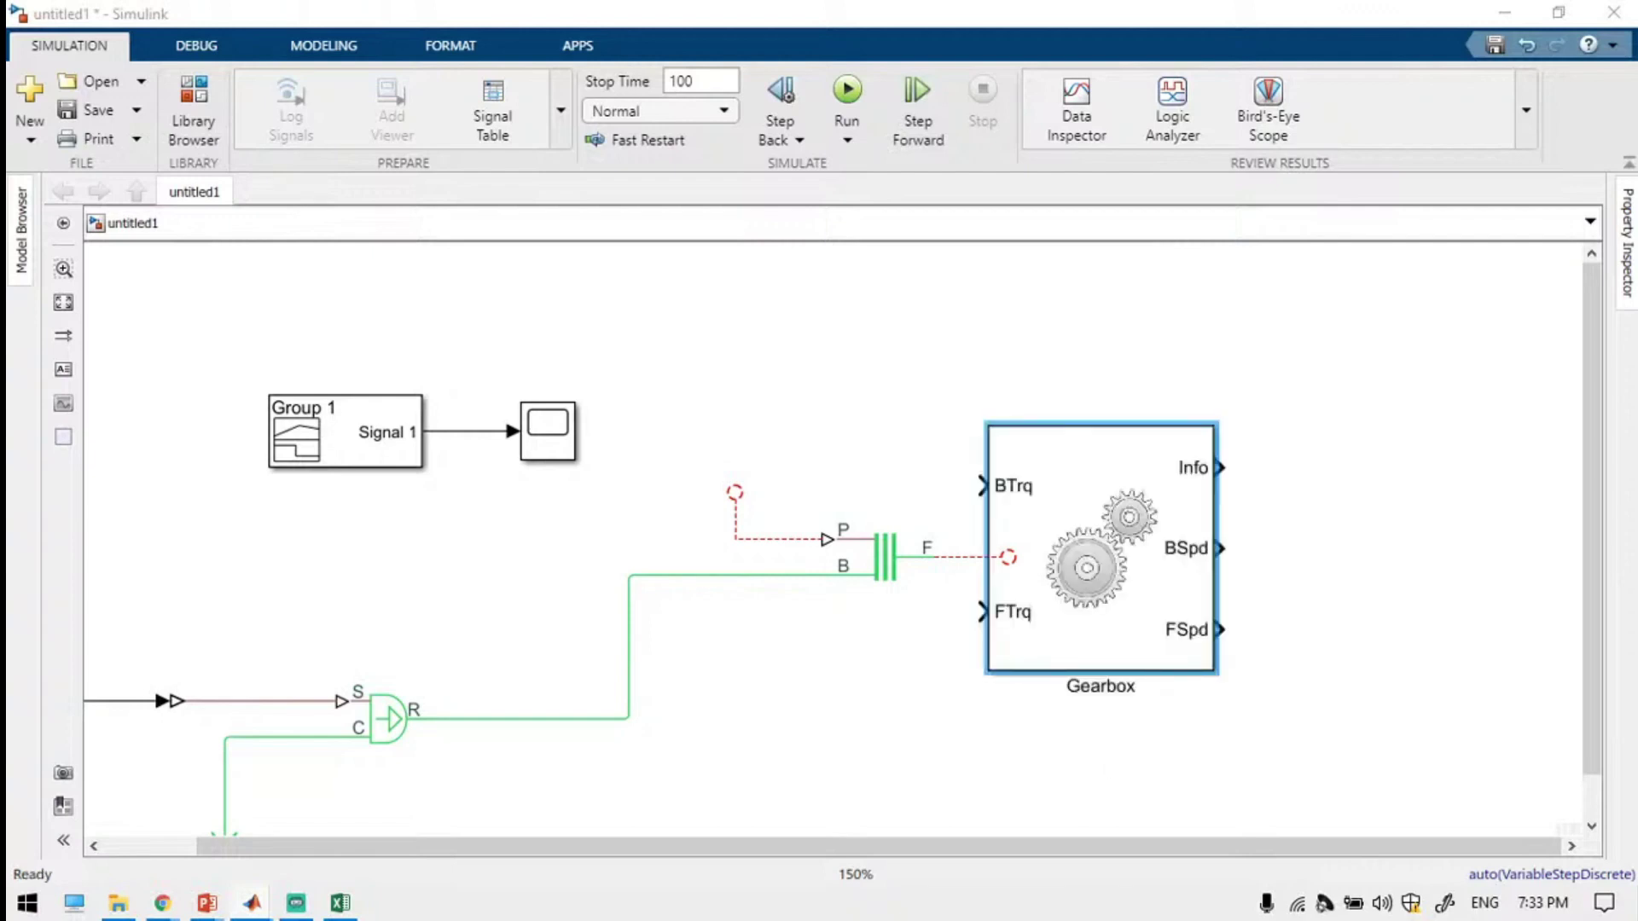
{"action": "key", "text": "Delete"}
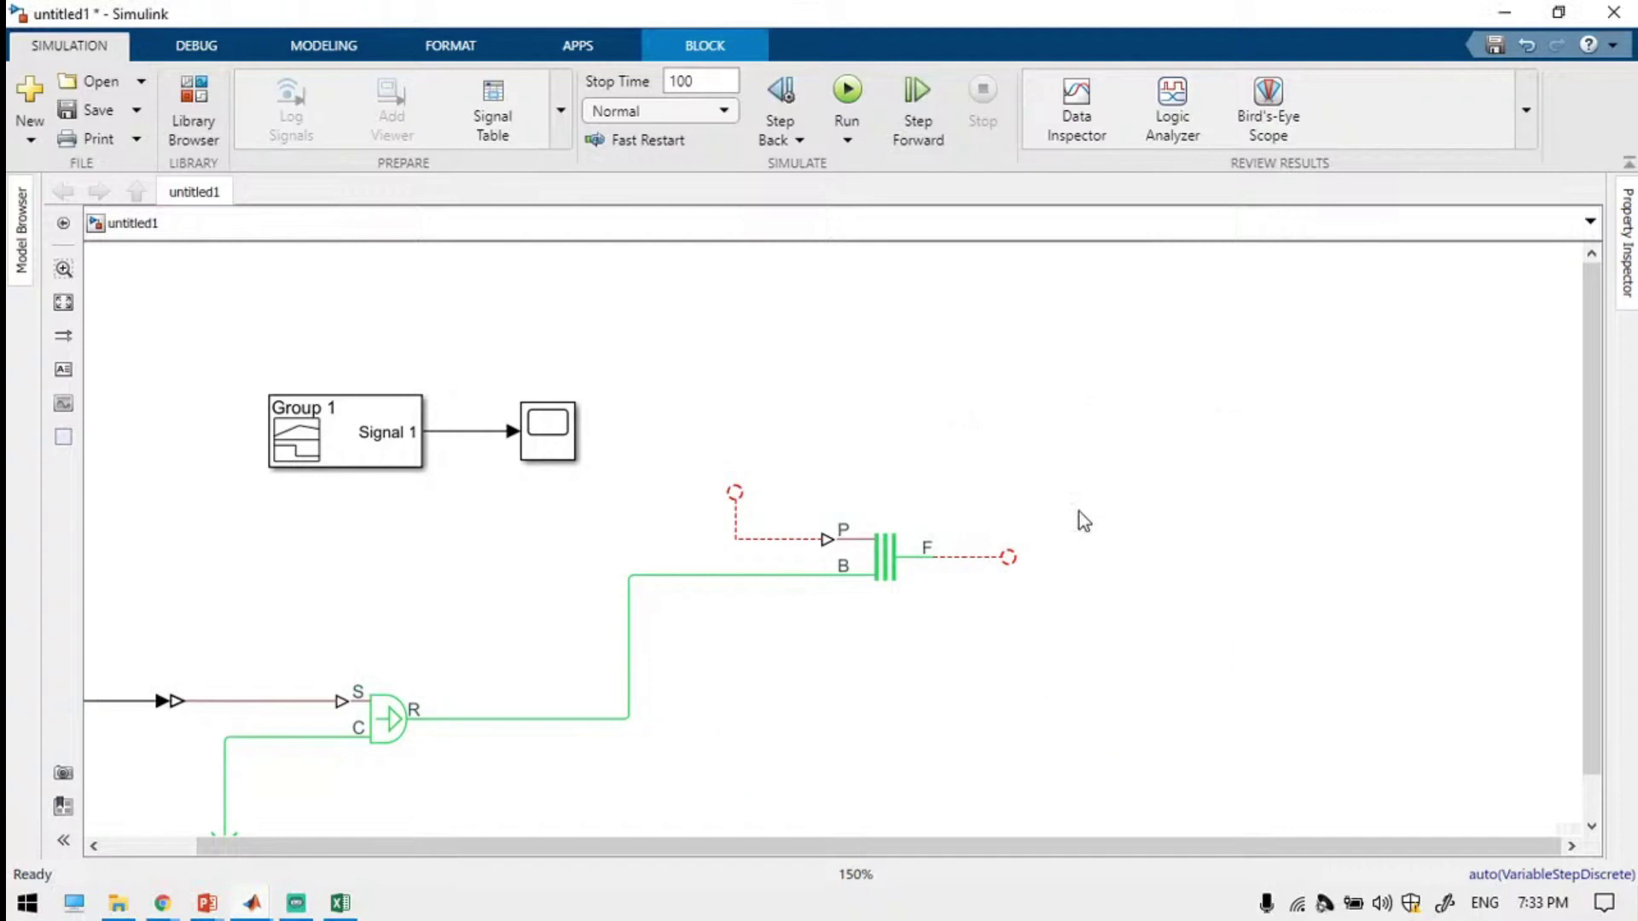
Add a Simple Gear block beside the clutch and connect its B port to the clutch's F port.
{"action": "double_click", "coordinate": [1078, 512]}
{"action": "type", "text": "simple"}
{"action": "key", "text": "Return"}
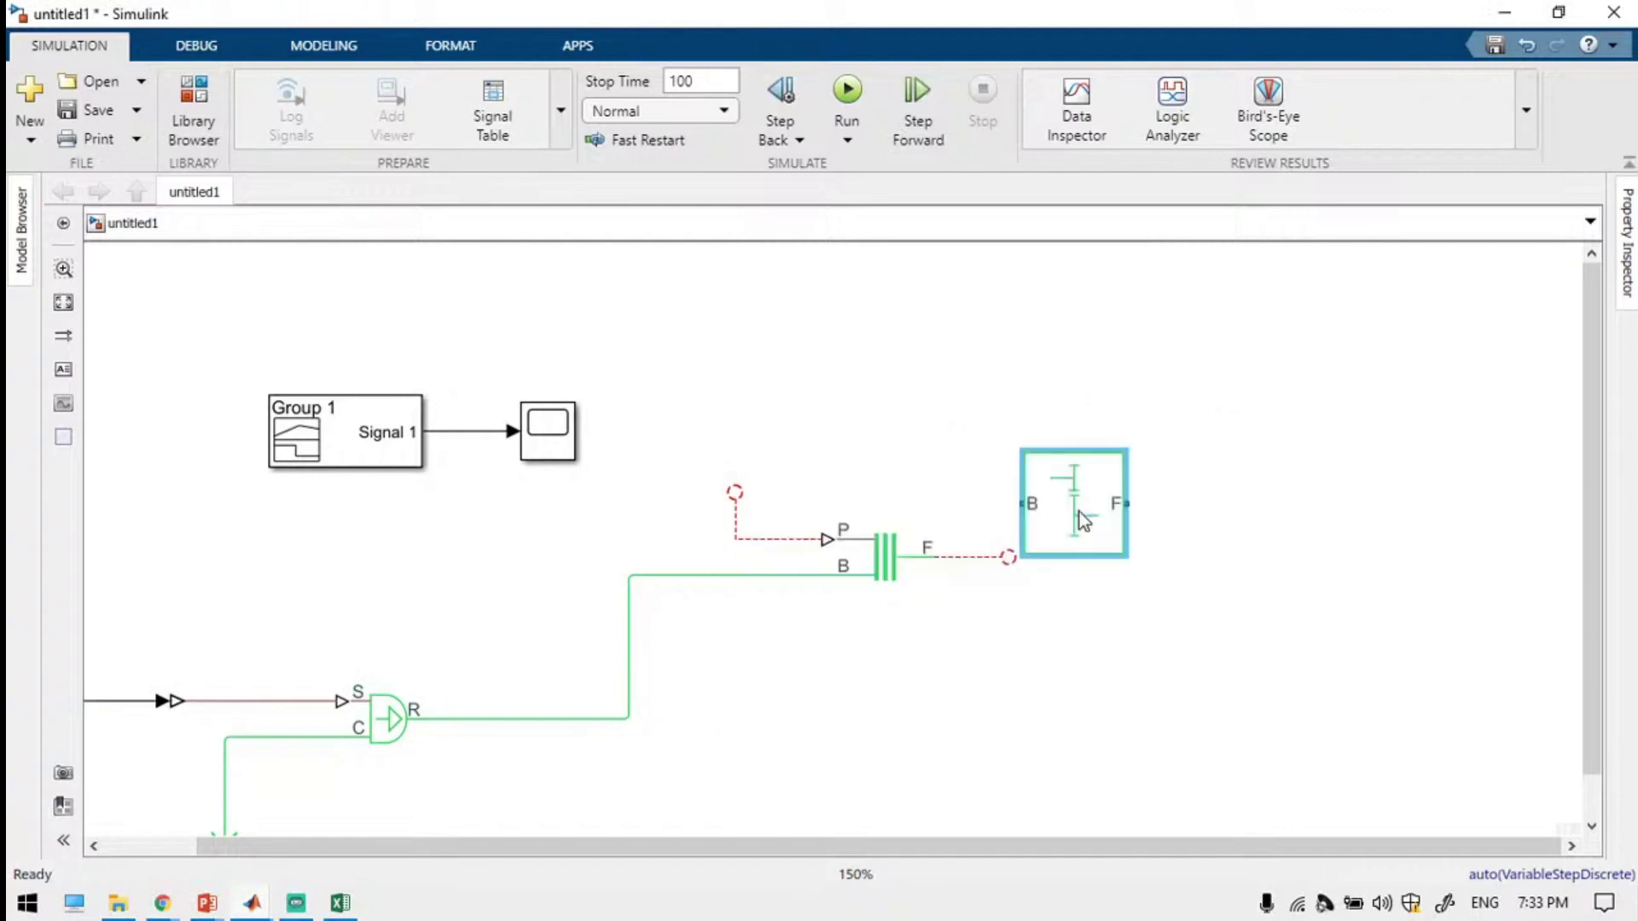
{"action": "left_click_drag", "start_coordinate": [1078, 512], "coordinate": [1054, 577]}
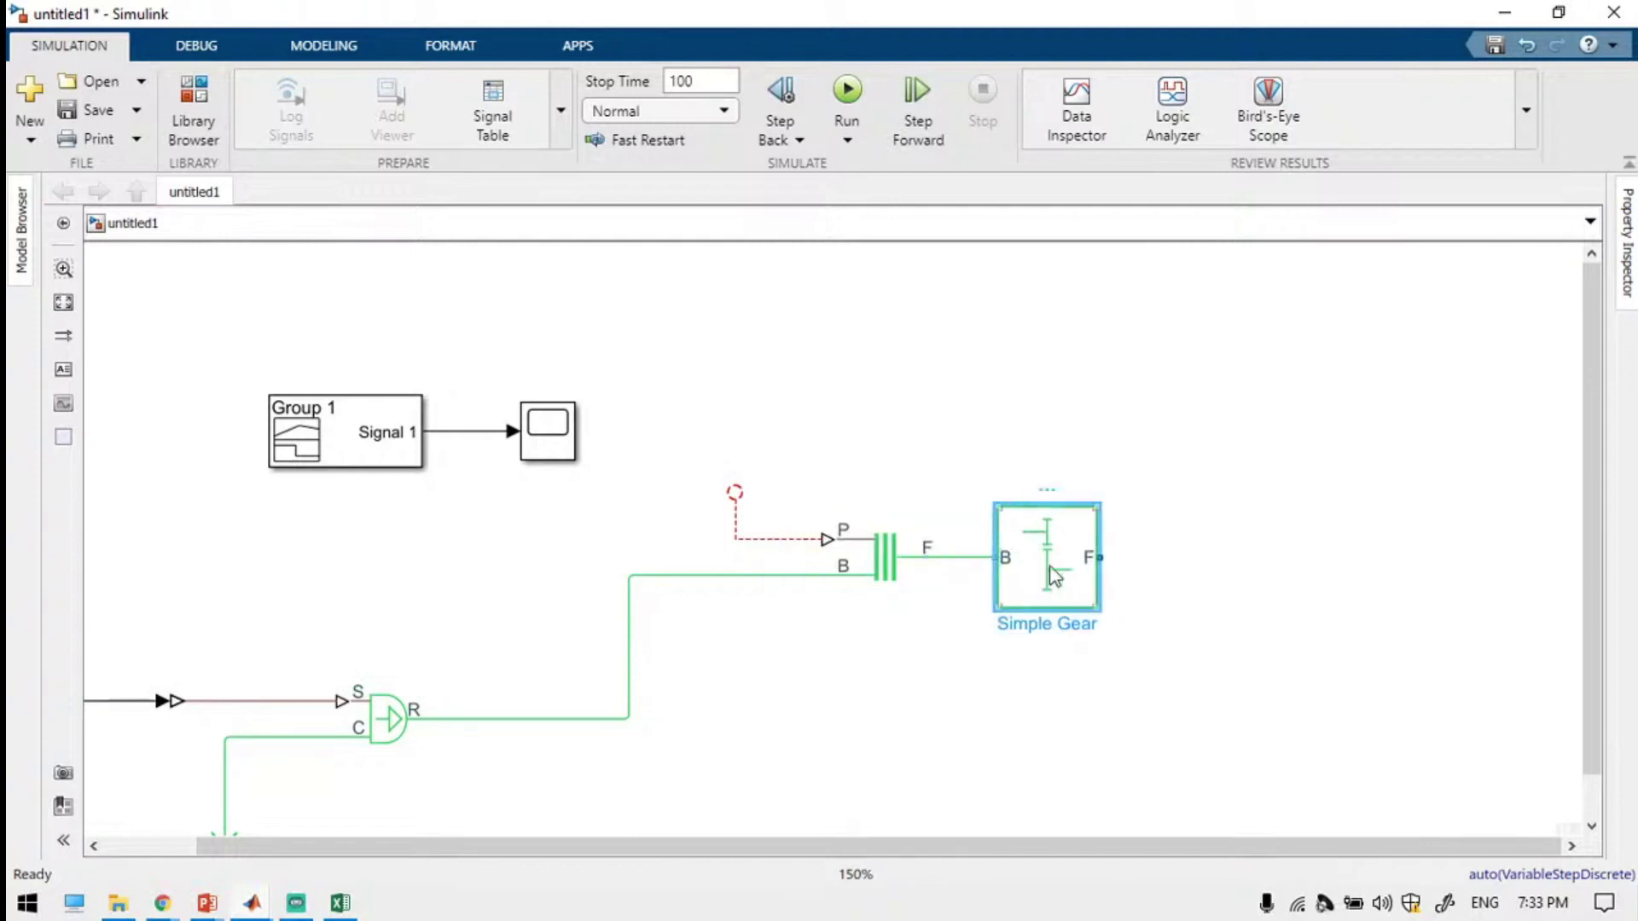
Set the Simple Gear's follower-to-base teeth ratio to 3/2.
{"action": "double_click", "coordinate": [1055, 578]}
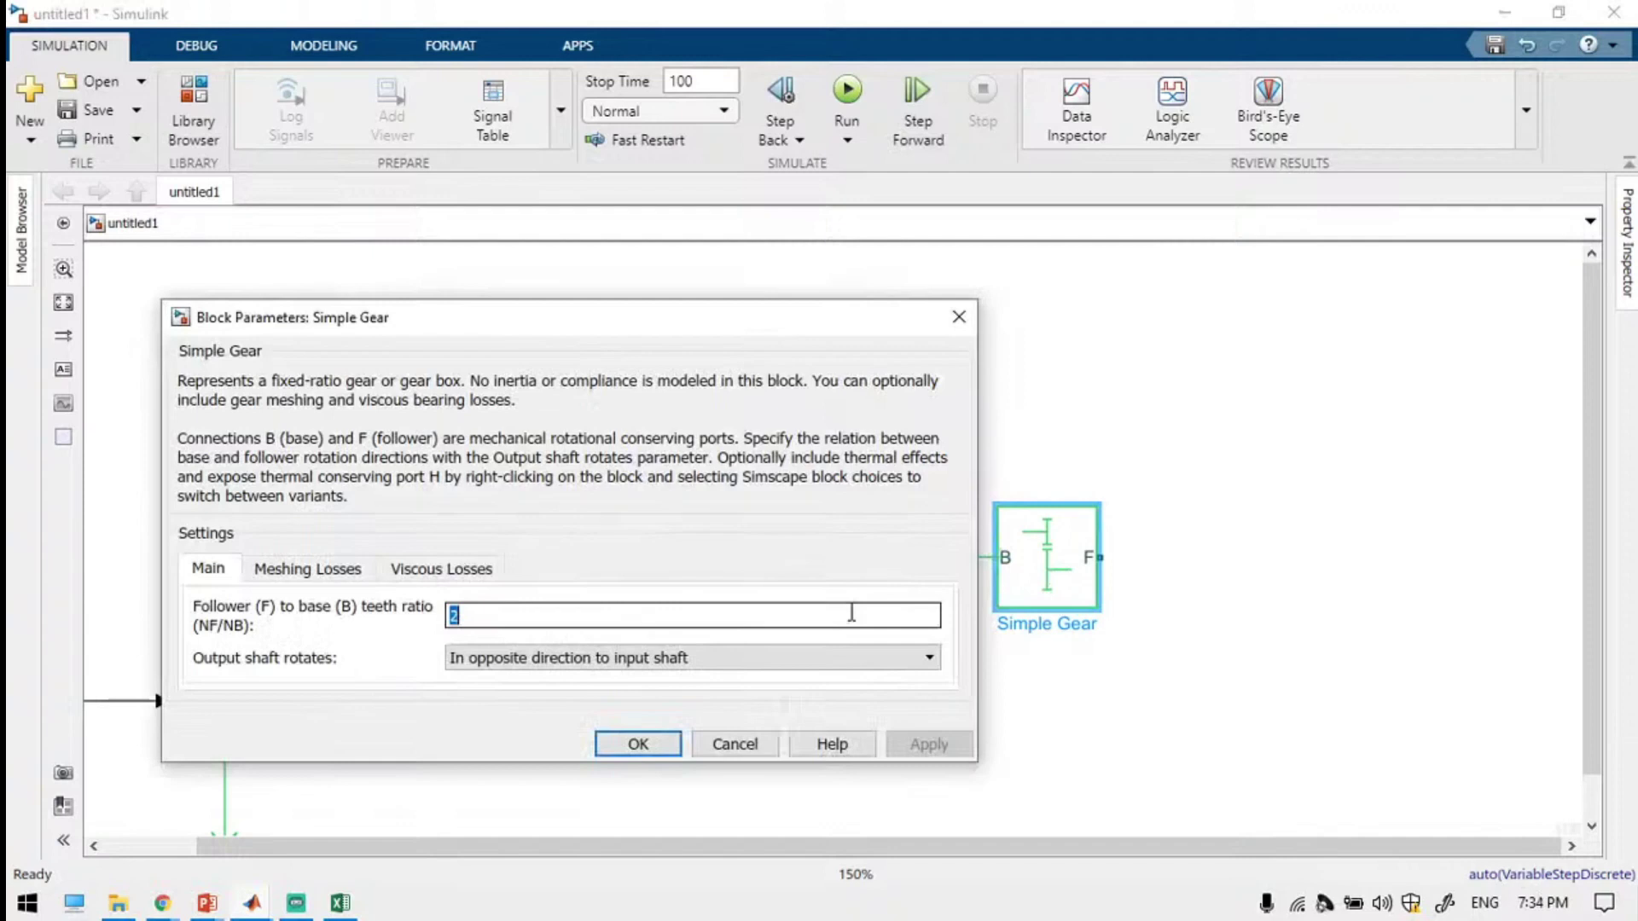
{"action": "type", "text": "3/2"}
{"action": "key", "text": "ctrl+a"}
{"action": "key", "text": "Return"}
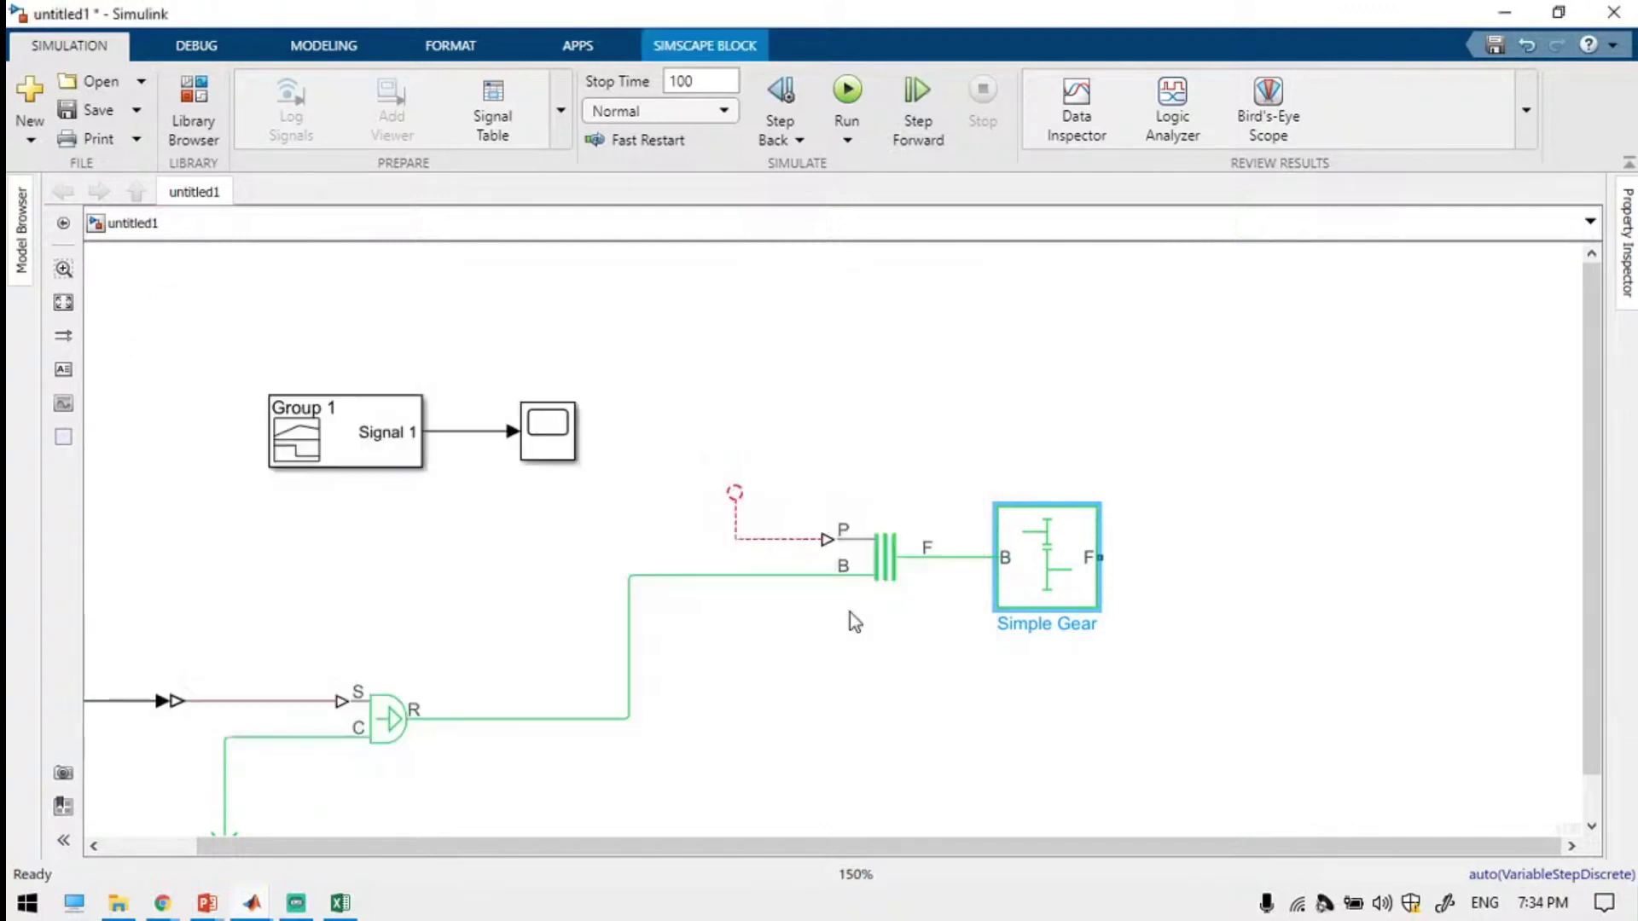
Add a second Disk Friction Clutch below the first, branch the velocity source's R line to its B port and draw an open line from F.
{"action": "key", "text": "ctrl+v"}
{"action": "left_click_drag", "start_coordinate": [896, 719], "coordinate": [897, 736]}
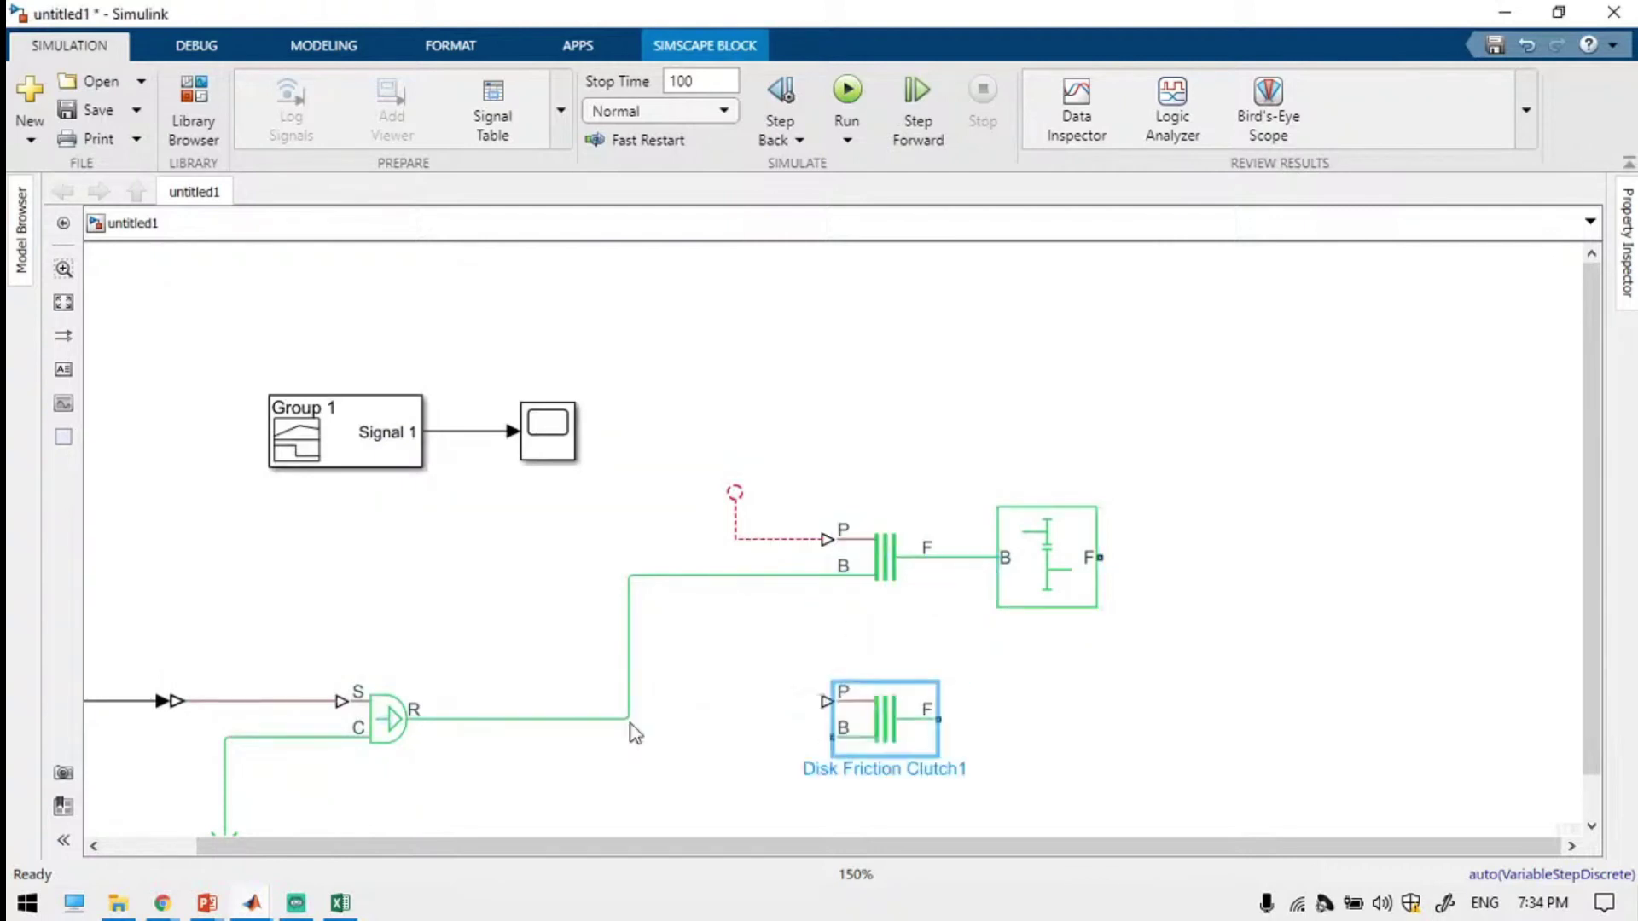
{"action": "left_click_drag", "start_coordinate": [629, 722], "coordinate": [838, 735]}
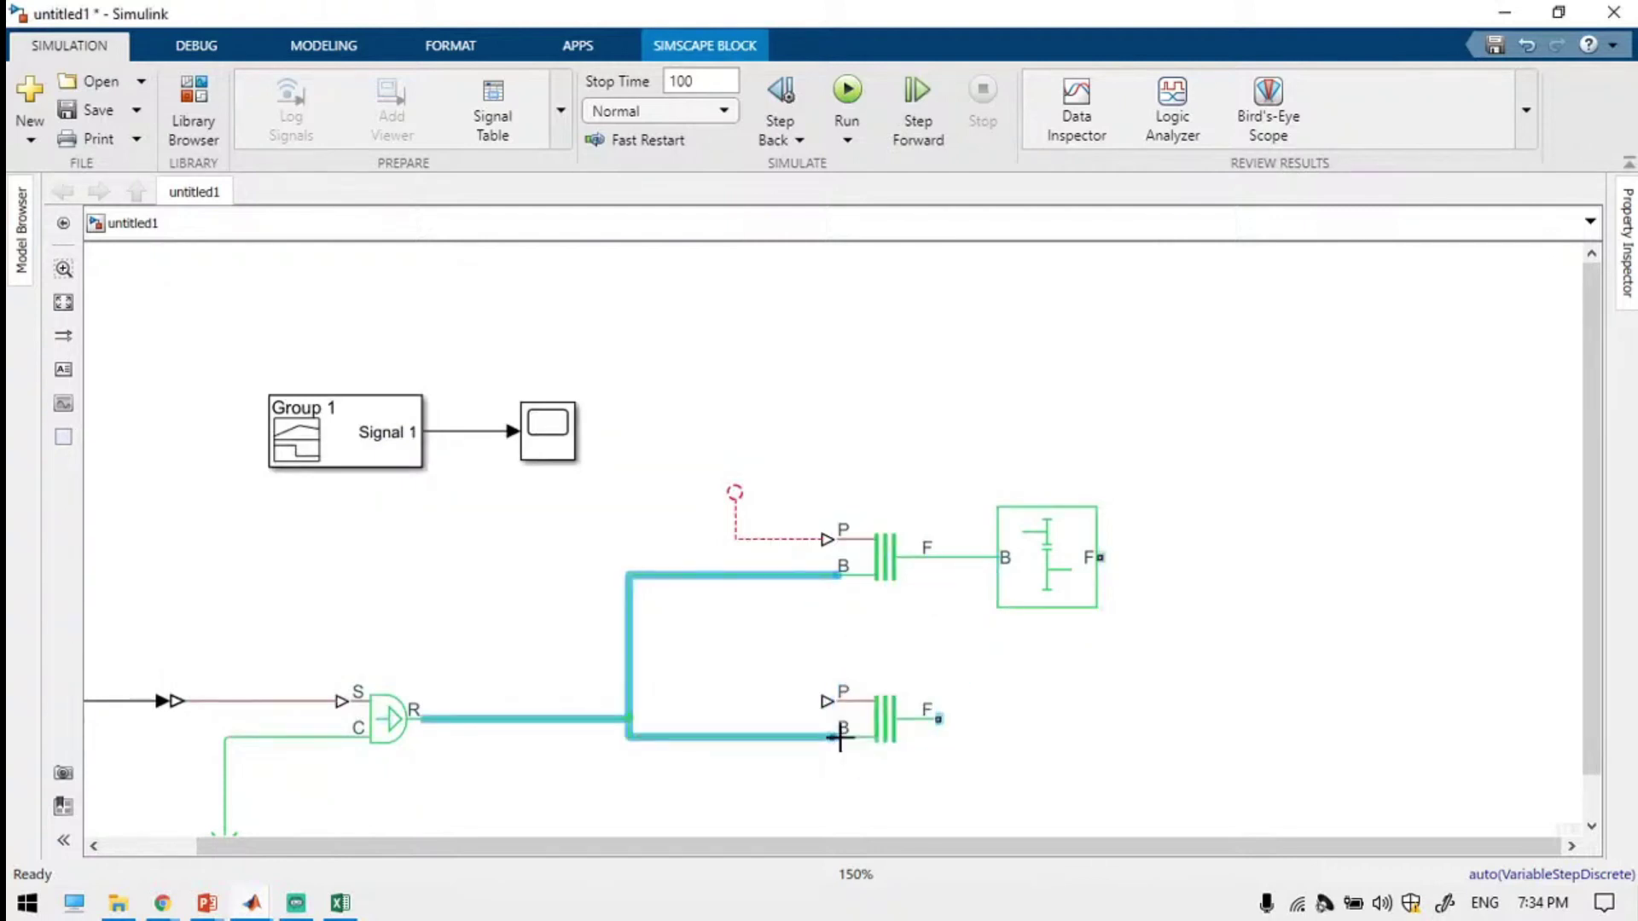
{"action": "left_click_drag", "start_coordinate": [938, 719], "coordinate": [1201, 719]}
Copy a third clutch below the second, copy the Simple Gear beside it, and connect that clutch's F port to the gear's B port.
{"action": "left_click_drag", "start_coordinate": [895, 729], "coordinate": [898, 815]}
{"action": "left_click_drag", "start_coordinate": [1058, 760], "coordinate": [1068, 487]}
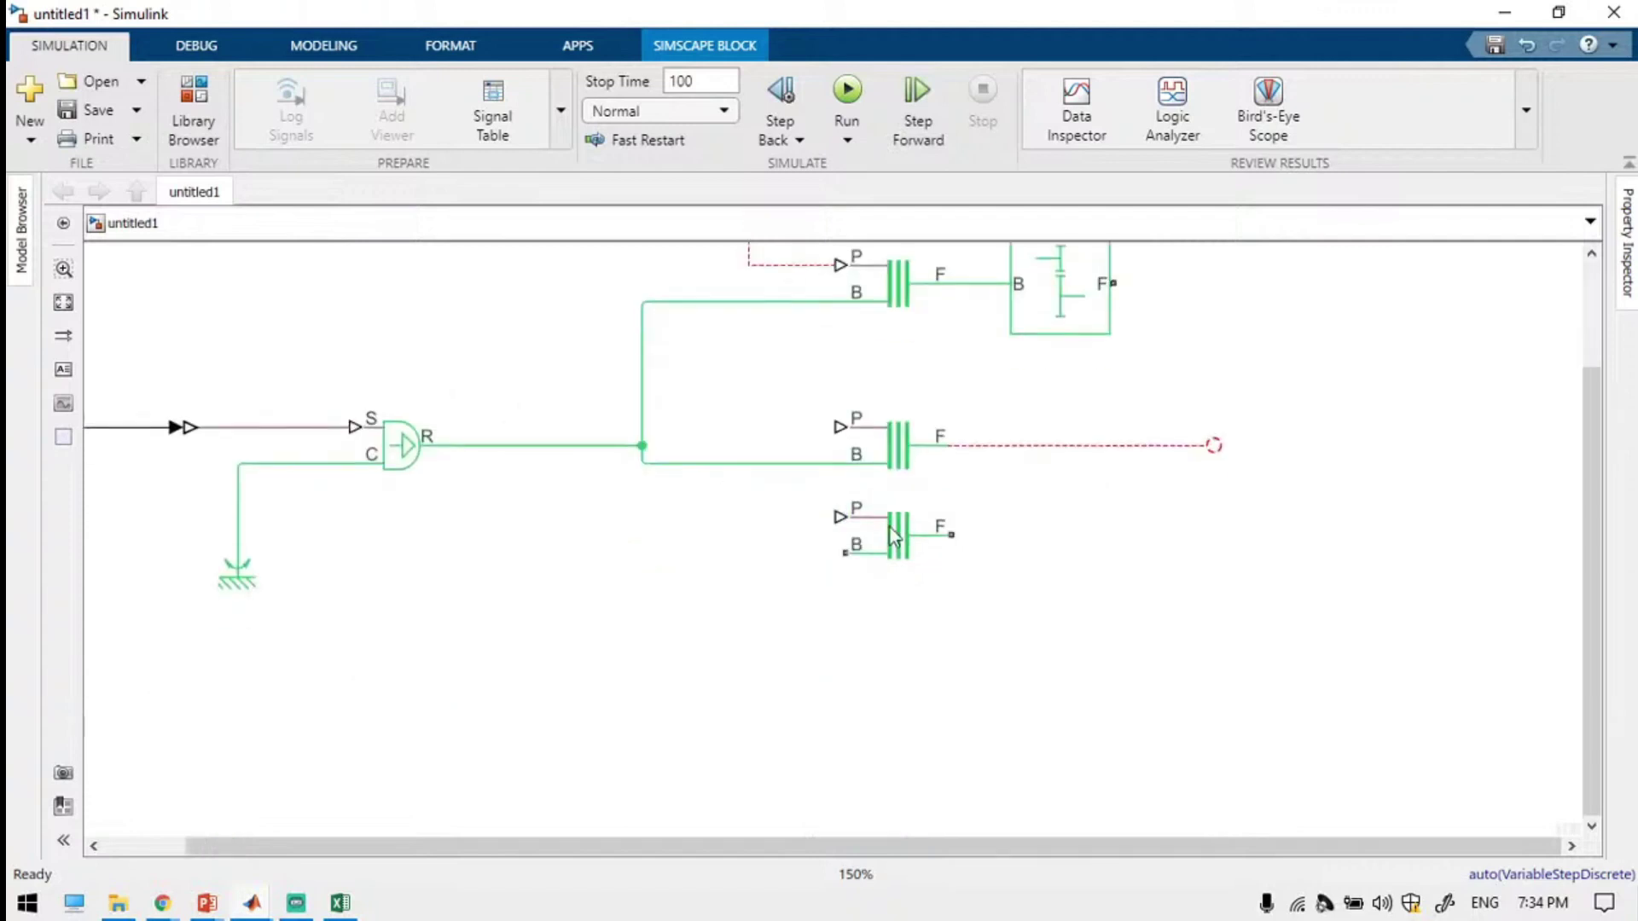
{"action": "left_click_drag", "start_coordinate": [893, 536], "coordinate": [893, 572]}
{"action": "left_click", "coordinate": [1066, 305]}
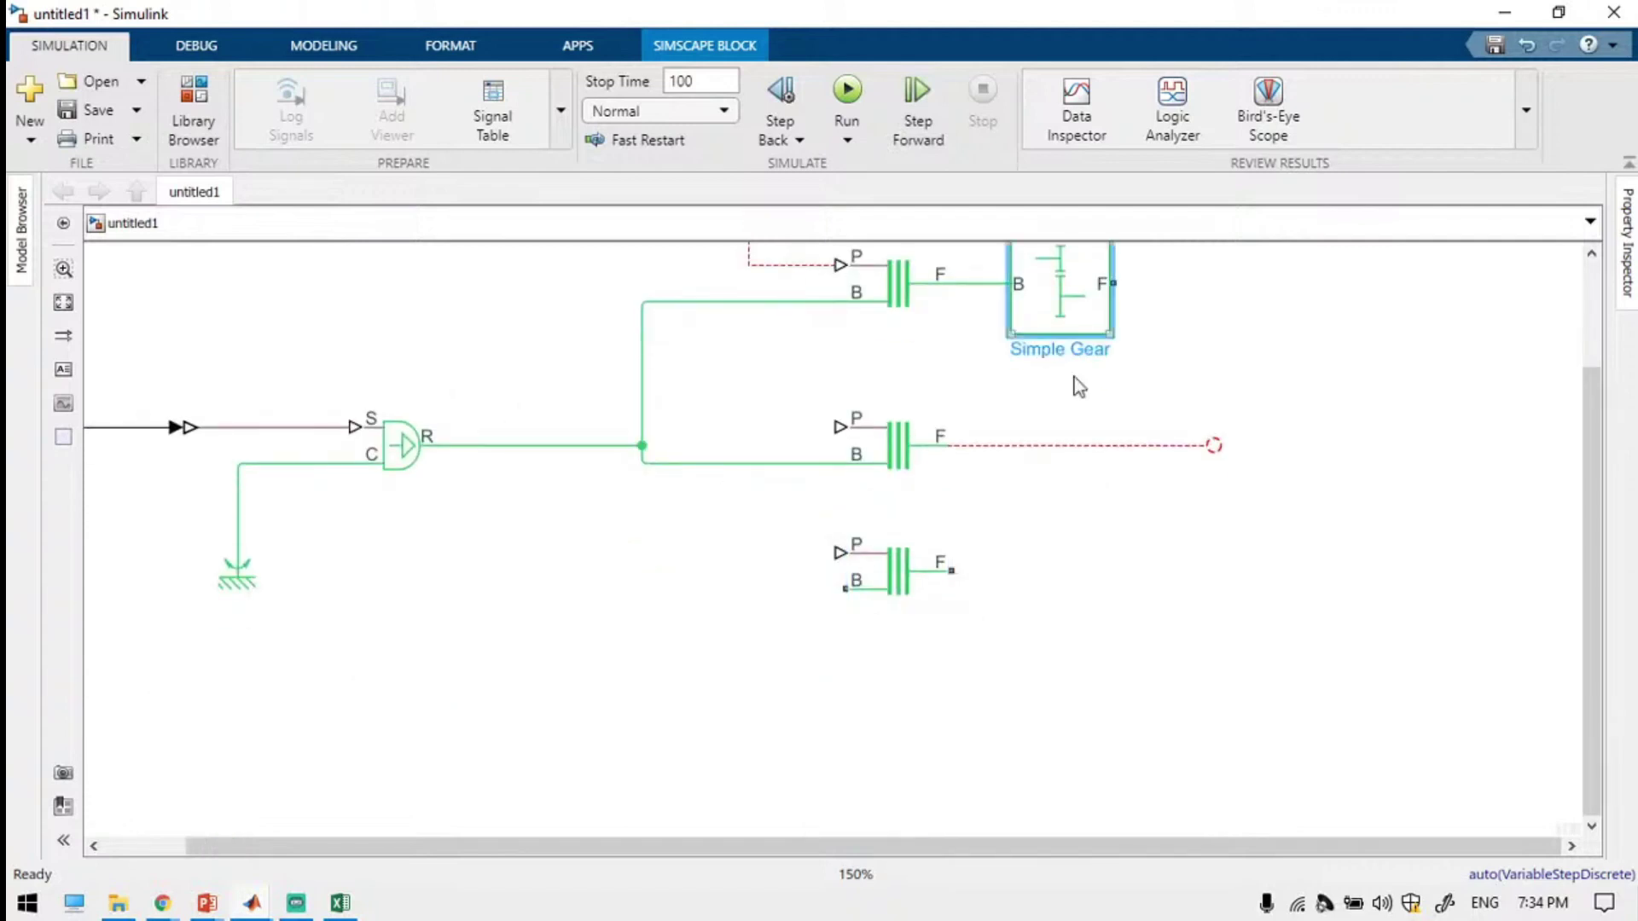
{"action": "left_click_drag", "start_coordinate": [1080, 386], "coordinate": [1067, 588]}
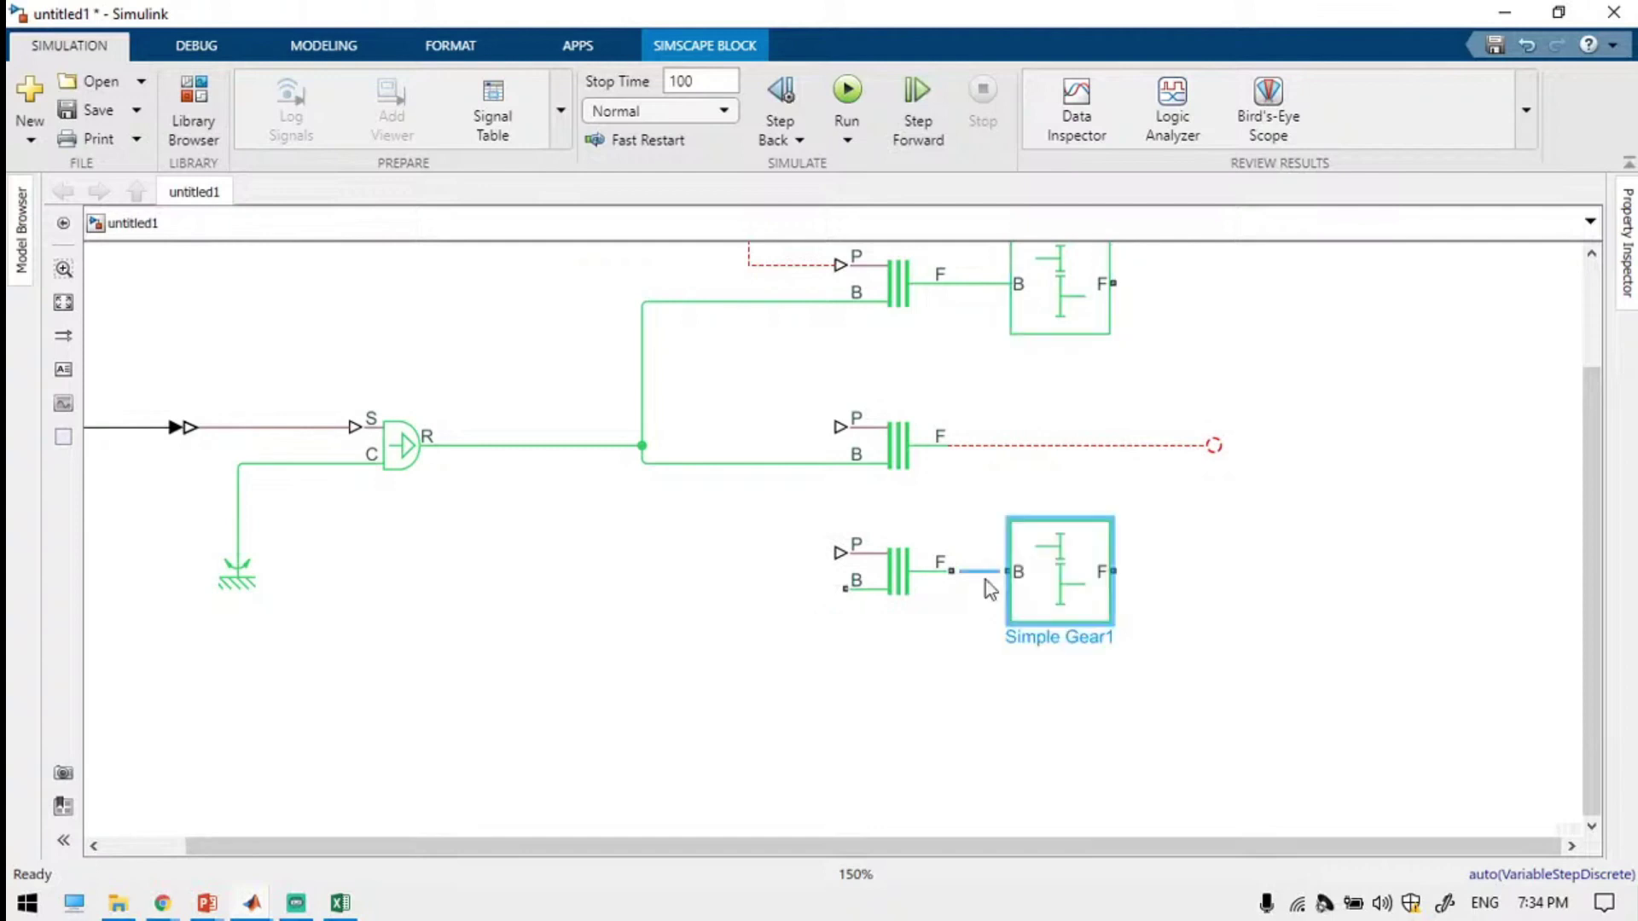
{"action": "left_click", "coordinate": [981, 574]}
Set the follower-to-base teeth ratio of the copied Simple Gear on the third clutch to 3/2.
{"action": "double_click", "coordinate": [1065, 570]}
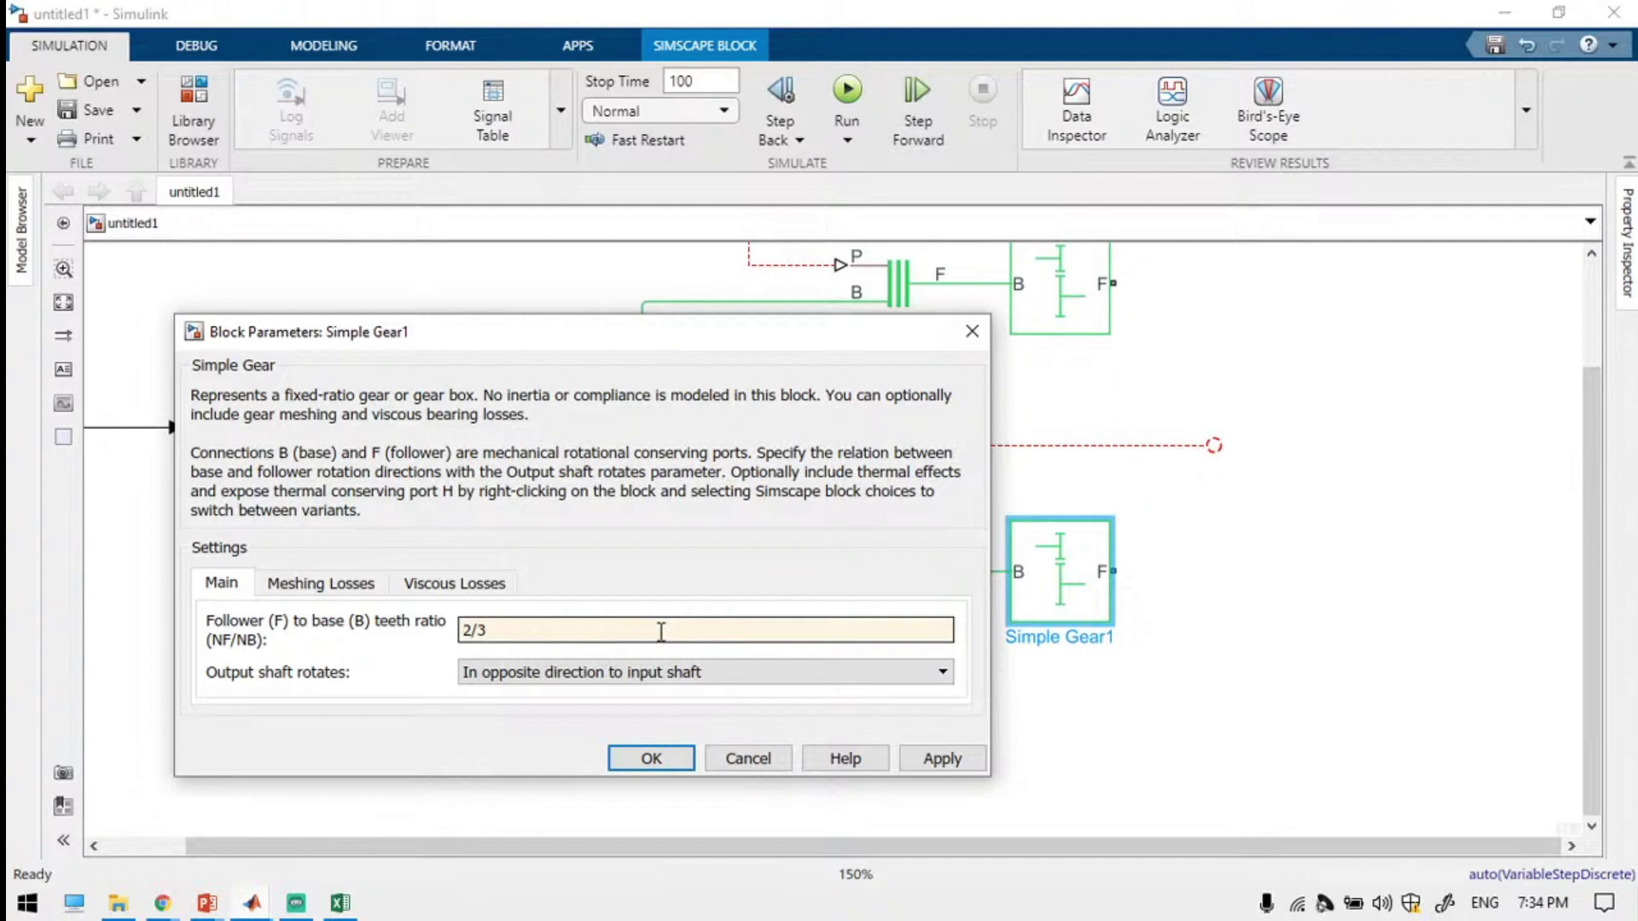
{"action": "key", "text": "Return"}
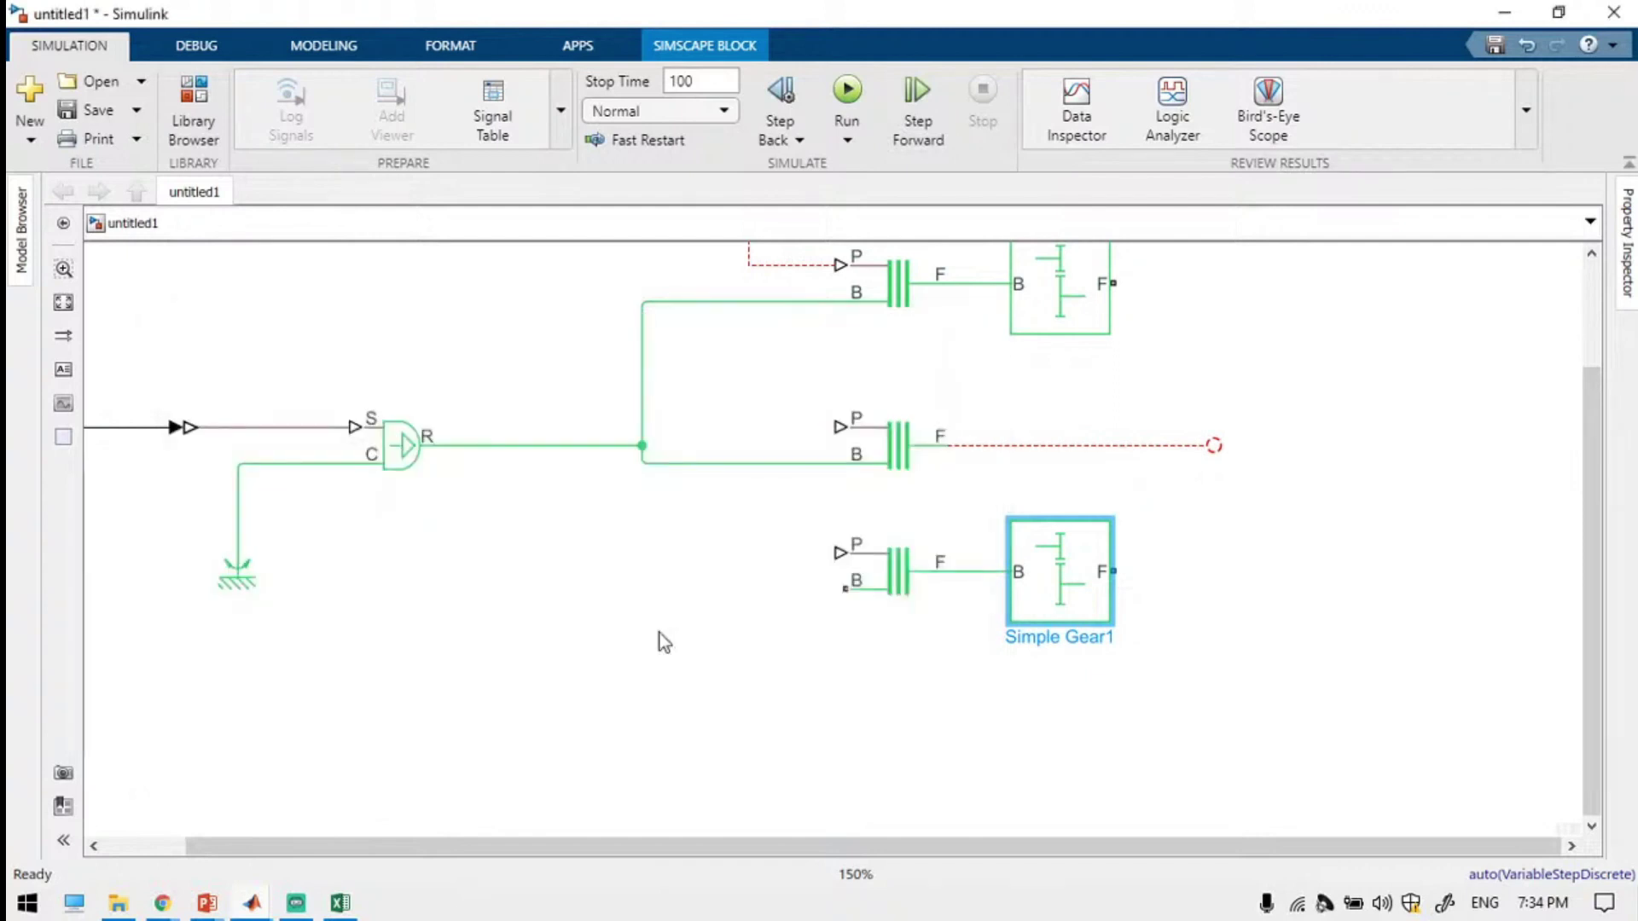
{"action": "key", "text": "Return"}
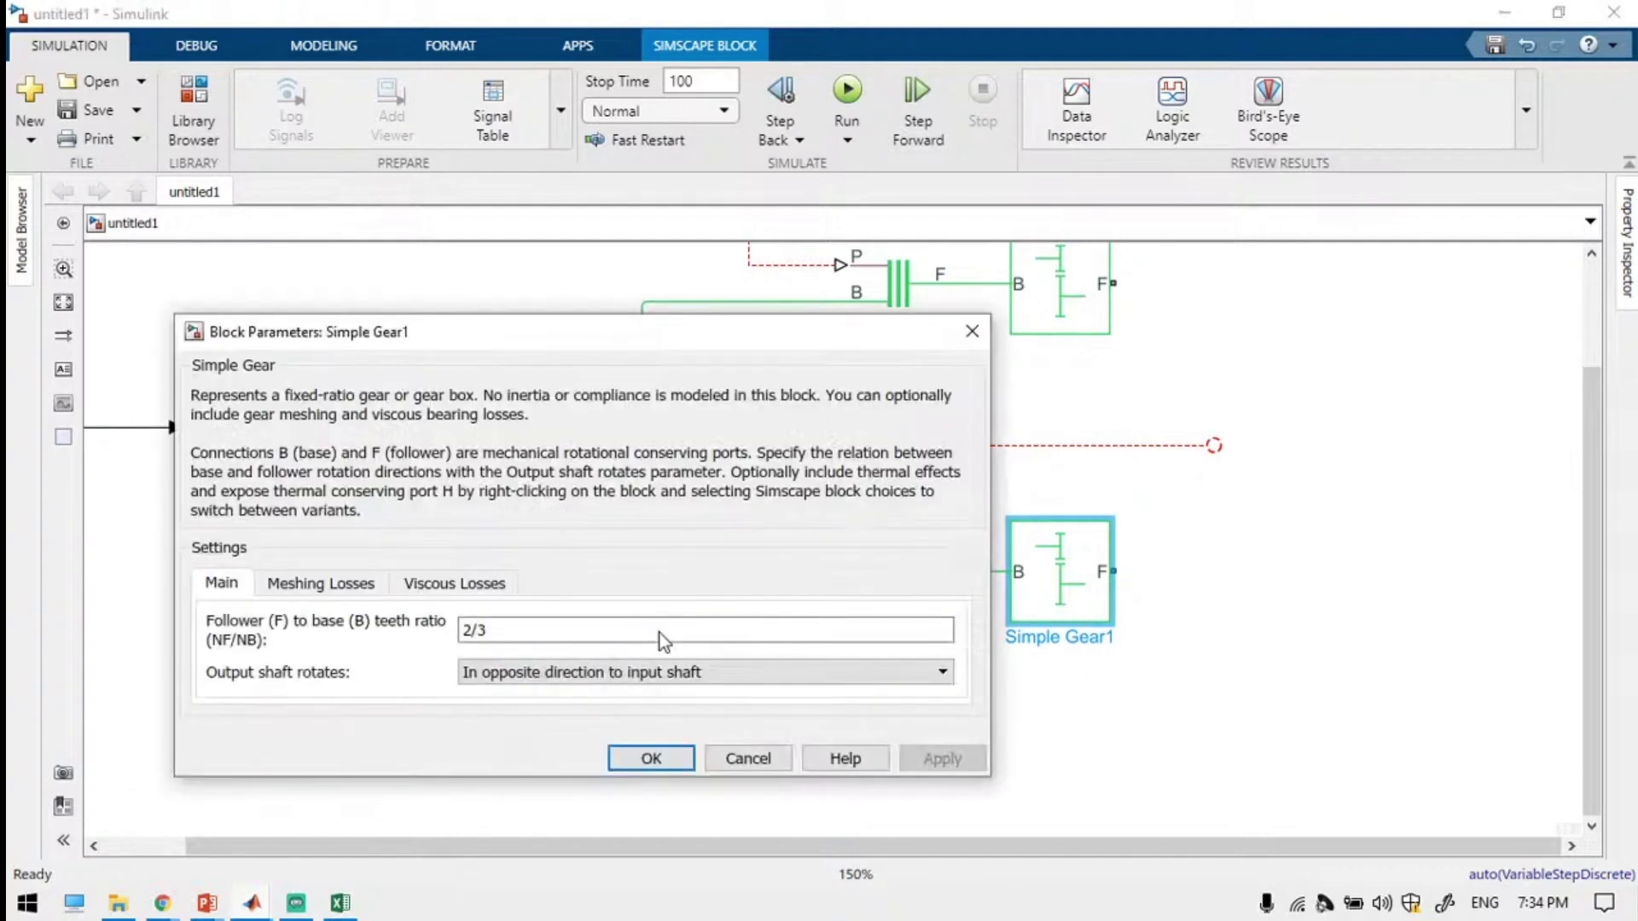
{"action": "triple_click", "coordinate": [659, 633]}
{"action": "type", "text": "3/2"}
{"action": "key", "text": "Return"}
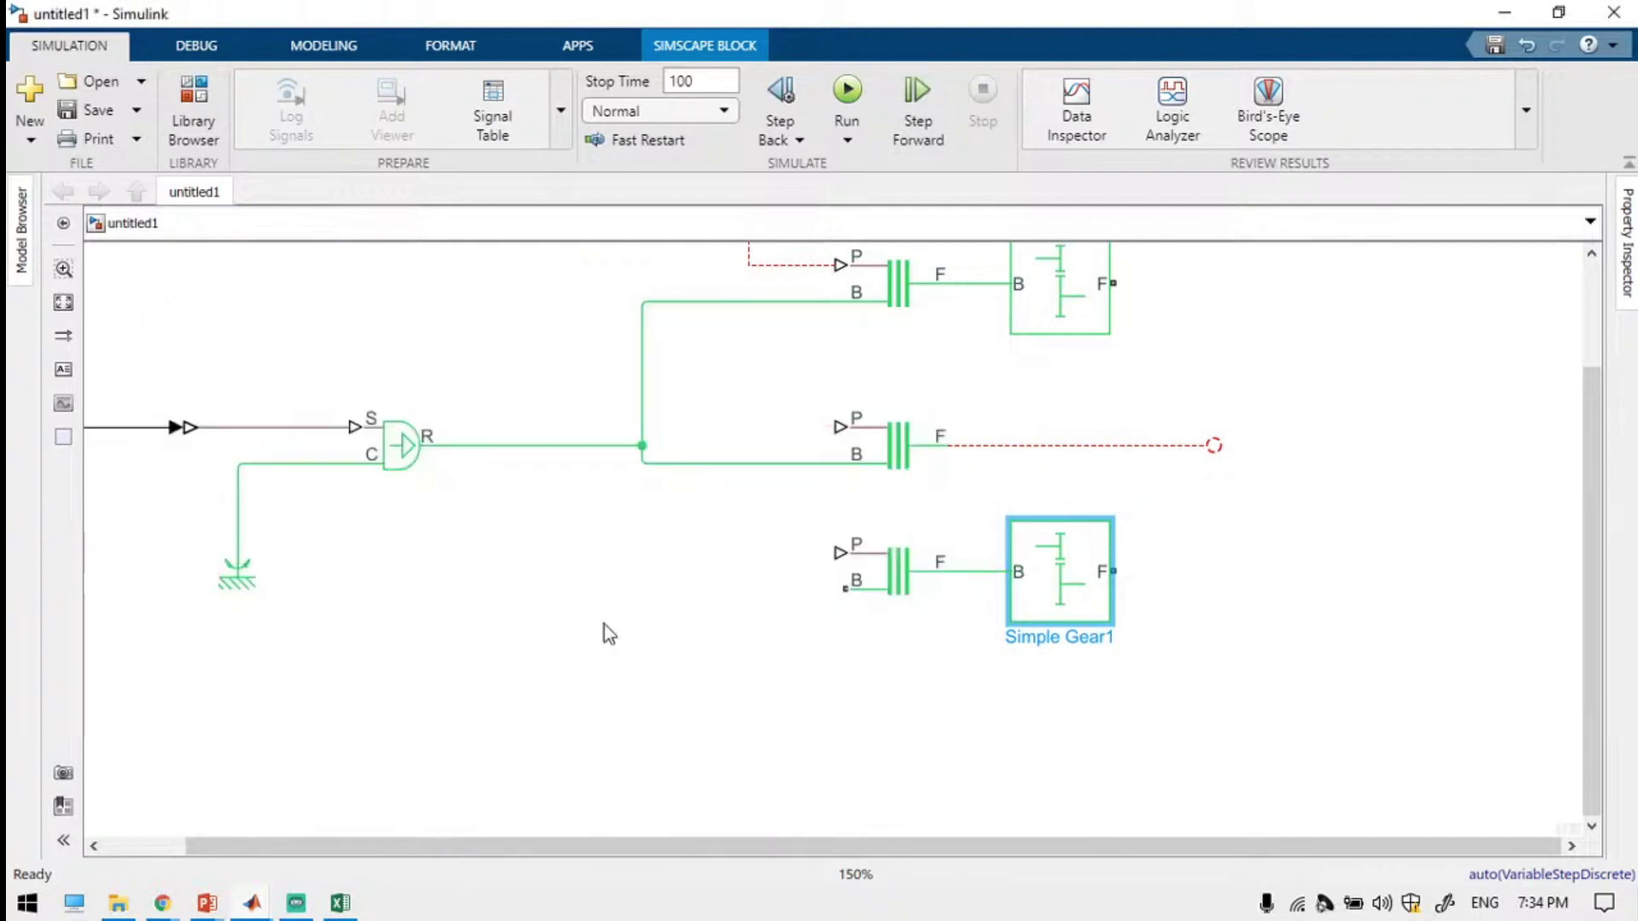
Check the follower-to-base teeth ratio of the original Simple Gear on the first clutch.
{"action": "double_click", "coordinate": [1084, 296]}
{"action": "triple_click", "coordinate": [585, 336]}
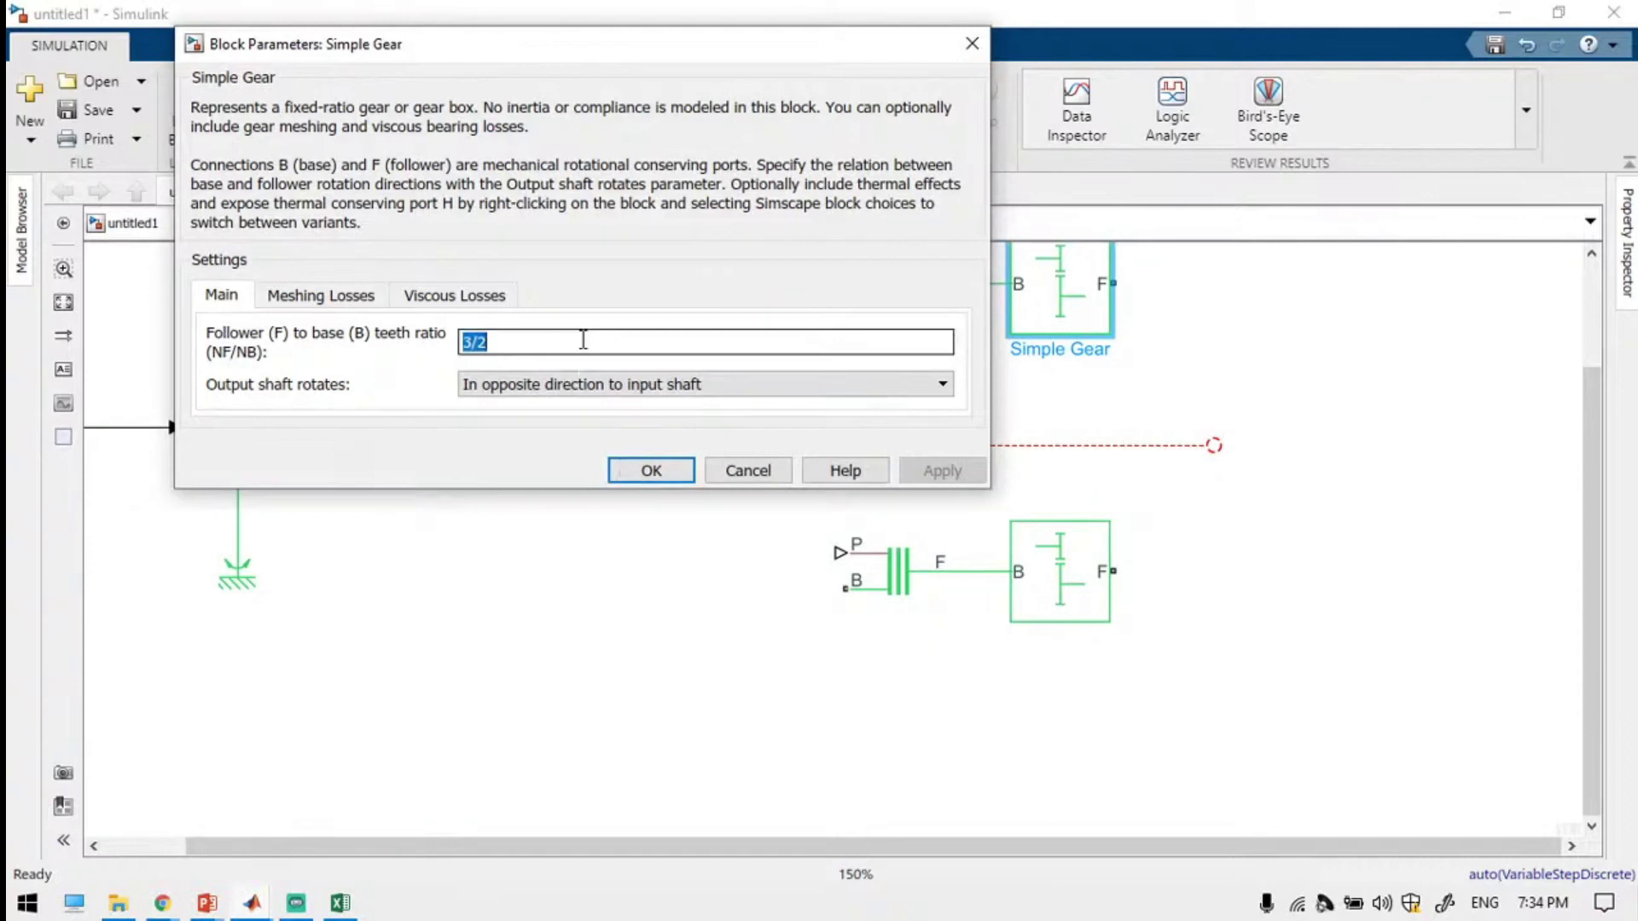
{"action": "key", "text": "Return"}
Join both gears' F ports to the middle clutch's output line and connect the third clutch's B port to the velocity source line.
{"action": "left_click_drag", "start_coordinate": [1112, 569], "coordinate": [1174, 445]}
{"action": "left_click_drag", "start_coordinate": [845, 589], "coordinate": [641, 462]}
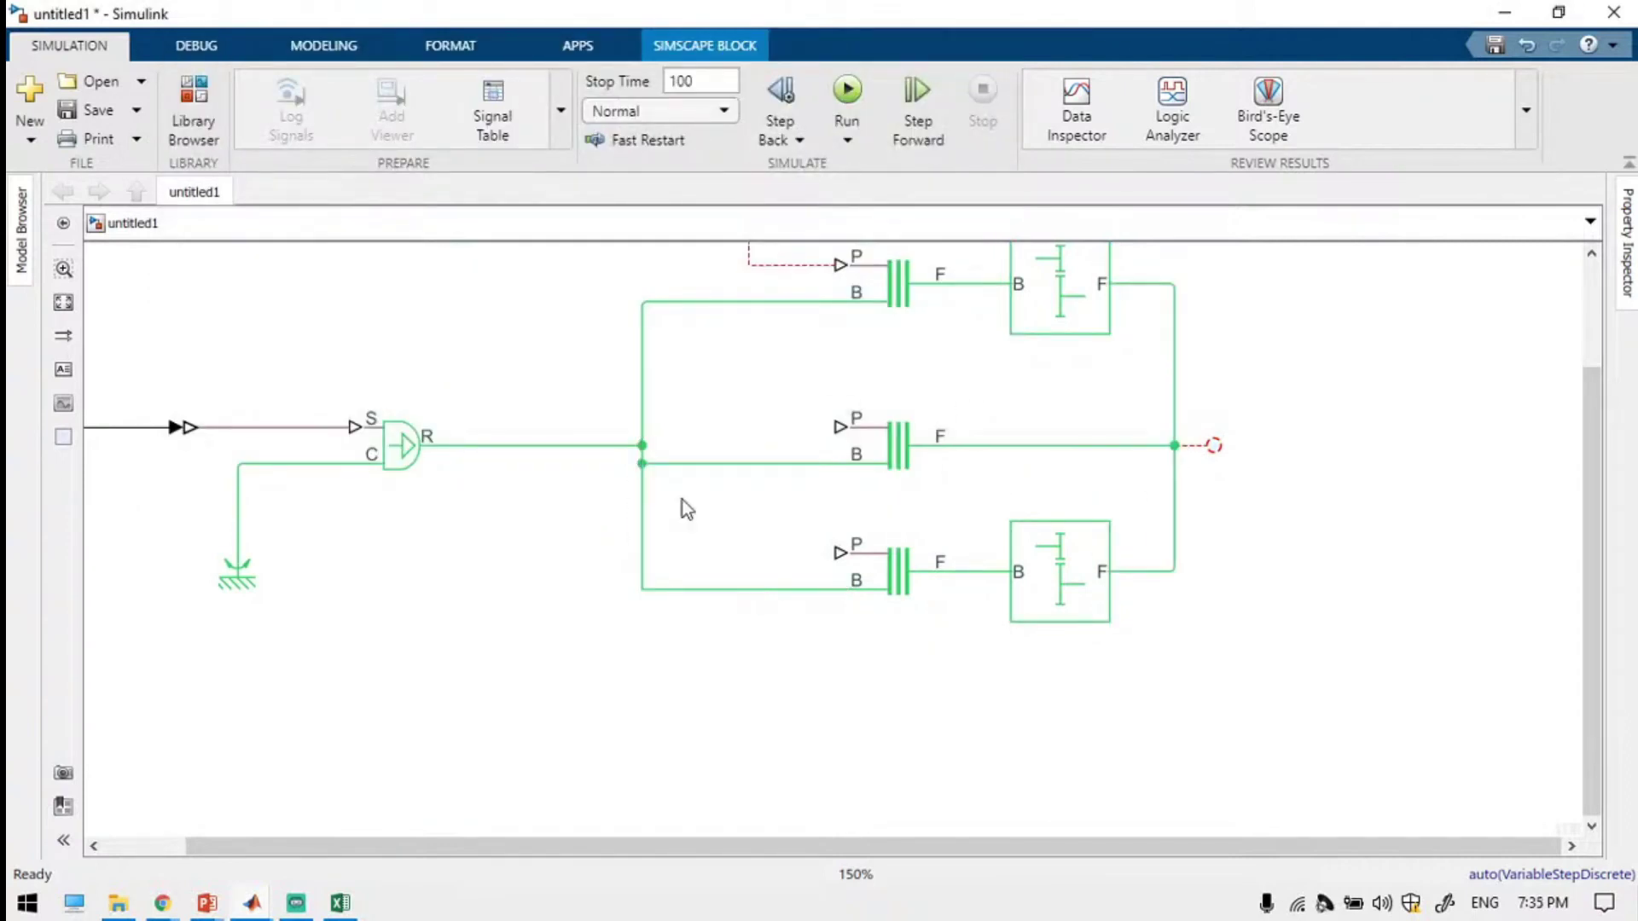
{"action": "key", "text": "space"}
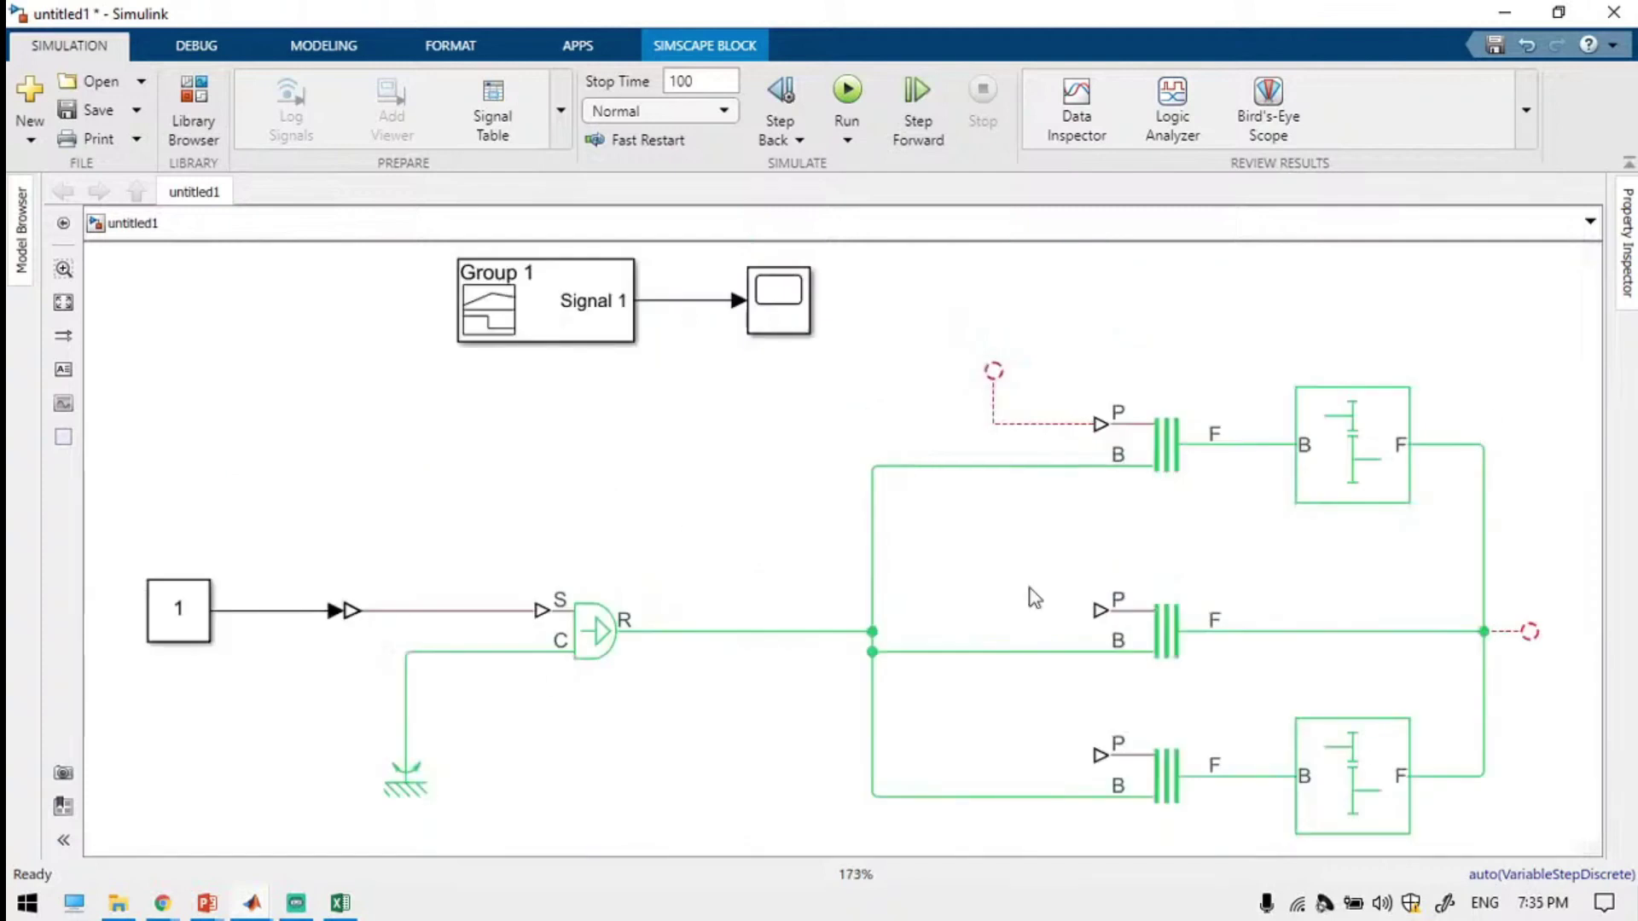
Examine the stepped gear command in the Scope against the first clutch's pressure input P.
{"action": "left_click", "coordinate": [992, 370]}
{"action": "left_click_drag", "start_coordinate": [992, 369], "coordinate": [1037, 377]}
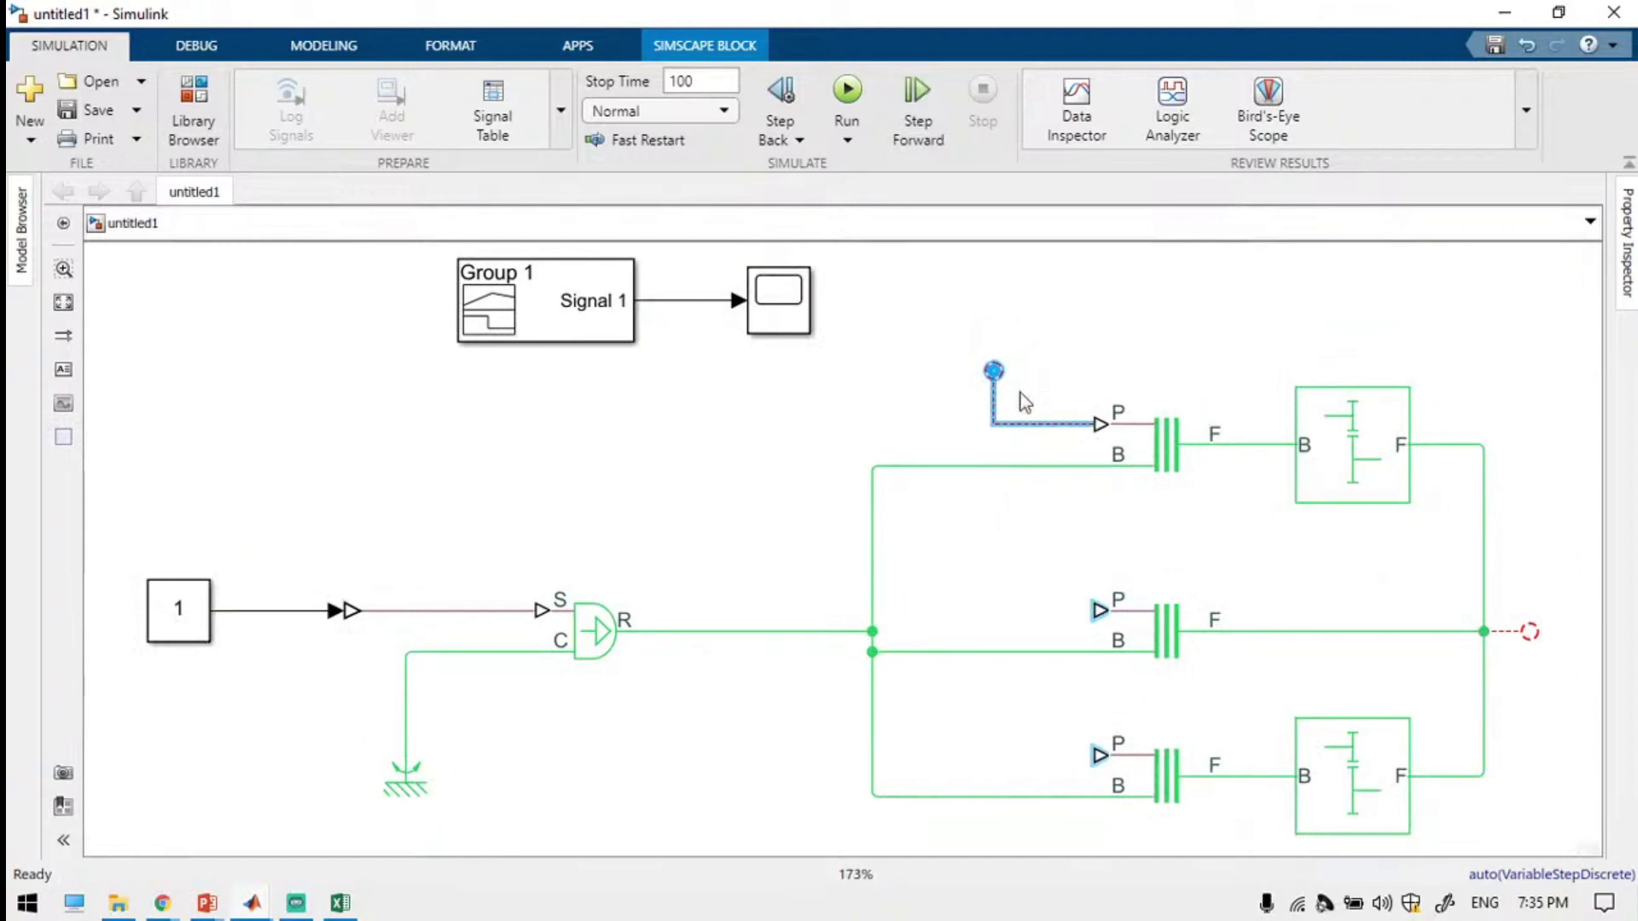
{"action": "left_click", "coordinate": [1164, 455]}
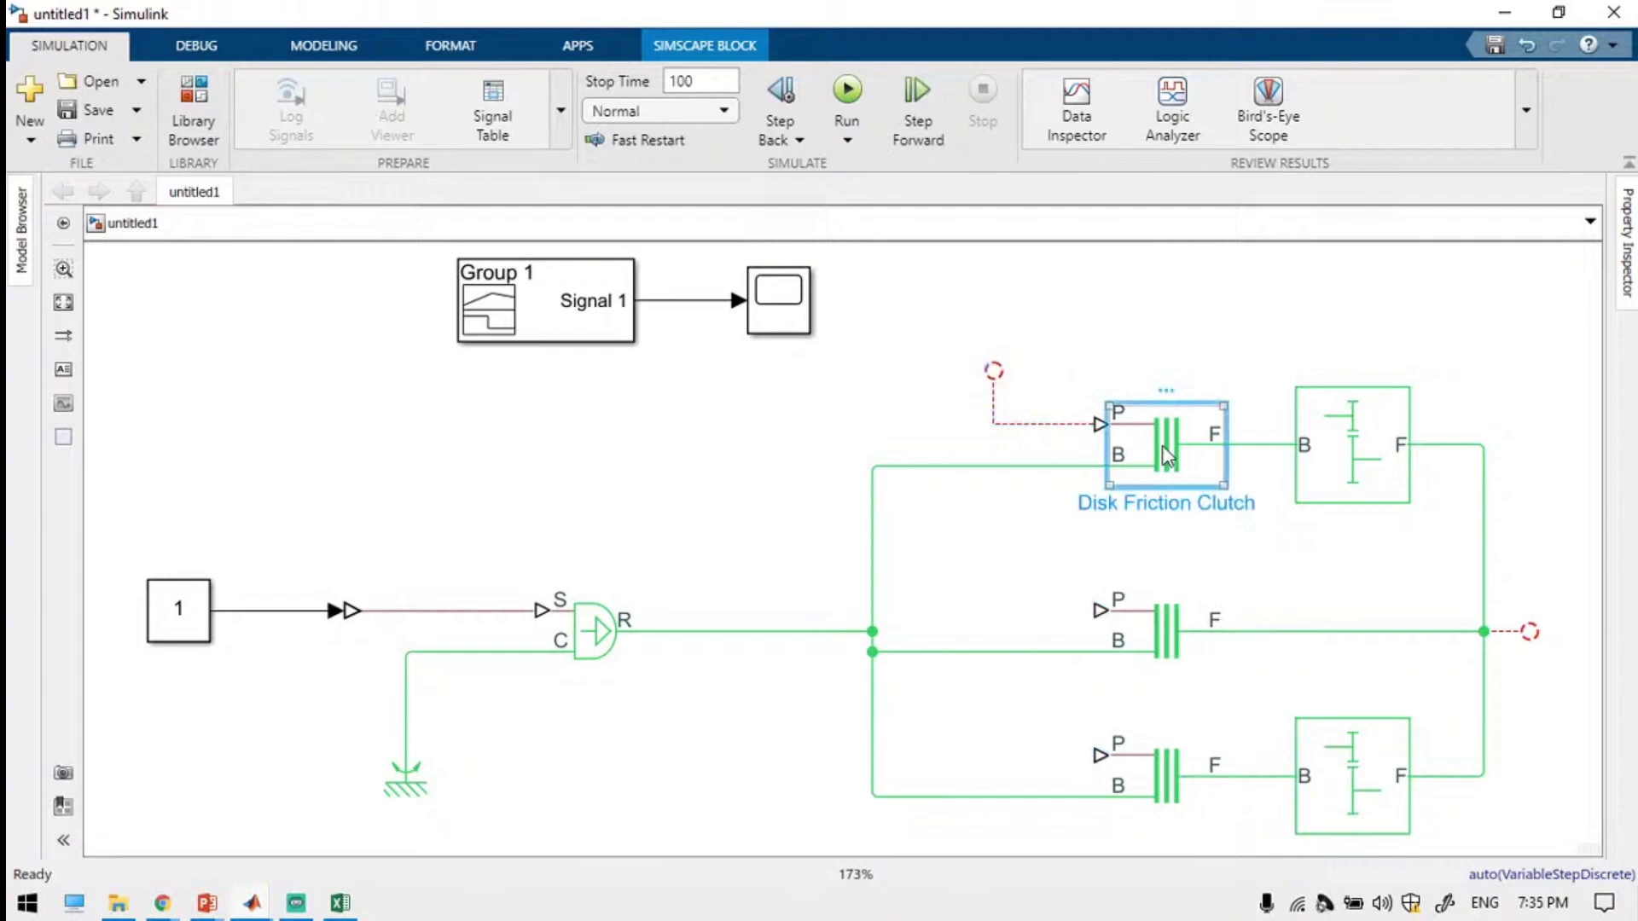
{"action": "left_click", "coordinate": [1134, 489]}
{"action": "left_click", "coordinate": [769, 287]}
{"action": "double_click", "coordinate": [769, 287]}
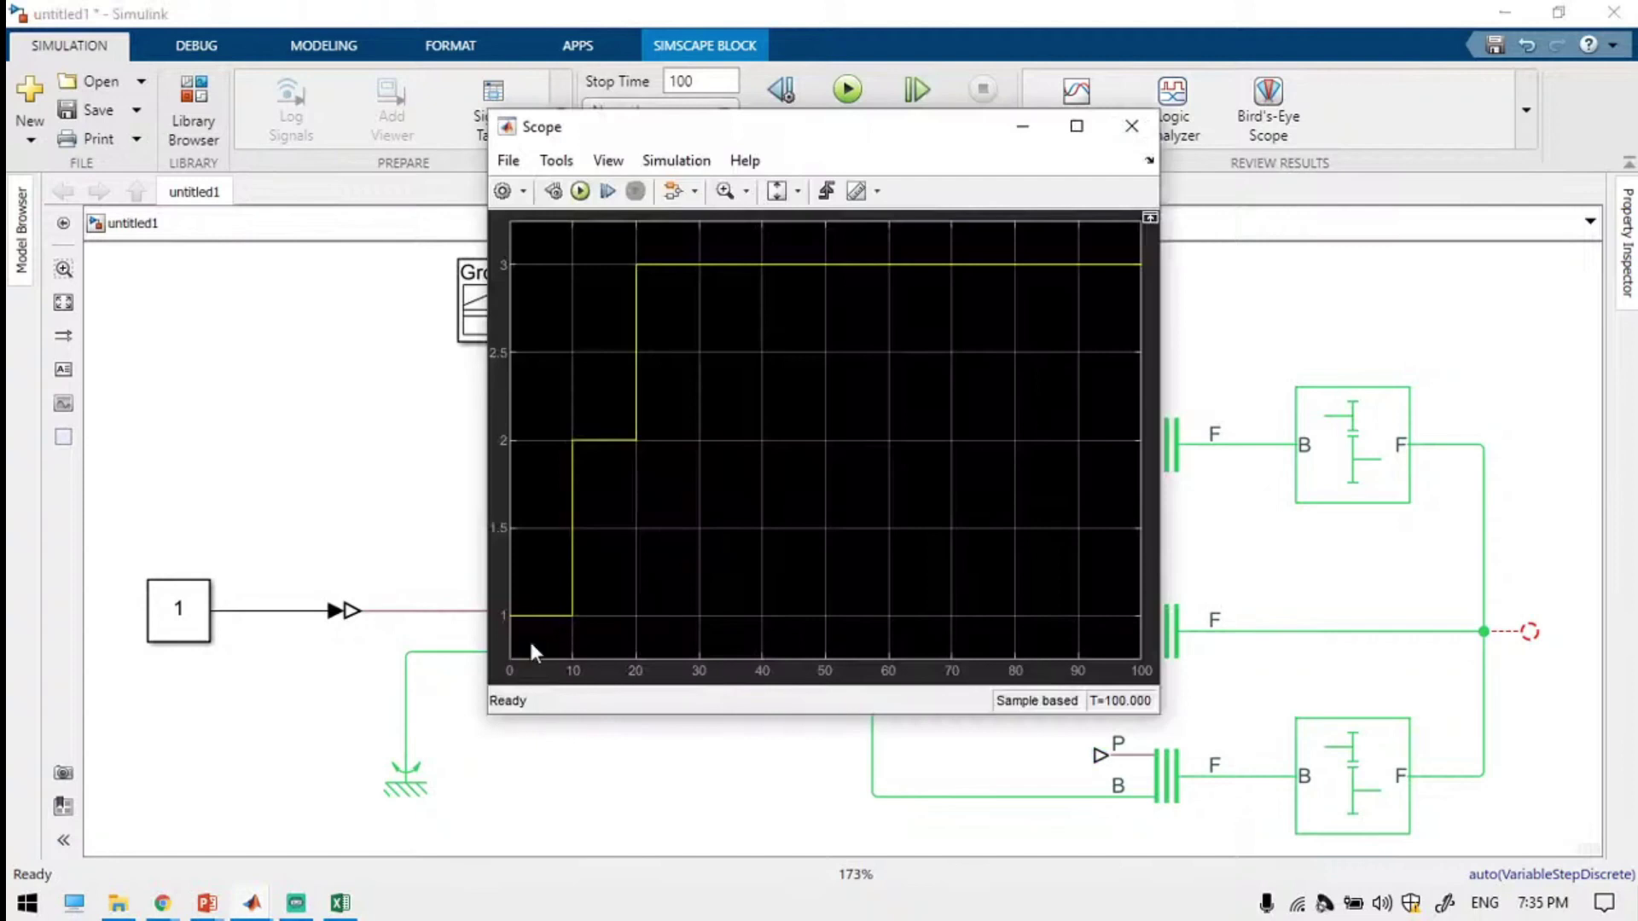
{"action": "left_click", "coordinate": [1257, 293]}
Rename the three Disk Friction Clutch blocks, from the first to the third, as Low, Medium and High.
{"action": "left_click", "coordinate": [1173, 486]}
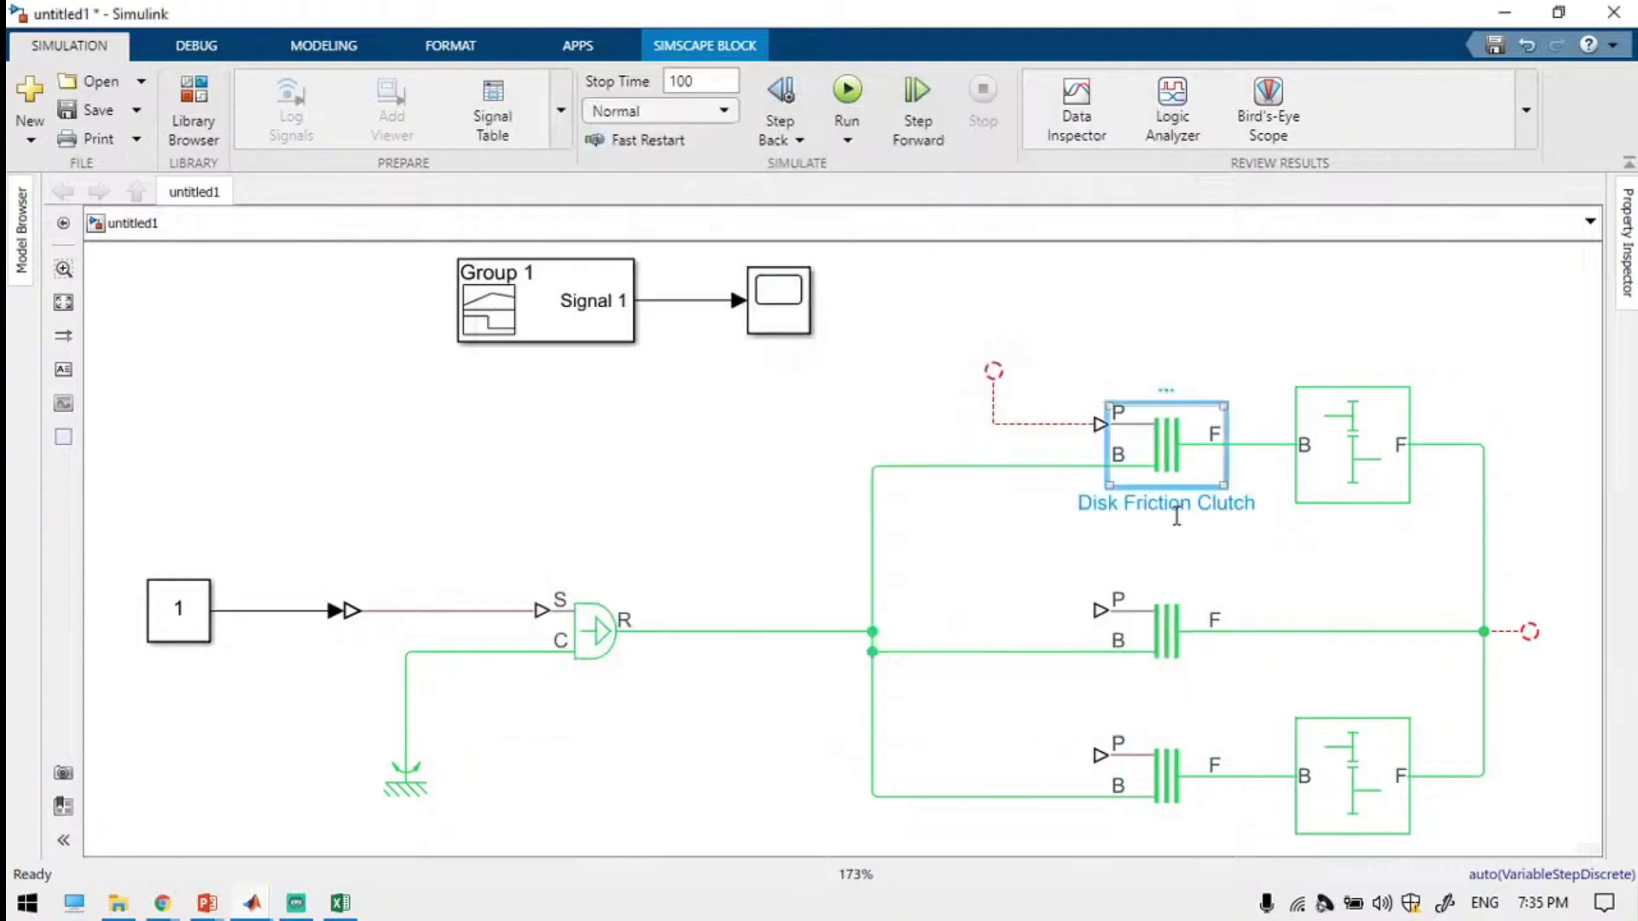
{"action": "triple_click", "coordinate": [1165, 503]}
{"action": "type", "text": "Low"}
{"action": "left_click", "coordinate": [1198, 534]}
{"action": "left_click", "coordinate": [1170, 671]}
{"action": "double_click", "coordinate": [1177, 701]}
{"action": "type", "text": "Medium"}
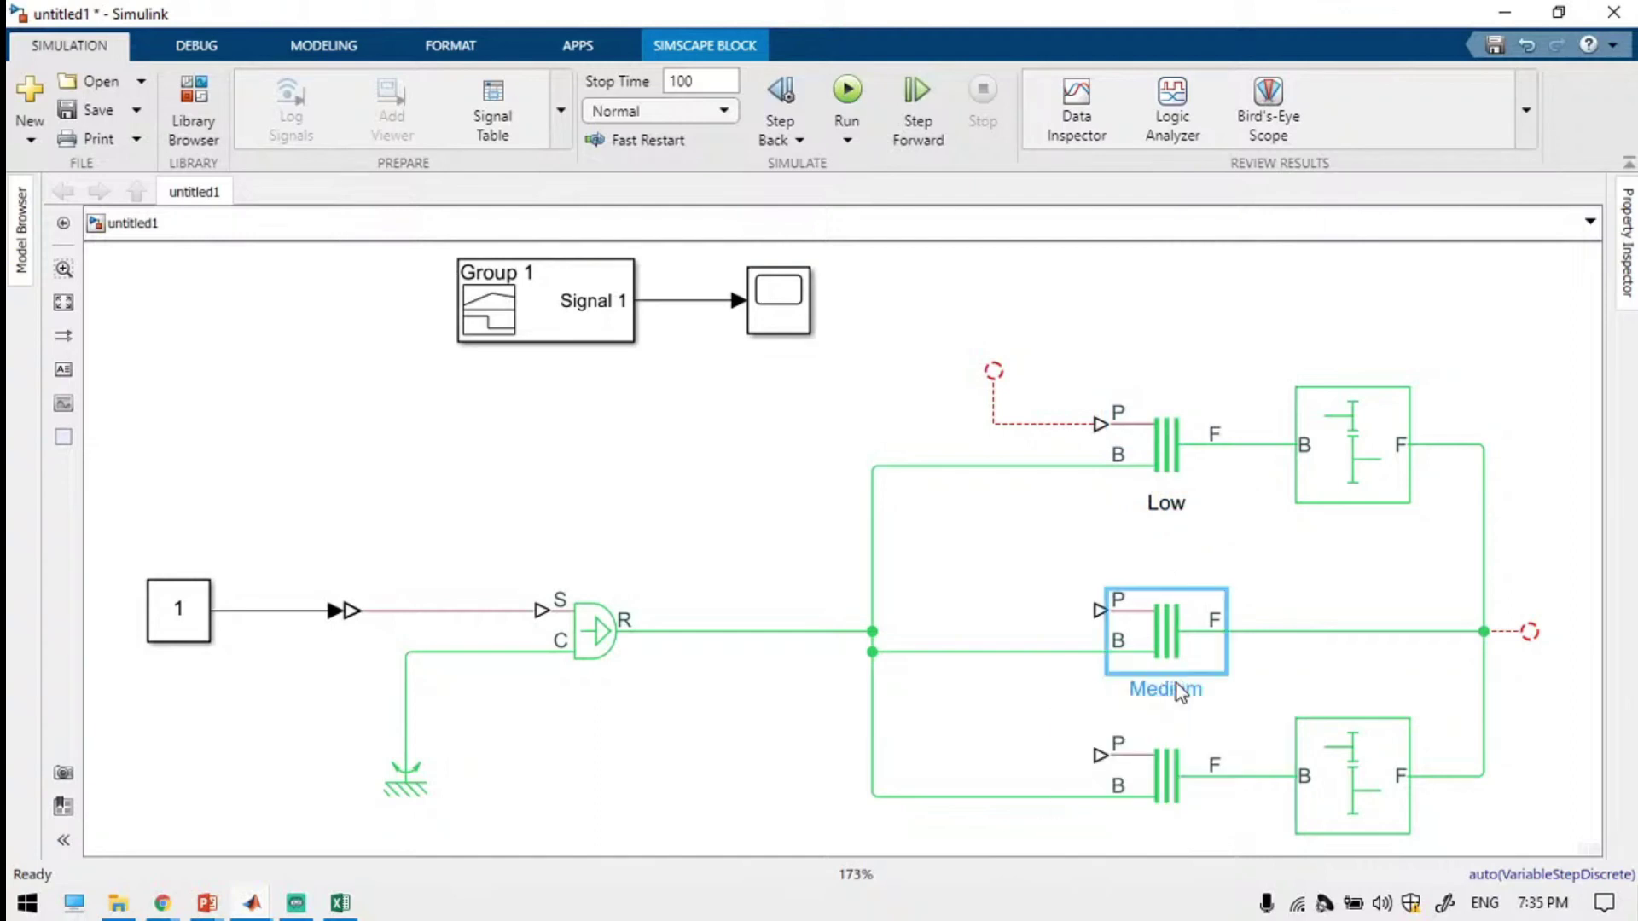
{"action": "left_click", "coordinate": [1183, 840]}
{"action": "triple_click", "coordinate": [1183, 840]}
{"action": "type", "text": "High"}
{"action": "left_click", "coordinate": [996, 731]}
{"action": "left_click", "coordinate": [990, 723]}
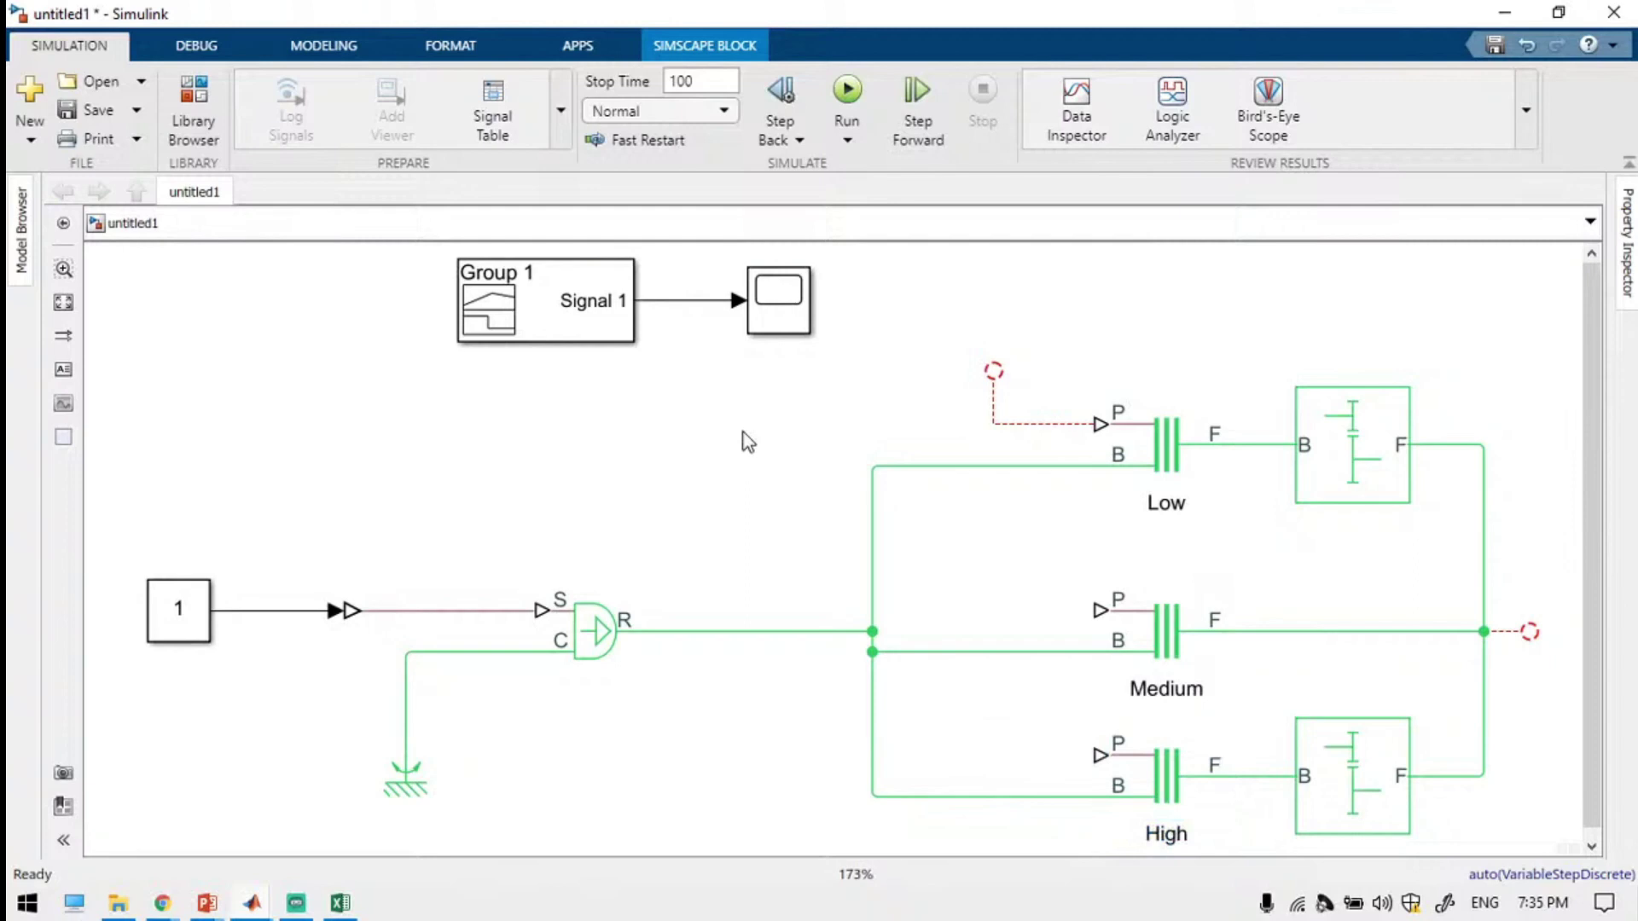
Branch an open line down from the Signal Builder's output and move the Signal Builder farther away from the Scope.
{"action": "left_click_drag", "start_coordinate": [647, 304], "coordinate": [654, 401]}
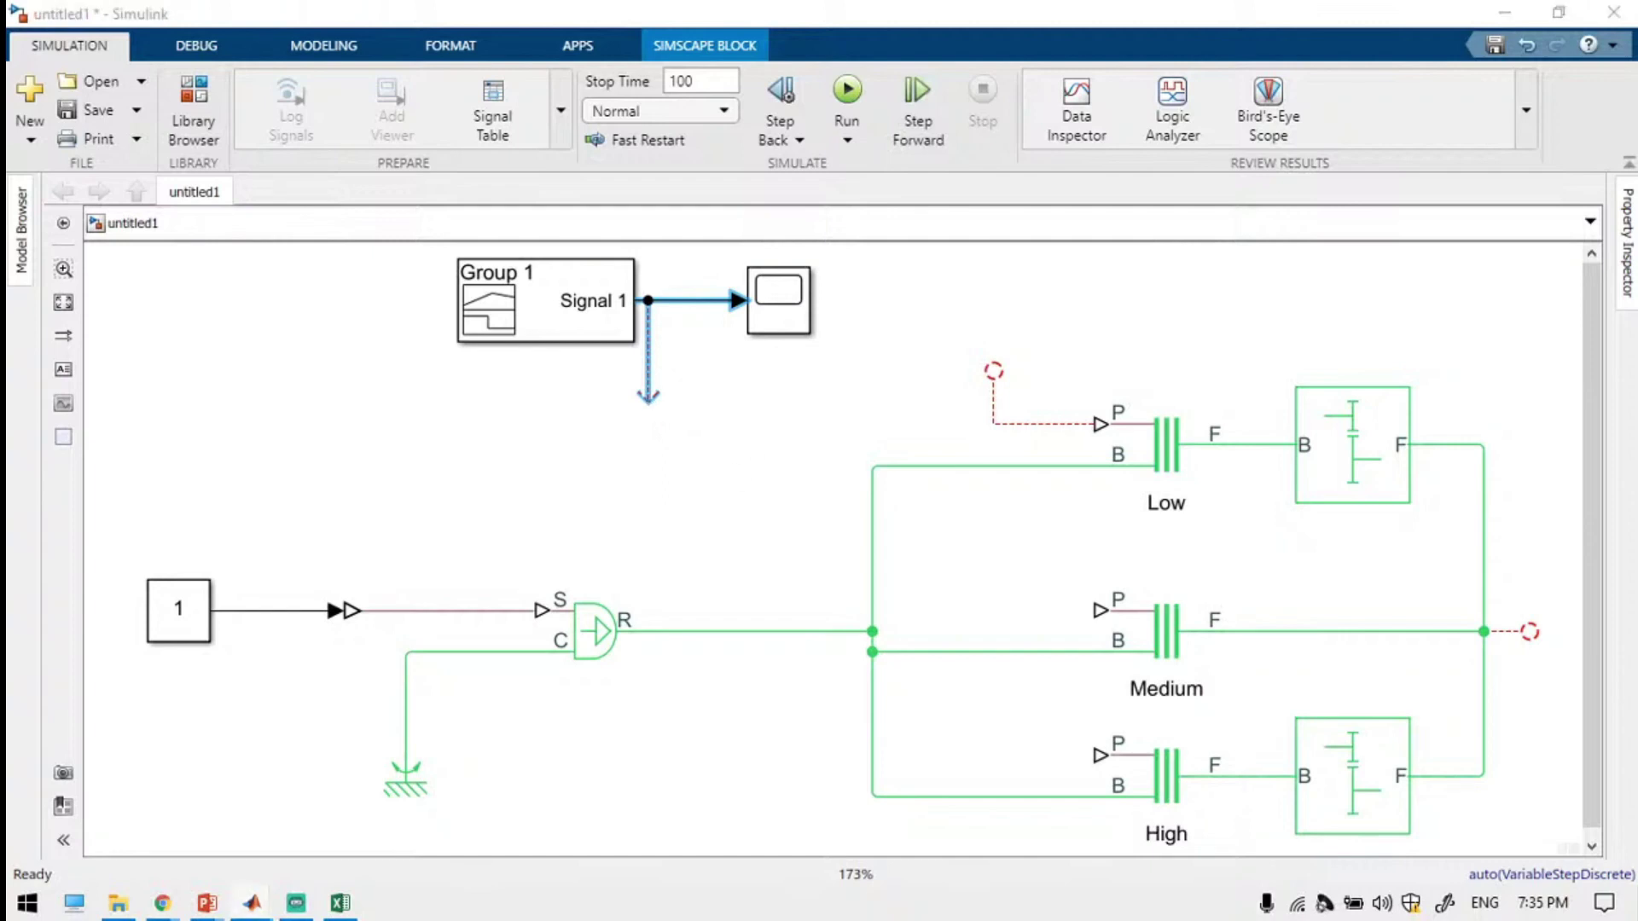
{"action": "left_click", "coordinate": [546, 300]}
{"action": "left_click_drag", "start_coordinate": [546, 304], "coordinate": [411, 304]}
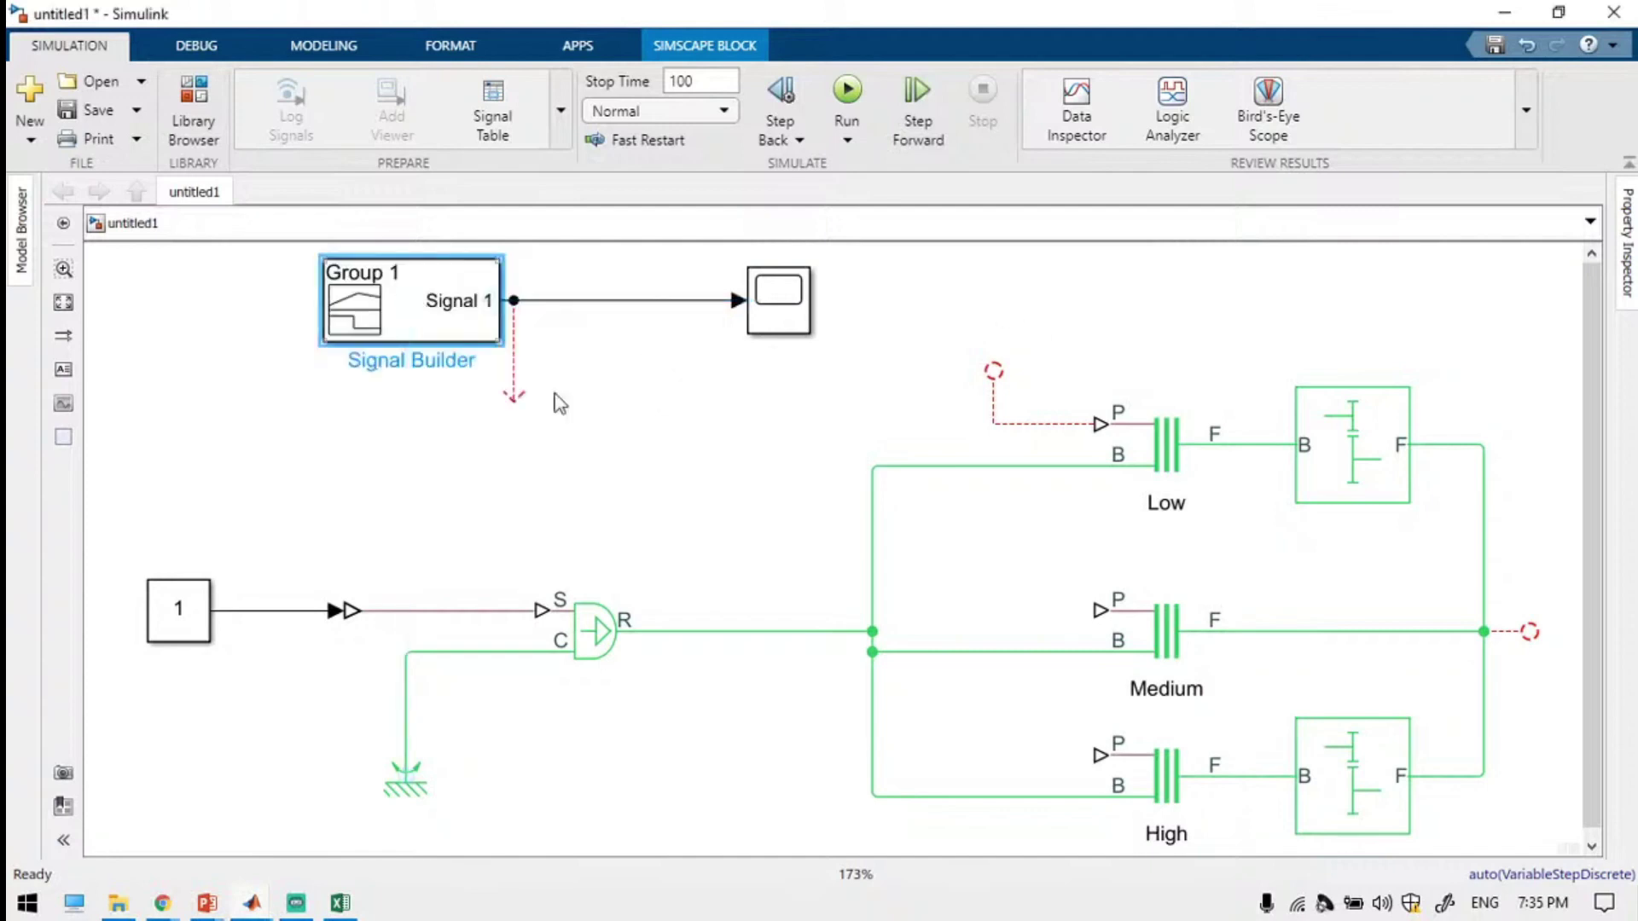
Add a Compare To Constant block beneath the Scope signal line and connect the open Signal Builder branch to its input.
{"action": "double_click", "coordinate": [589, 423]}
{"action": "type", "text": "compat"}
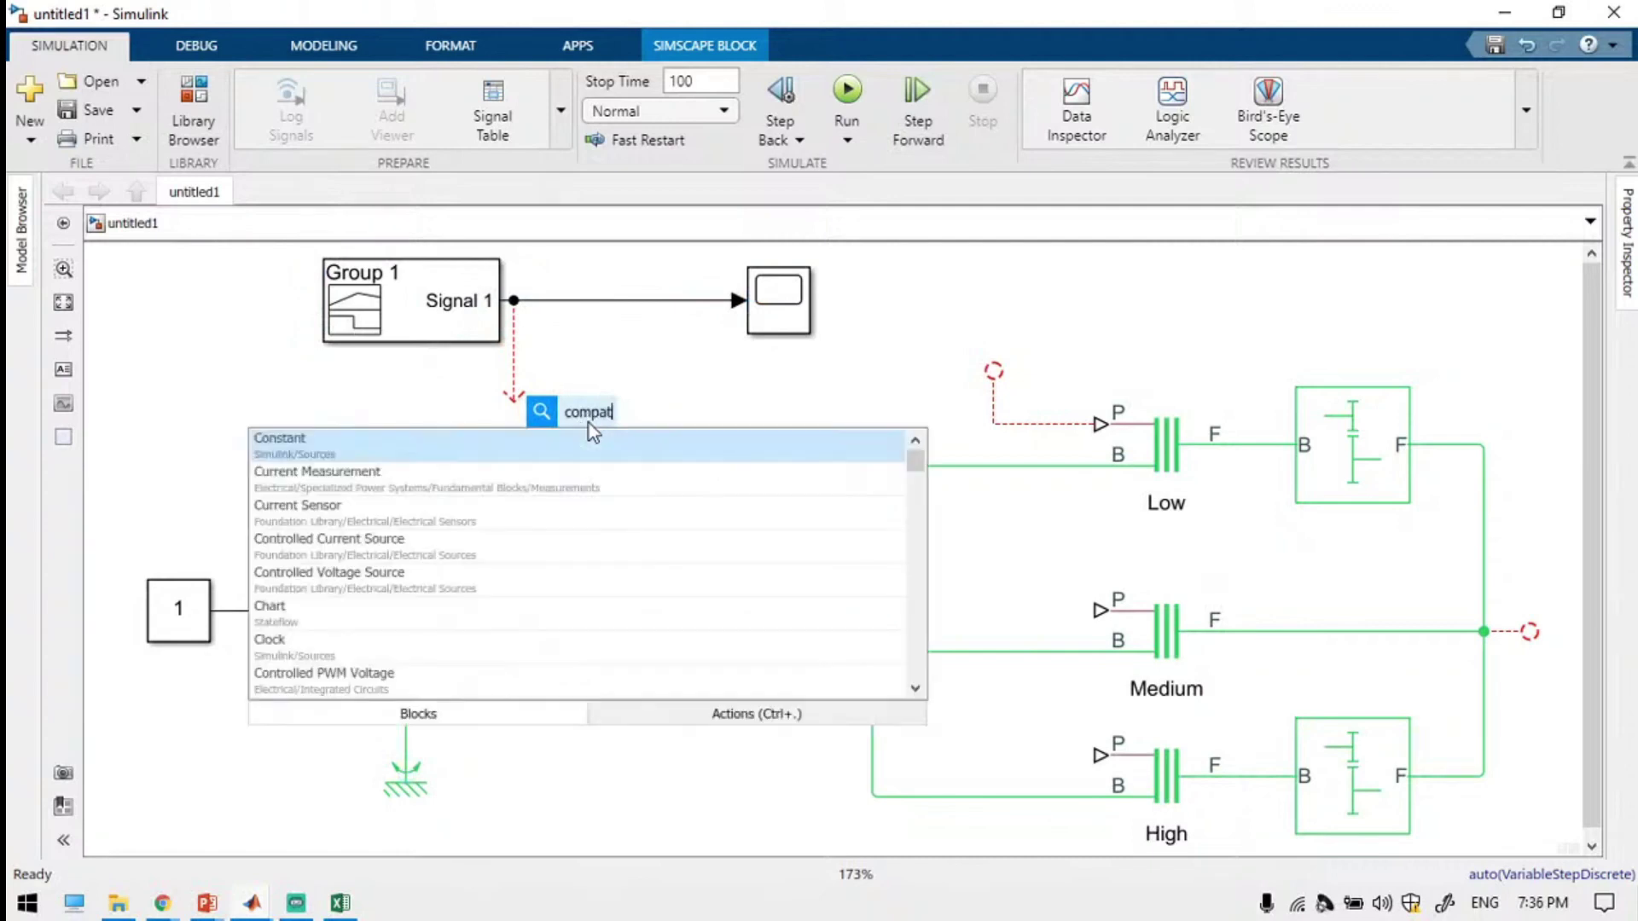
{"action": "key", "text": "BackSpace"}
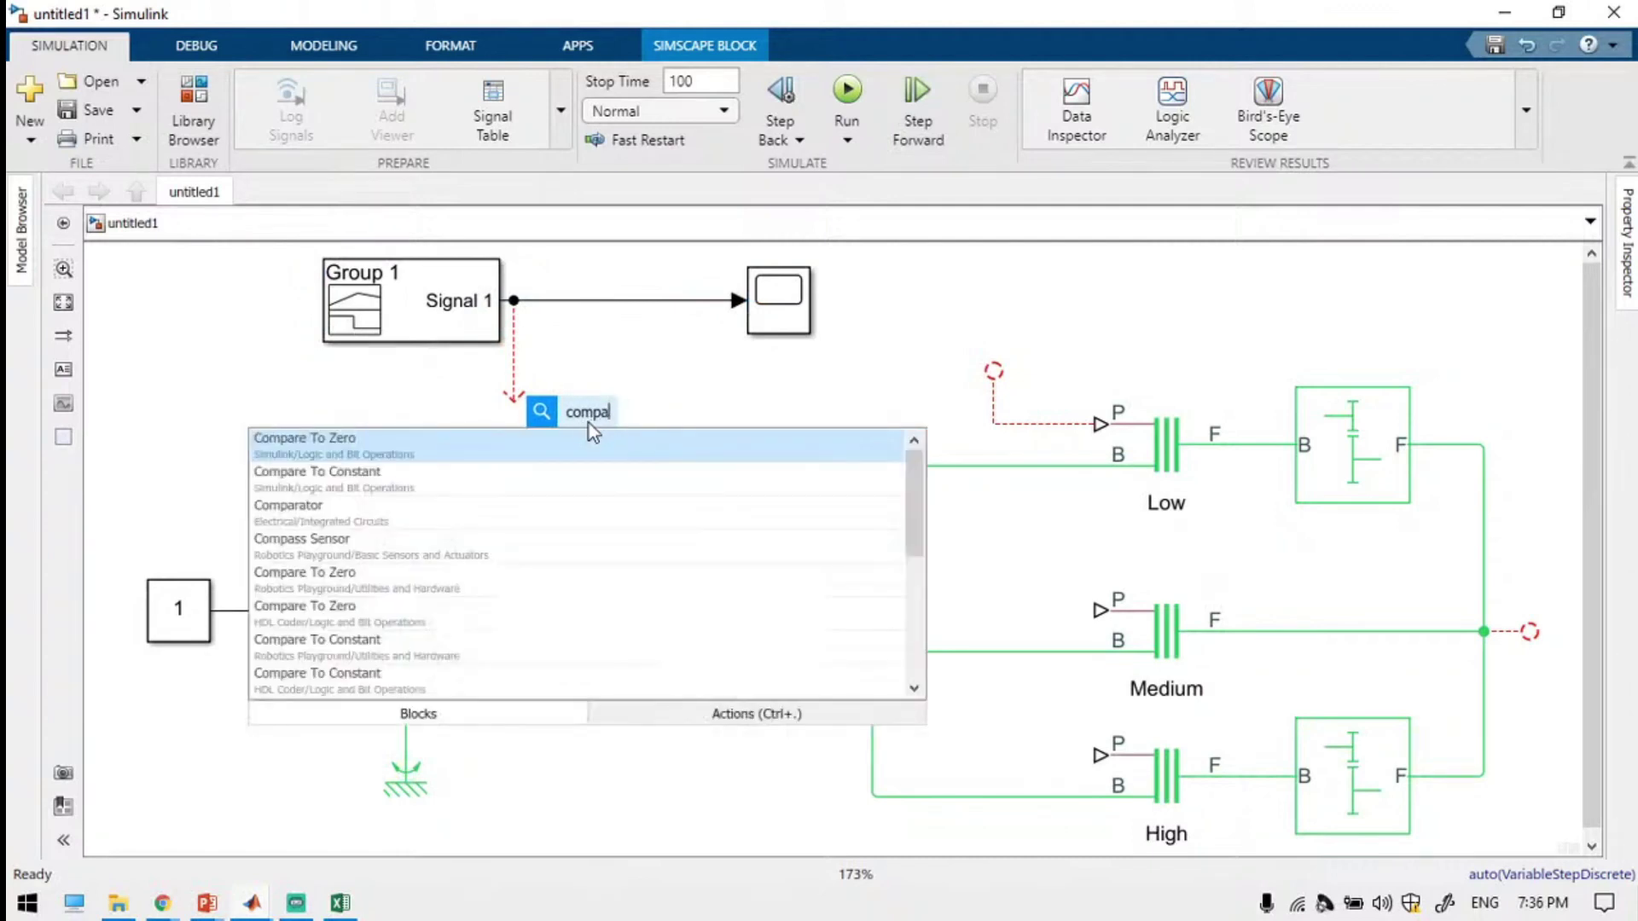
{"action": "left_click", "coordinate": [347, 482]}
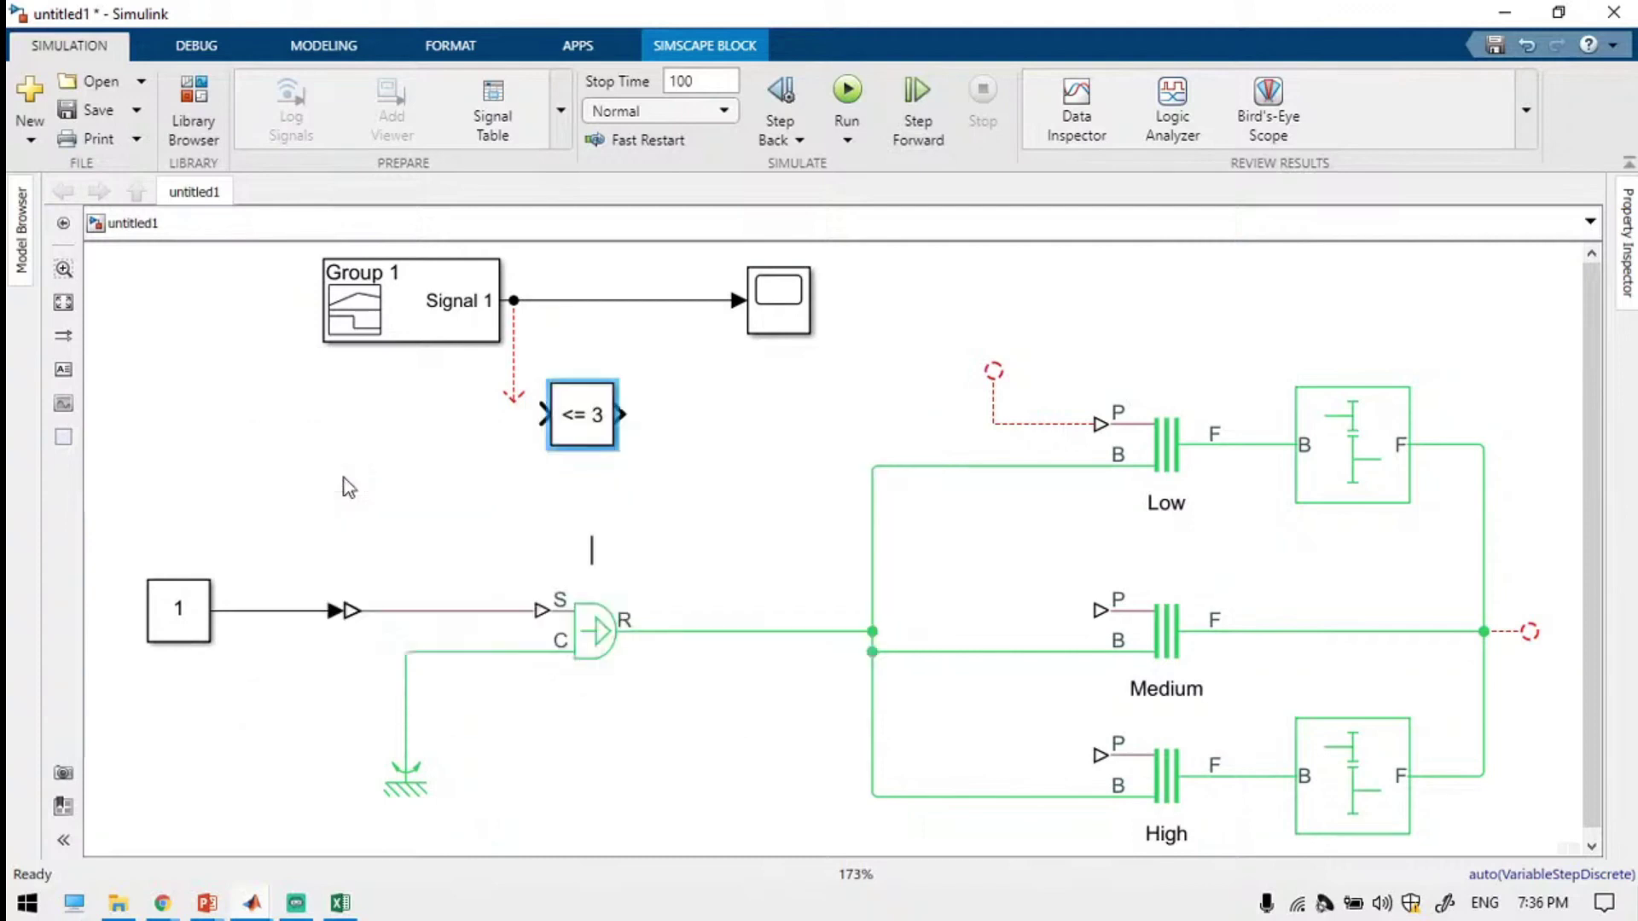
{"action": "left_click_drag", "start_coordinate": [513, 398], "coordinate": [564, 409]}
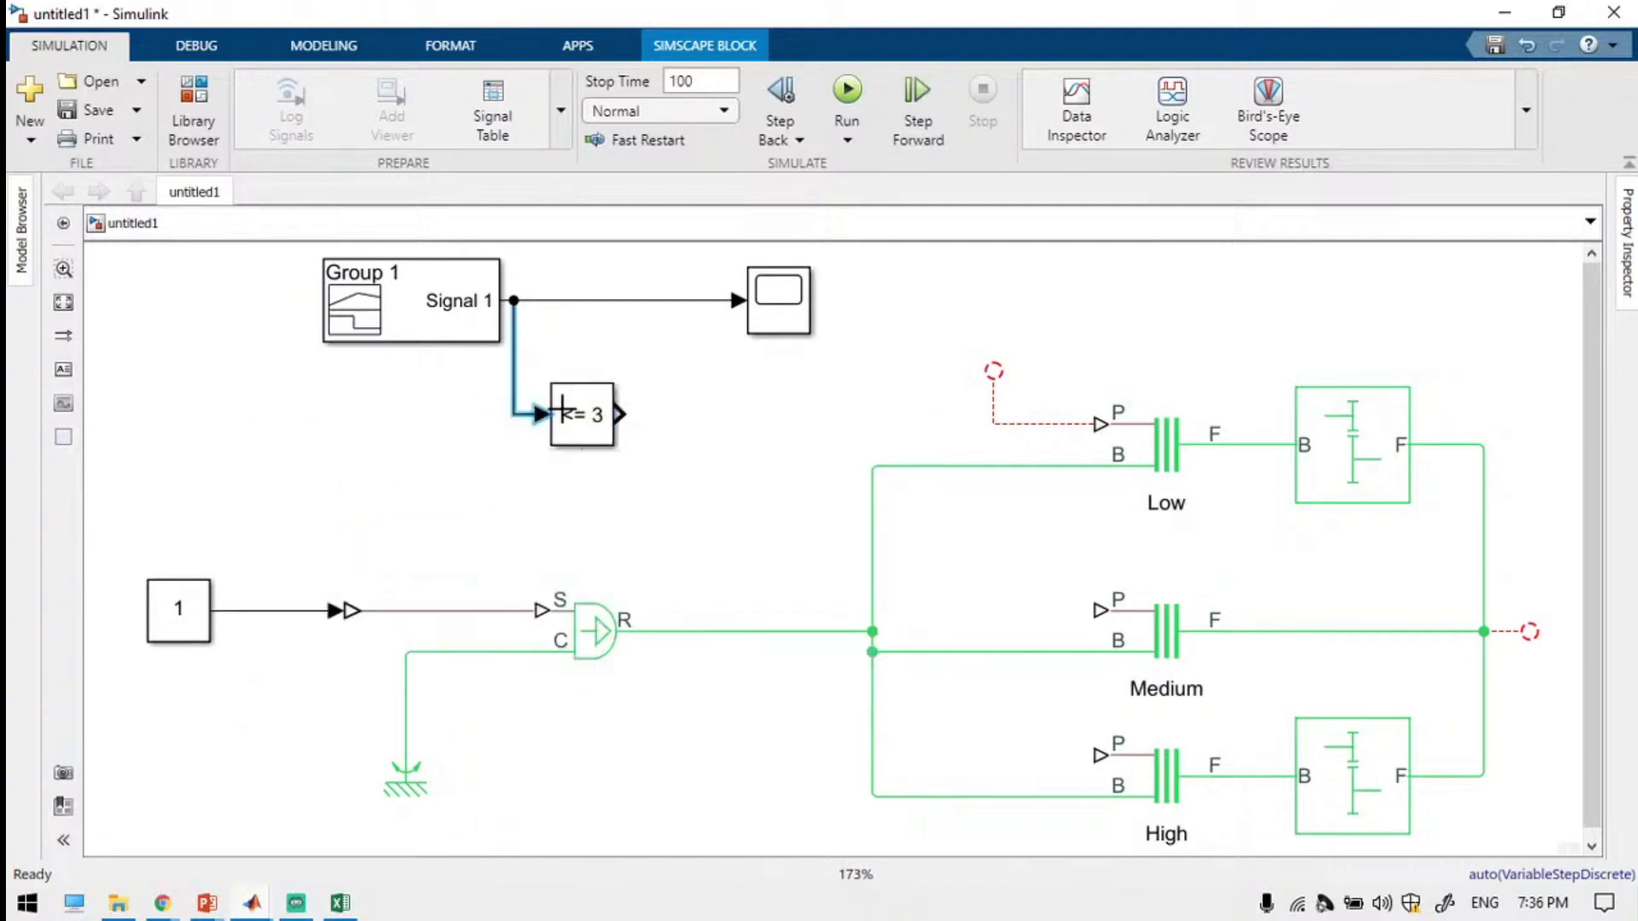
Set the Compare To Constant block to operator == with constant value 1, and draw an open line from its output.
{"action": "double_click", "coordinate": [570, 417]}
{"action": "left_click", "coordinate": [795, 369]}
{"action": "left_click", "coordinate": [790, 385]}
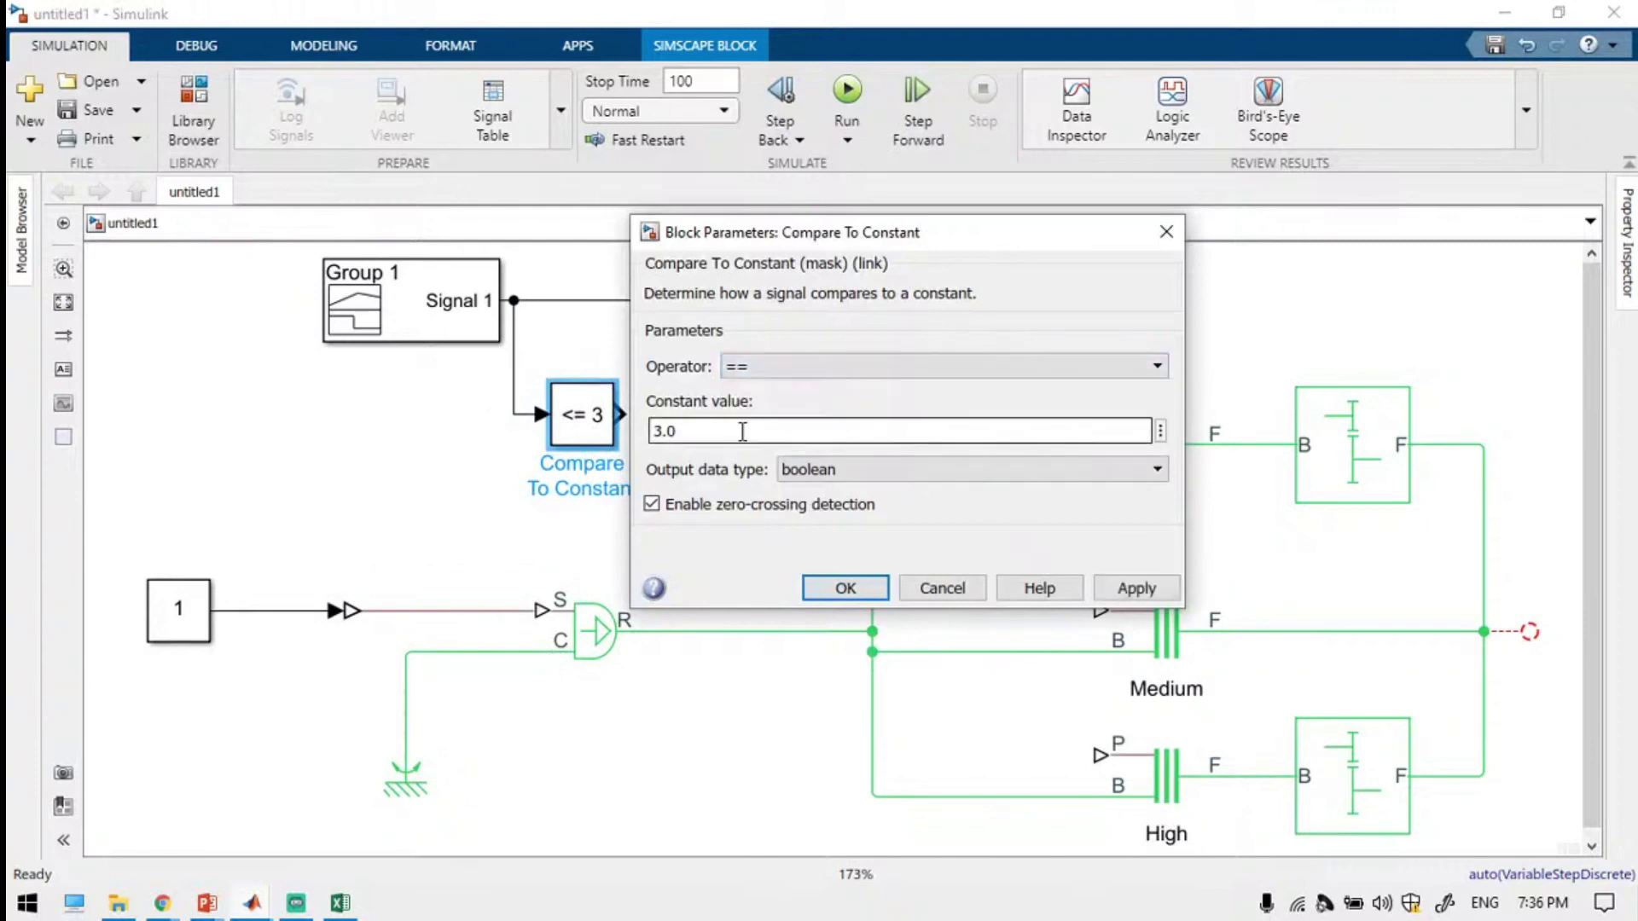
{"action": "double_click", "coordinate": [742, 431]}
{"action": "type", "text": "1"}
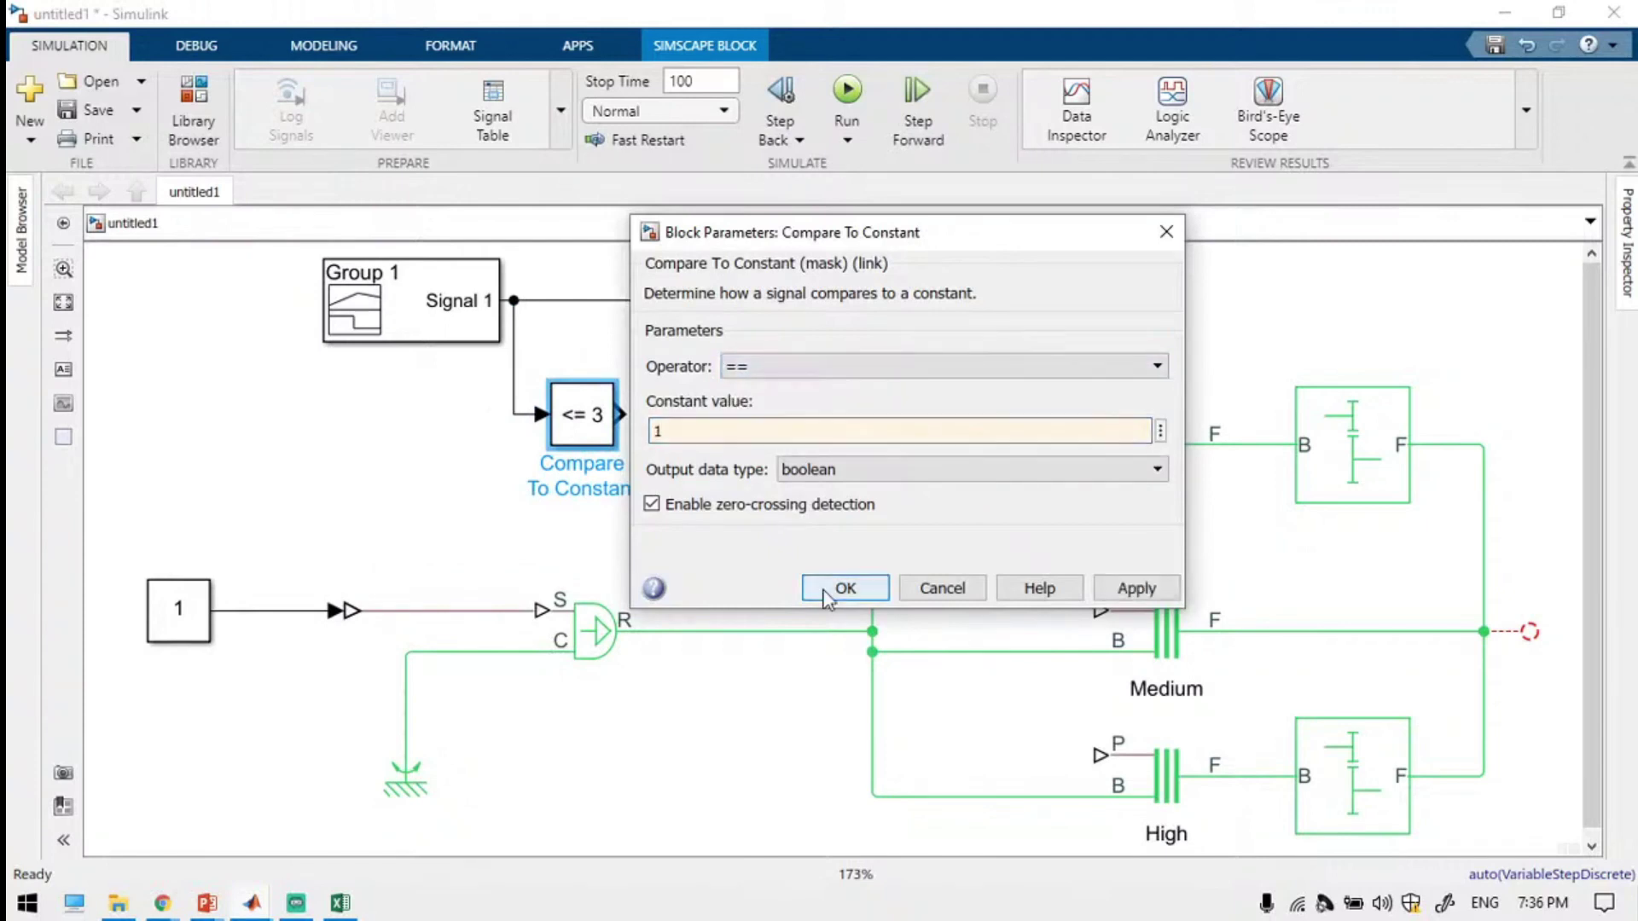
{"action": "left_click", "coordinate": [844, 588]}
{"action": "left_click_drag", "start_coordinate": [651, 413], "coordinate": [708, 414]}
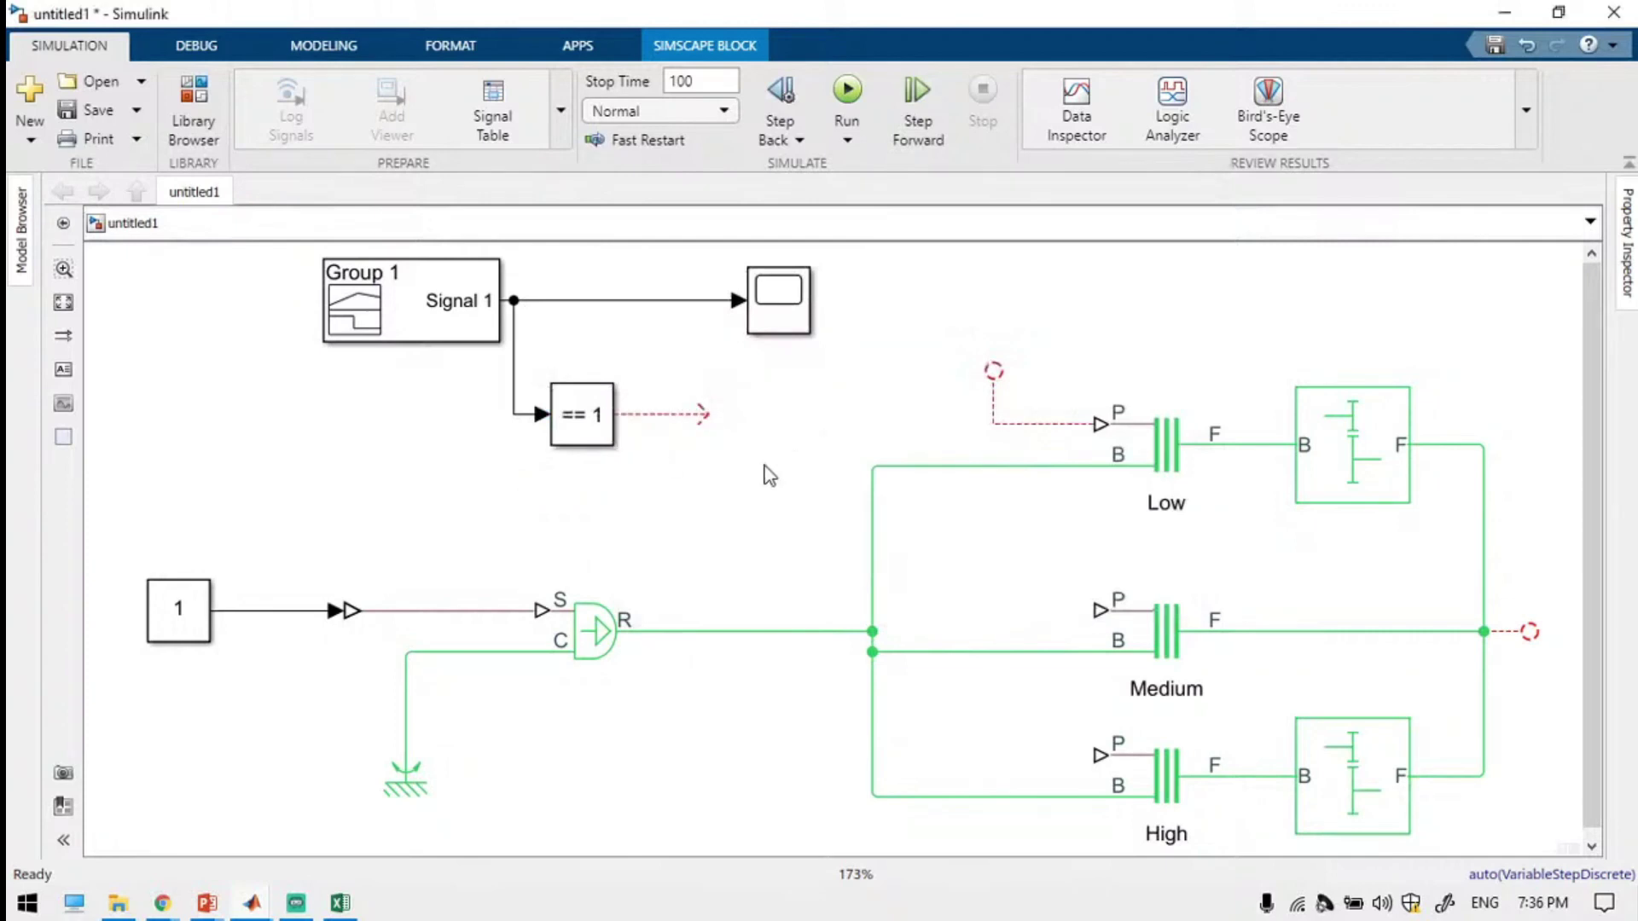
Place a copy of the Compare To Constant block beneath the original and set its constant value to 2.
{"action": "left_click_drag", "start_coordinate": [599, 424], "coordinate": [590, 522]}
{"action": "double_click", "coordinate": [589, 518]}
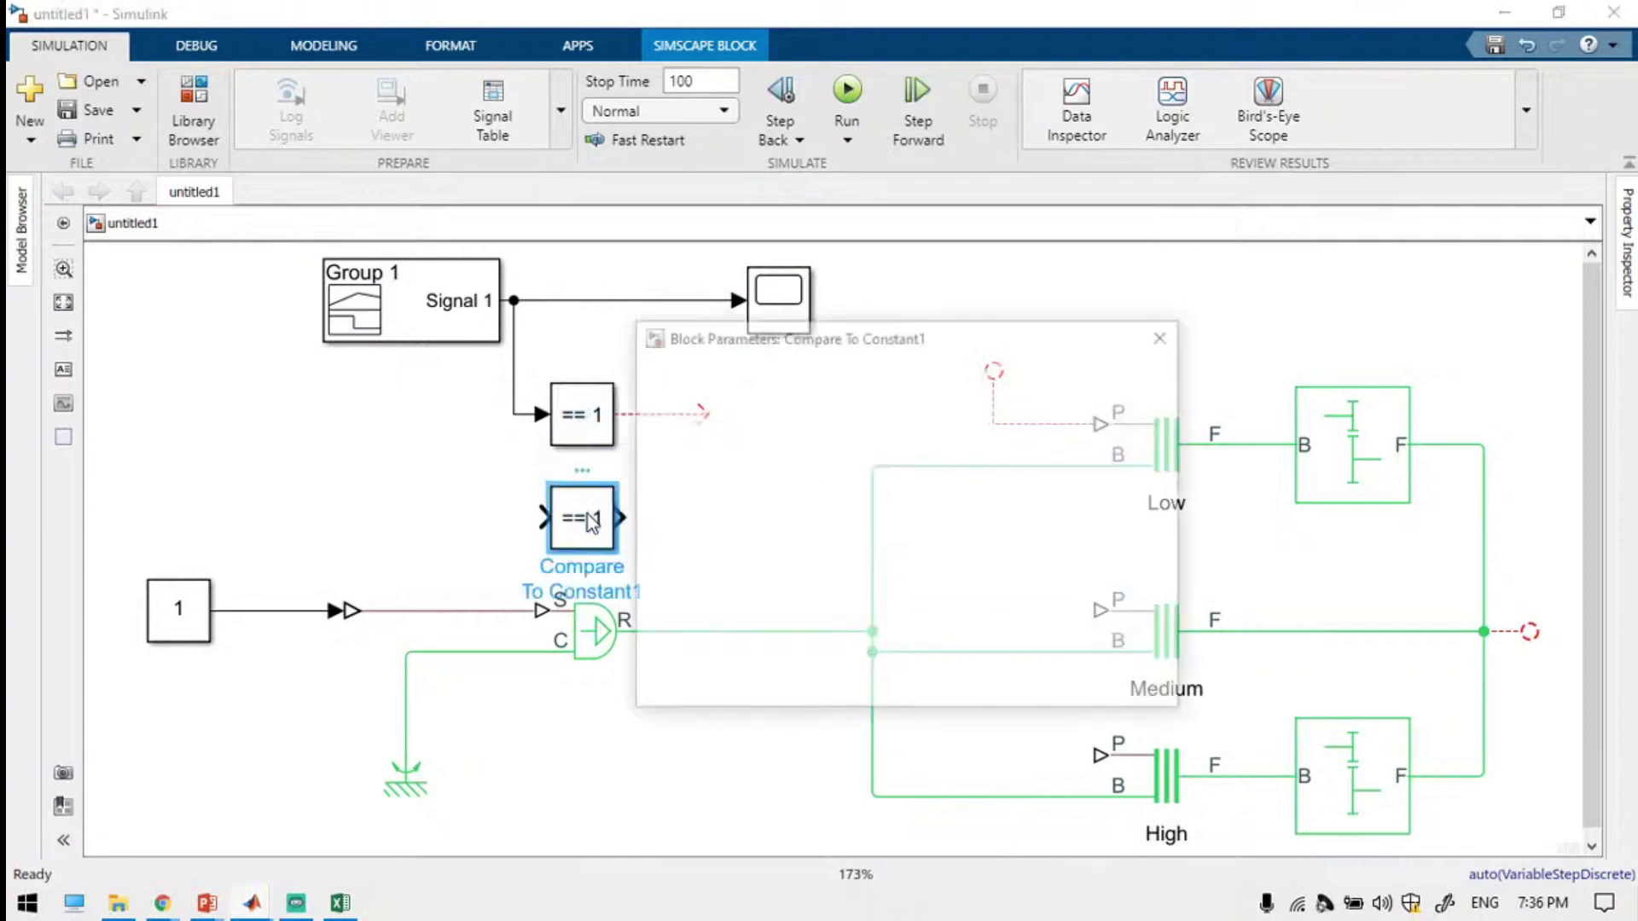
{"action": "double_click", "coordinate": [767, 527]}
{"action": "type", "text": "2"}
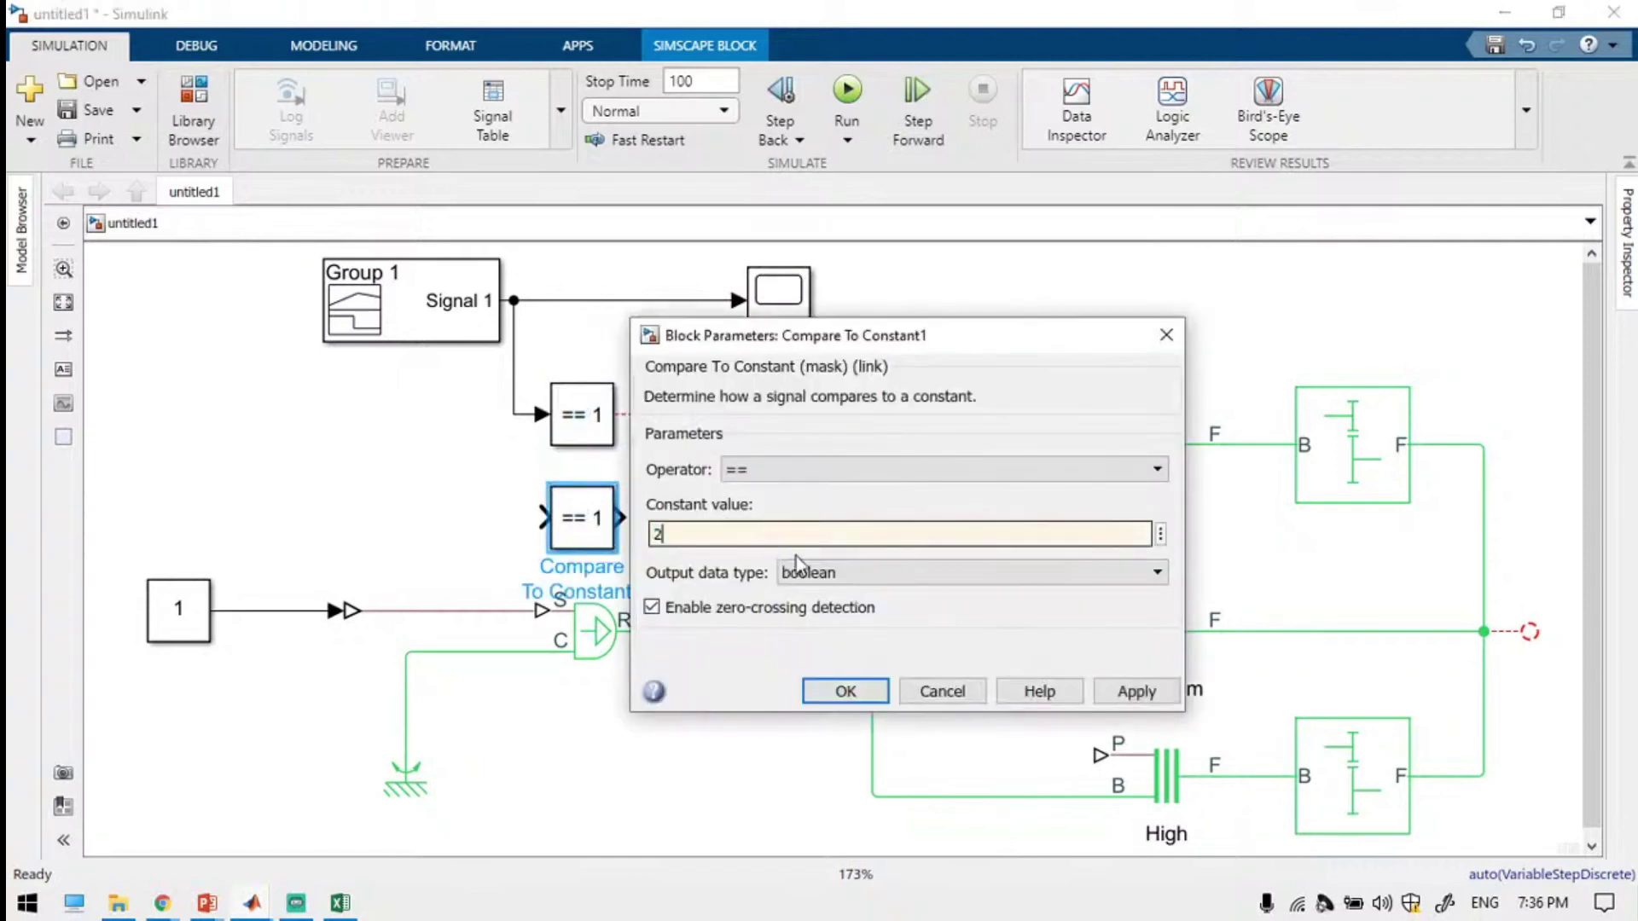
{"action": "left_click", "coordinate": [849, 696]}
Examine the stepped gear command in the Scope against the == 1 and == 2 comparison blocks.
{"action": "left_click", "coordinate": [775, 294]}
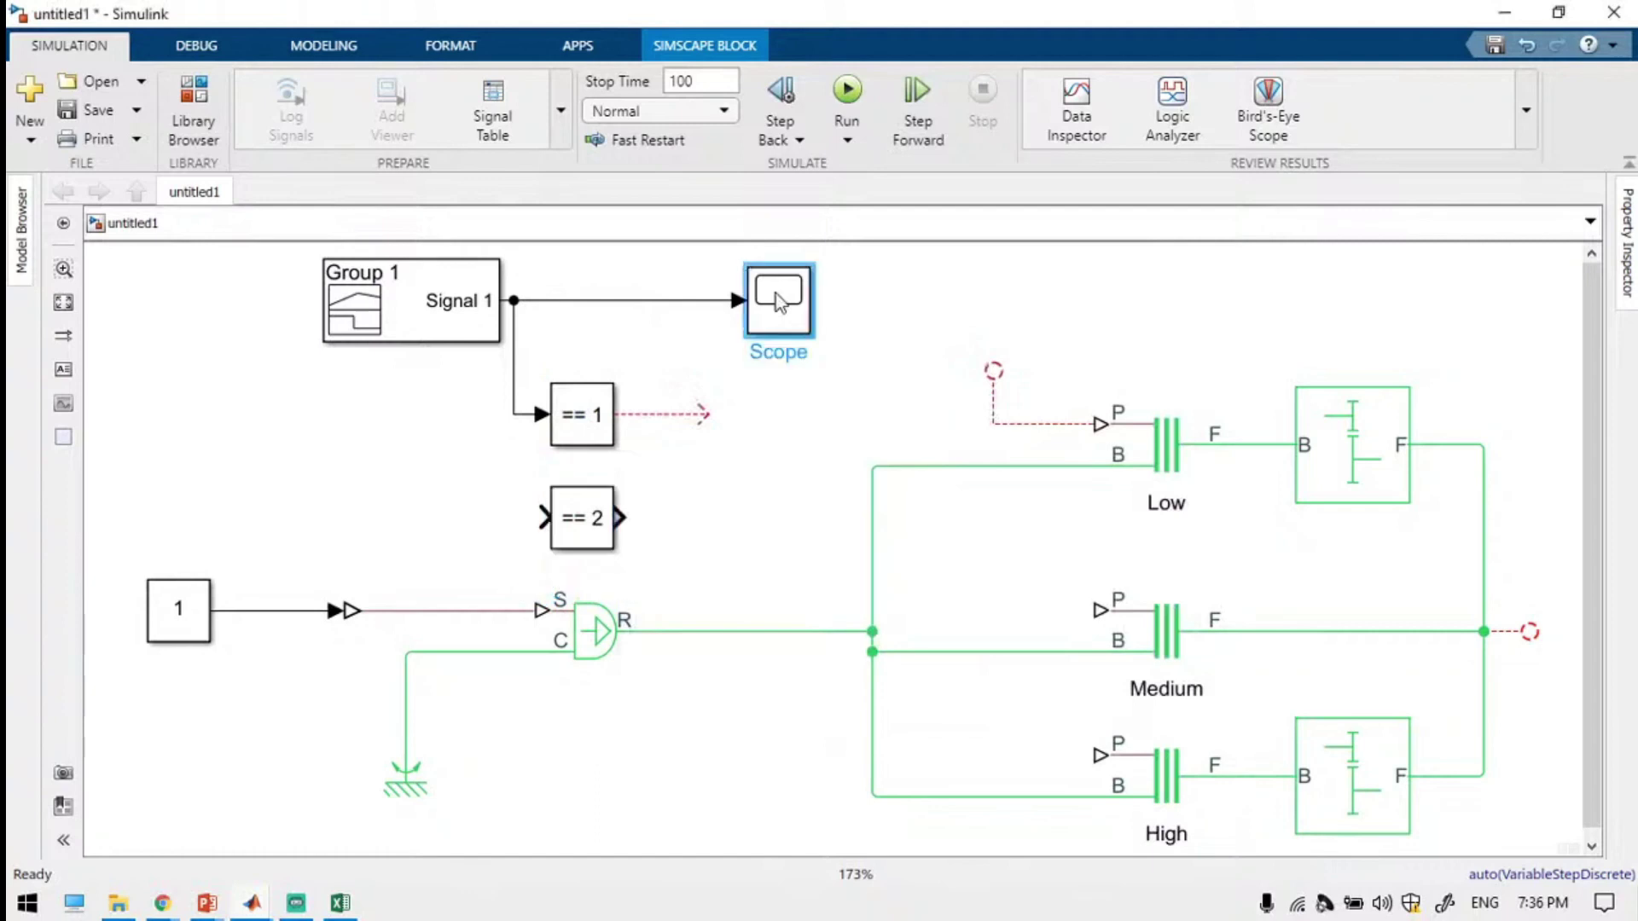
{"action": "double_click", "coordinate": [775, 294]}
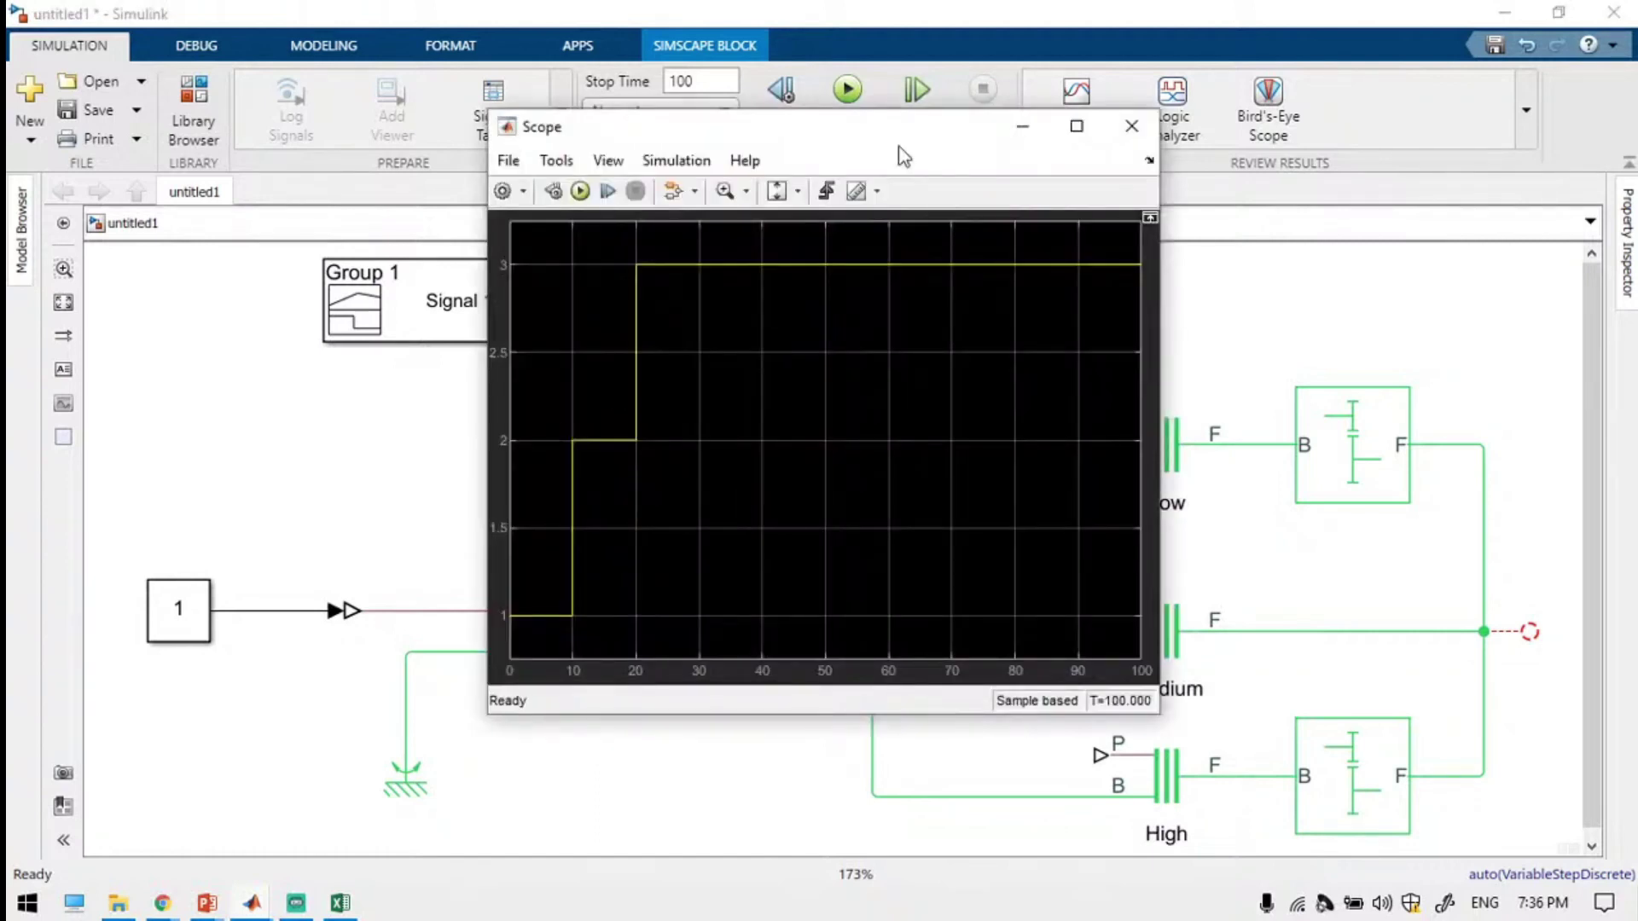
{"action": "left_click_drag", "start_coordinate": [902, 138], "coordinate": [1255, 72]}
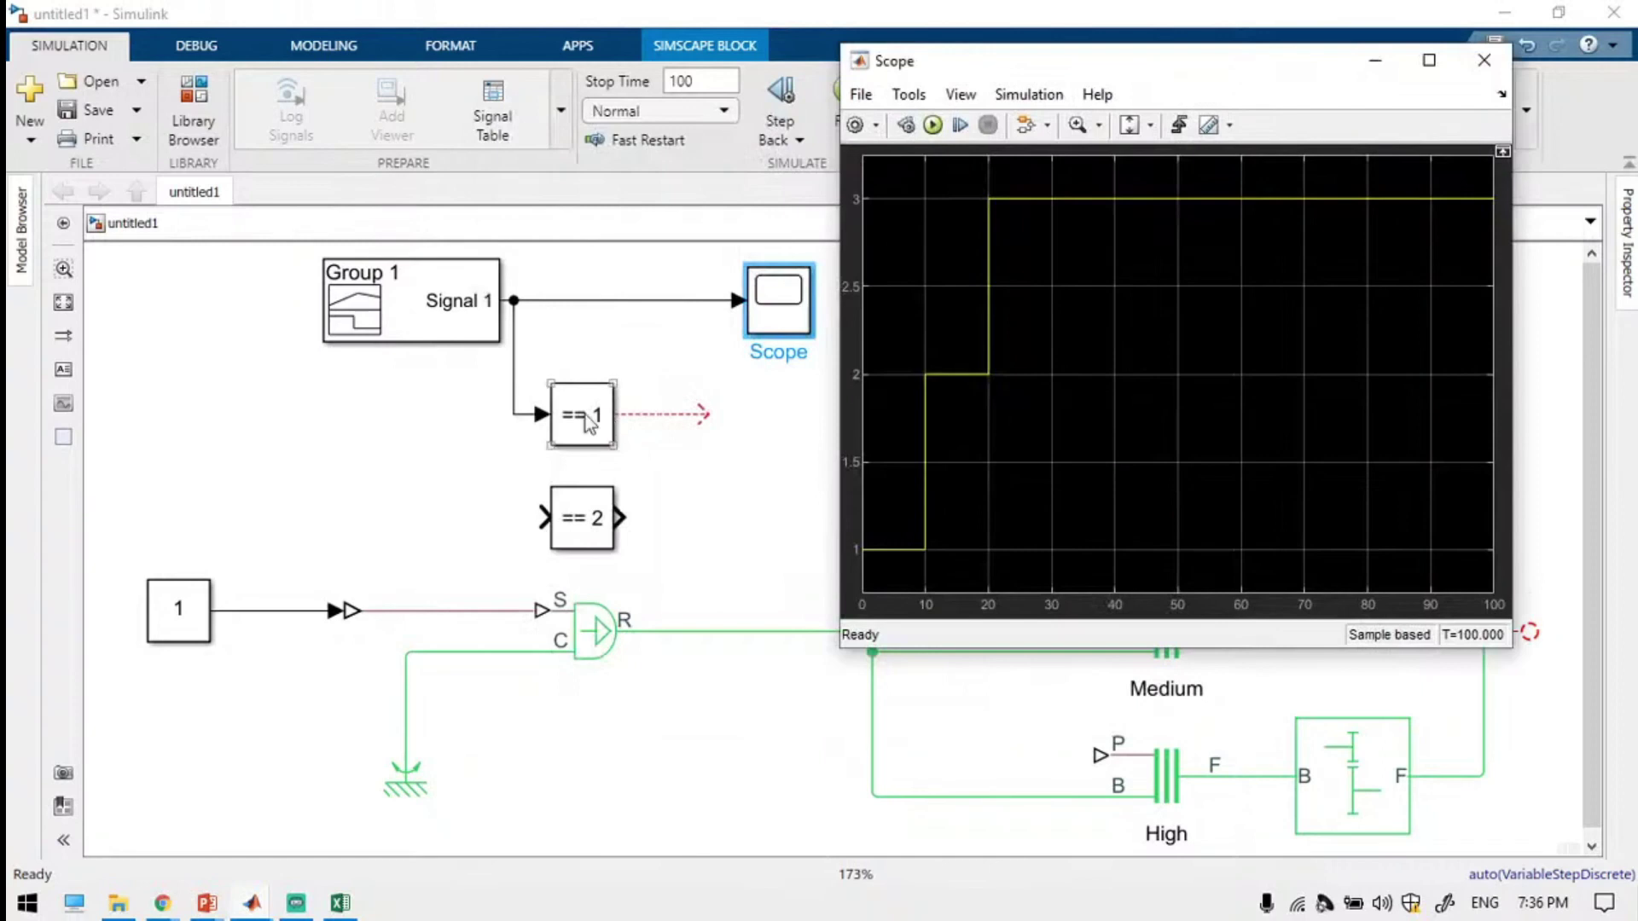
{"action": "left_click", "coordinate": [703, 468]}
{"action": "left_click", "coordinate": [602, 430]}
{"action": "left_click", "coordinate": [694, 418]}
{"action": "left_click", "coordinate": [587, 535]}
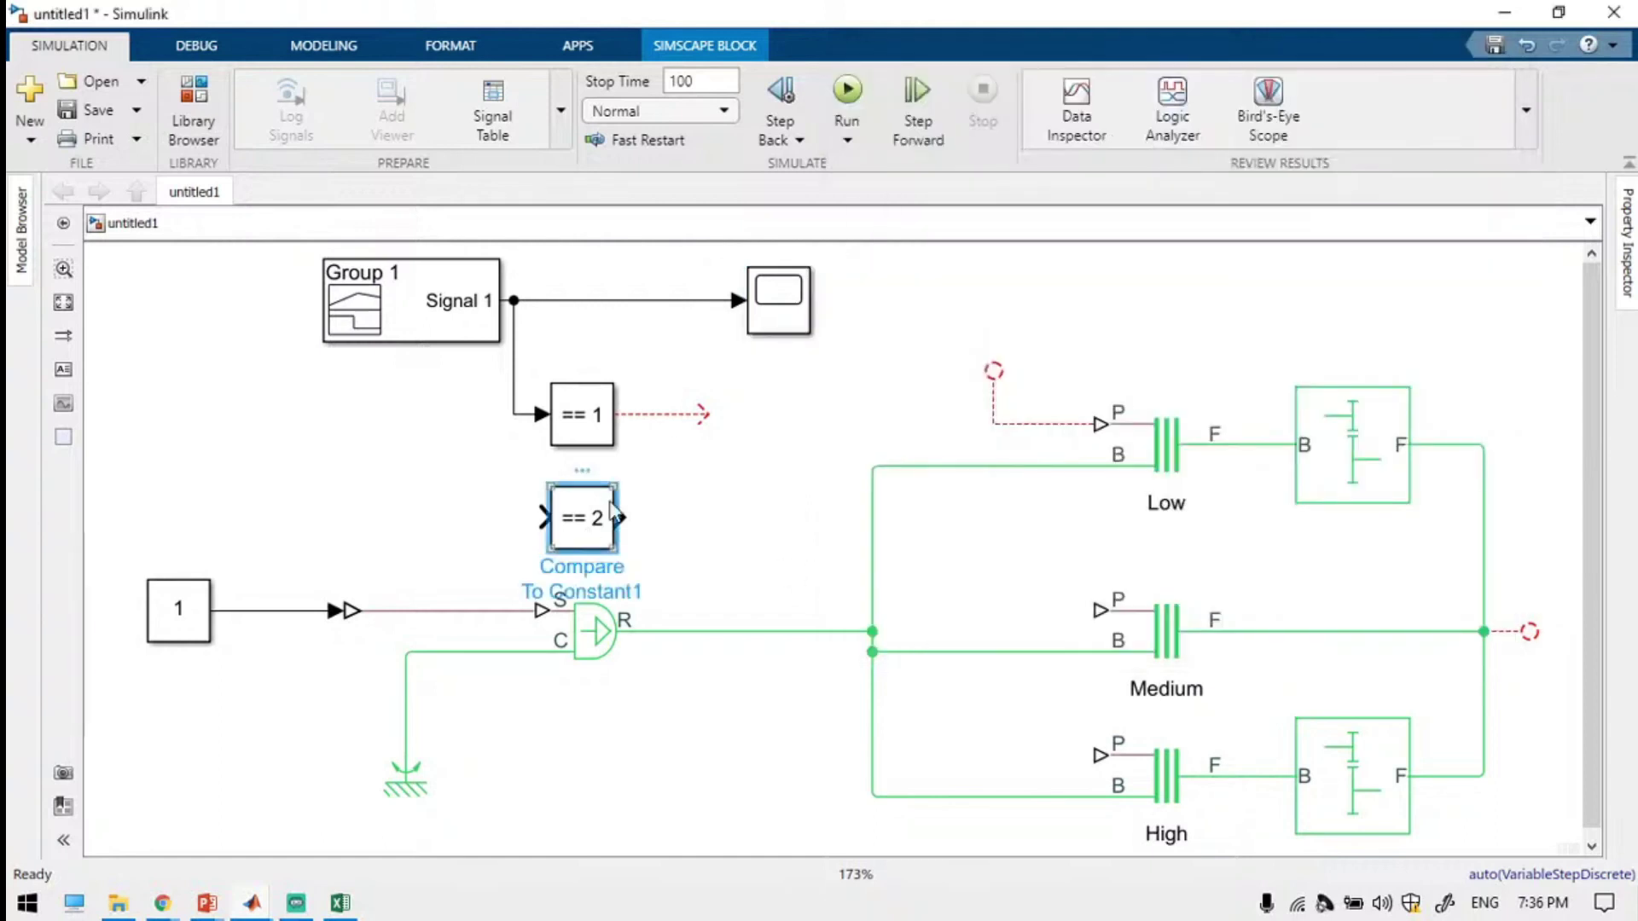
{"action": "double_click", "coordinate": [777, 298]}
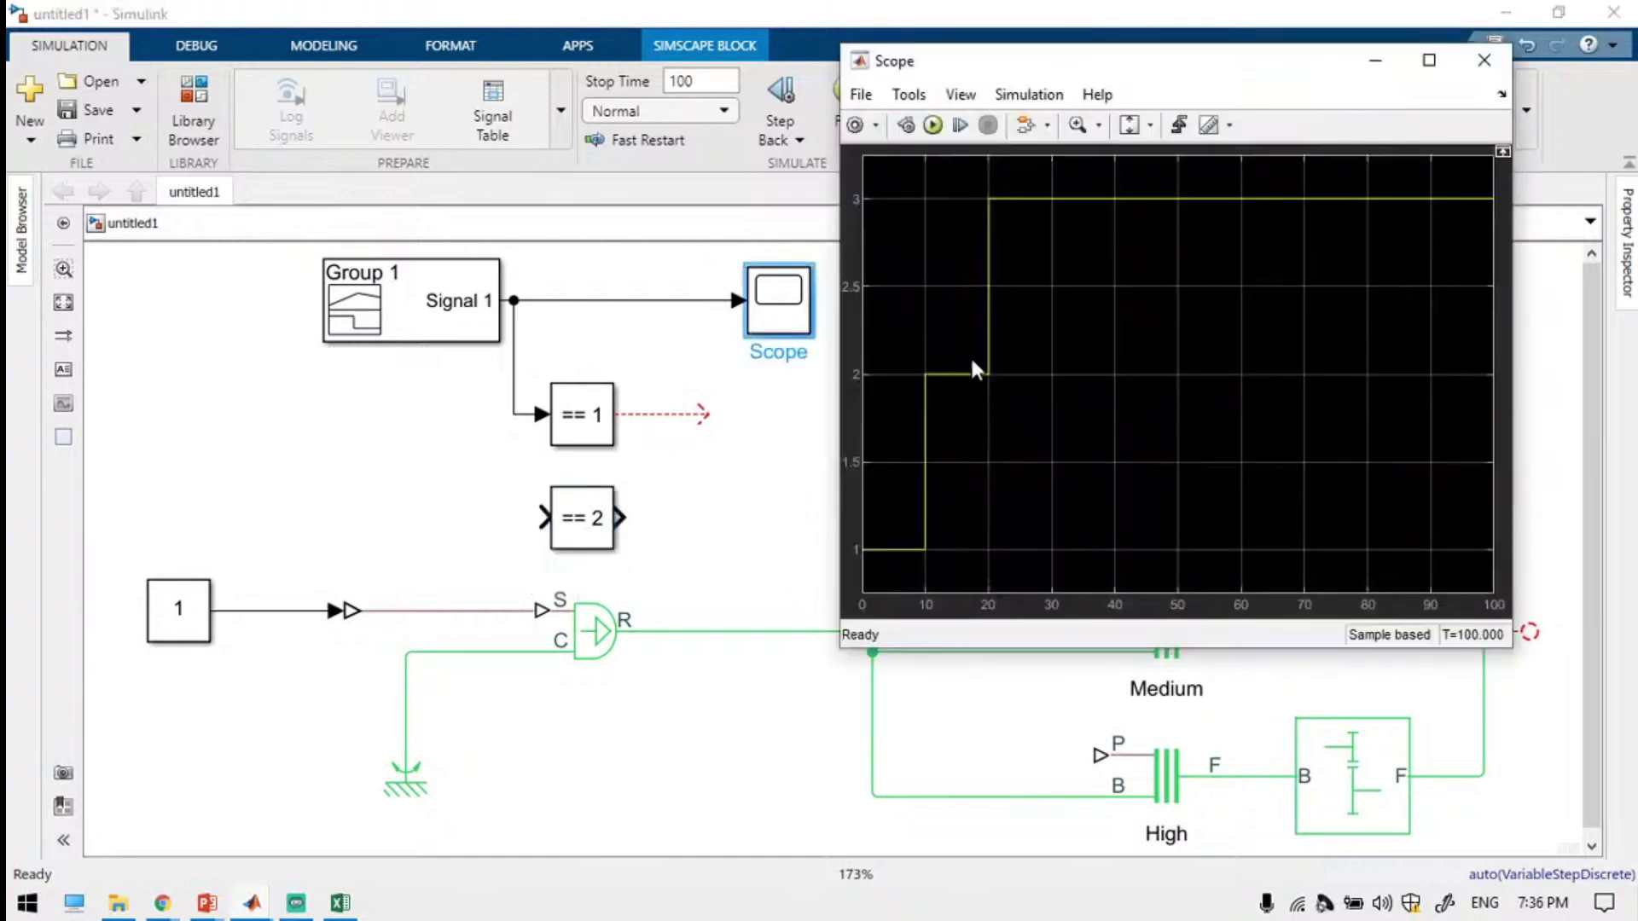
Place another copy of the Compare To Constant block beneath the == 2 block and set its constant value to 3.
{"action": "left_click_drag", "start_coordinate": [588, 518], "coordinate": [588, 560]}
{"action": "double_click", "coordinate": [582, 559]}
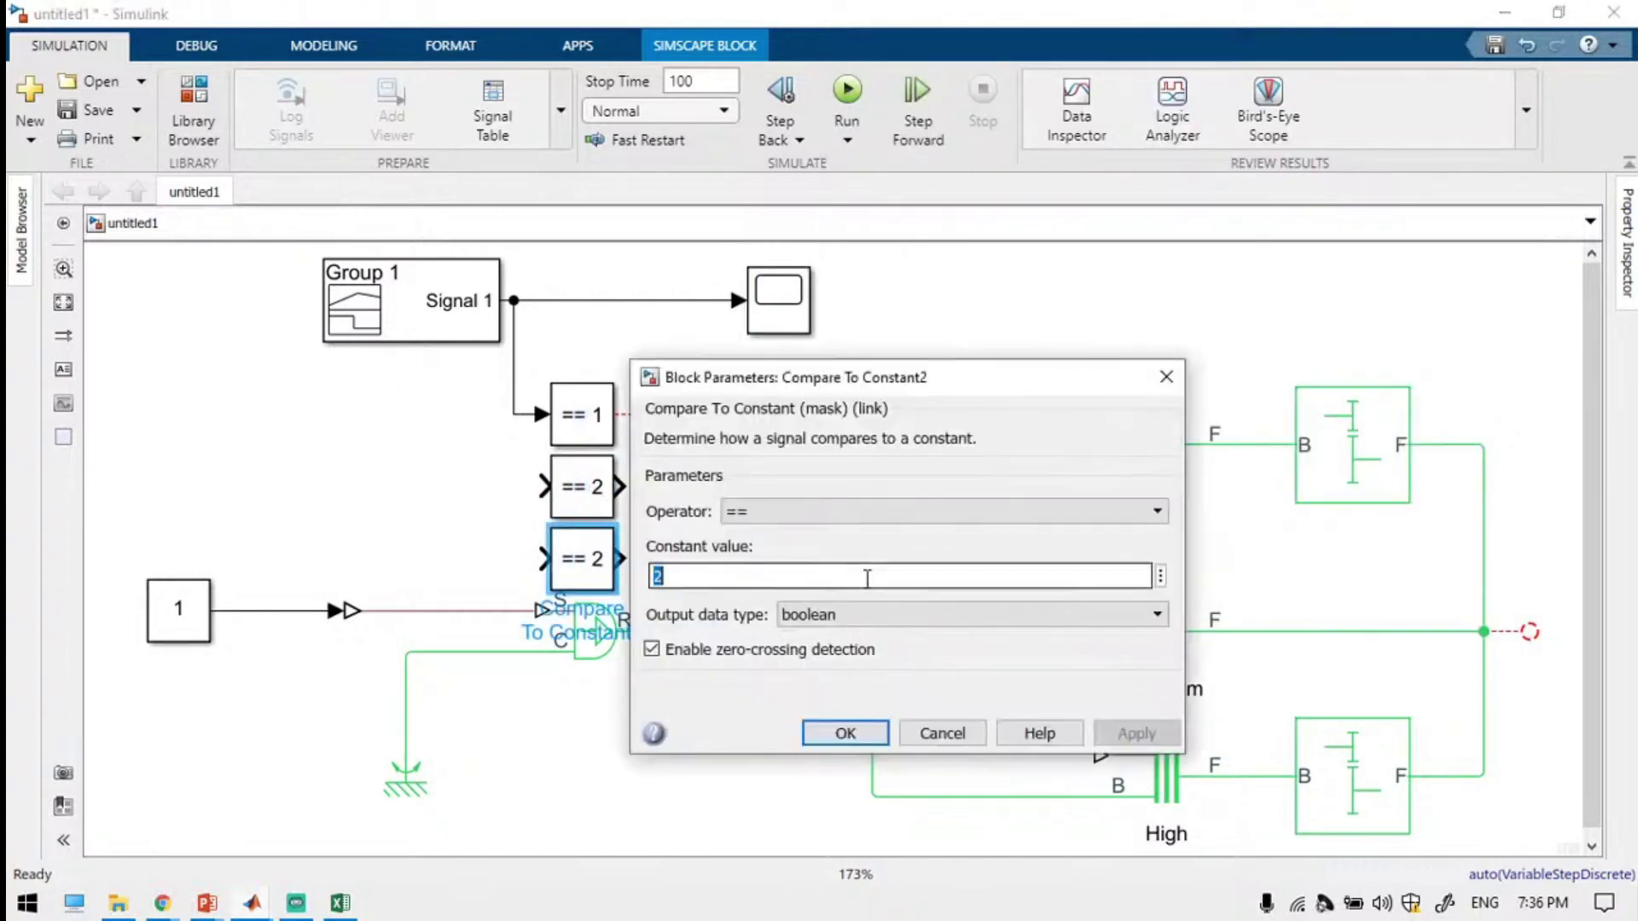
{"action": "type", "text": "3"}
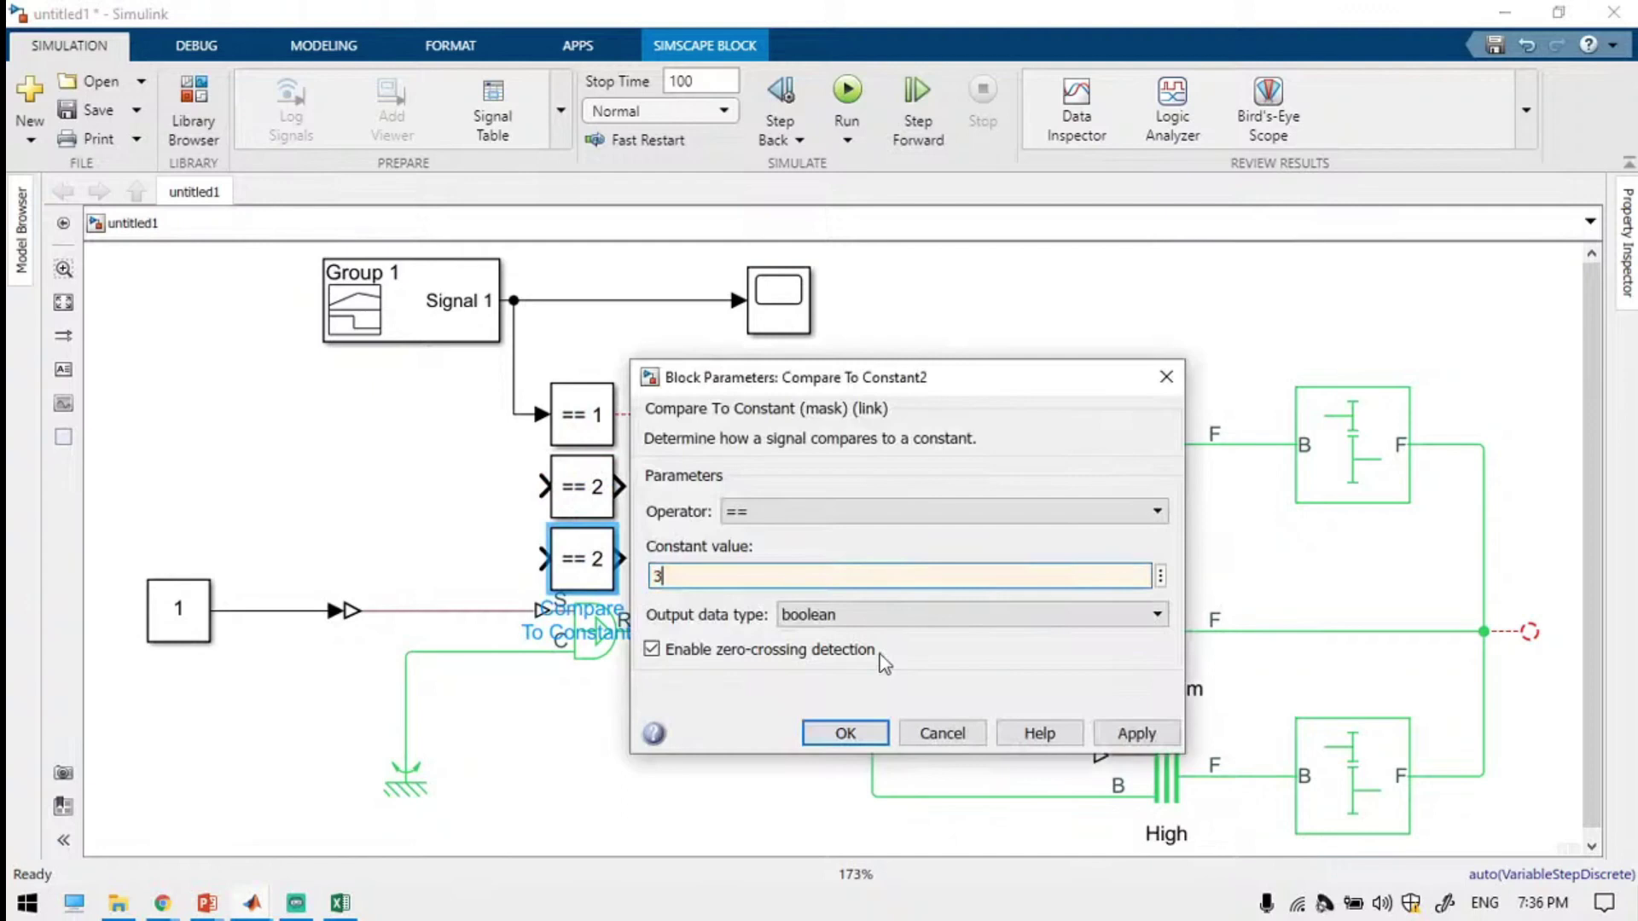
{"action": "key", "text": "Return"}
Connect the inputs of the == 2 and == 3 blocks to the branch from the Signal Builder's output.
{"action": "left_click", "coordinate": [771, 515]}
{"action": "left_click_drag", "start_coordinate": [523, 479], "coordinate": [514, 421]}
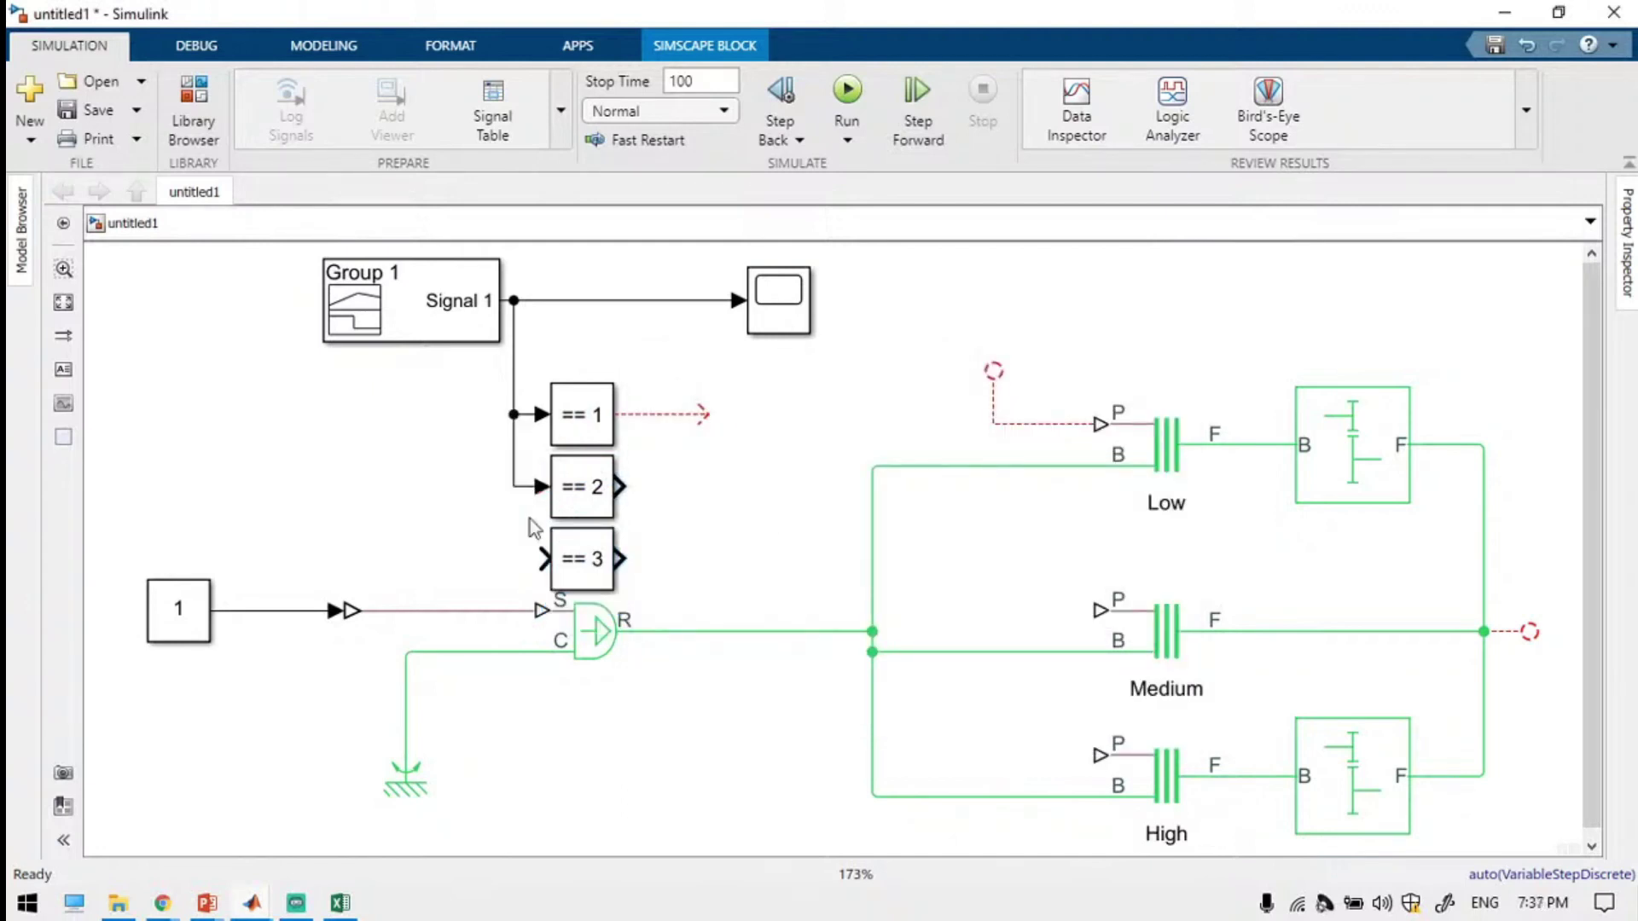
{"action": "left_click_drag", "start_coordinate": [542, 559], "coordinate": [513, 485]}
View the parameters of the Low friction clutch block.
{"action": "left_click", "coordinate": [1153, 444]}
{"action": "double_click", "coordinate": [1151, 443]}
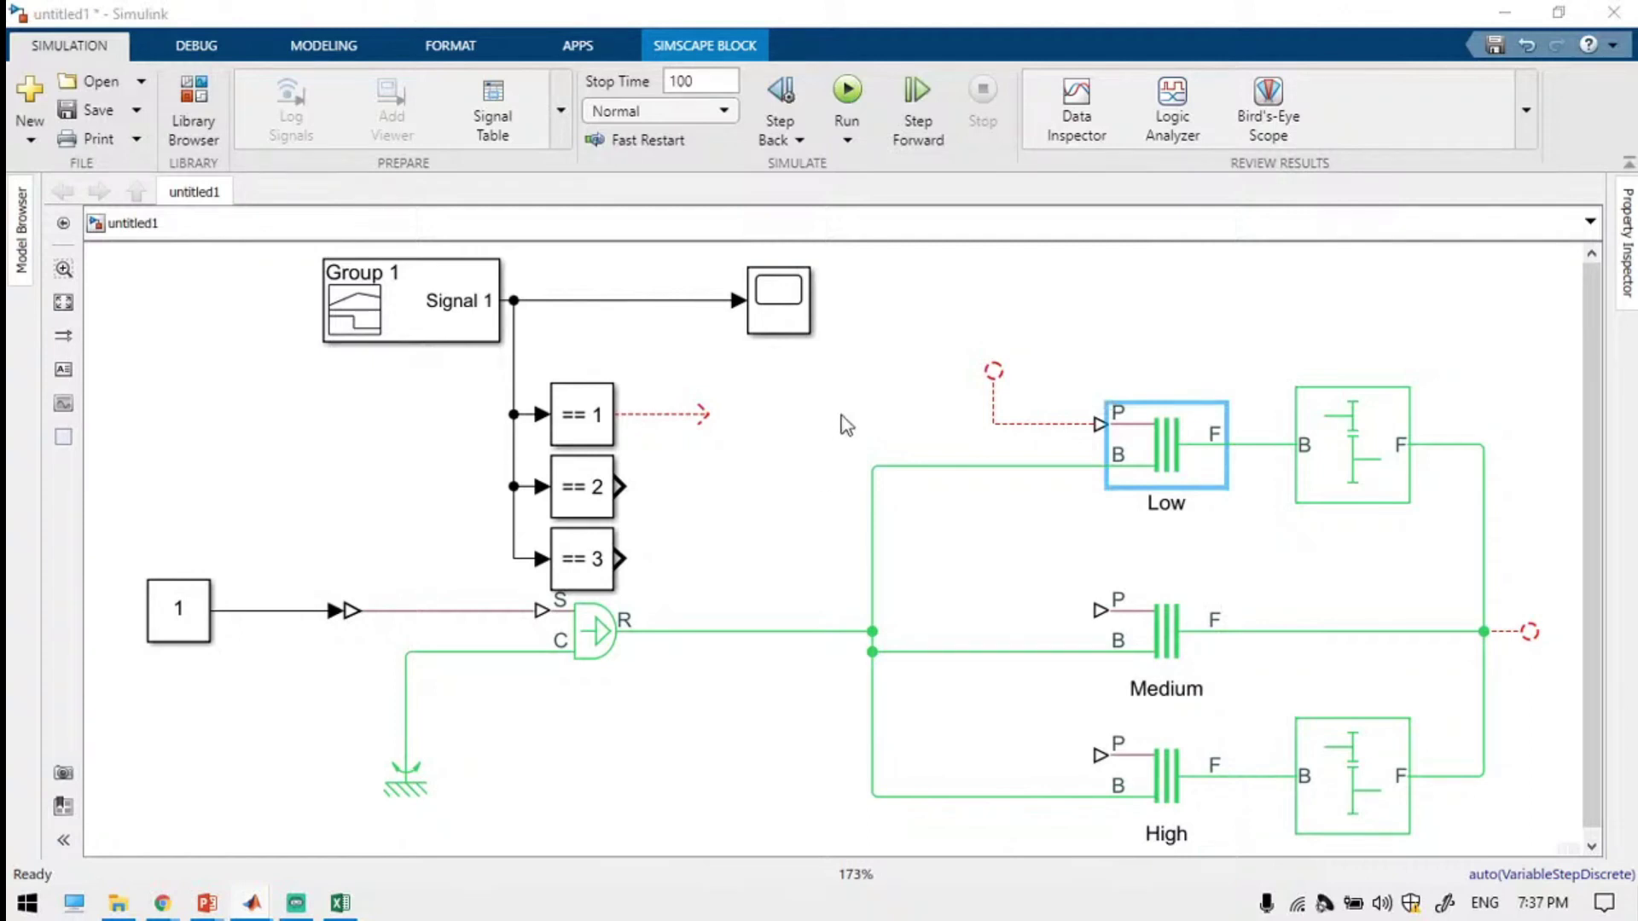
{"action": "left_click", "coordinate": [755, 432]}
Add a Switch block beneath the Scope and connect the == 1 block's output to its middle control input.
{"action": "double_click", "coordinate": [771, 416]}
{"action": "type", "text": "switch"}
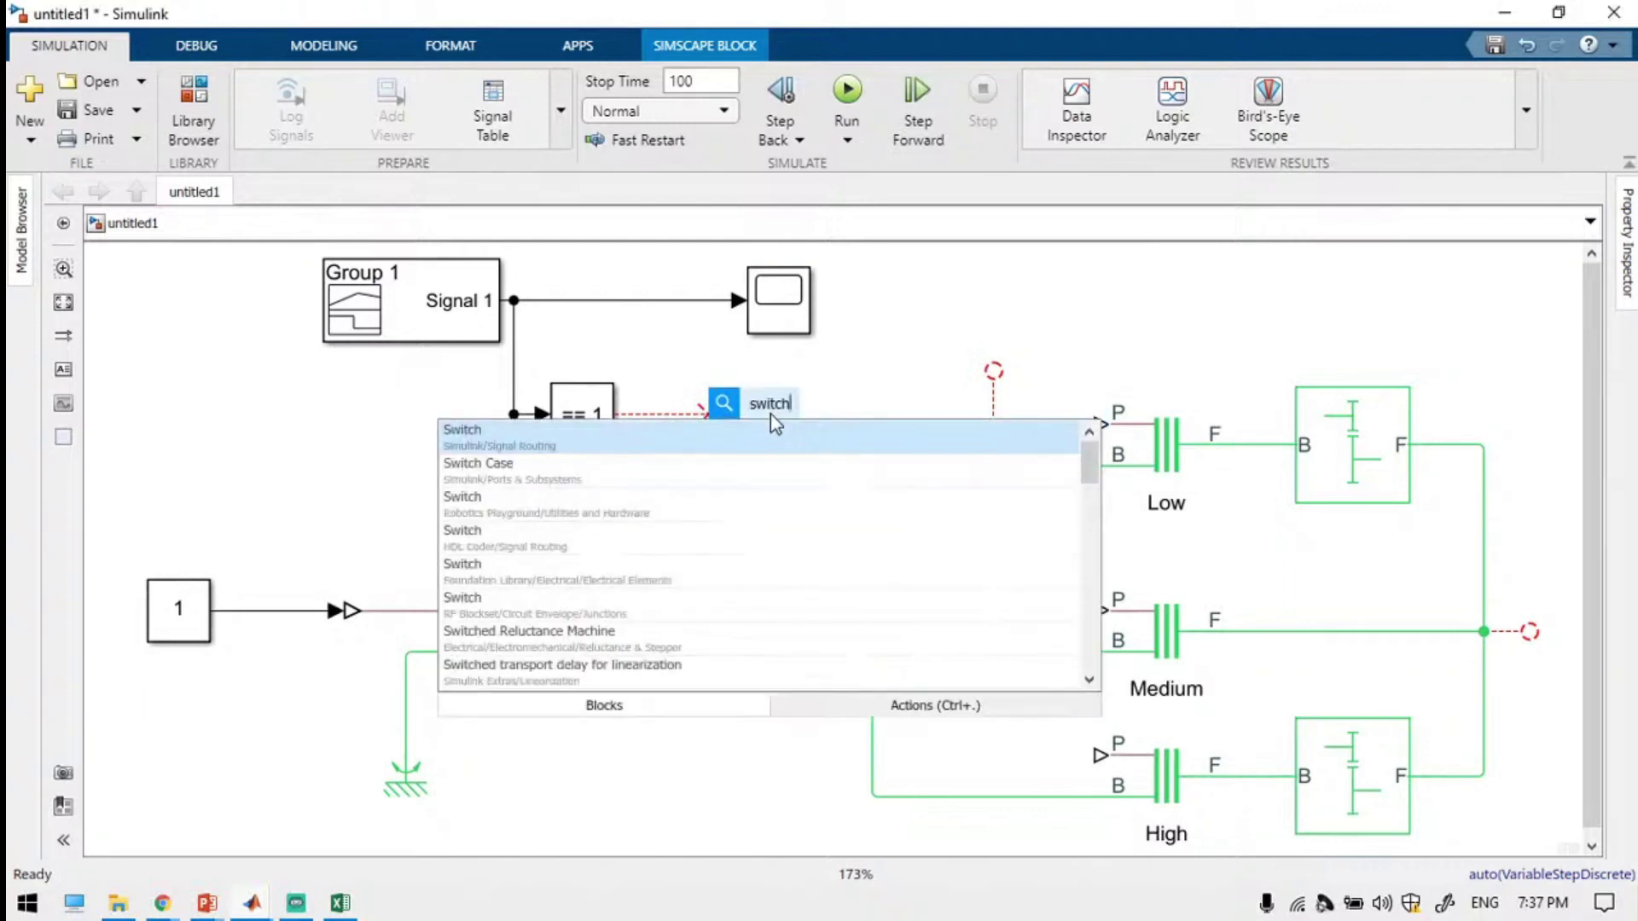
{"action": "key", "text": "Return"}
{"action": "key", "text": "Return"}
{"action": "left_click", "coordinate": [708, 477]}
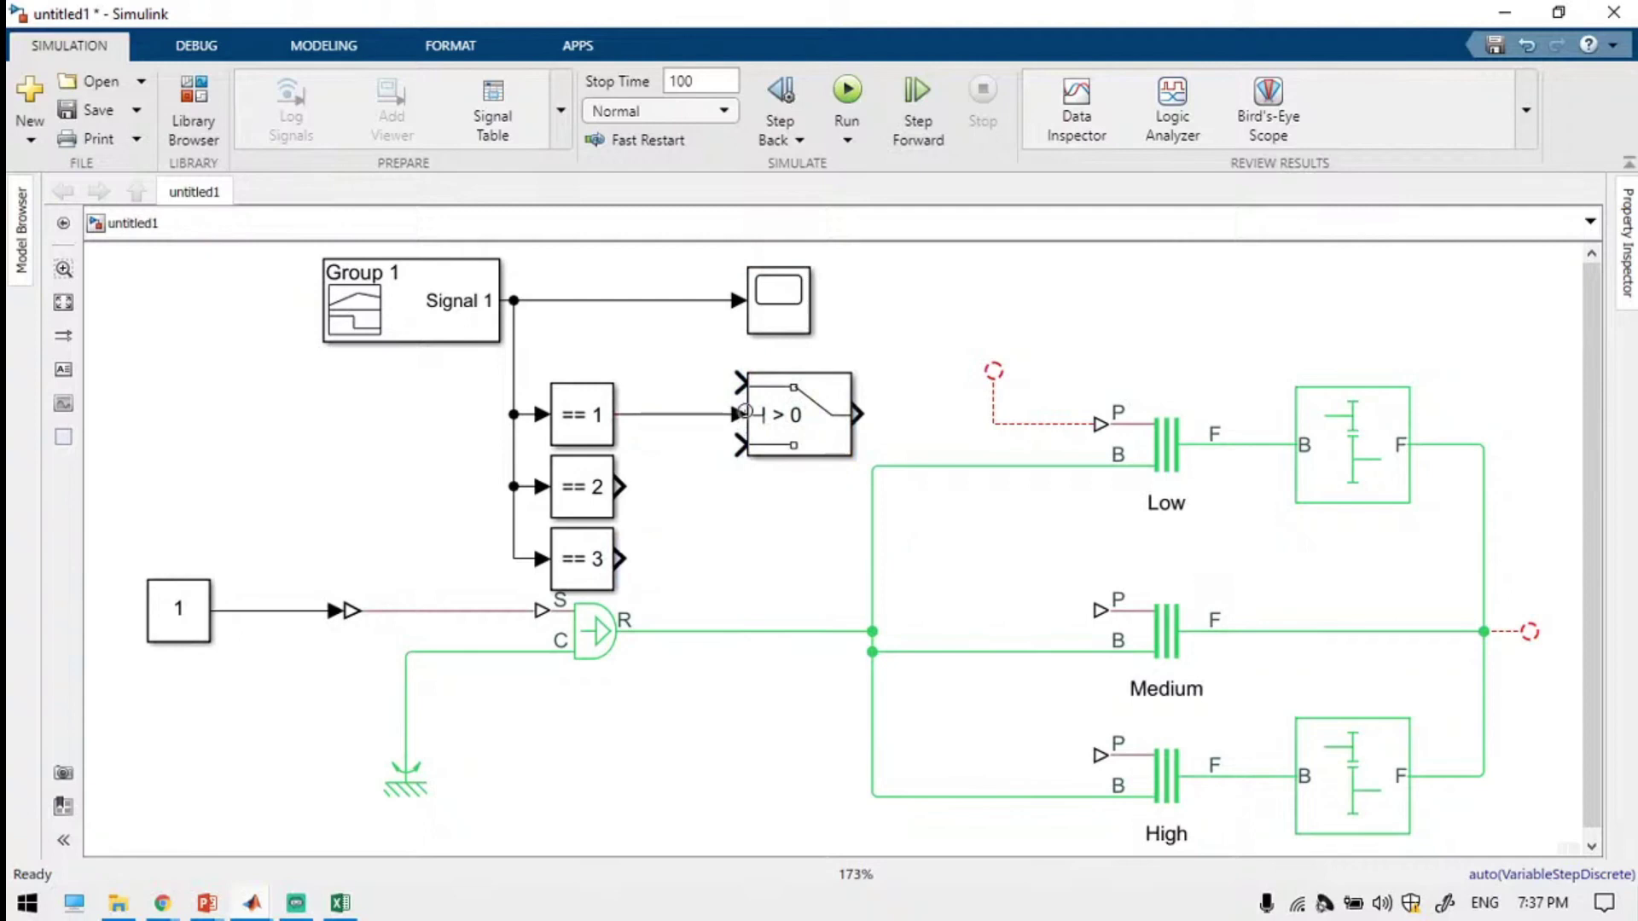
Review the stepped command in the Scope and draw an open line from the Switch's first data input.
{"action": "double_click", "coordinate": [791, 297]}
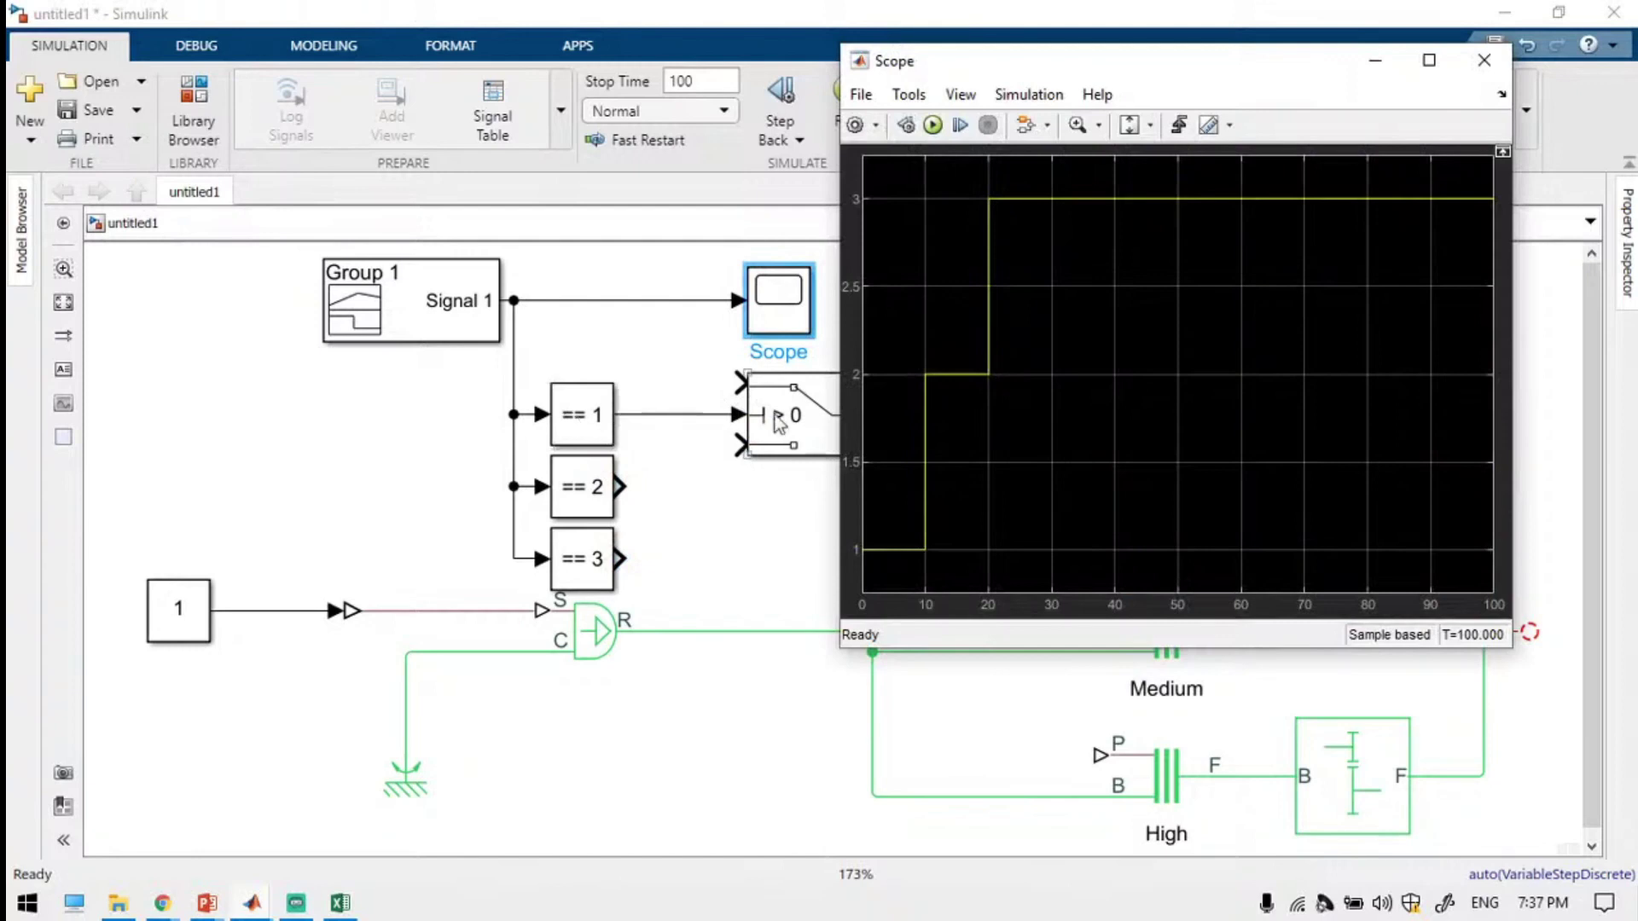
{"action": "left_click", "coordinate": [732, 380]}
{"action": "left_click_drag", "start_coordinate": [729, 380], "coordinate": [705, 381]}
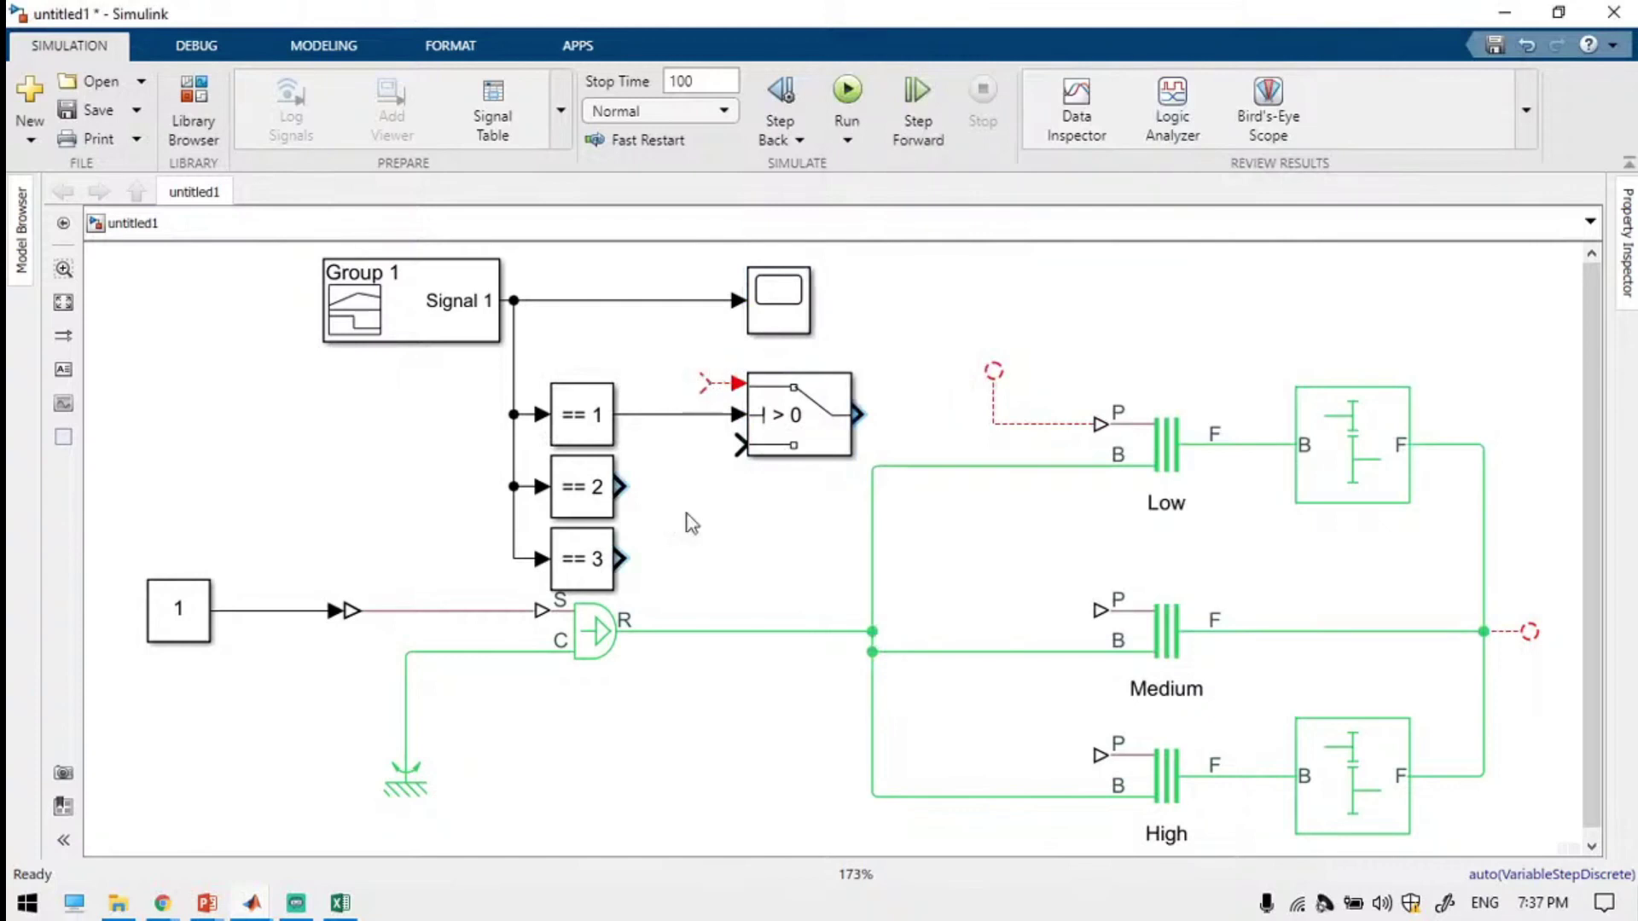
Add a Constant block above the == 1 signal line and set its value to 1000.
{"action": "double_click", "coordinate": [645, 359]}
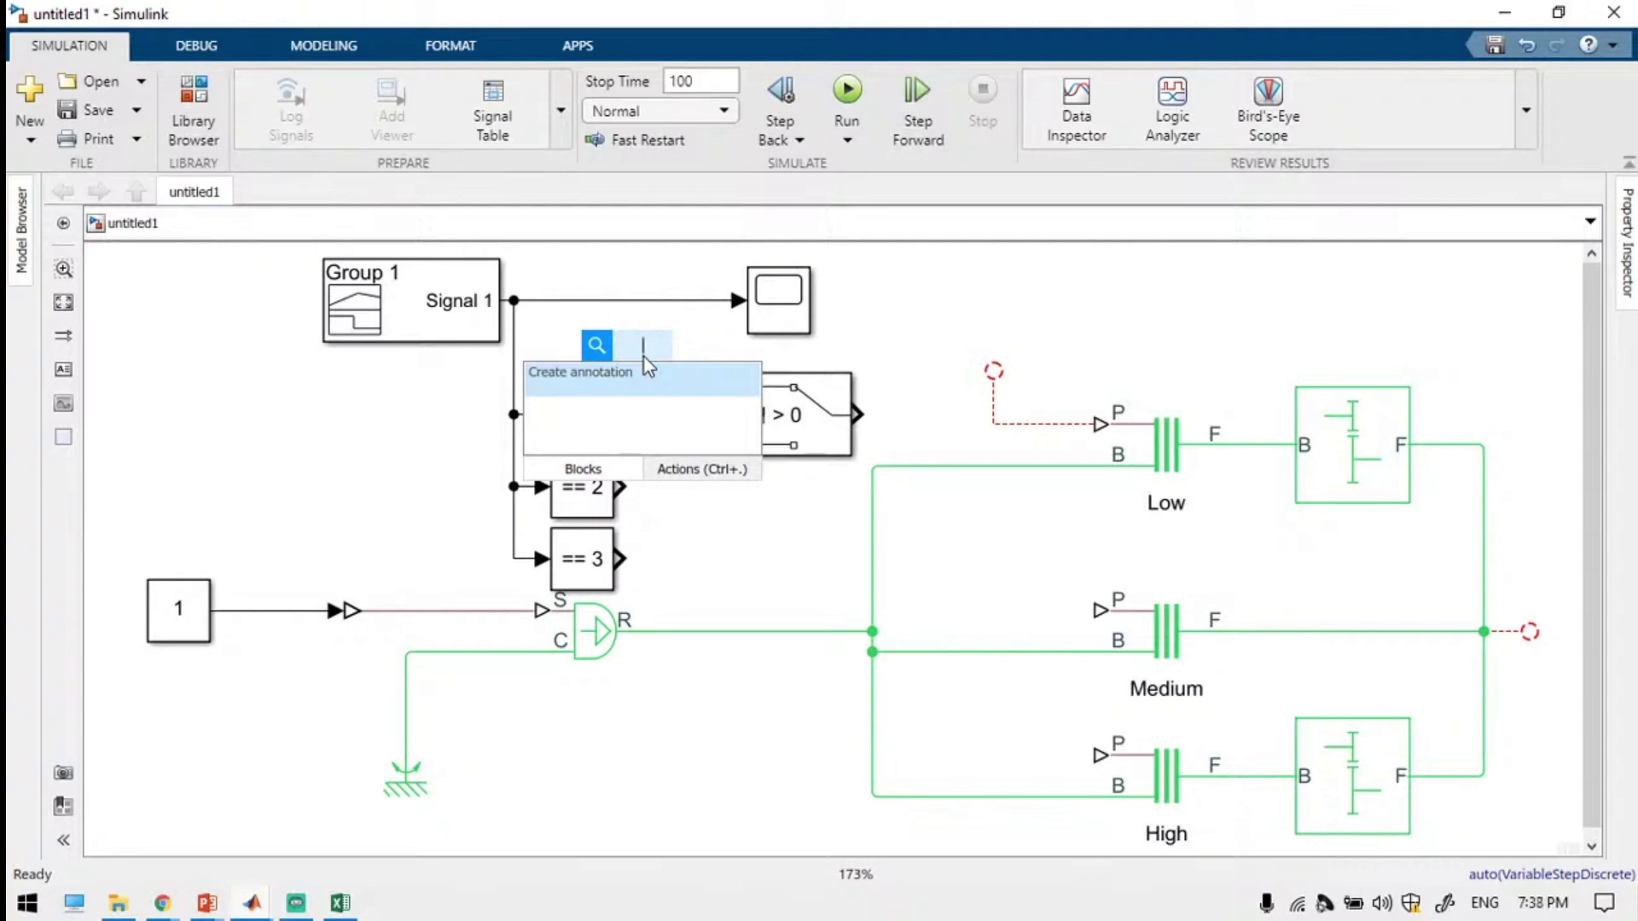
{"action": "type", "text": "const"}
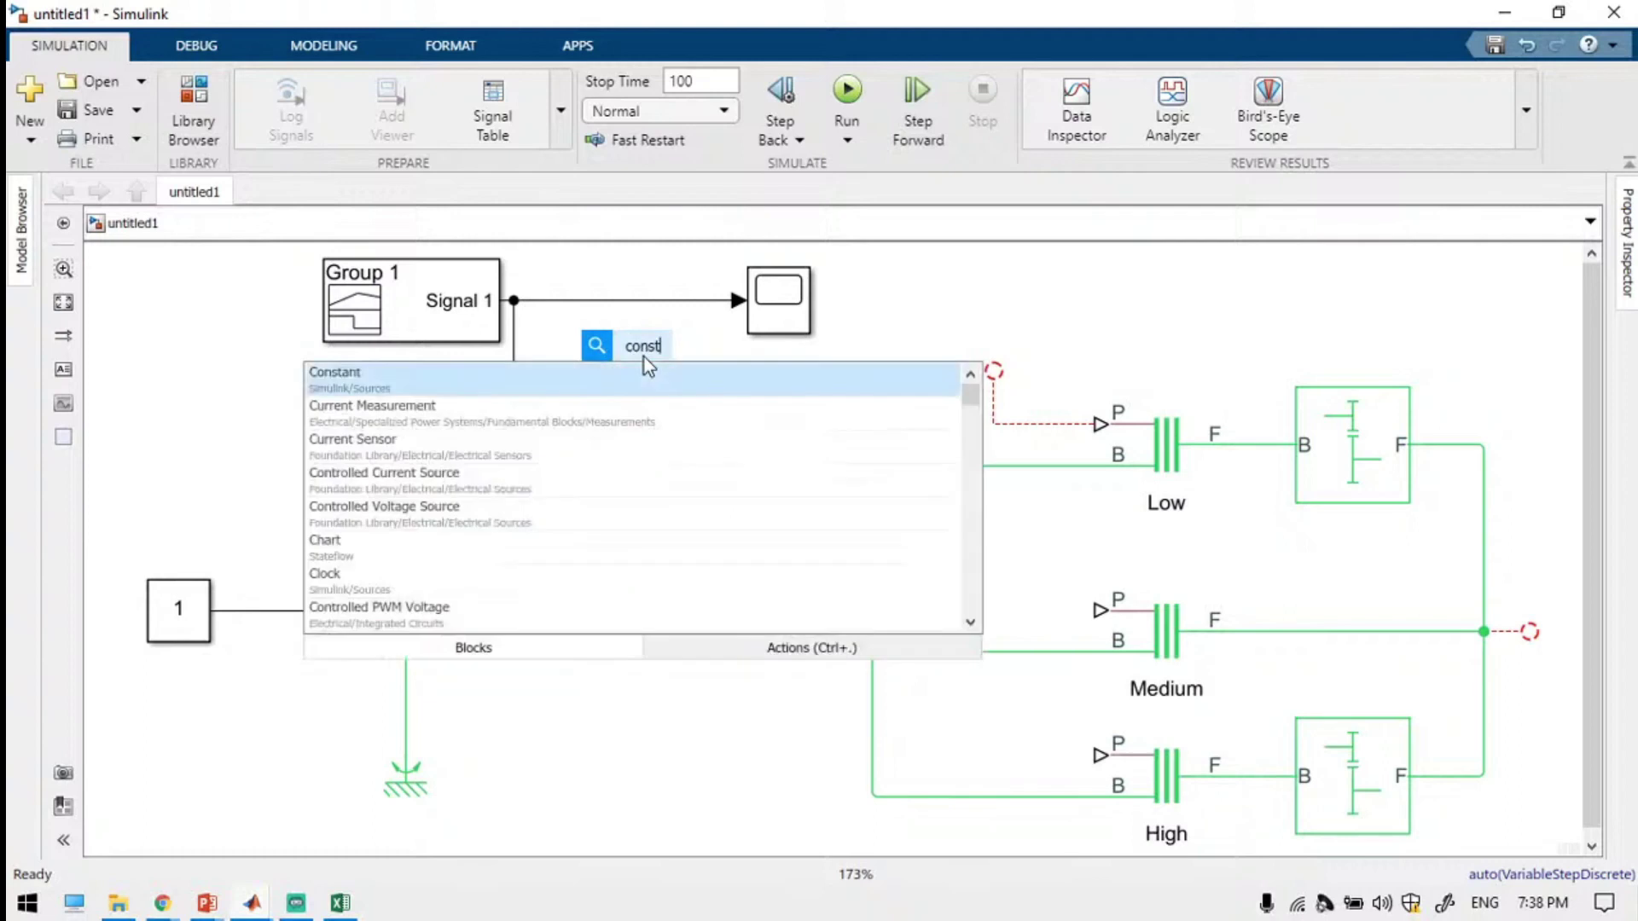
{"action": "key", "text": "Return"}
{"action": "double_click", "coordinate": [643, 355]}
{"action": "type", "text": "1000"}
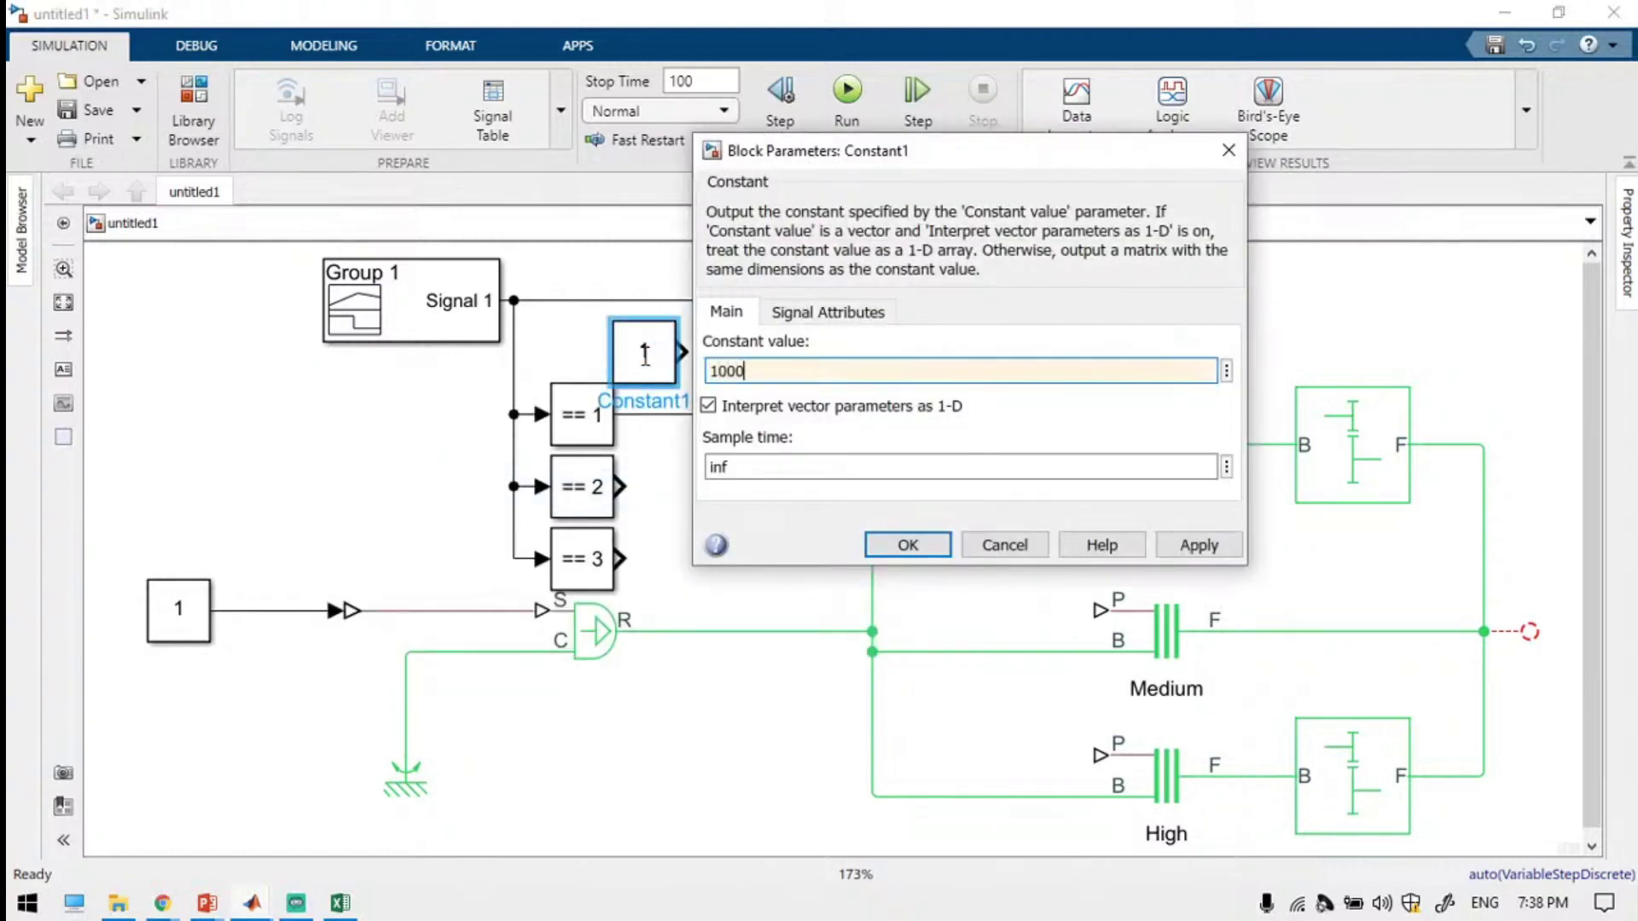
{"action": "key", "text": "Return"}
Copy the Constant block to the Switch's third input and set the copy's value to 0.
{"action": "left_click_drag", "start_coordinate": [658, 360], "coordinate": [696, 469]}
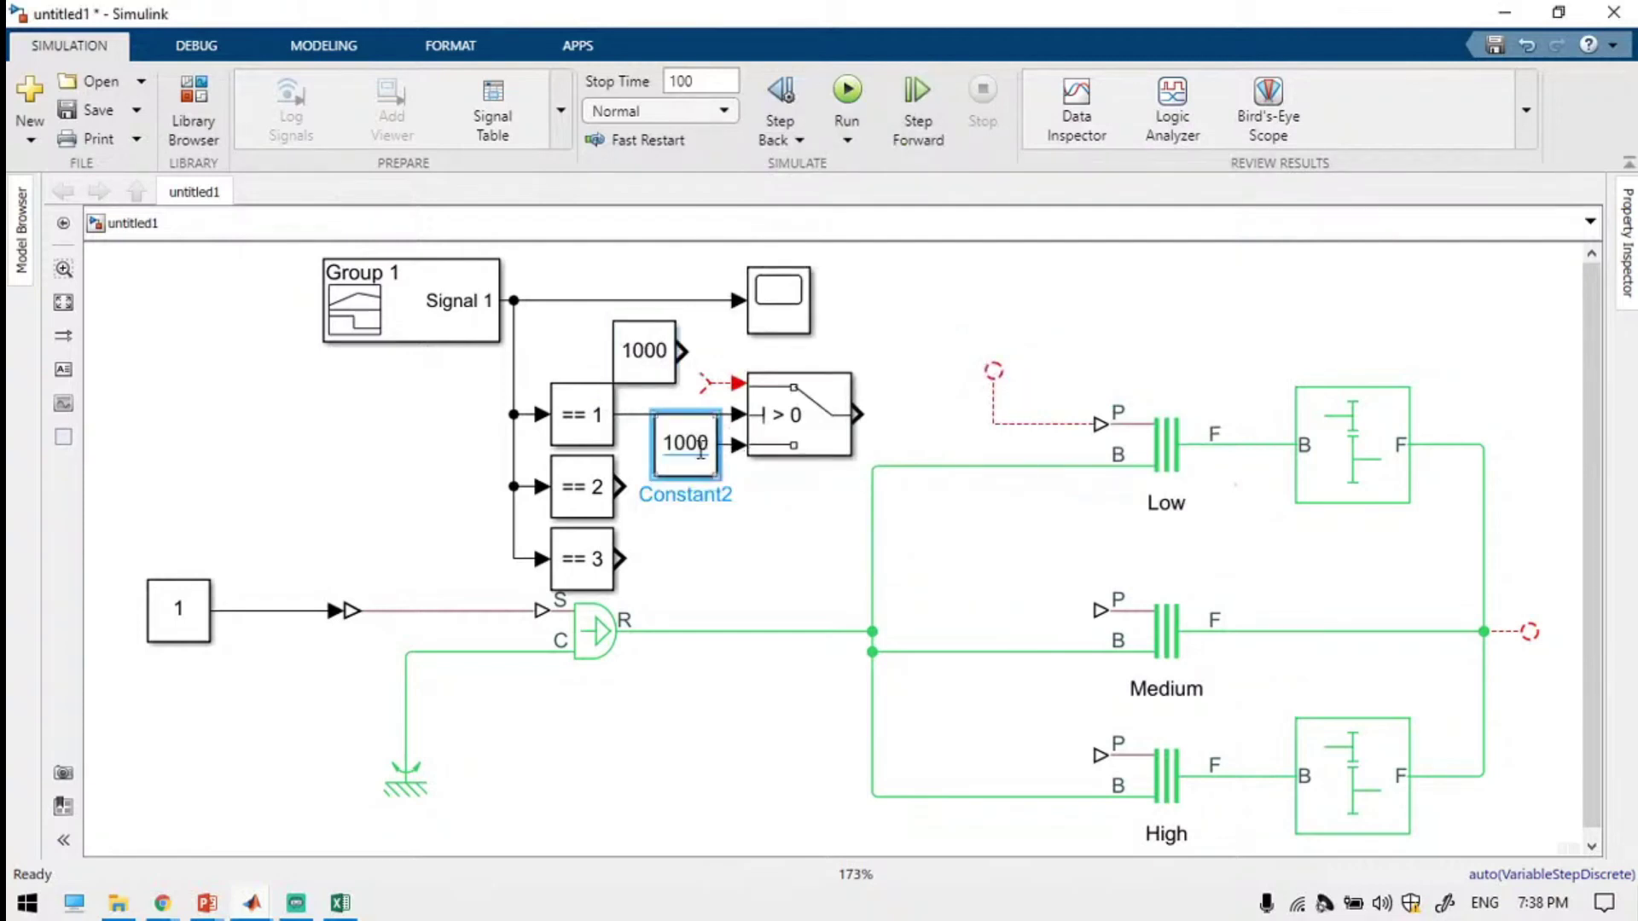
{"action": "double_click", "coordinate": [700, 449]}
{"action": "type", "text": "0"}
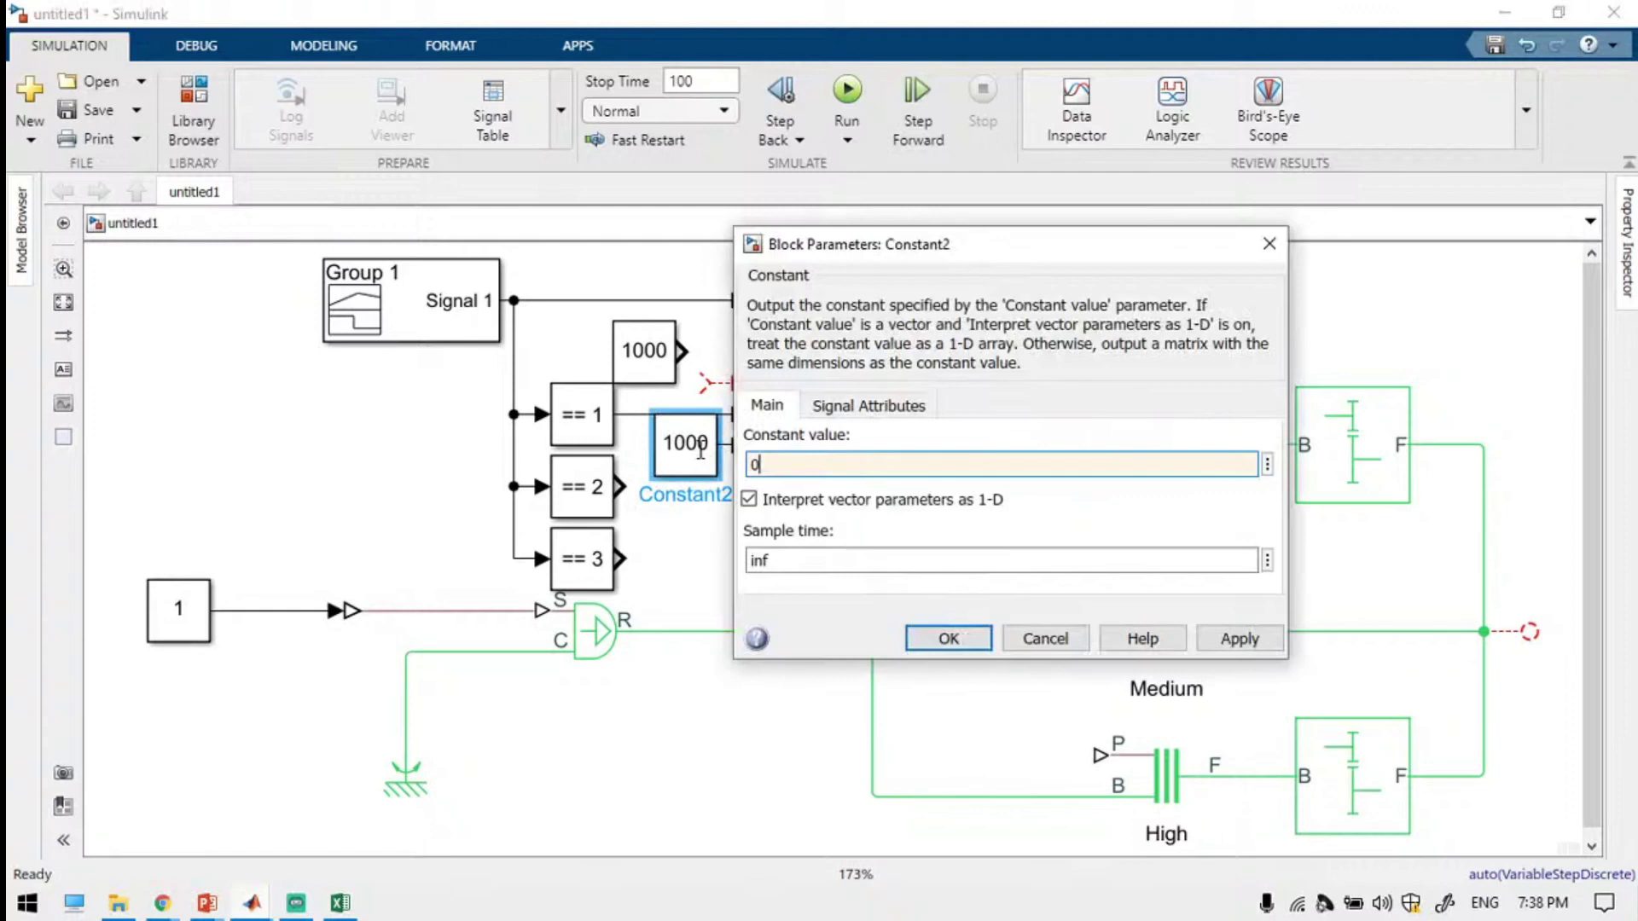
{"action": "key", "text": "Return"}
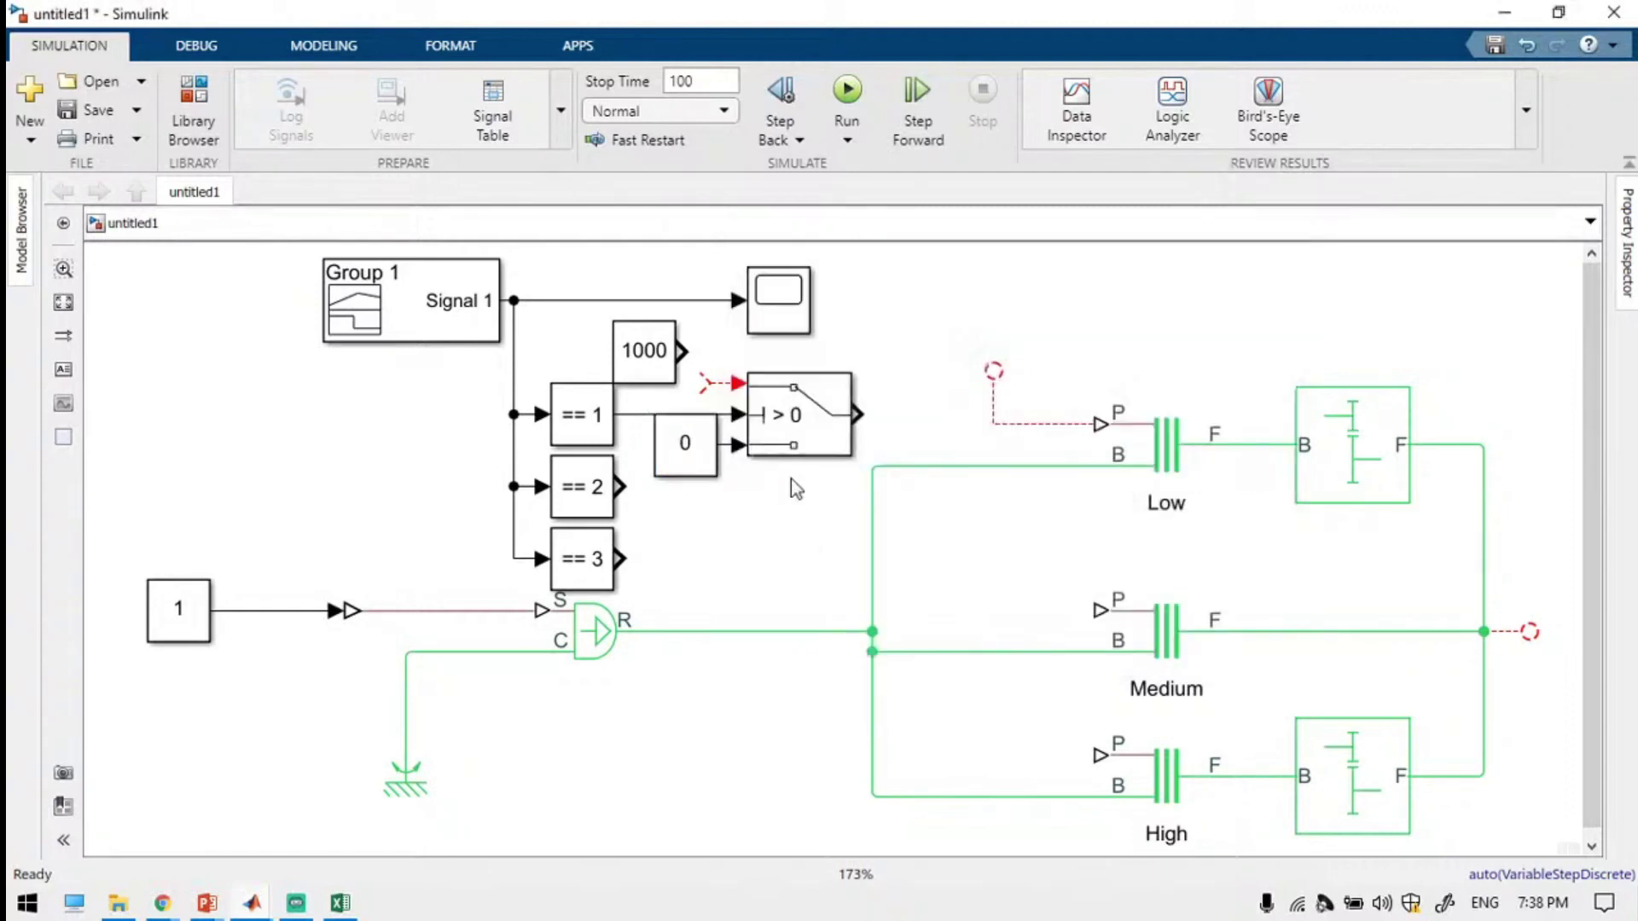
Connect the 1000 Constant block to the Switch's first data input.
{"action": "left_click", "coordinate": [1169, 463]}
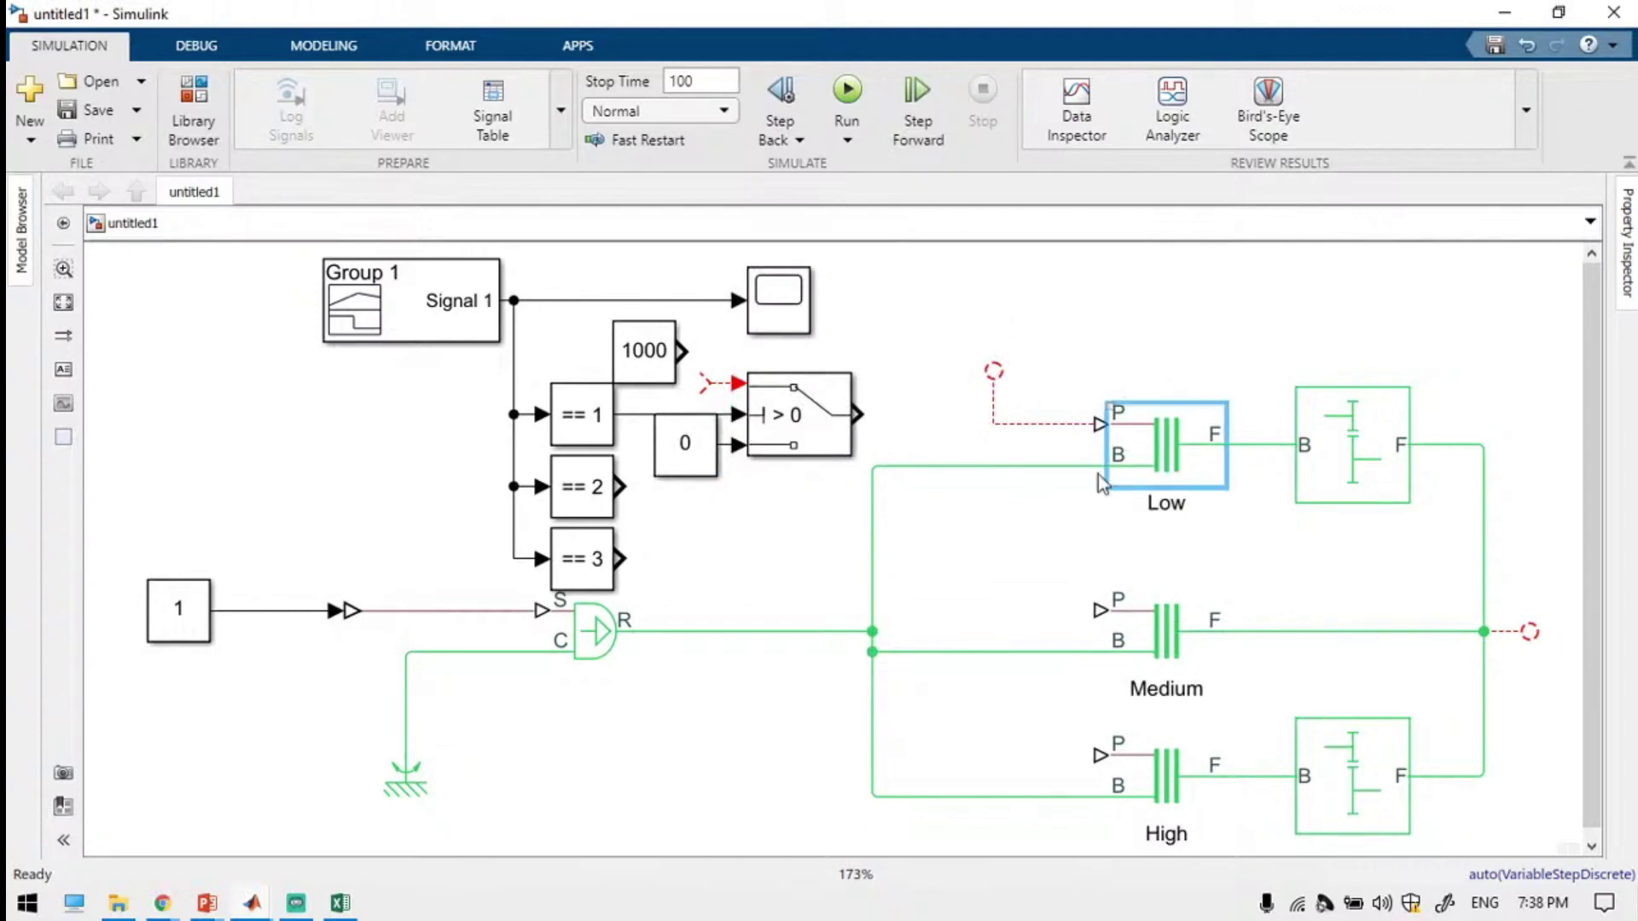
{"action": "left_click", "coordinate": [1344, 450]}
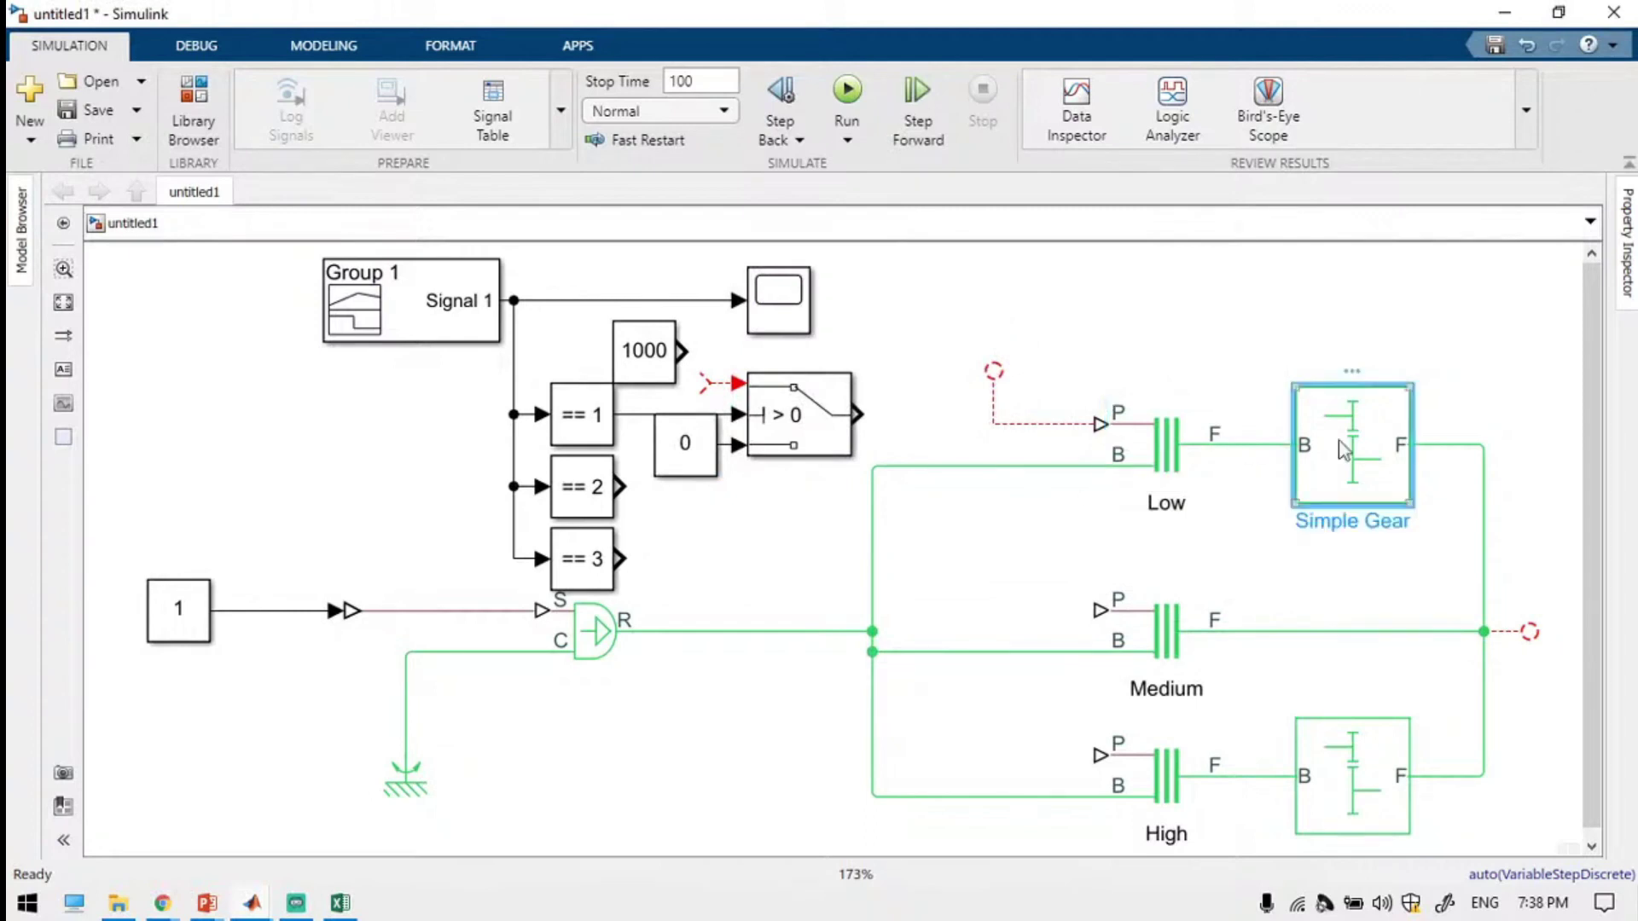
{"action": "left_click", "coordinate": [893, 484]}
{"action": "left_click_drag", "start_coordinate": [703, 383], "coordinate": [683, 352]}
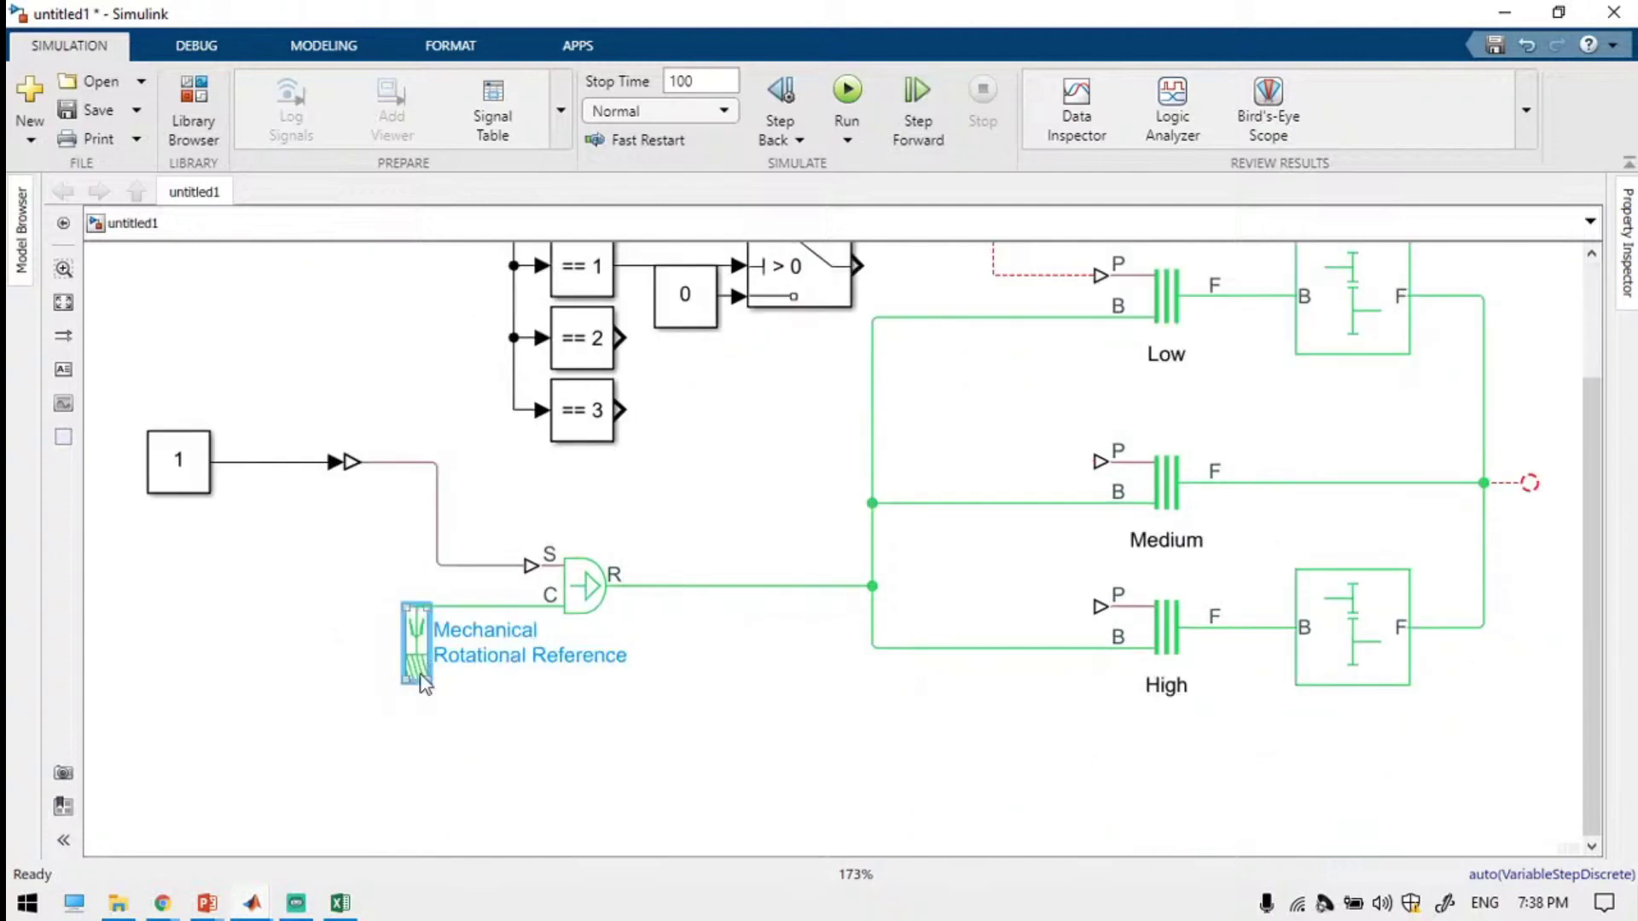
Spread the Compare To Constant blocks apart above the lowered velocity source, and shrink the Switch's two Constant blocks.
{"action": "left_click_drag", "start_coordinate": [454, 727], "coordinate": [454, 755]}
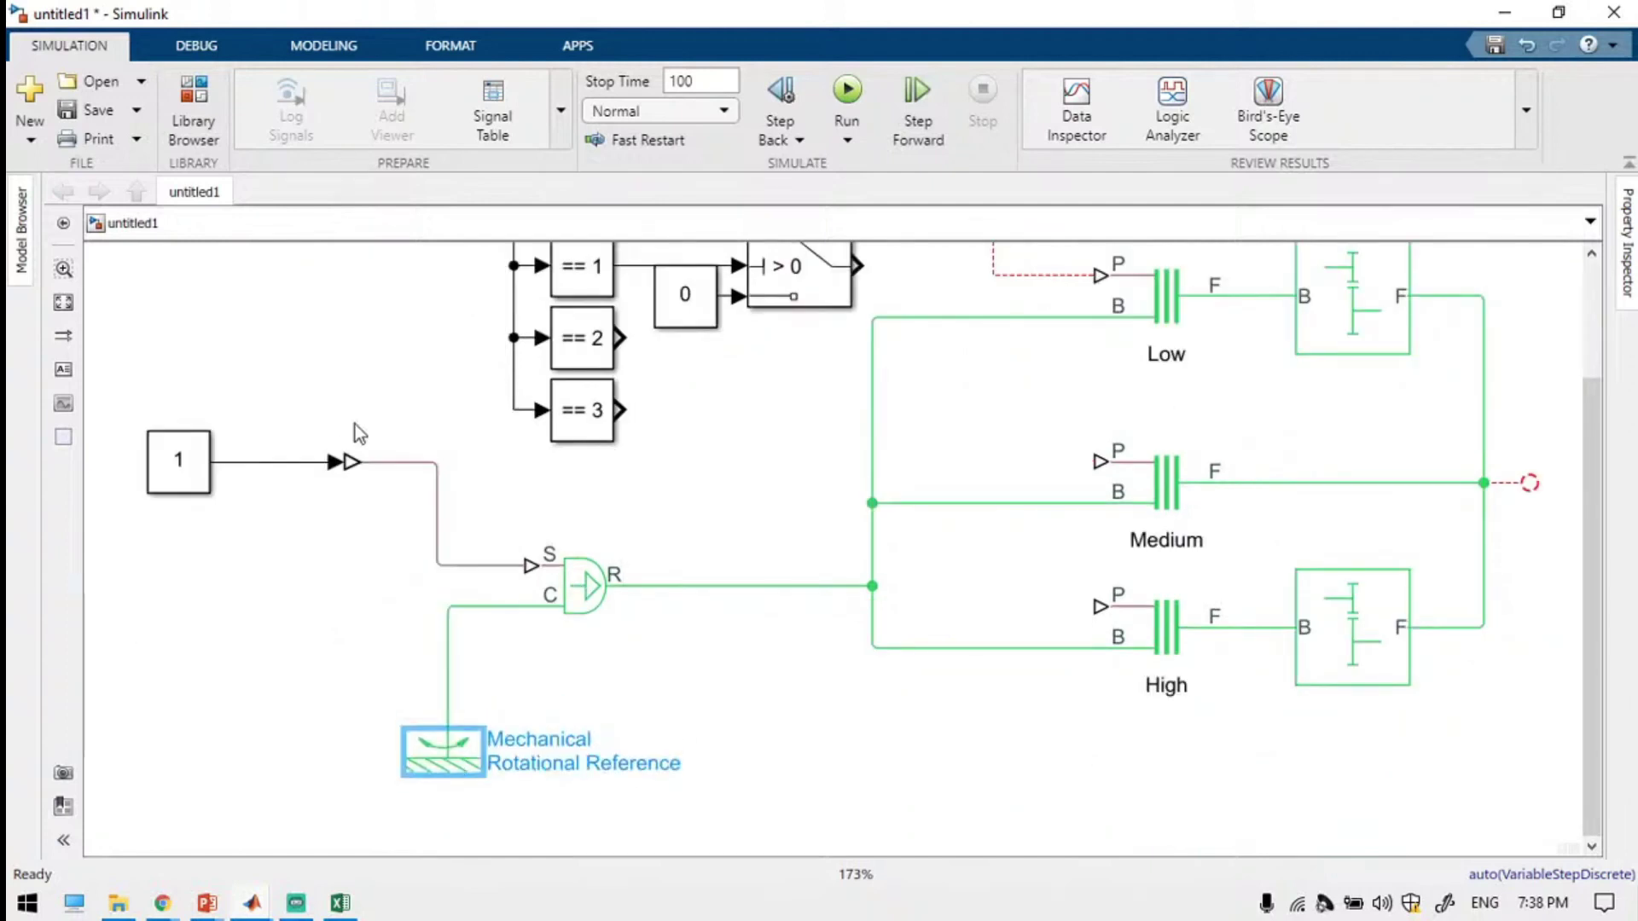
{"action": "left_click_drag", "start_coordinate": [608, 495], "coordinate": [606, 522]}
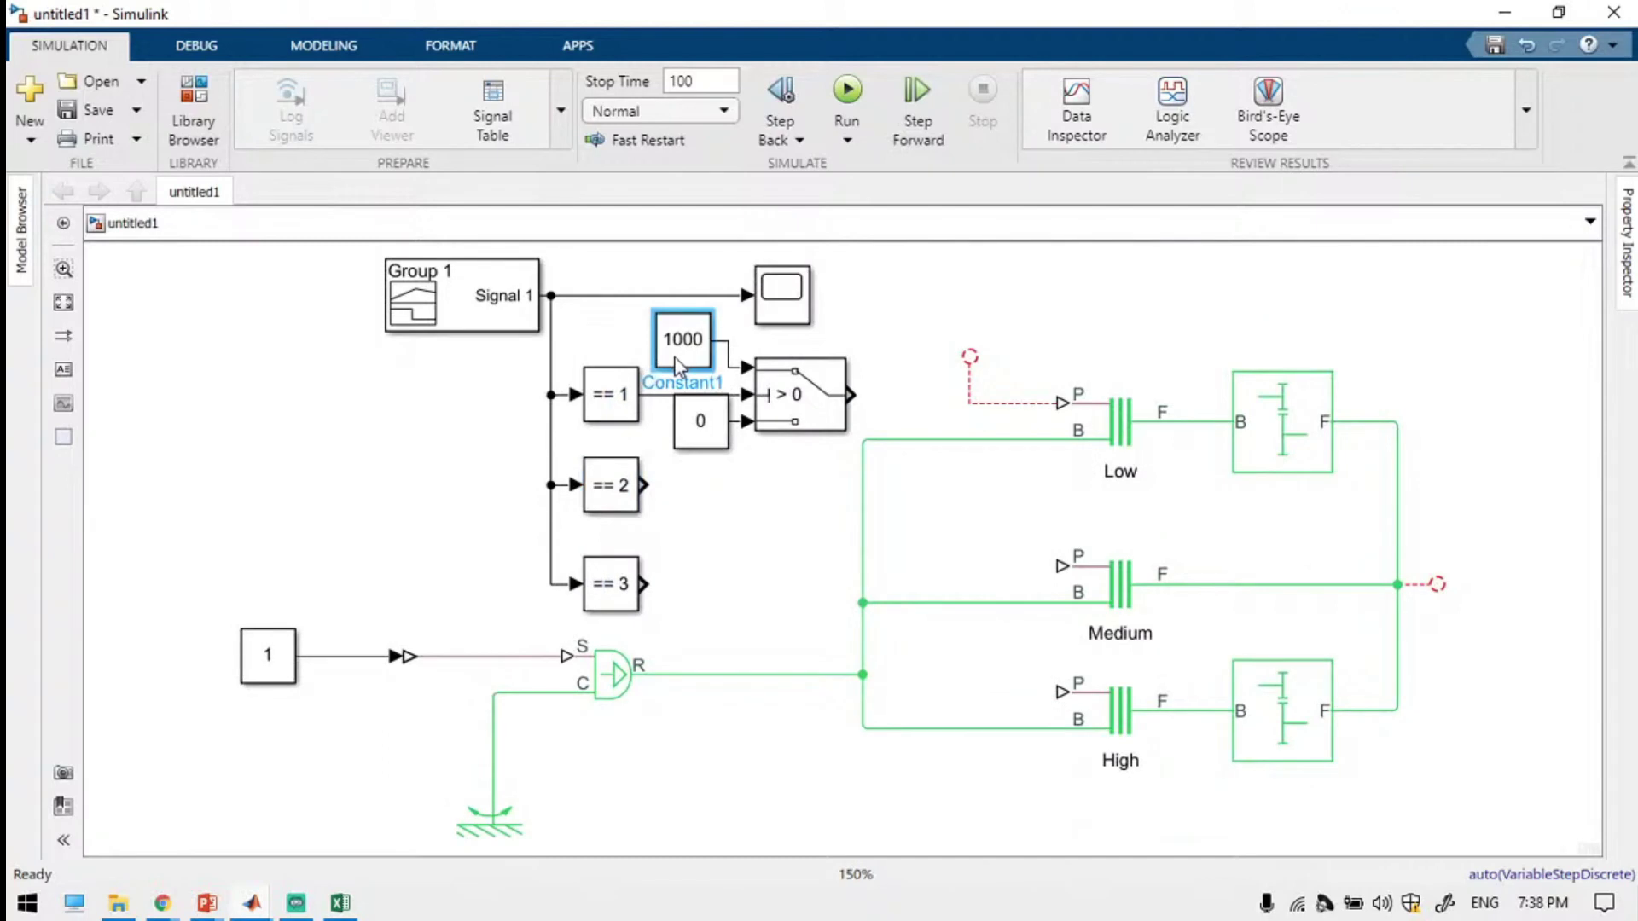
{"action": "left_click_drag", "start_coordinate": [656, 367], "coordinate": [690, 346]}
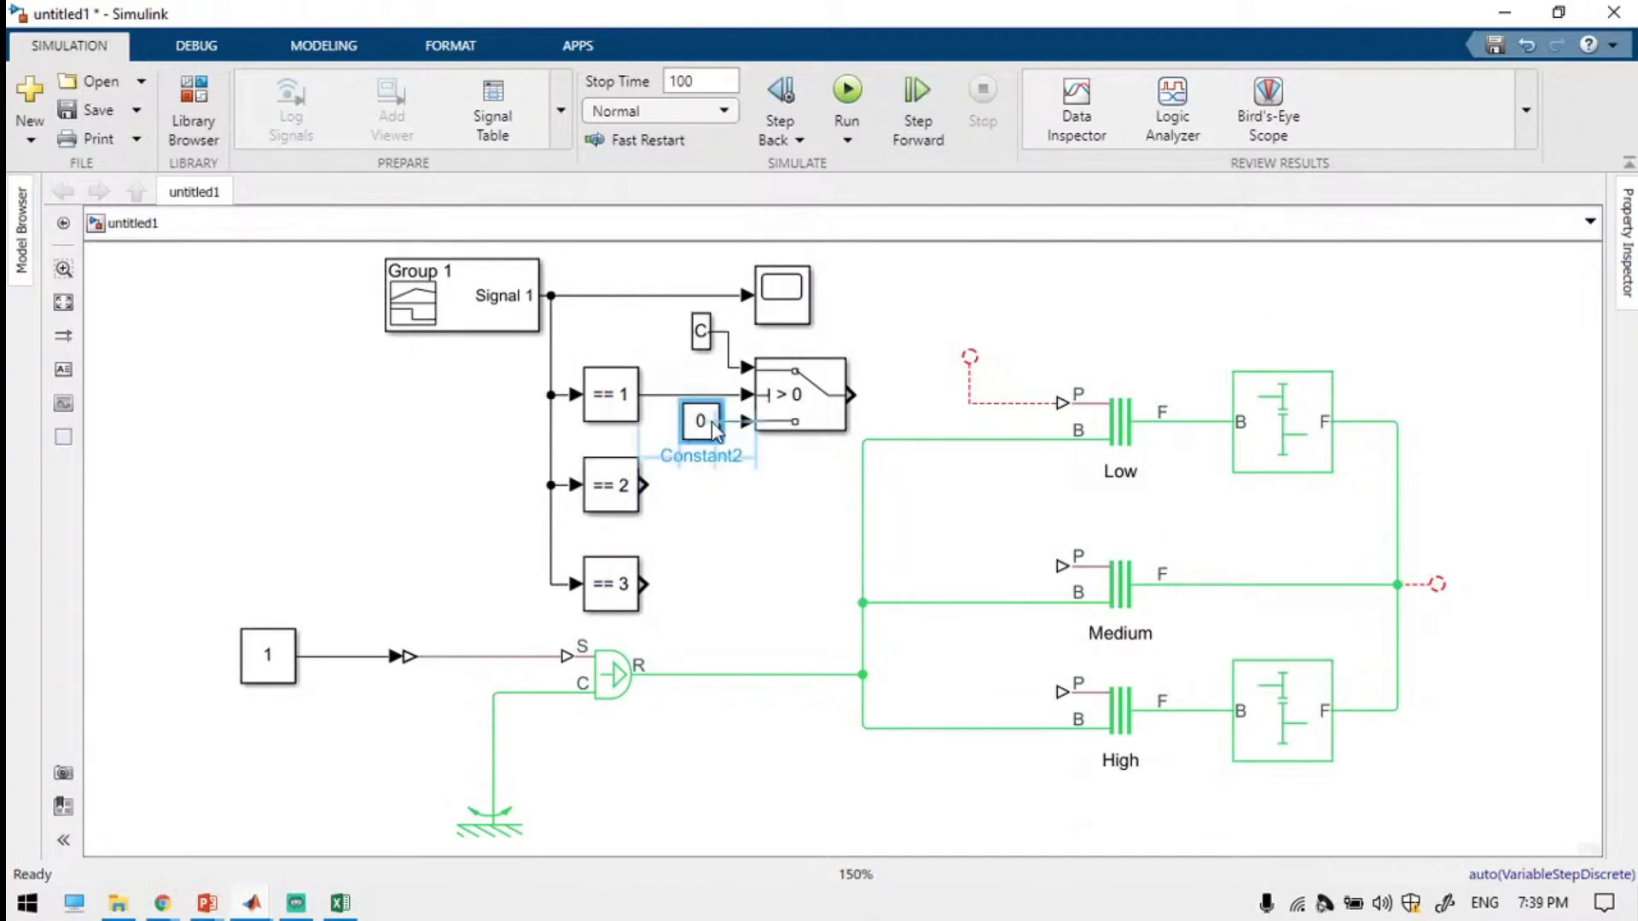
Extend an open line from the Switch's output and add a Simulink-PS Converter at its end.
{"action": "left_click", "coordinate": [858, 397]}
{"action": "mouse_move", "coordinate": [853, 394]}
{"action": "left_mouse_down"}
{"action": "mouse_move", "coordinate": [969, 357]}
{"action": "mouse_move", "coordinate": [878, 393]}
{"action": "left_mouse_up"}
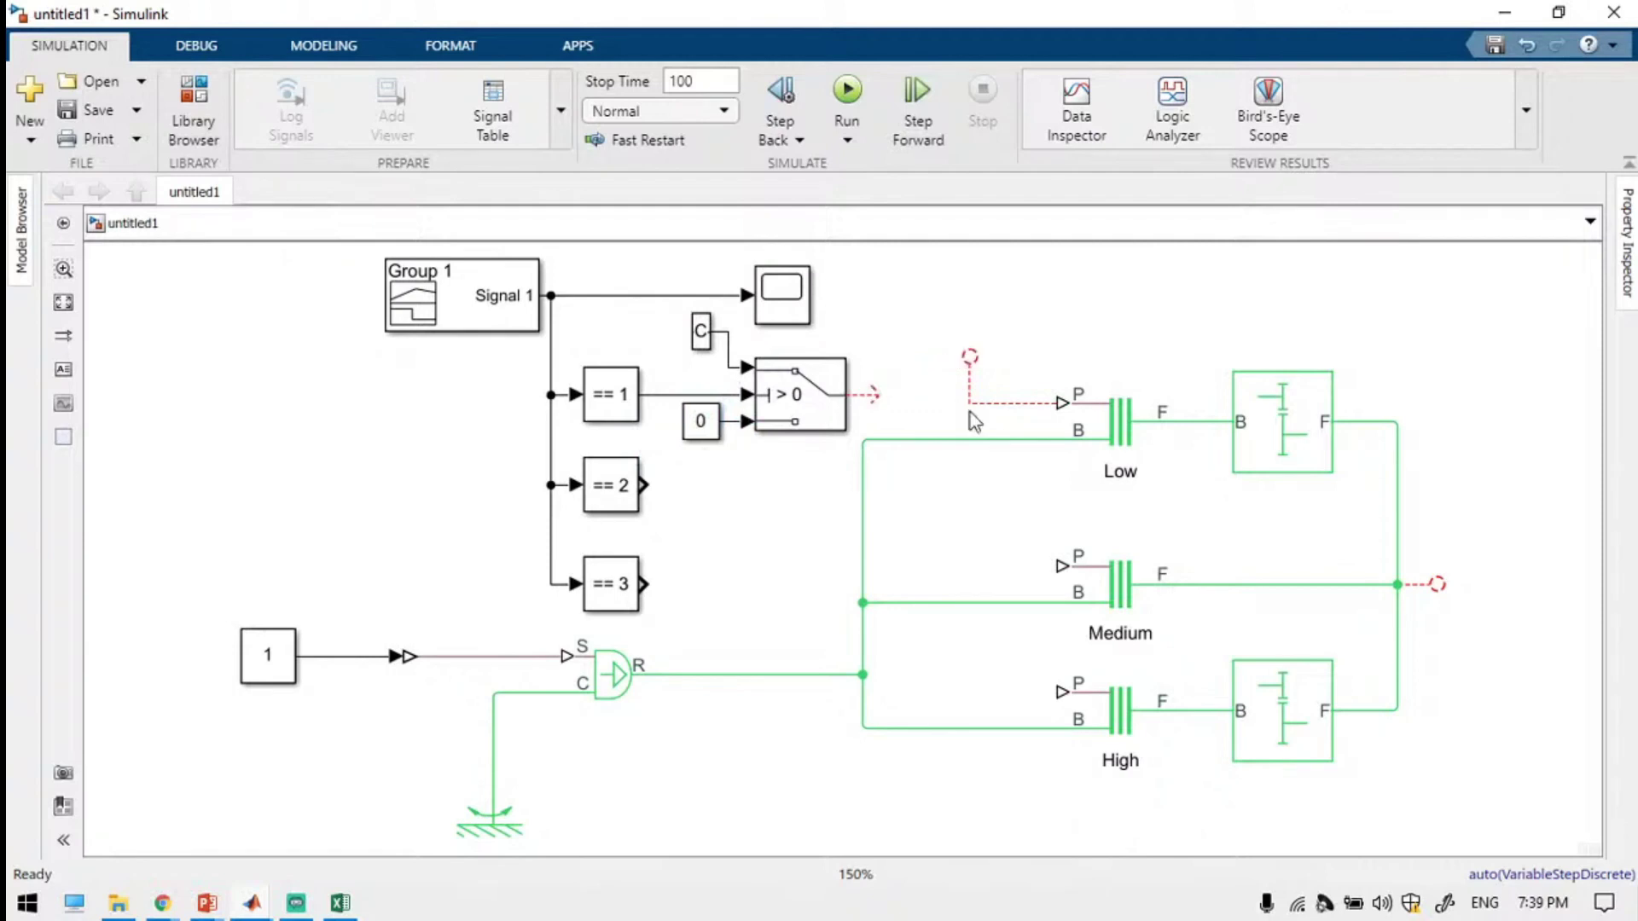
{"action": "double_click", "coordinate": [905, 391]}
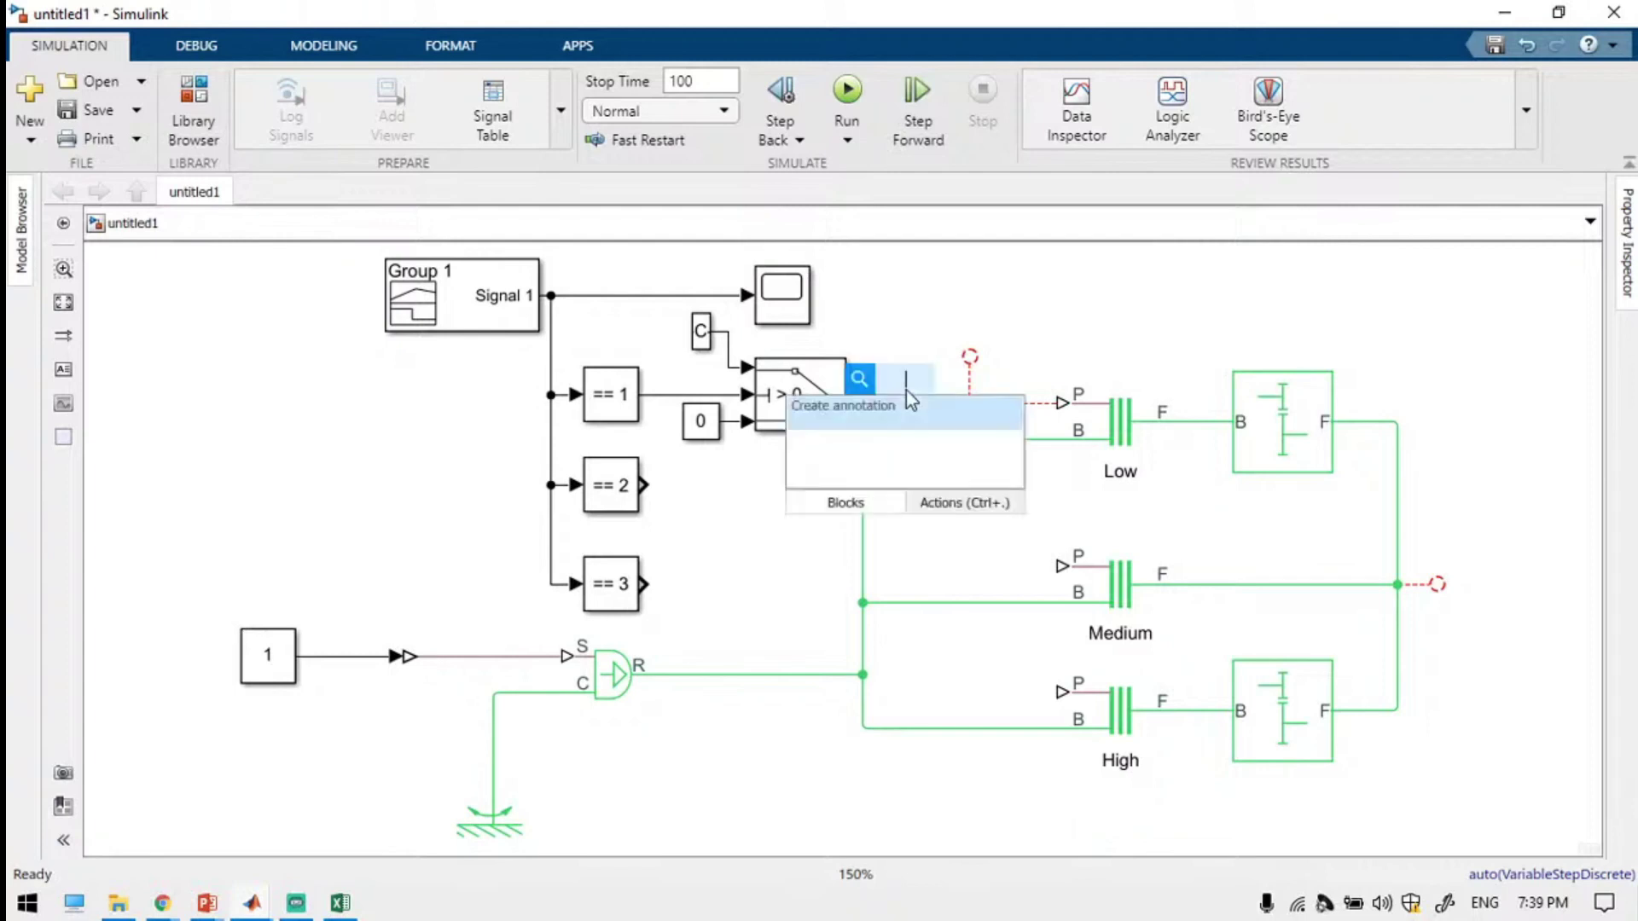
{"action": "type", "text": "simul"}
{"action": "key", "text": "Return"}
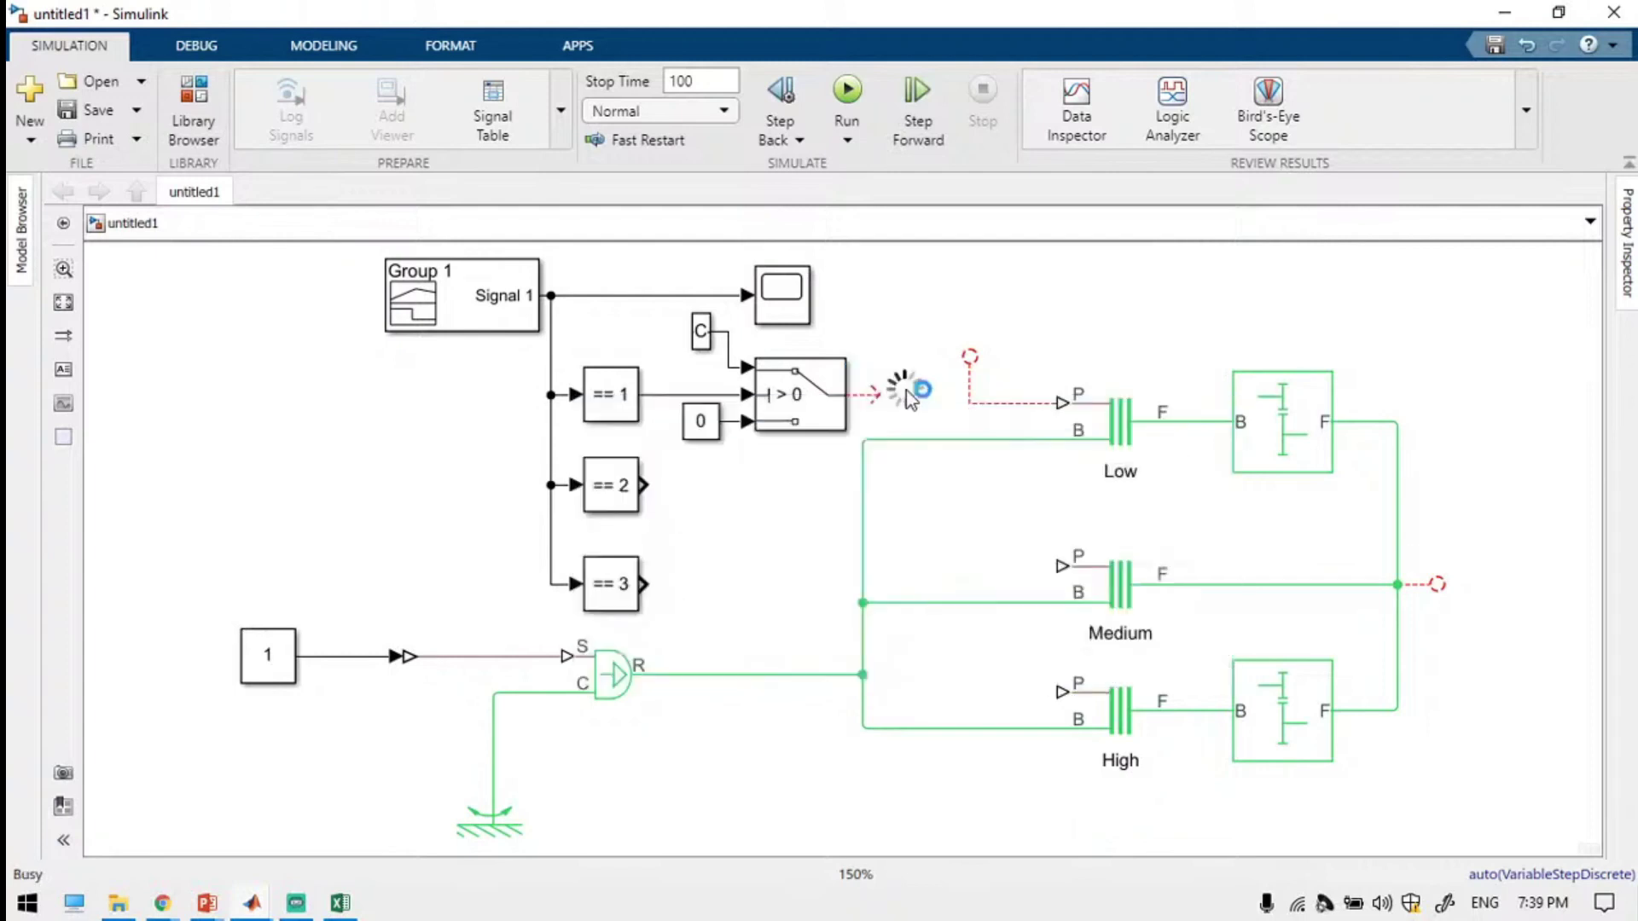
Align the 1000 Constant with the Switch's first input and group the Constants, Switch and converter into a subsystem.
{"action": "left_click", "coordinate": [701, 332]}
{"action": "left_click_drag", "start_coordinate": [703, 349], "coordinate": [712, 385]}
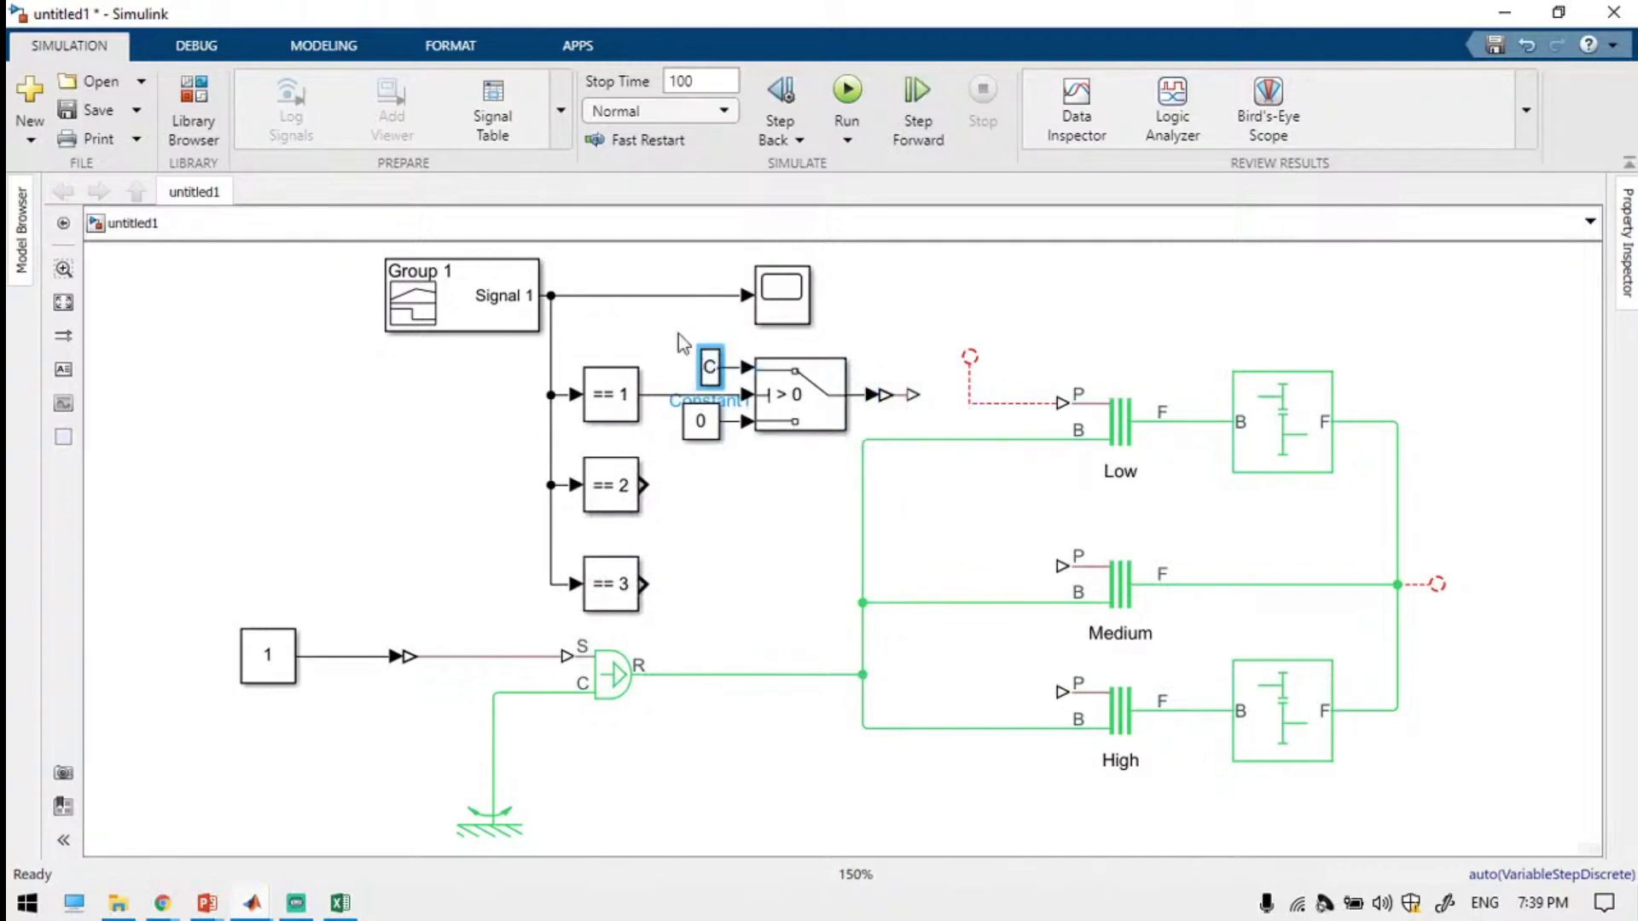
{"action": "left_click_drag", "start_coordinate": [663, 323], "coordinate": [970, 357]}
{"action": "key", "text": "ctrl+g"}
Connect the subsystem to Low's P port and place two copies linking == 2 to Medium and == 3 to High.
{"action": "left_click", "coordinate": [806, 422]}
{"action": "left_click_drag", "start_coordinate": [736, 339], "coordinate": [746, 427]}
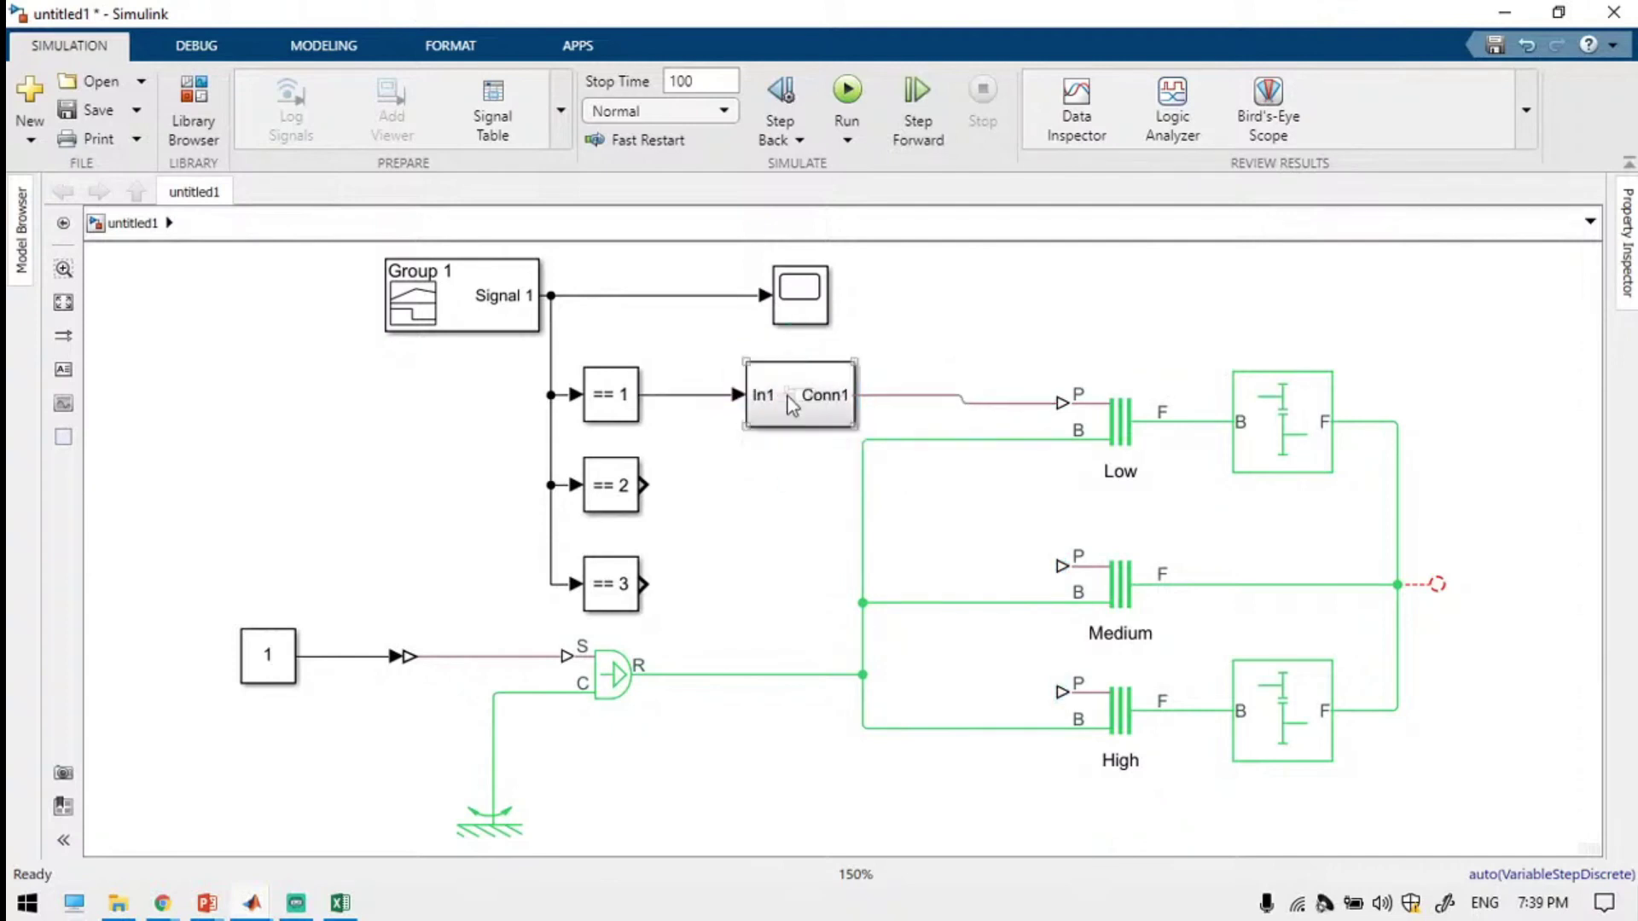
{"action": "left_click_drag", "start_coordinate": [744, 498], "coordinate": [744, 597]}
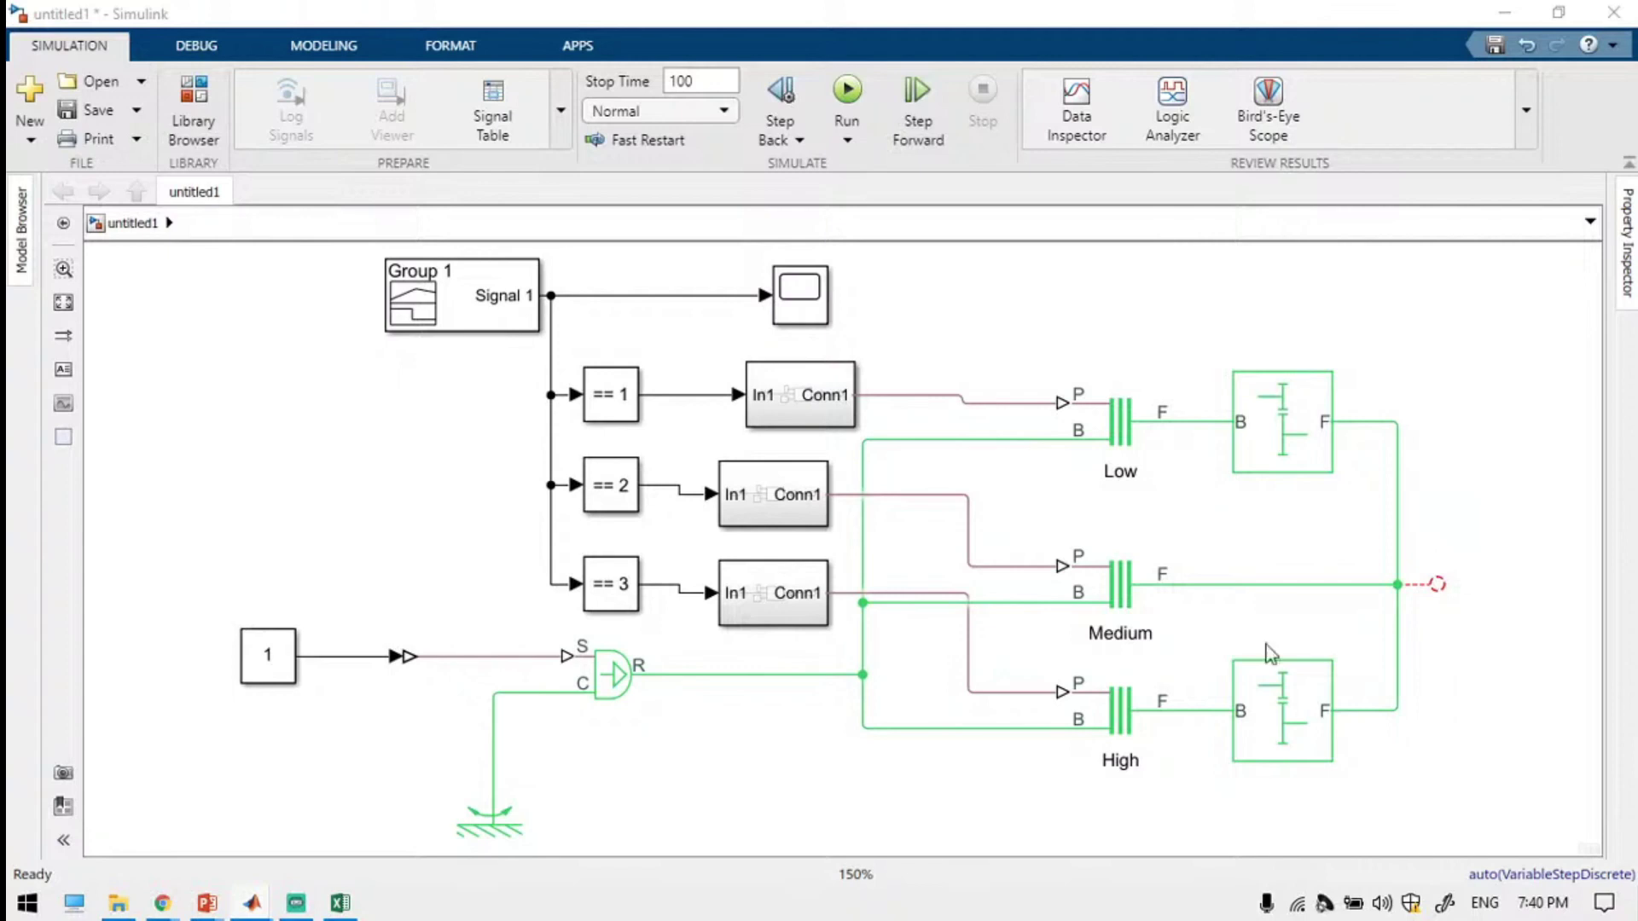
Add an Inertia block beneath the velocity source's output line and connect it to that line.
{"action": "double_click", "coordinate": [724, 795]}
{"action": "type", "text": "in"}
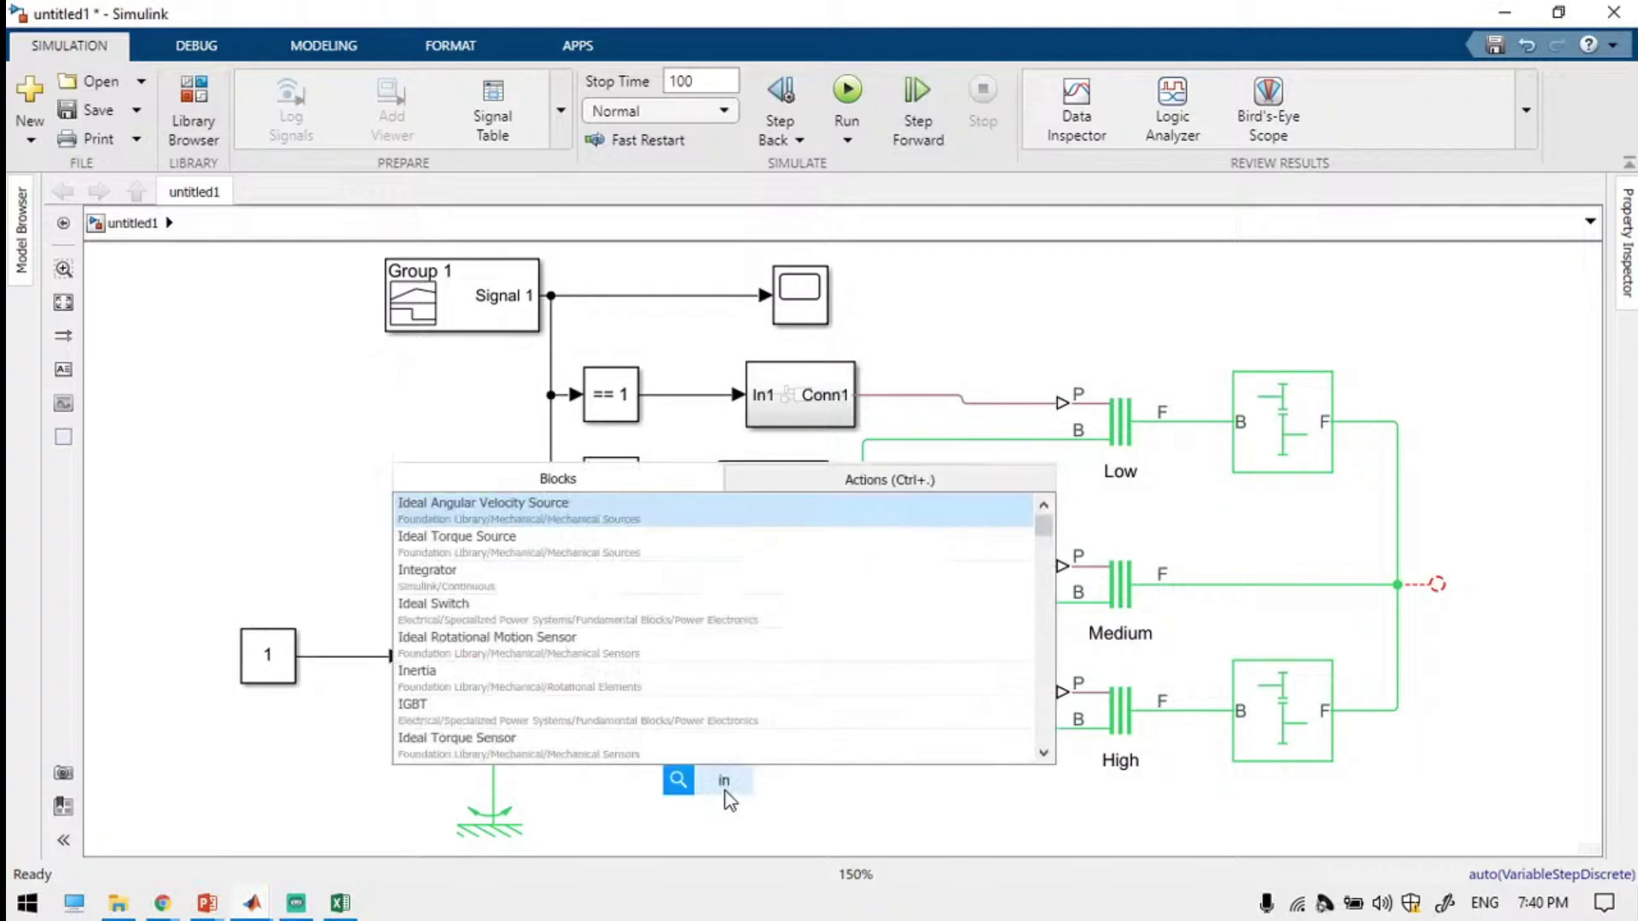
{"action": "type", "text": "d"}
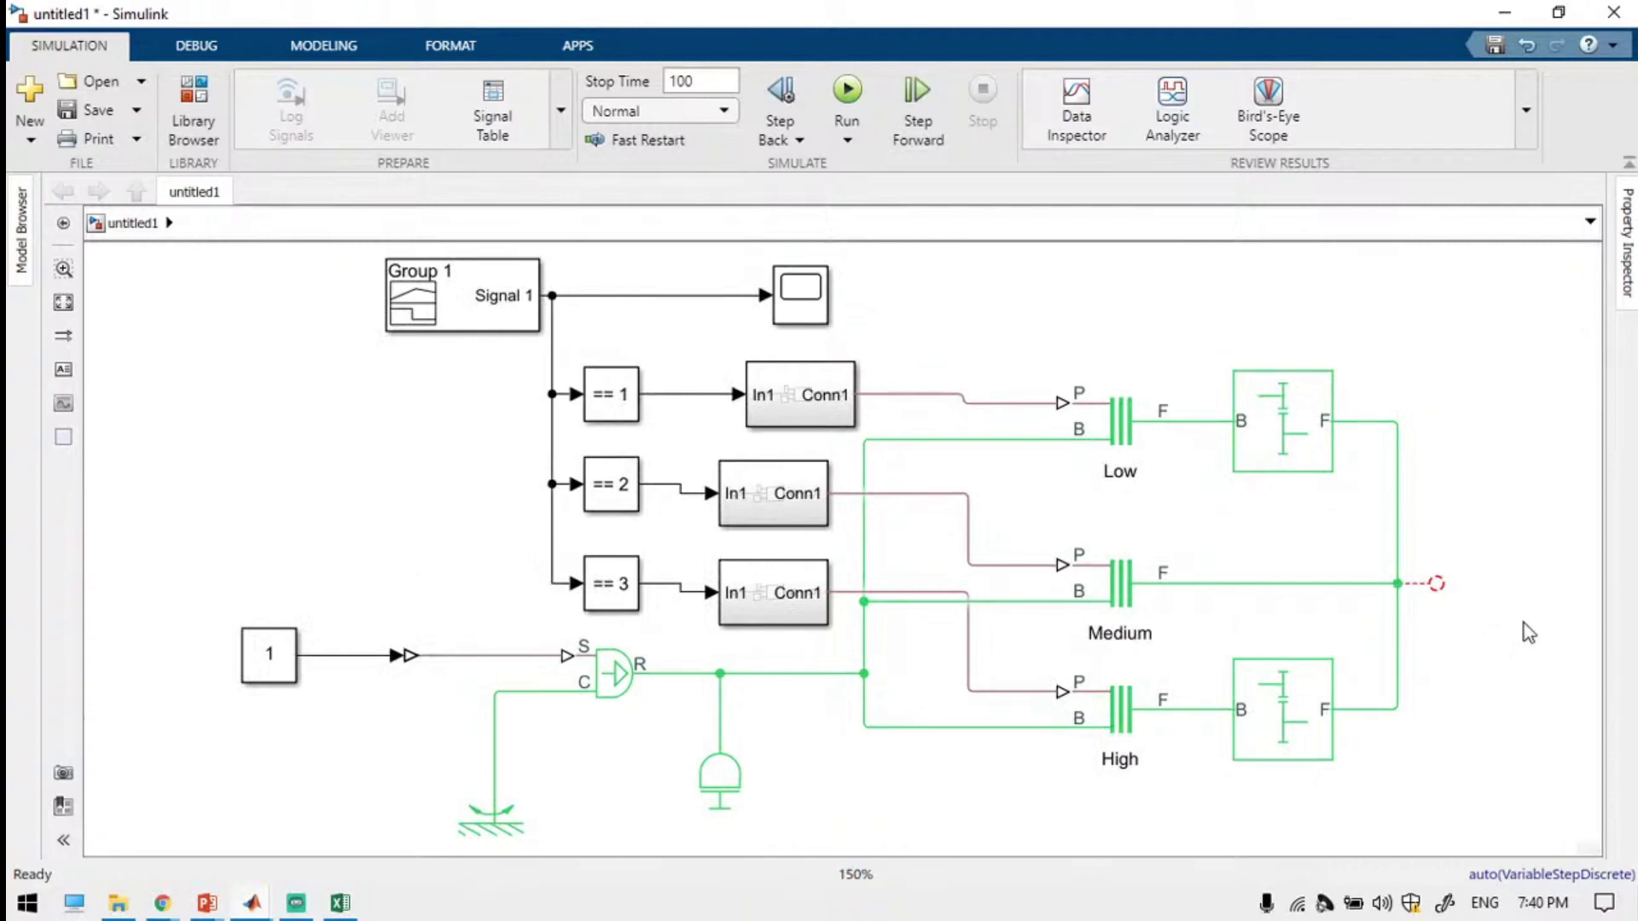
Add an Ideal Rotational Motion Sensor beyond the gears and connect its R port to their common output line.
{"action": "double_click", "coordinate": [1553, 541]}
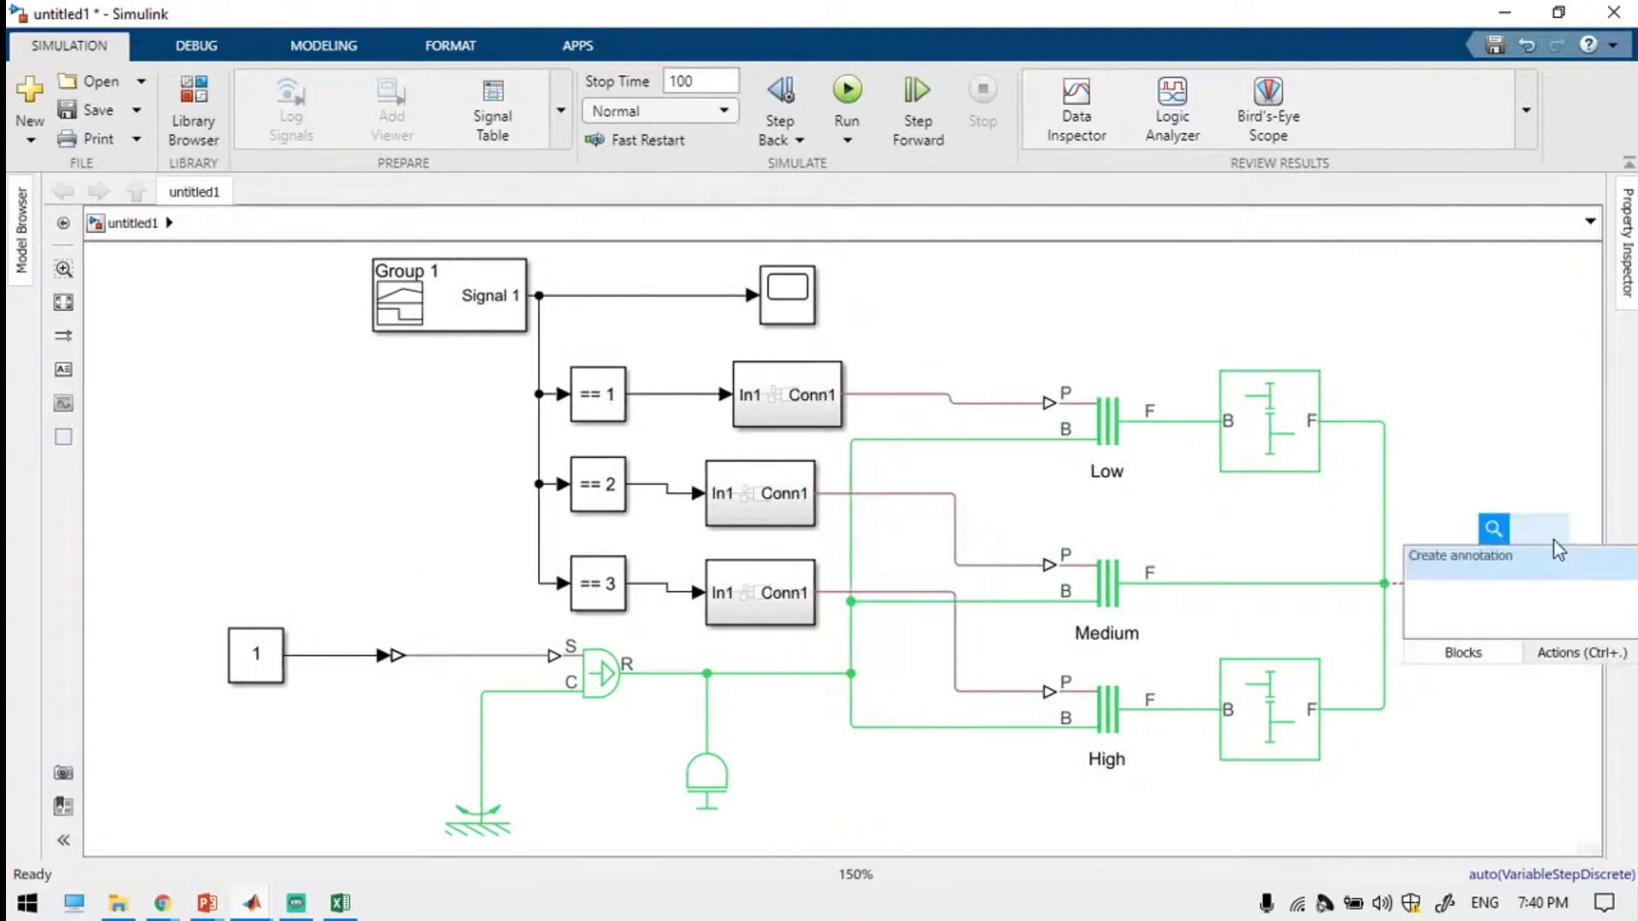
{"action": "type", "text": "Ide"}
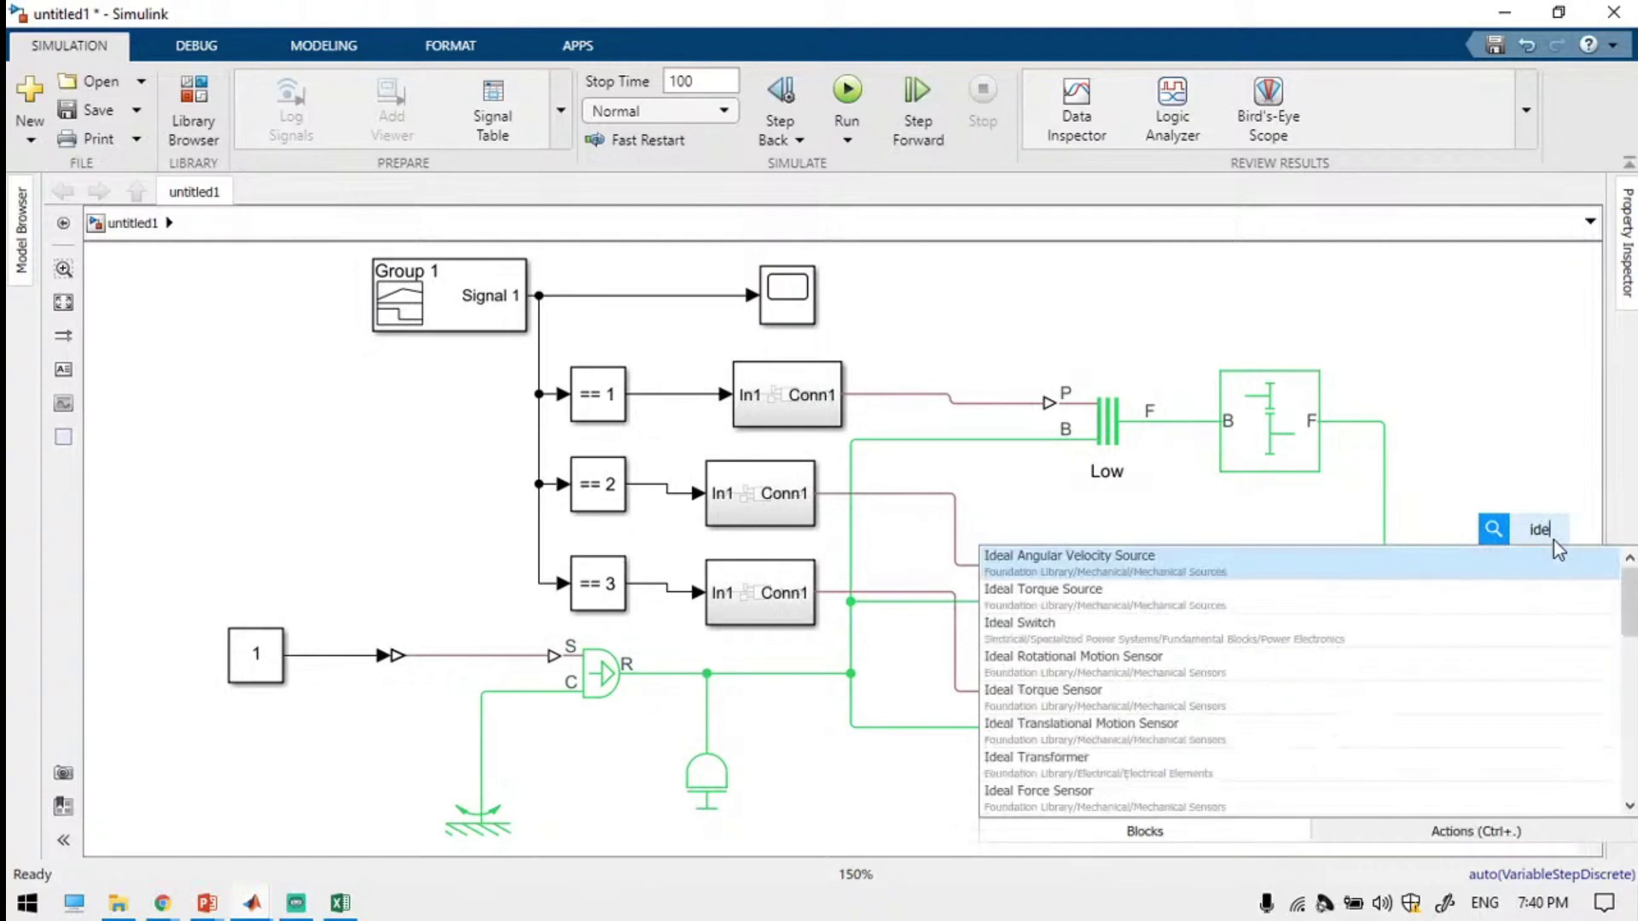
{"action": "key", "text": "Down"}
{"action": "key", "text": "Down"}
{"action": "key", "text": "Down"}
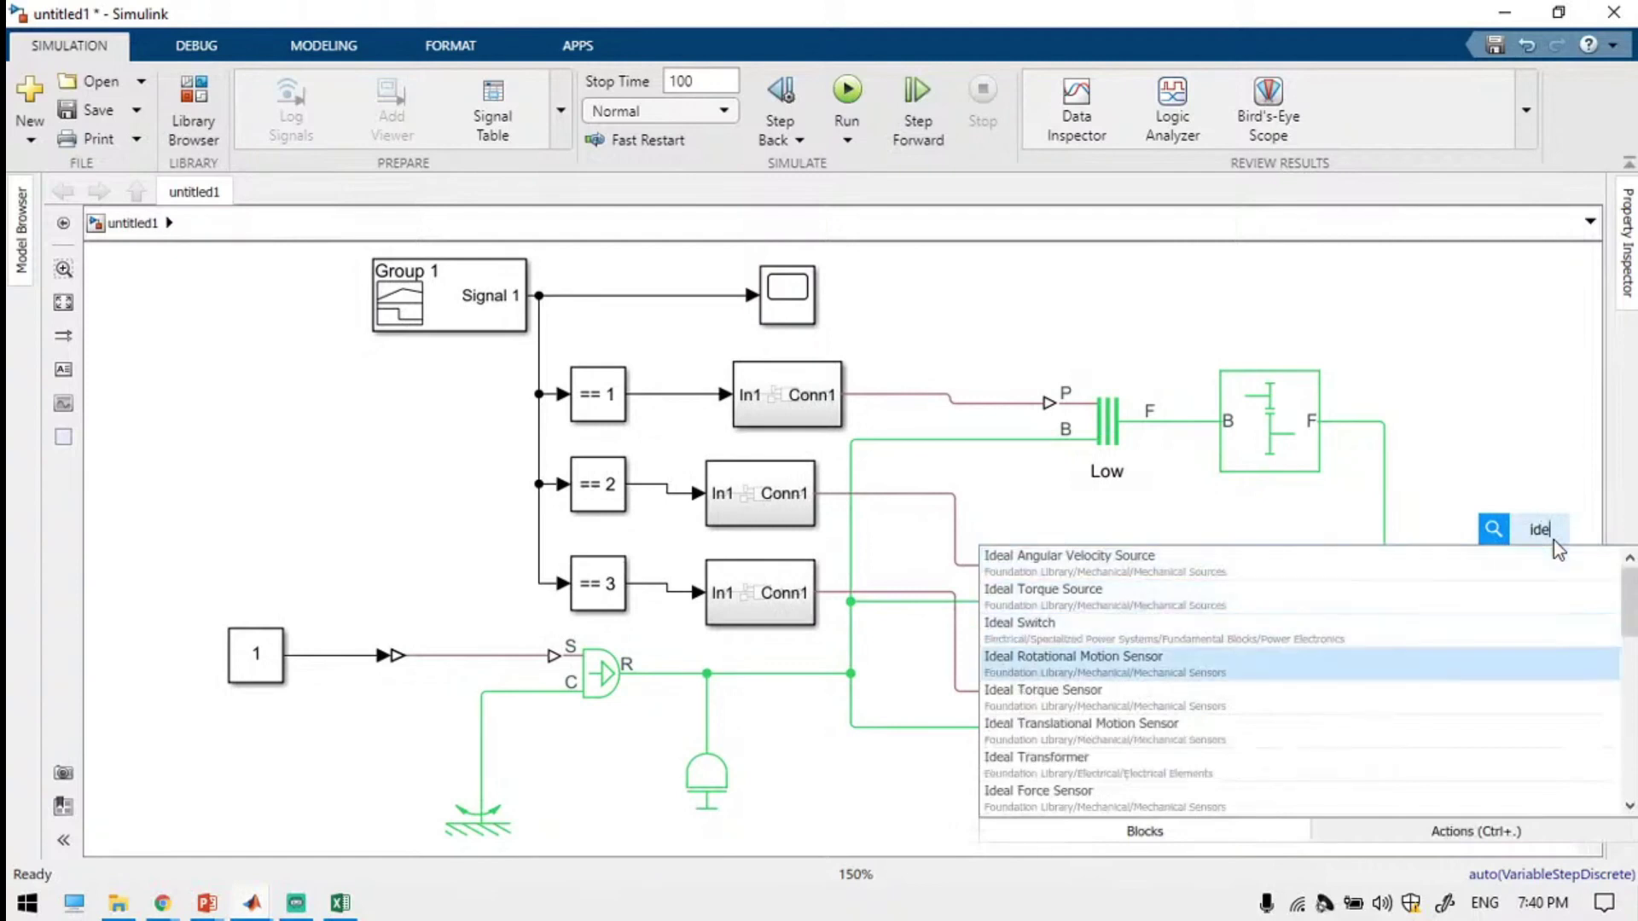
{"action": "key", "text": "Return"}
{"action": "left_click_drag", "start_coordinate": [1448, 555], "coordinate": [1527, 599]}
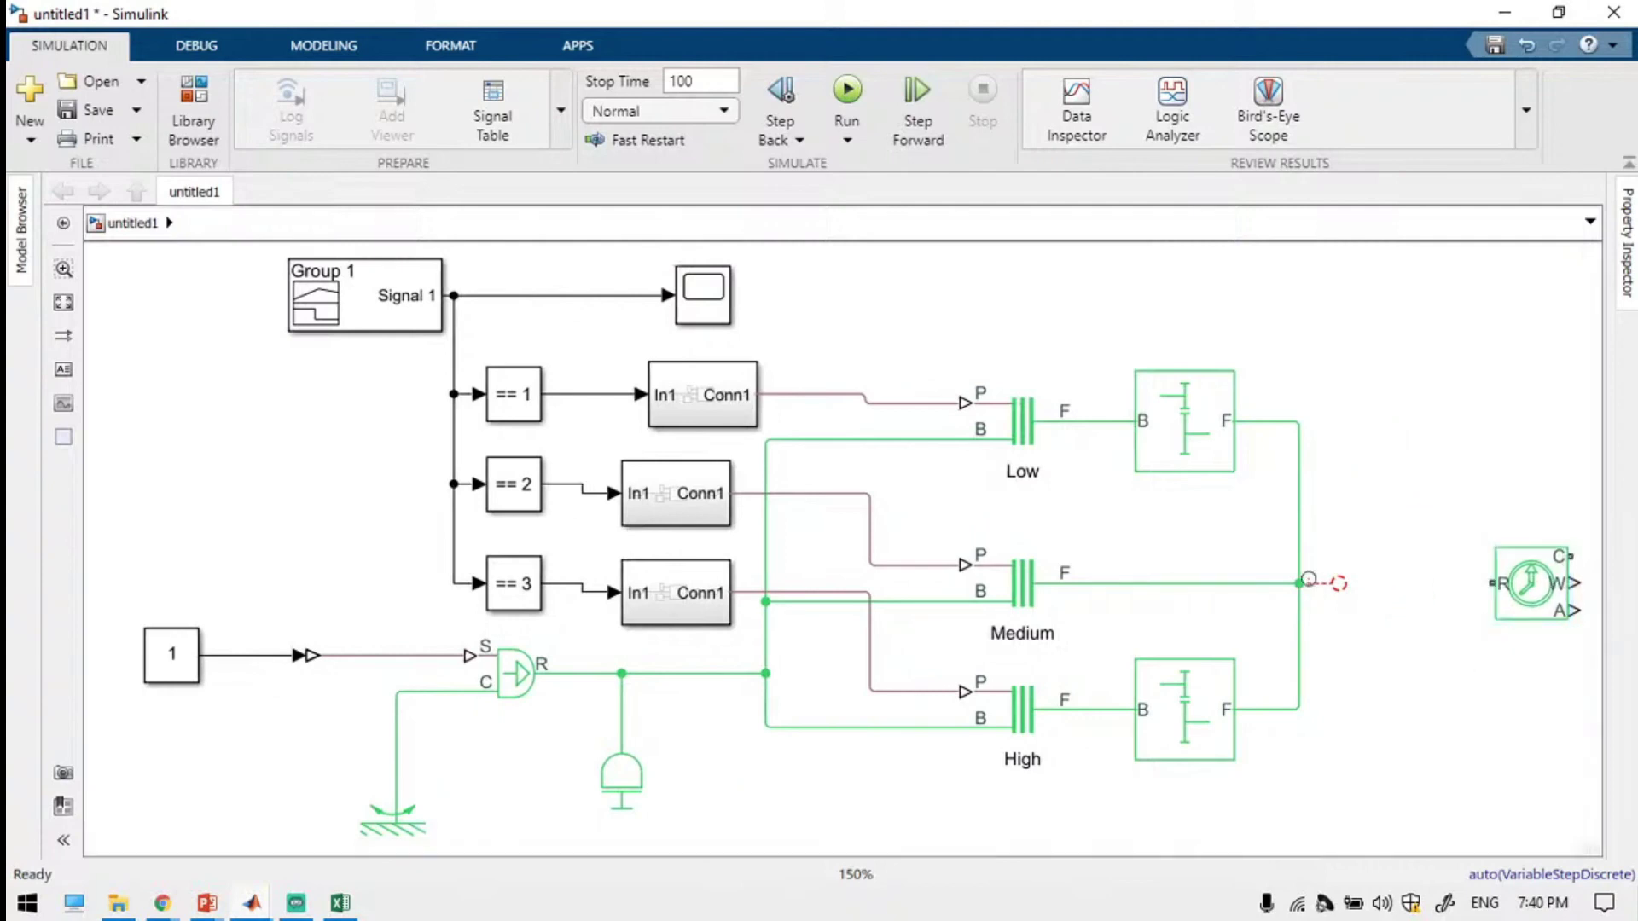
{"action": "left_click_drag", "start_coordinate": [1343, 589], "coordinate": [1474, 621]}
Copy the Inertia block above the common output line, rotate it upside down and connect it to that line.
{"action": "mouse_move", "coordinate": [622, 772]}
{"action": "left_mouse_down"}
{"action": "mouse_move", "coordinate": [1352, 375]}
{"action": "mouse_move", "coordinate": [1396, 380]}
{"action": "mouse_move", "coordinate": [1362, 585]}
{"action": "left_mouse_up"}
{"action": "key", "text": "ctrl+r"}
{"action": "key", "text": "ctrl+r"}
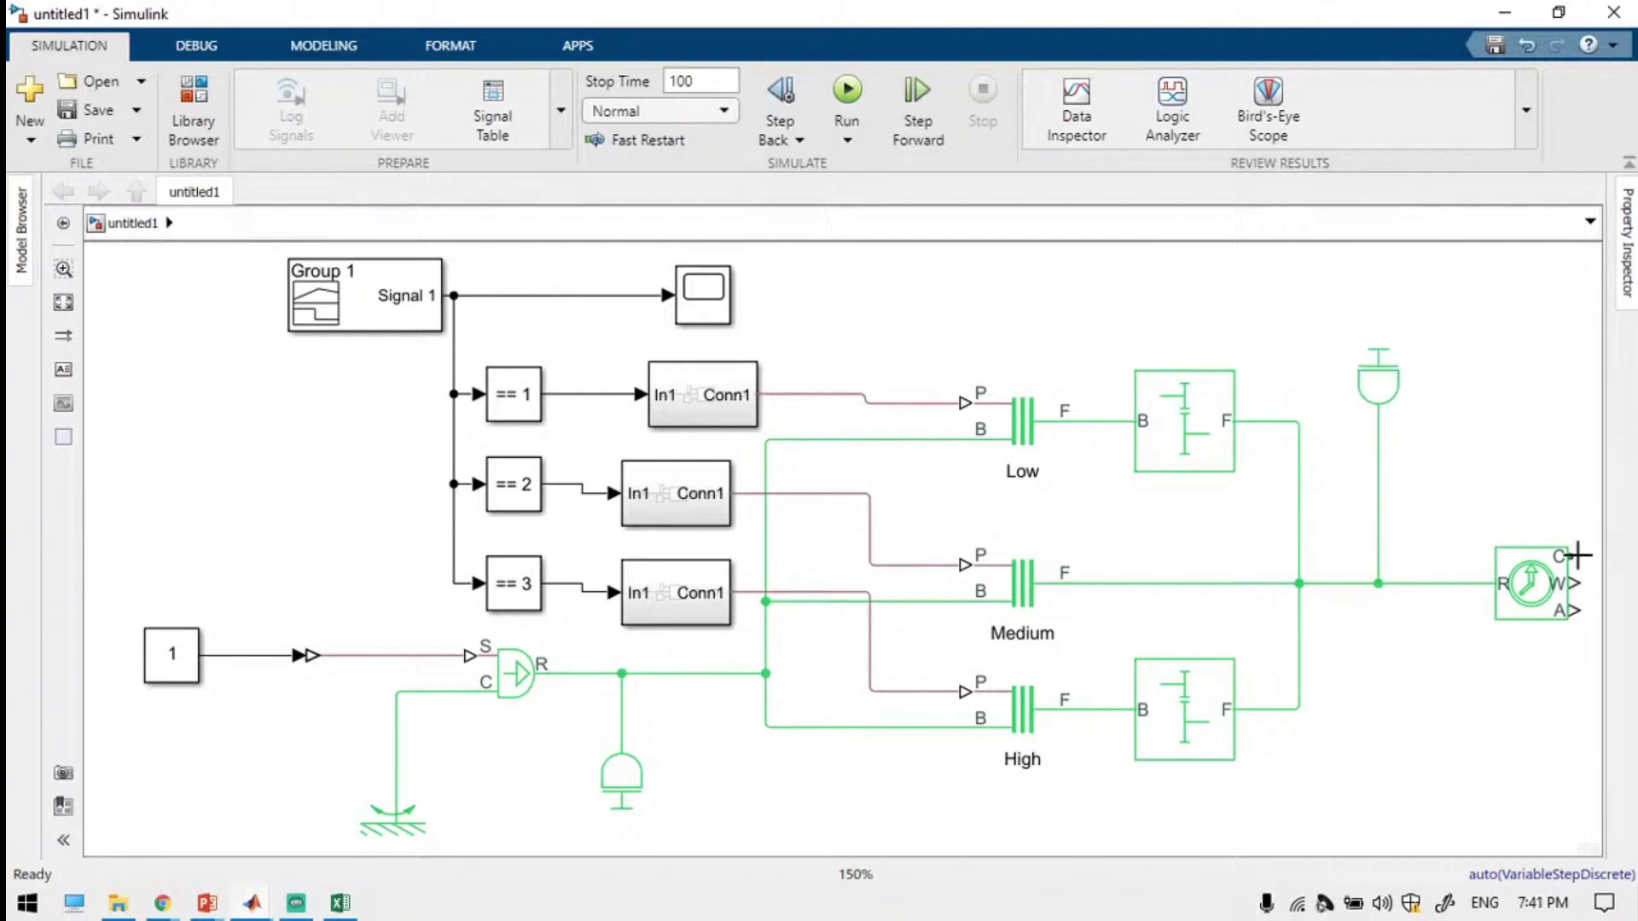
Ground the sensor's C port with a copied, inverted Mechanical Rotational Reference and connect a Rotational Damper between it and the inertia's line.
{"action": "mouse_move", "coordinate": [1577, 555]}
{"action": "left_mouse_down"}
{"action": "mouse_move", "coordinate": [1578, 475]}
{"action": "mouse_move", "coordinate": [1528, 472]}
{"action": "mouse_move", "coordinate": [852, 717]}
{"action": "mouse_move", "coordinate": [742, 706]}
{"action": "mouse_move", "coordinate": [367, 809]}
{"action": "left_mouse_up"}
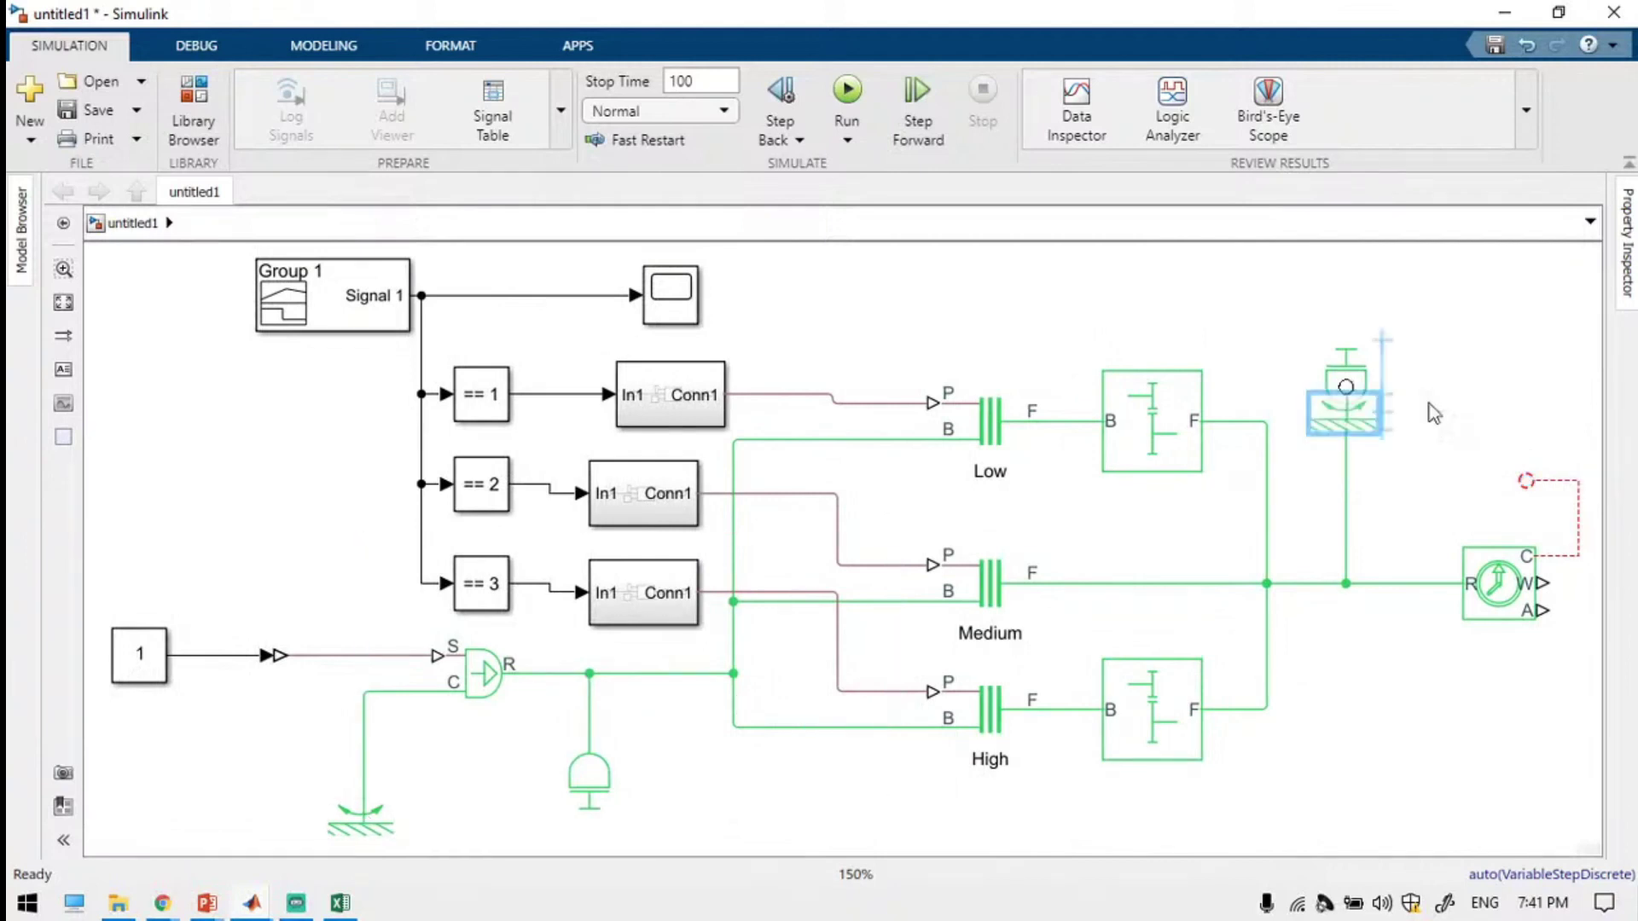
{"action": "left_click_drag", "start_coordinate": [1429, 413], "coordinate": [1481, 384]}
{"action": "left_click_drag", "start_coordinate": [1501, 409], "coordinate": [1530, 398]}
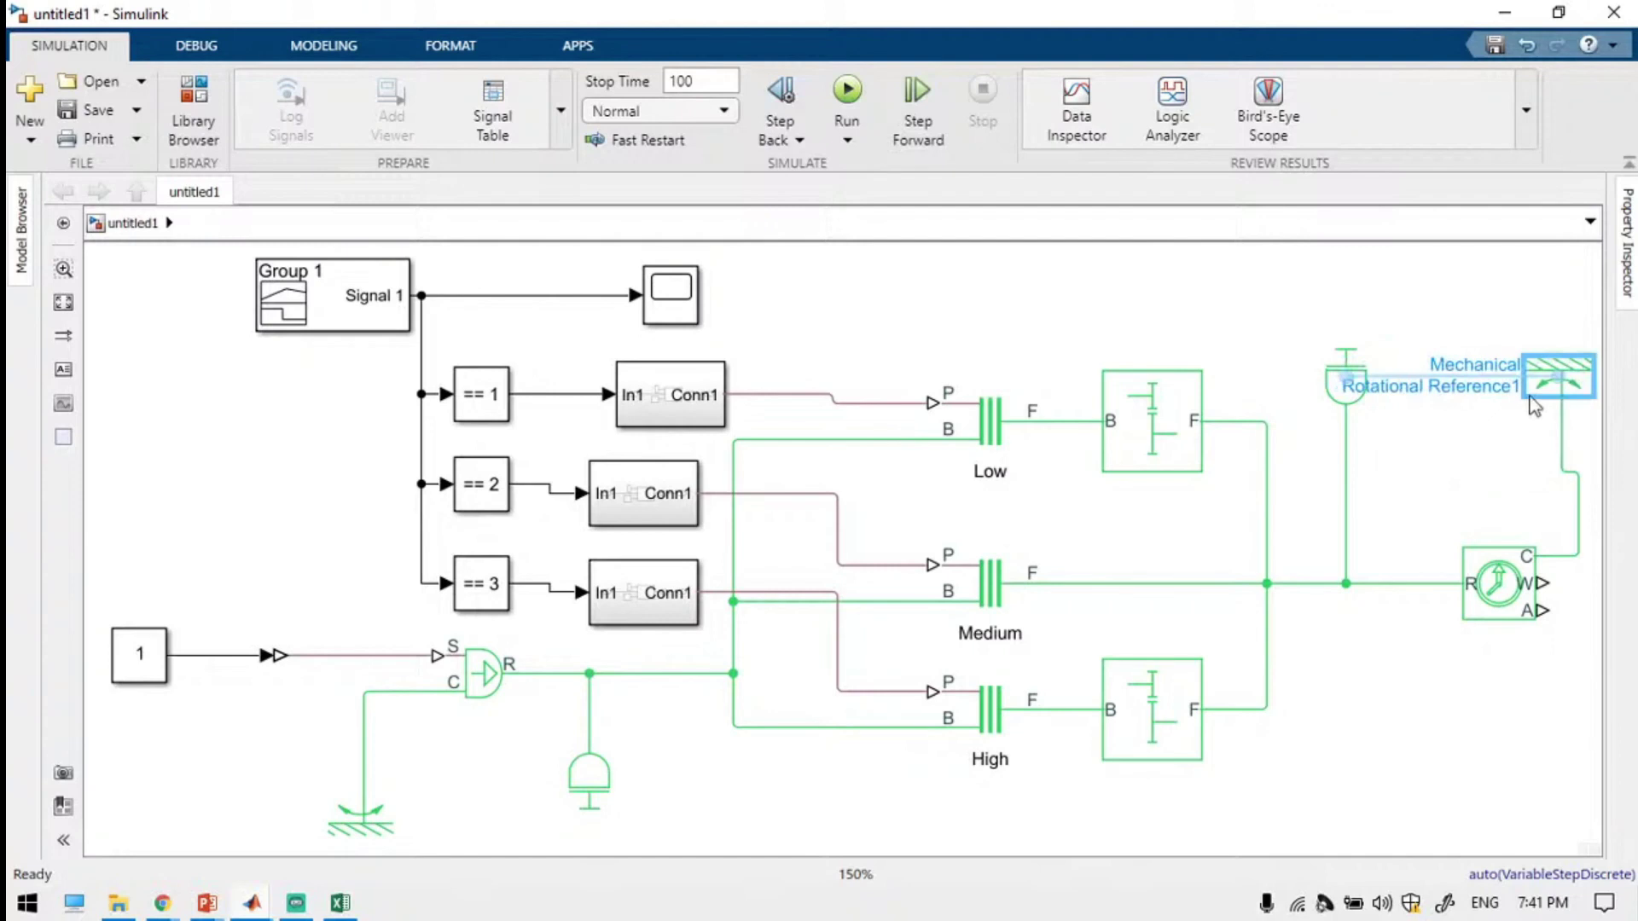
{"action": "left_click", "coordinate": [1358, 461]}
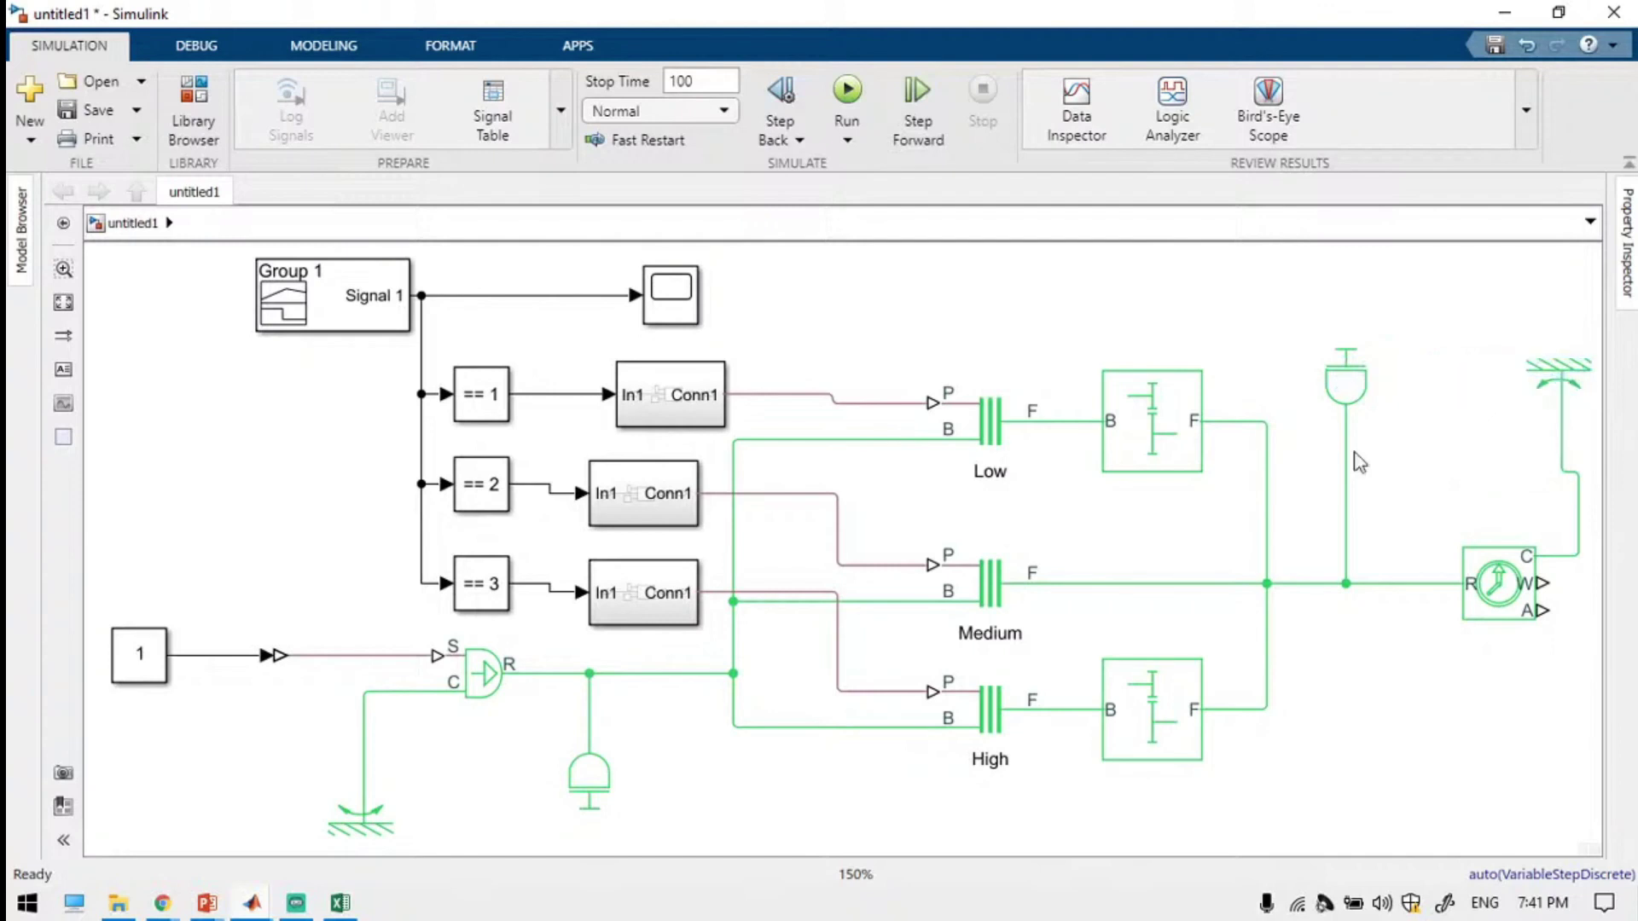
{"action": "double_click", "coordinate": [1426, 453]}
{"action": "type", "text": "rota"}
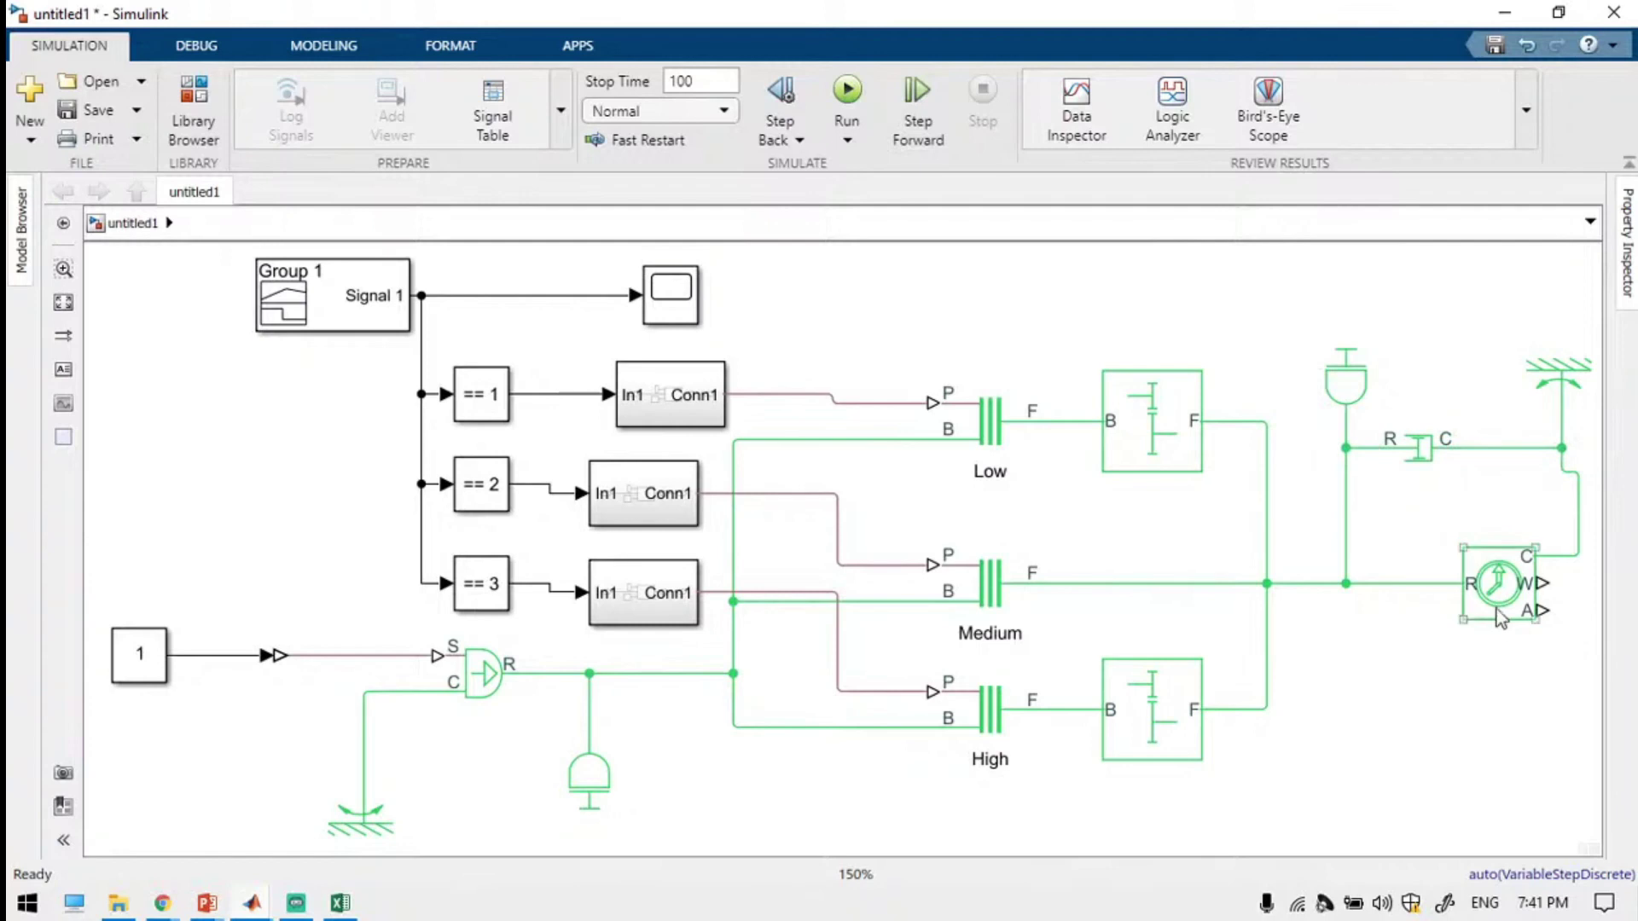
Extend a line from the output sensor's W port and add a PS-Simulink Converter for it.
{"action": "left_click_drag", "start_coordinate": [1546, 585], "coordinate": [1519, 583]}
{"action": "type", "text": "ps-"}
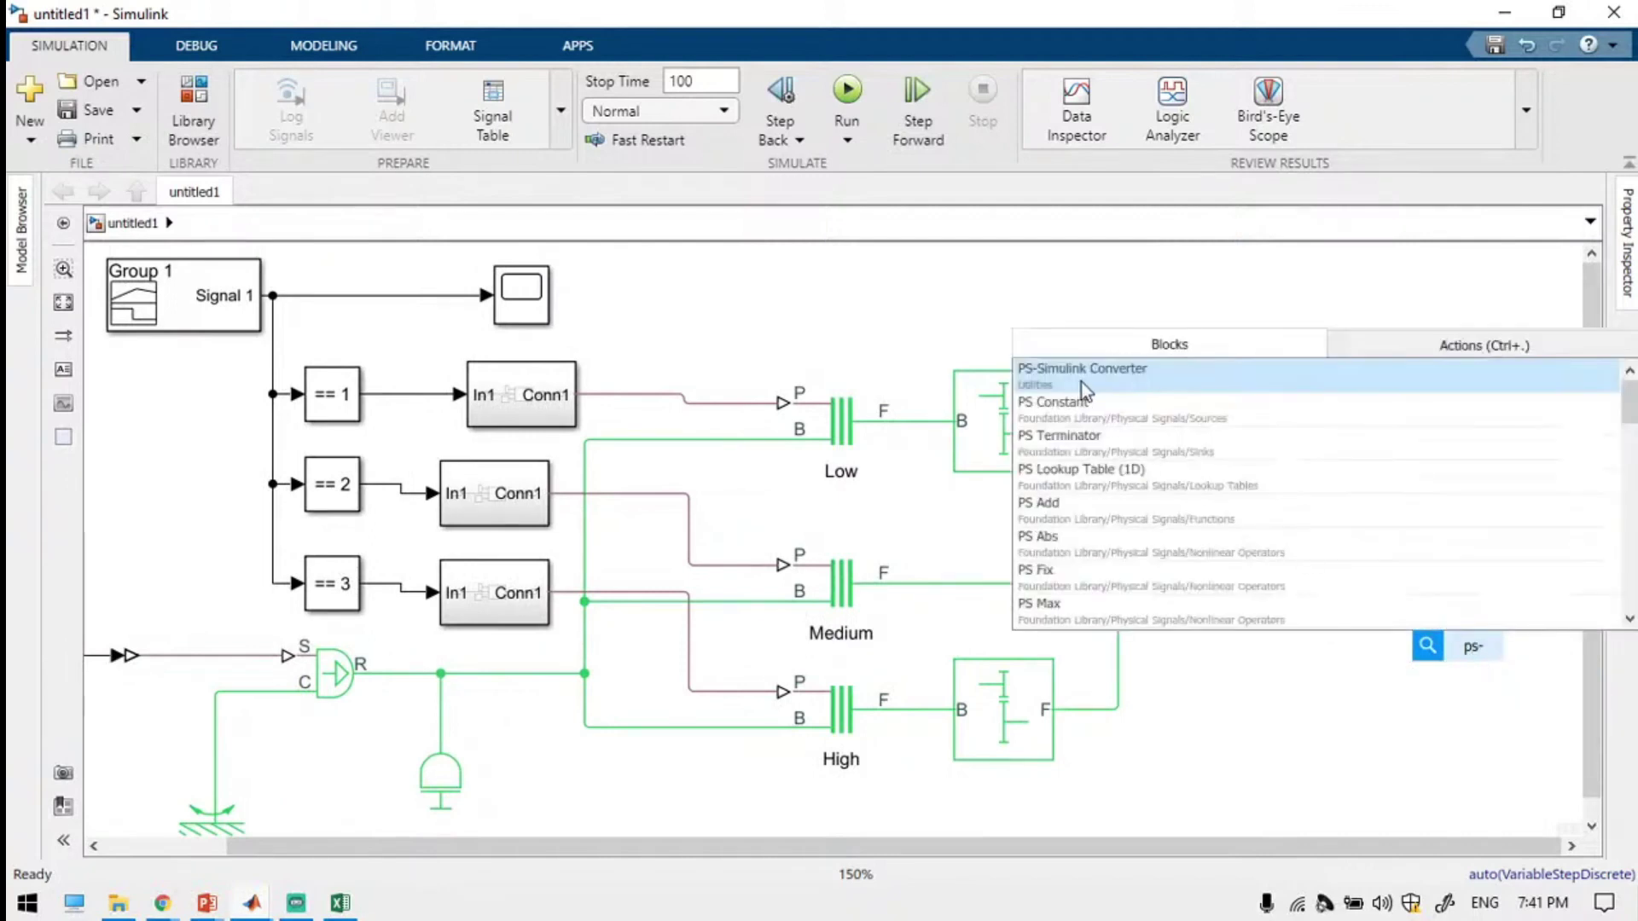
{"action": "left_click", "coordinate": [1082, 382]}
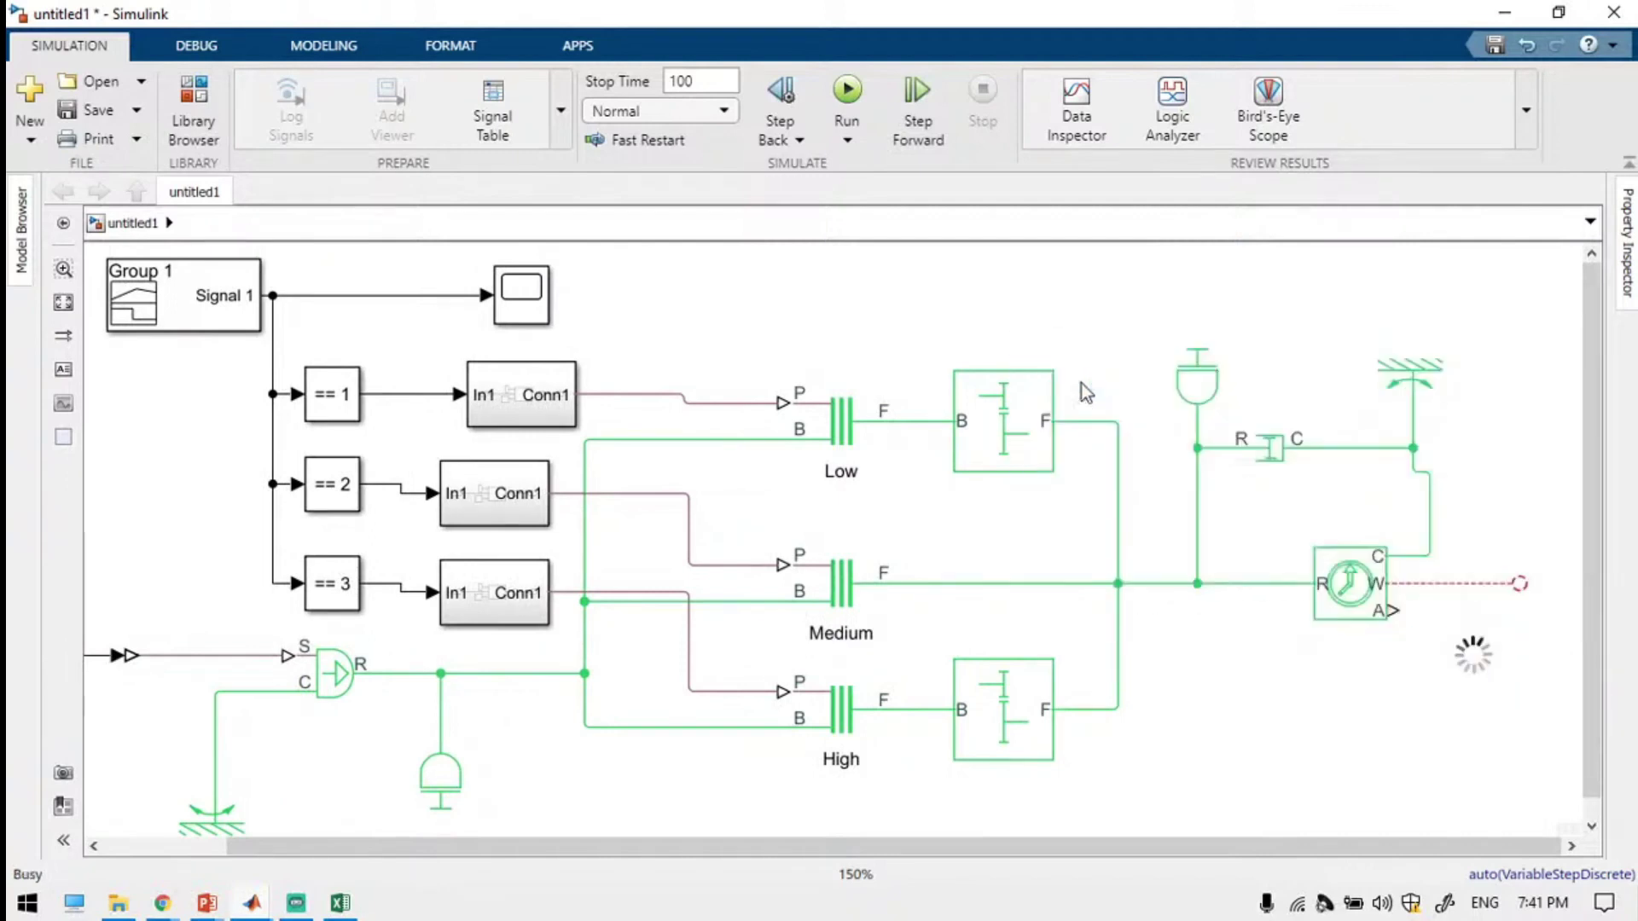
Copy the motion sensor onto the input shaft line, with copies of the PS-Simulink Converter on W and the Rotational Reference on C.
{"action": "left_click", "coordinate": [1371, 606]}
{"action": "left_click_drag", "start_coordinate": [1365, 597], "coordinate": [677, 676]}
{"action": "left_click_drag", "start_coordinate": [636, 614], "coordinate": [536, 452]}
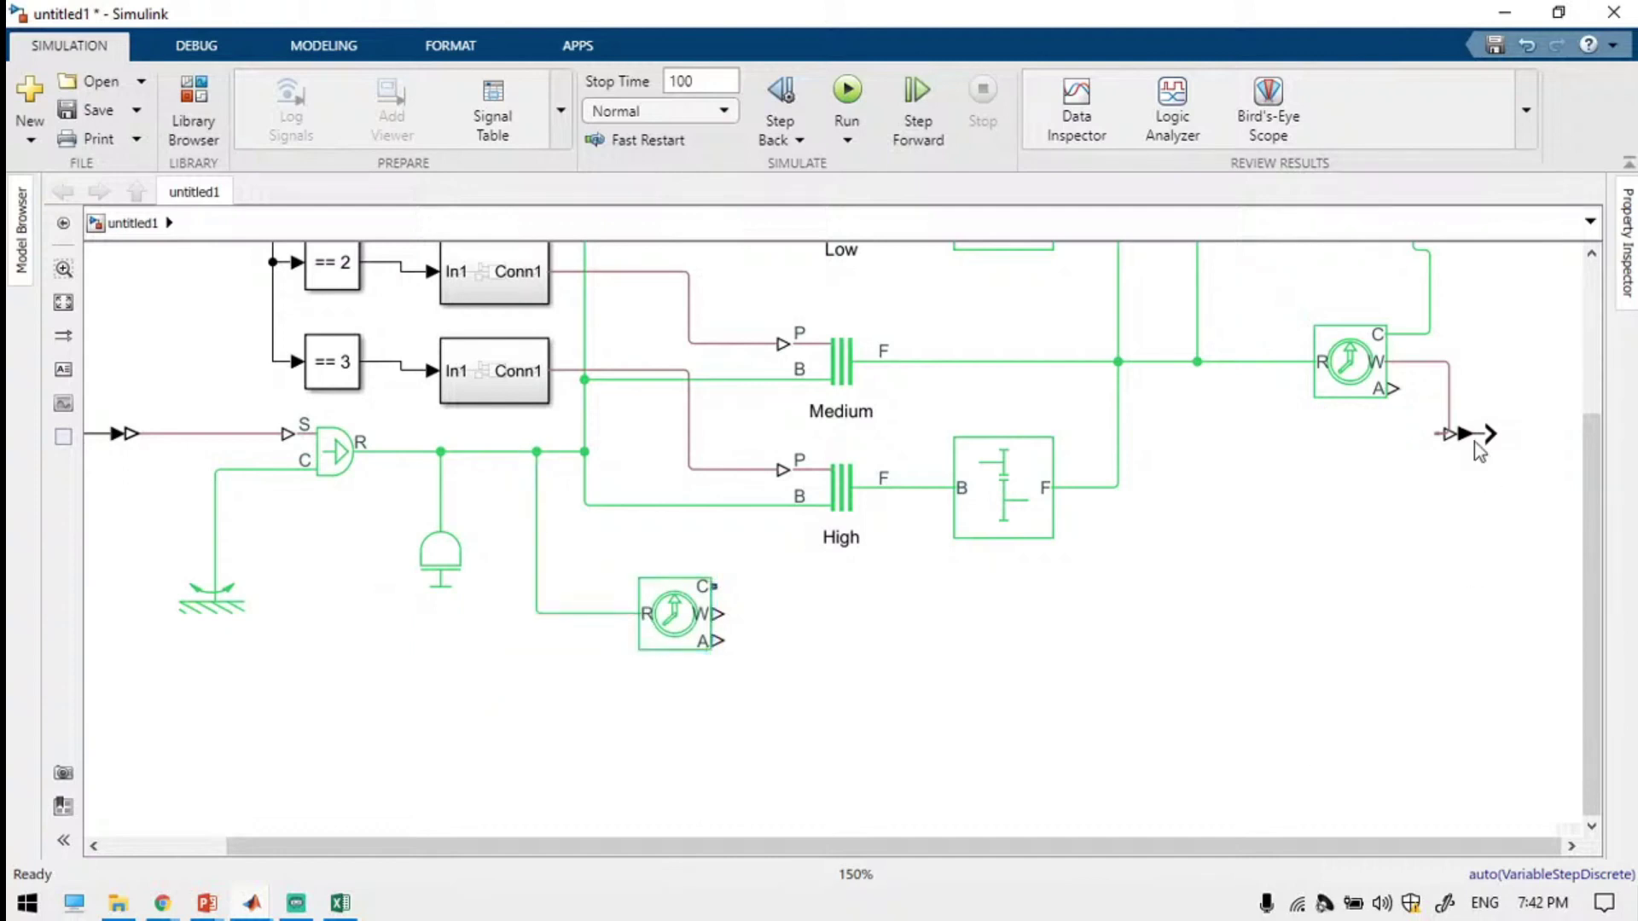
{"action": "left_click_drag", "start_coordinate": [1474, 442], "coordinate": [785, 622]}
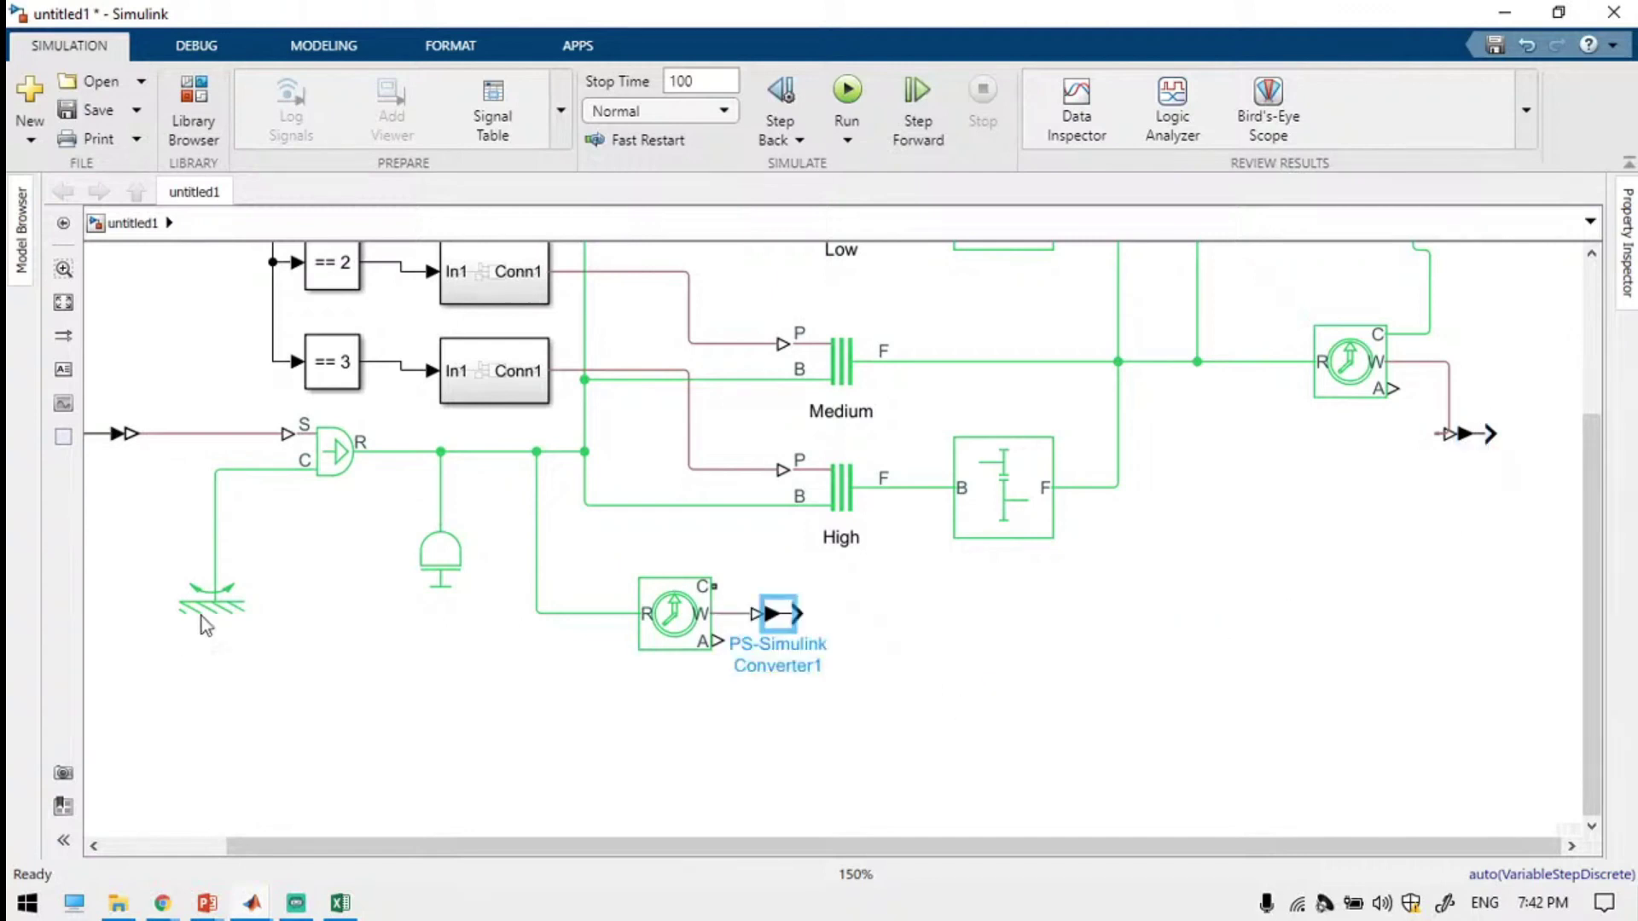
{"action": "left_click_drag", "start_coordinate": [202, 617], "coordinate": [714, 587]}
Add a Scope and connect it to Signal 1 and the outputs of both PS-Simulink Converters.
{"action": "double_click", "coordinate": [1194, 679]}
{"action": "type", "text": "sd"}
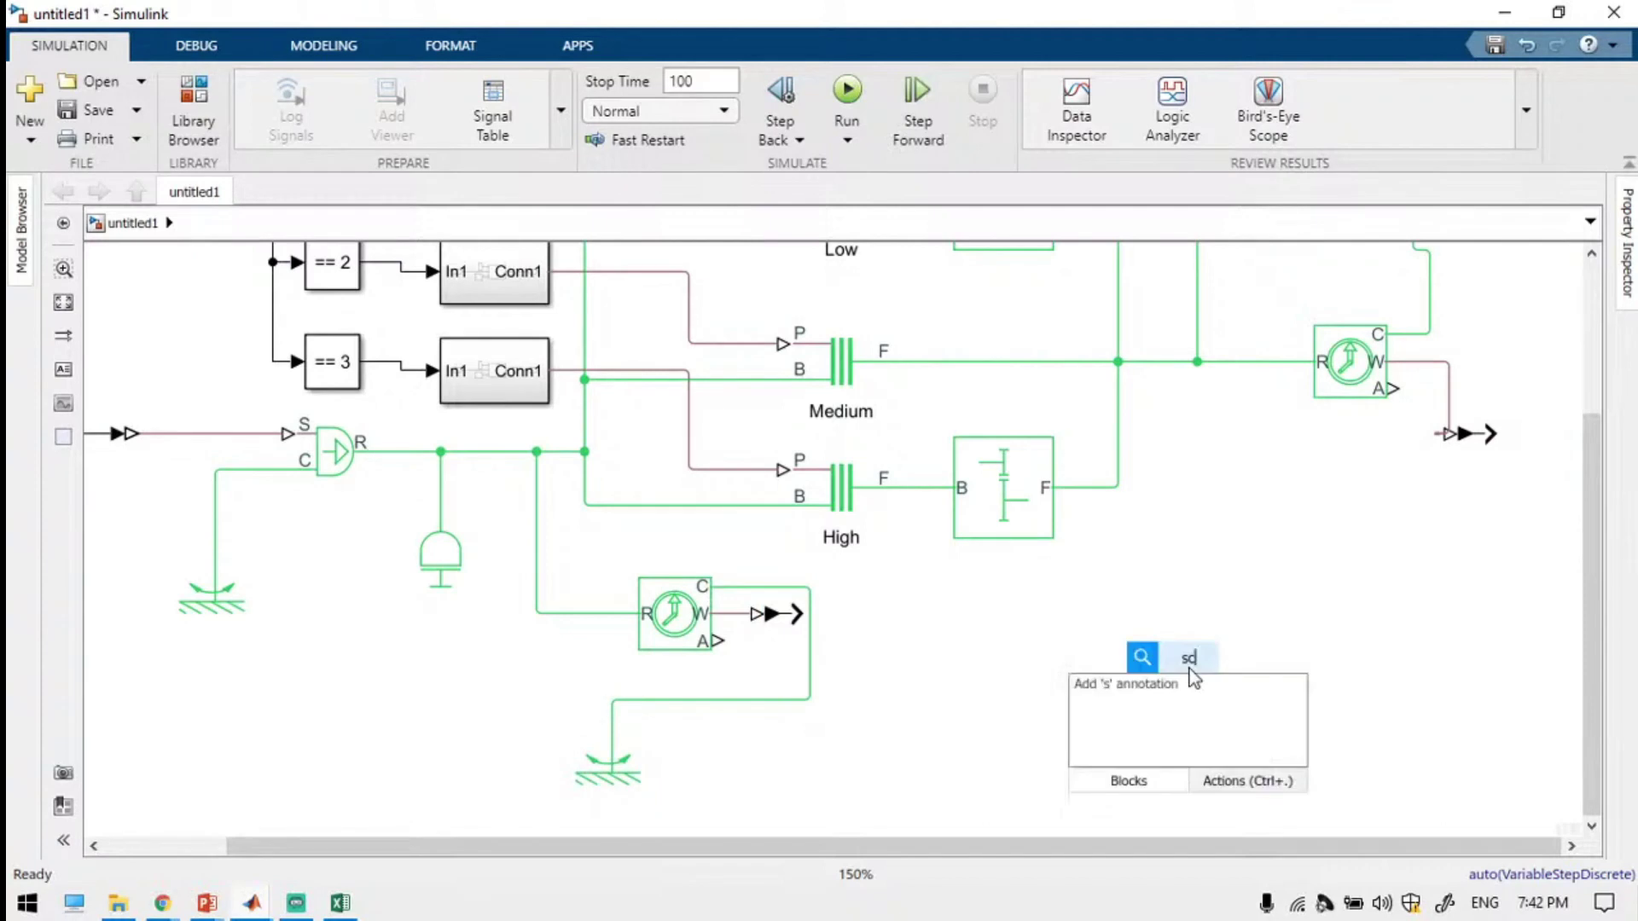
{"action": "type", "text": "cope"}
{"action": "key", "text": "Return"}
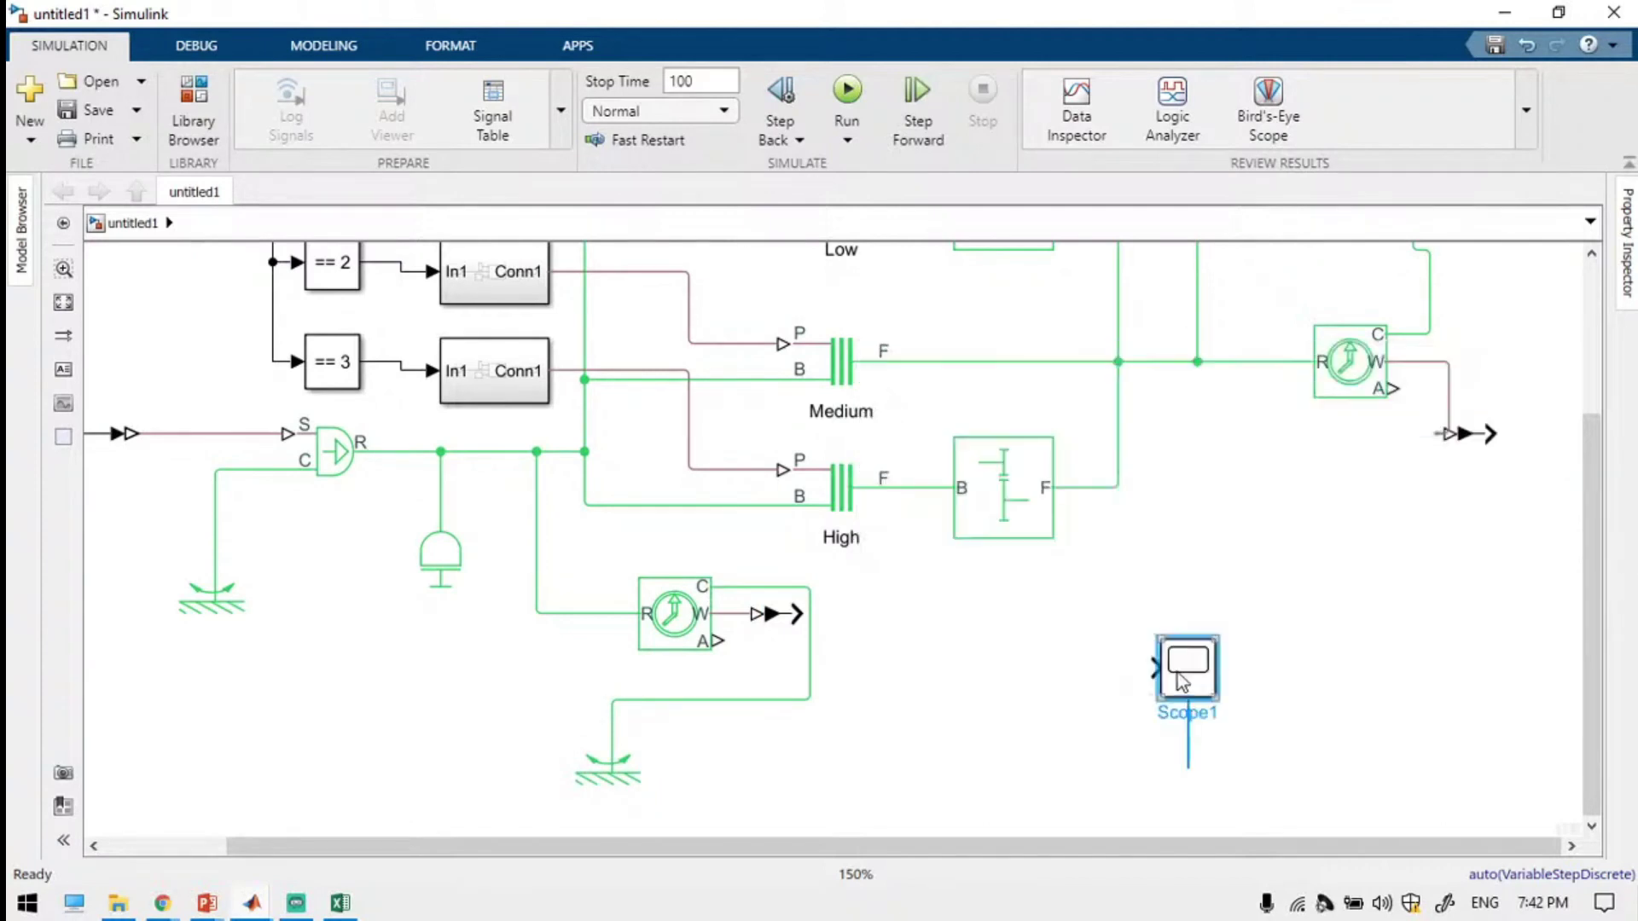
{"action": "mouse_move", "coordinate": [795, 614]}
{"action": "left_mouse_down"}
{"action": "mouse_move", "coordinate": [1052, 665]}
{"action": "mouse_move", "coordinate": [1156, 667]}
{"action": "left_mouse_up"}
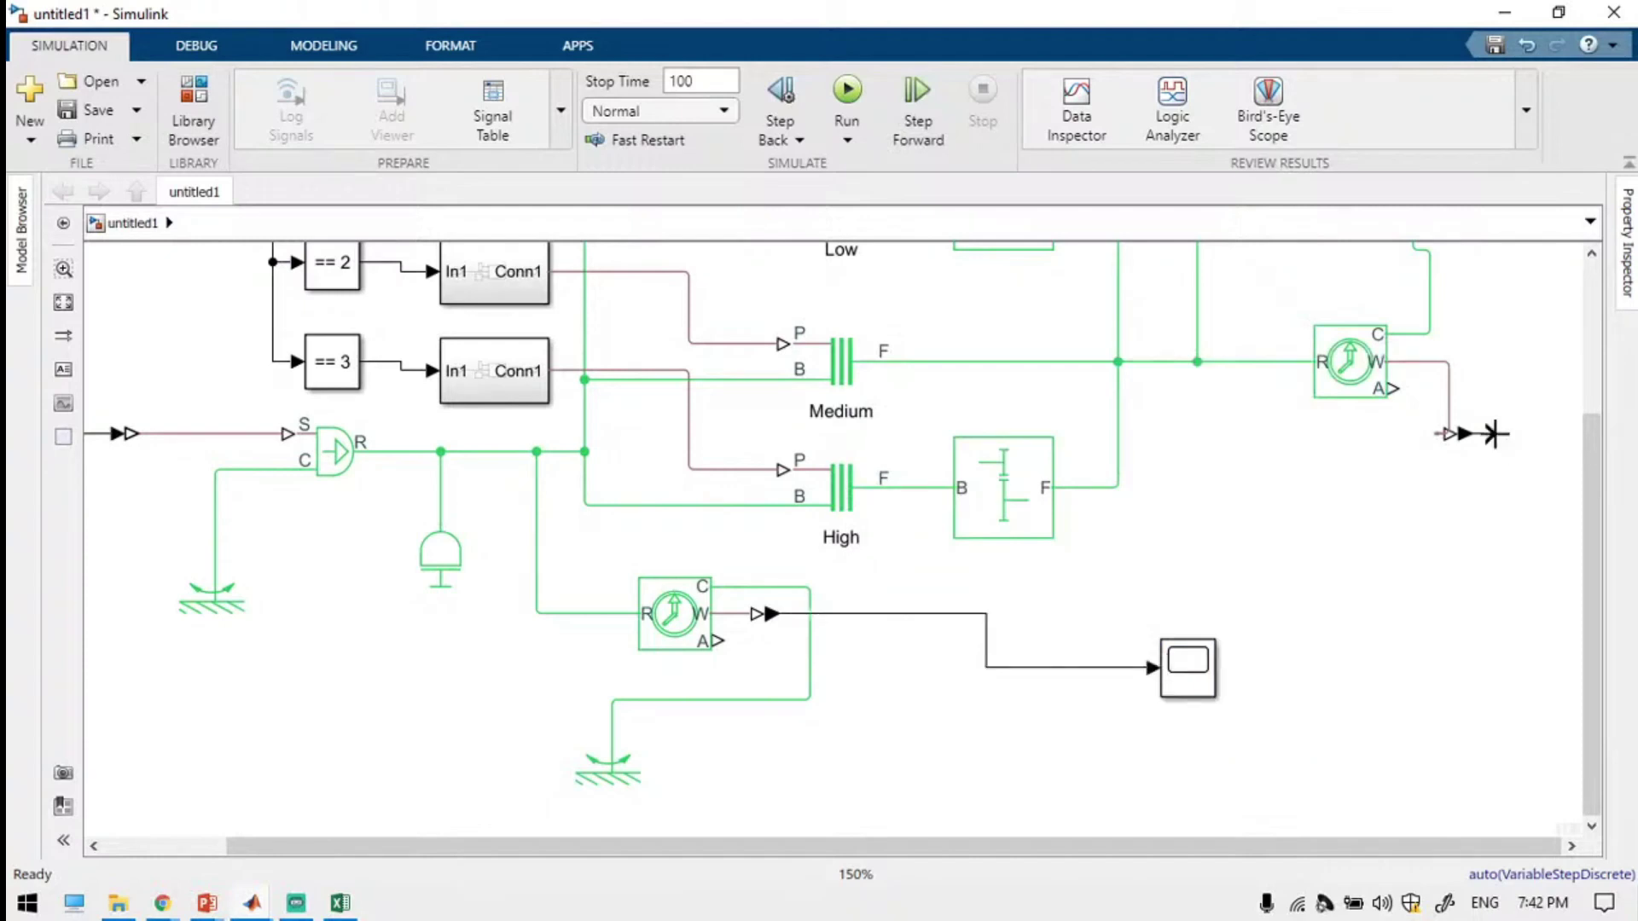
{"action": "left_click_drag", "start_coordinate": [1493, 433], "coordinate": [1162, 687]}
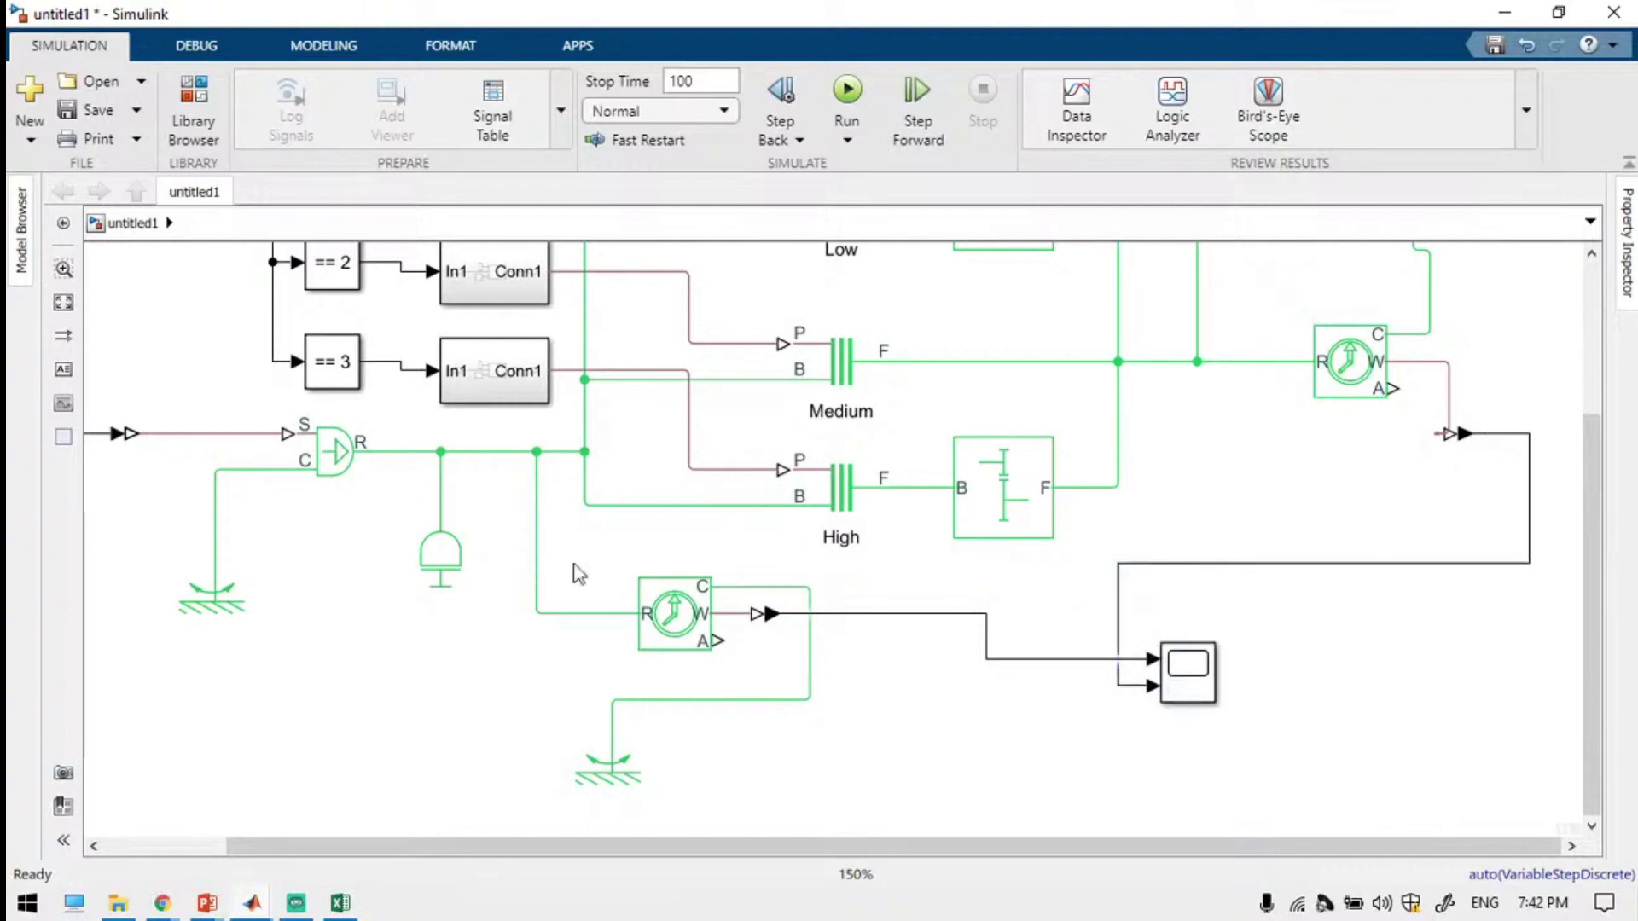
{"action": "key", "text": "space"}
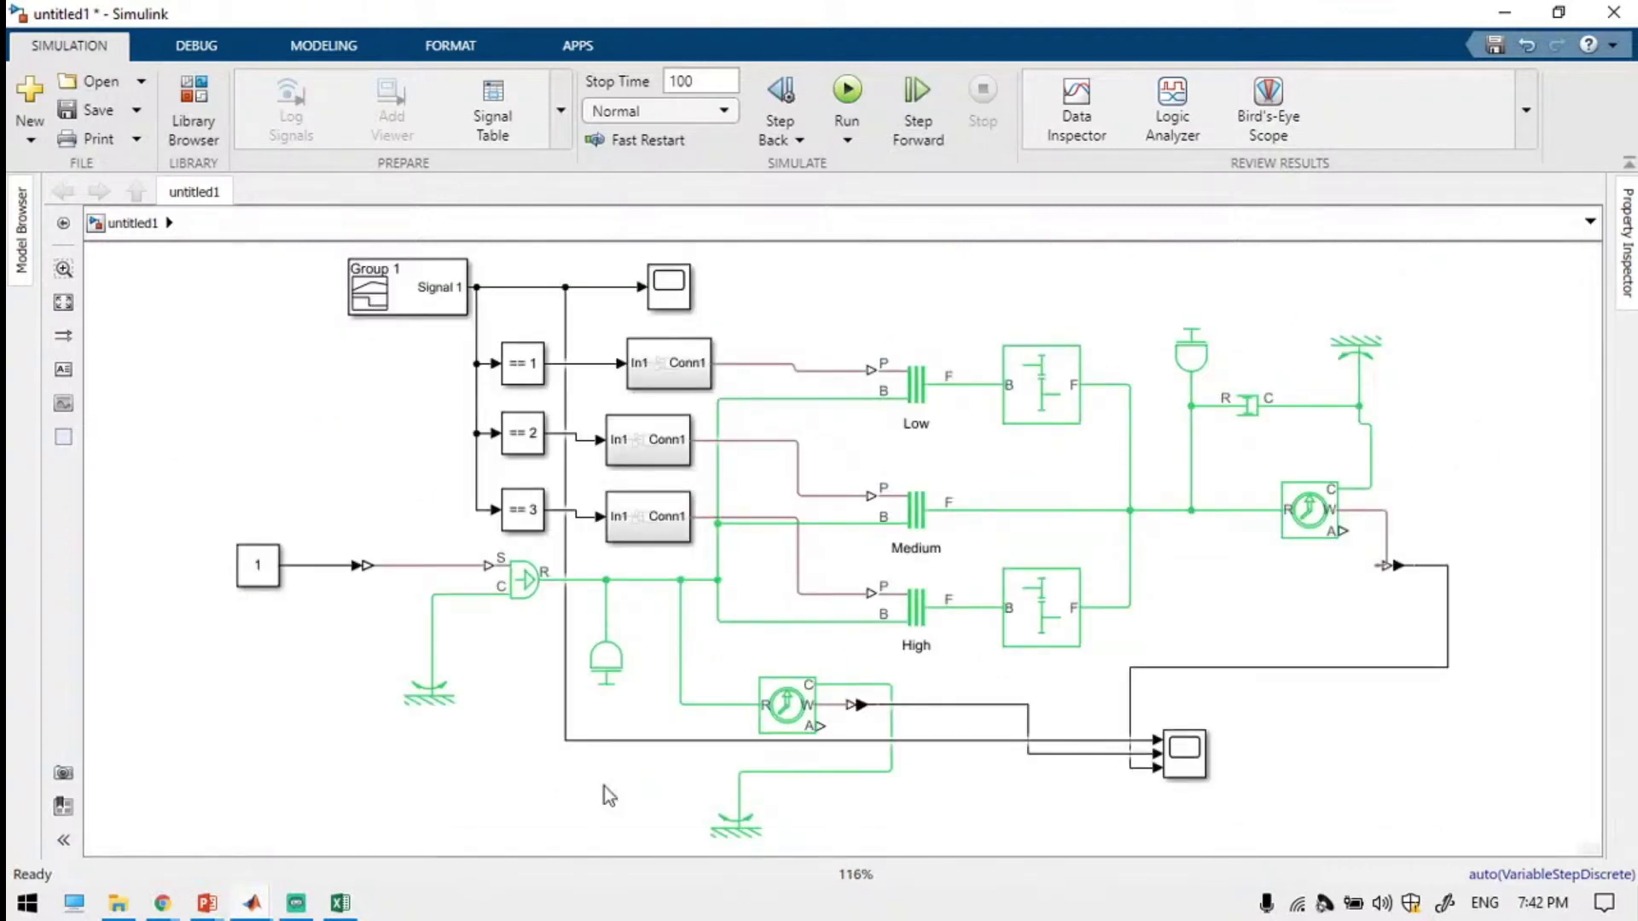
Add a Solver Configuration block beneath the Constant and connect it to the velocity source's reference line.
{"action": "double_click", "coordinate": [256, 678]}
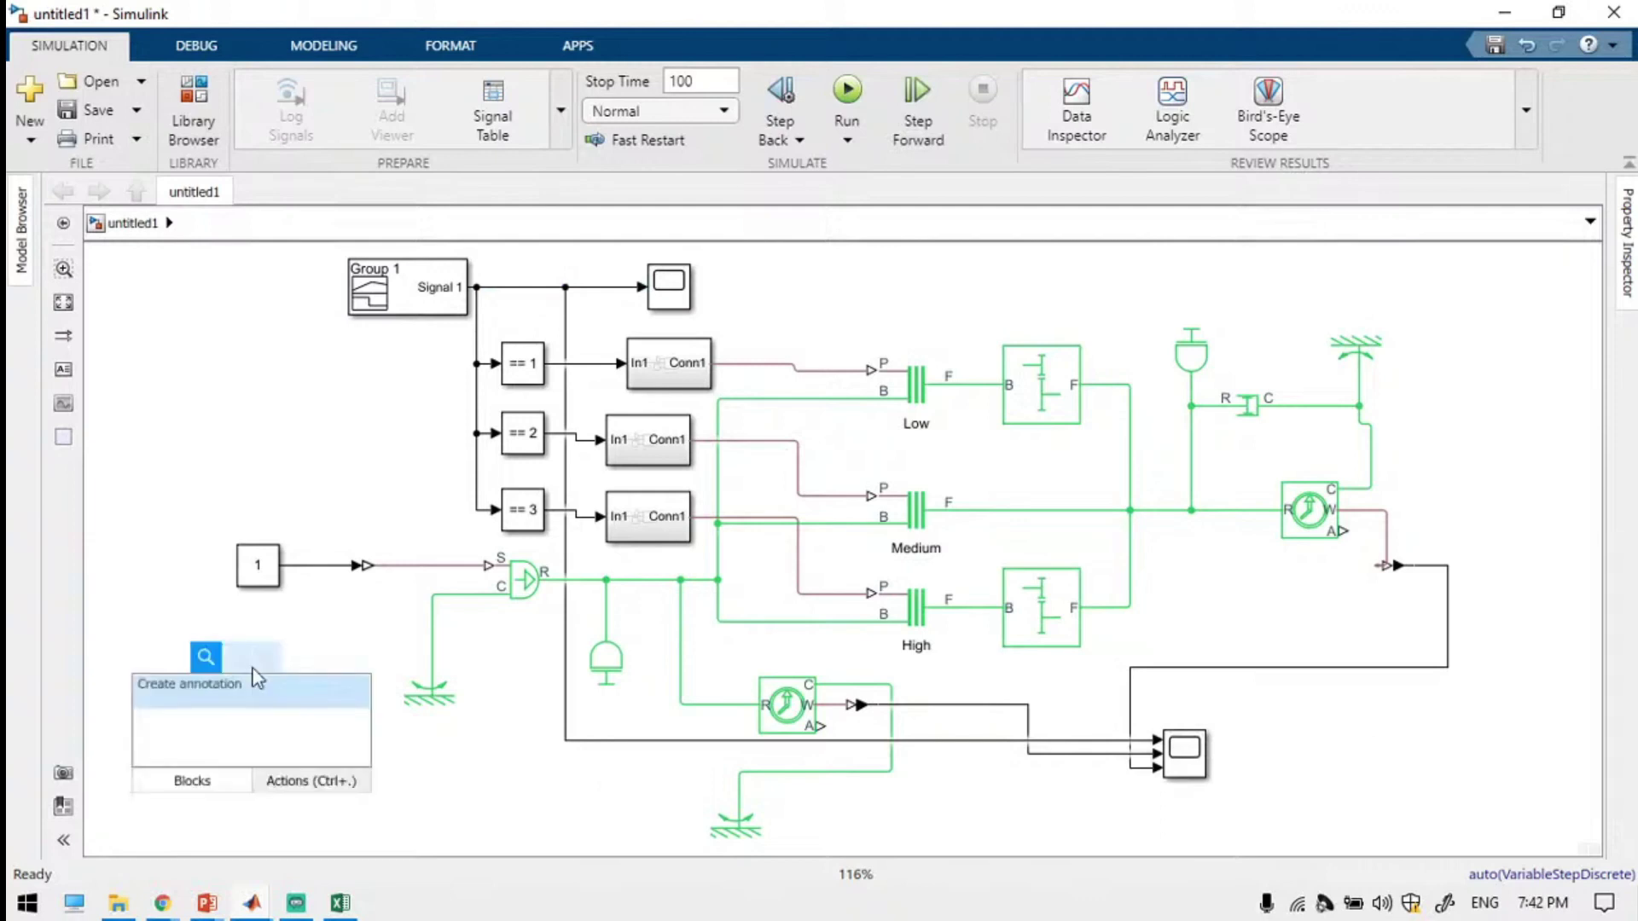
{"action": "type", "text": "solver con"}
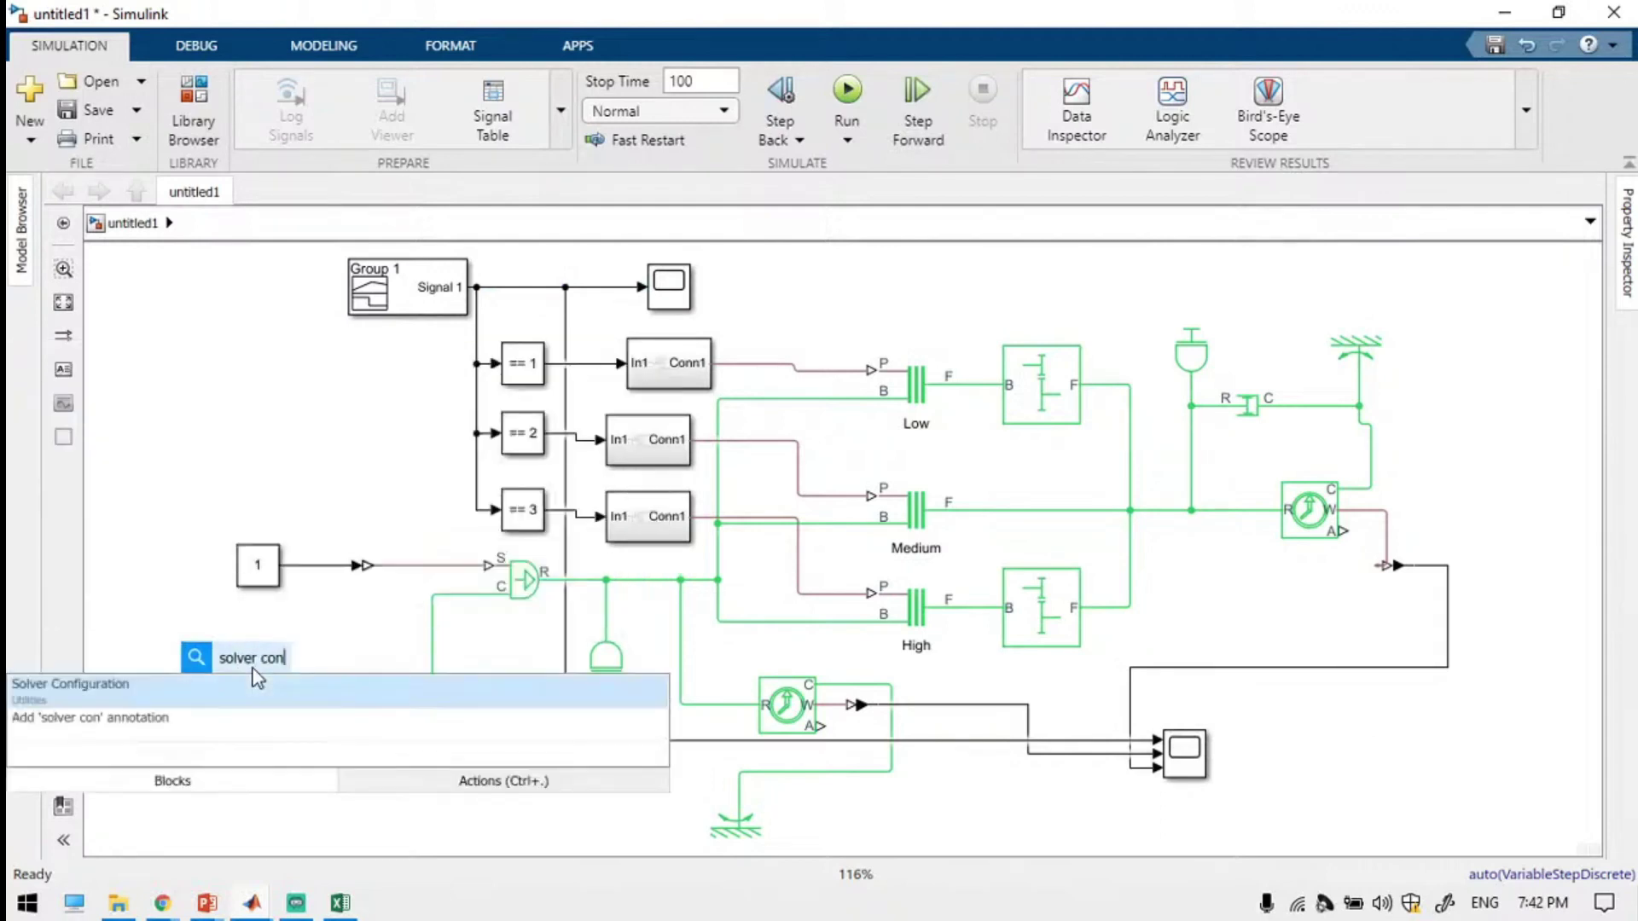
{"action": "key", "text": "Return"}
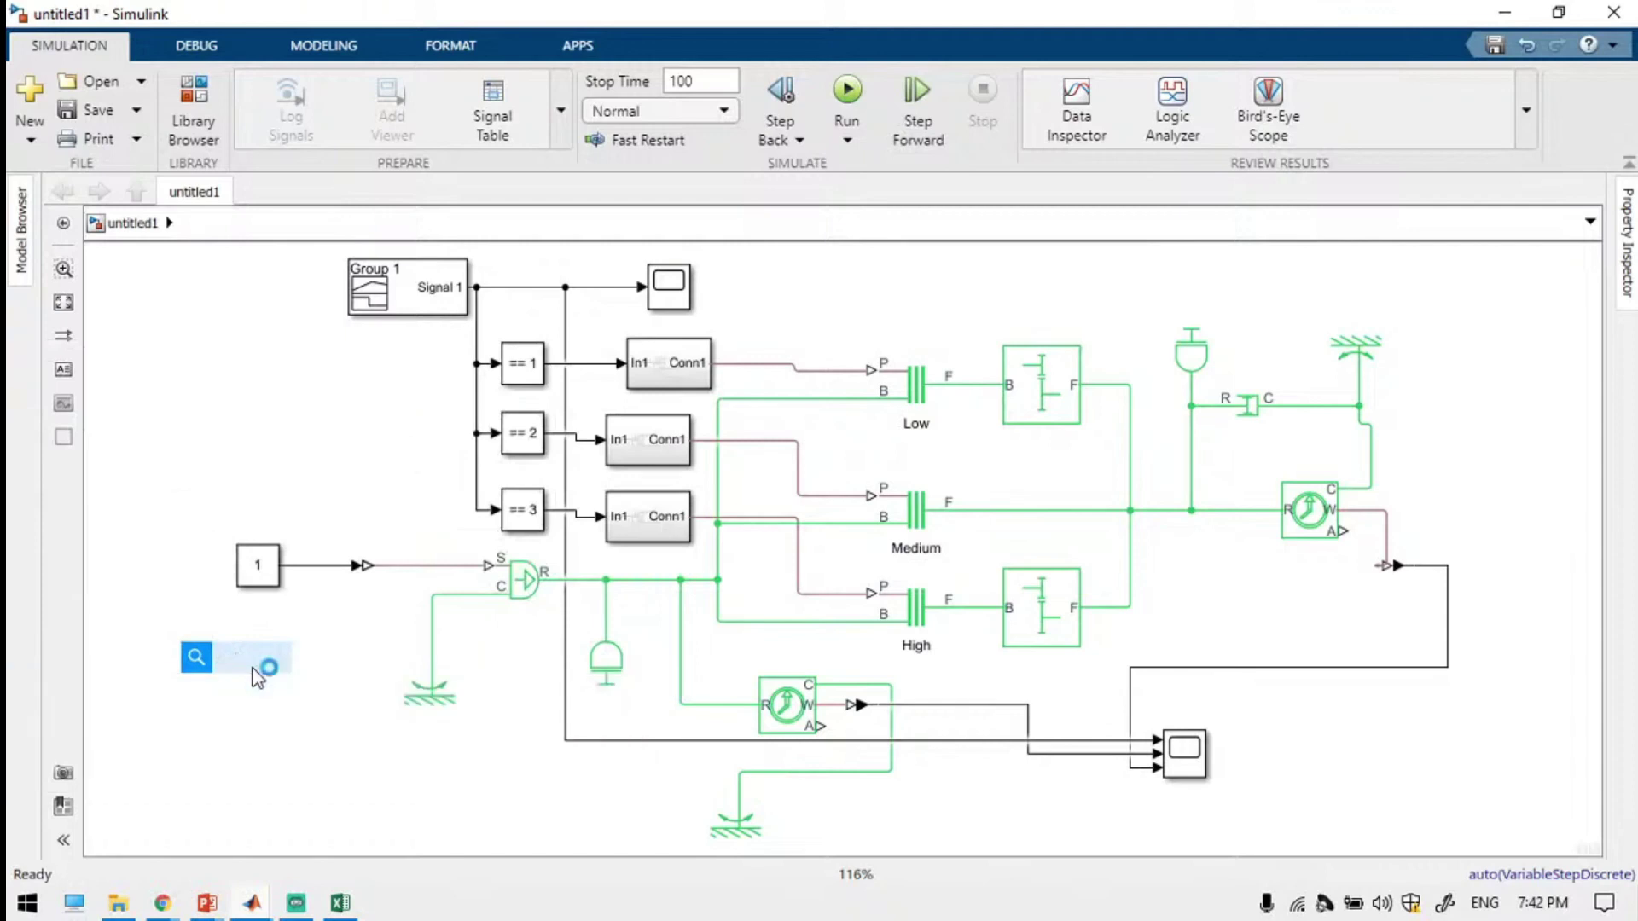
{"action": "left_click_drag", "start_coordinate": [289, 663], "coordinate": [433, 658]}
{"action": "key", "text": "space"}
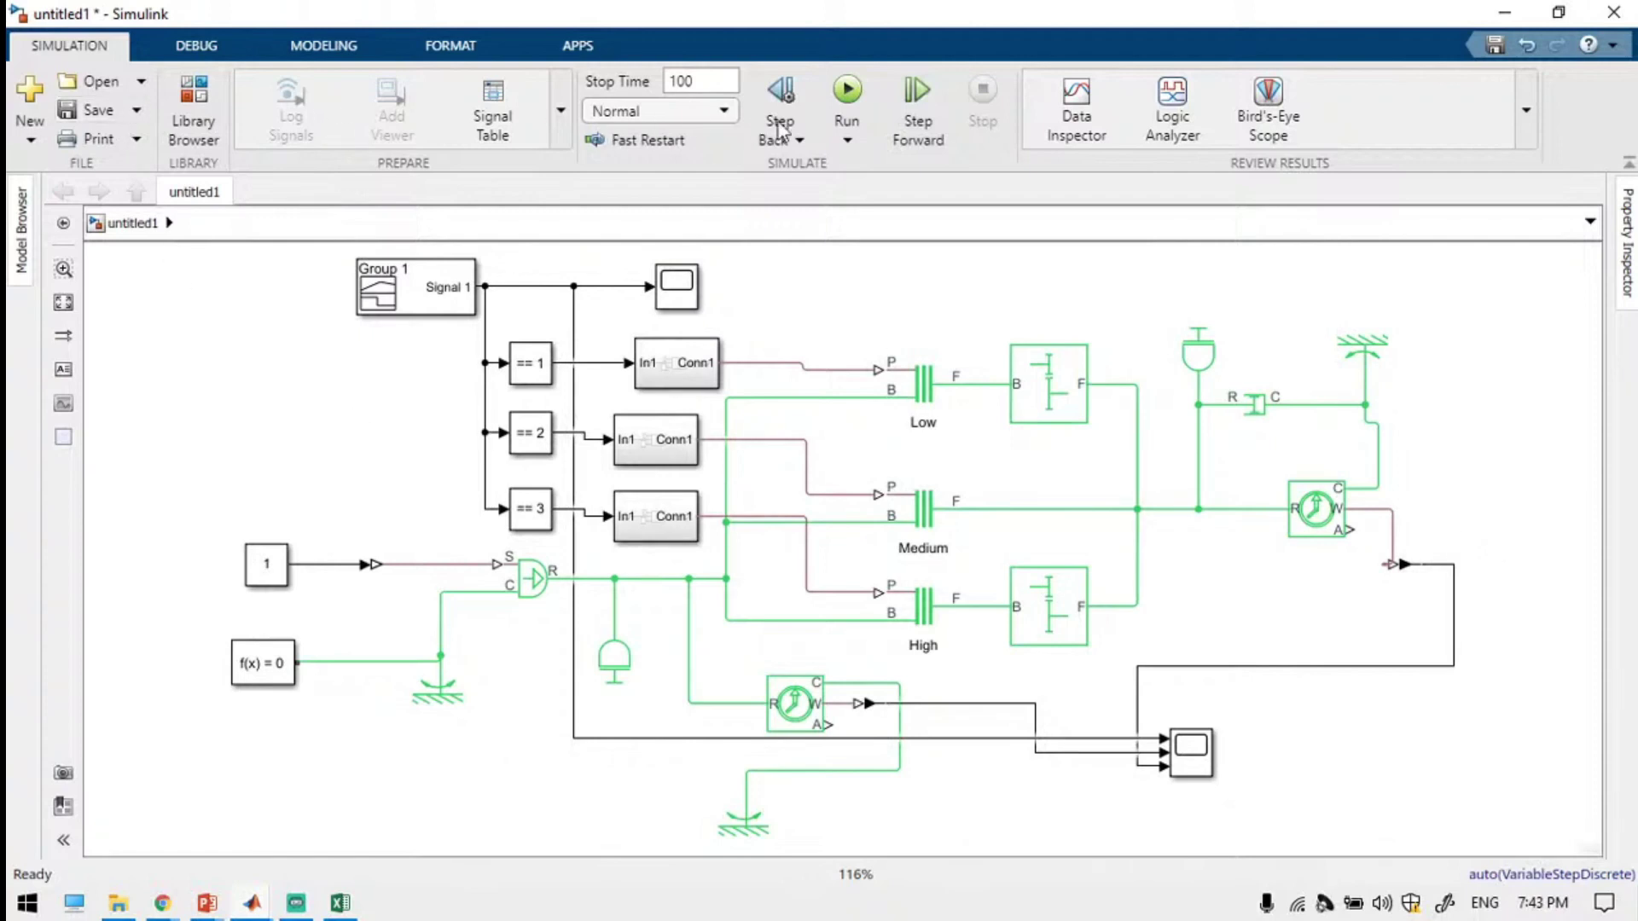
Run the simulation and open the three-input Scope1.
{"action": "left_click", "coordinate": [847, 92]}
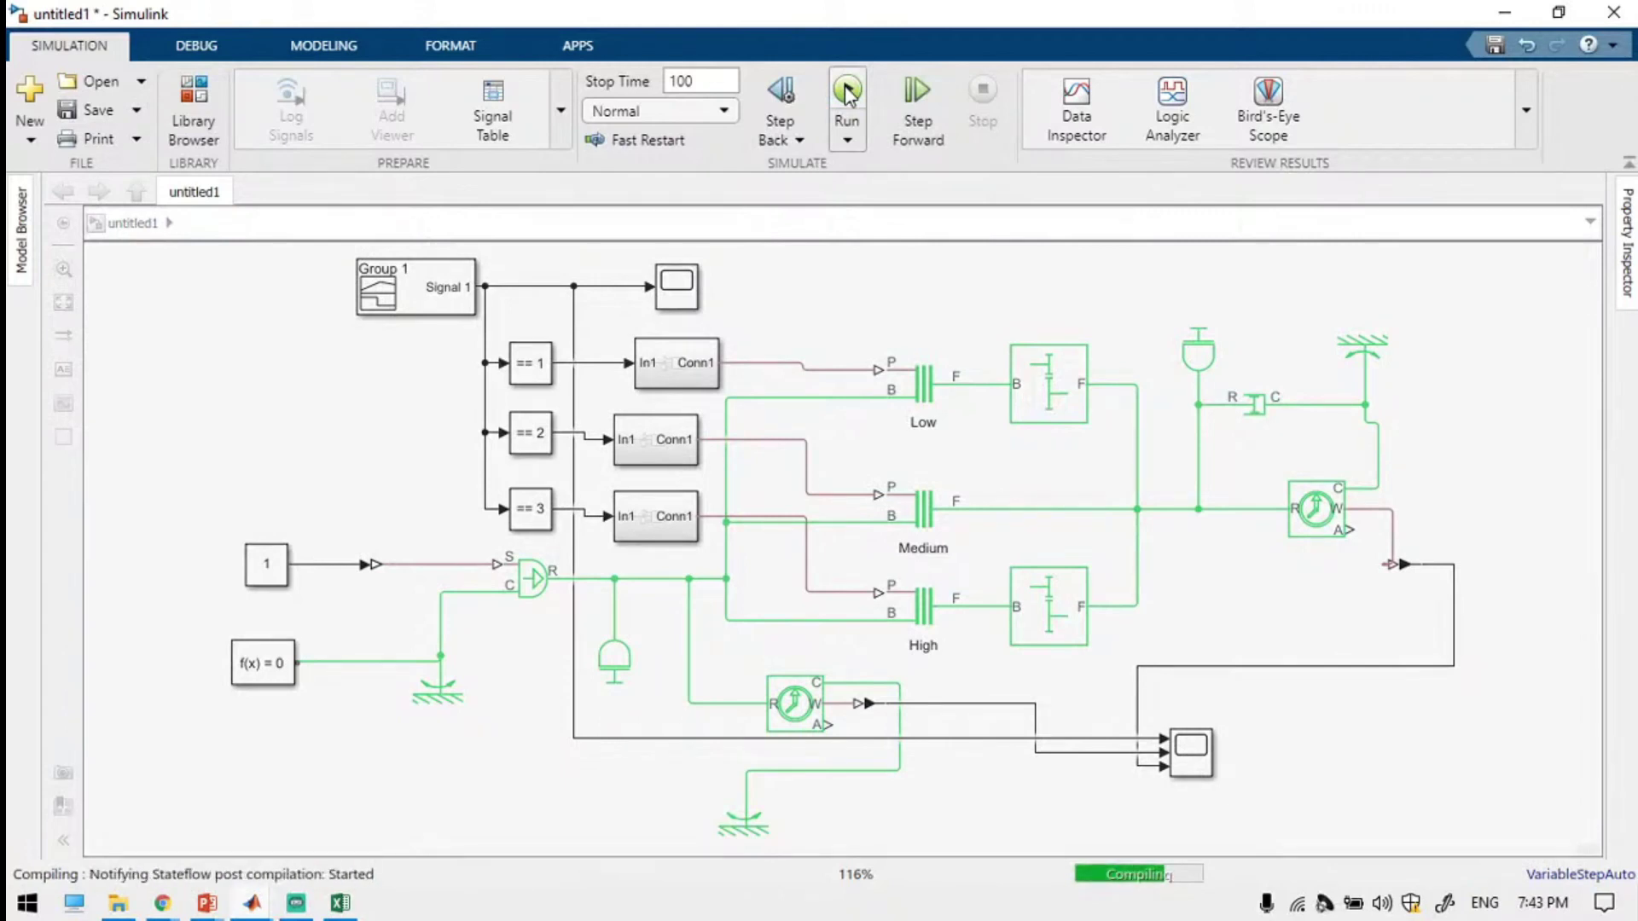
{"action": "left_click", "coordinate": [1190, 761]}
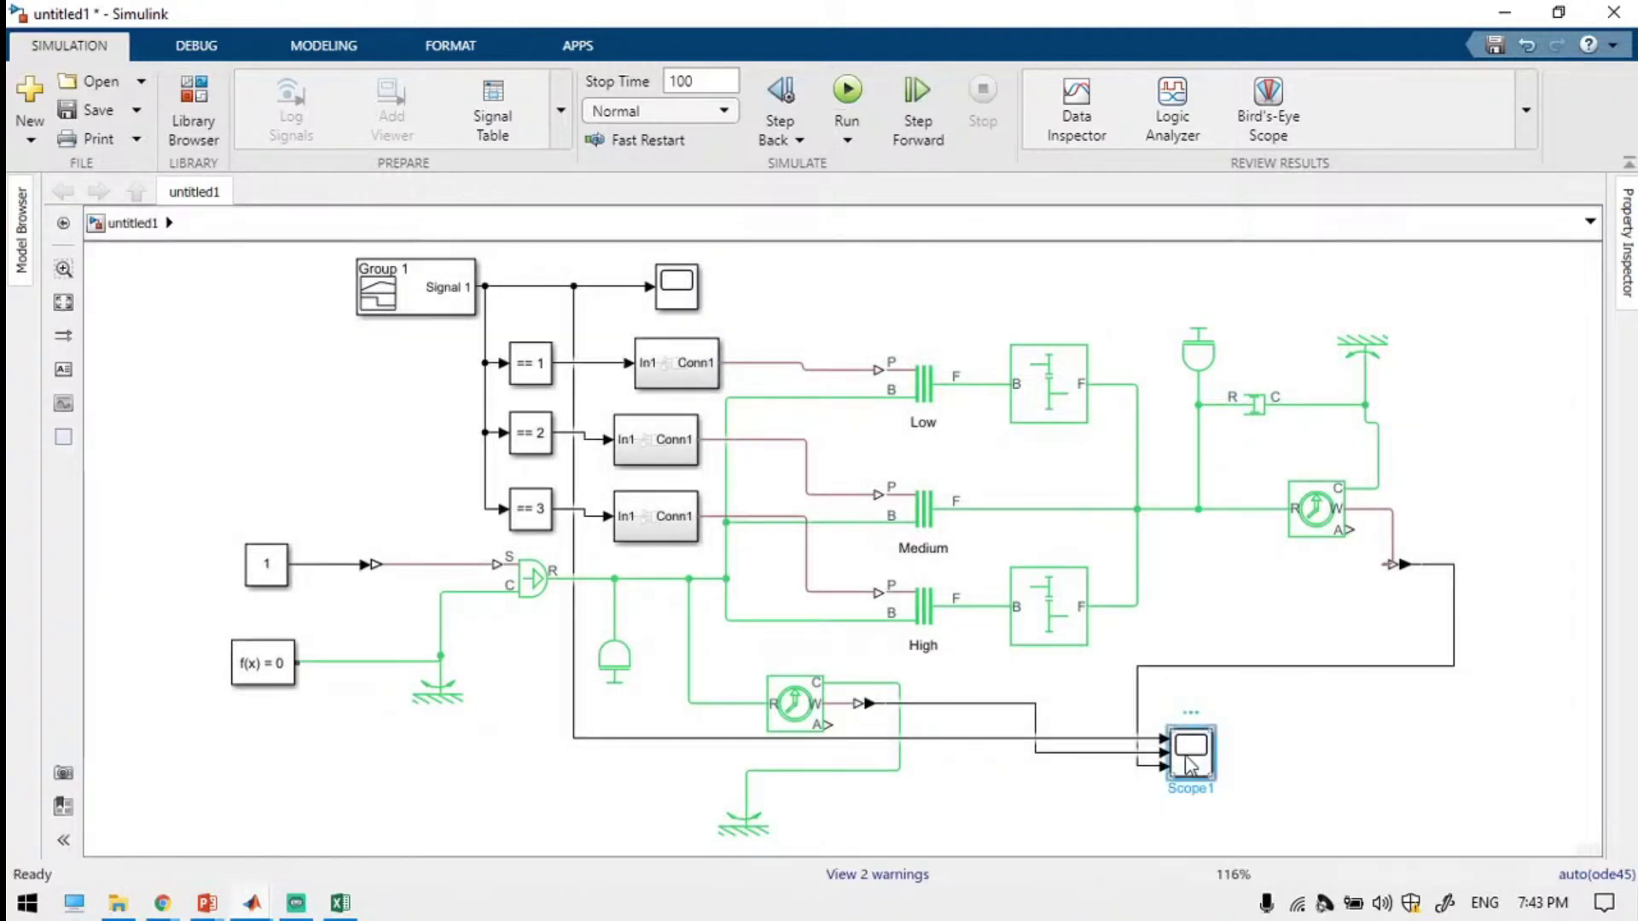
{"action": "double_click", "coordinate": [1191, 761]}
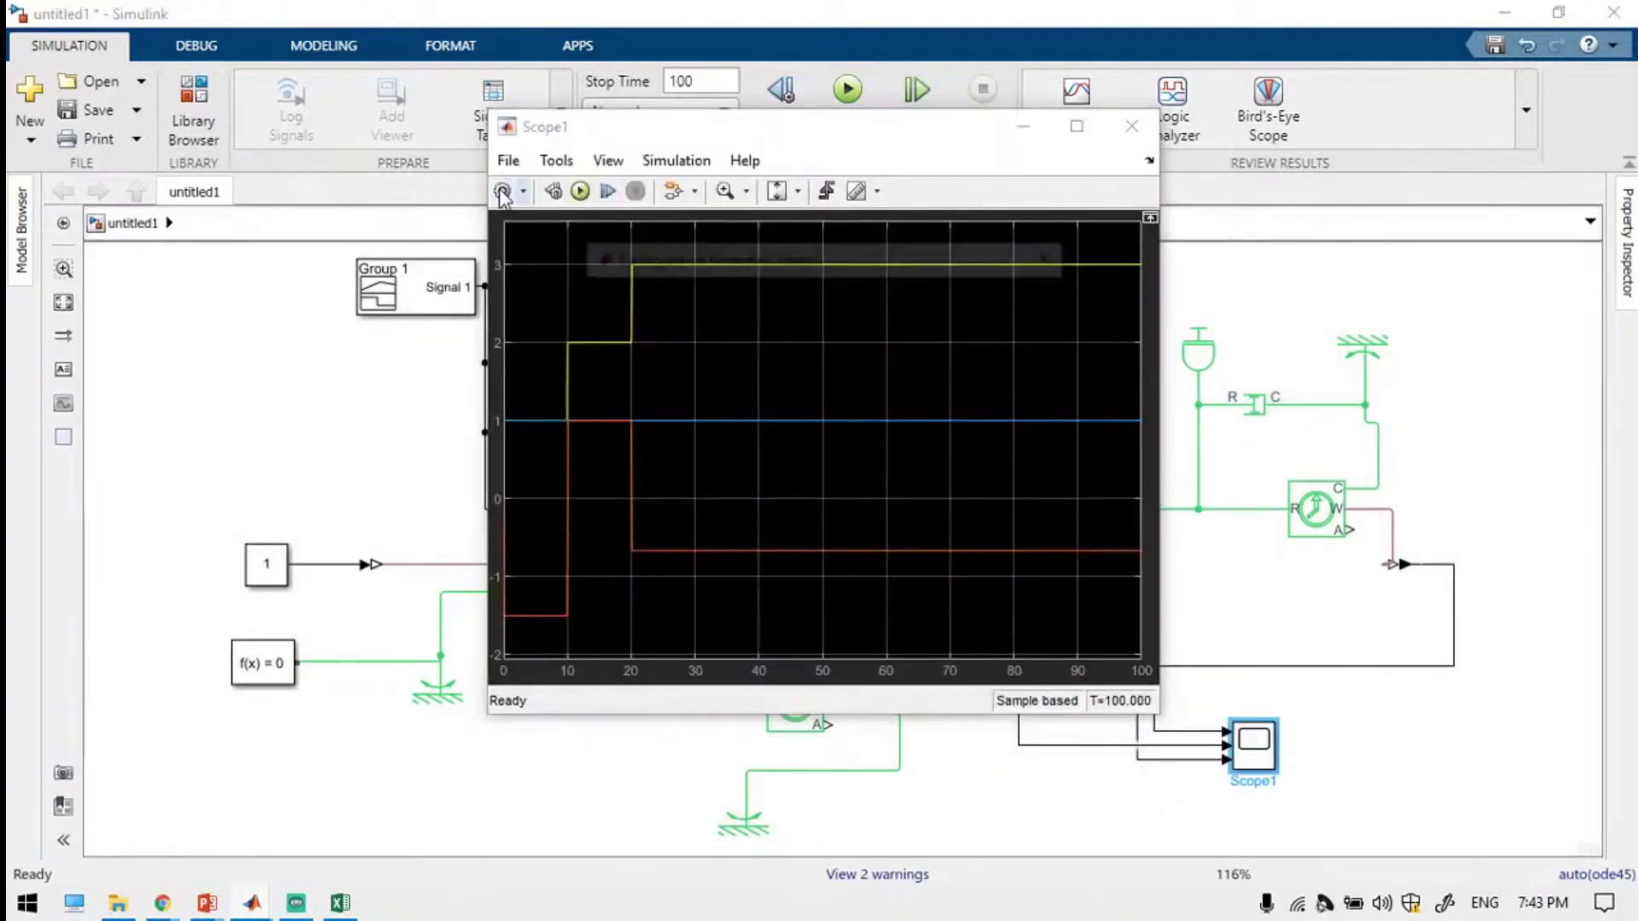
Split Scope1's display into three stacked plots and scale their axes to fit the signals.
{"action": "type", "text": "3"}
{"action": "left_click", "coordinate": [831, 592]}
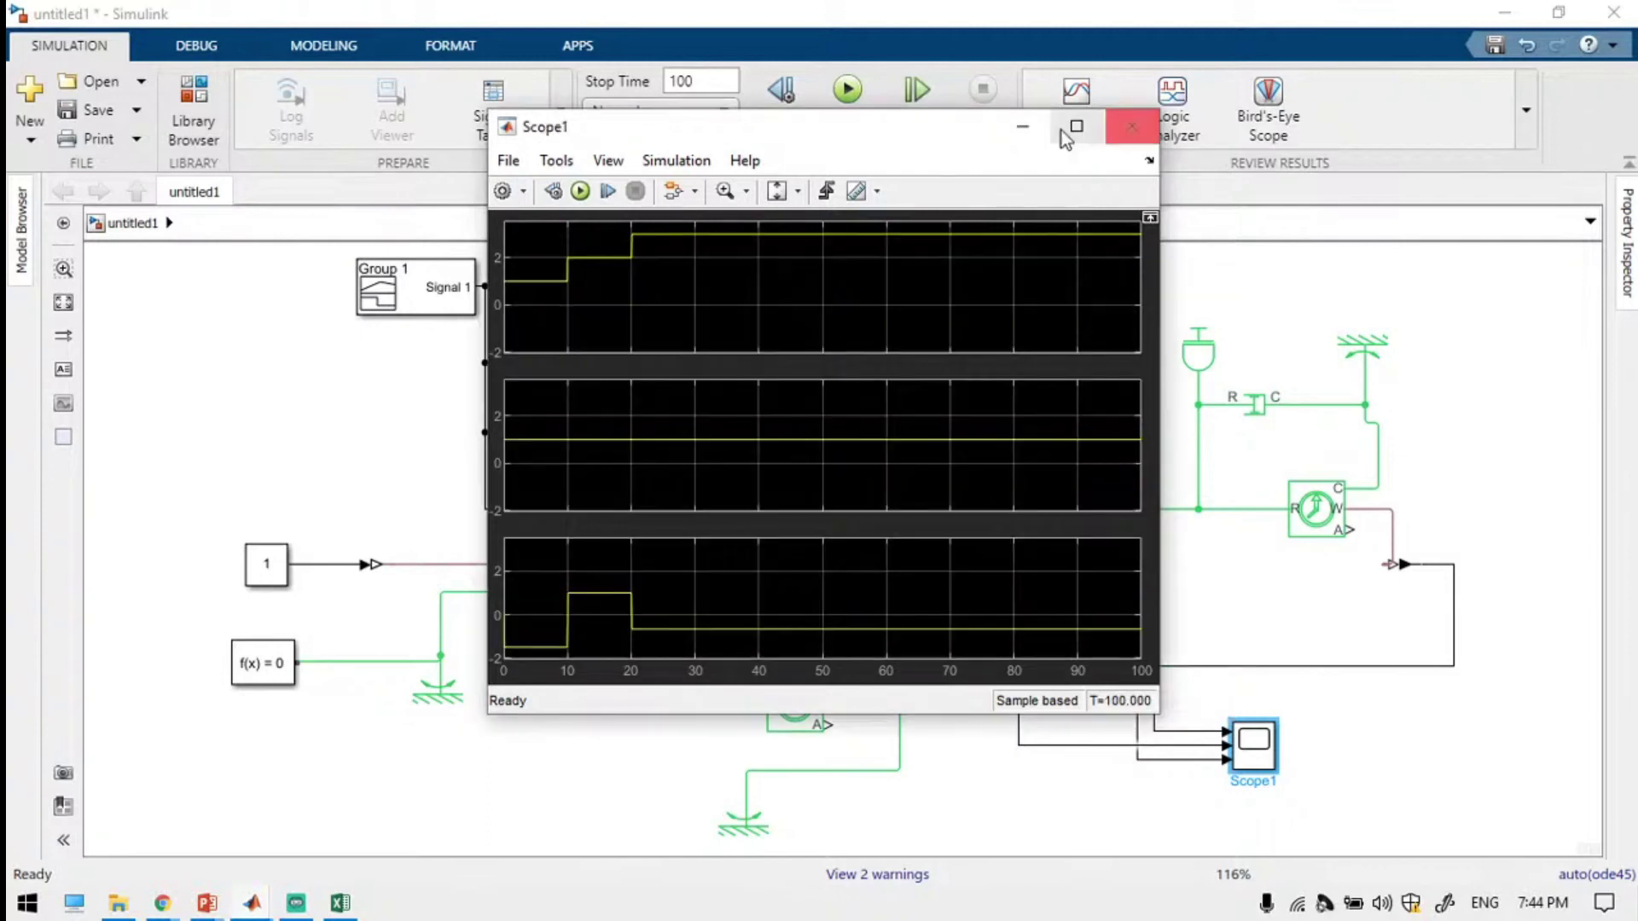
{"action": "left_click", "coordinate": [1441, 791]}
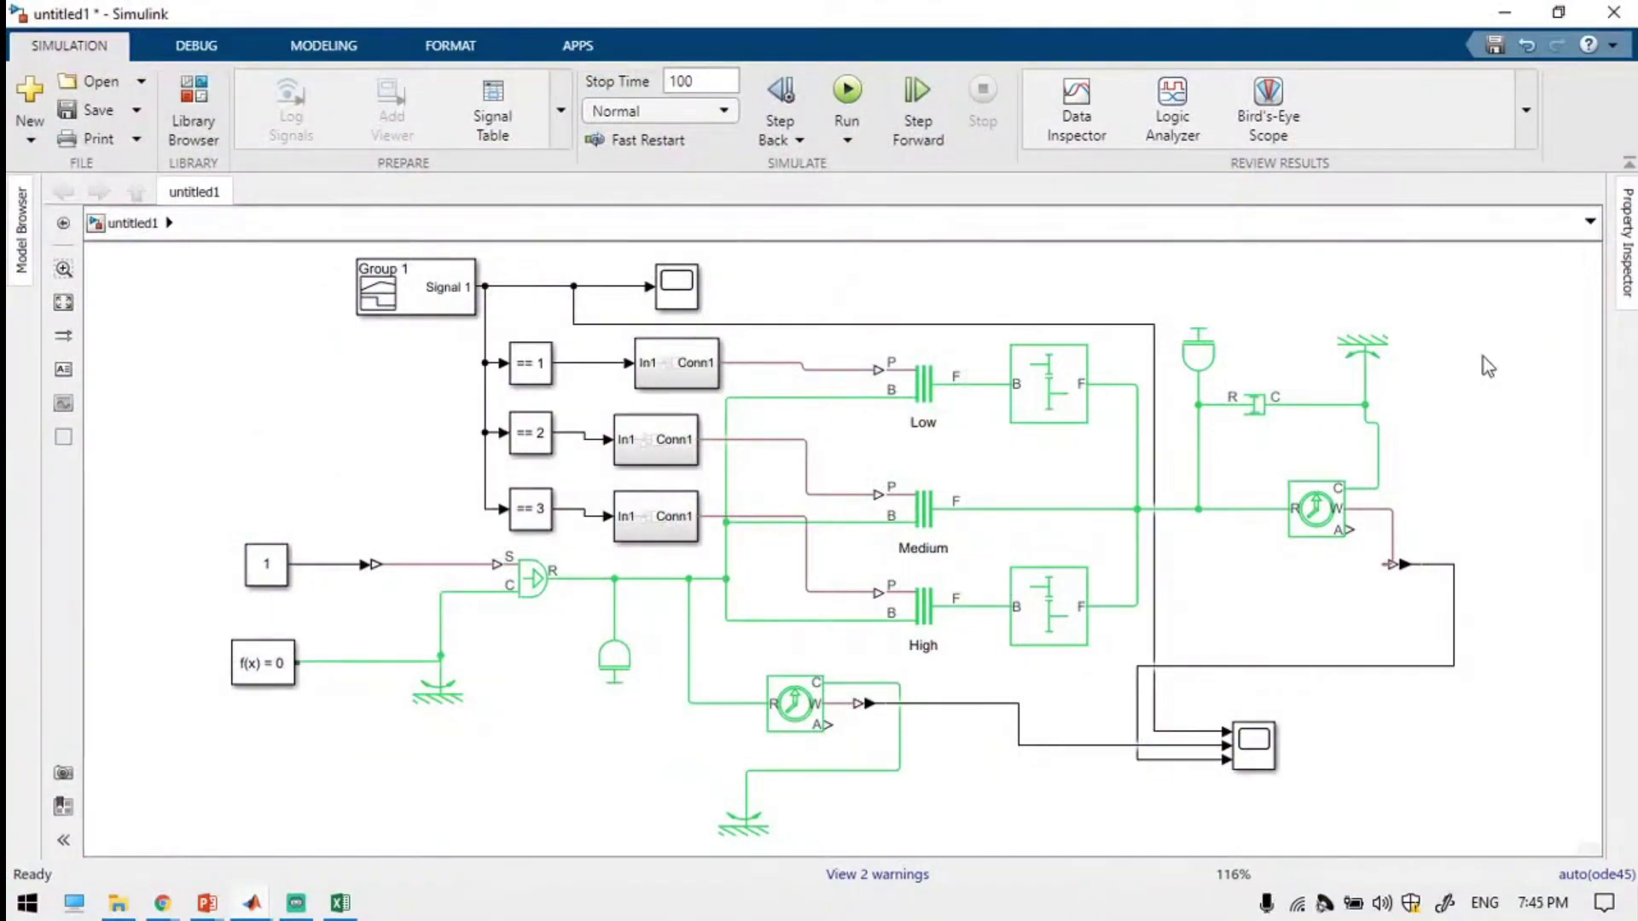
{"action": "left_click", "coordinate": [1261, 758]}
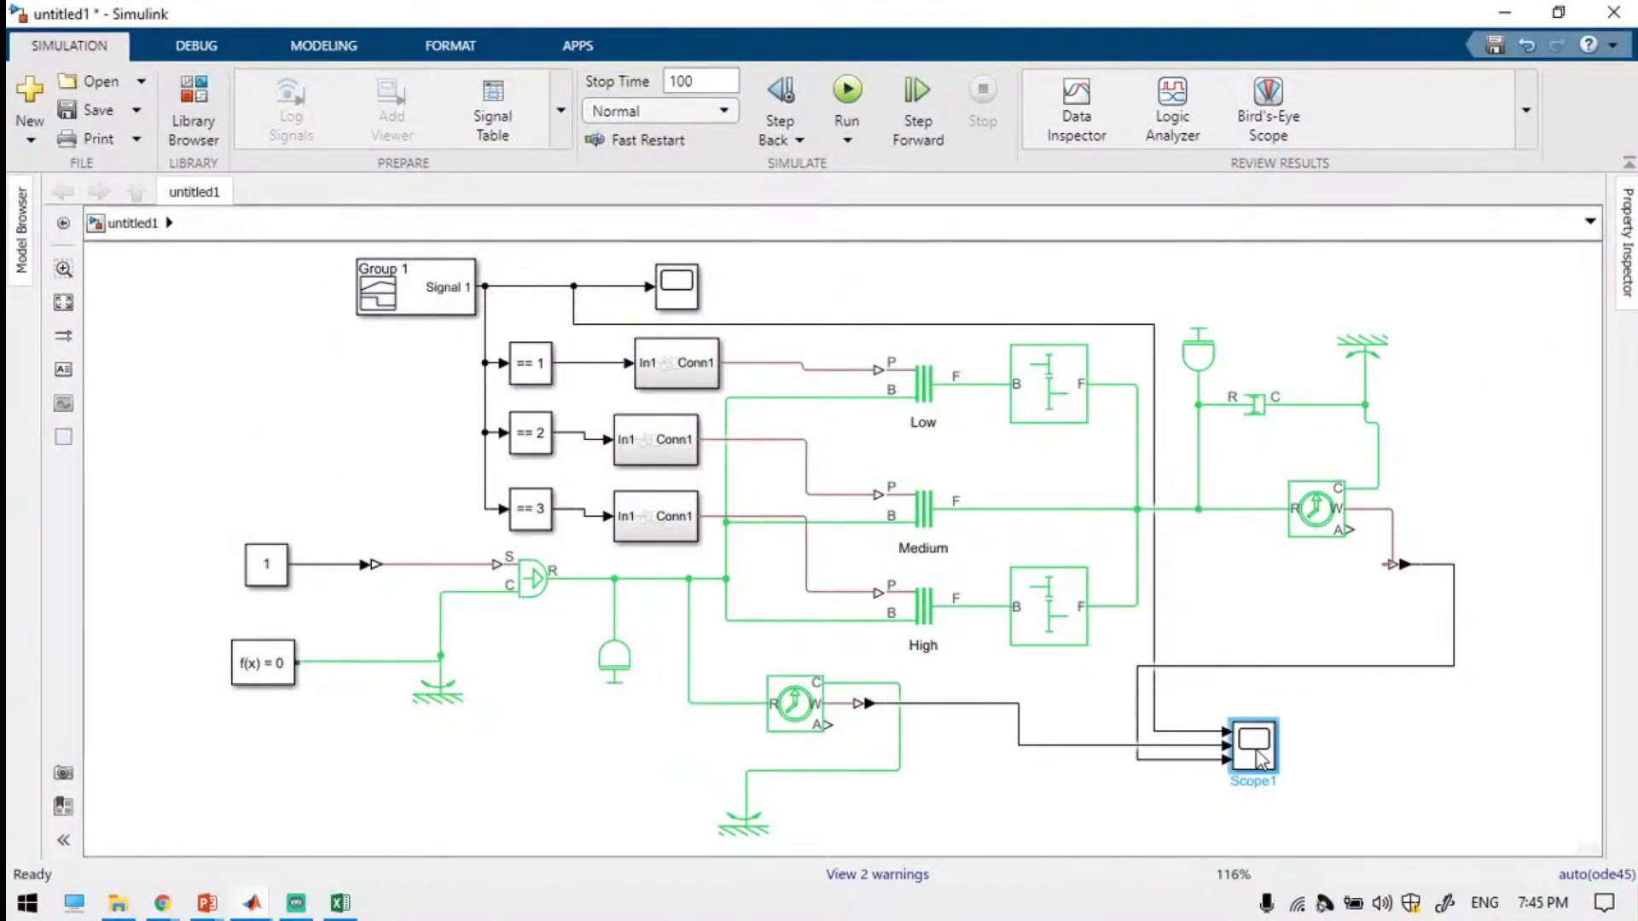
{"action": "double_click", "coordinate": [1261, 758]}
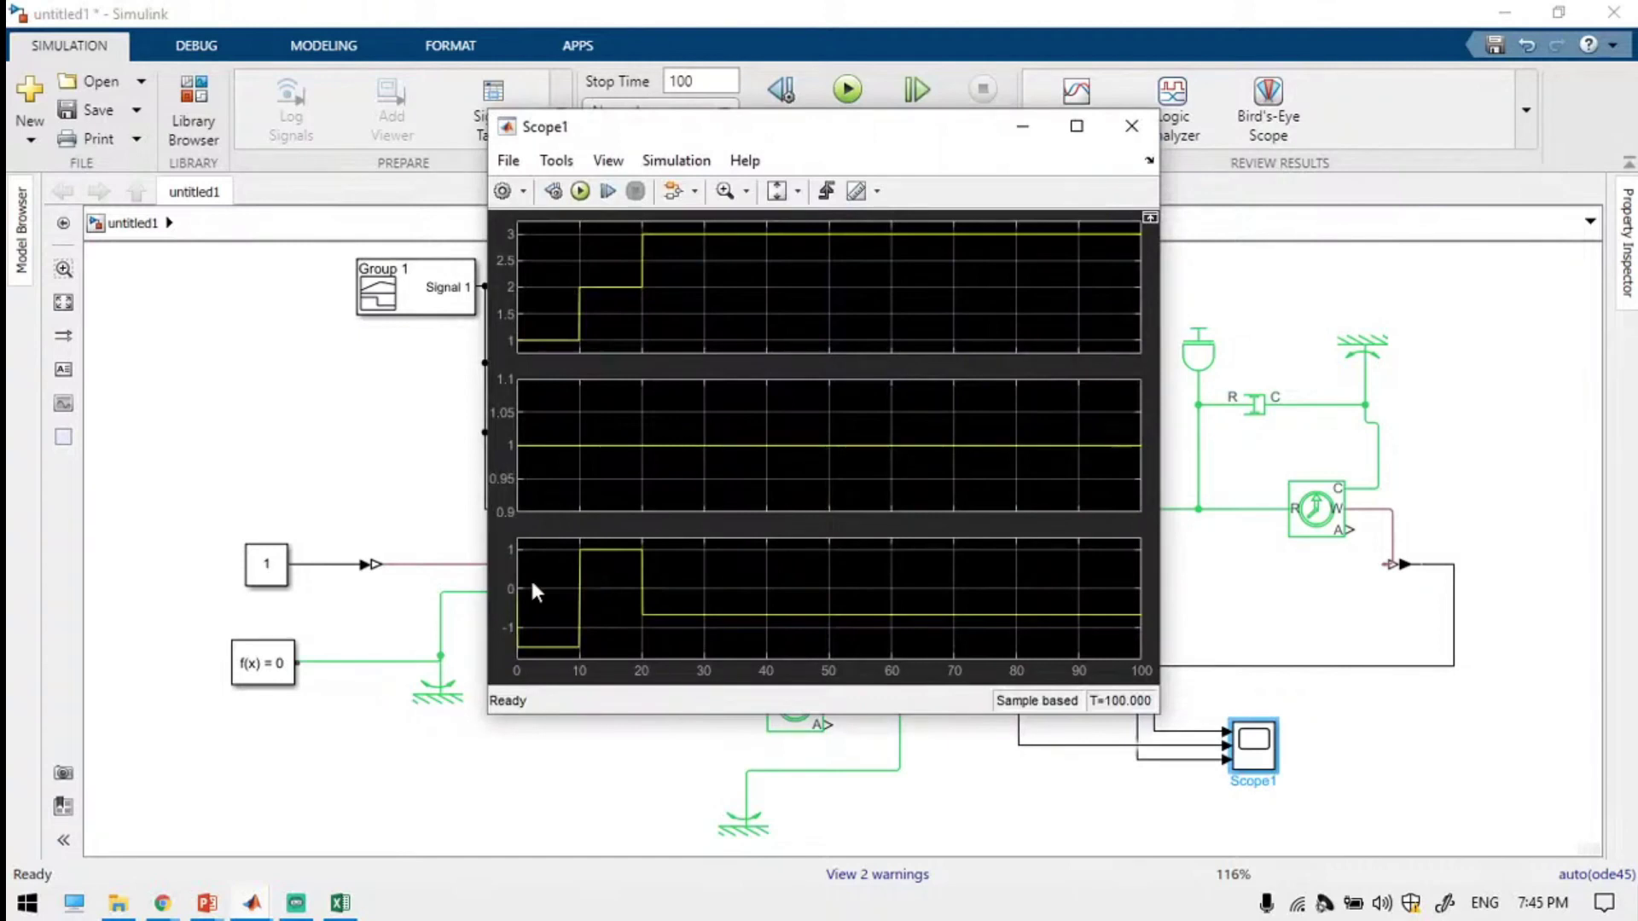
{"action": "left_click", "coordinate": [1245, 608]}
Set the output shaft of High's Simple Gear to rotate in the same direction as the input shaft.
{"action": "double_click", "coordinate": [1022, 601]}
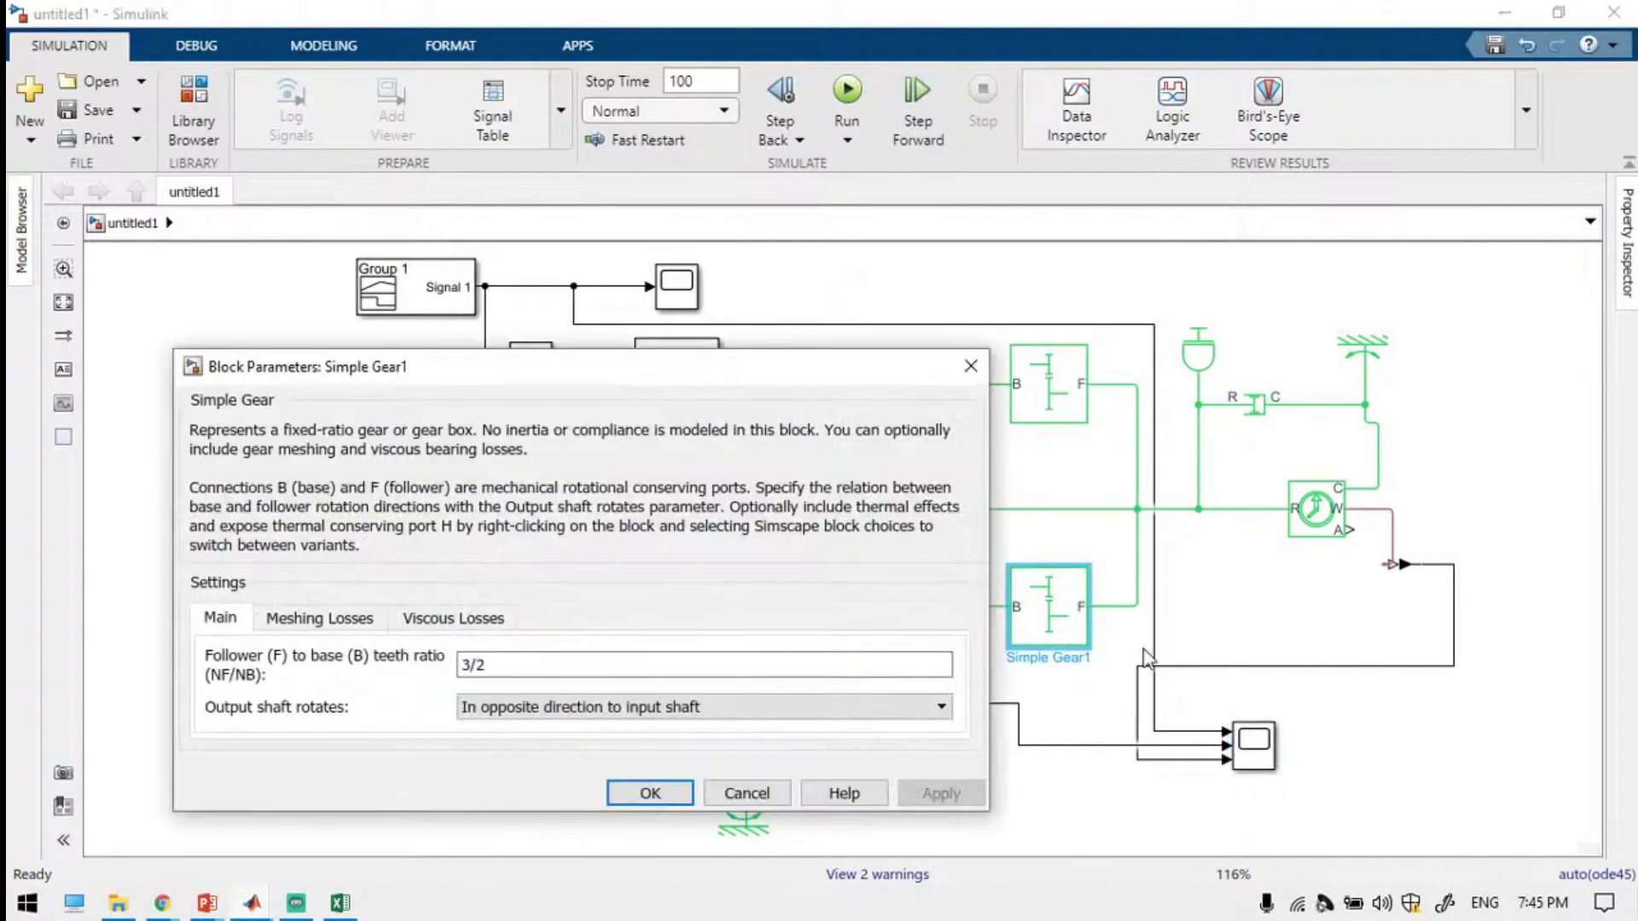
{"action": "left_click", "coordinate": [699, 707]}
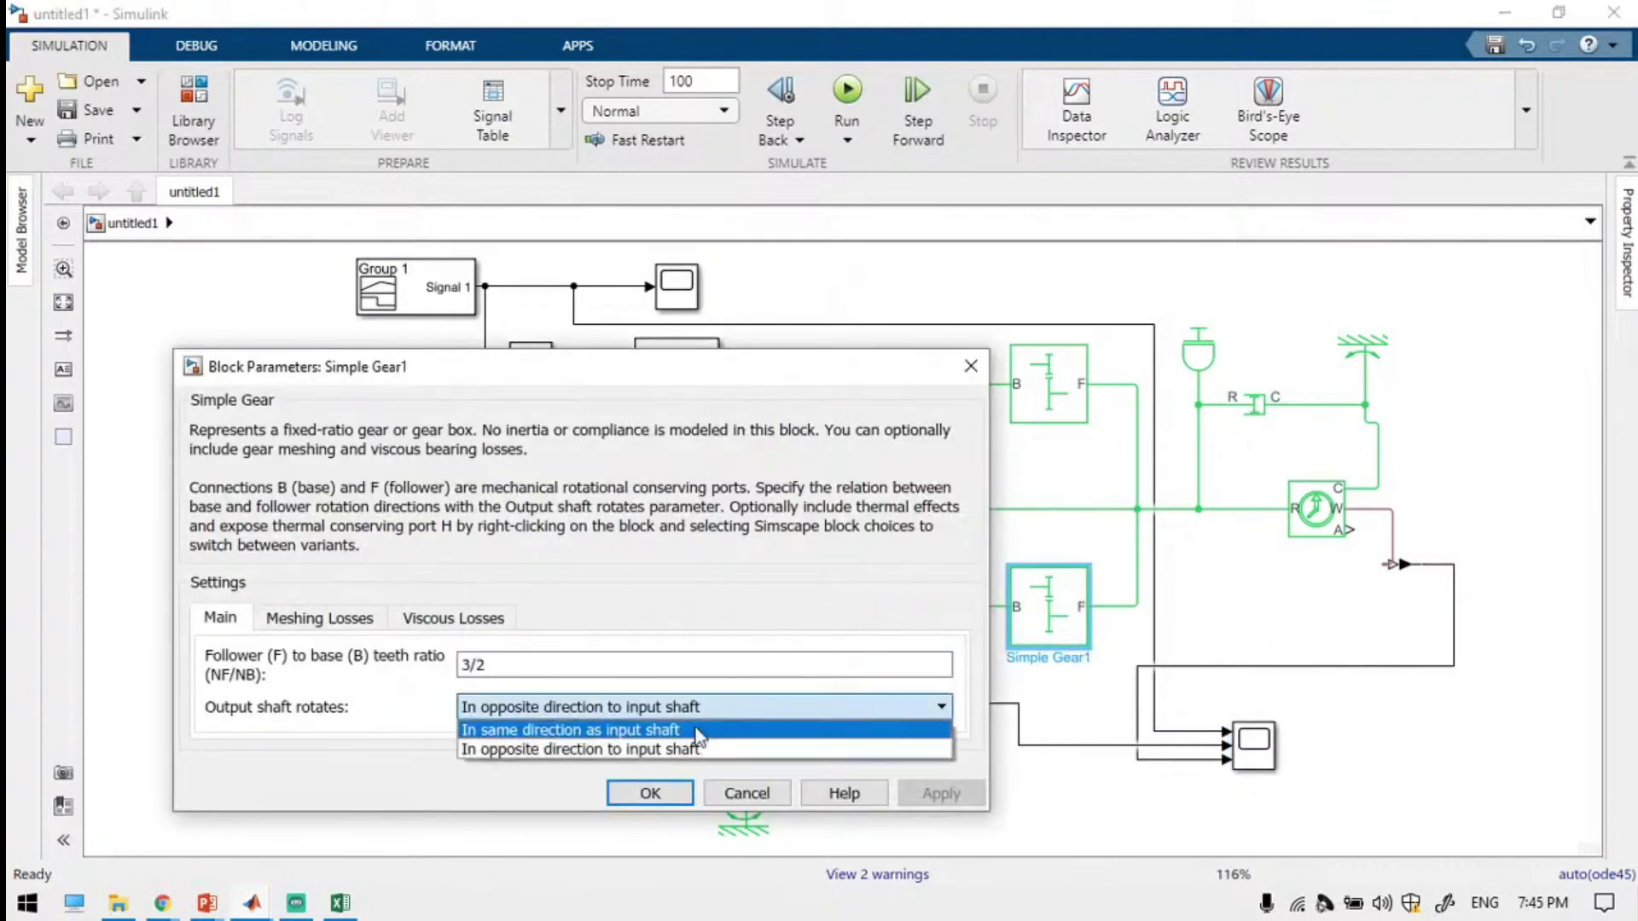
{"action": "left_click", "coordinate": [682, 730]}
{"action": "left_click", "coordinate": [646, 793]}
Make the output shaft of Low's Simple Gear rotate in the same direction as the input shaft and check the rerun in Scope1.
{"action": "left_click", "coordinate": [1051, 394]}
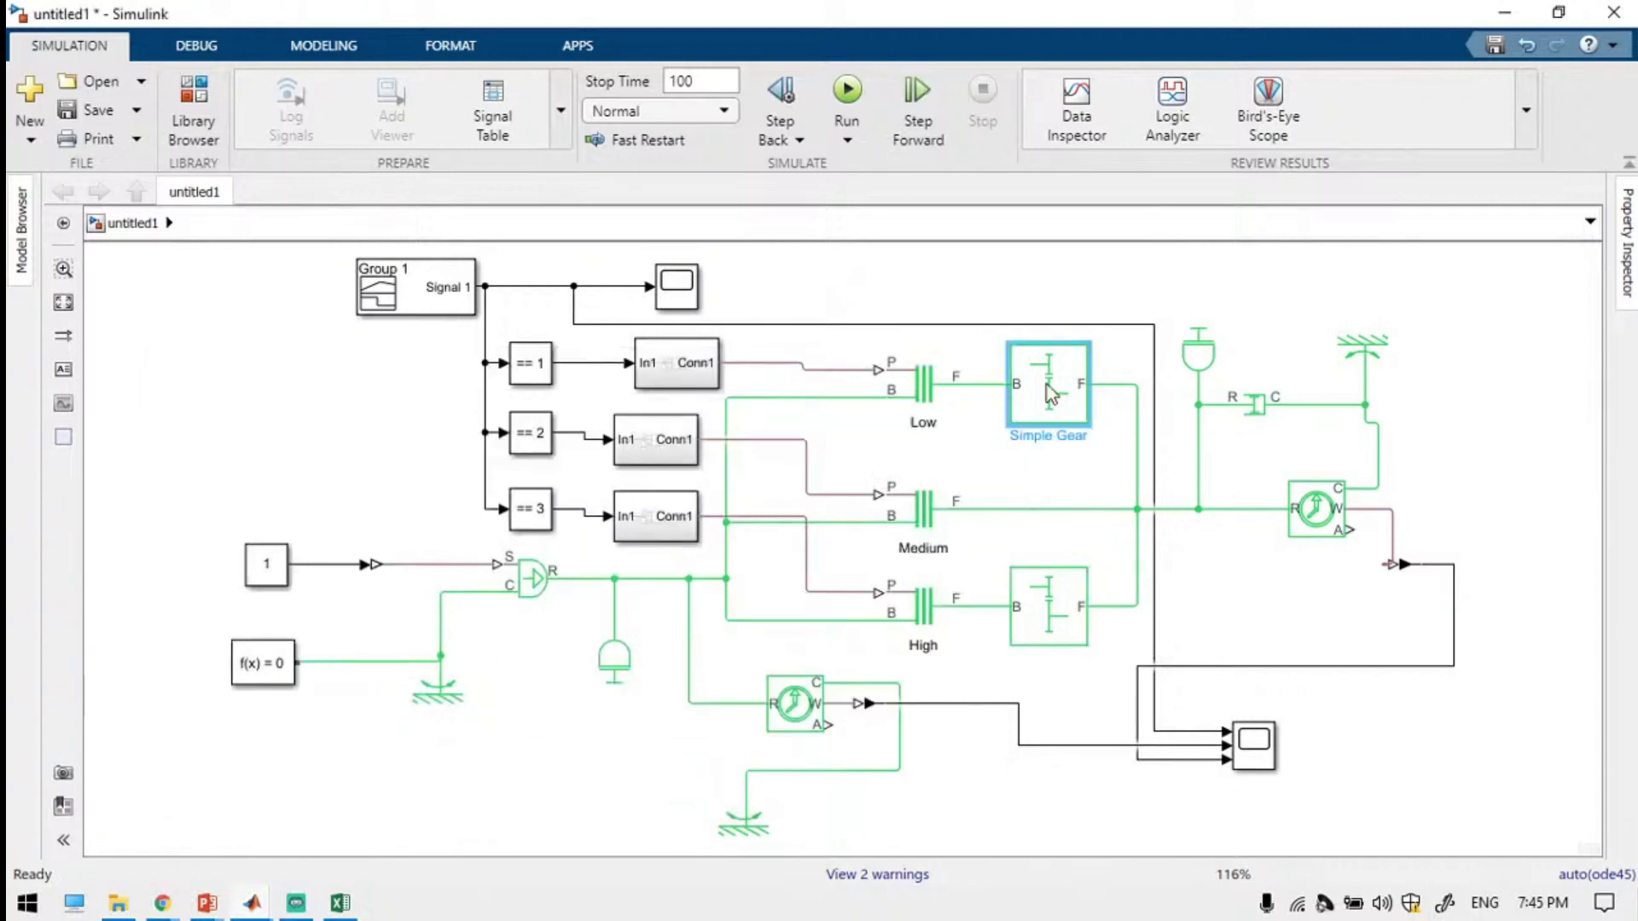
{"action": "double_click", "coordinate": [1269, 753]}
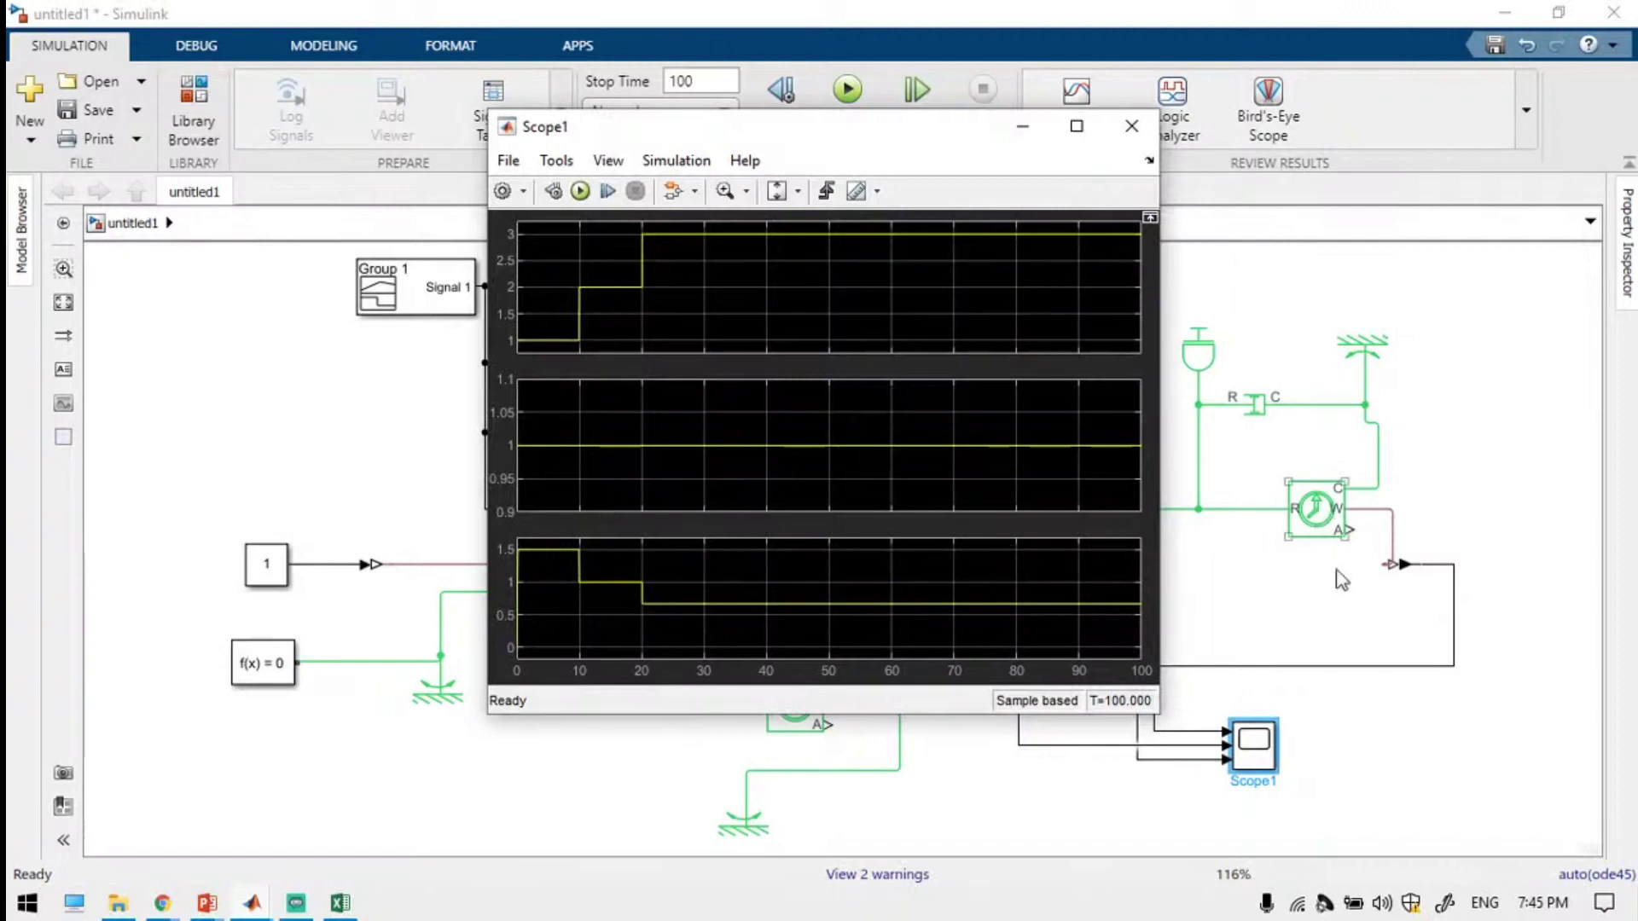
{"action": "left_click", "coordinate": [1206, 548]}
Set the follower-to-base teeth ratio of Low's Simple Gear to 3/2.
{"action": "left_click", "coordinate": [1042, 397]}
{"action": "double_click", "coordinate": [1042, 397]}
{"action": "double_click", "coordinate": [612, 441]}
{"action": "type", "text": "3/2"}
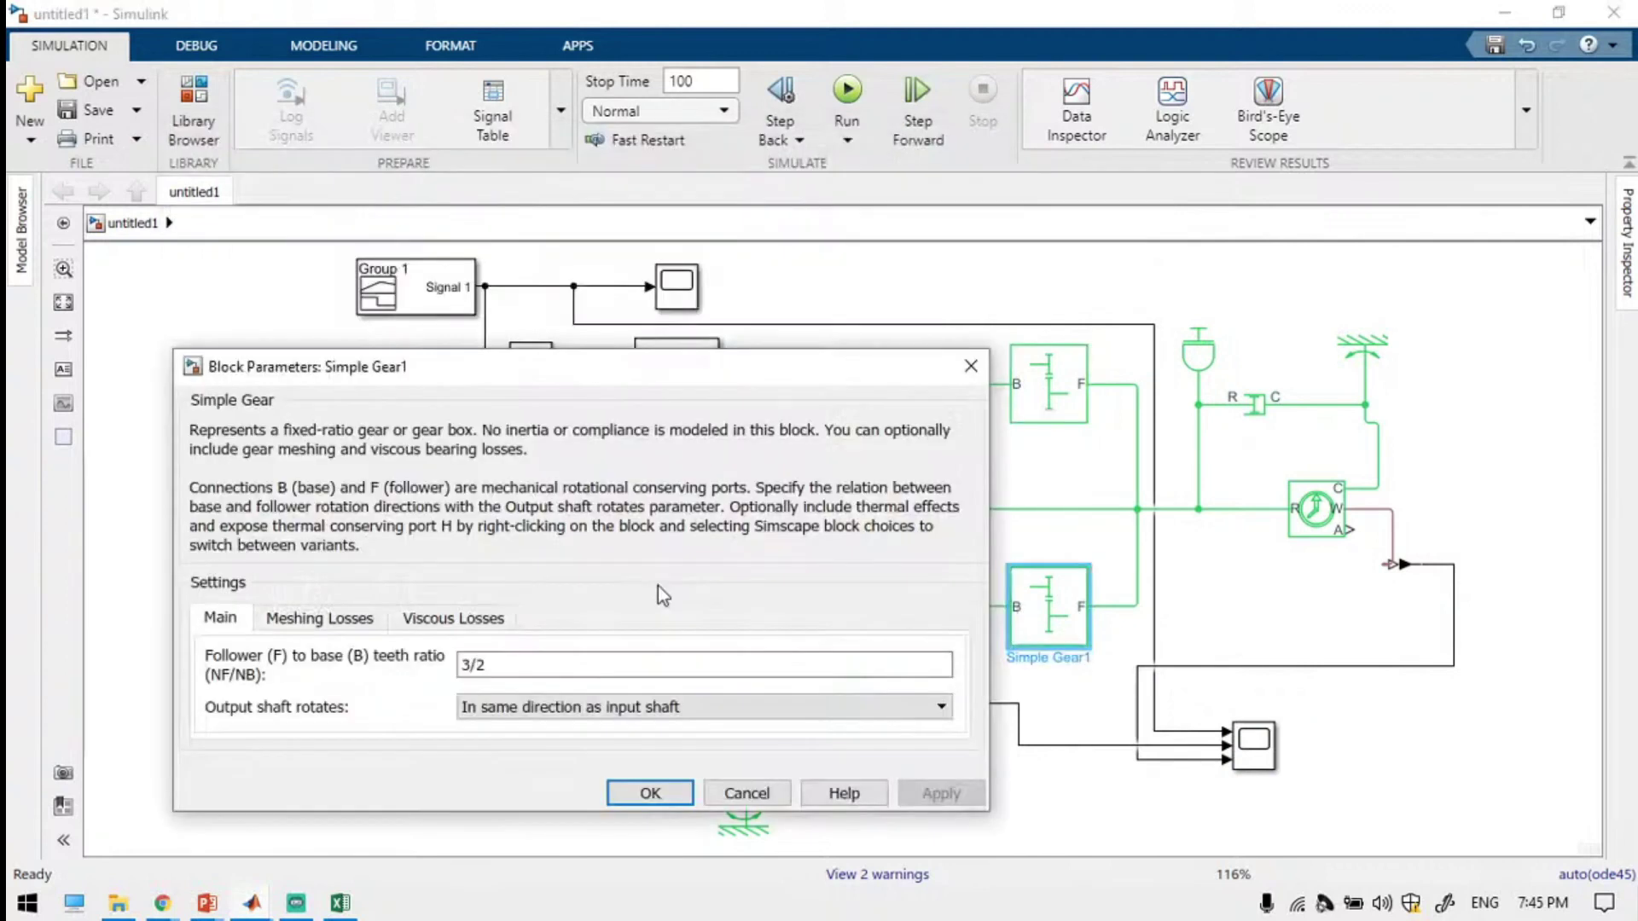
Open the teeth ratio of High's Simple Gear for editing, and inspect the gear command, input speed and output speed in Scope1.
{"action": "double_click", "coordinate": [572, 665]}
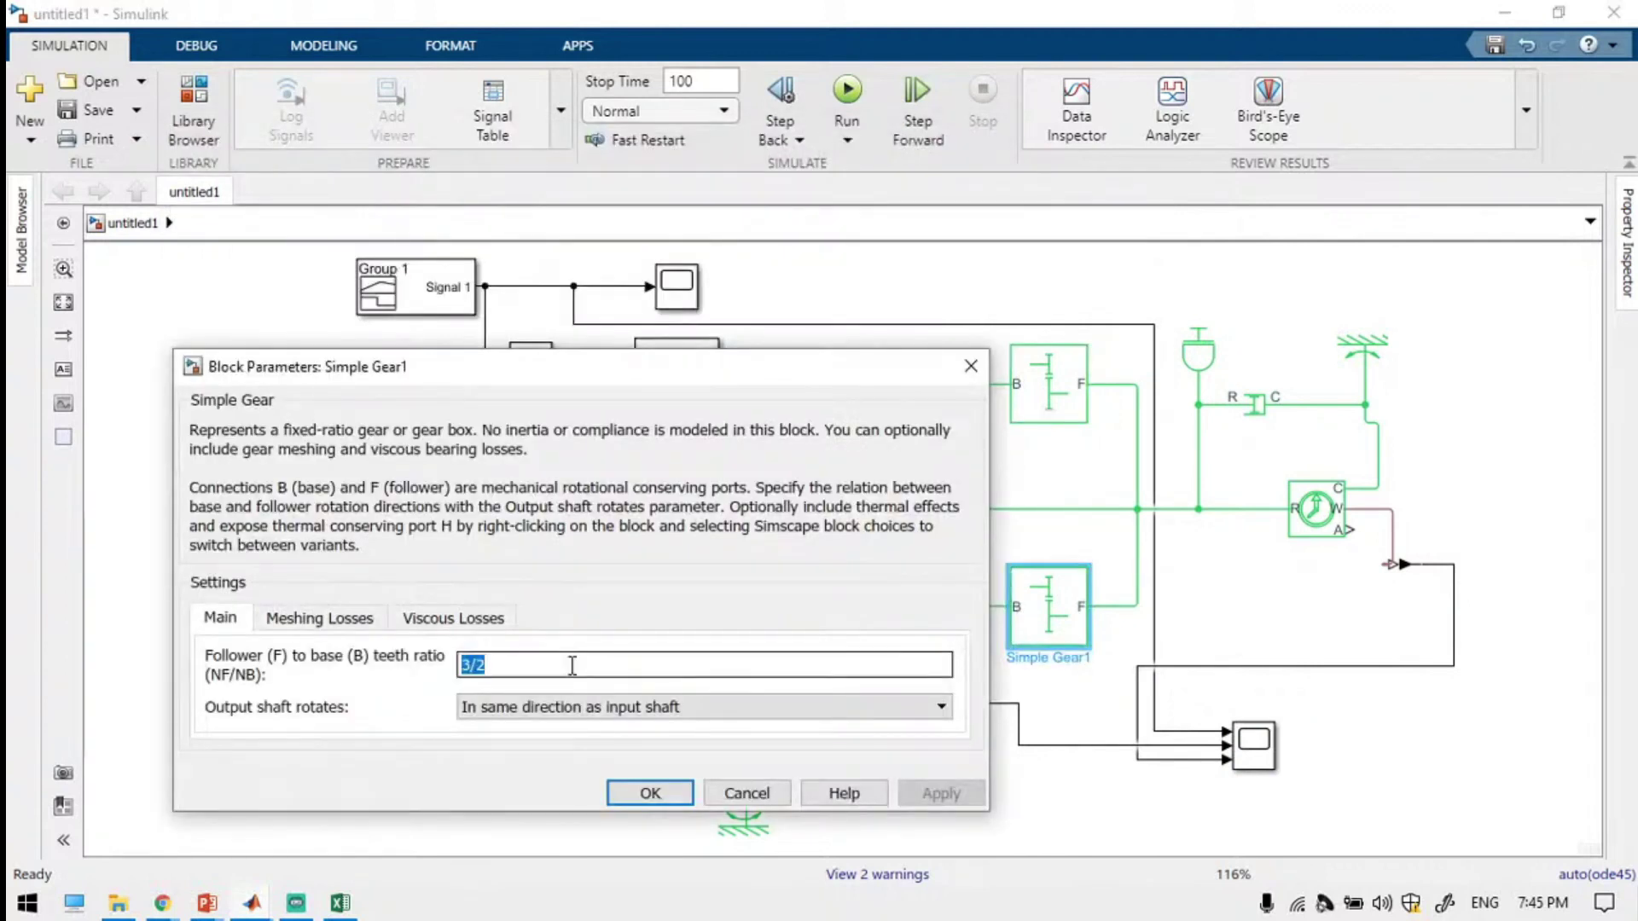
{"action": "double_click", "coordinate": [1259, 755]}
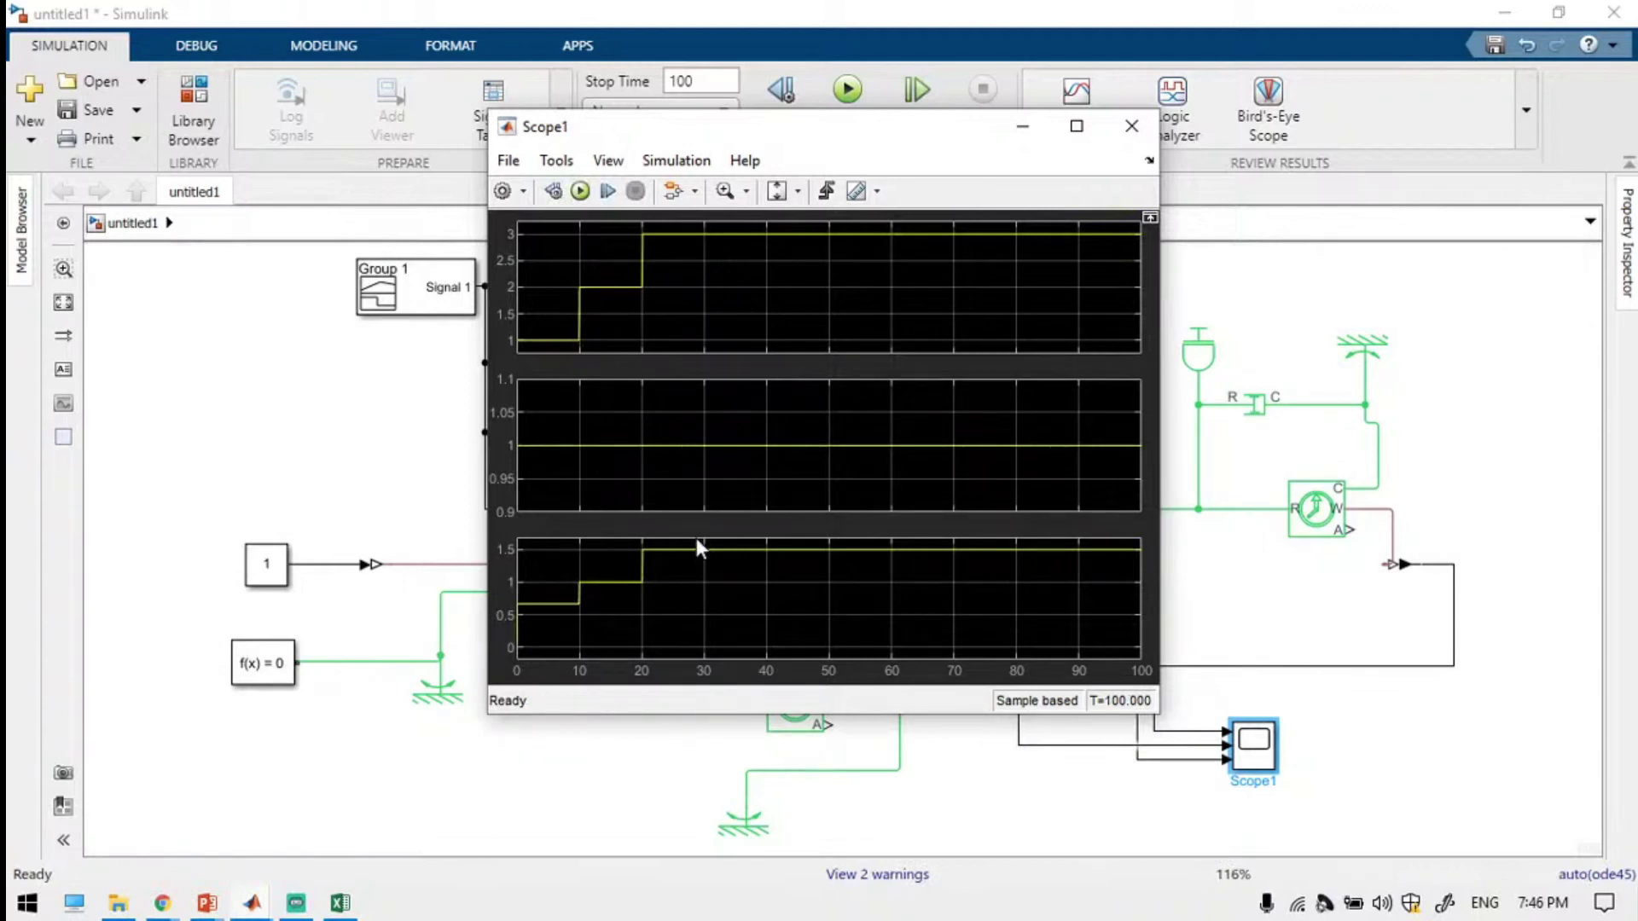
{"action": "left_click", "coordinate": [1024, 128]}
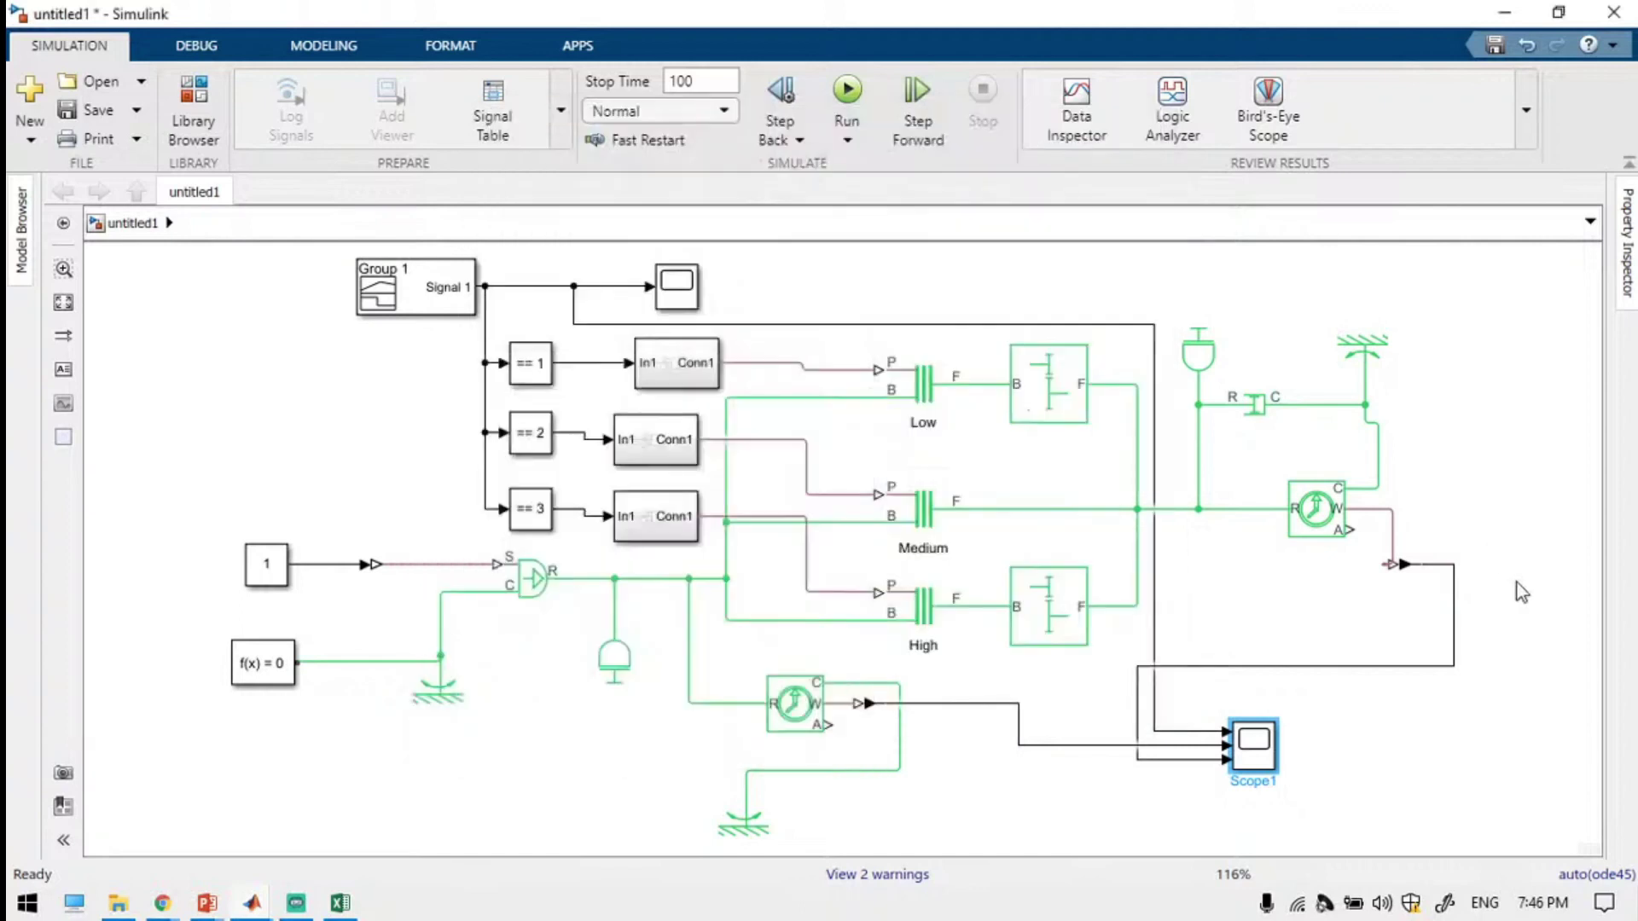
{"action": "left_click", "coordinate": [1422, 478]}
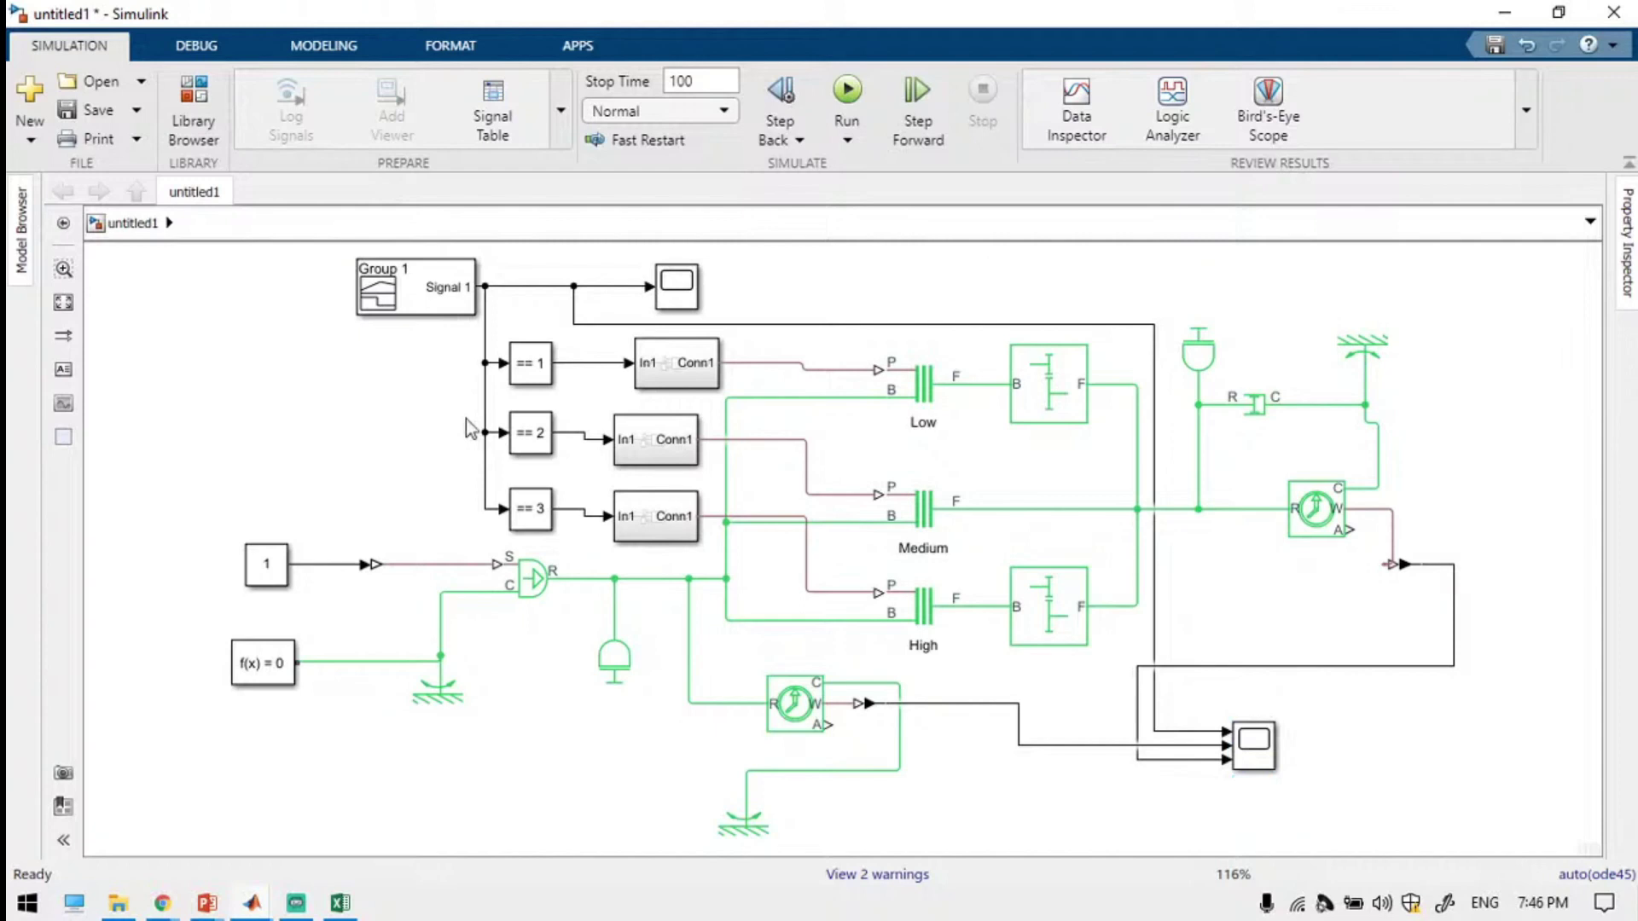
Switch to the Exp04_IdealTorqueSource_3speed model and examine its Vehicle, Brake System and Gear System blocks, including the Actuator Low subsystem.
{"action": "left_click", "coordinate": [85, 111]}
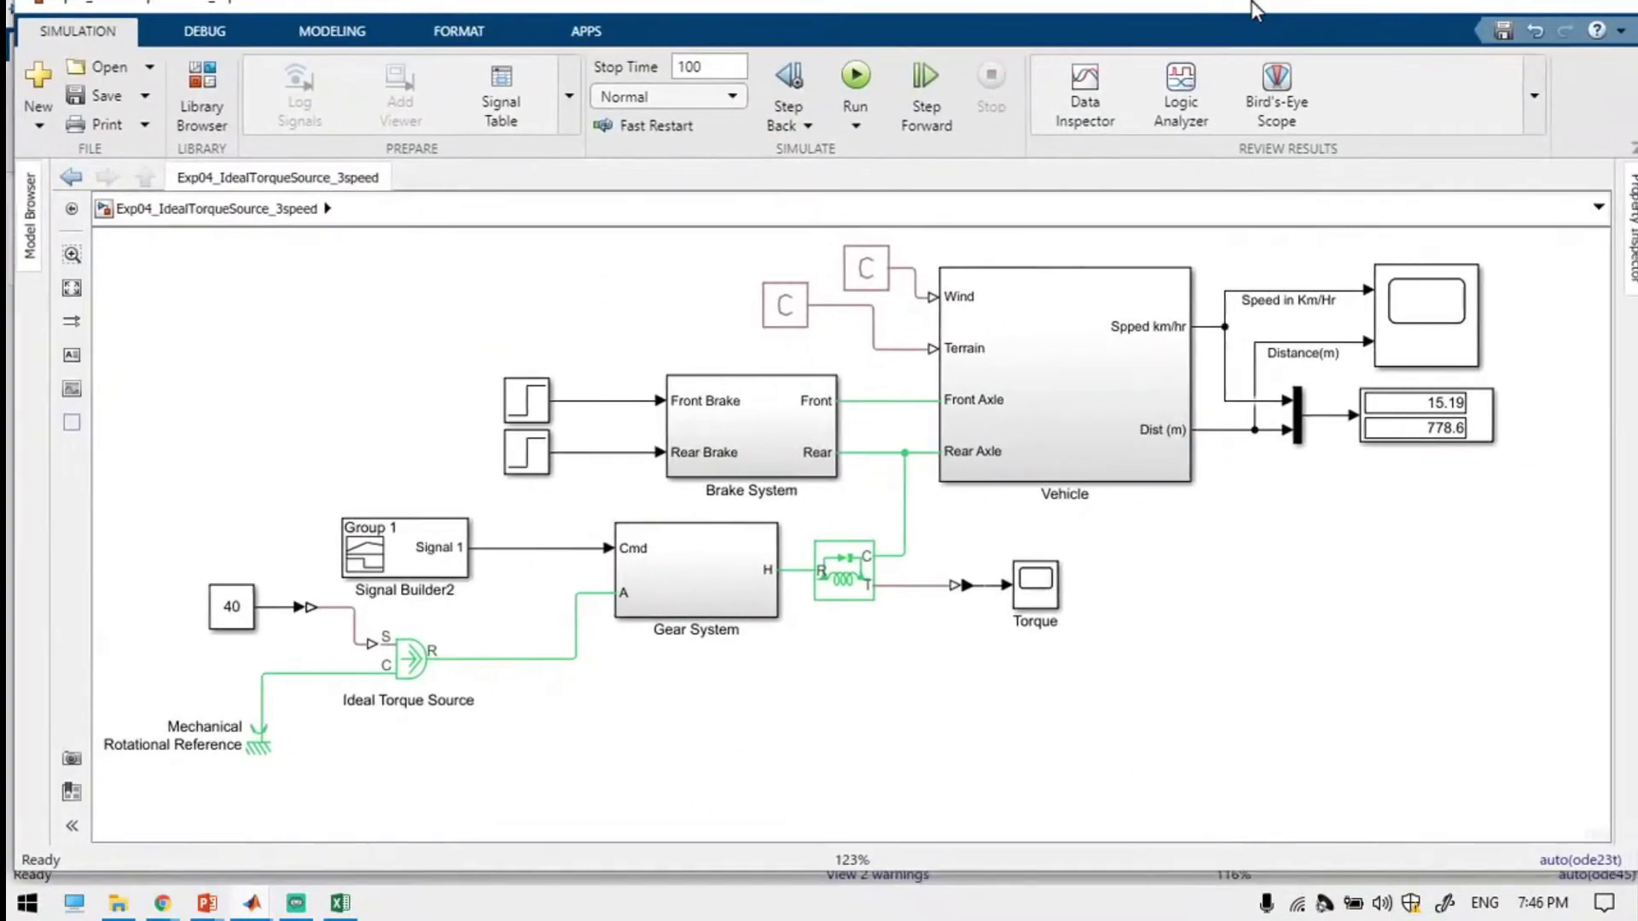
{"action": "double_click", "coordinate": [1246, 2]}
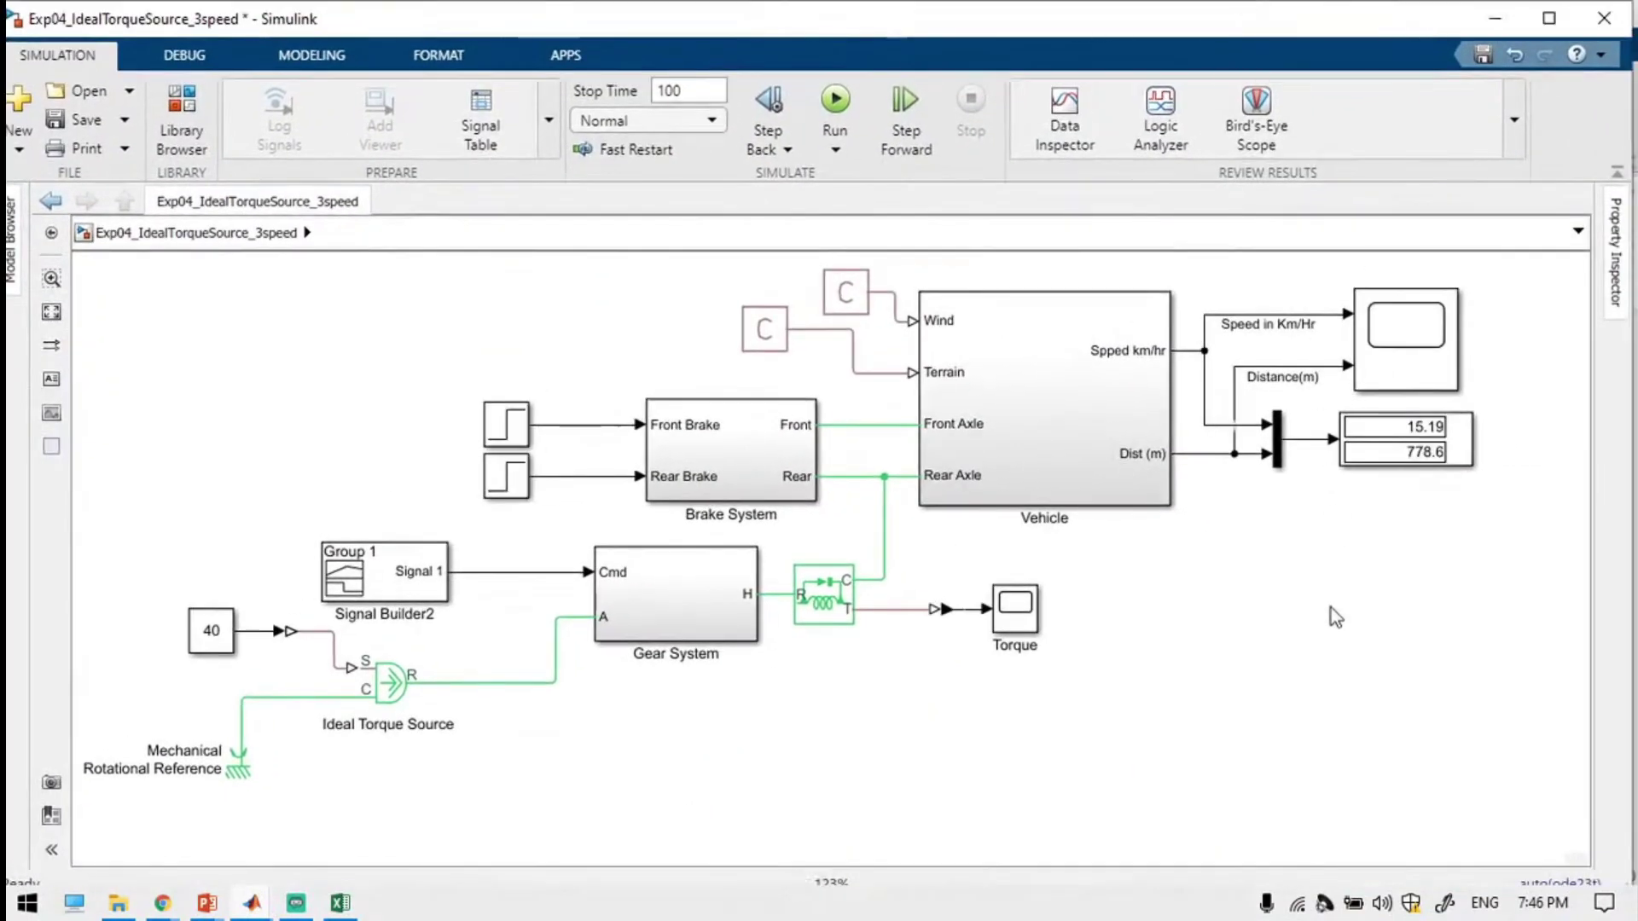
{"action": "left_click", "coordinate": [1090, 443]}
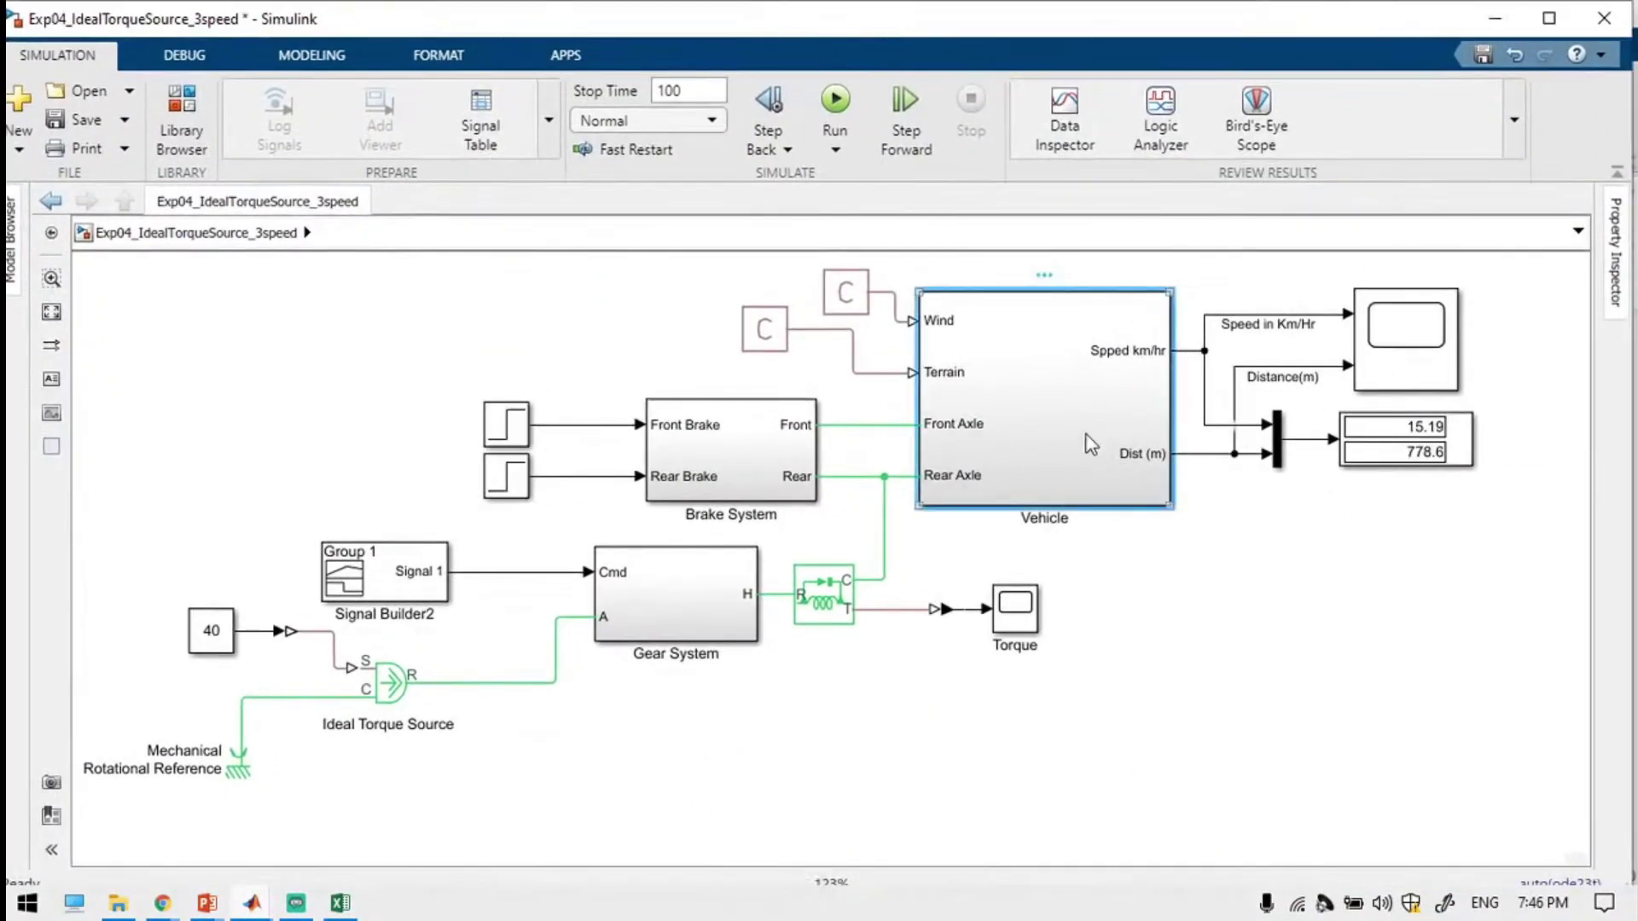
{"action": "left_click", "coordinate": [686, 439]}
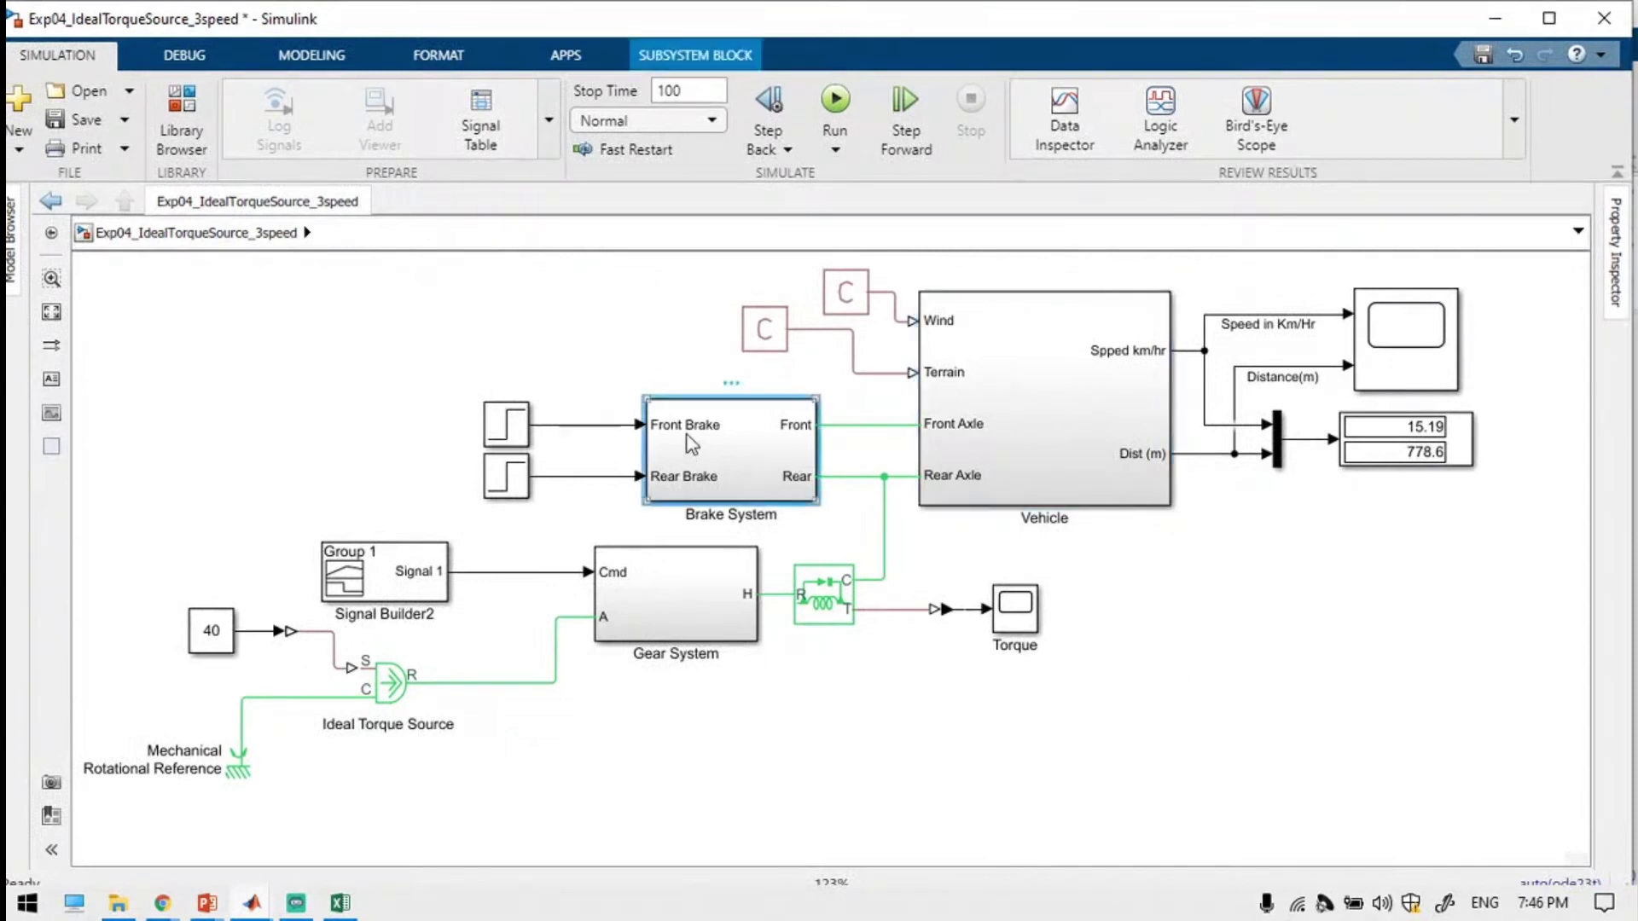
{"action": "left_click", "coordinate": [687, 601]}
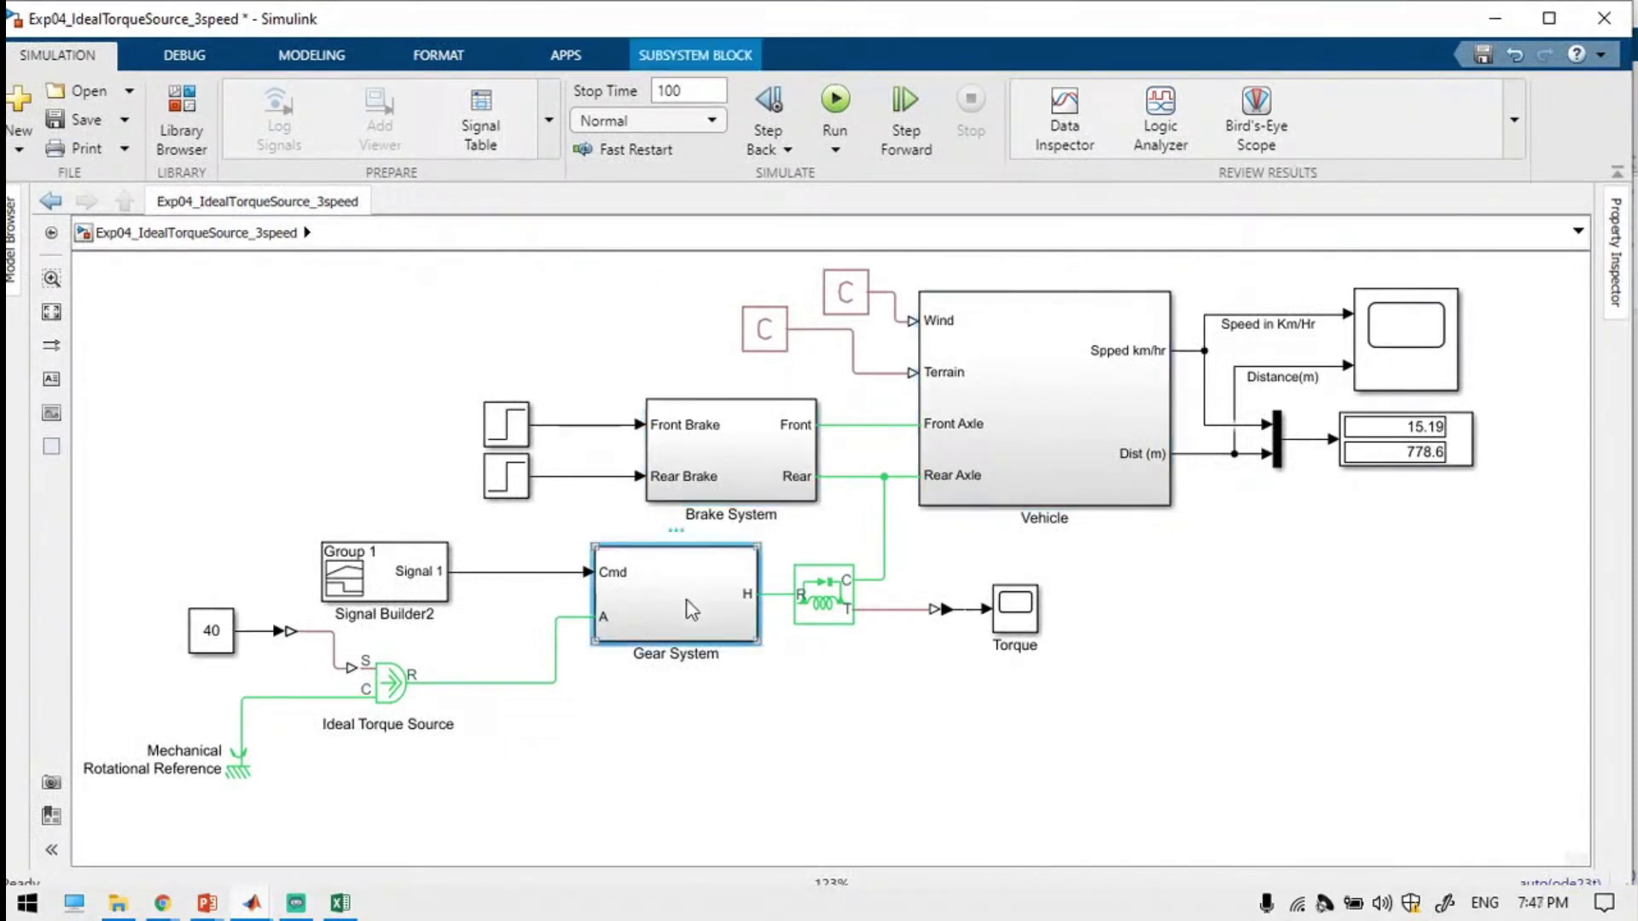
{"action": "double_click", "coordinate": [690, 609]}
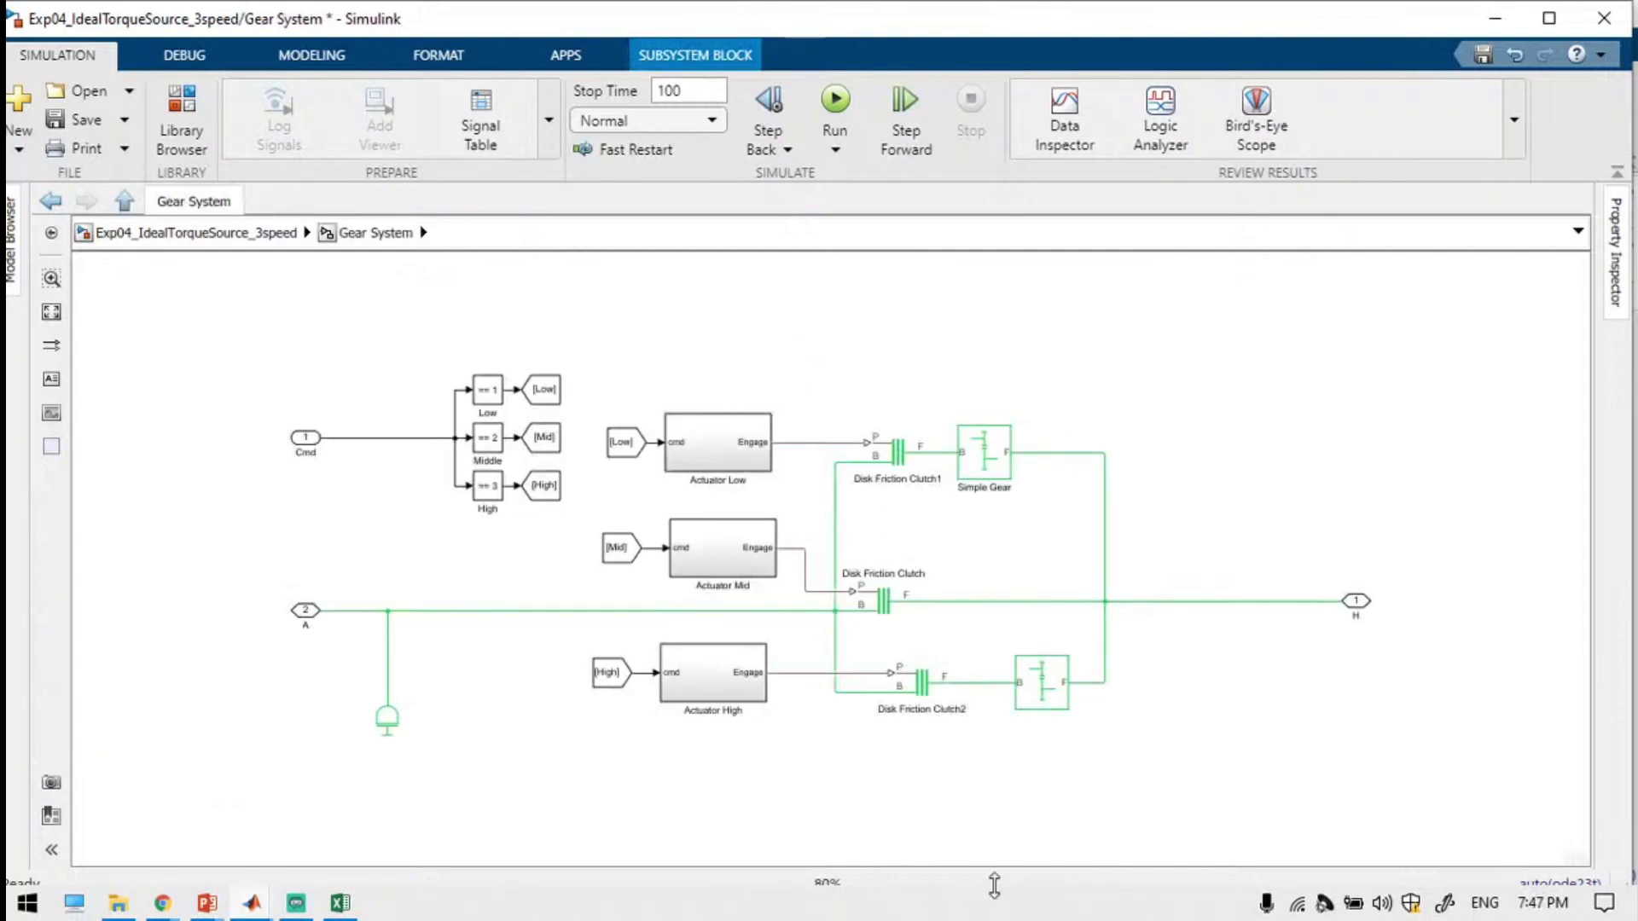
{"action": "double_click", "coordinate": [709, 458]}
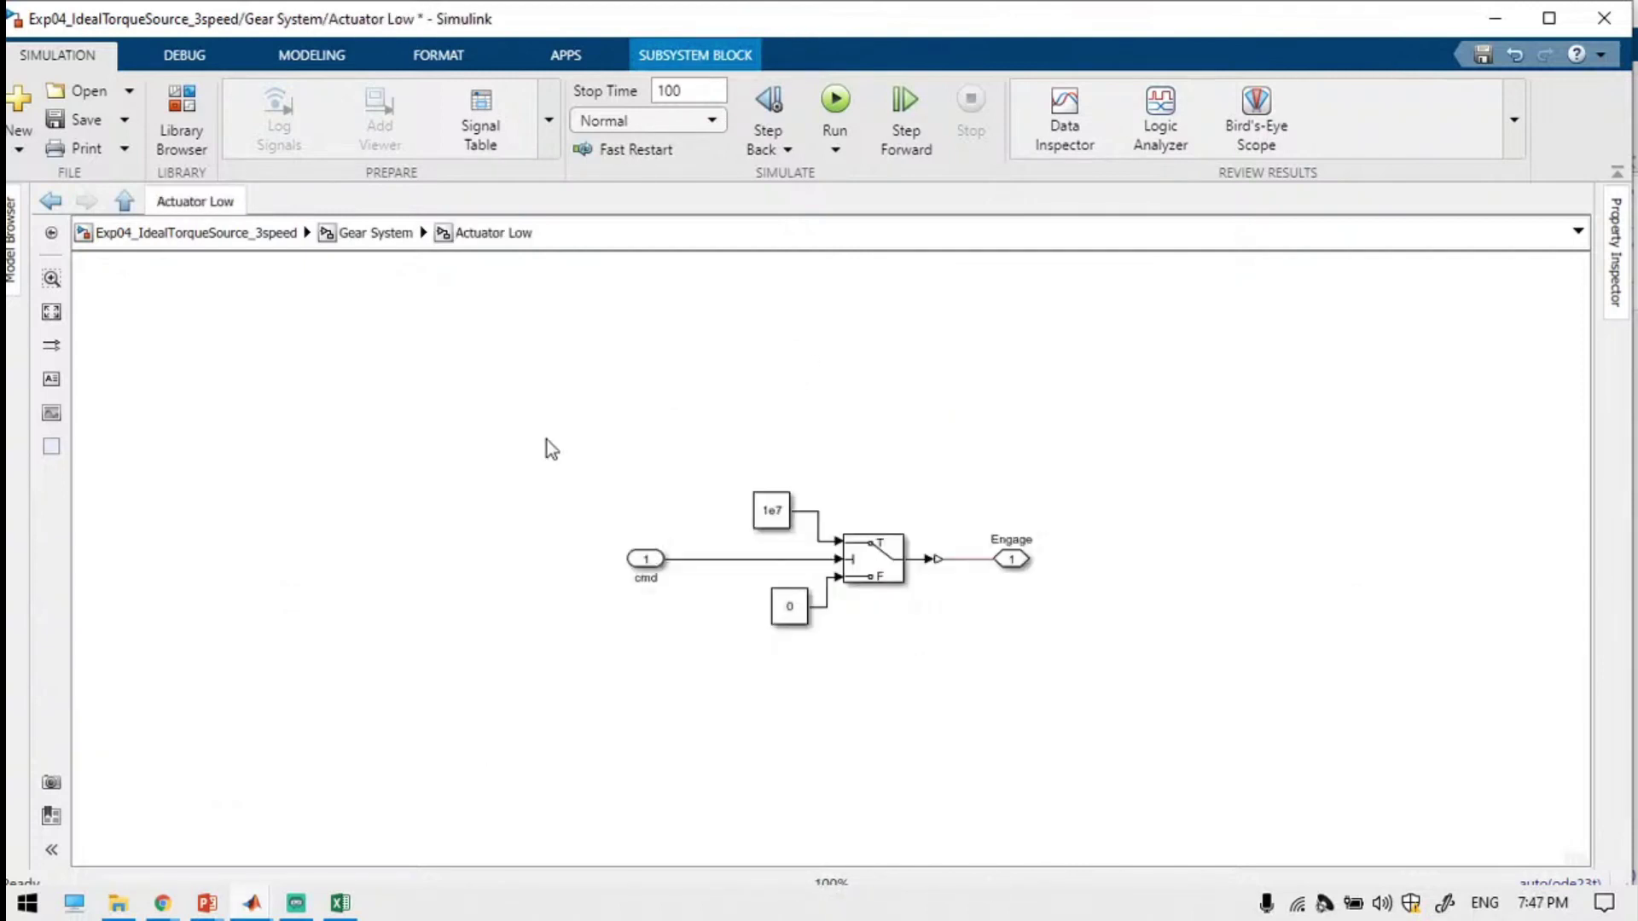
{"action": "left_click", "coordinate": [125, 201]}
{"action": "left_click", "coordinate": [125, 200]}
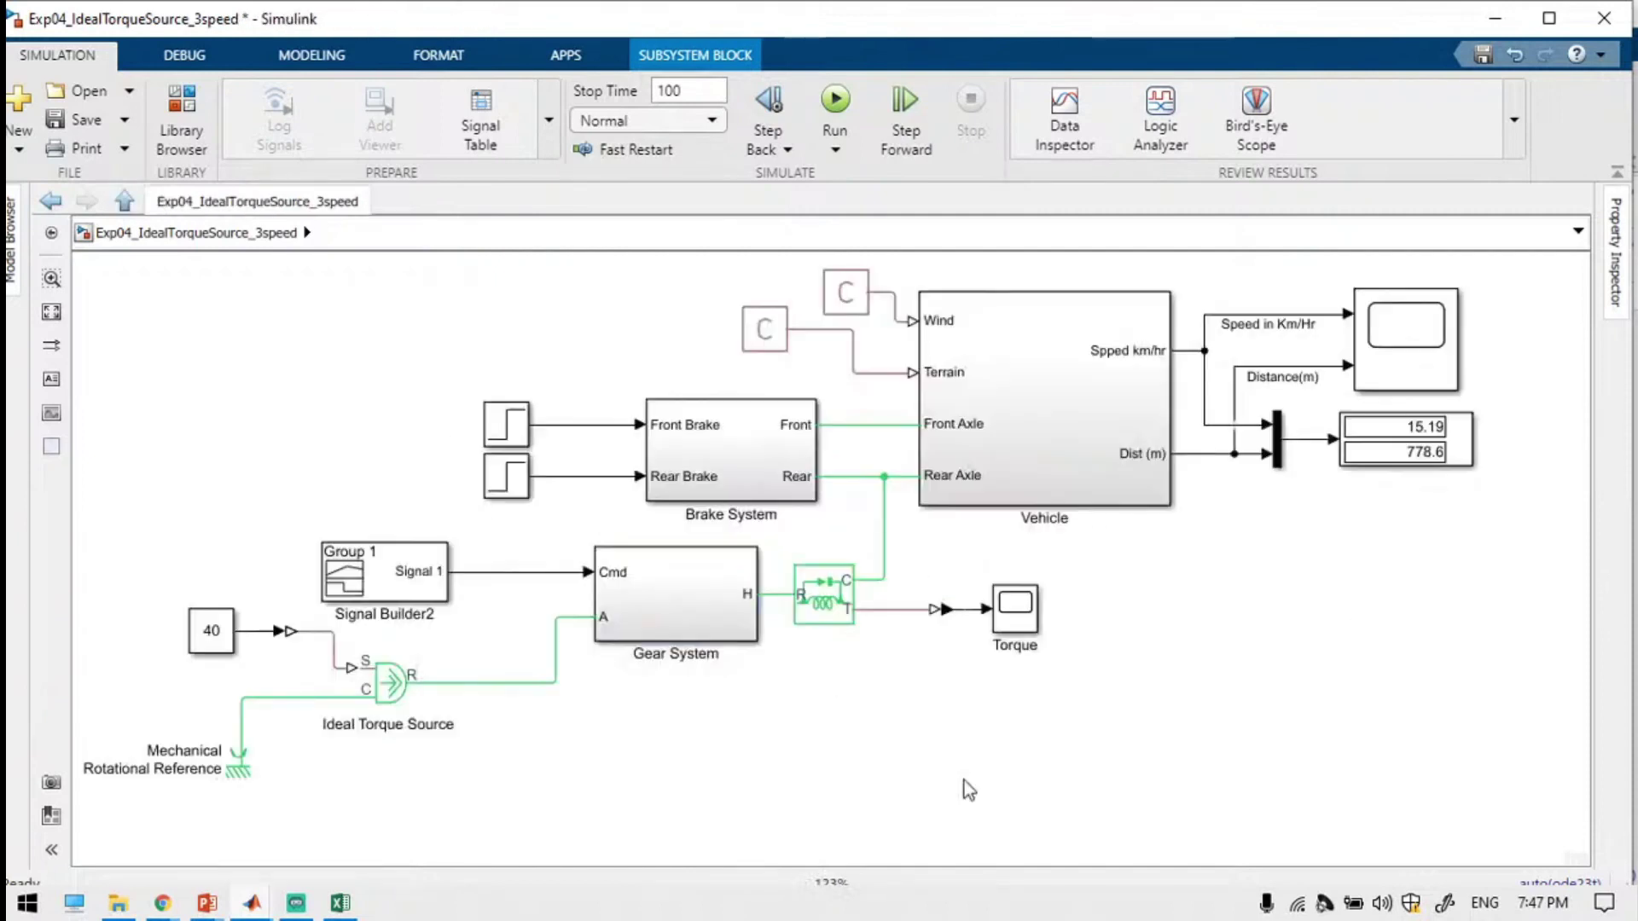
Examine the vehicle speed and distance plots in Scope1 and the parameters of the step blocks feeding the front and rear brakes.
{"action": "left_click", "coordinate": [1437, 332]}
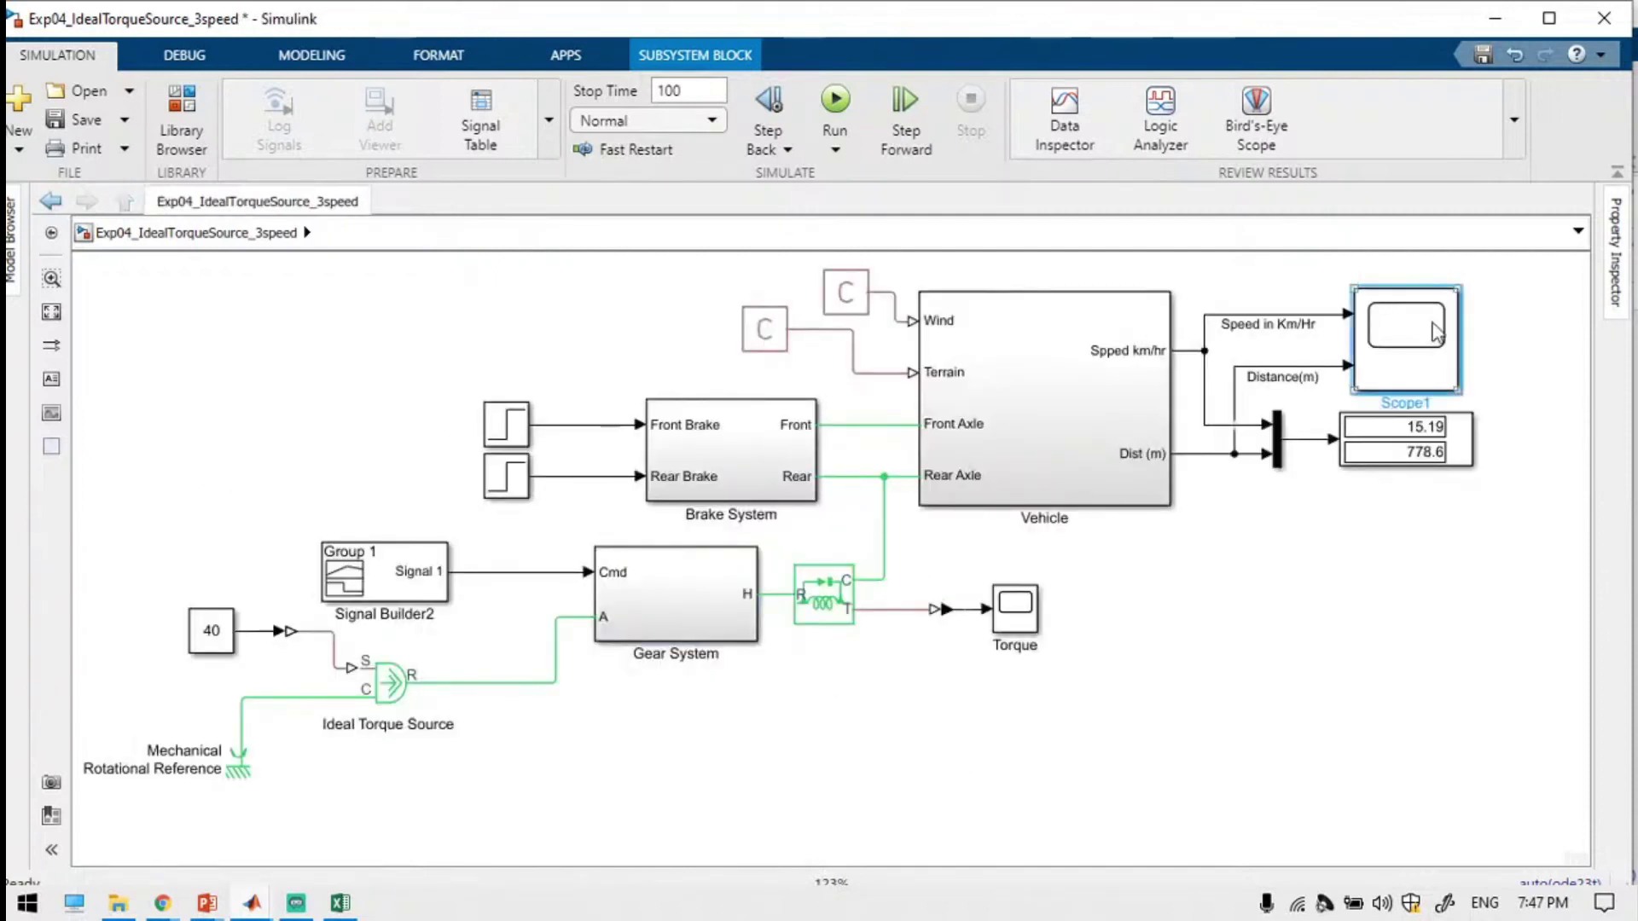
{"action": "double_click", "coordinate": [1437, 333]}
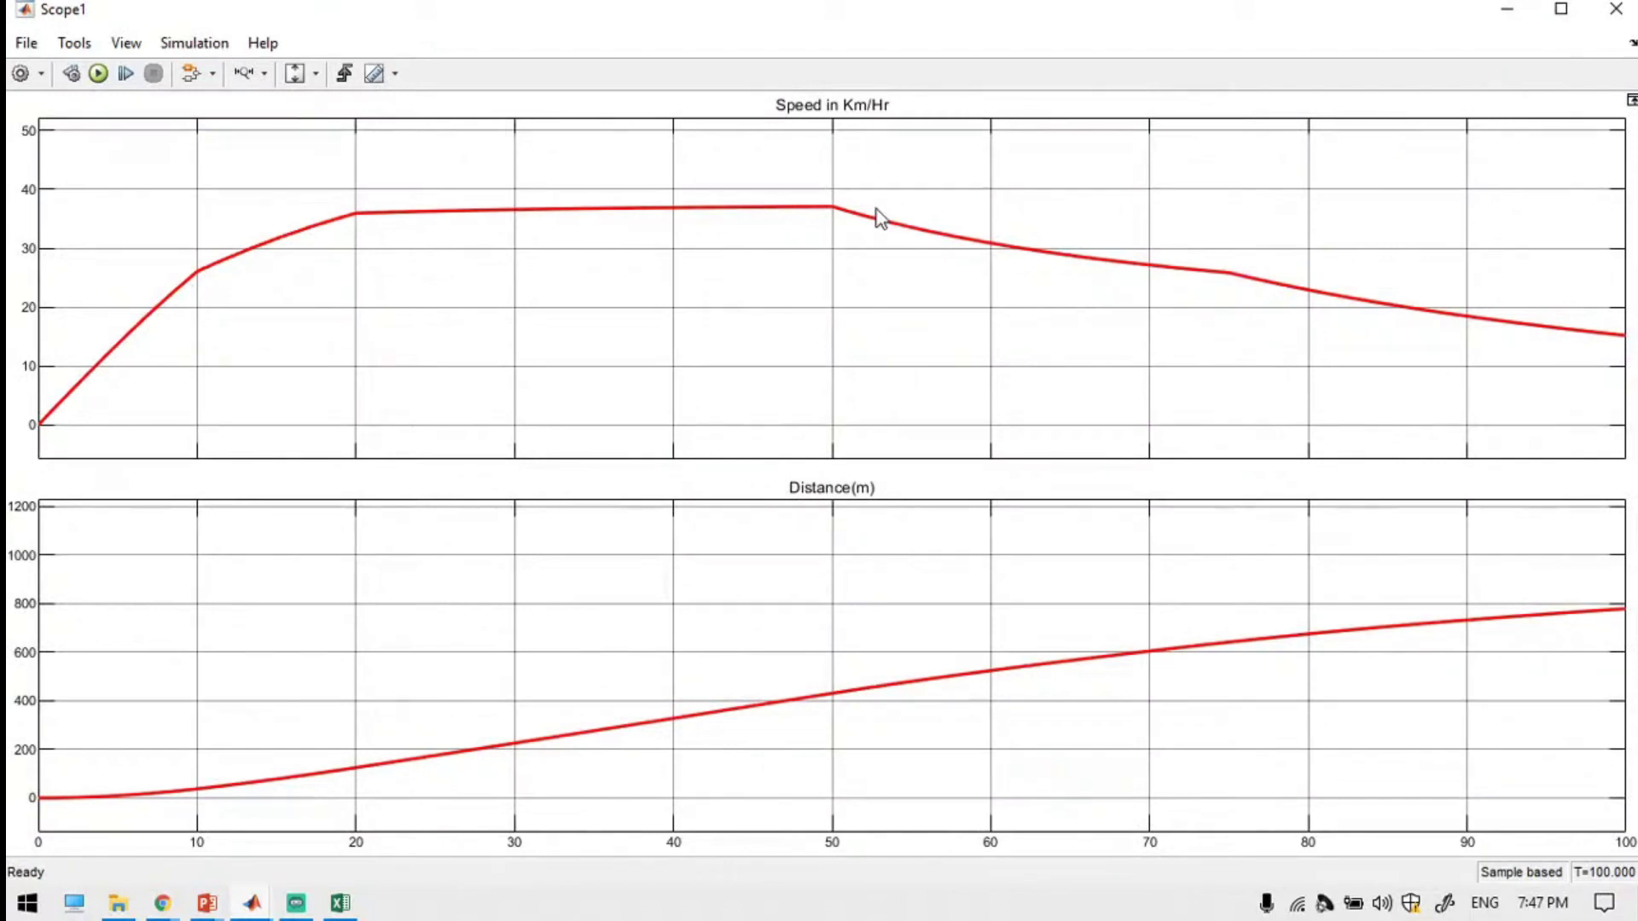
{"action": "left_click", "coordinate": [1508, 12]}
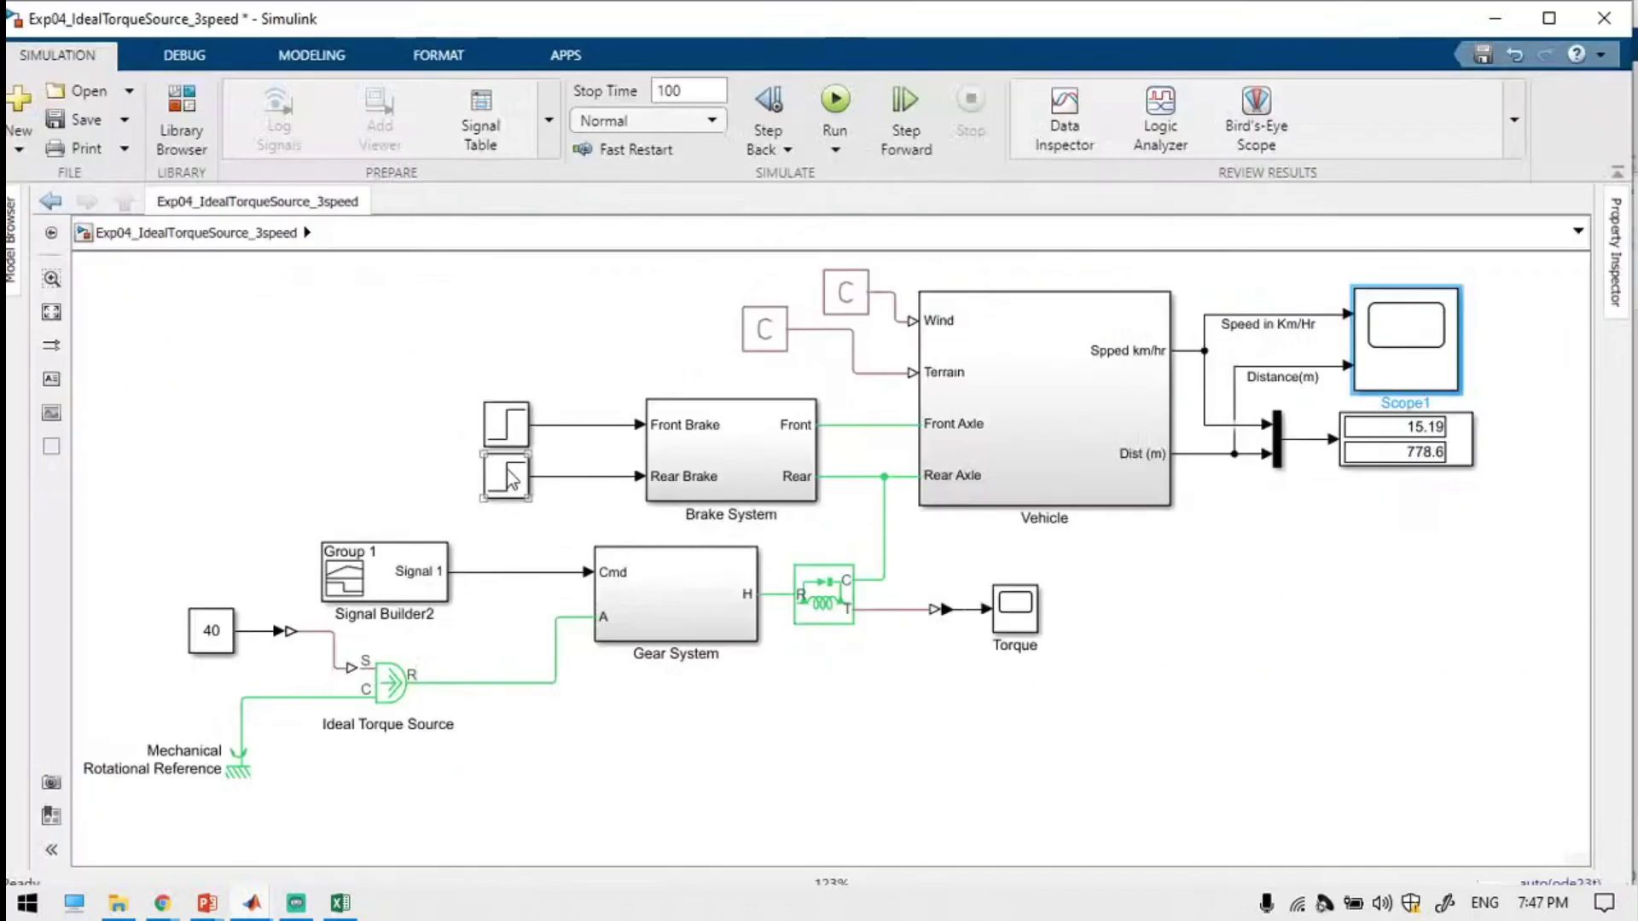
{"action": "left_click", "coordinate": [512, 478]}
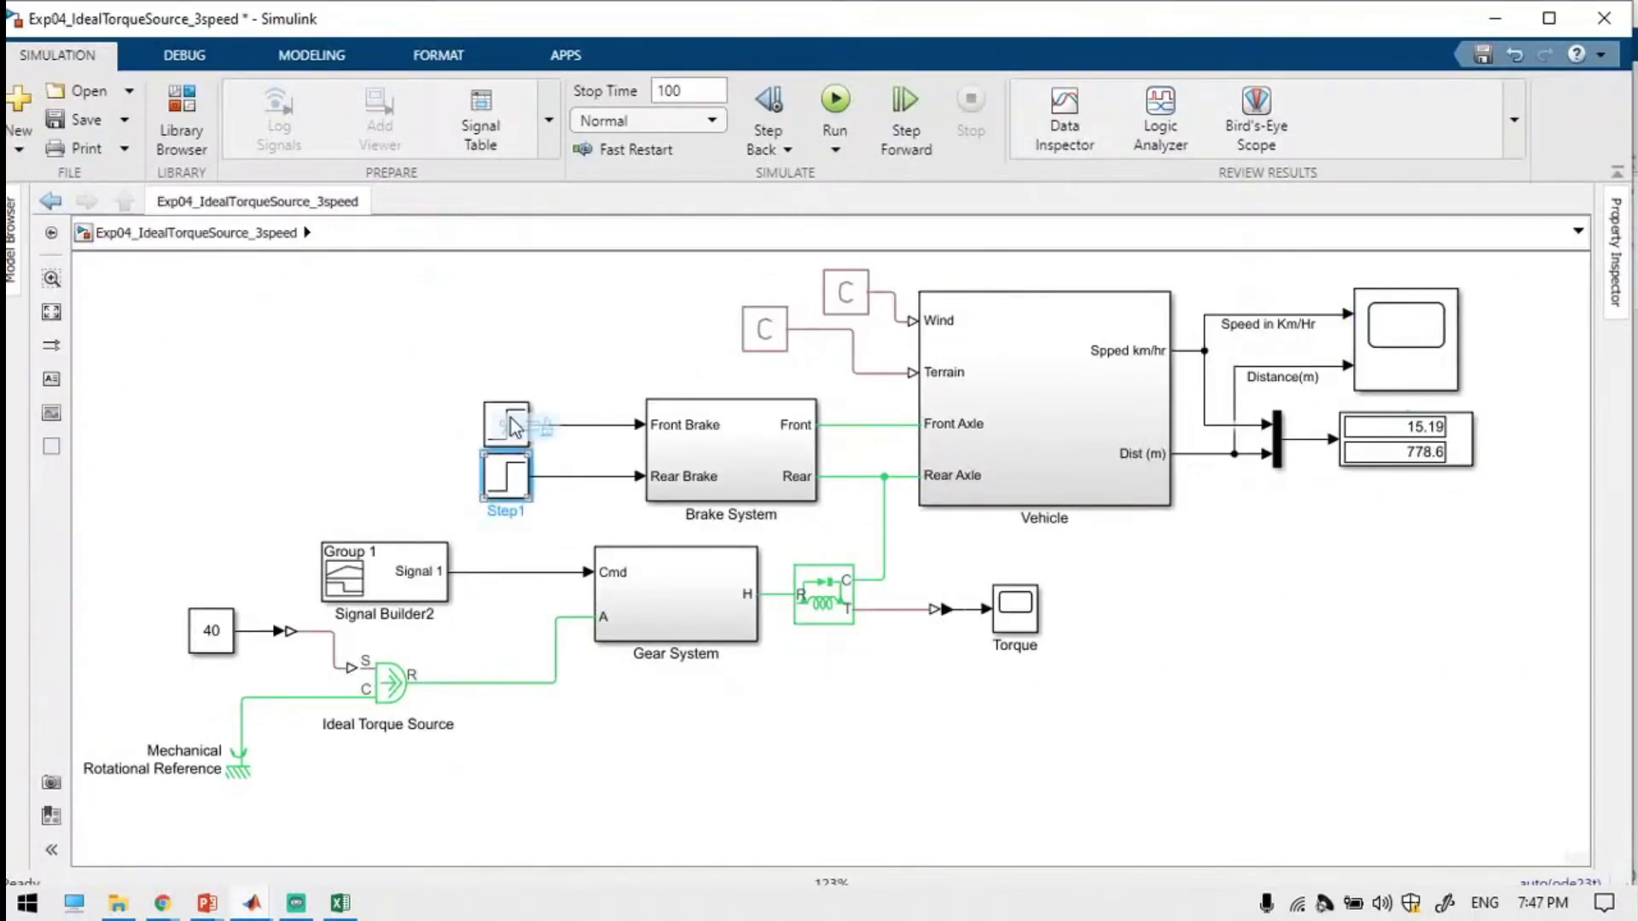
{"action": "double_click", "coordinate": [515, 426]}
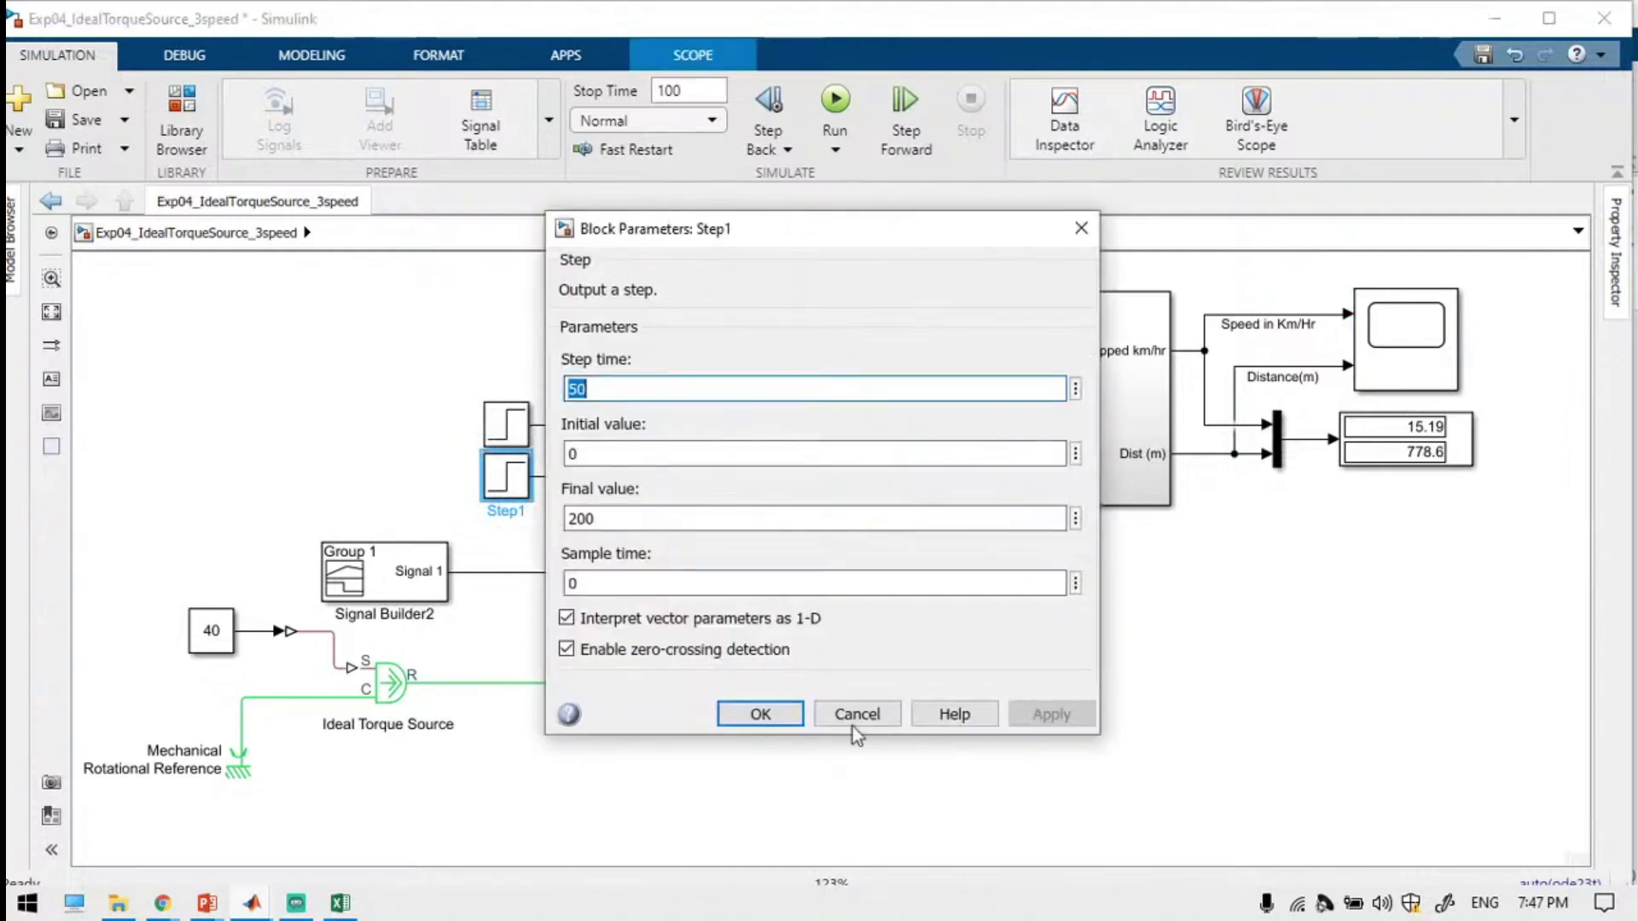
{"action": "left_click", "coordinate": [852, 724]}
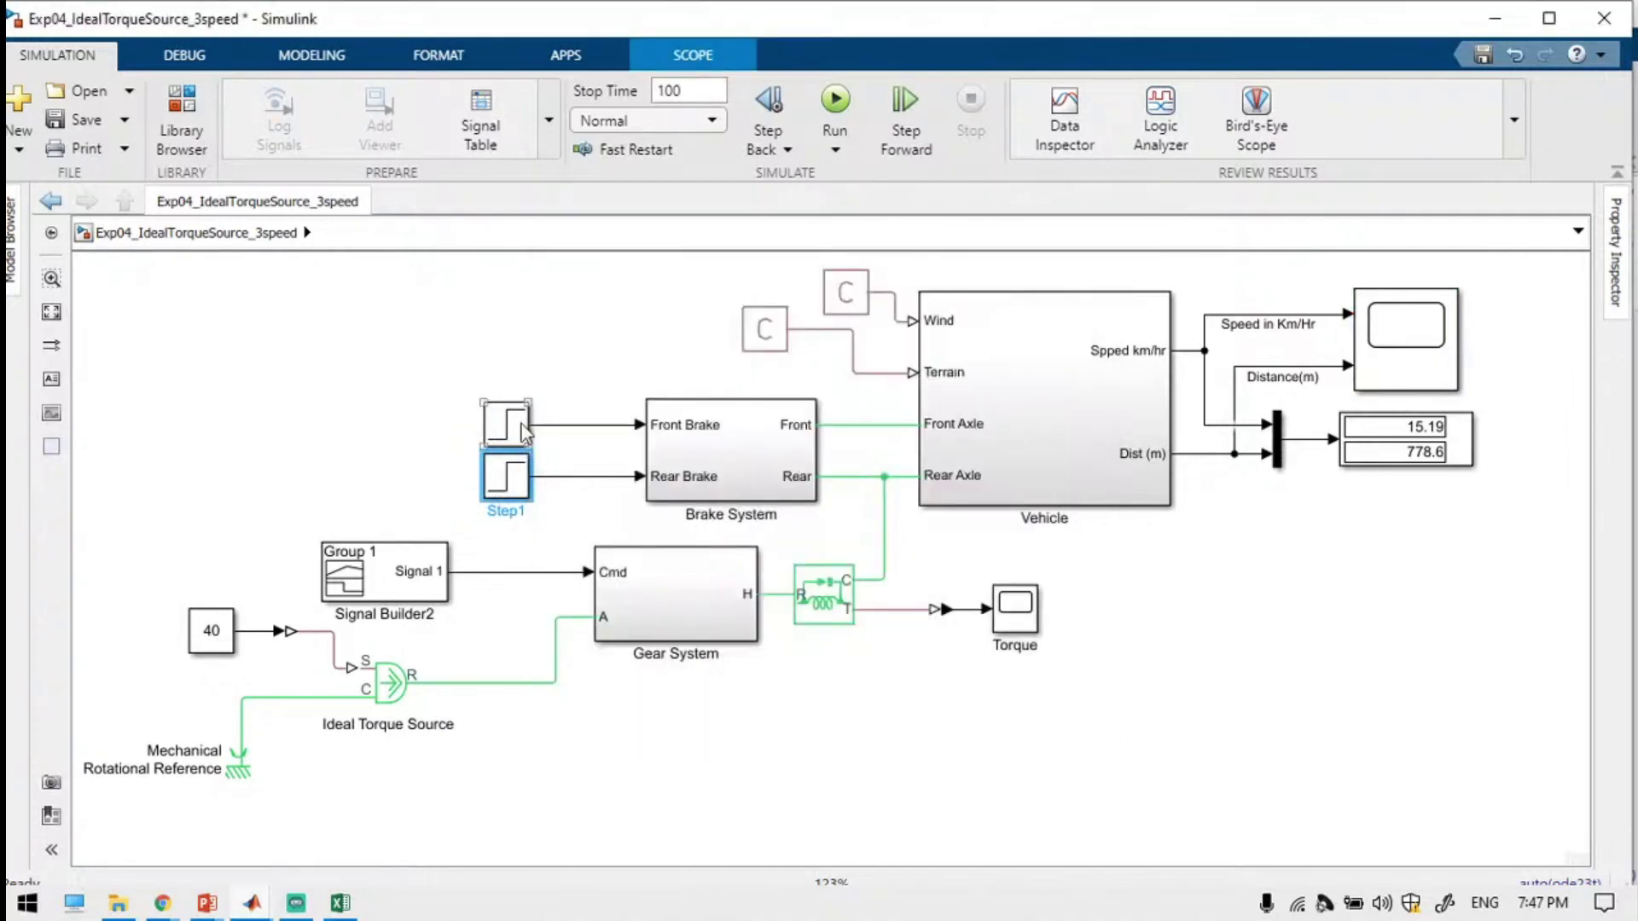
{"action": "double_click", "coordinate": [522, 426]}
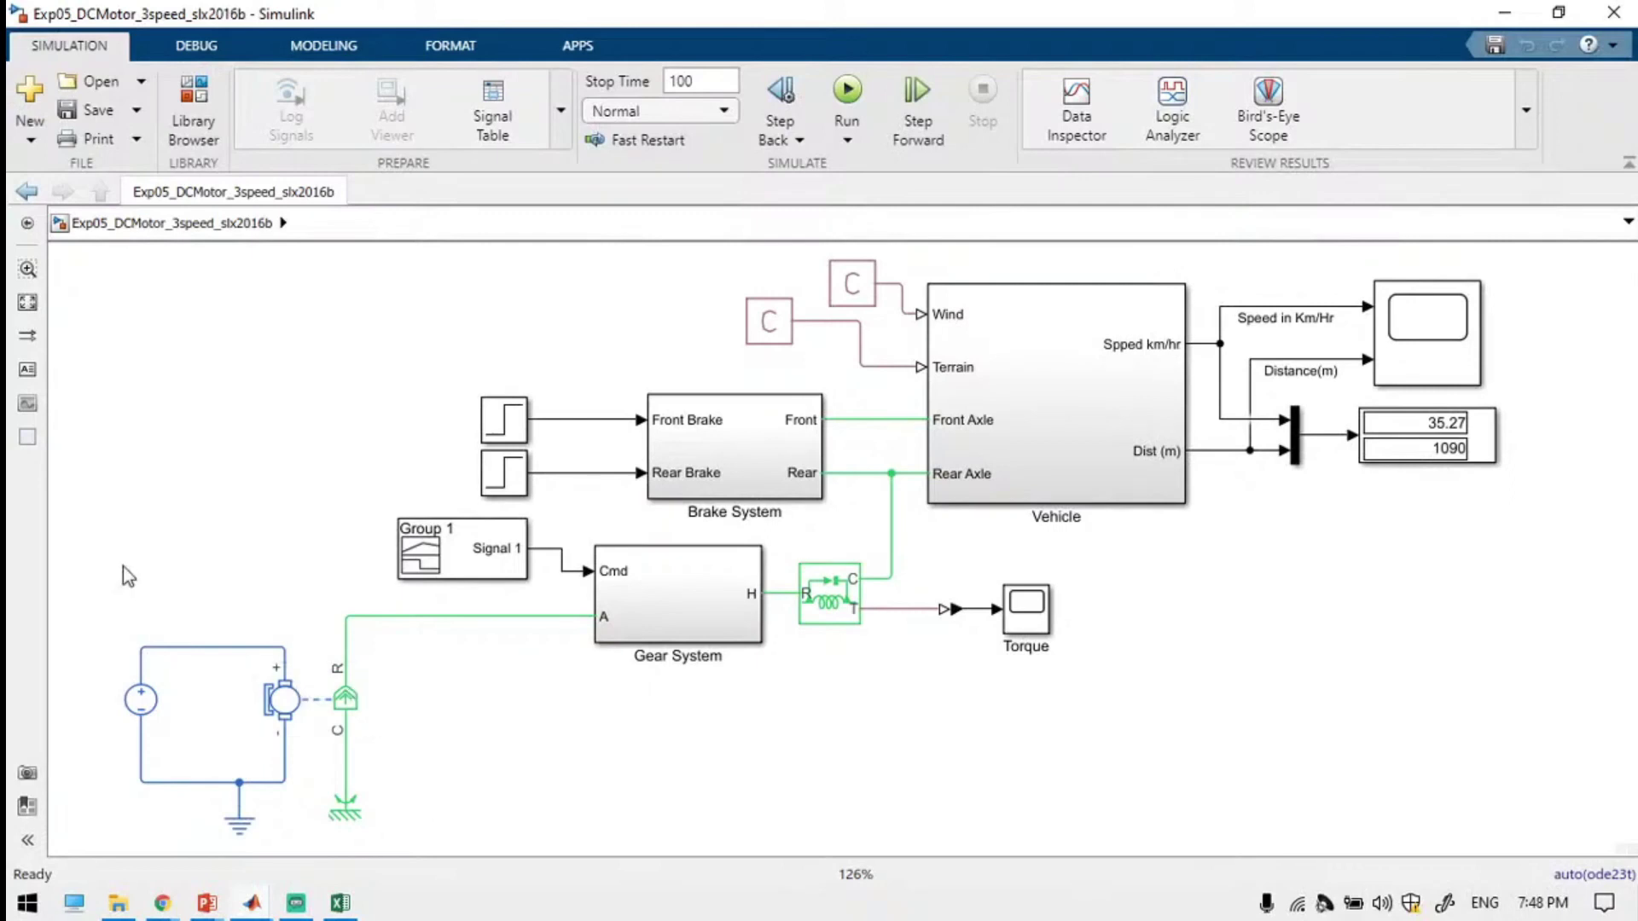
Locate the DC Motor in the Exp05 model and switch to Excel to review the half-car parameters in D3:D11 and total power.
{"action": "left_click", "coordinate": [290, 705]}
{"action": "left_click", "coordinate": [566, 786]}
{"action": "left_click", "coordinate": [340, 903]}
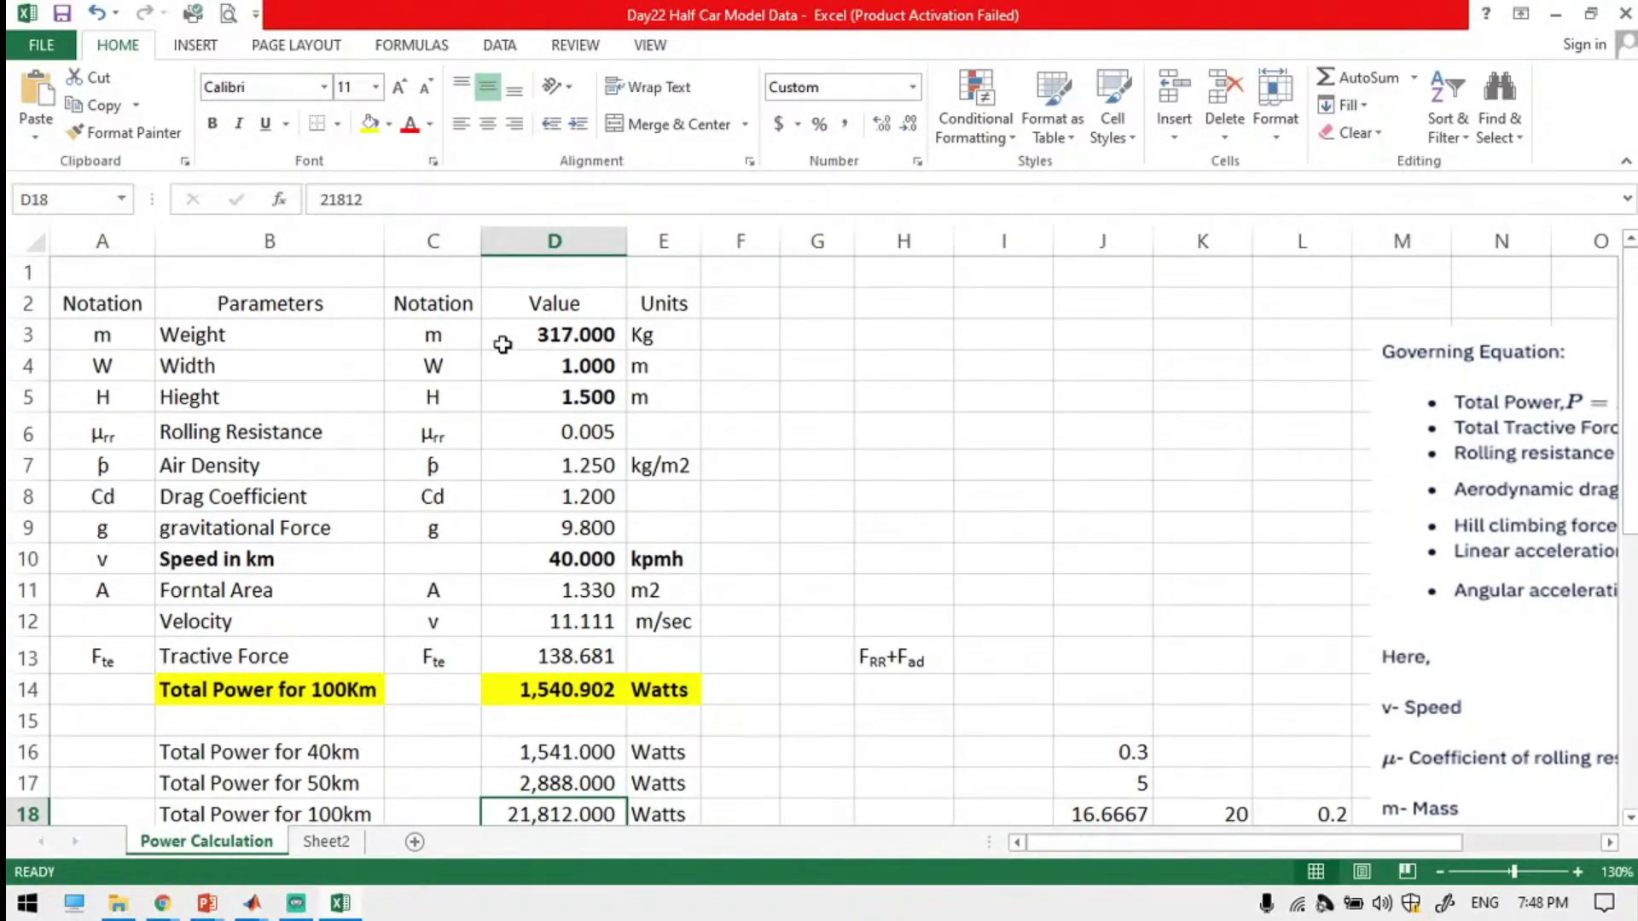
{"action": "left_click", "coordinate": [555, 337]}
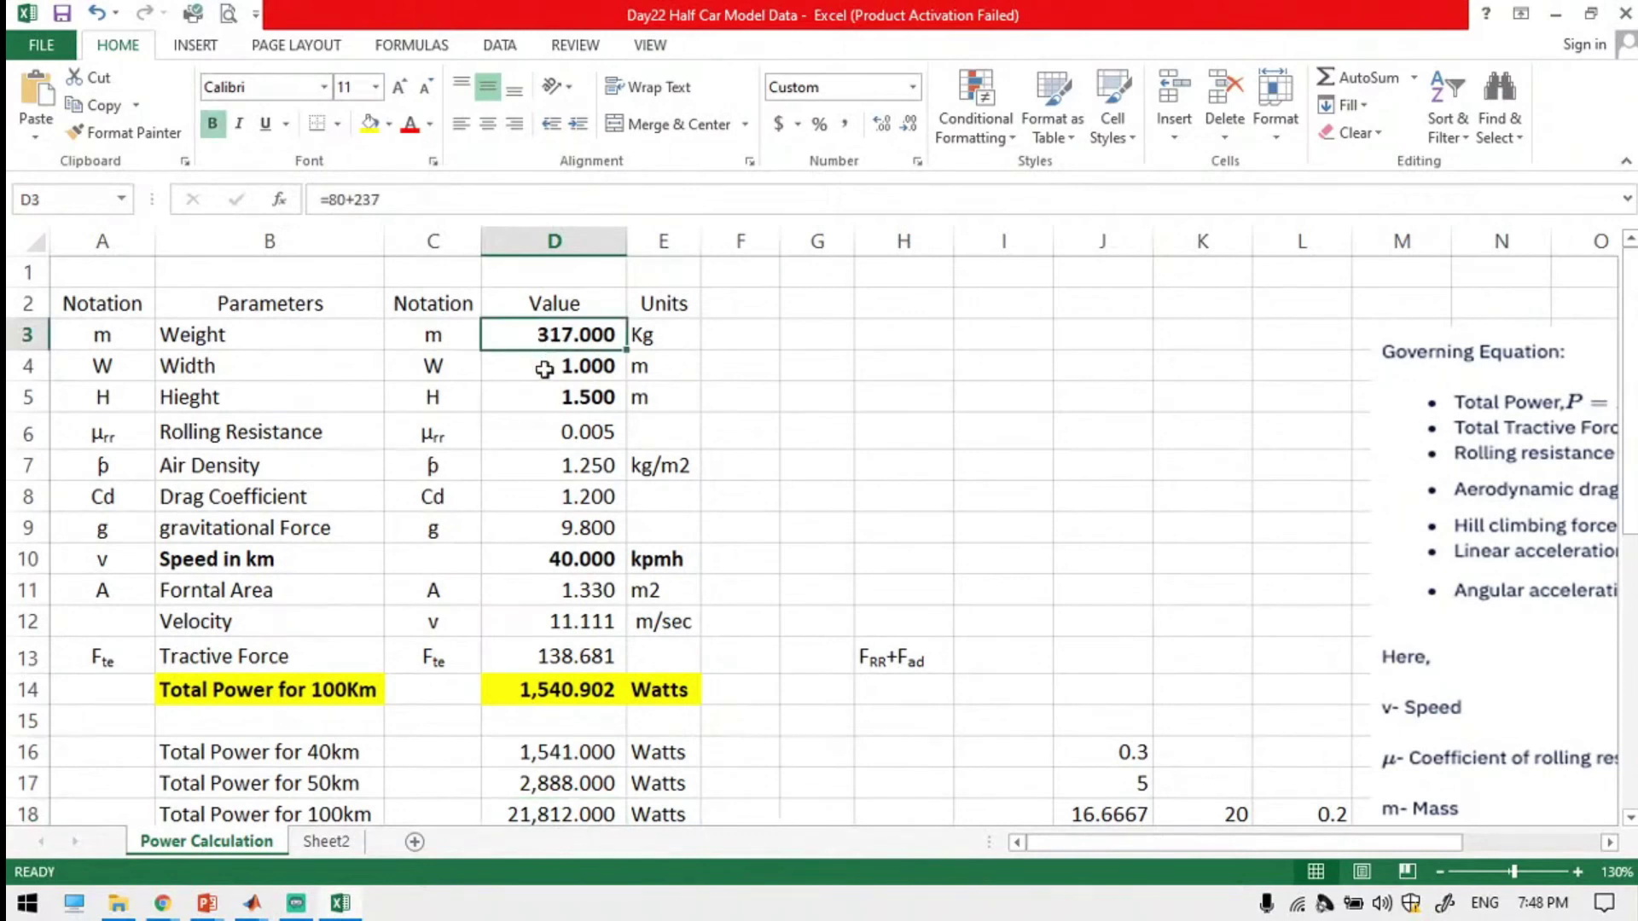
{"action": "left_click", "coordinate": [544, 367]}
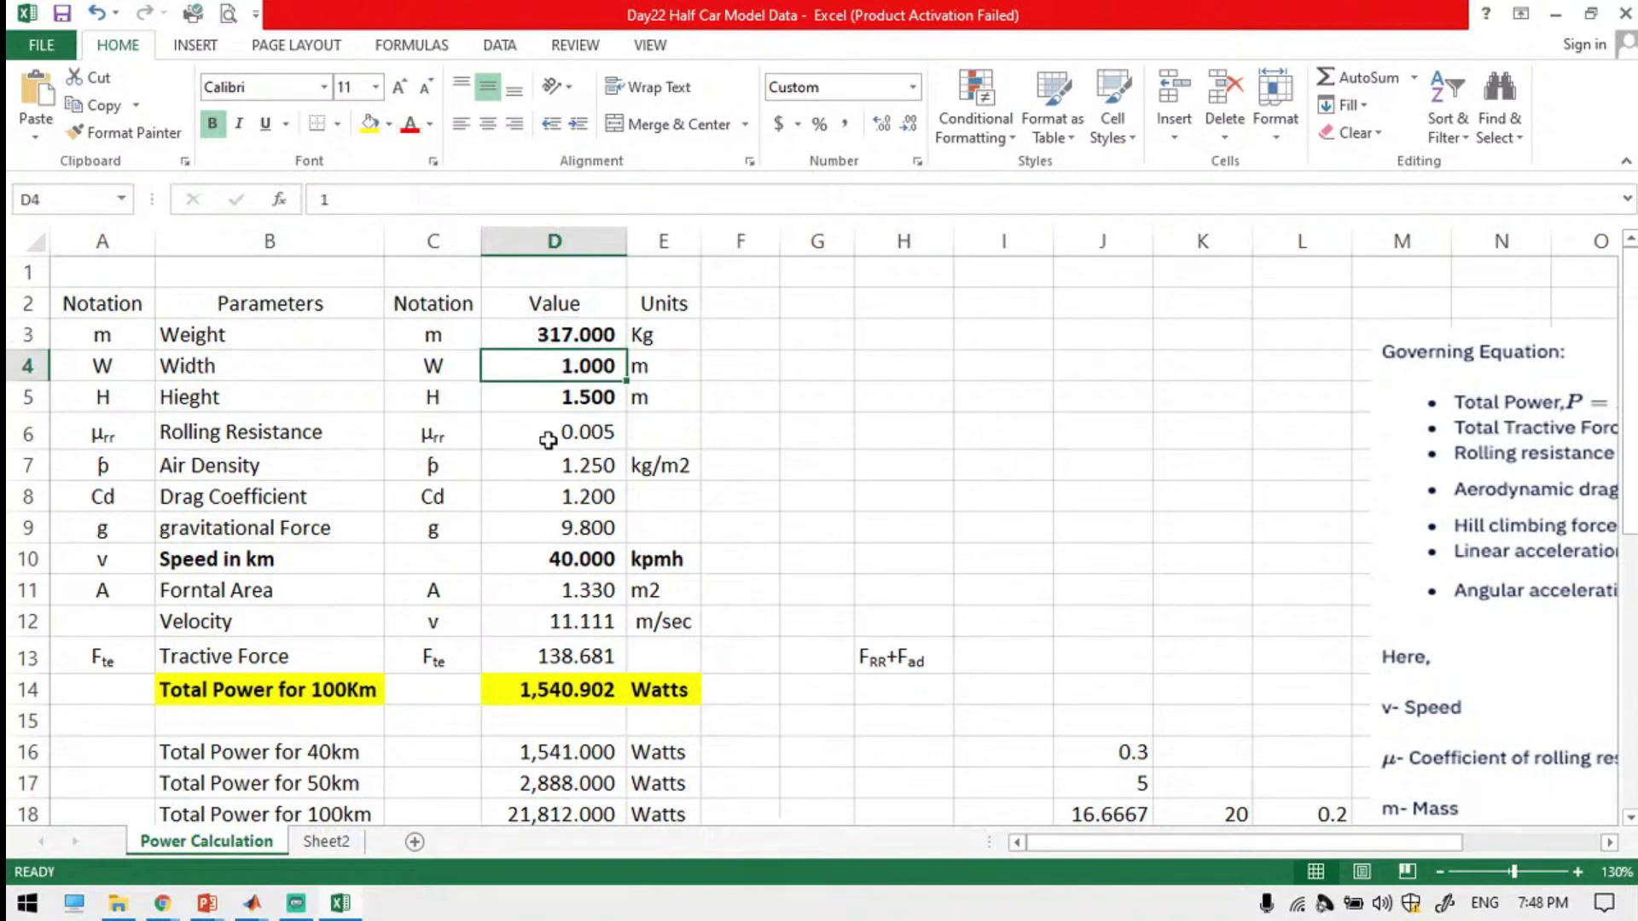
{"action": "left_click_drag", "start_coordinate": [549, 435], "coordinate": [552, 622]}
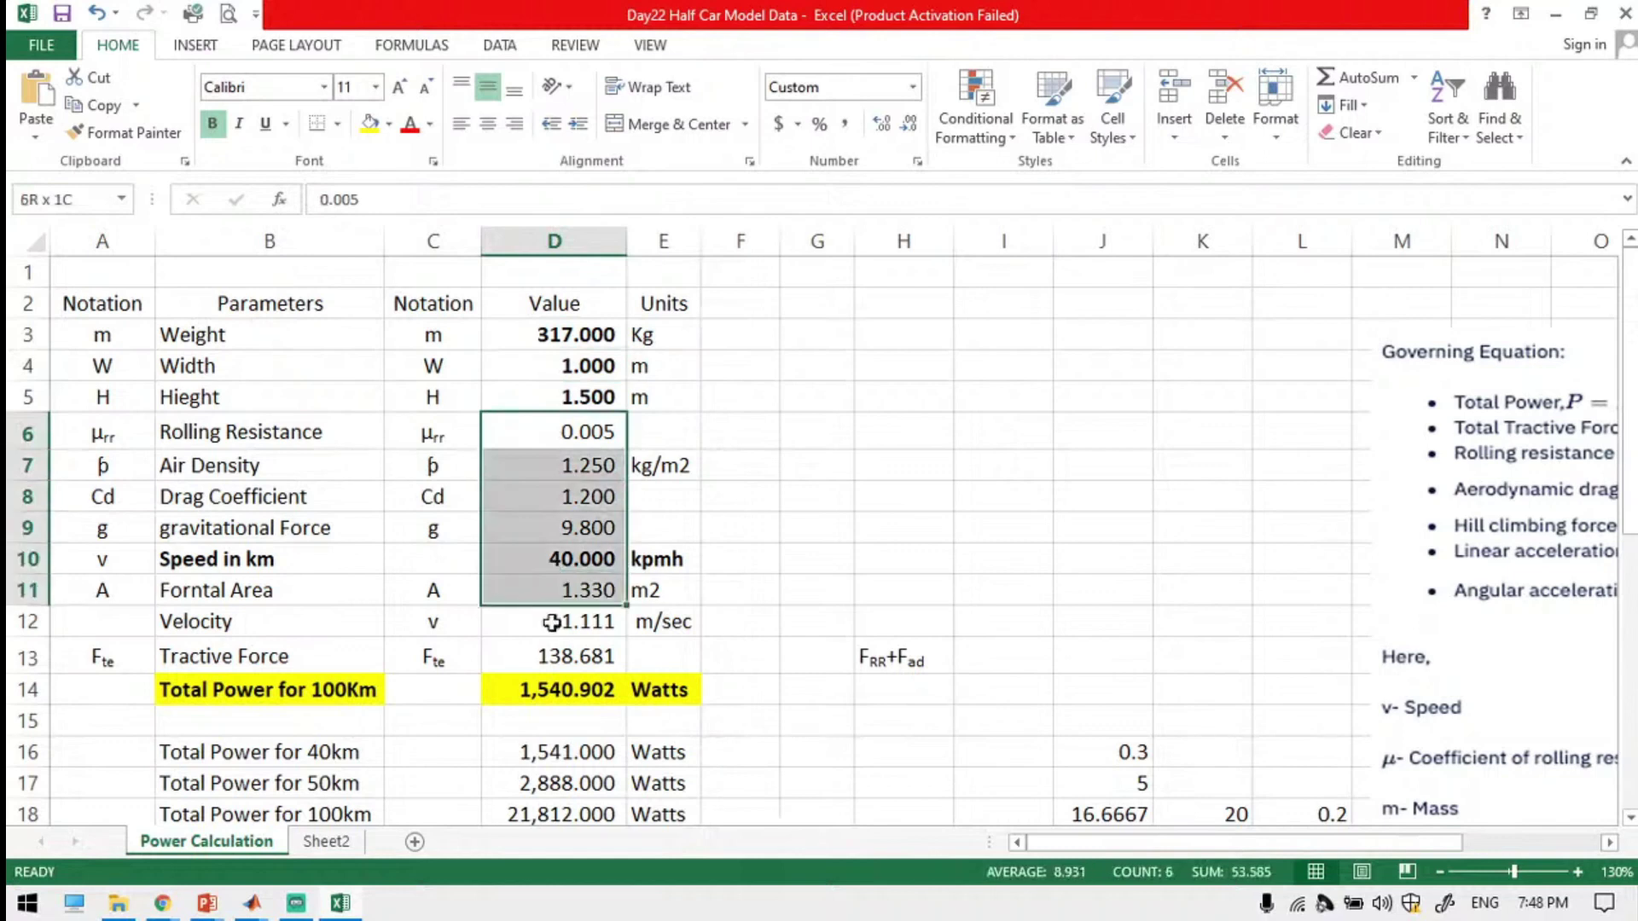
{"action": "left_click", "coordinate": [482, 691]}
{"action": "left_click", "coordinate": [468, 691]}
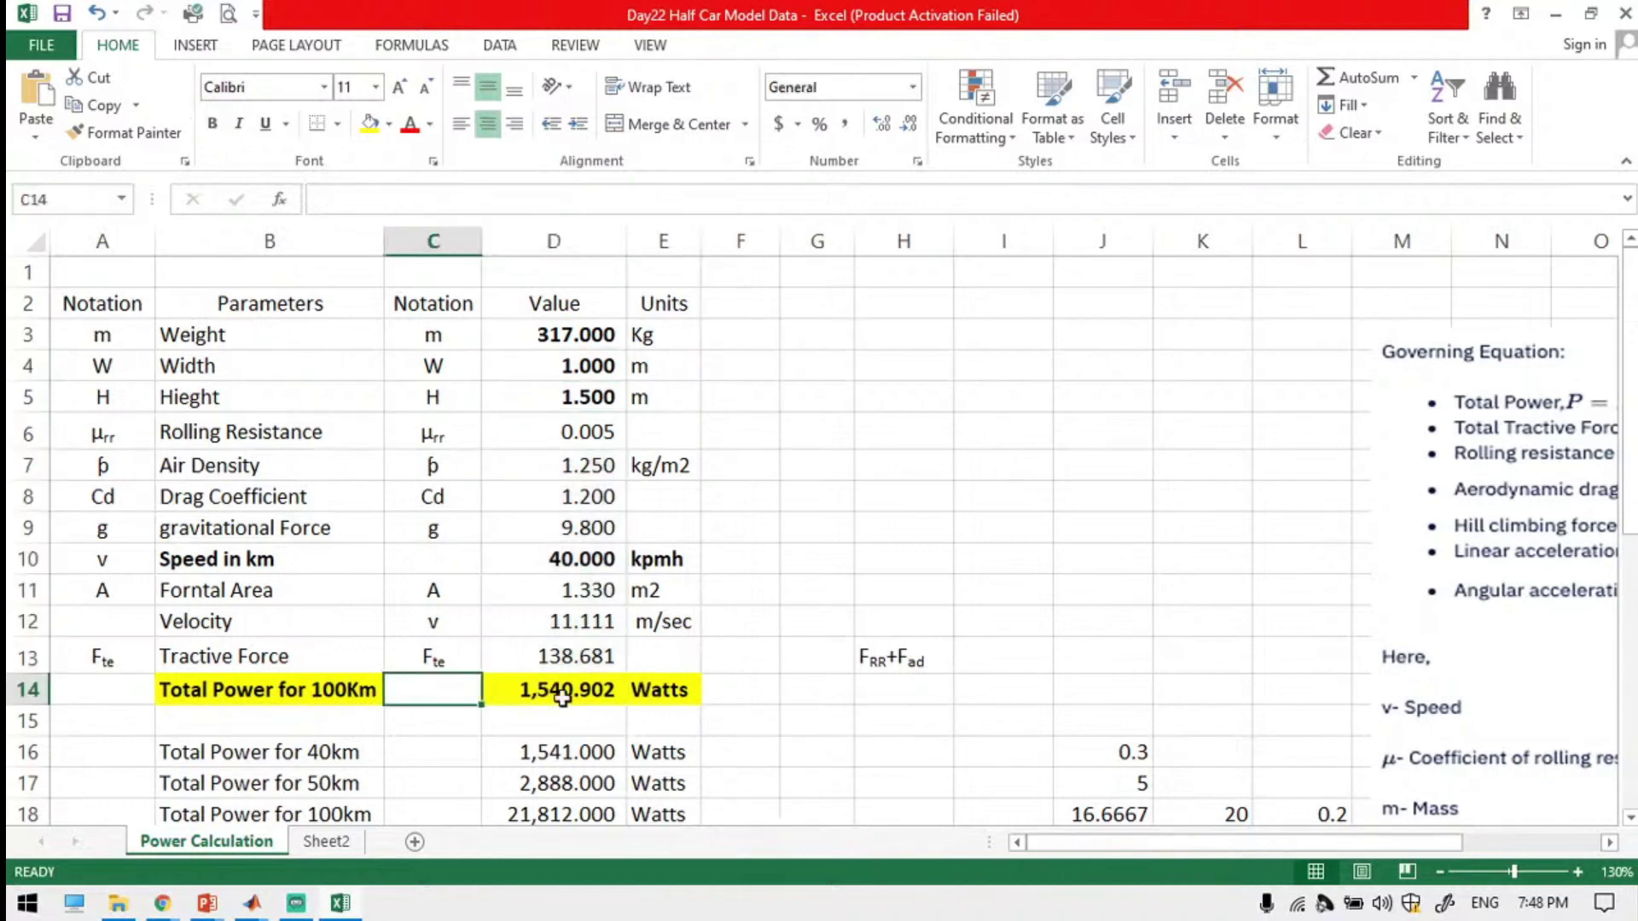
{"action": "left_click", "coordinate": [798, 710]}
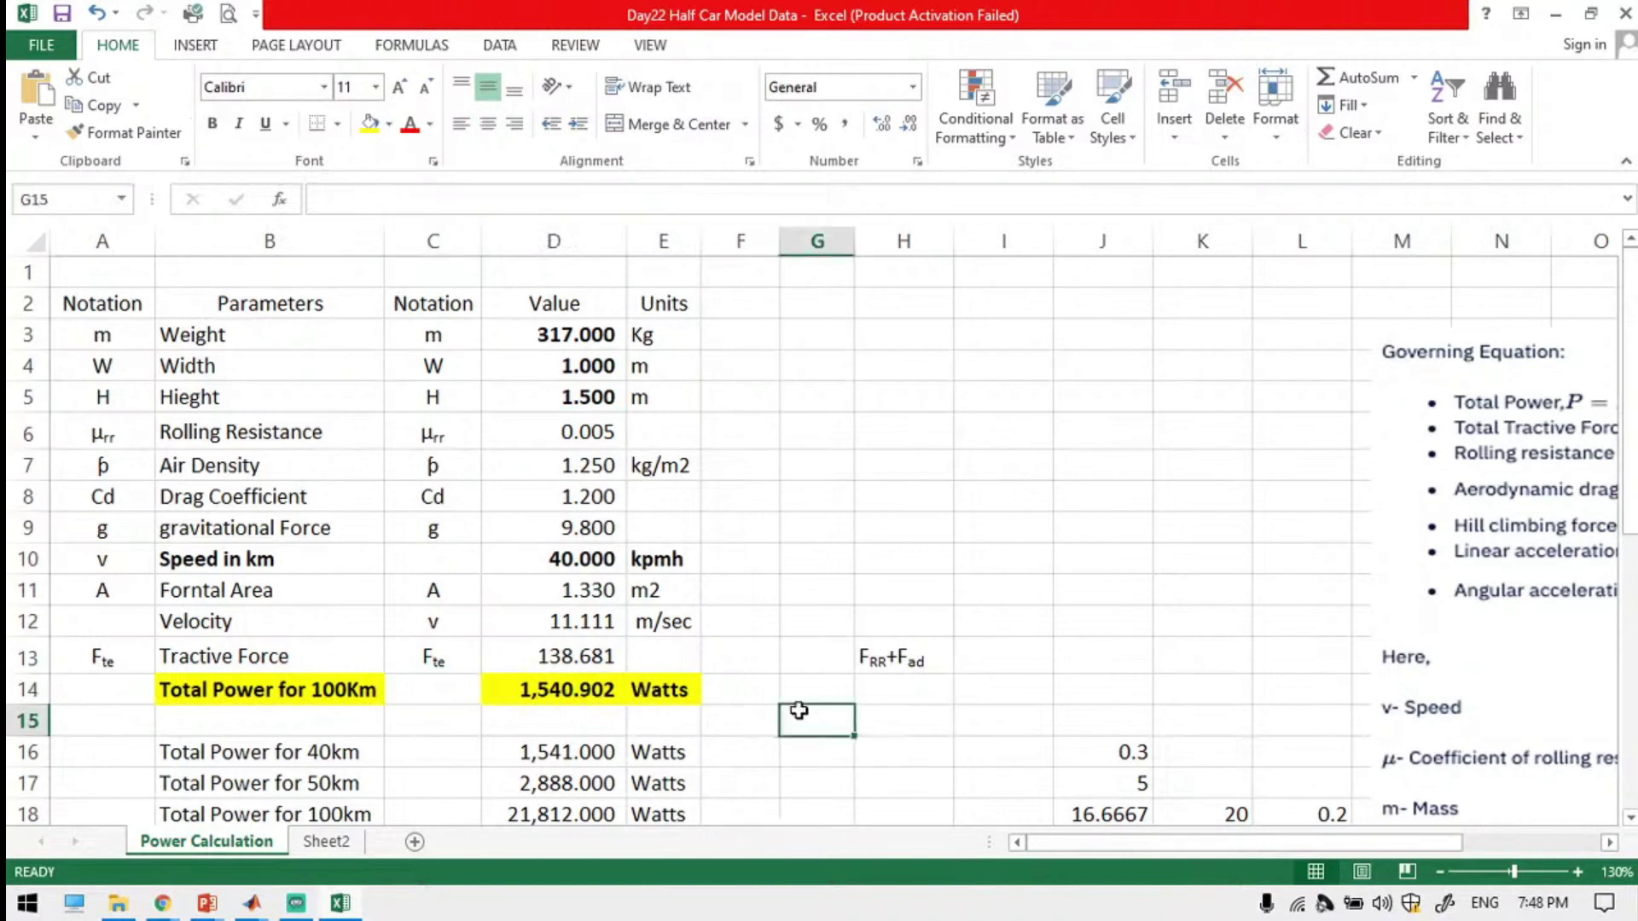
Return to the Exp05 model in Simulink and review the DC Motor's rated load, rated speed, no-load speed and its connection to the Gear System.
{"action": "left_click", "coordinate": [1553, 15]}
{"action": "double_click", "coordinate": [329, 707]}
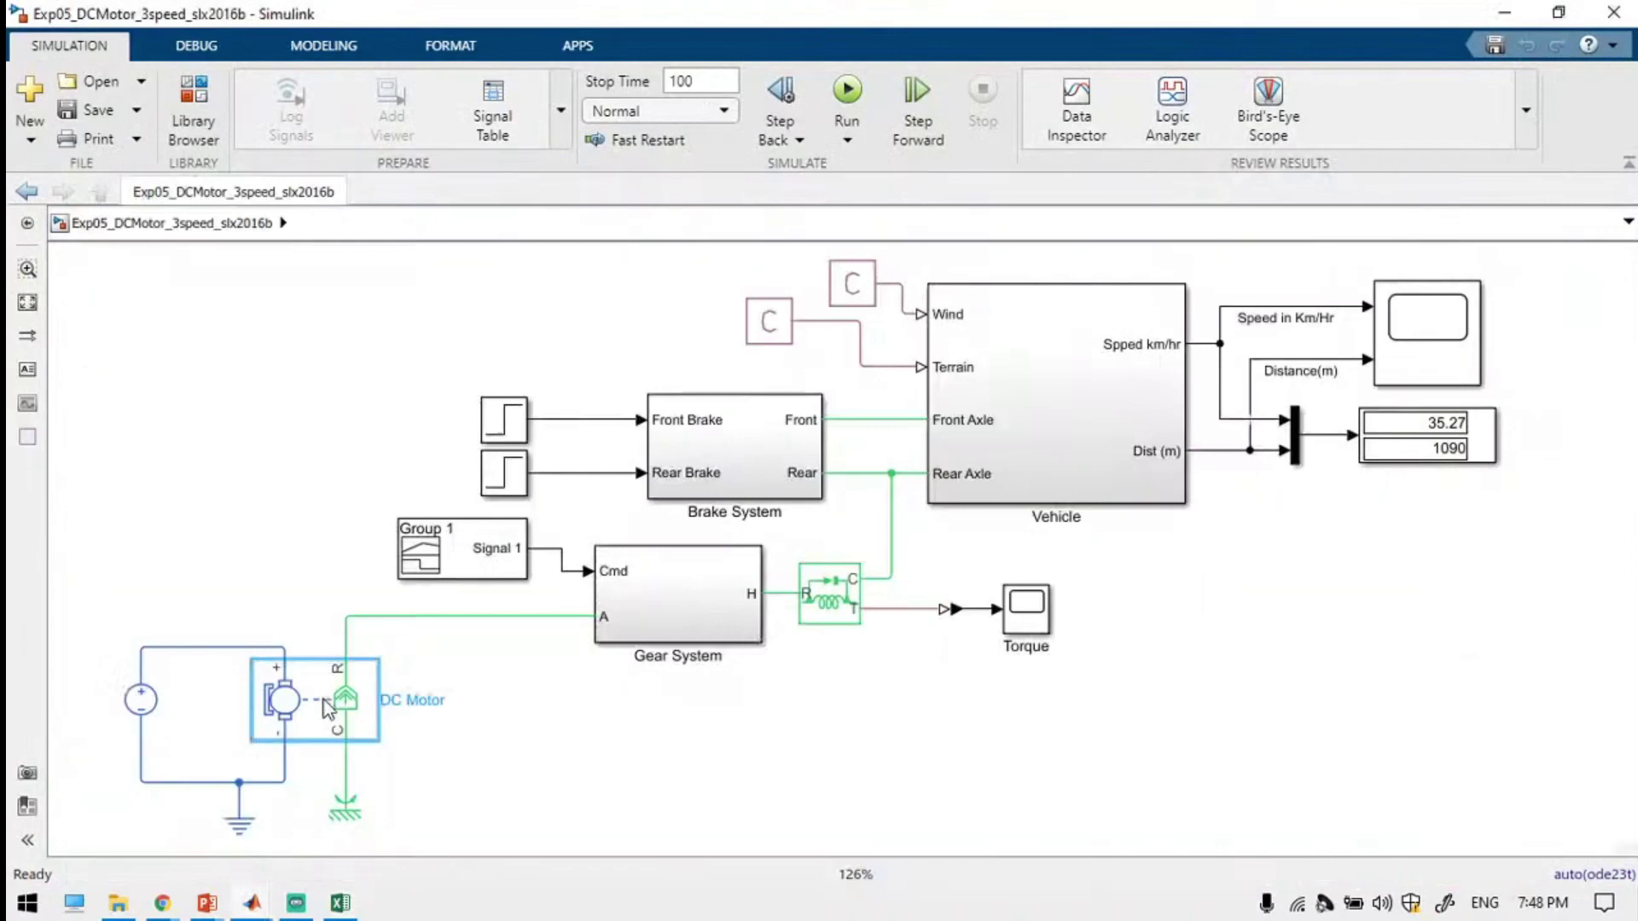
{"action": "scroll", "coordinate": [916, 606], "scroll_direction": "down", "scroll_amount": 1}
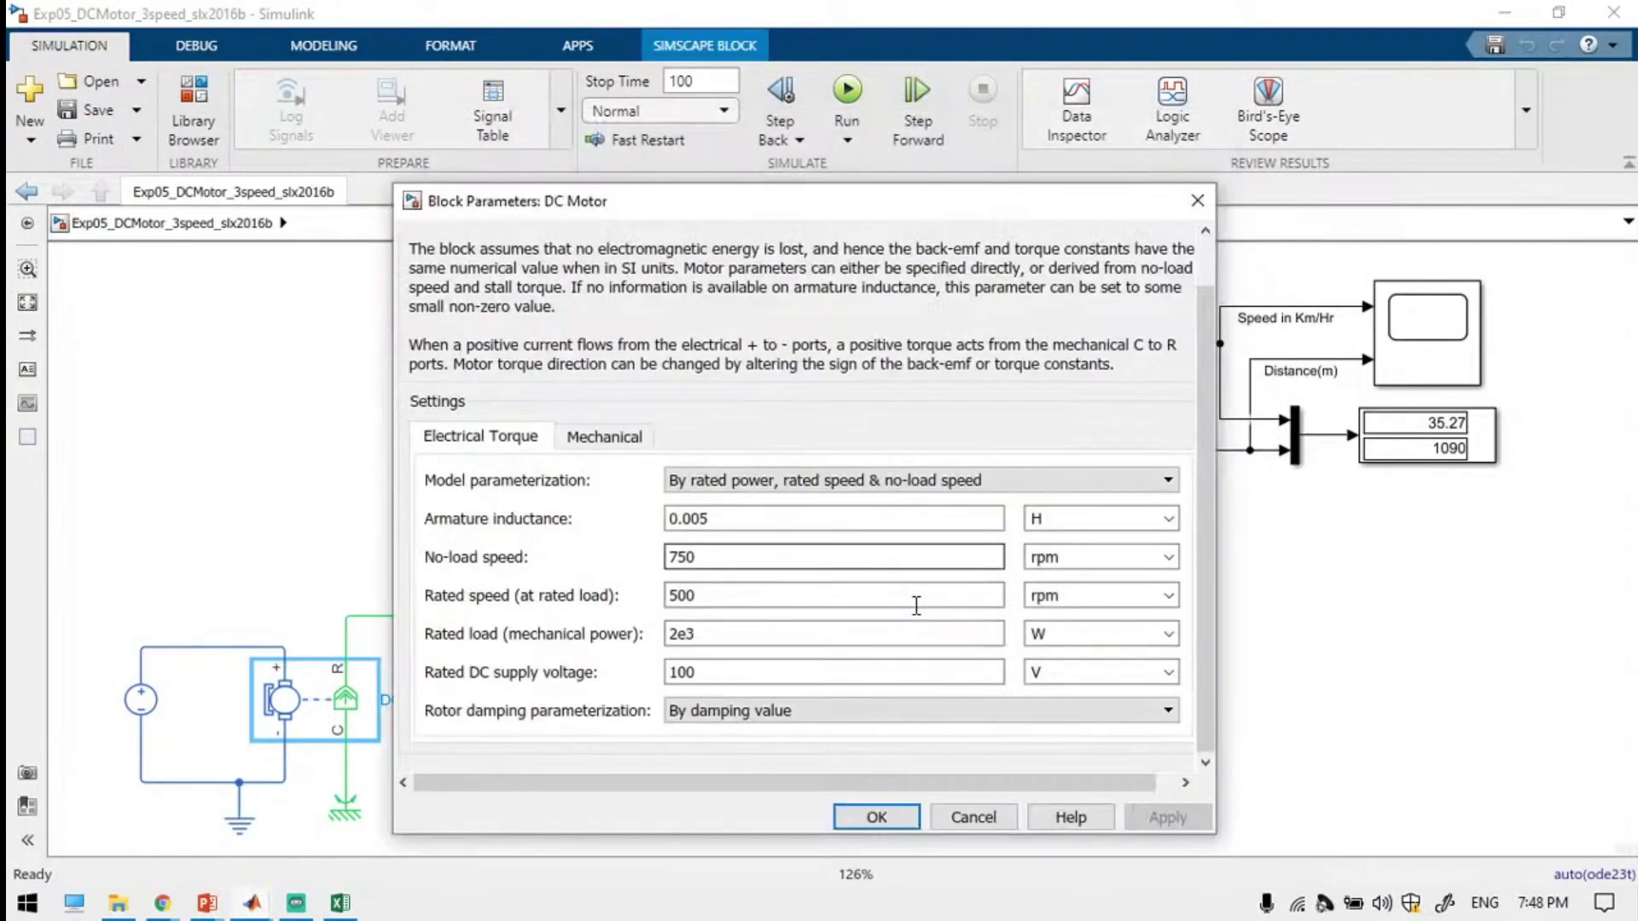
{"action": "double_click", "coordinate": [764, 634]}
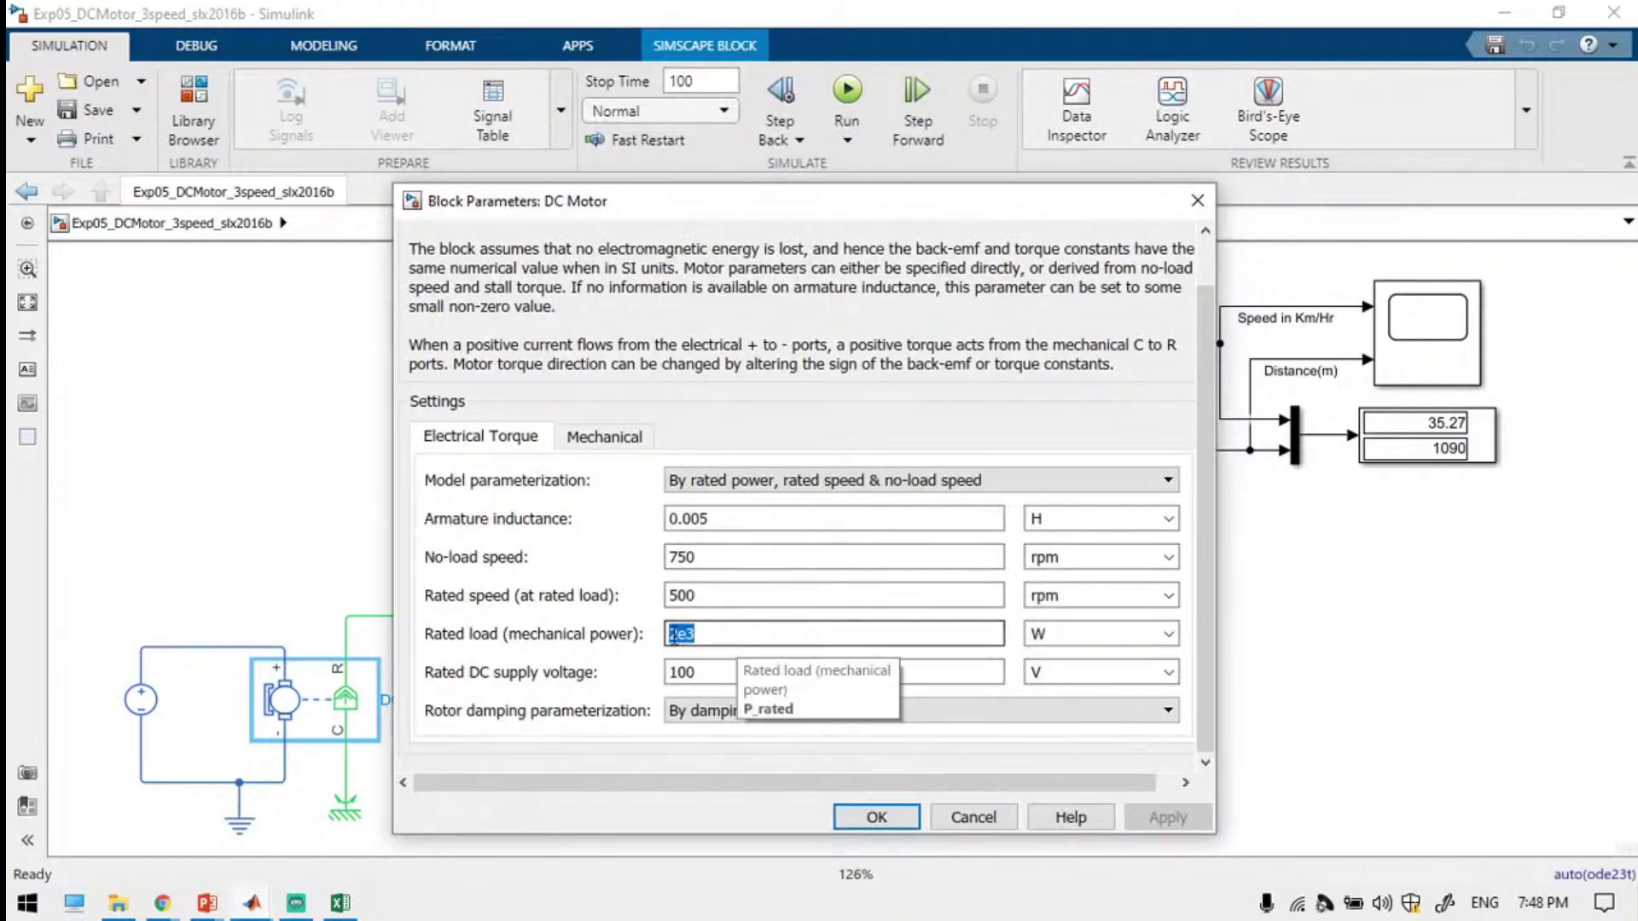
{"action": "left_click", "coordinate": [760, 634]}
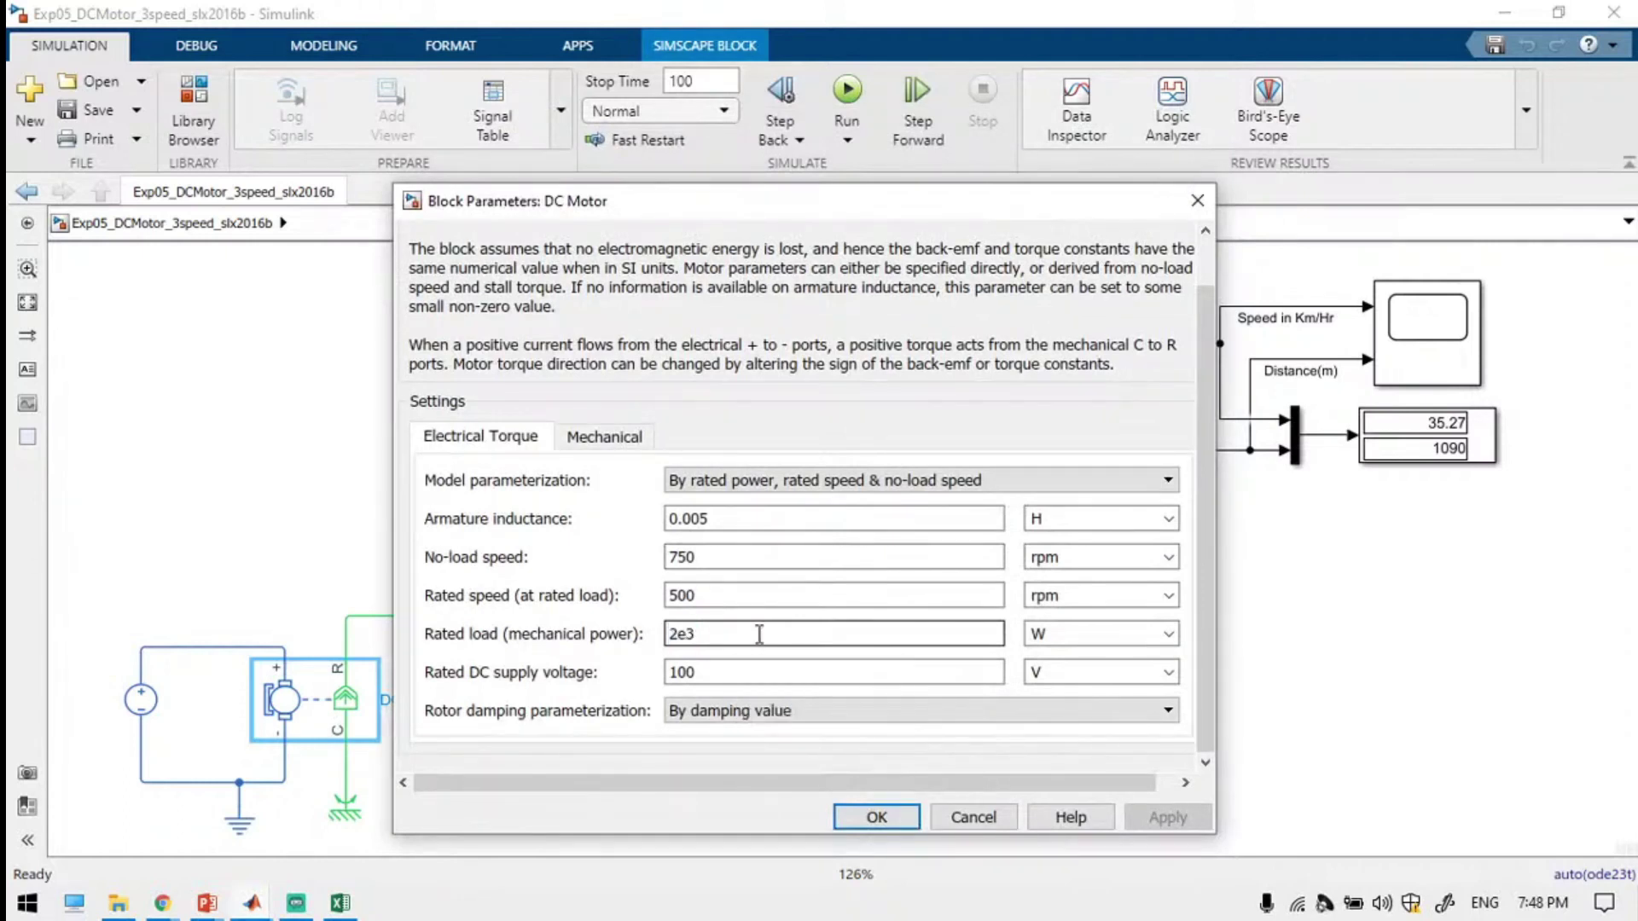
{"action": "double_click", "coordinate": [768, 596]}
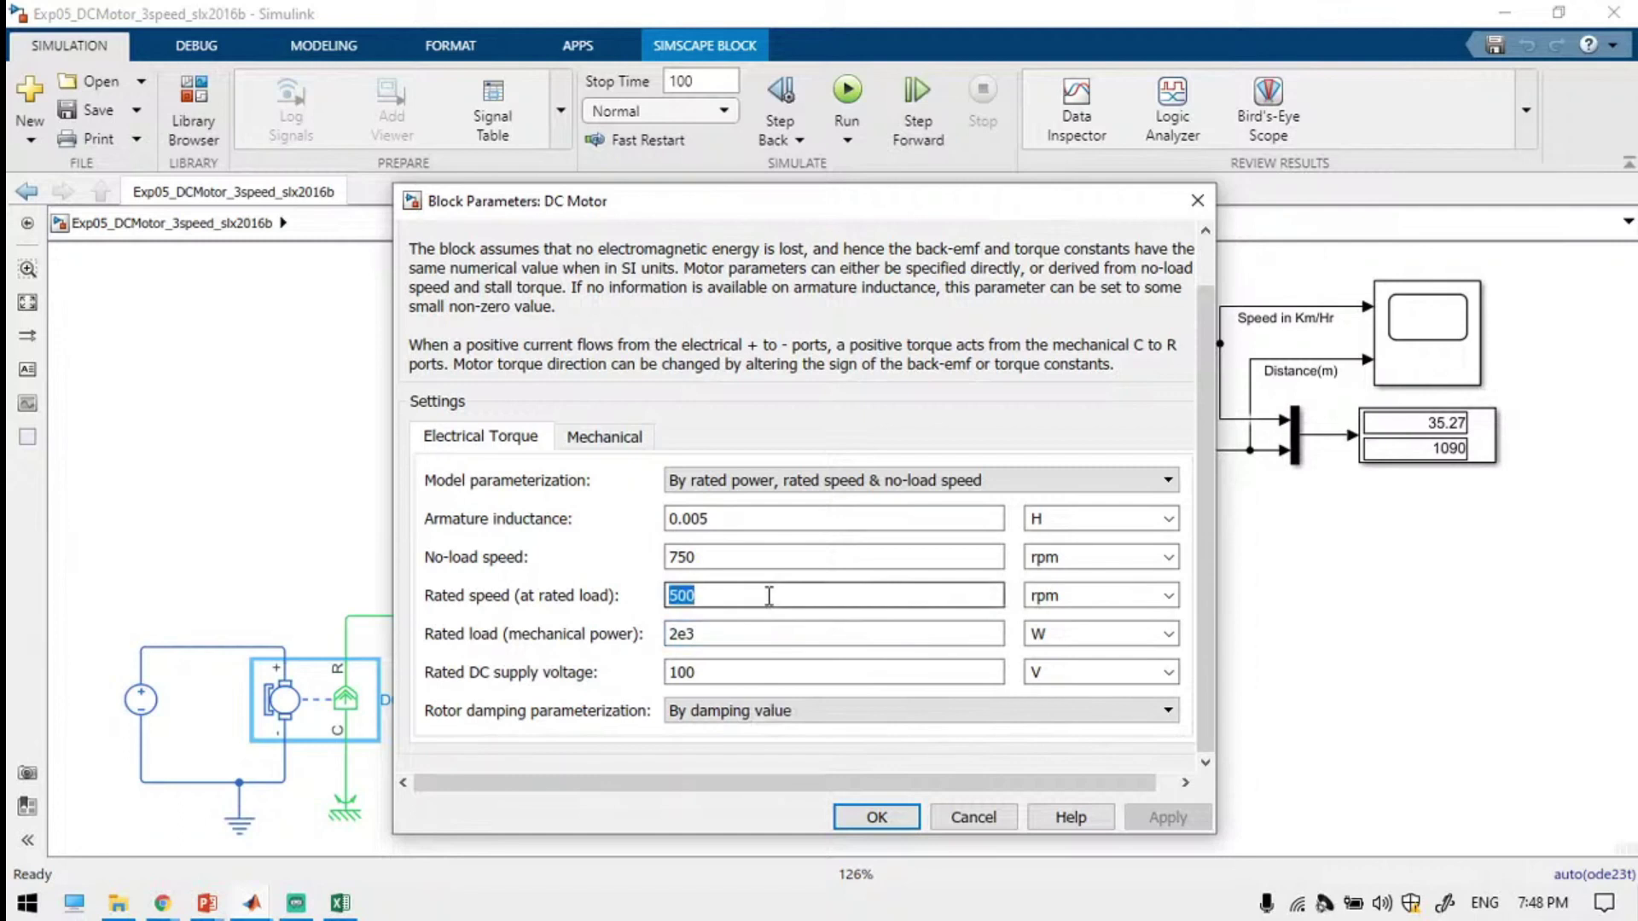
{"action": "double_click", "coordinate": [781, 548]}
{"action": "left_click", "coordinate": [707, 595]}
{"action": "left_click", "coordinate": [710, 634]}
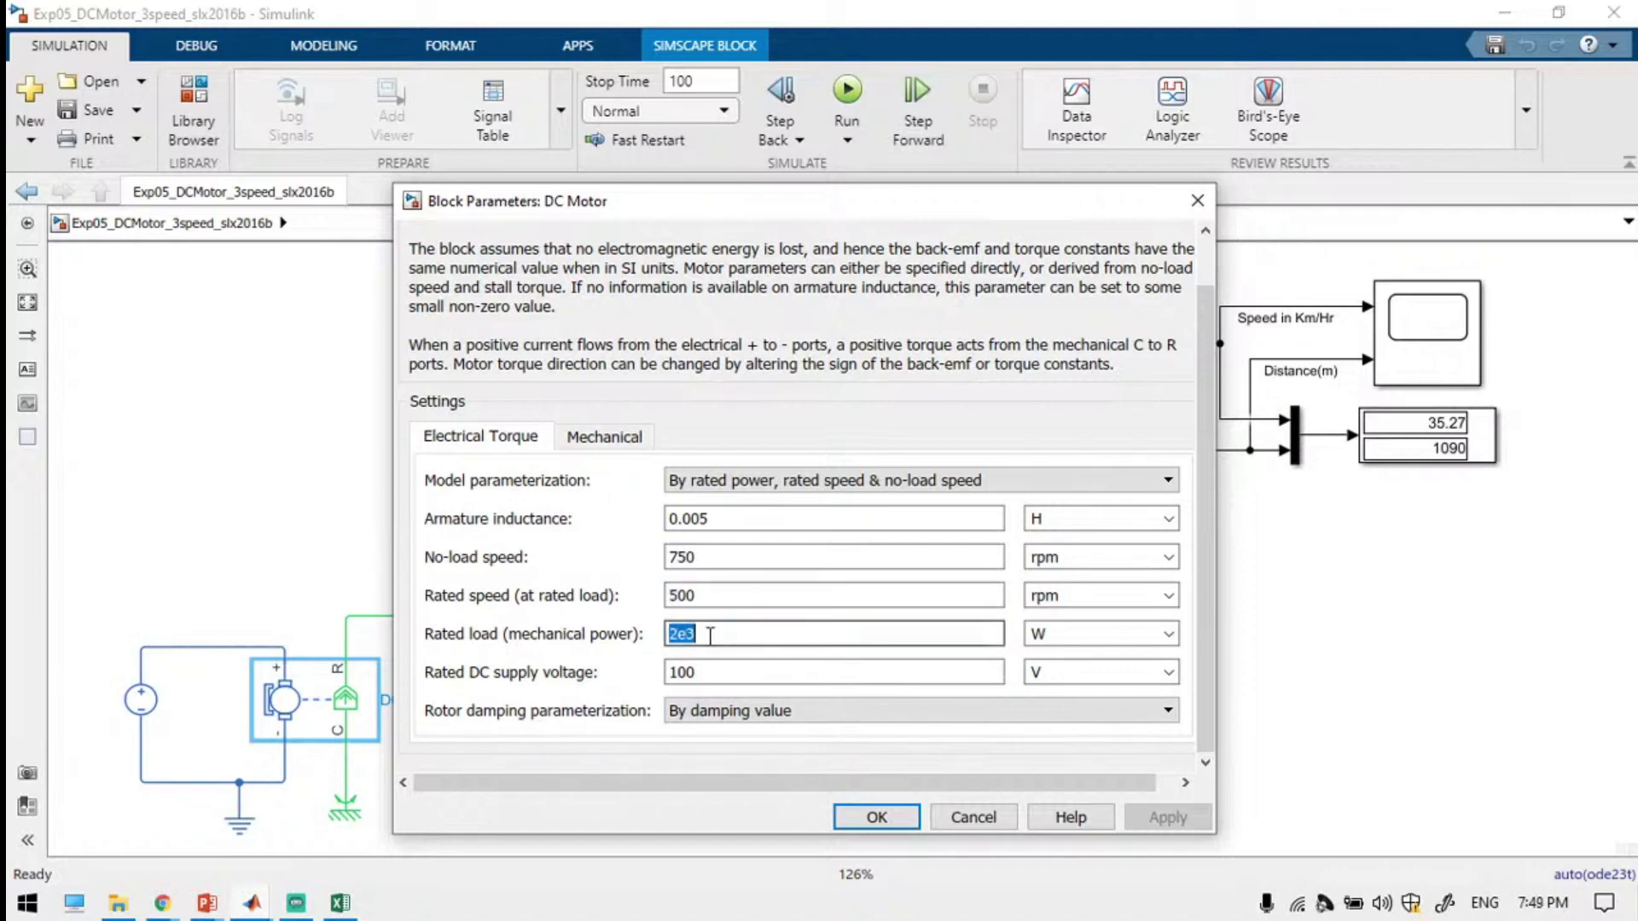
{"action": "left_click", "coordinate": [706, 595]}
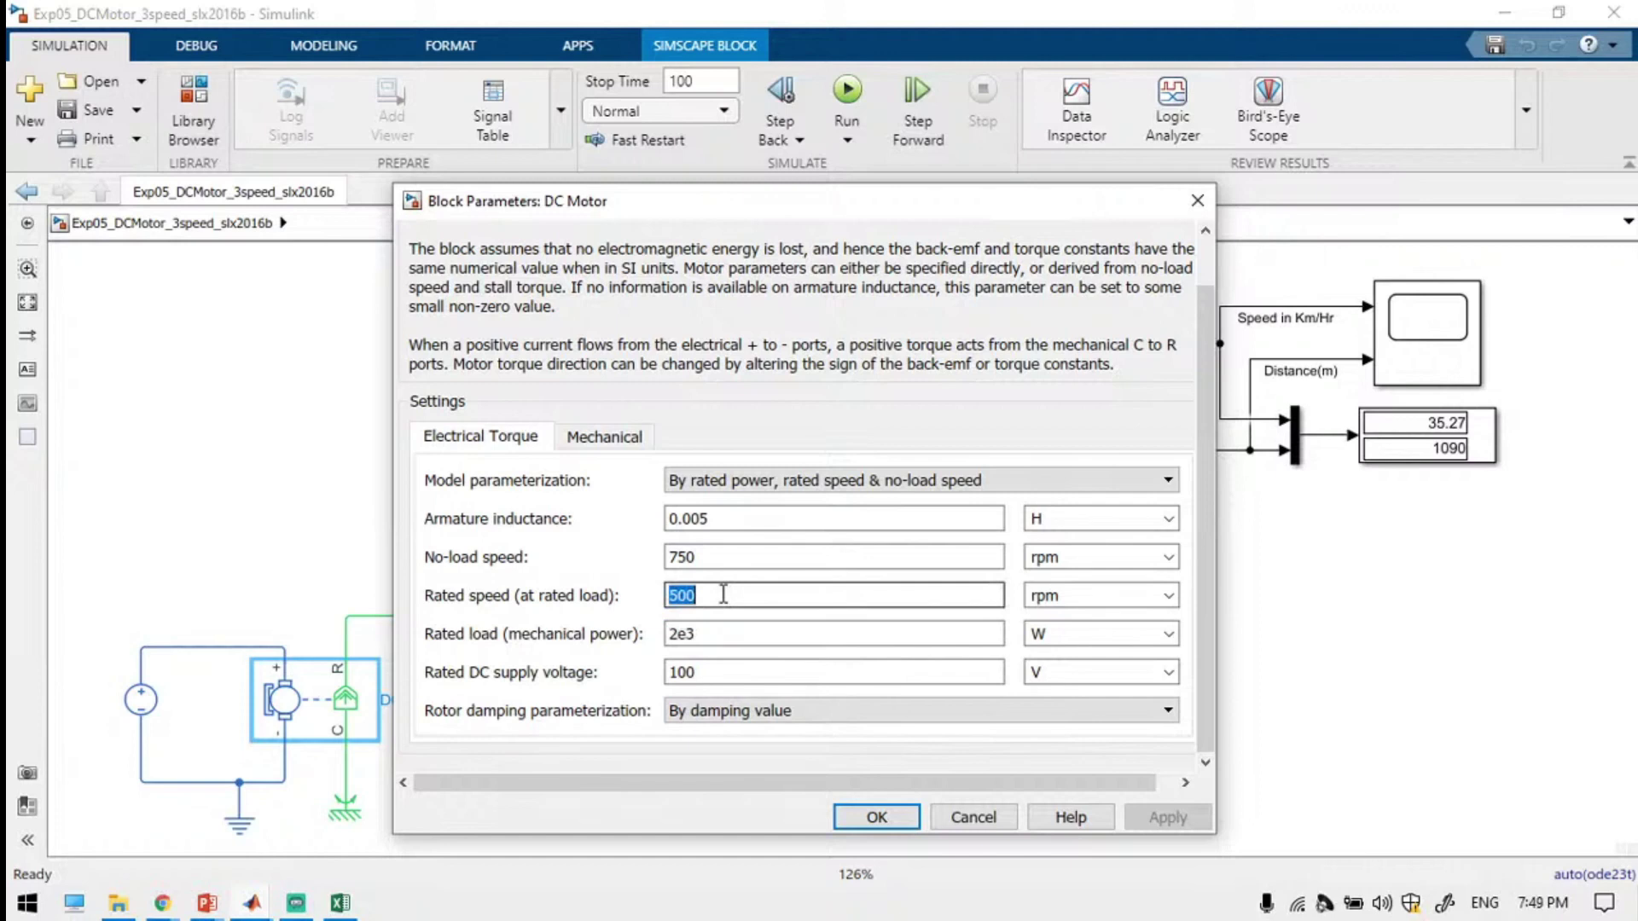
{"action": "left_click", "coordinate": [971, 817]}
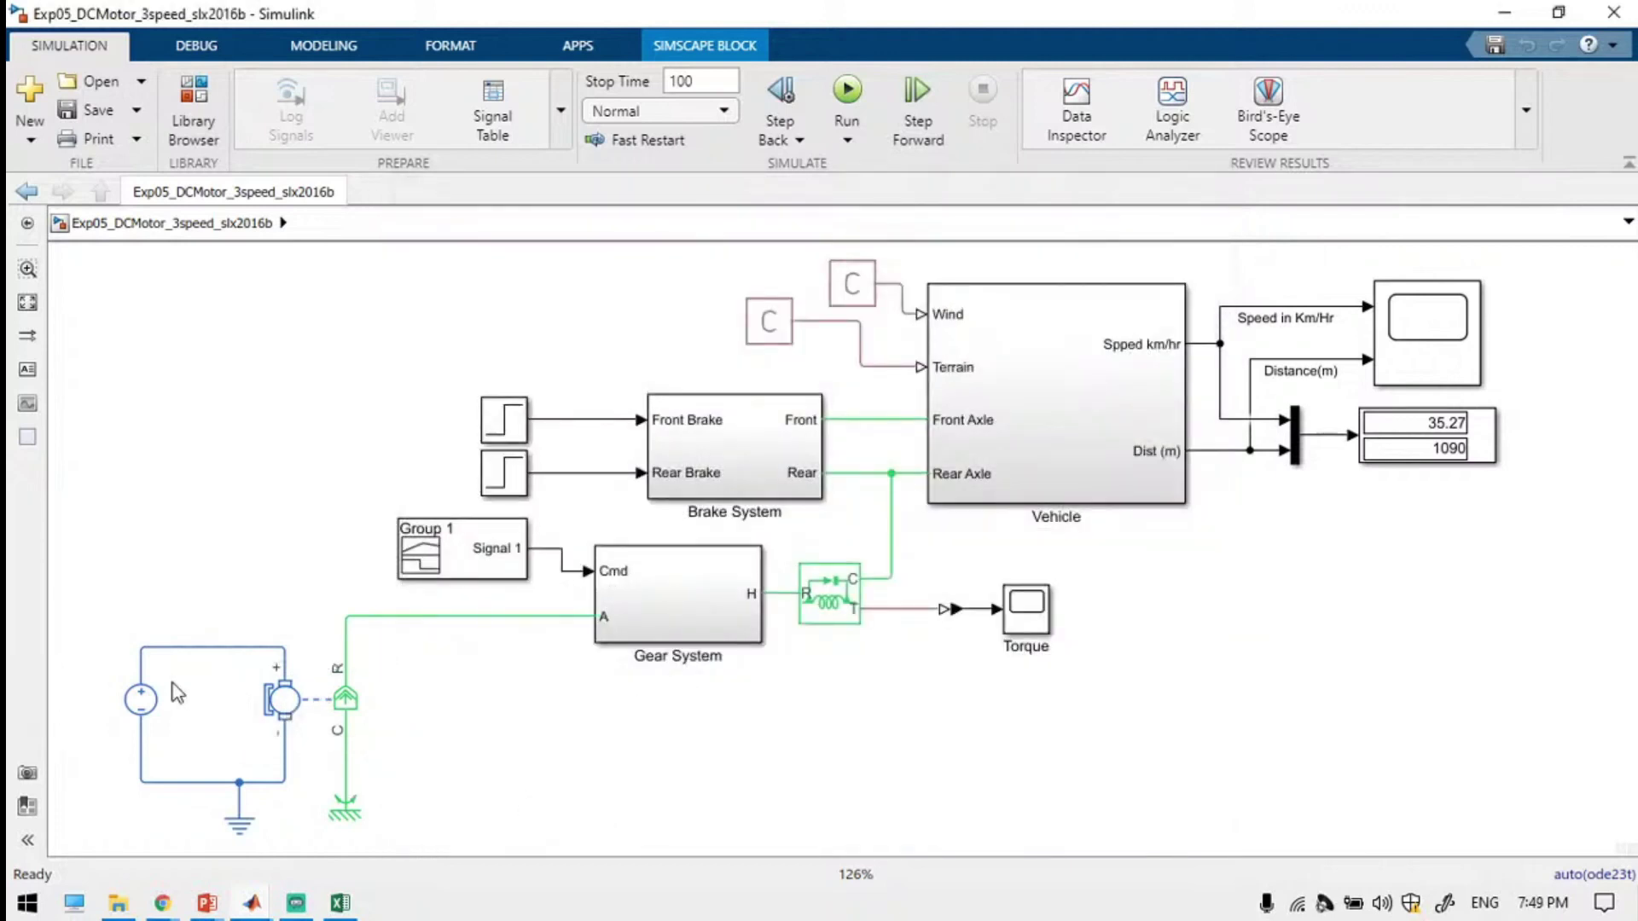
{"action": "left_click_drag", "start_coordinate": [206, 518], "coordinate": [175, 746]}
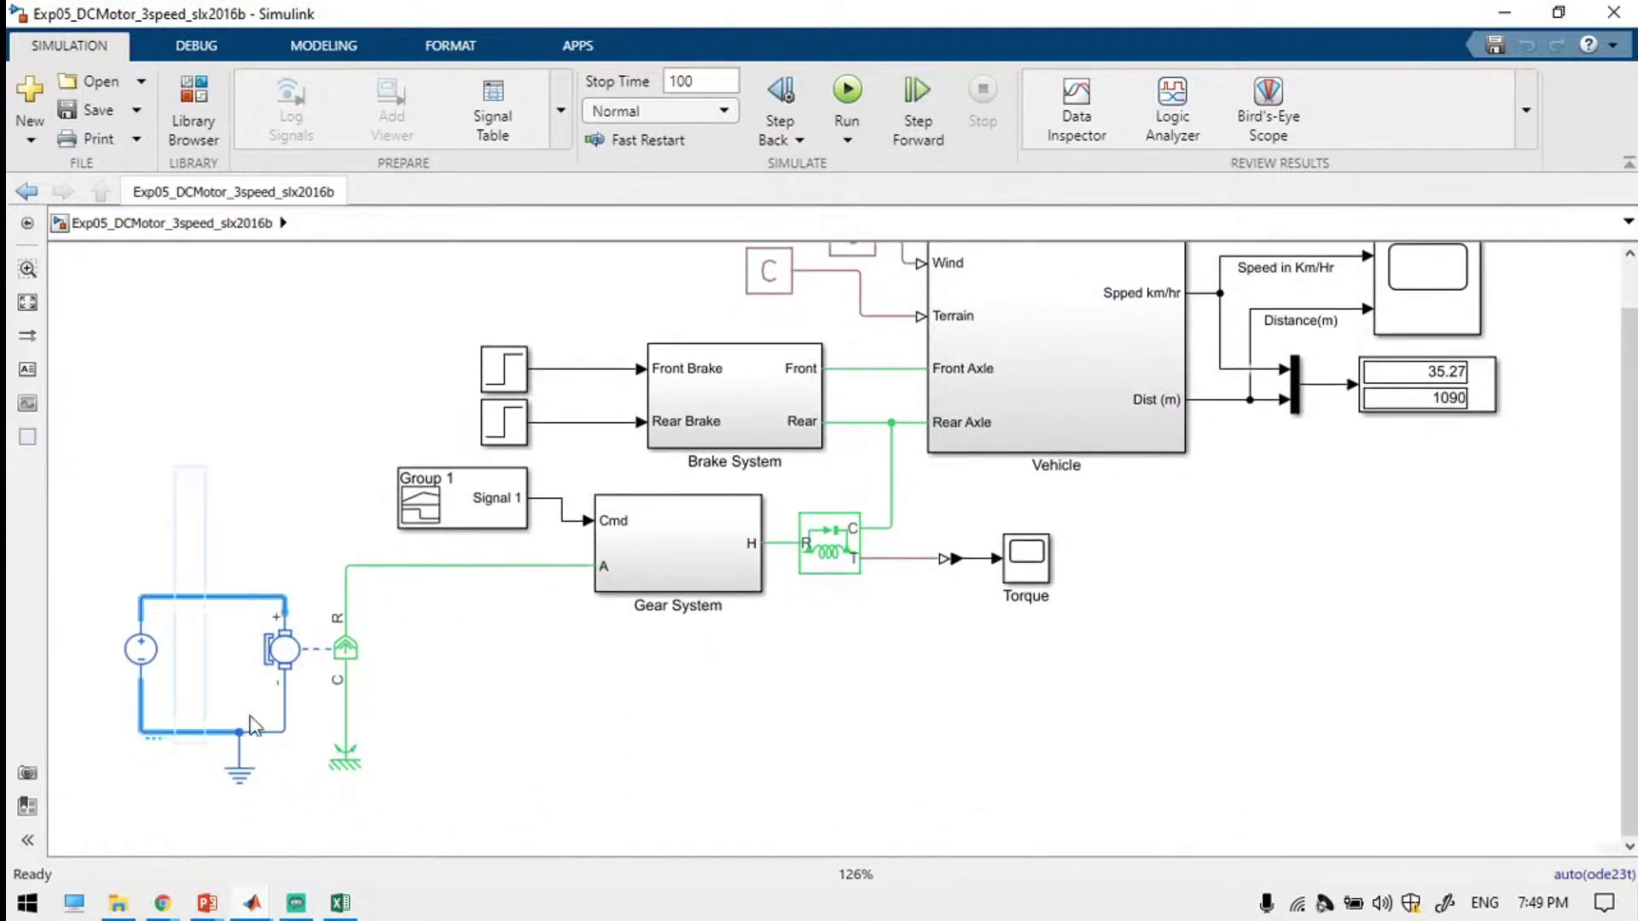
{"action": "left_click", "coordinate": [447, 566]}
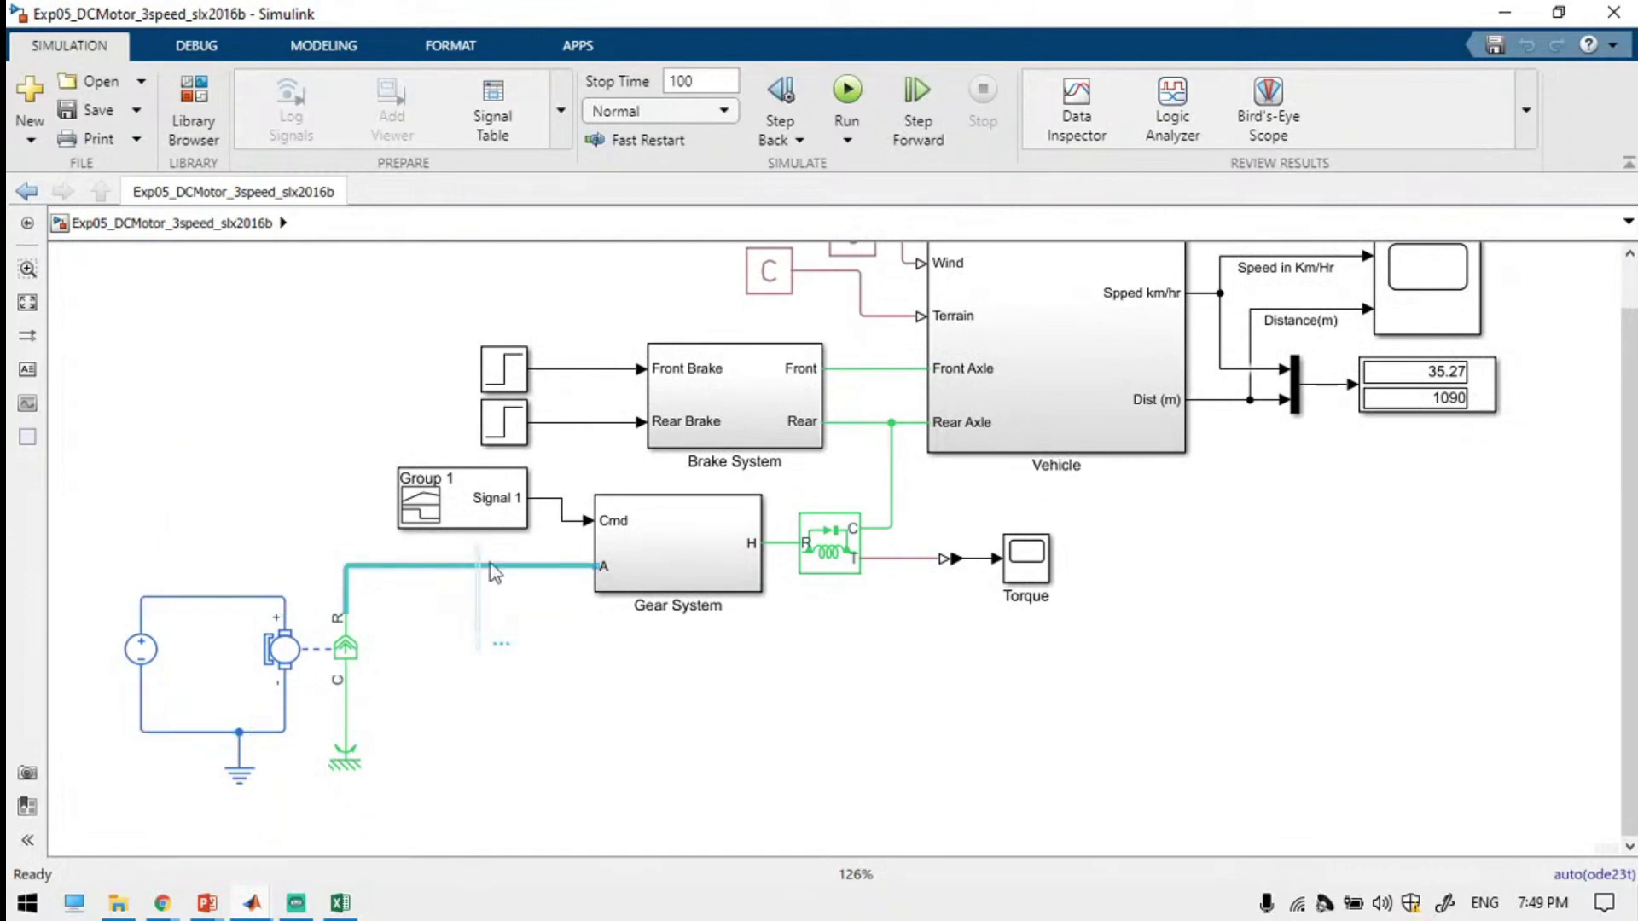
Examine the clutches and low, mid and high actuators inside the Gear System subsystem, then return to the top-level model.
{"action": "left_click", "coordinate": [694, 561]}
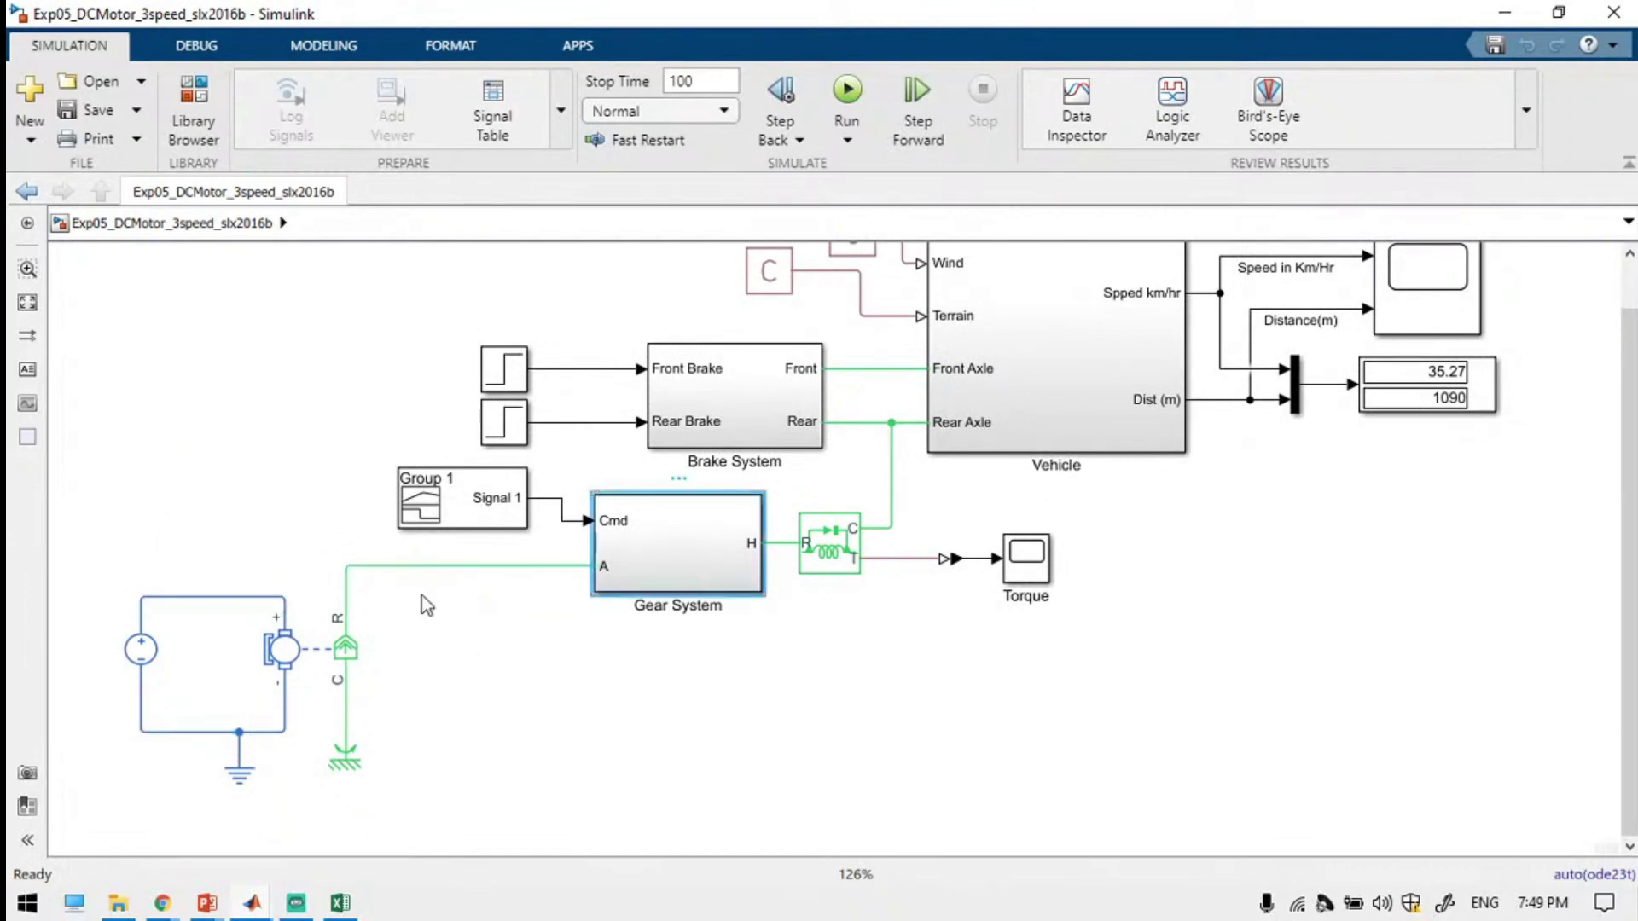
{"action": "double_click", "coordinate": [659, 561]}
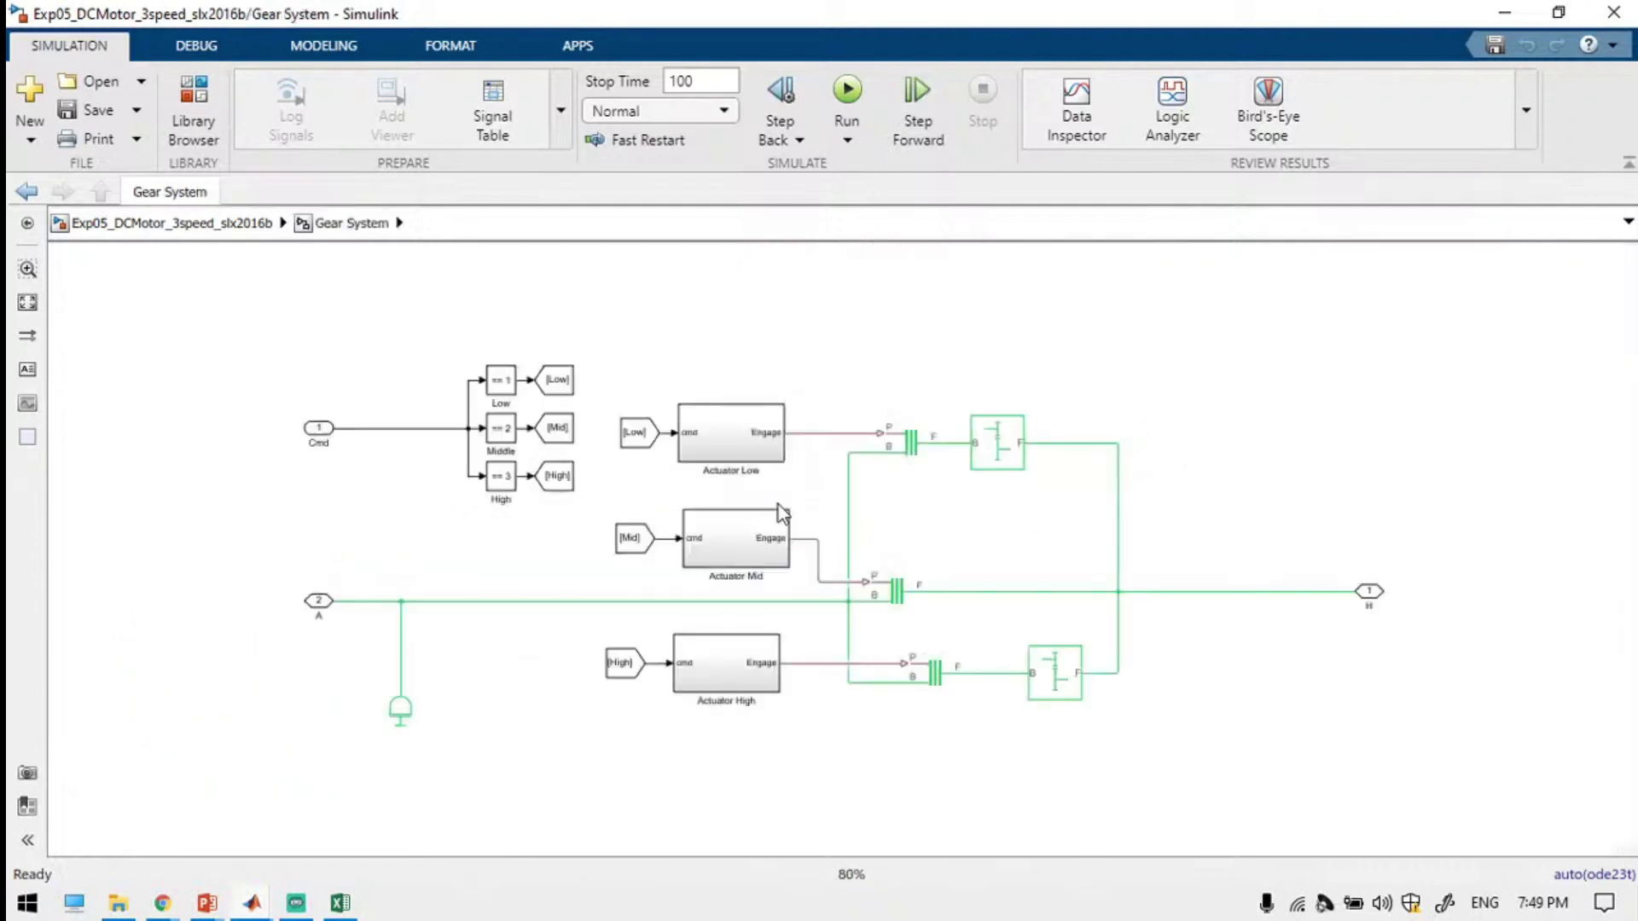
{"action": "left_click", "coordinate": [103, 189]}
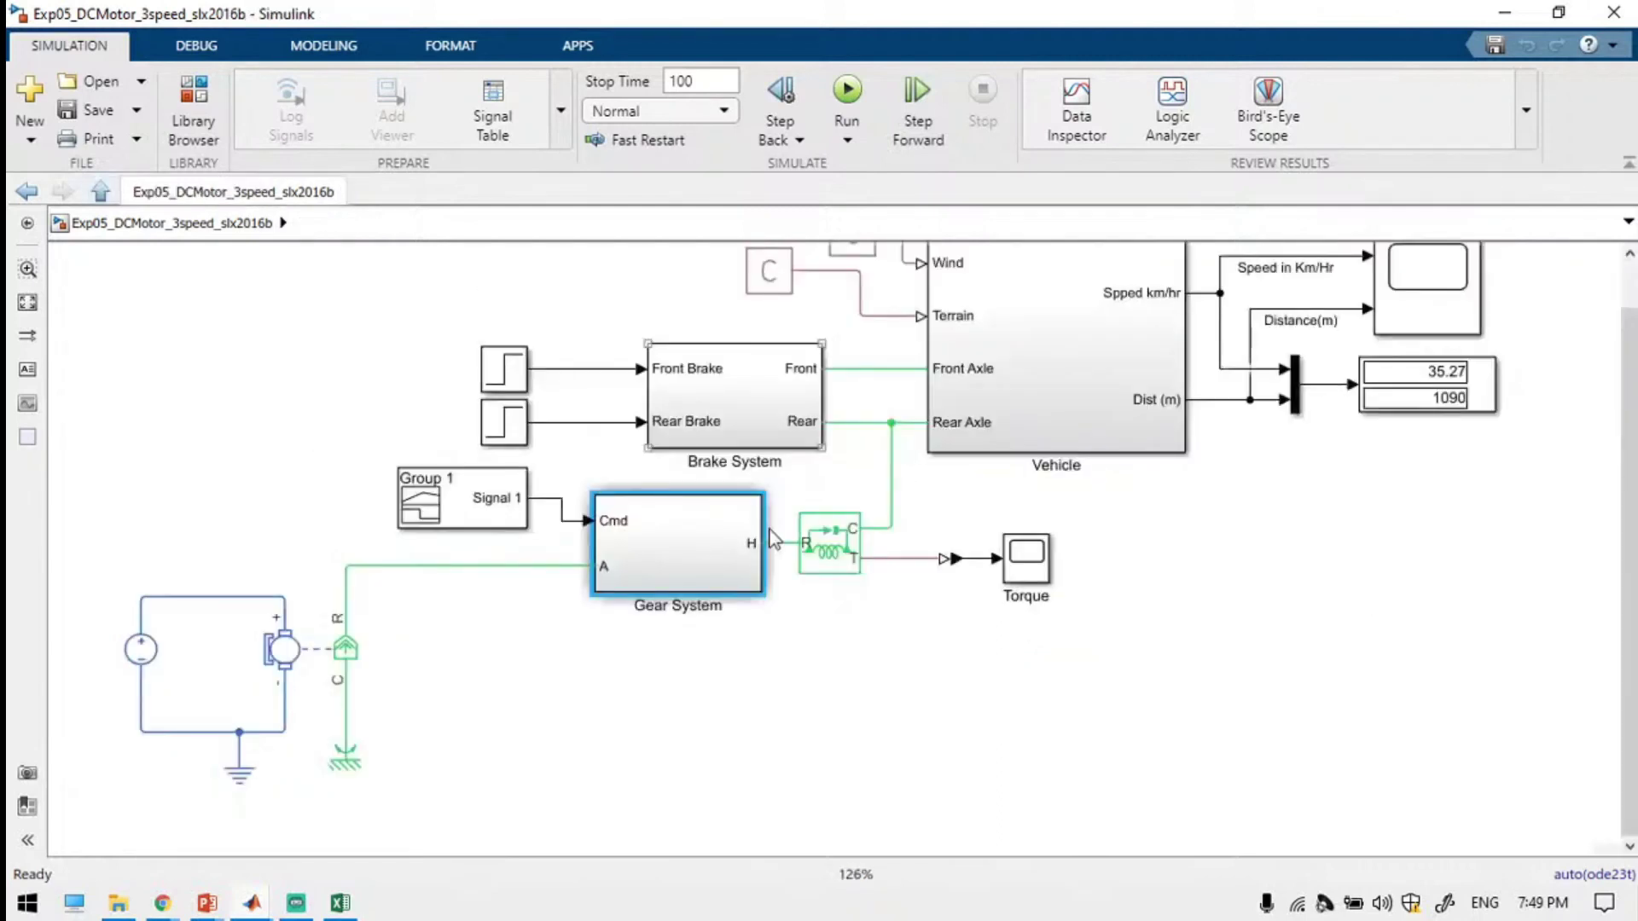
{"action": "left_click", "coordinate": [768, 541]}
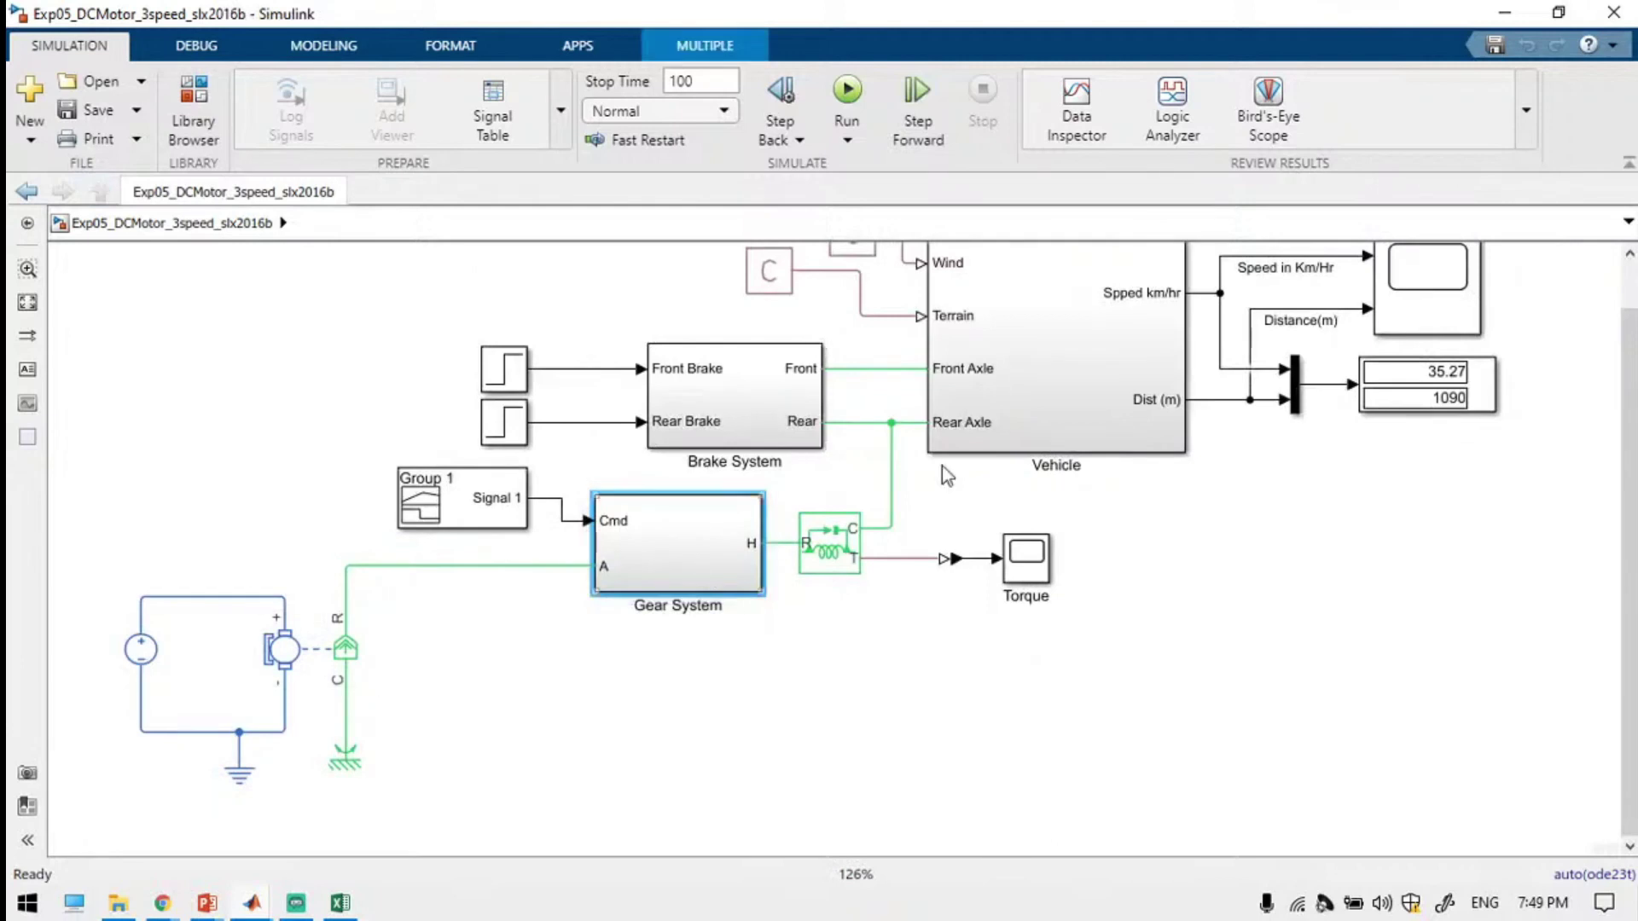
Examine the Front Axle and Rear Axle connections inside the Vehicle subsystem and how the brake and gear outputs feed them at the top level.
{"action": "left_click", "coordinate": [1015, 422]}
{"action": "double_click", "coordinate": [1015, 422]}
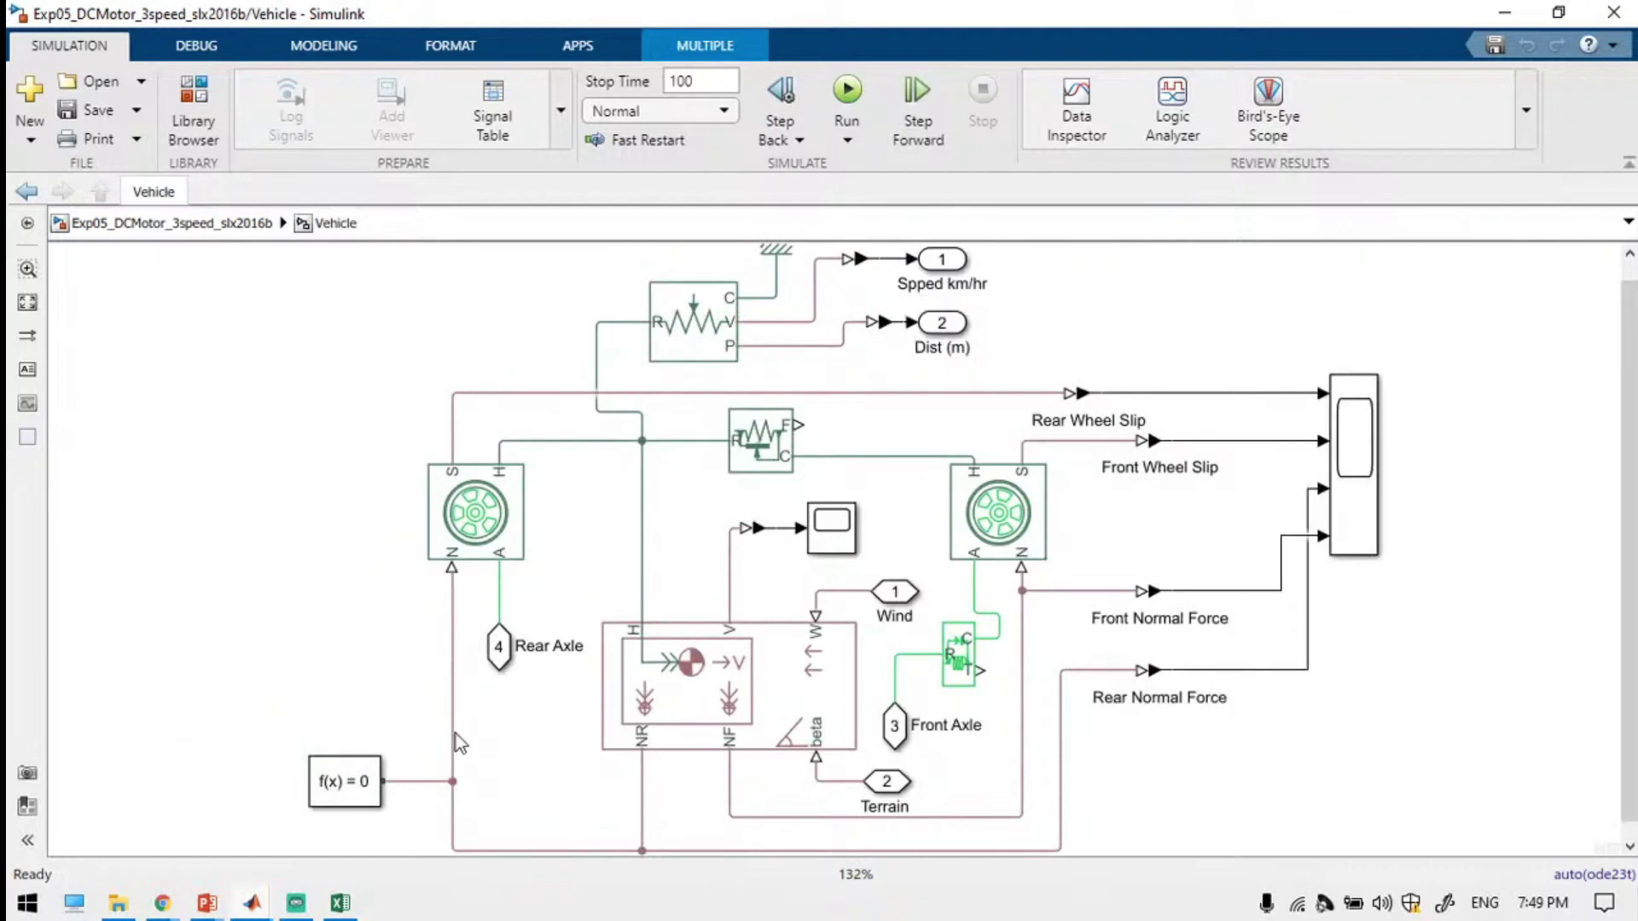
{"action": "left_click", "coordinate": [894, 732]}
{"action": "left_click", "coordinate": [499, 597]}
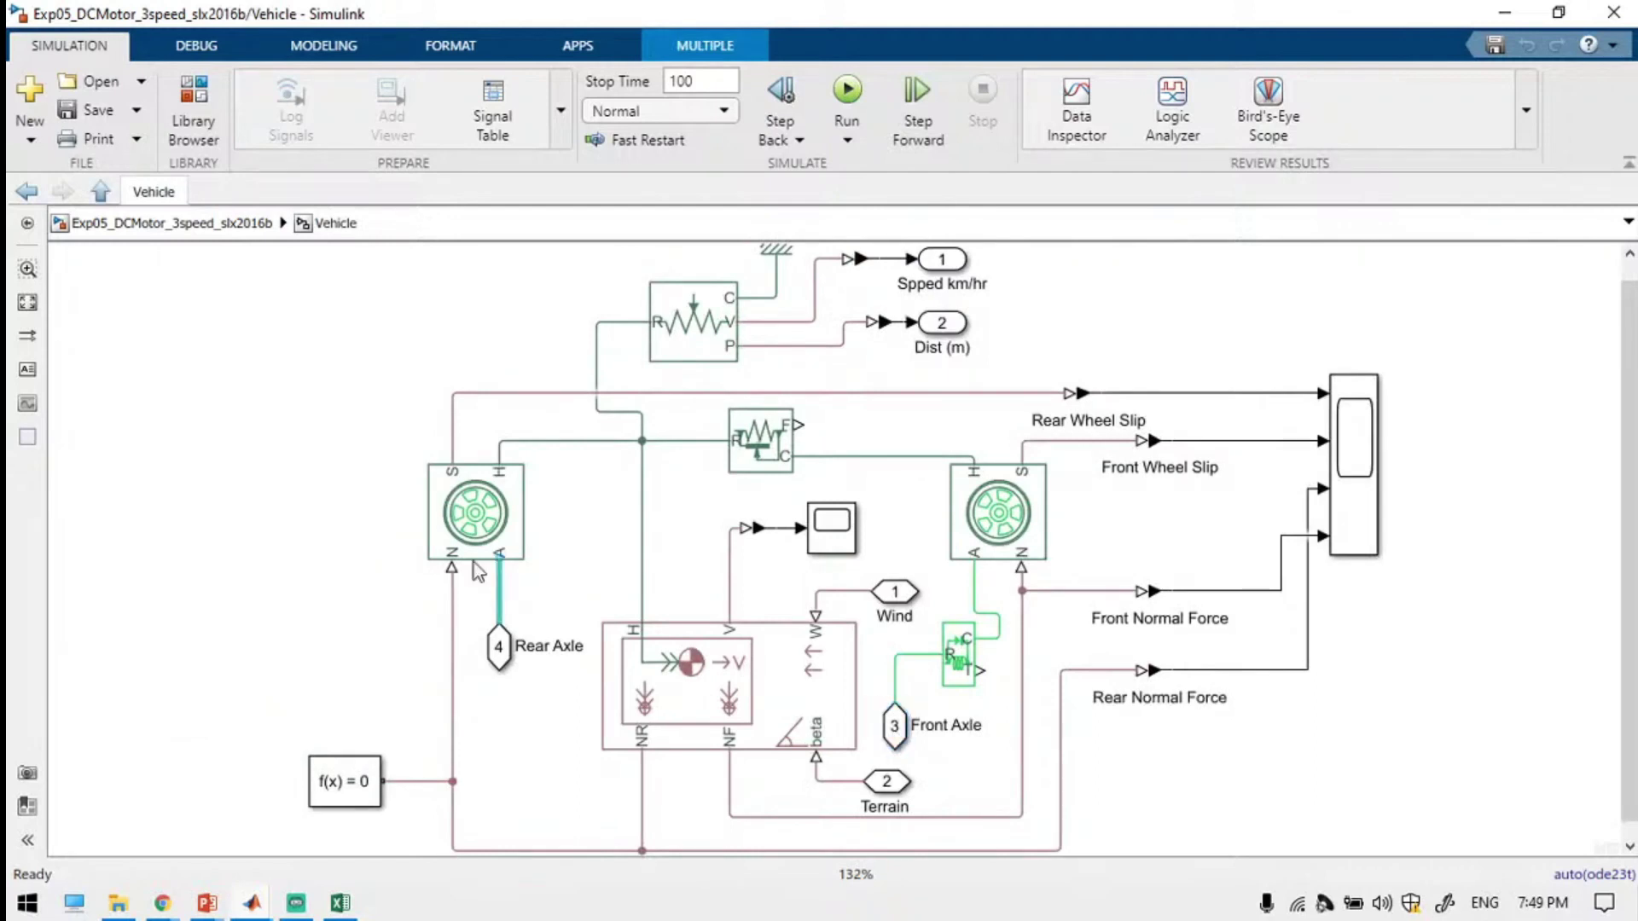
{"action": "left_click", "coordinate": [172, 223]}
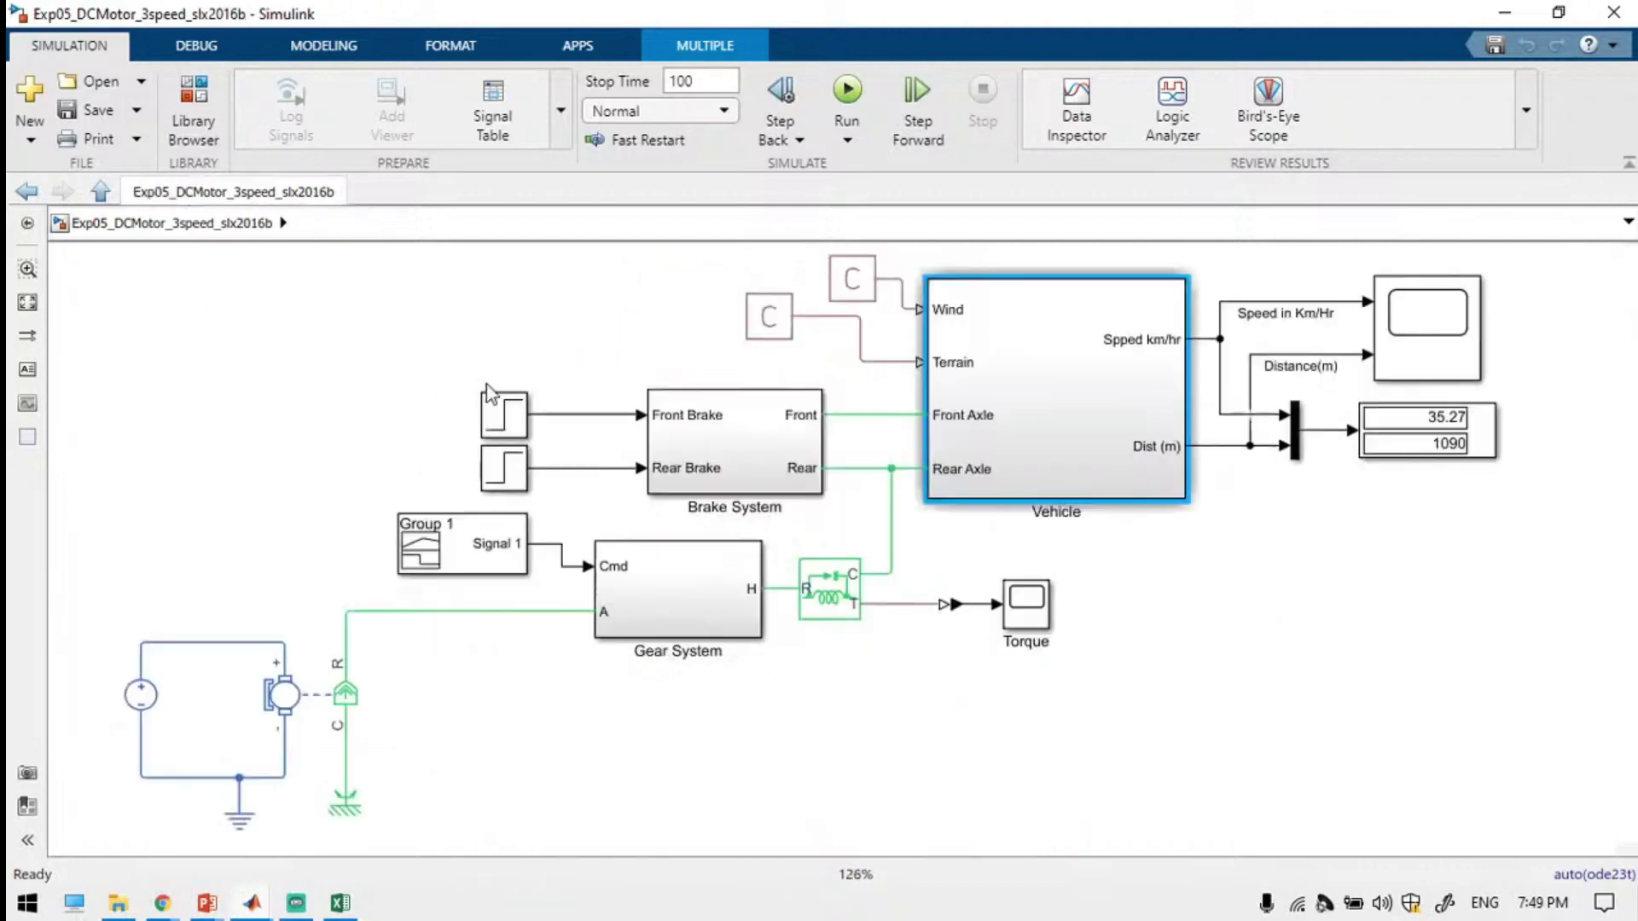
{"action": "left_click", "coordinate": [873, 735]}
{"action": "left_click", "coordinate": [945, 495]}
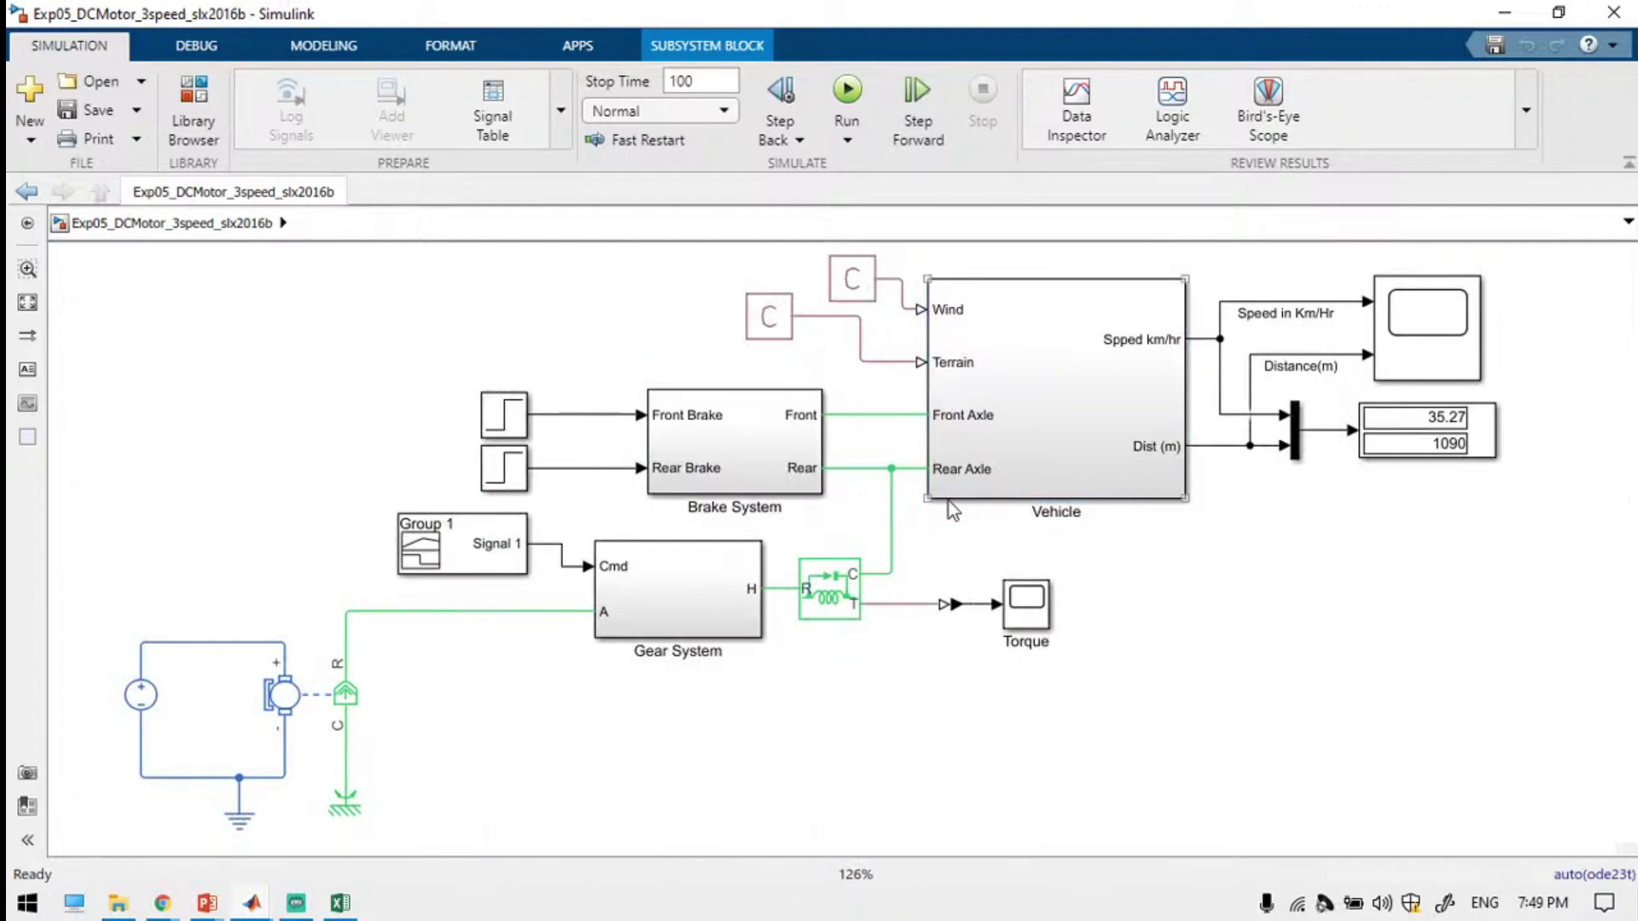
{"action": "left_click", "coordinate": [896, 411]}
Review the constant voltage of the DC Voltage Source, leave it unedited, and locate the DC Motor it supplies.
{"action": "double_click", "coordinate": [139, 697]}
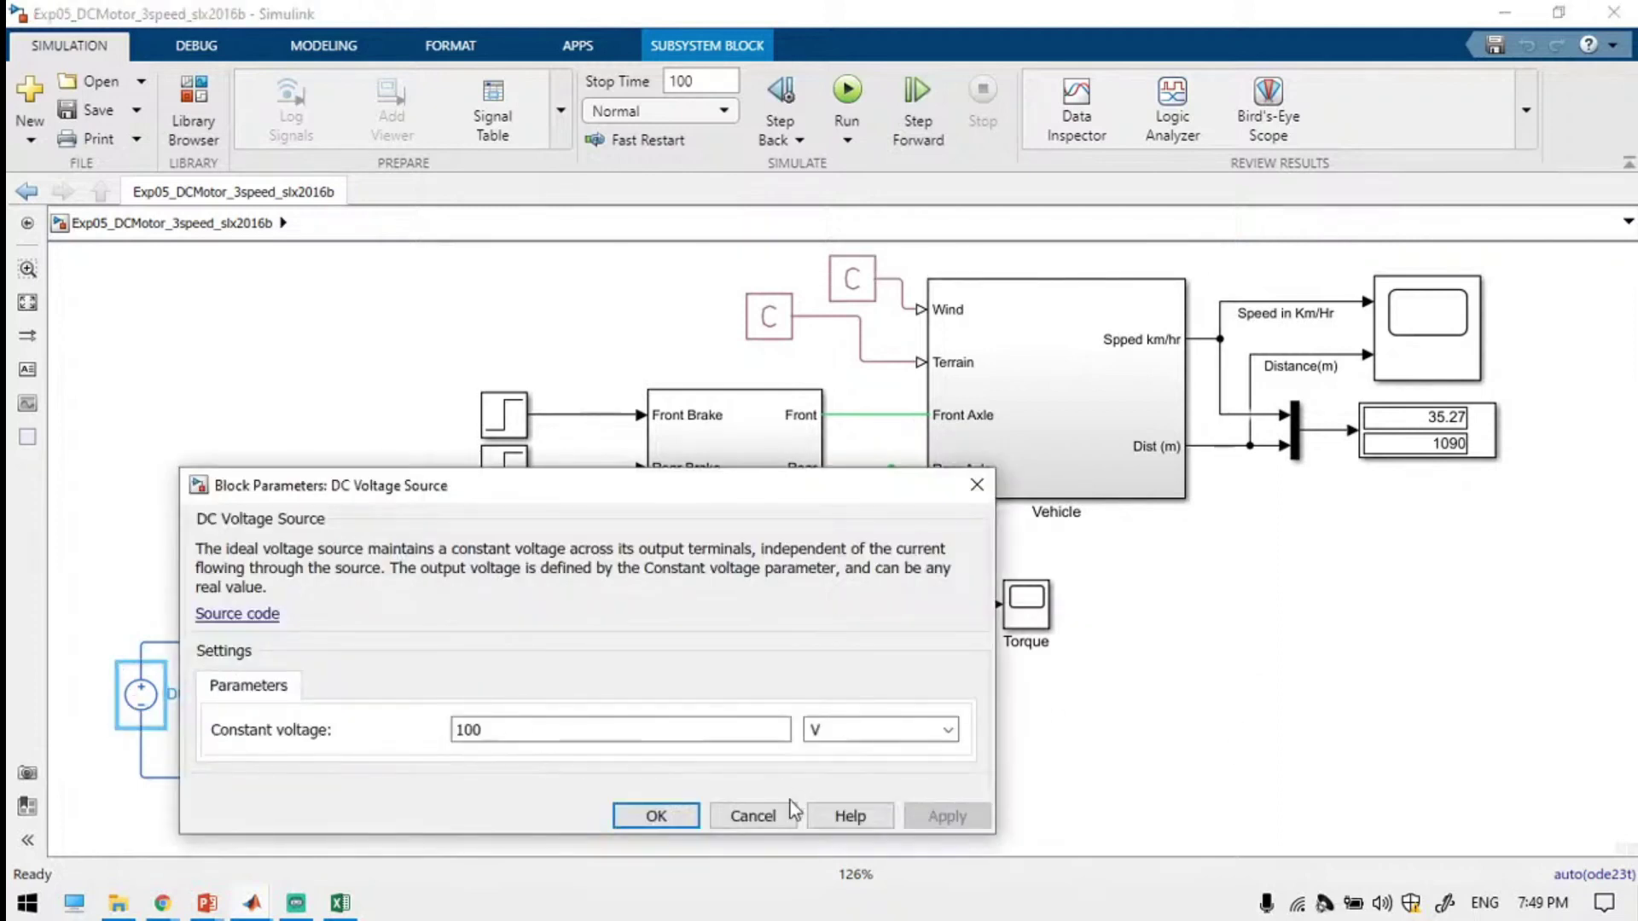
{"action": "left_click", "coordinate": [752, 815]}
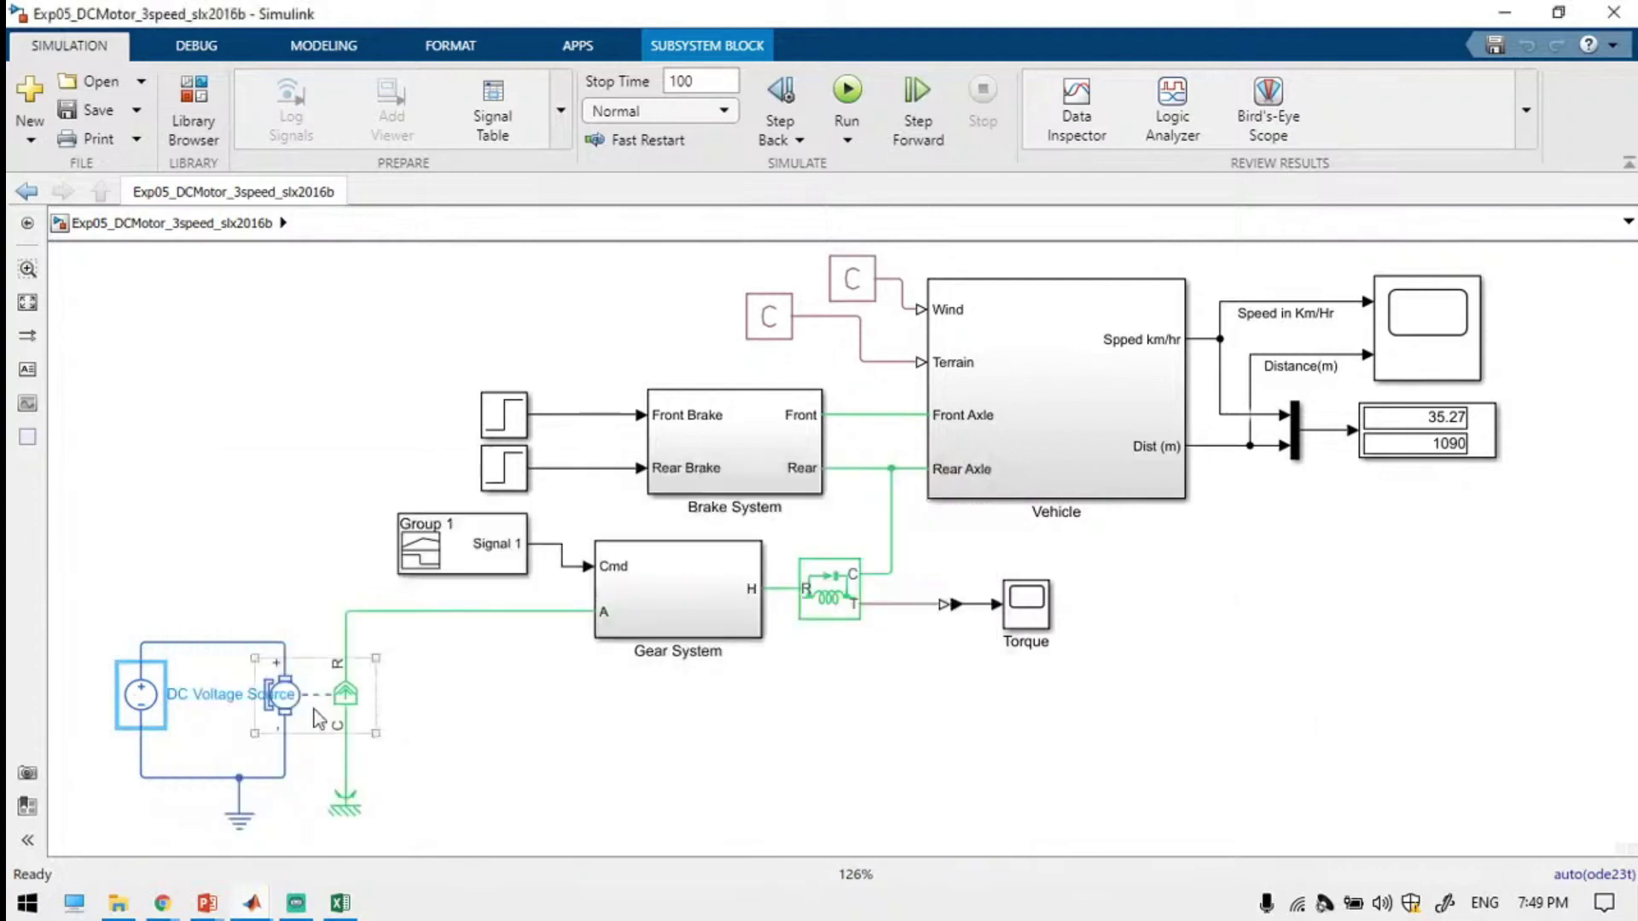
{"action": "left_click", "coordinate": [333, 710]}
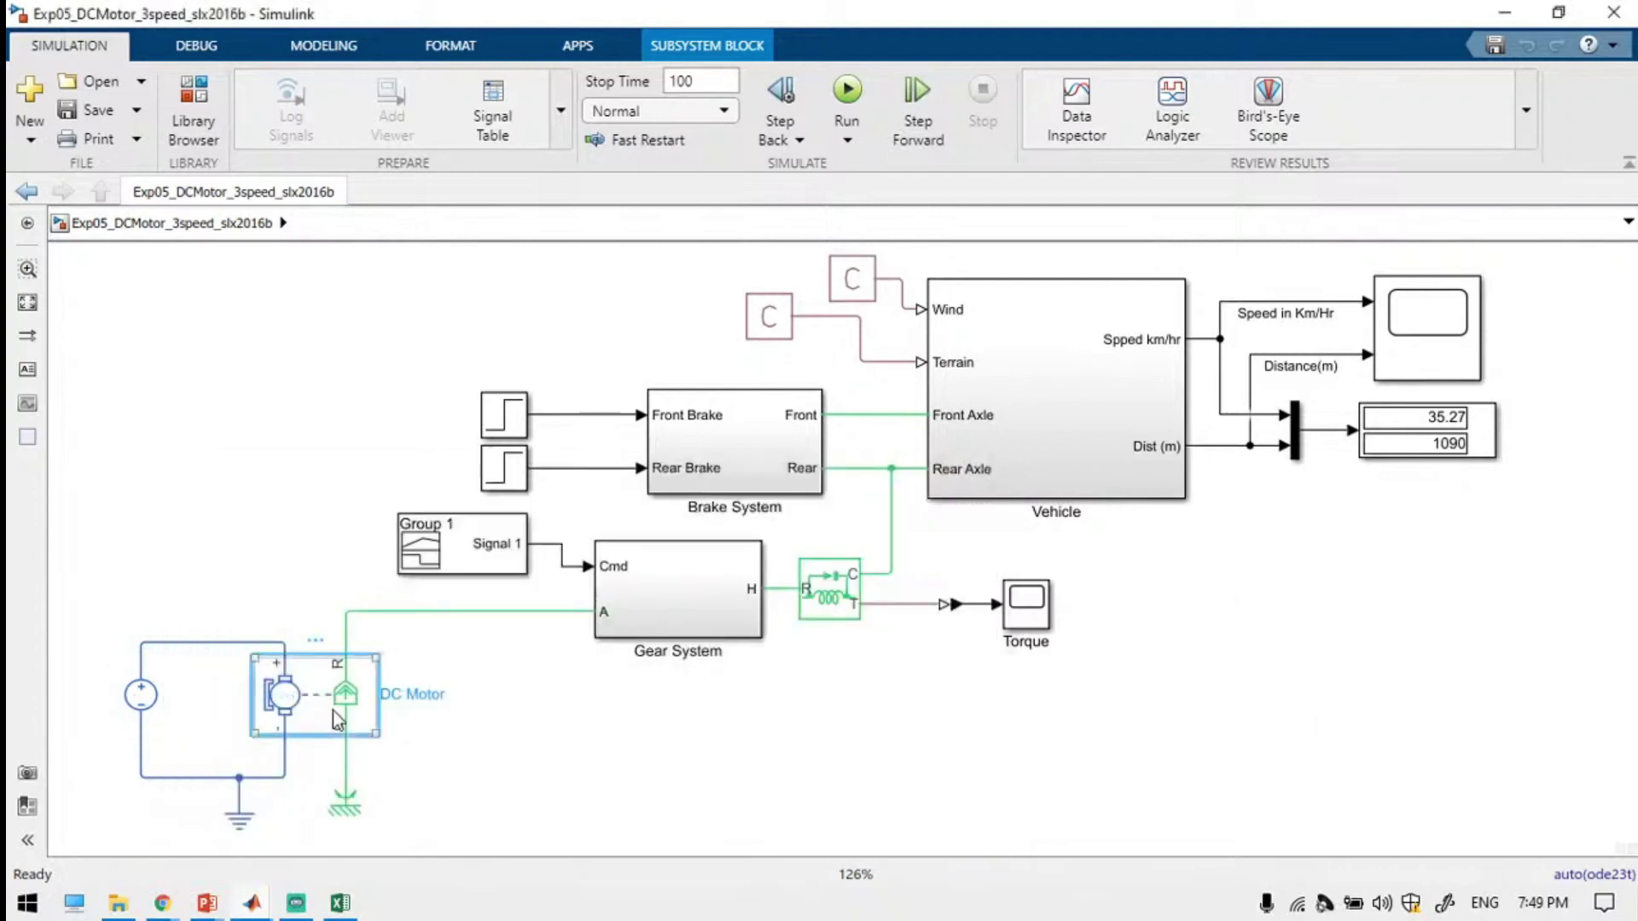
Examine the vehicle speed and distance plots in Scope1 of the DC motor model, then return to the diagram.
{"action": "left_click", "coordinate": [1367, 483]}
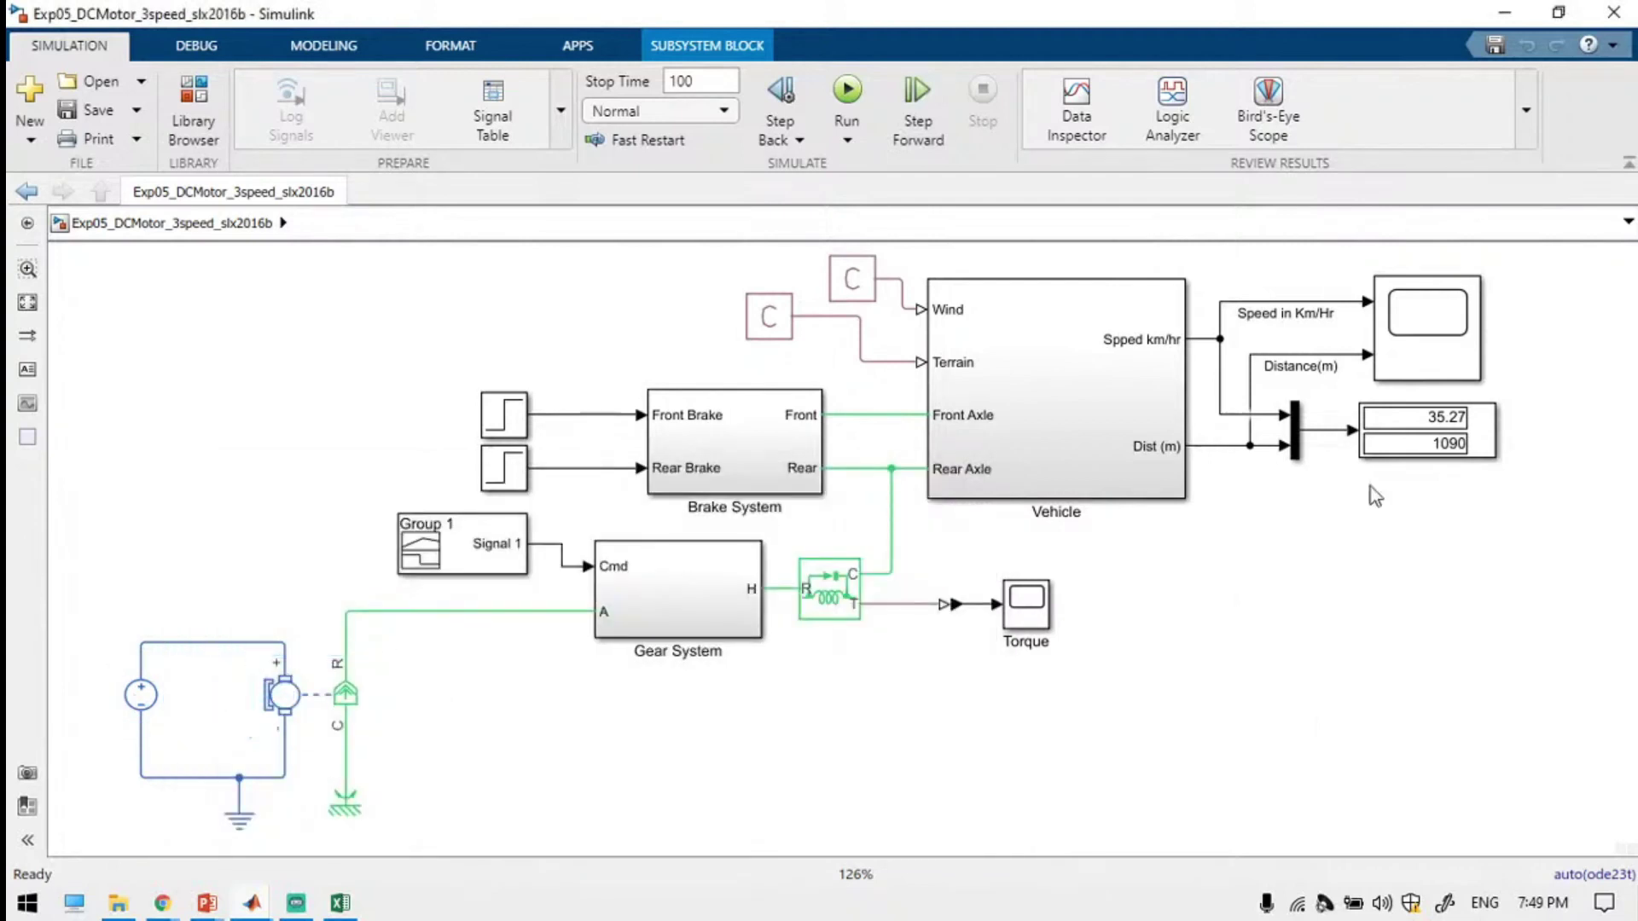
{"action": "double_click", "coordinate": [1457, 331]}
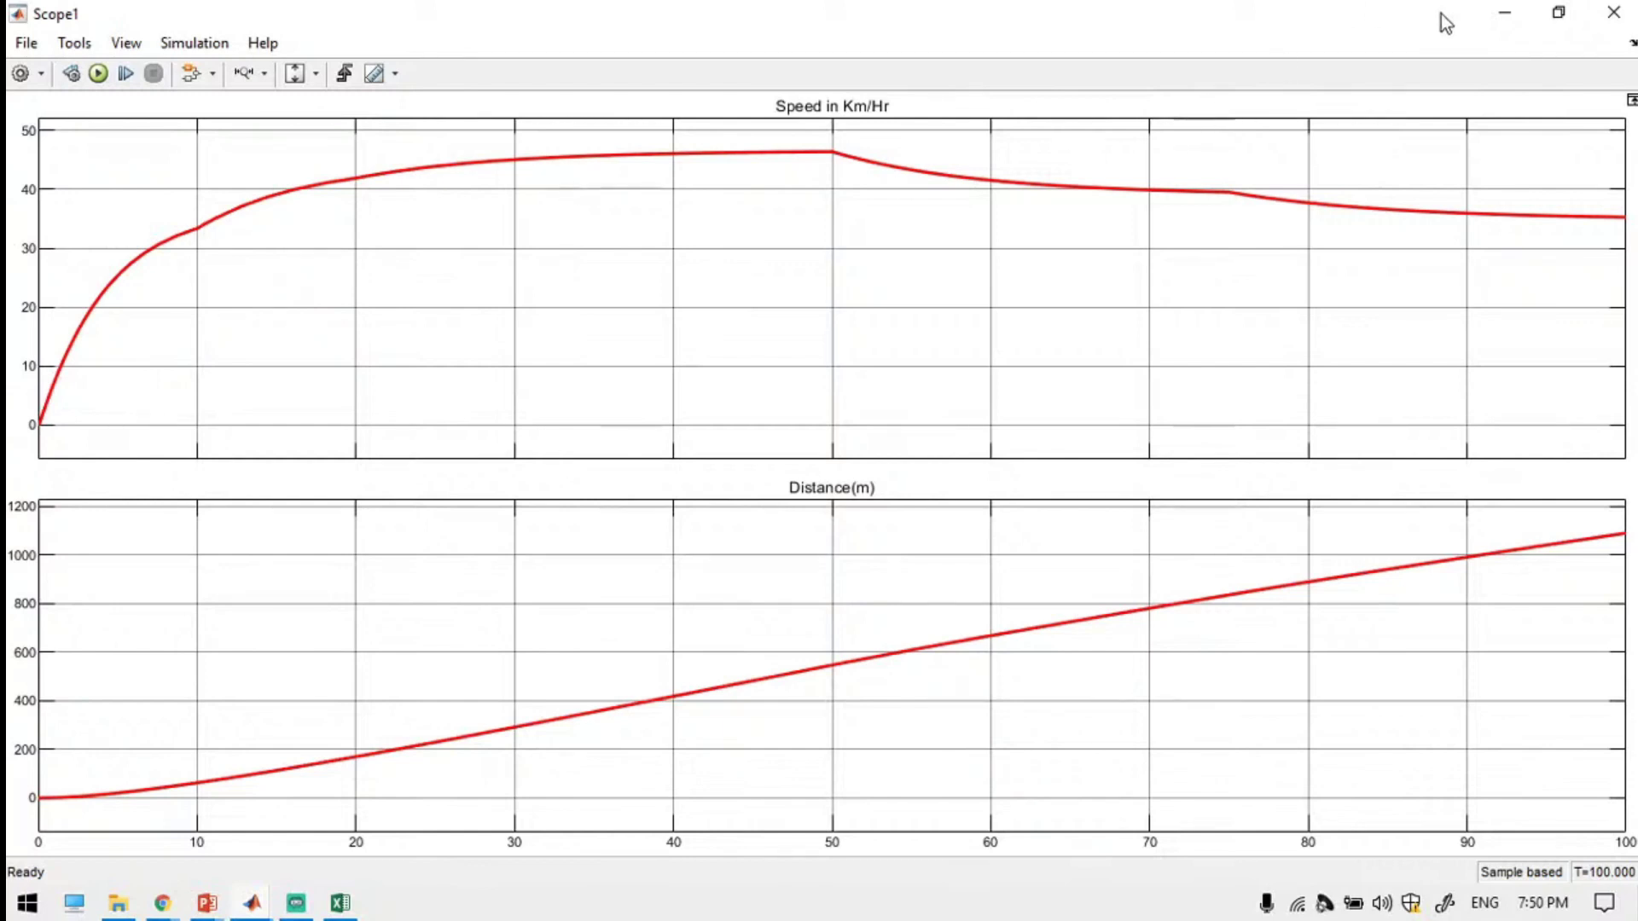
{"action": "left_click", "coordinate": [1491, 14]}
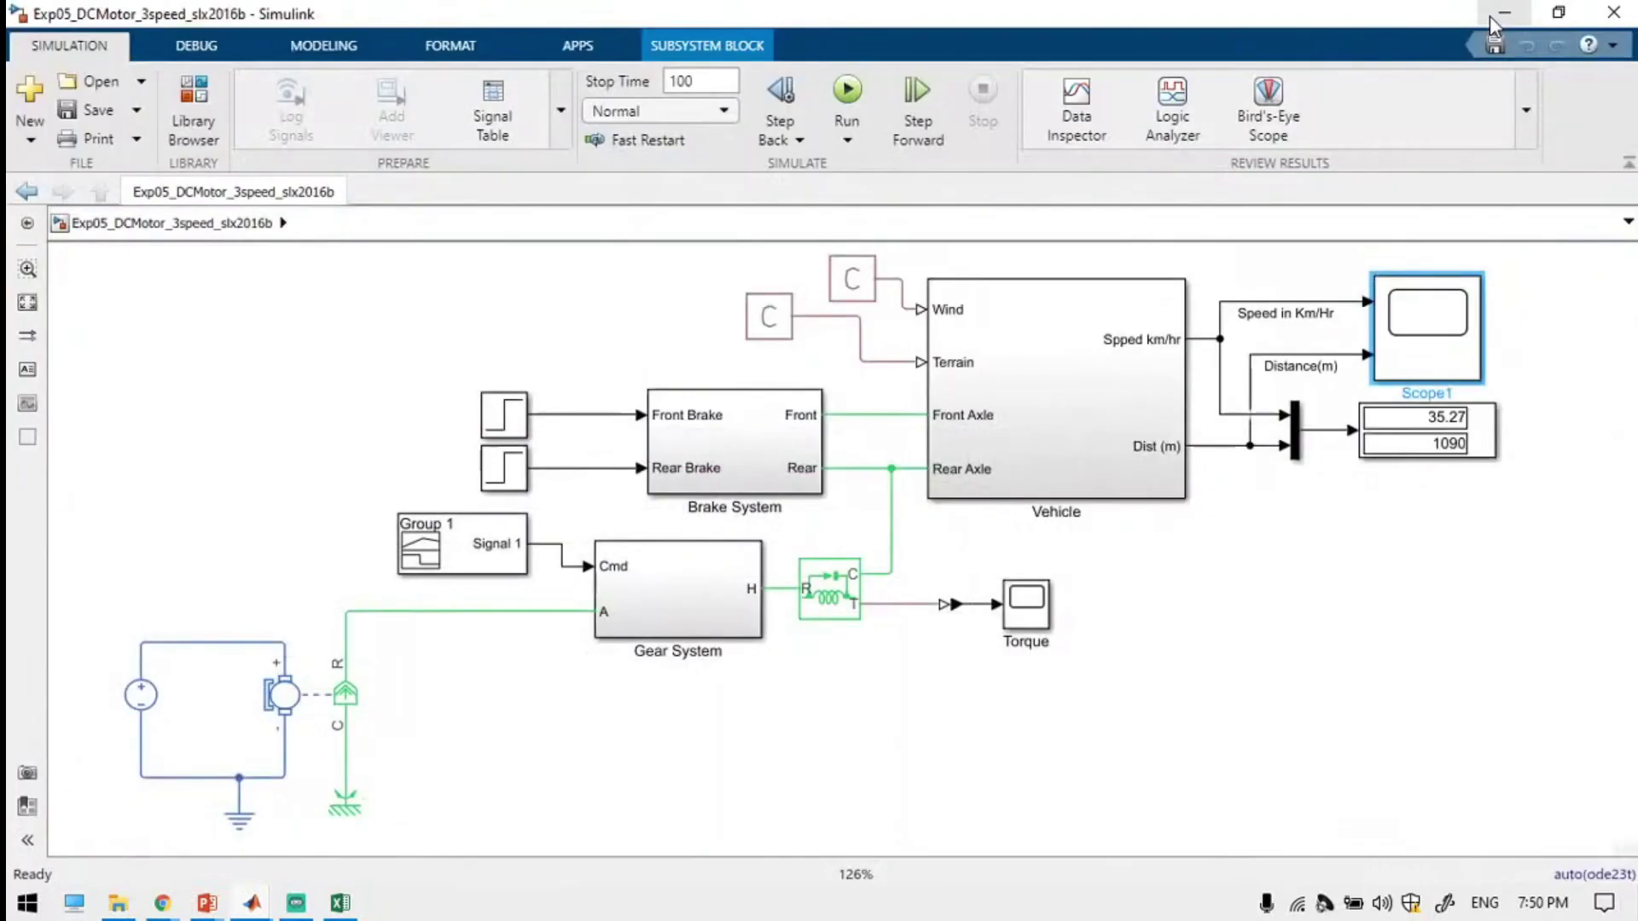
{"action": "left_click", "coordinate": [697, 803]}
Review the DC Voltage Source and DC Motor circuit driving the vehicle, then save the Exp05_DCMotor_3speed_slx2016b model.
{"action": "left_click_drag", "start_coordinate": [230, 503], "coordinate": [197, 799]}
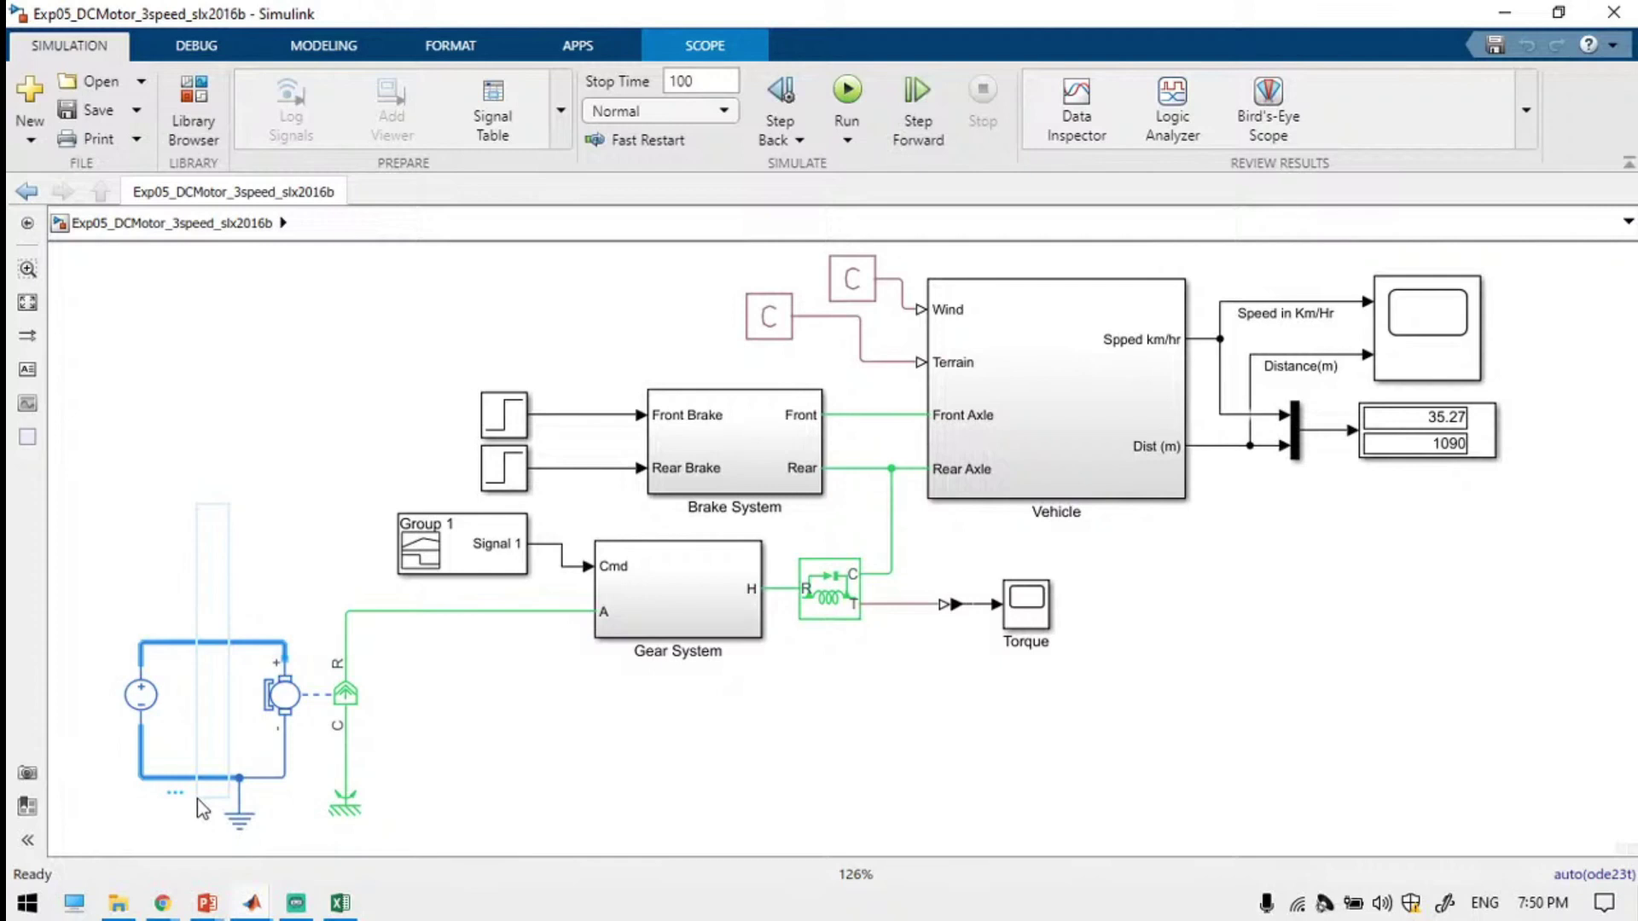
{"action": "left_click_drag", "start_coordinate": [161, 493], "coordinate": [341, 733]}
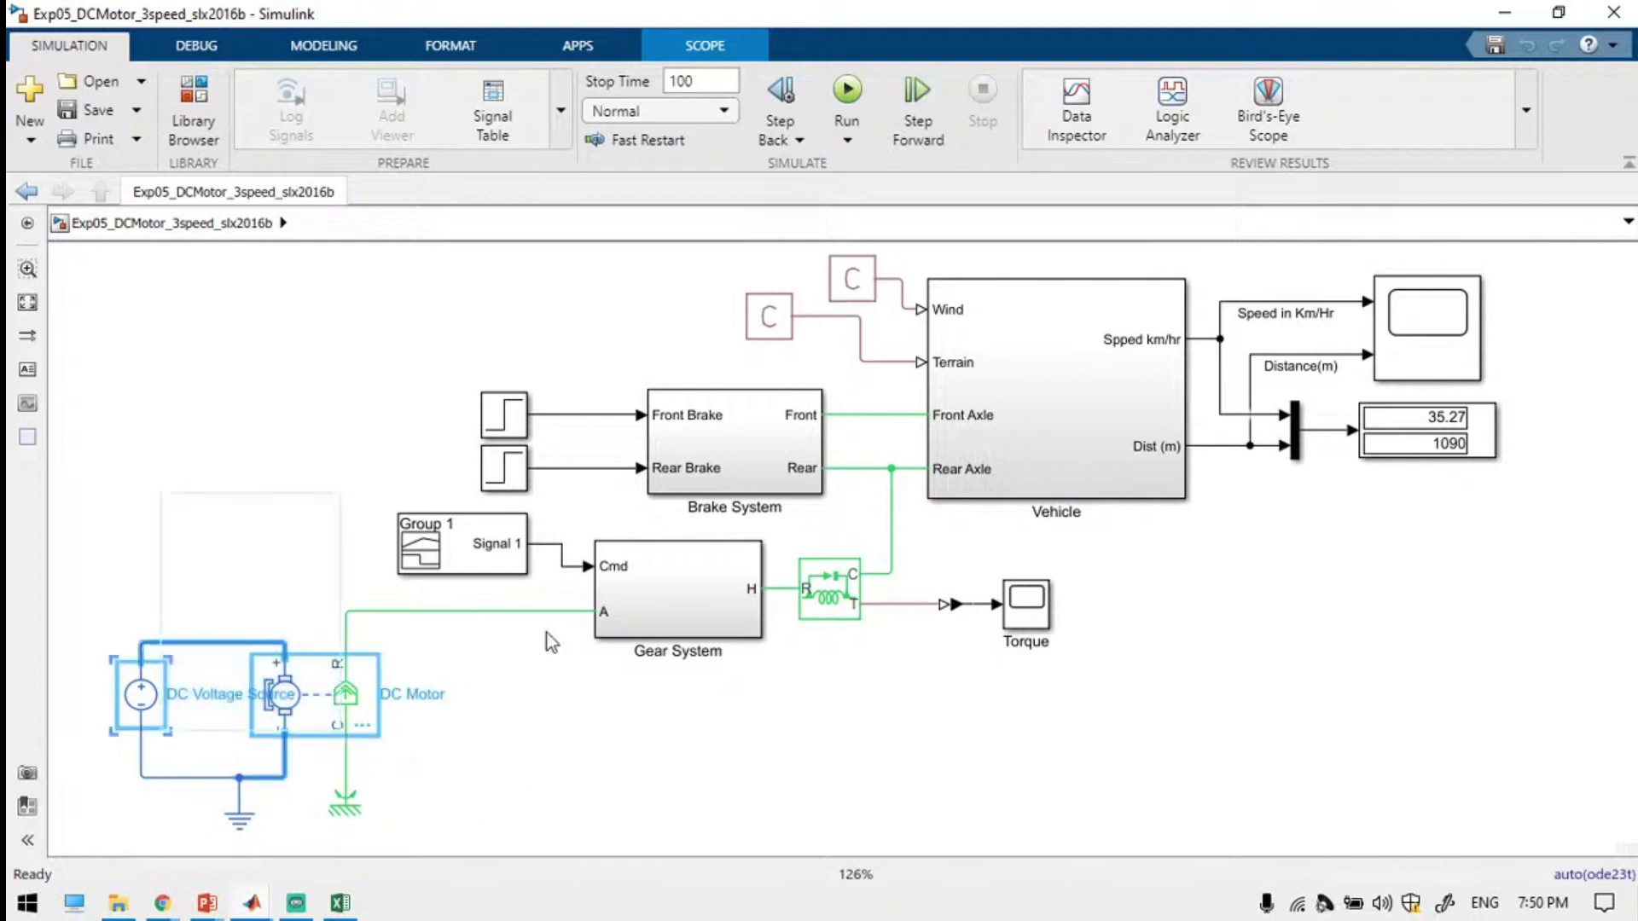
{"action": "left_click", "coordinate": [1076, 445]}
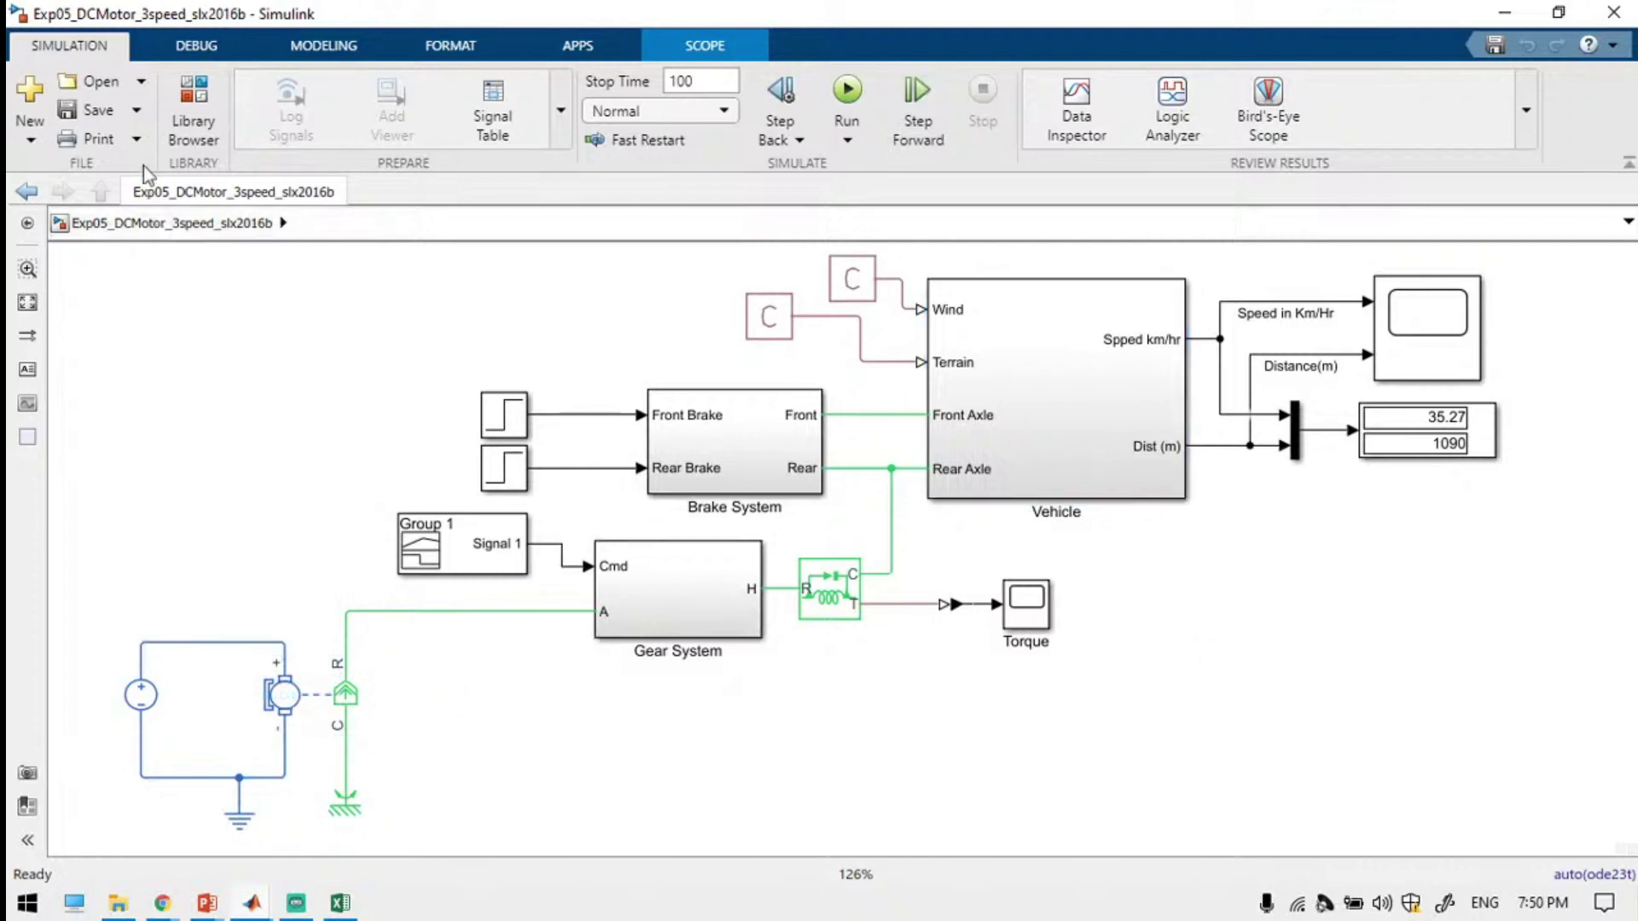
{"action": "left_click", "coordinate": [101, 109]}
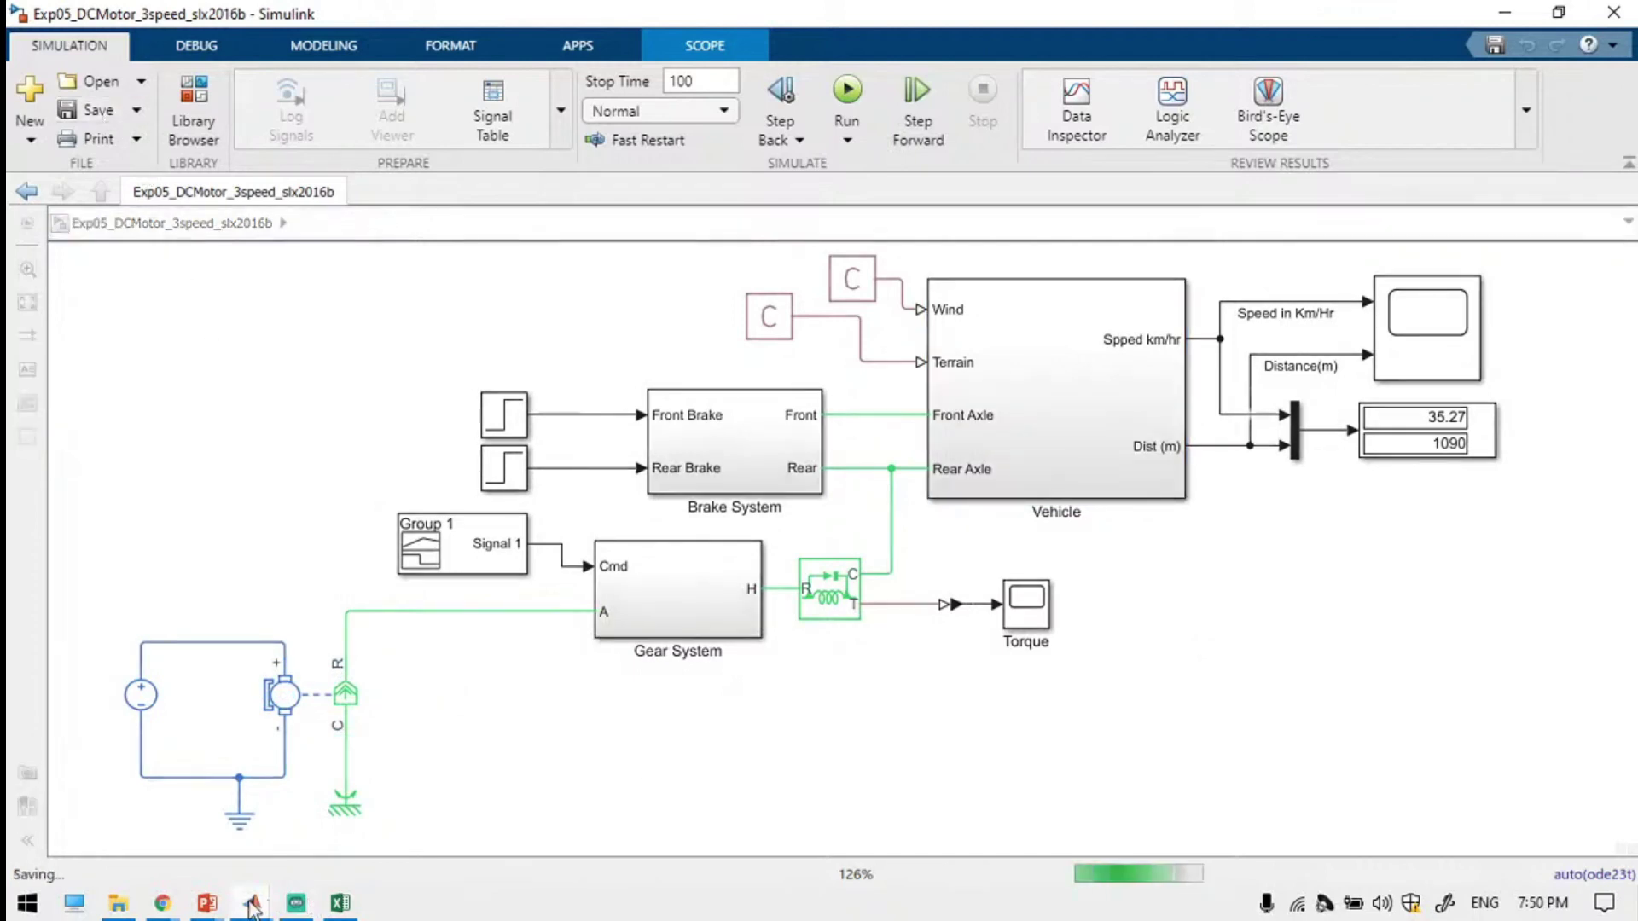
{"action": "mouse_move", "coordinate": [168, 904]}
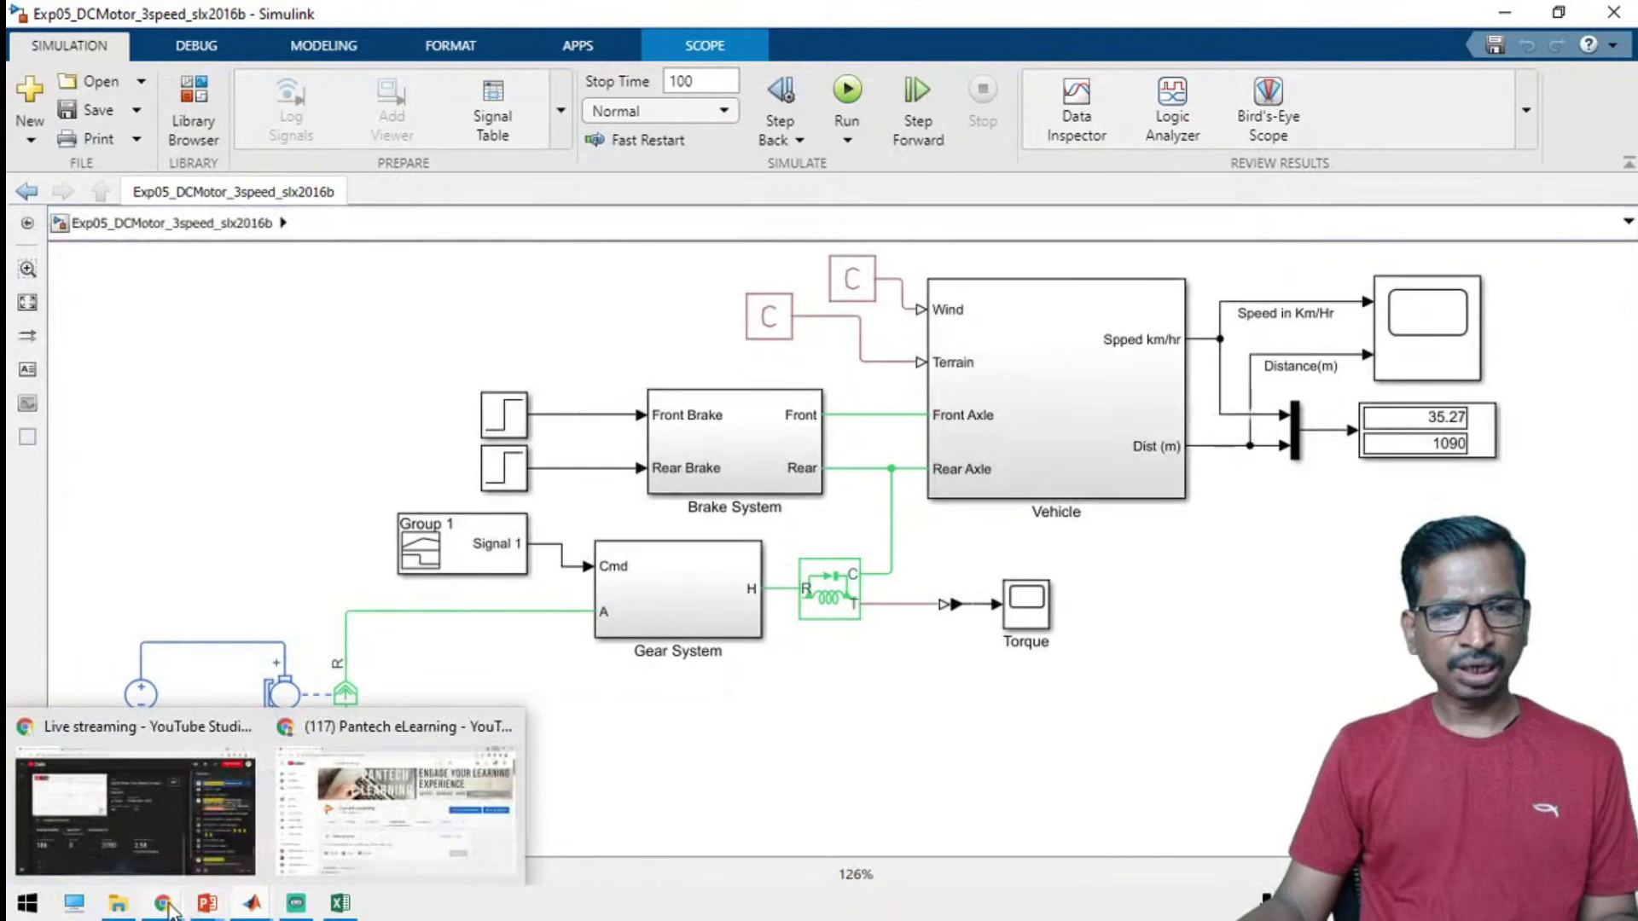